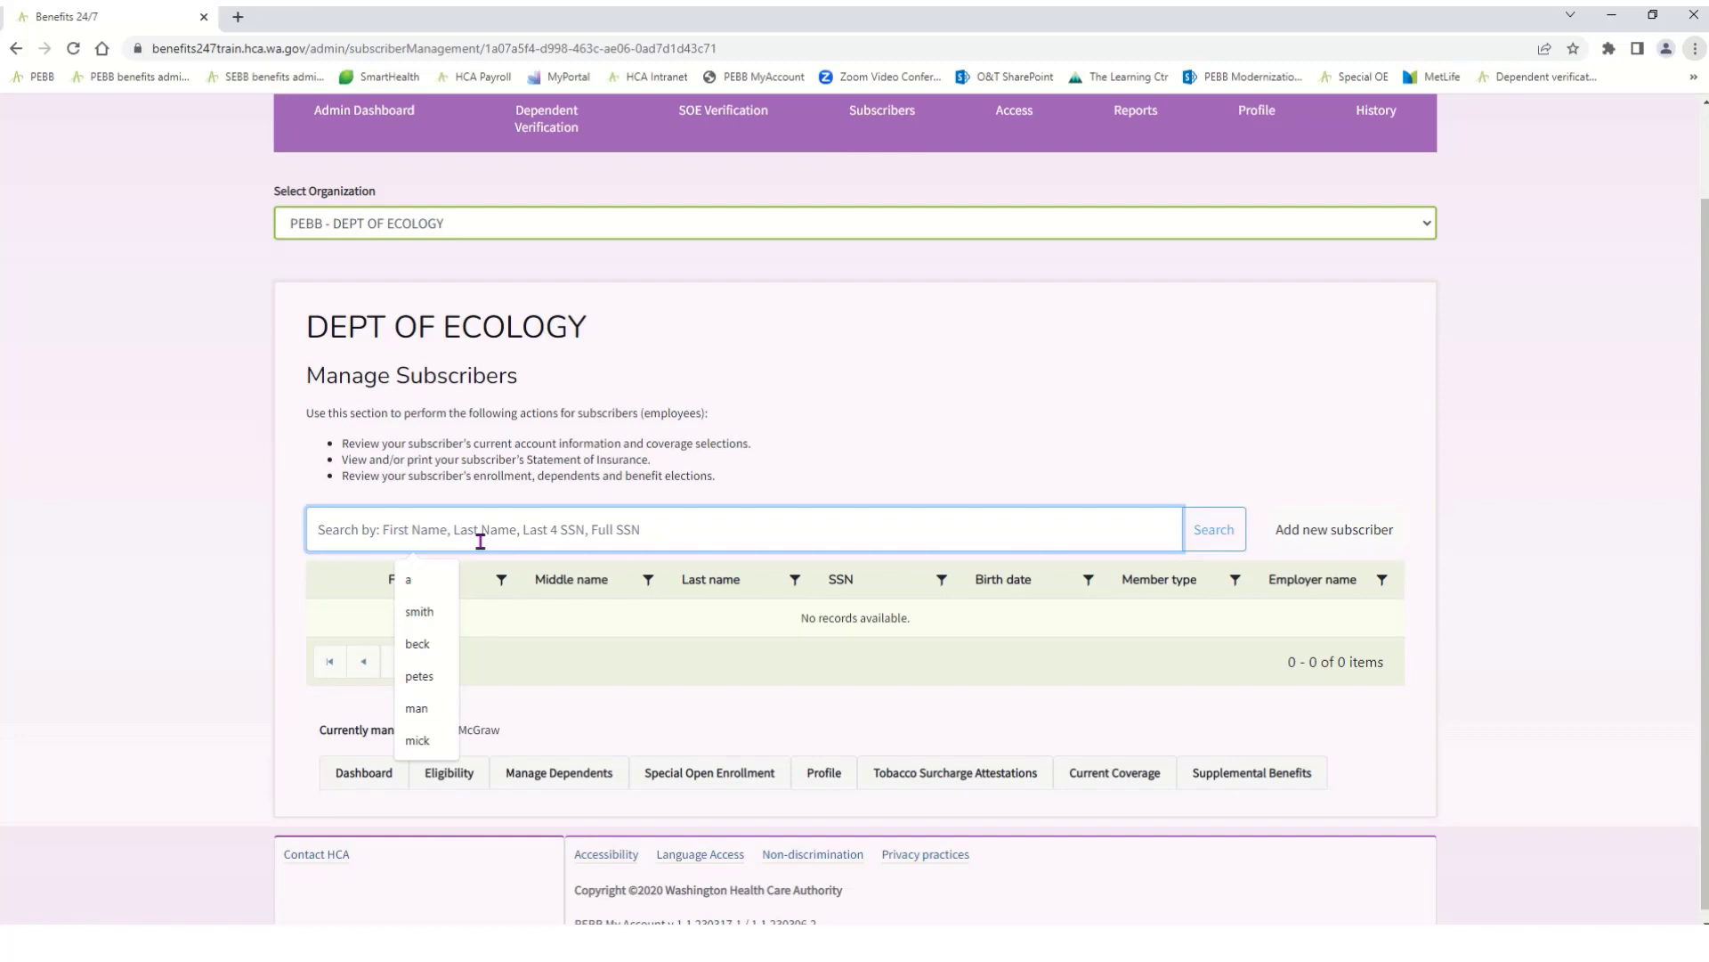
- Search for the subscriber by last name, select the matching record and open it for management
{"action": "type", "text": "brown"}
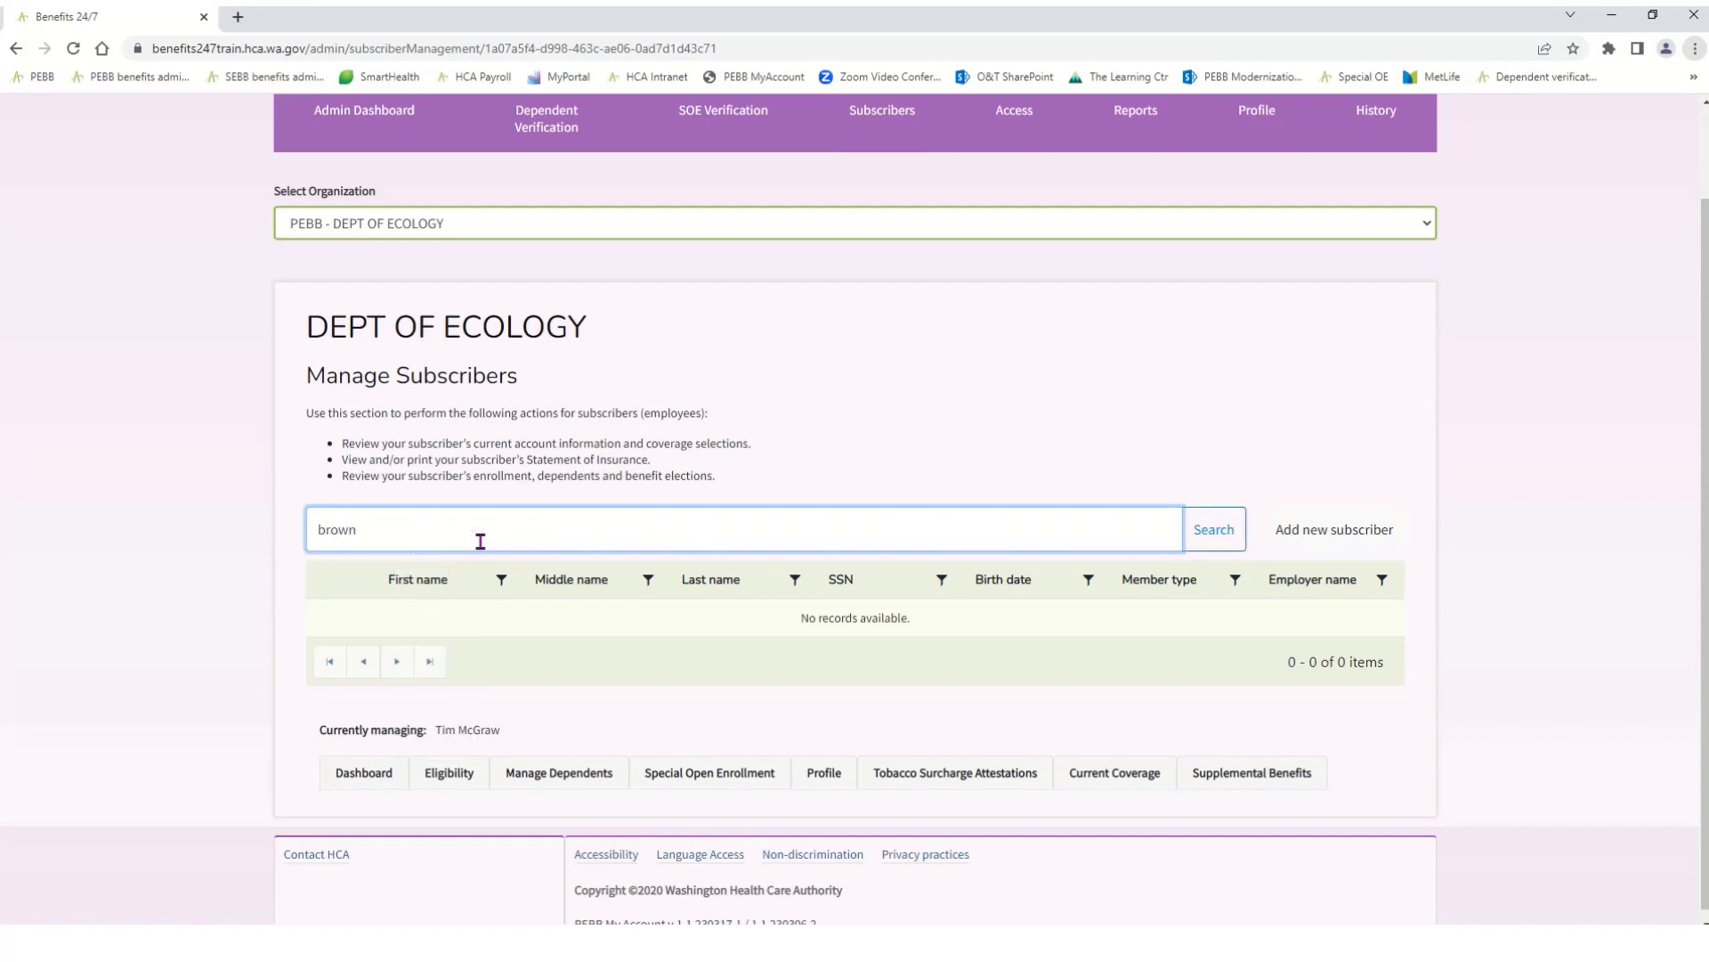
{"action": "left_click", "coordinate": [1206, 546]}
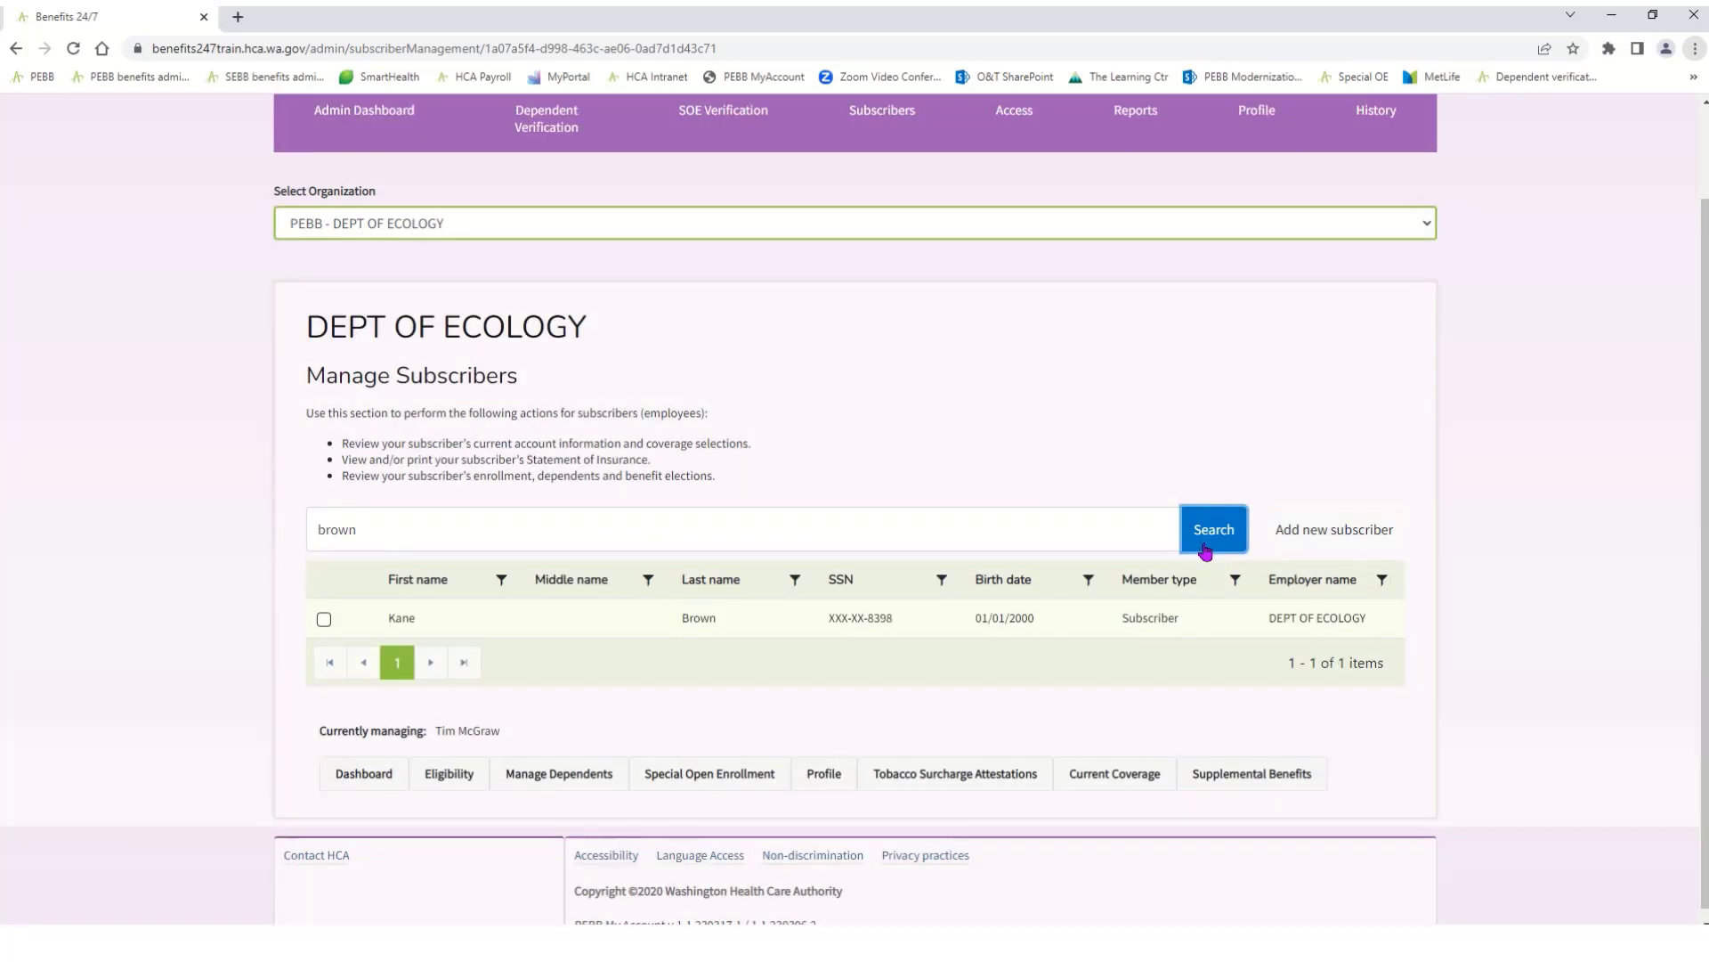
{"action": "left_click", "coordinate": [323, 620]}
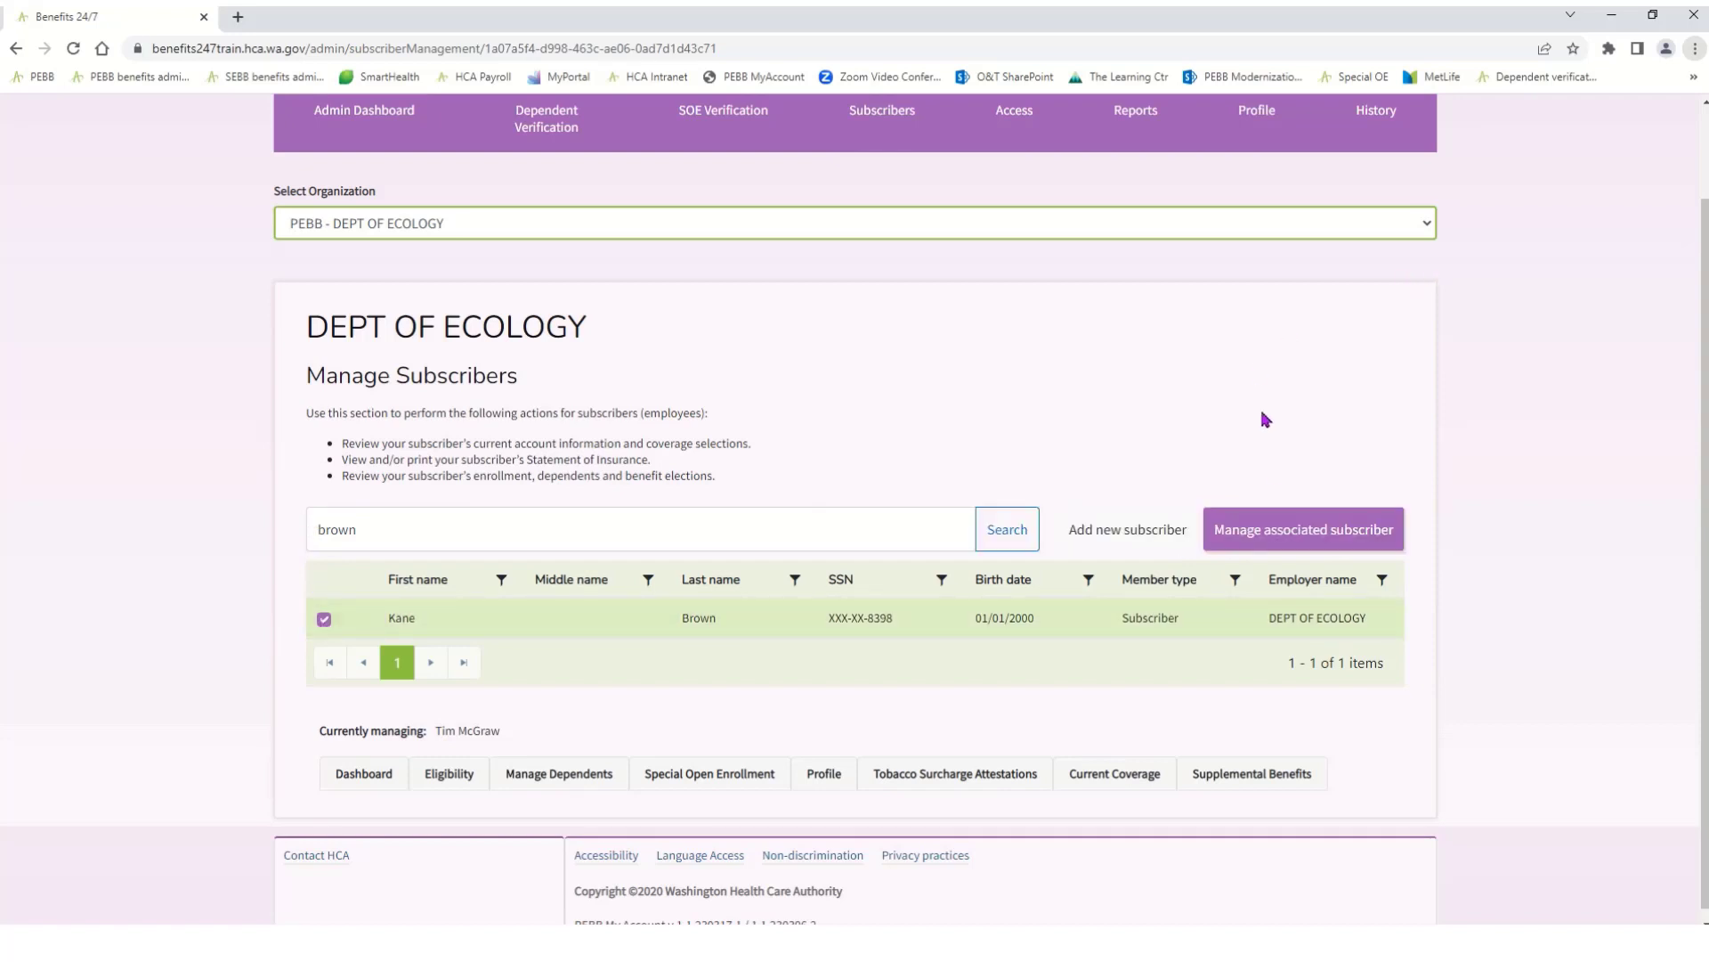
{"action": "left_click", "coordinate": [1278, 537]}
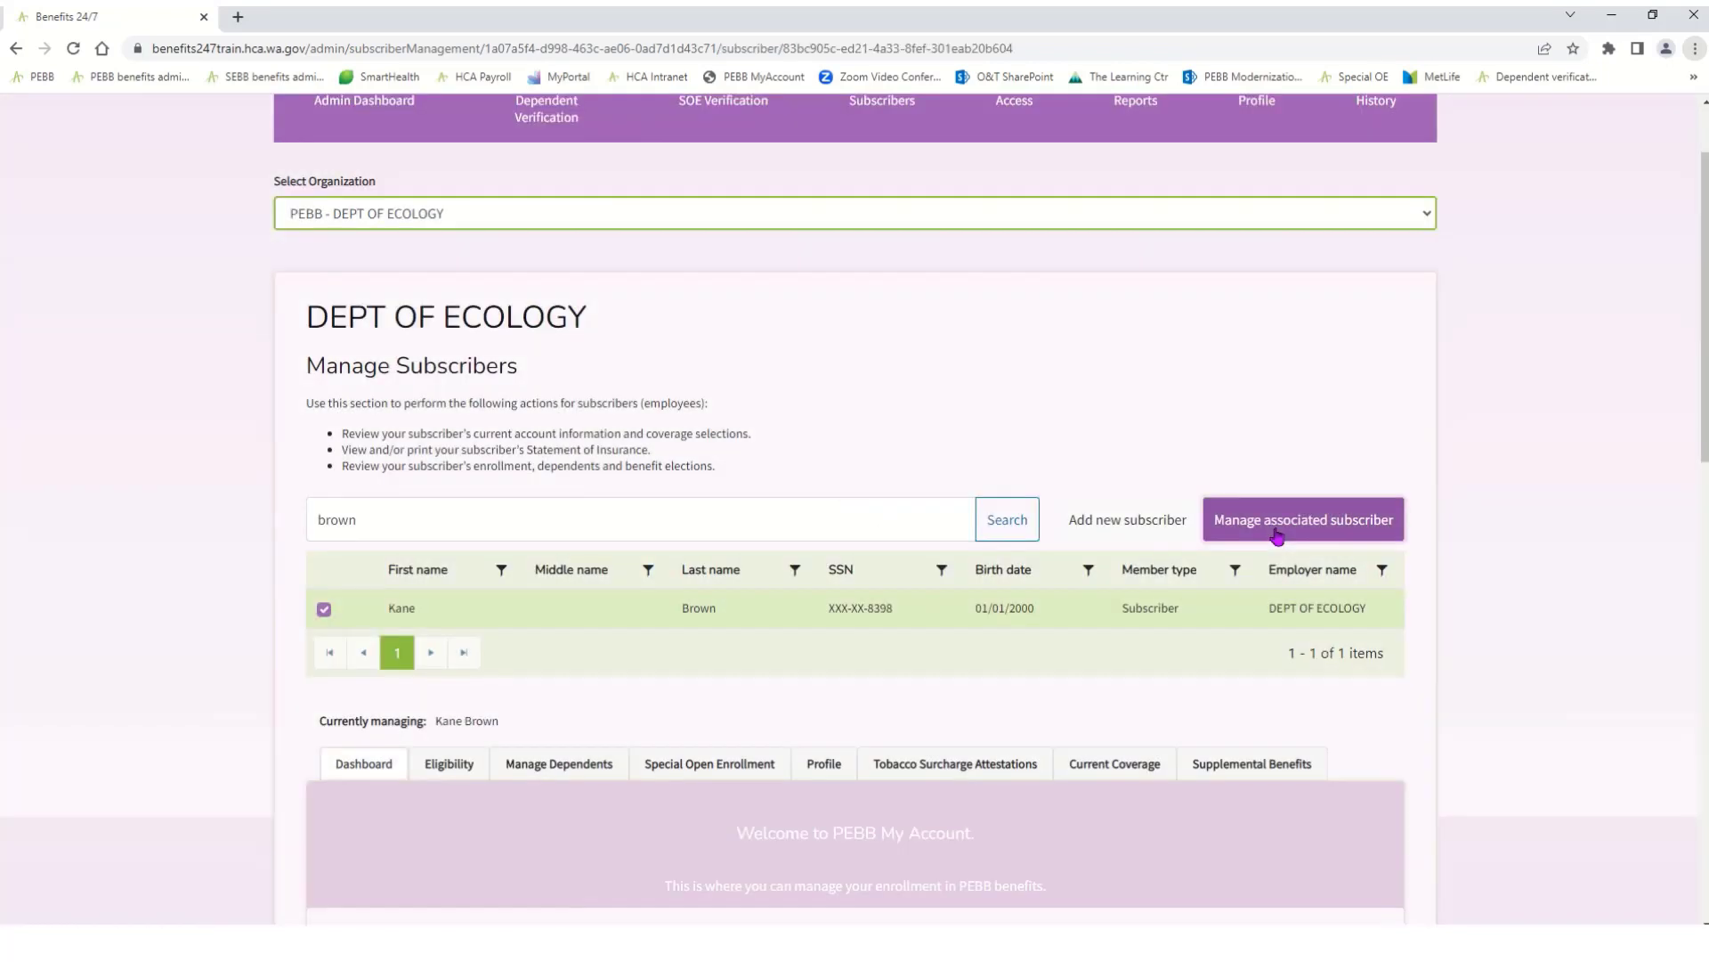
- Open special open enrollment and account changes from the subscriber's dashboard
{"action": "left_click_drag", "start_coordinate": [1700, 439], "coordinate": [1705, 647]}
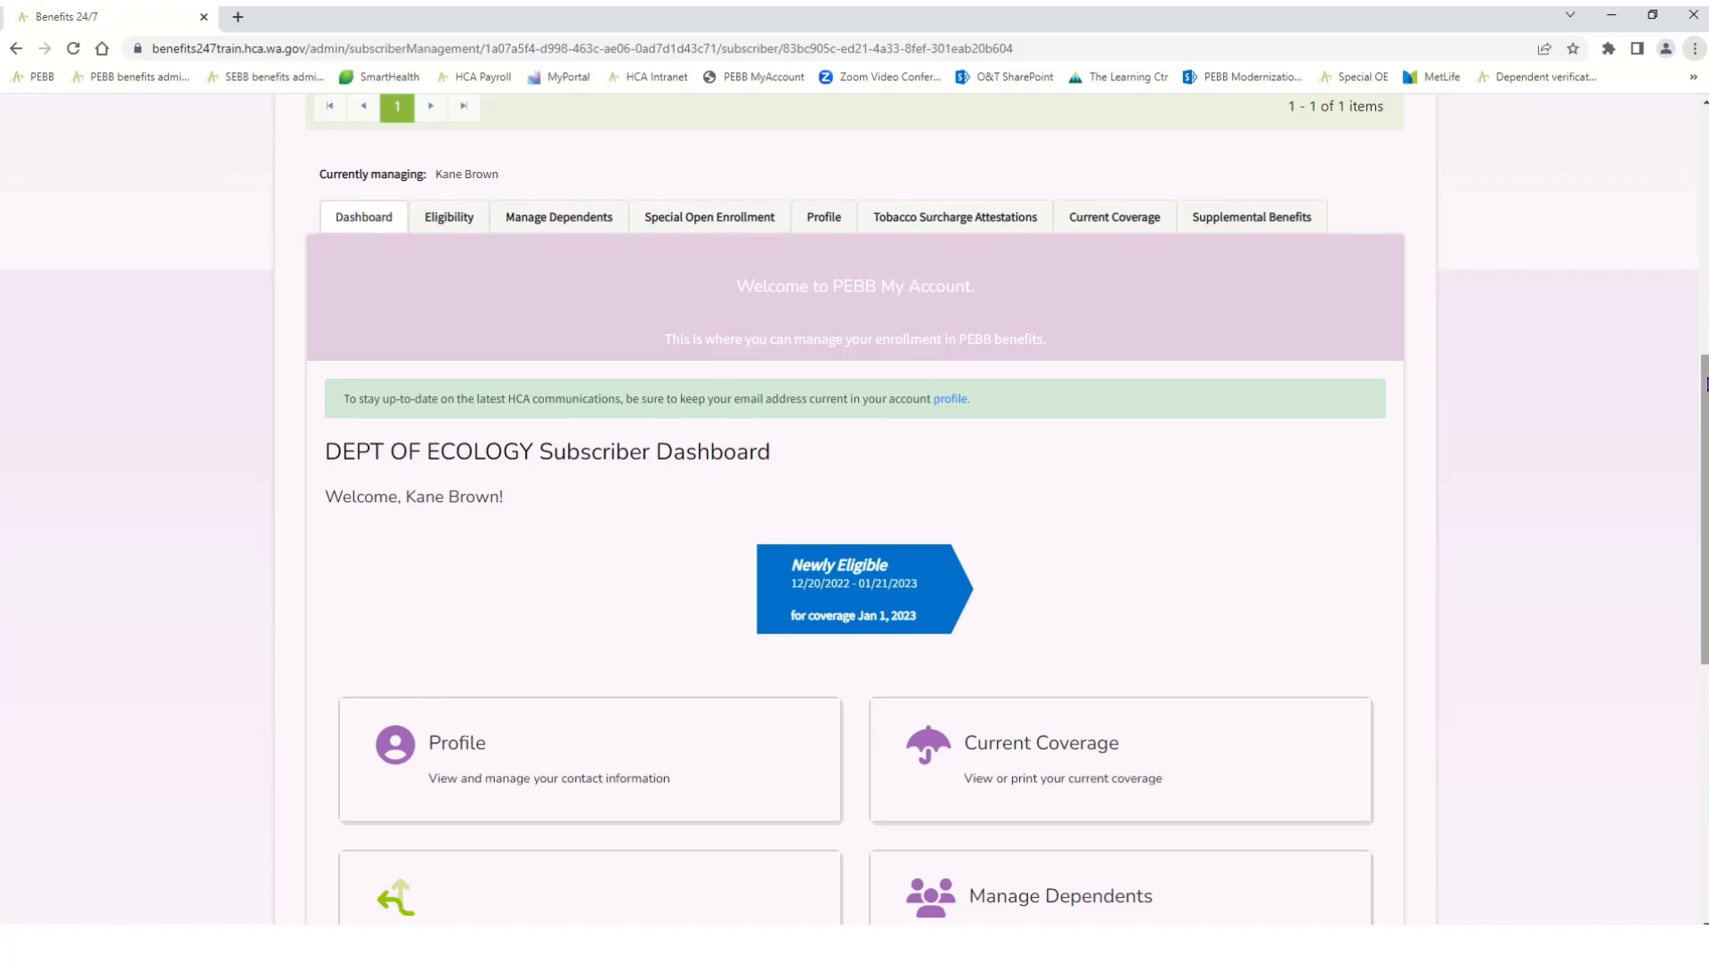
{"action": "left_click_drag", "start_coordinate": [1706, 383], "coordinate": [1706, 432]}
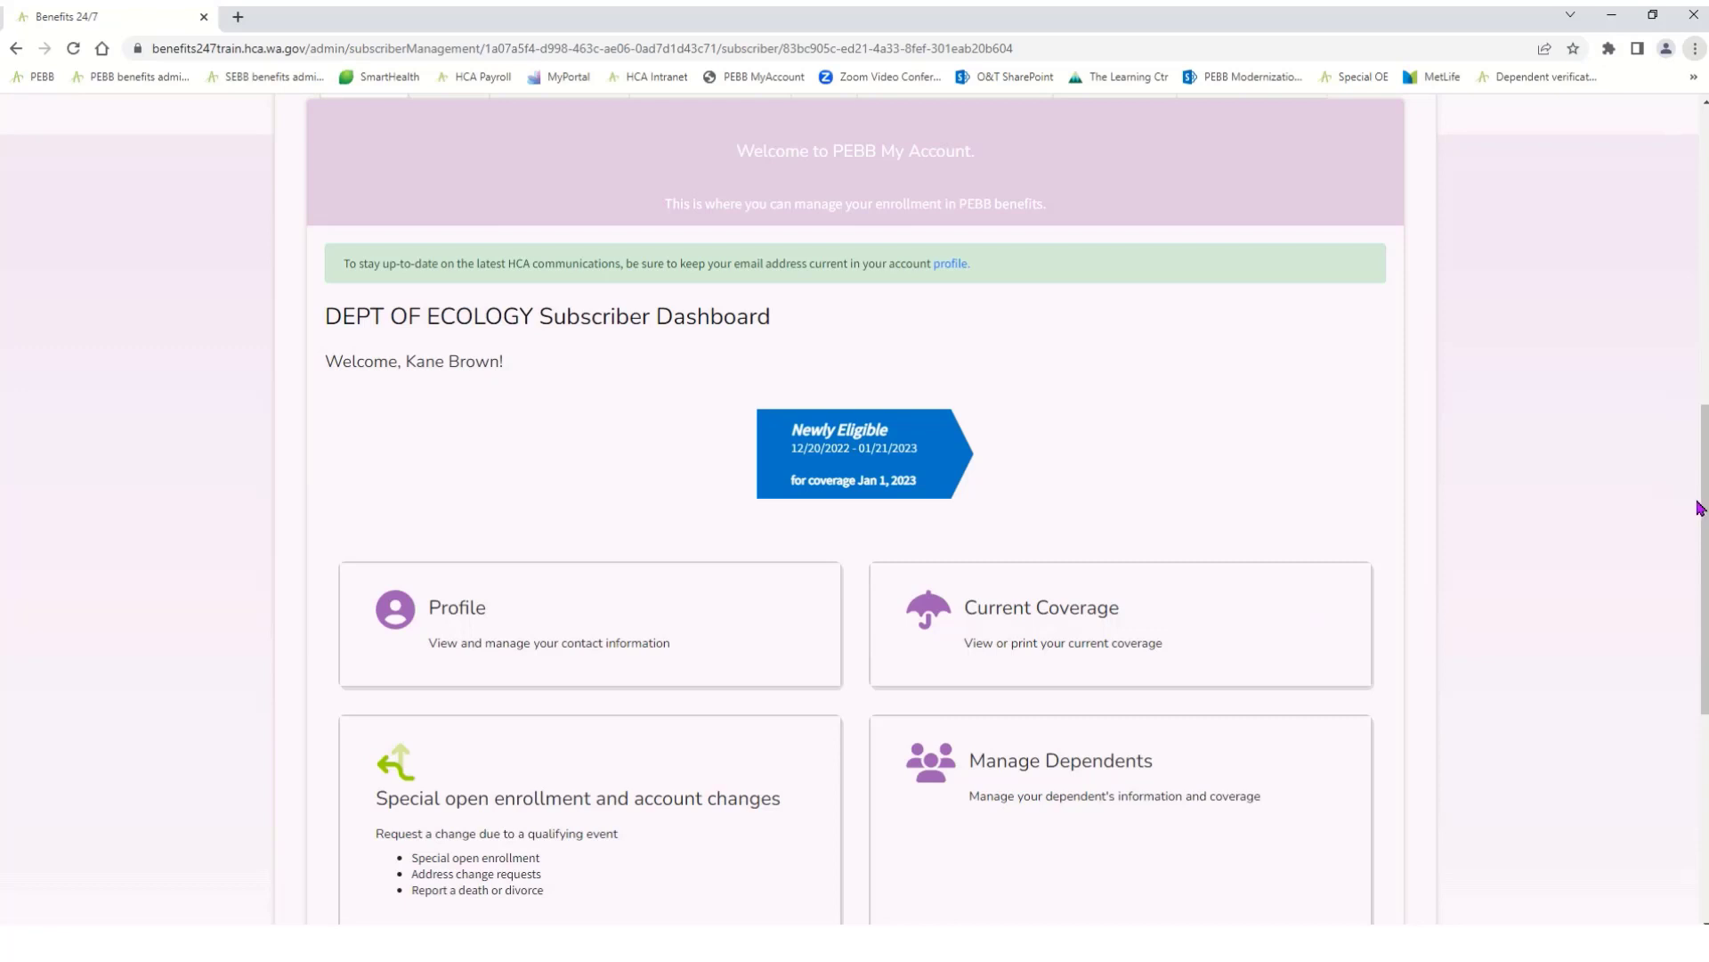
{"action": "left_click_drag", "start_coordinate": [1705, 509], "coordinate": [1705, 554]}
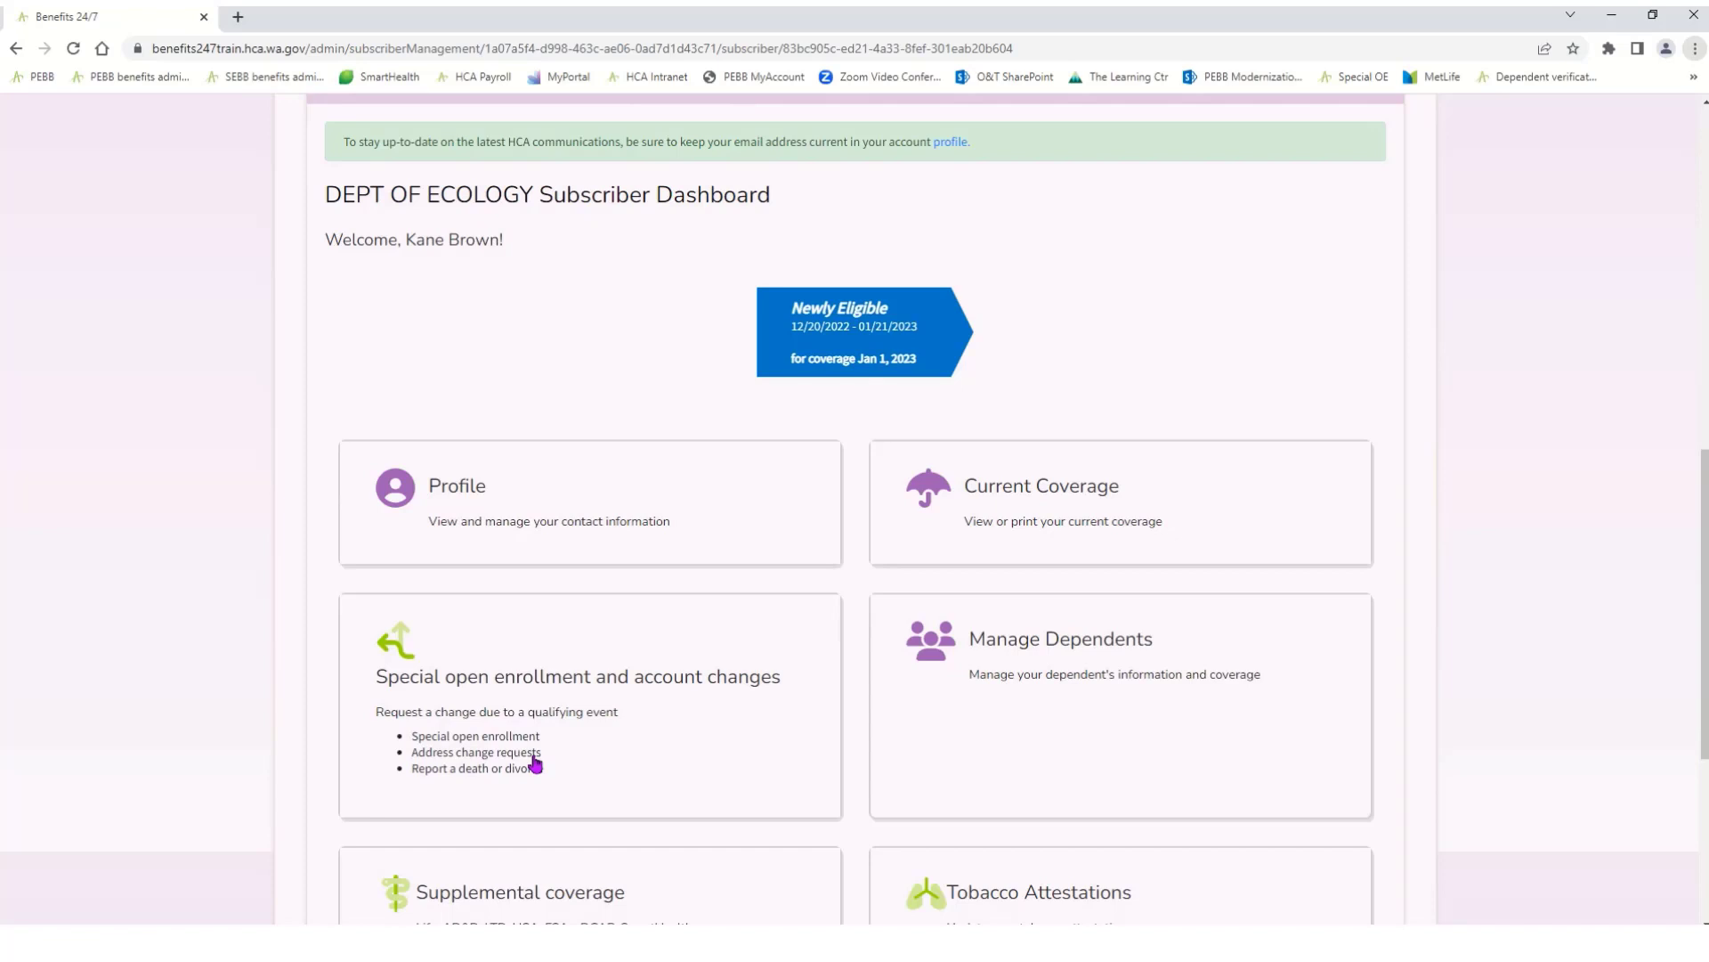
{"action": "left_click", "coordinate": [594, 711]}
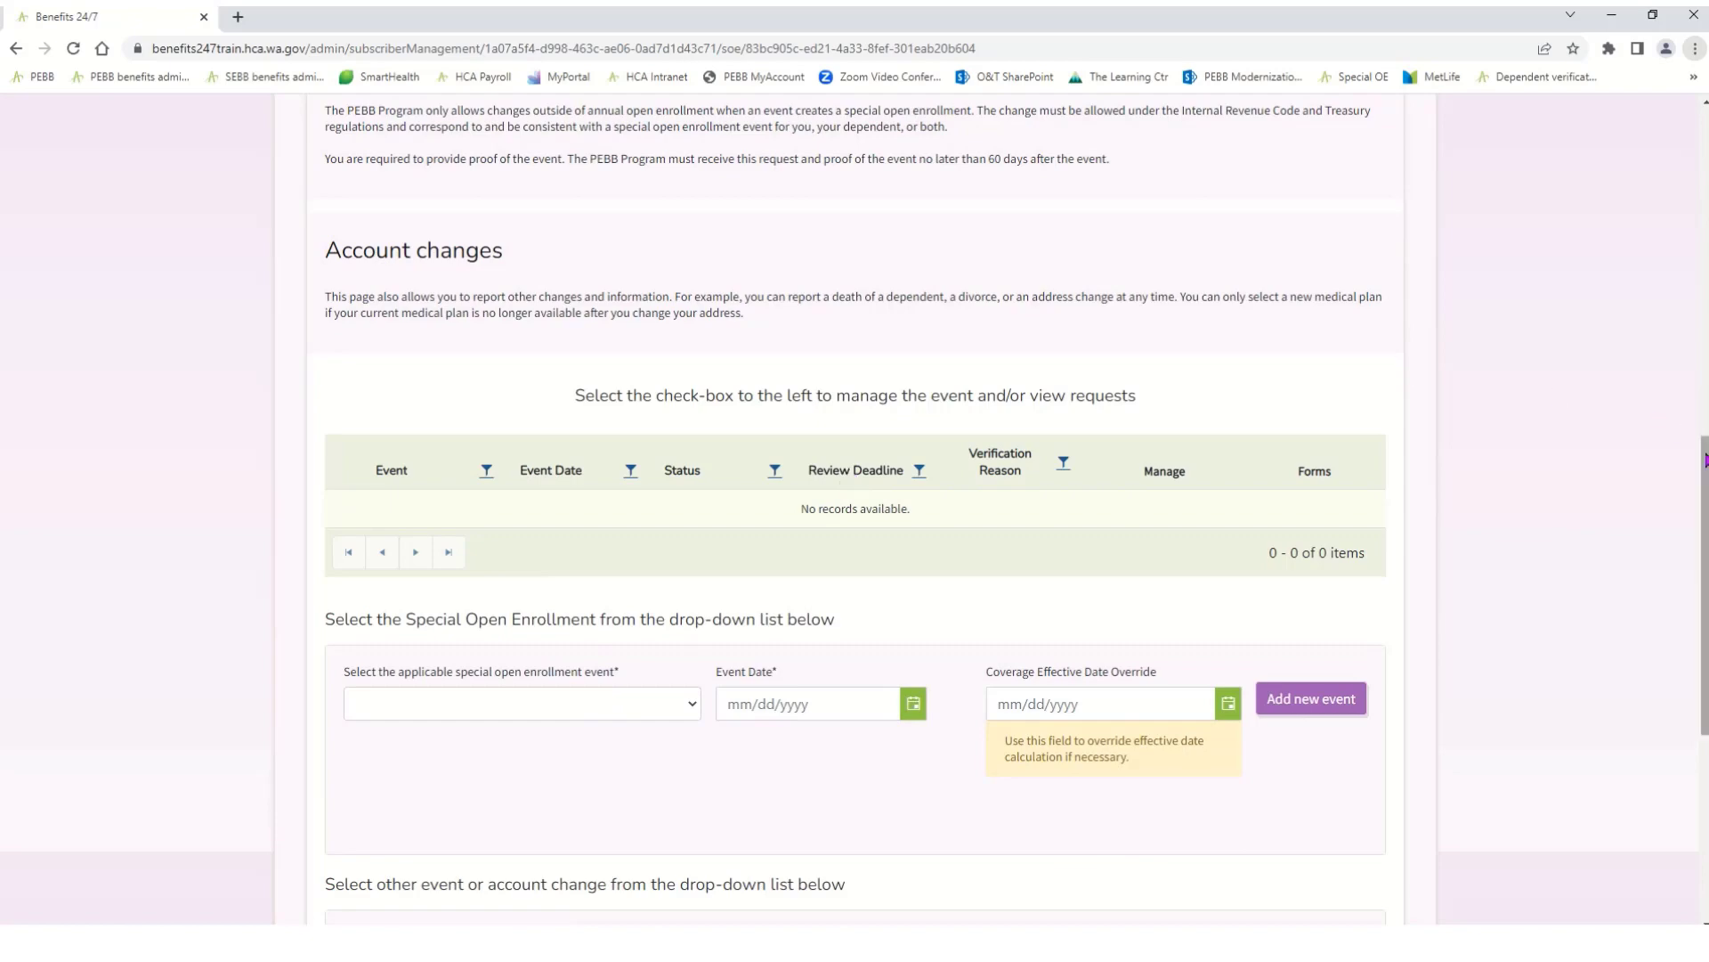
- Add a new special open enrollment event of Birth or adoption with the event date 02/14/2023
{"action": "scroll", "coordinate": [1705, 461], "scroll_direction": "up", "scroll_amount": 3}
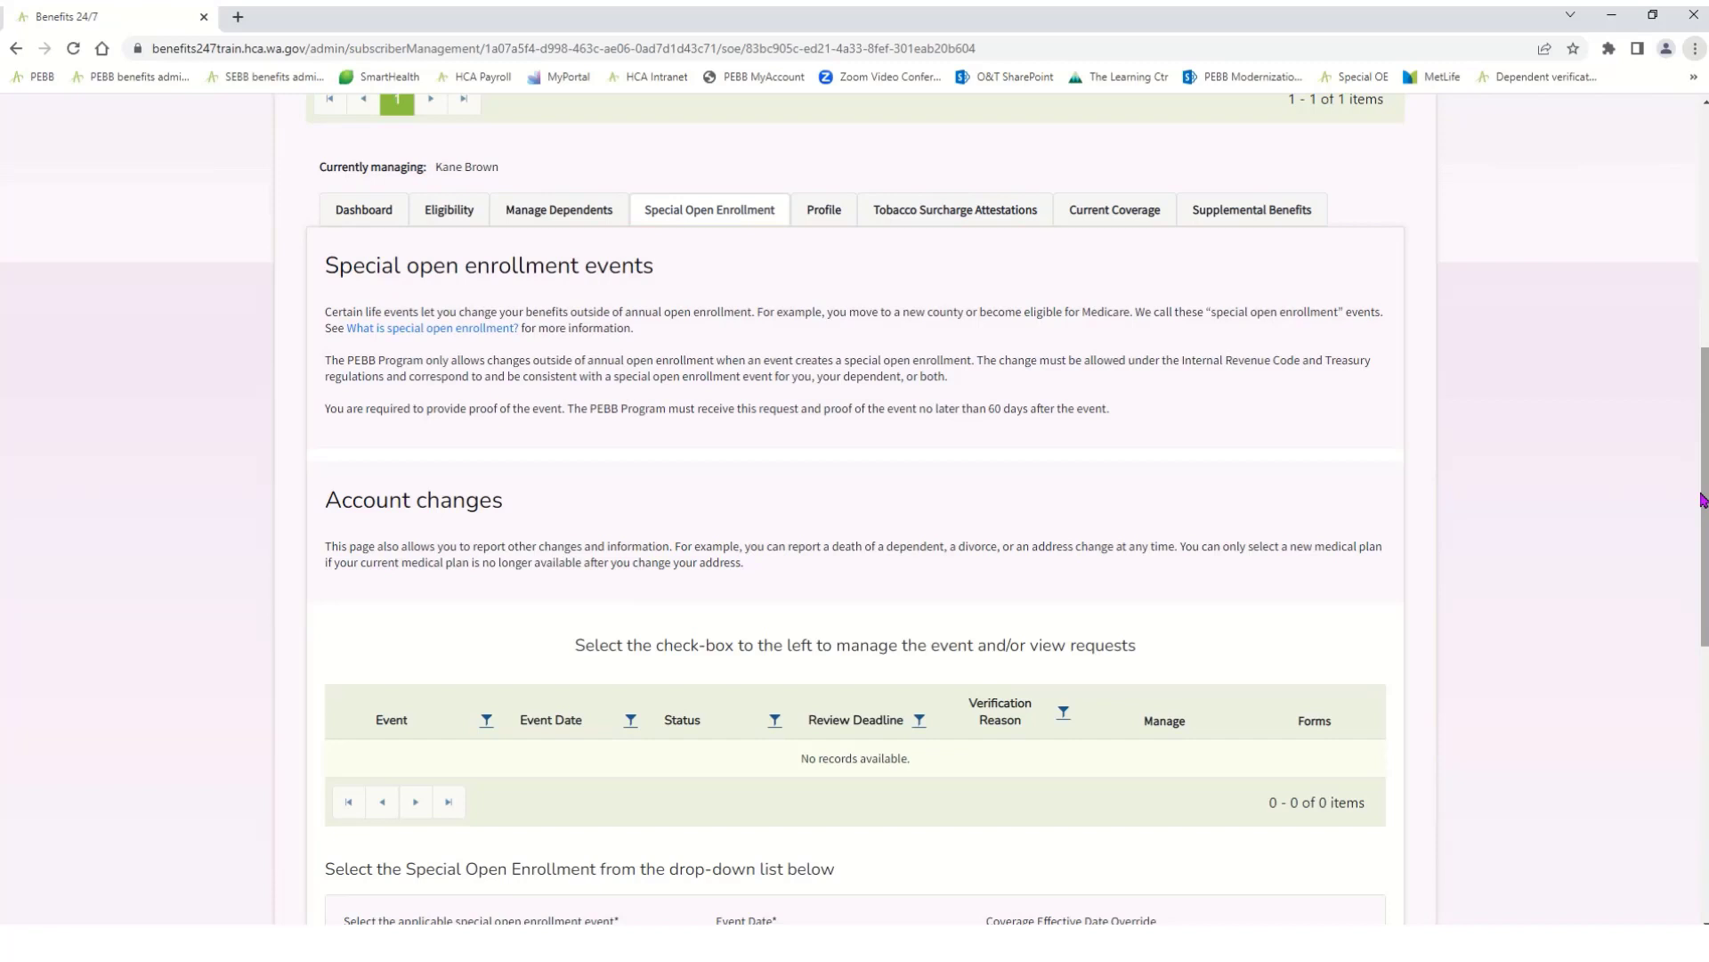
{"action": "left_click_drag", "start_coordinate": [1702, 499], "coordinate": [1705, 613]}
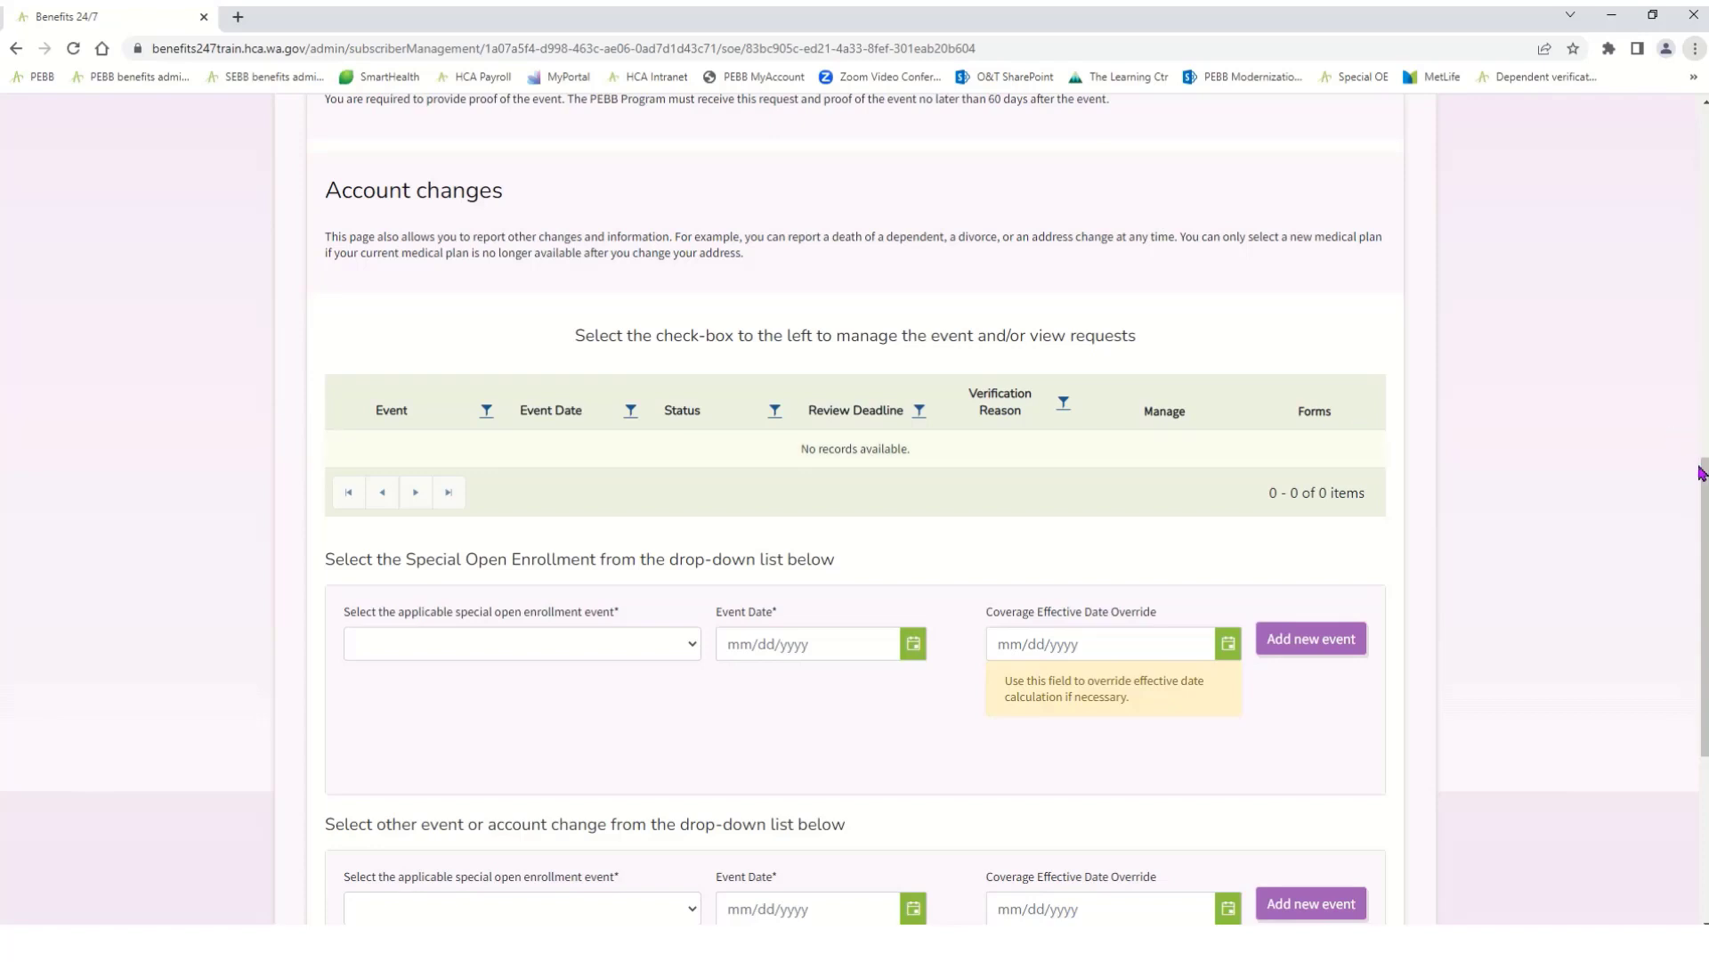
{"action": "left_click_drag", "start_coordinate": [1703, 473], "coordinate": [1702, 551]}
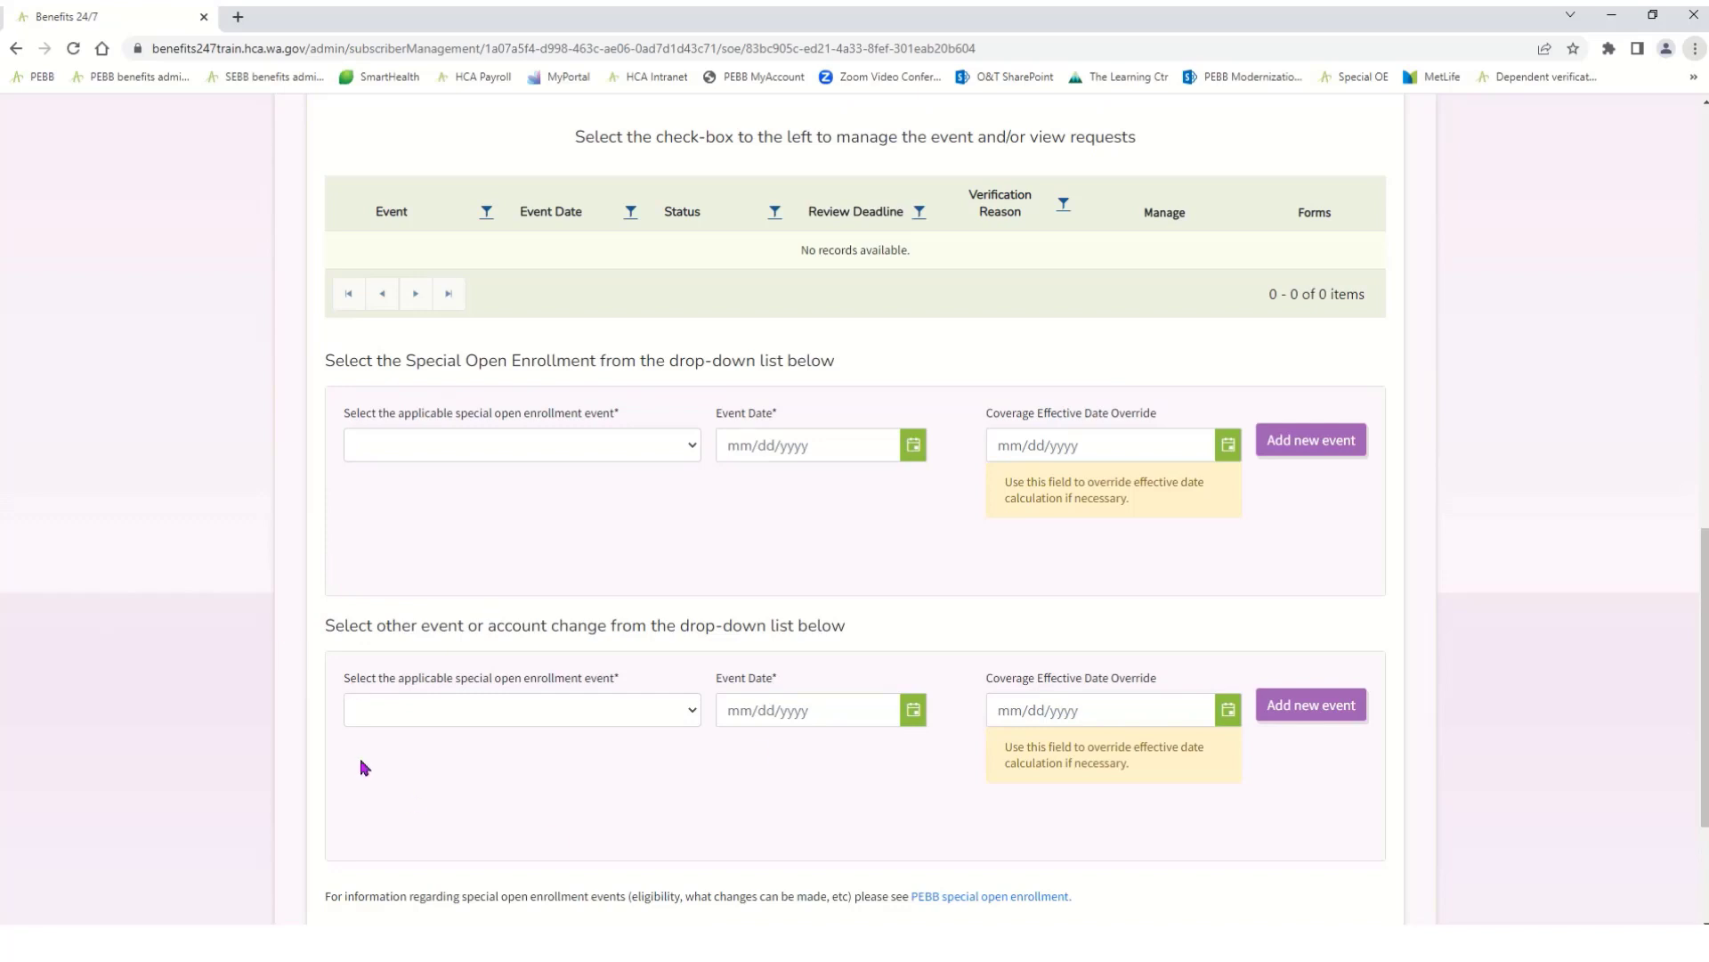
{"action": "left_click", "coordinate": [690, 445]}
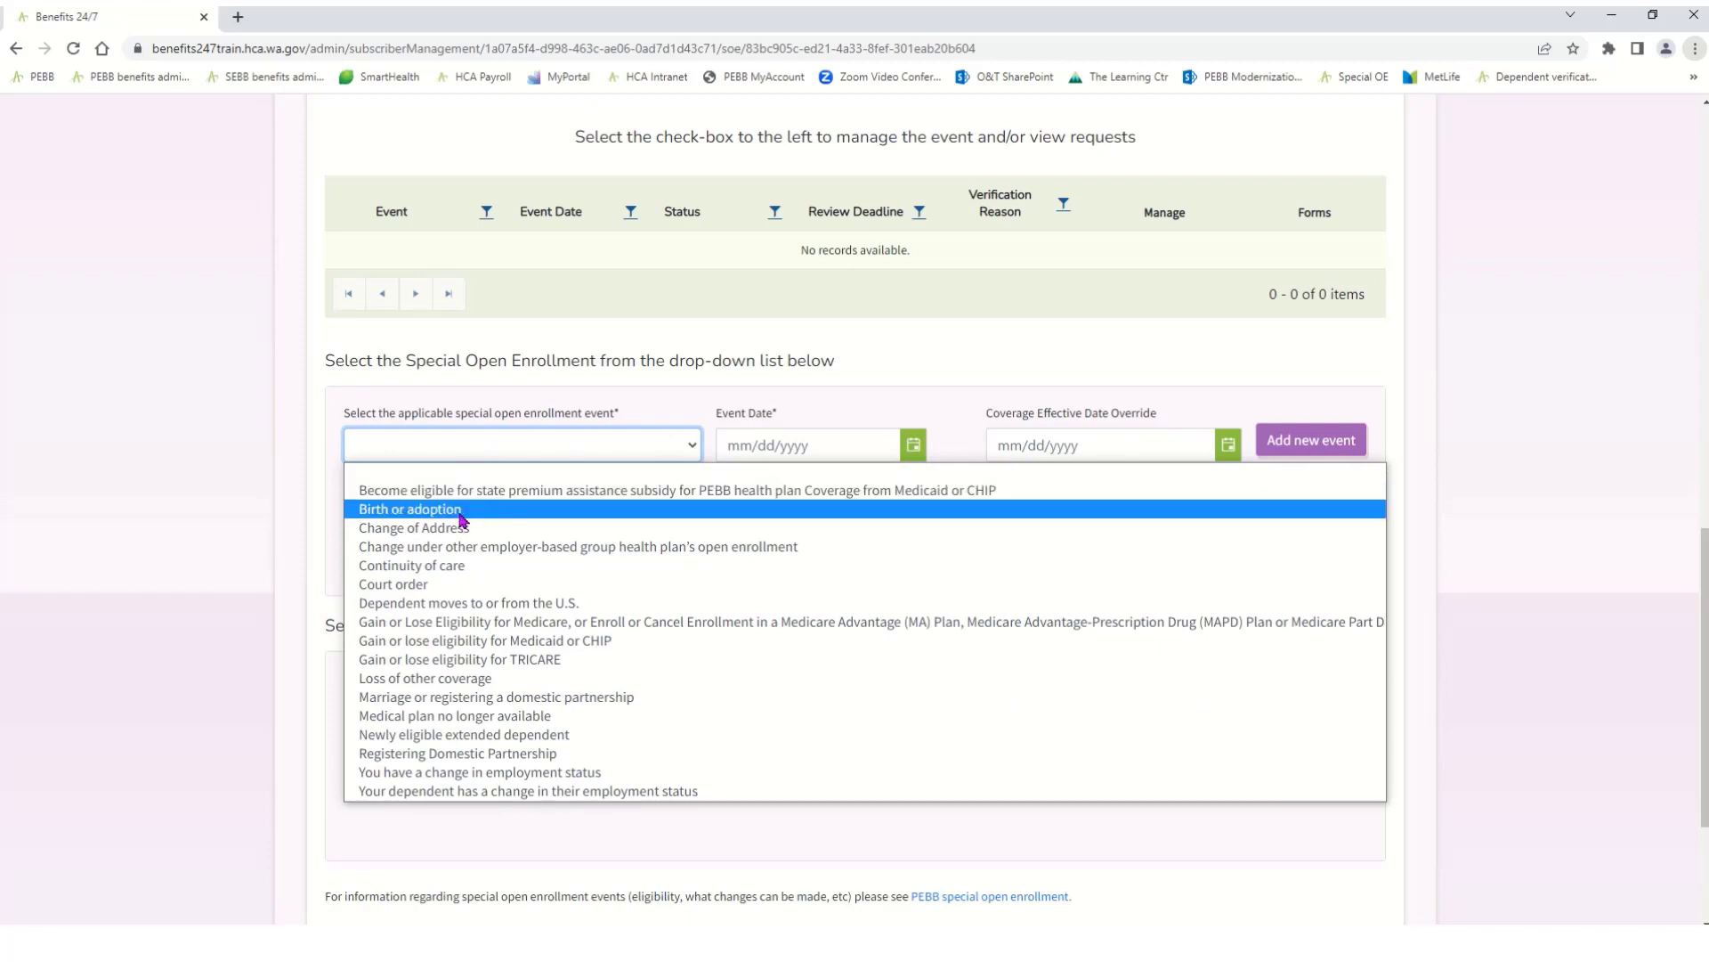
{"action": "left_click", "coordinate": [409, 509]}
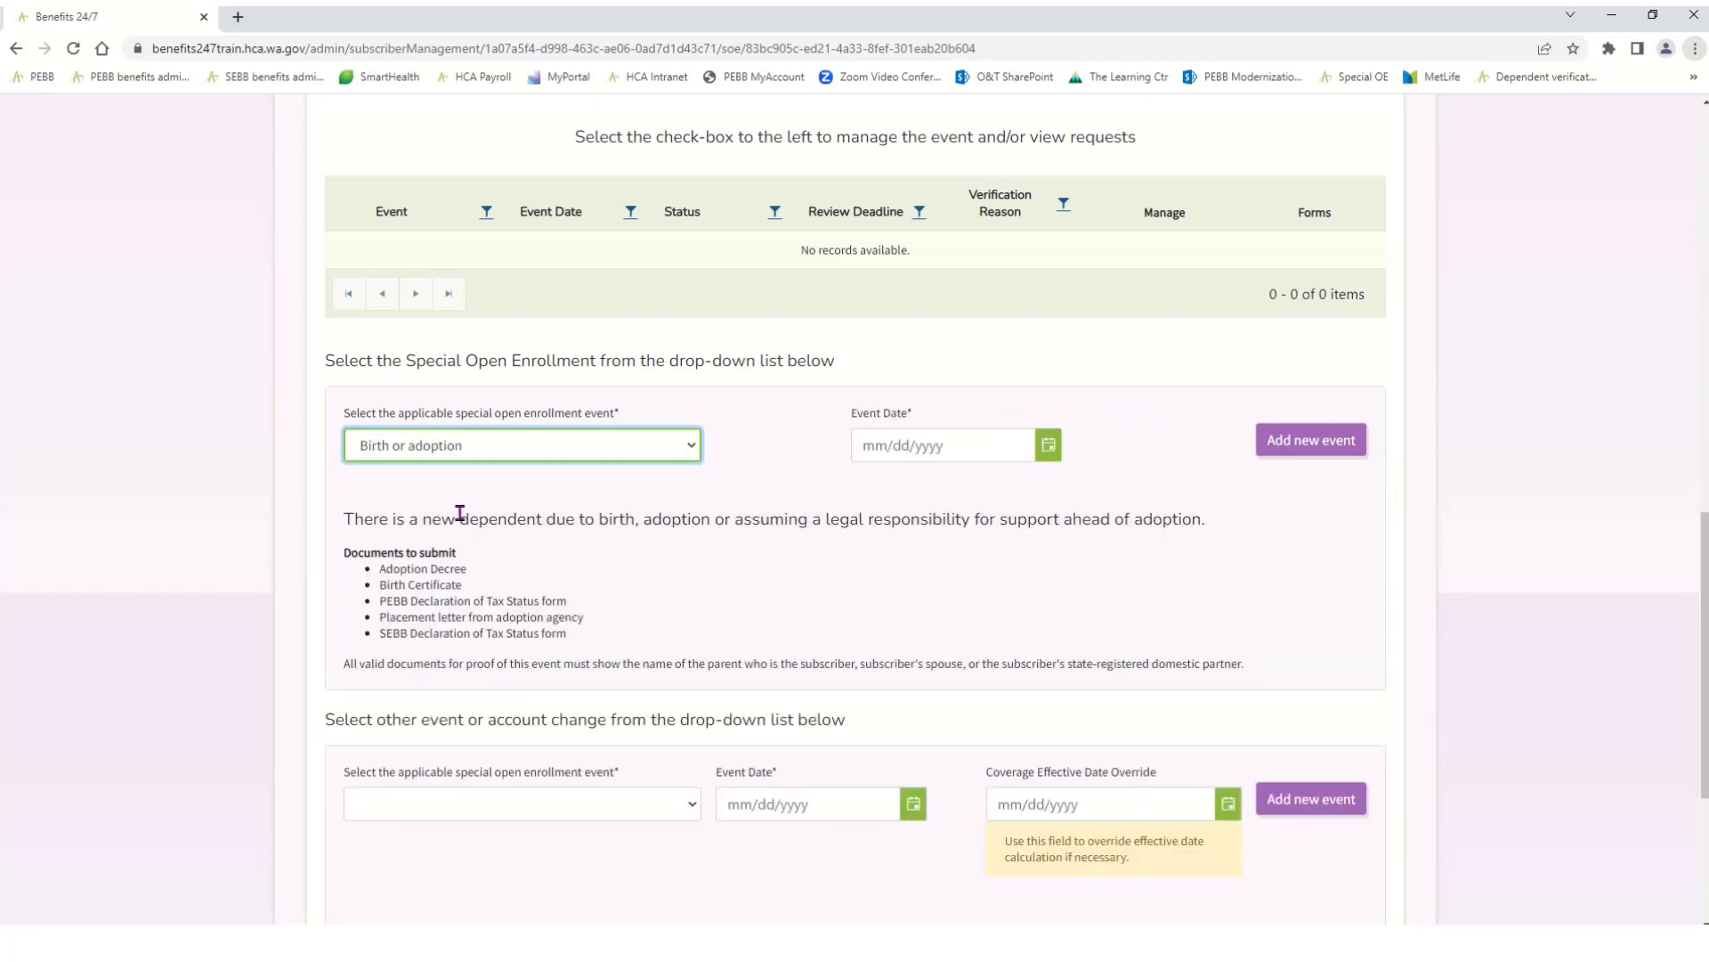
{"action": "left_click", "coordinate": [873, 452]}
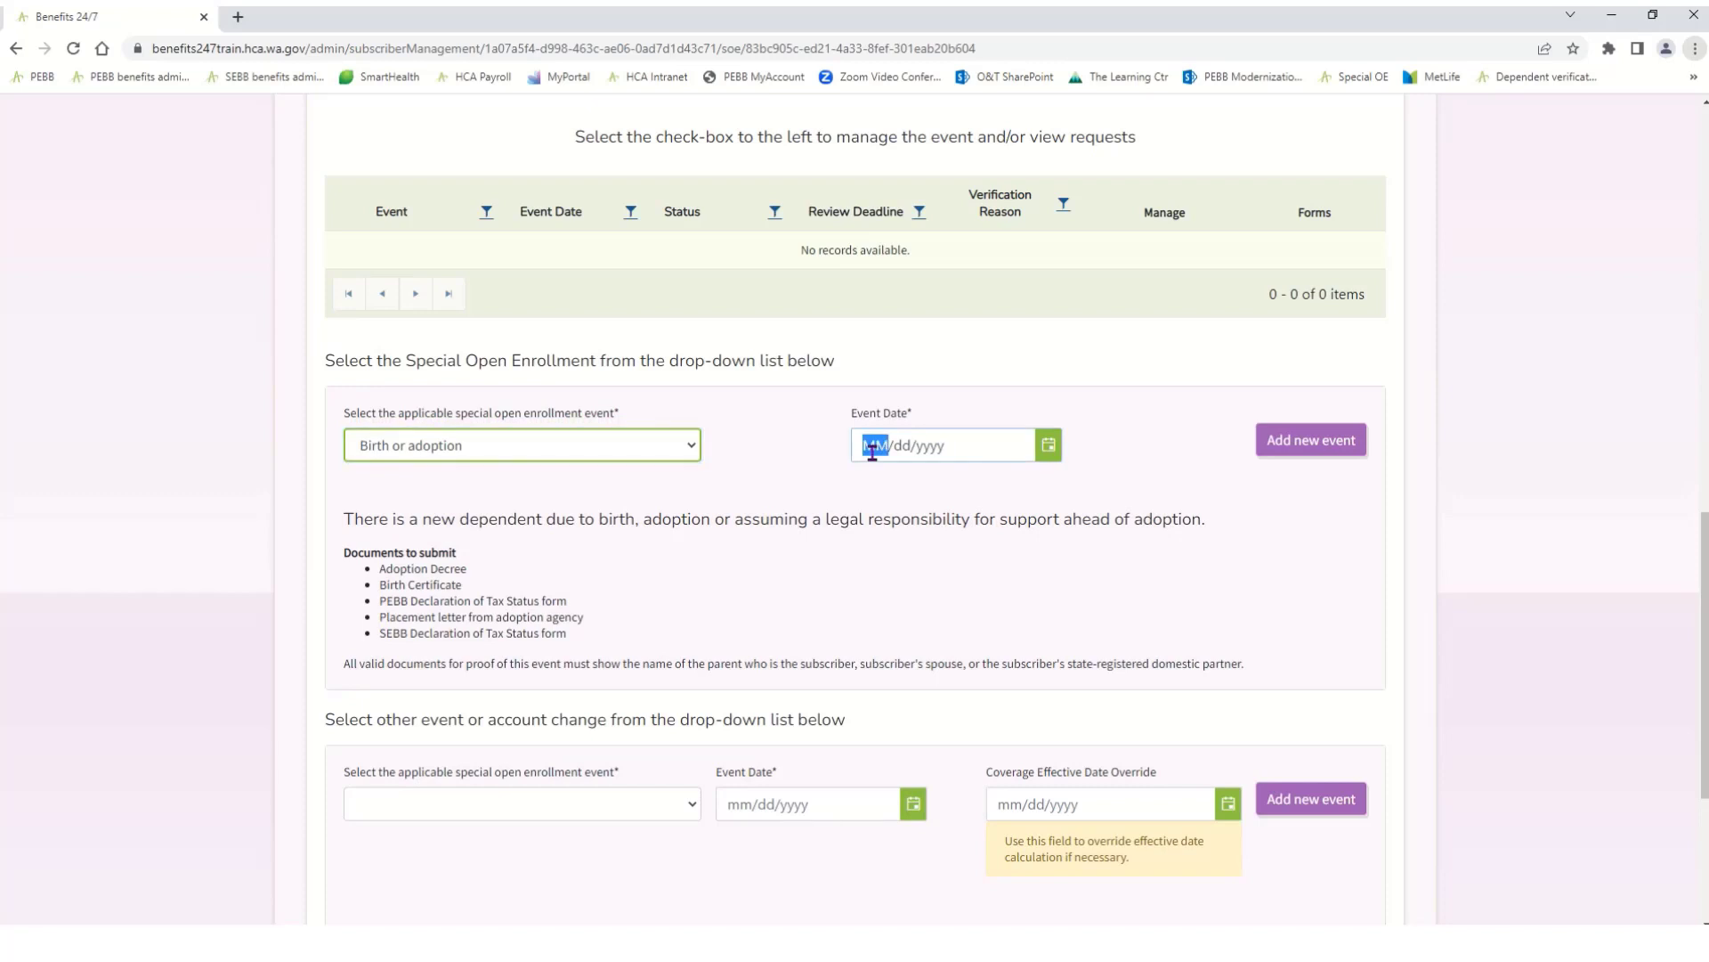
{"action": "type", "text": "02/14/2023"}
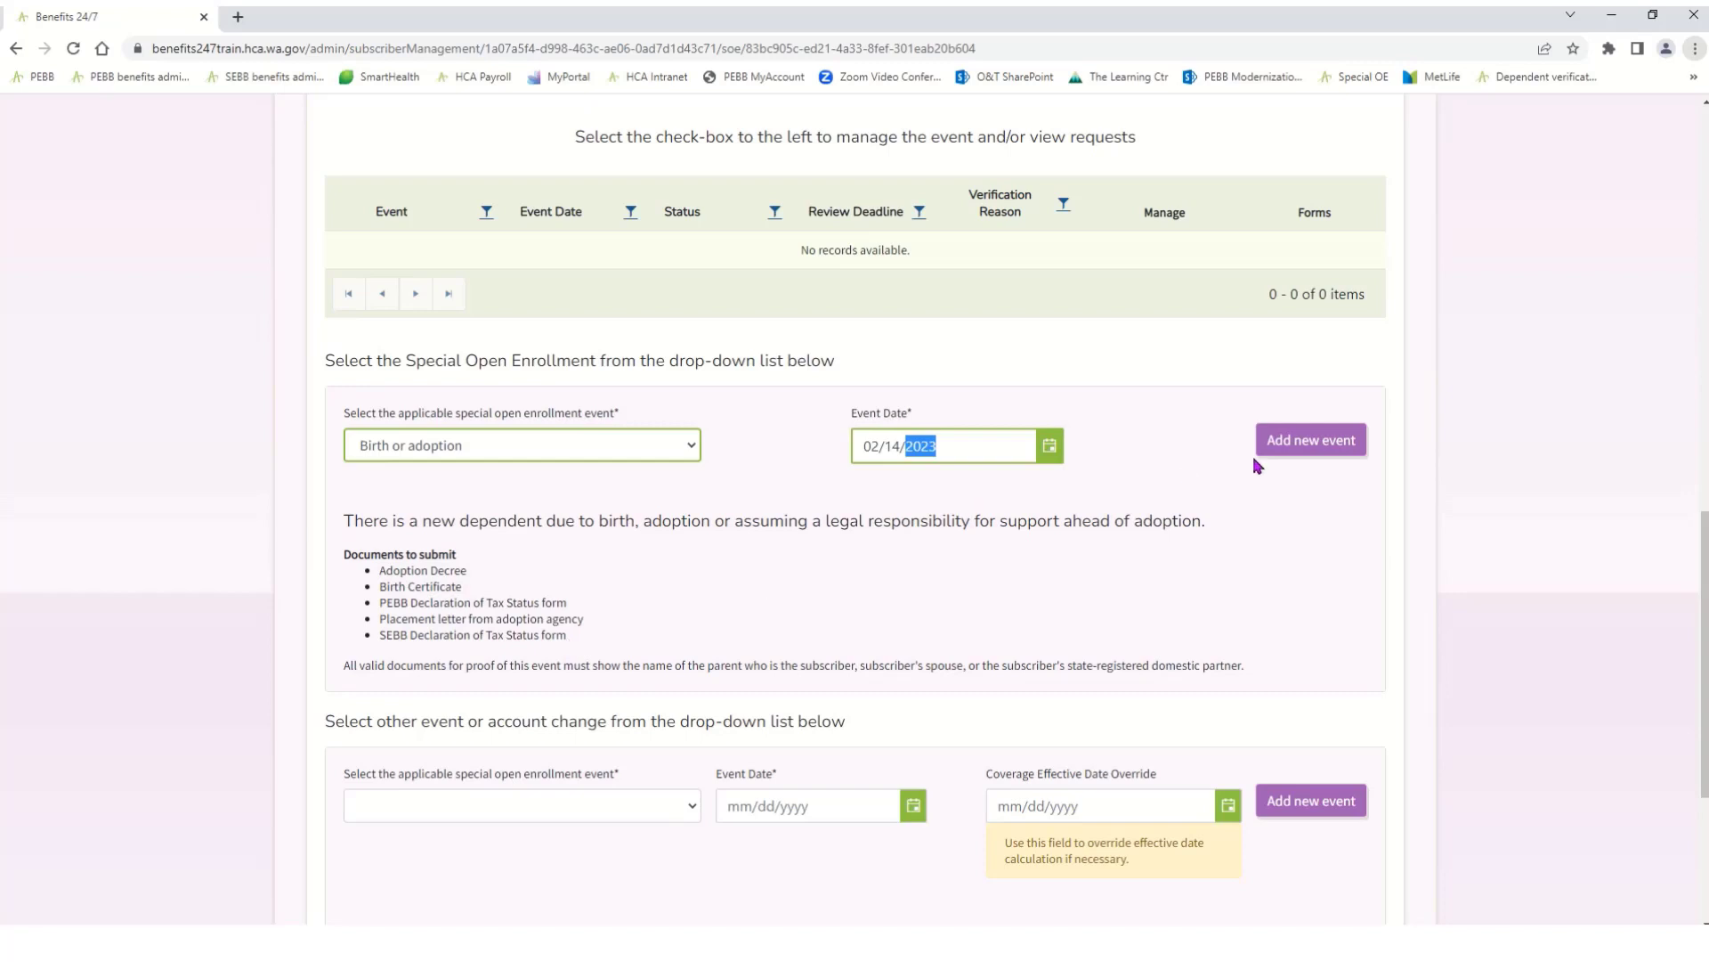
{"action": "left_click", "coordinate": [1293, 452]}
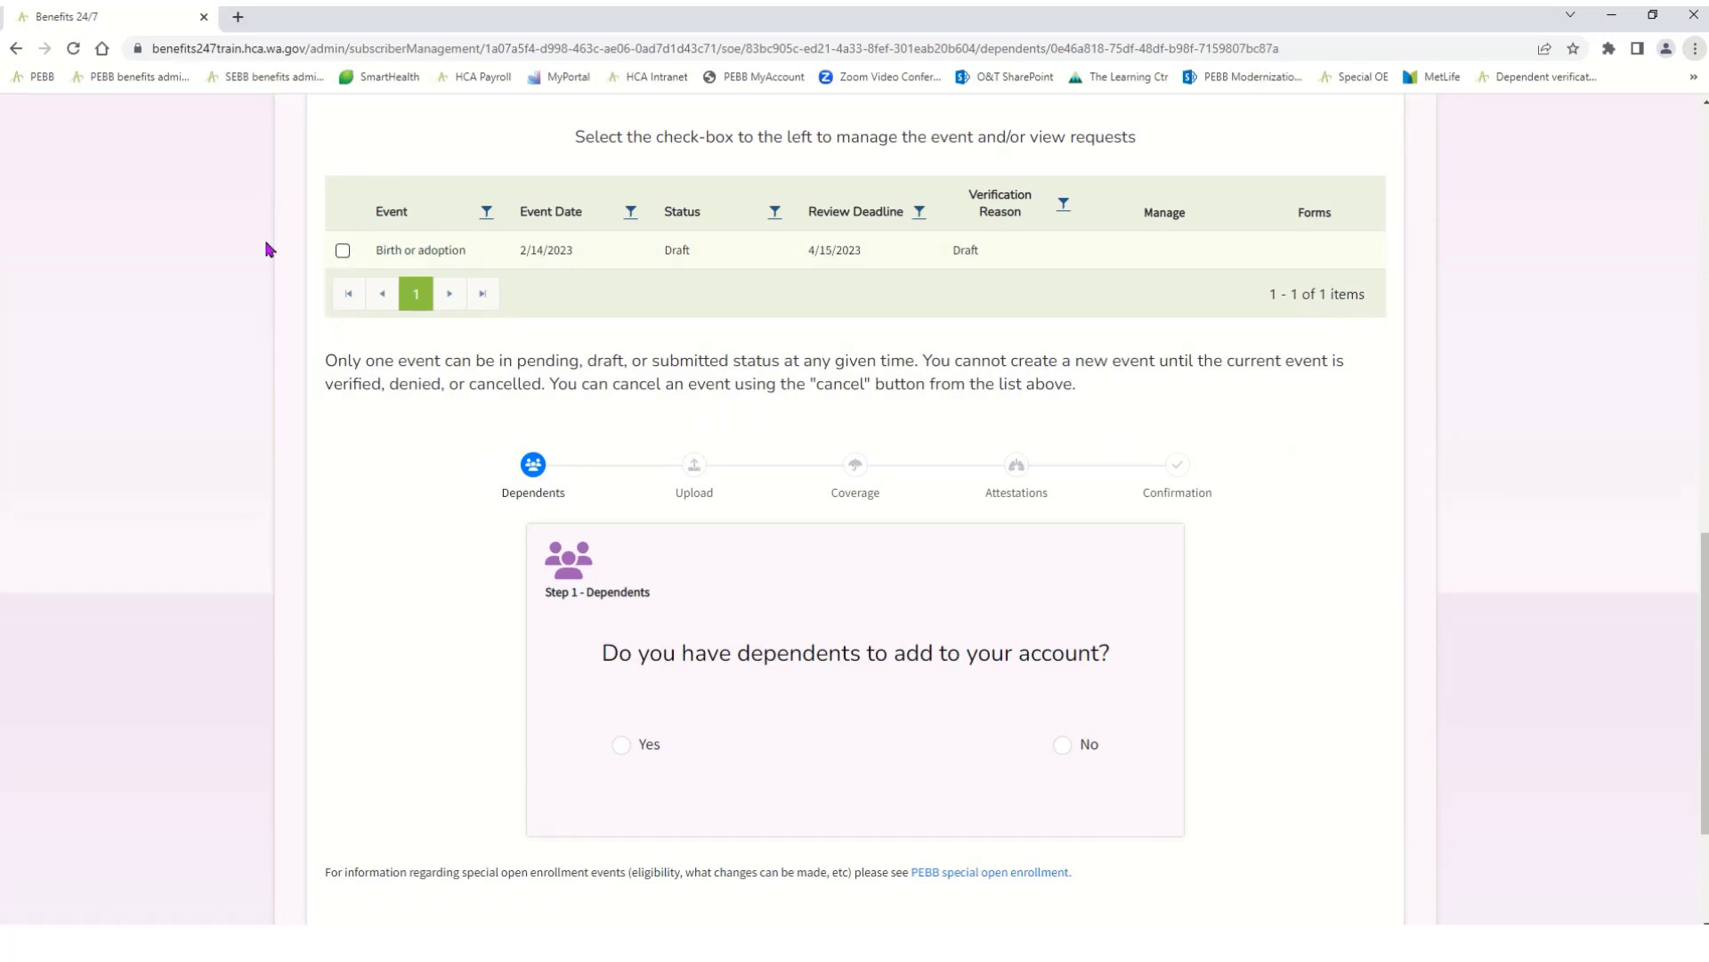
- Select the draft Birth or adoption event and answer Yes to having dependents to add, continuing to the dependent form
{"action": "left_click", "coordinate": [342, 253]}
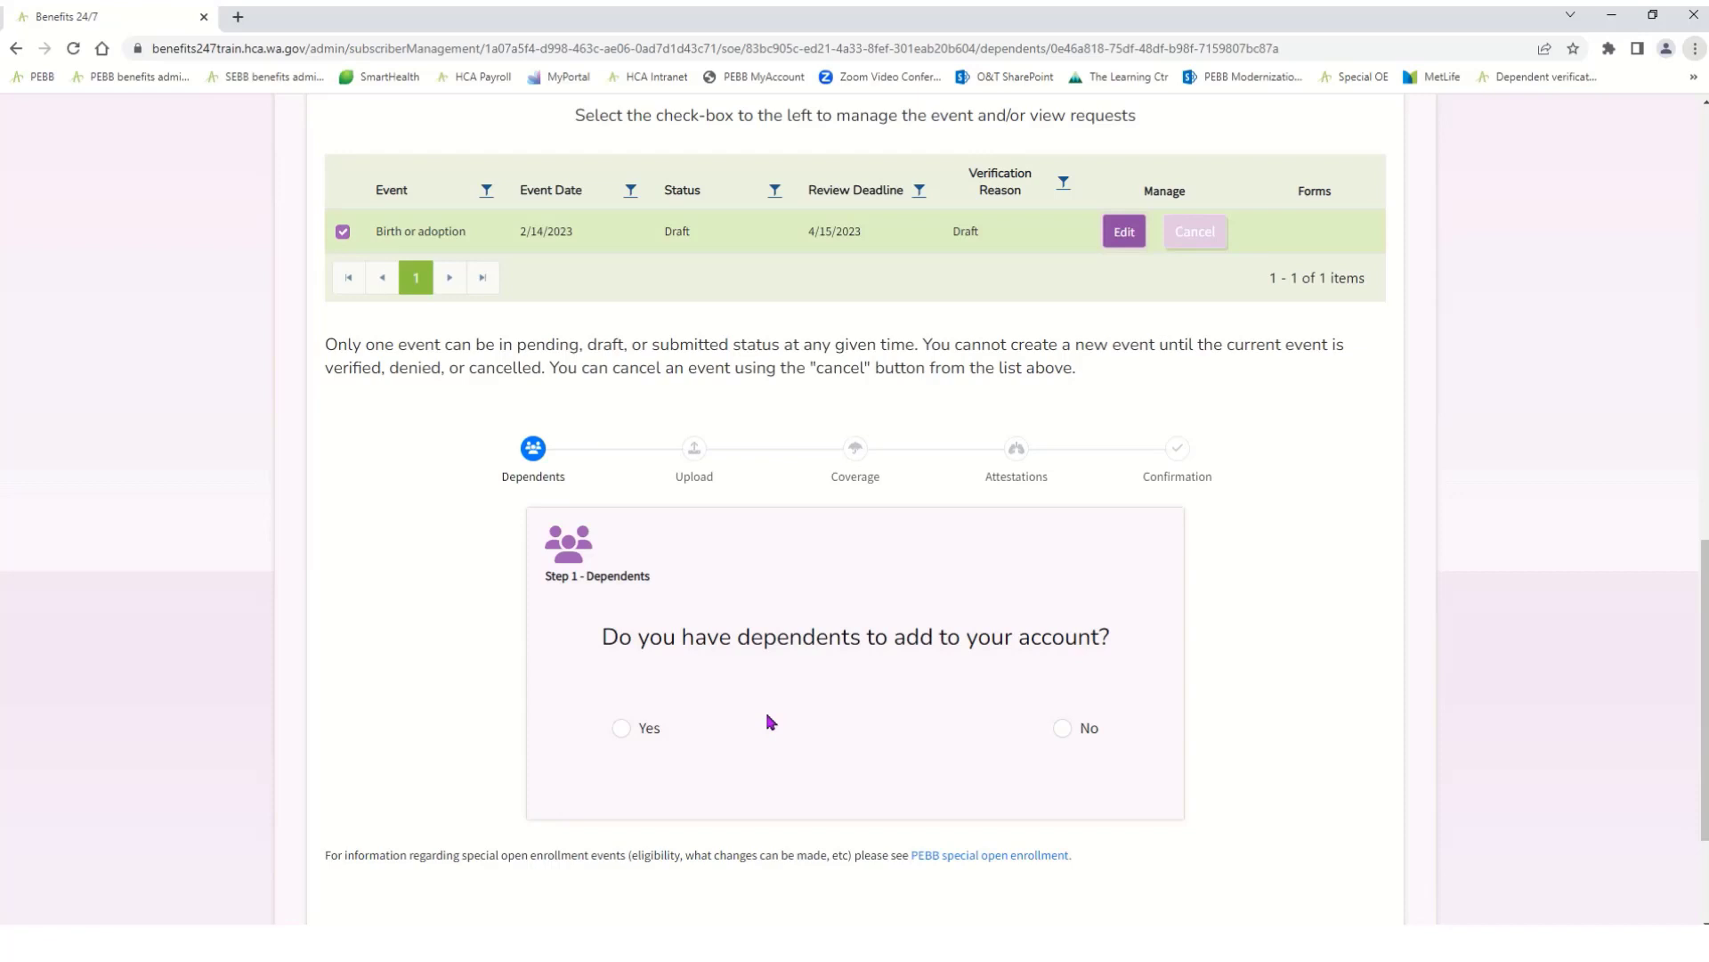
{"action": "left_click", "coordinate": [622, 728]}
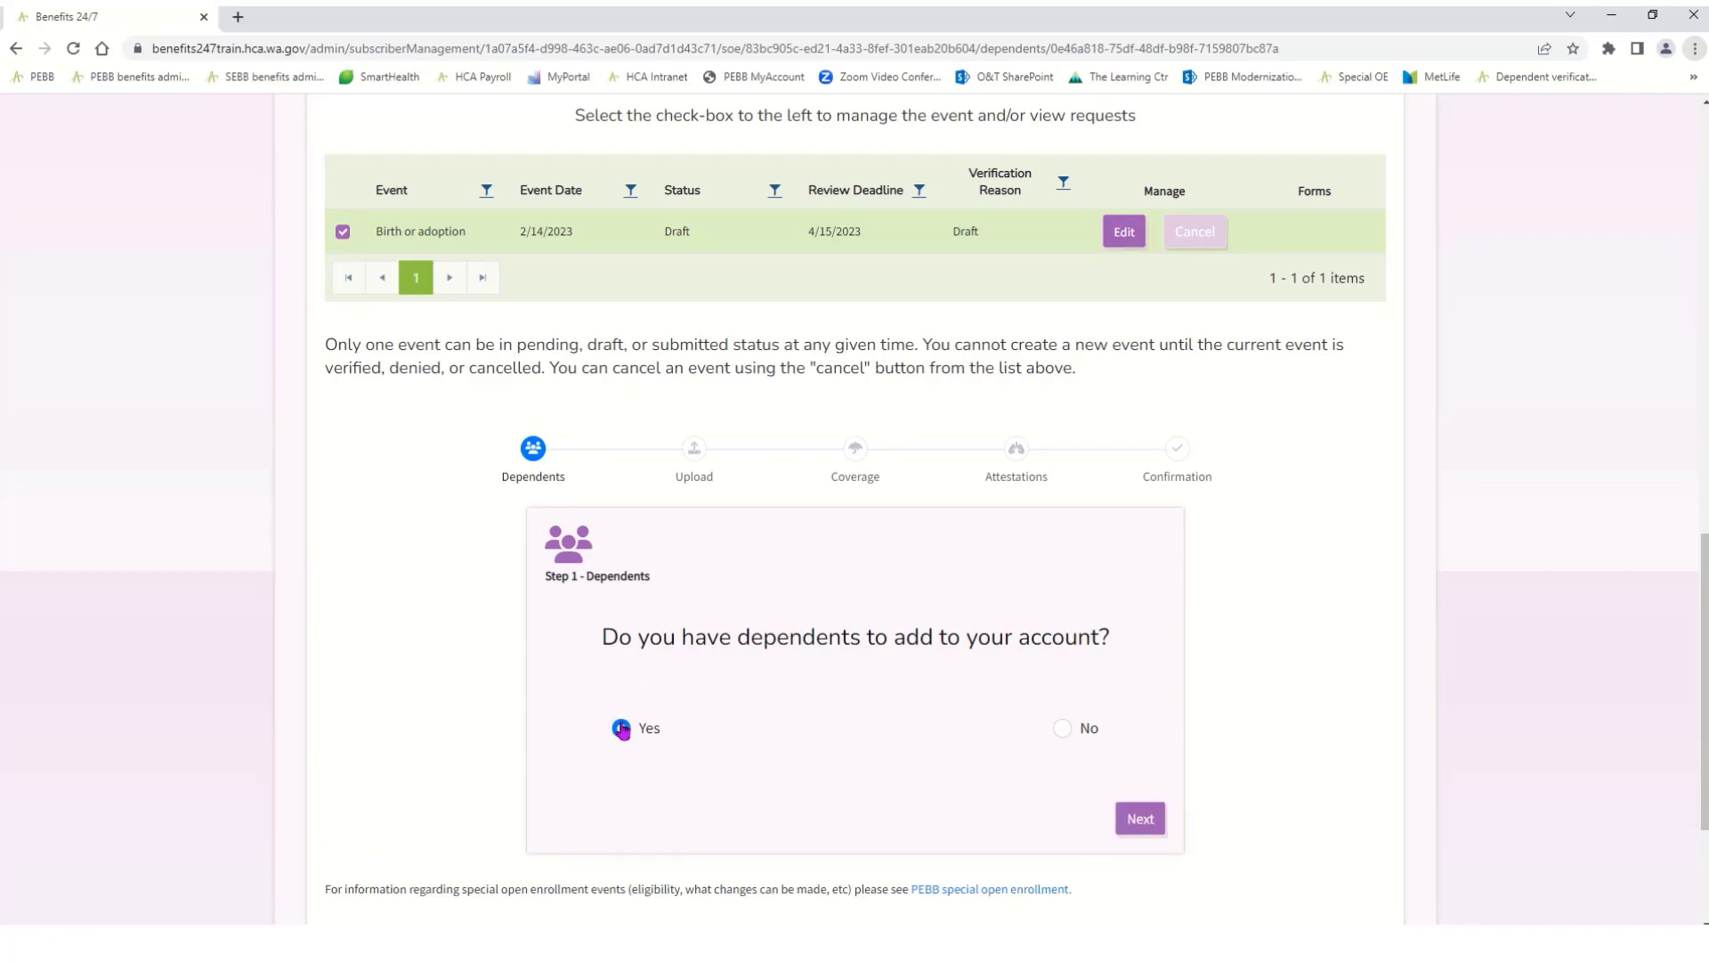
{"action": "left_click", "coordinate": [1139, 821]}
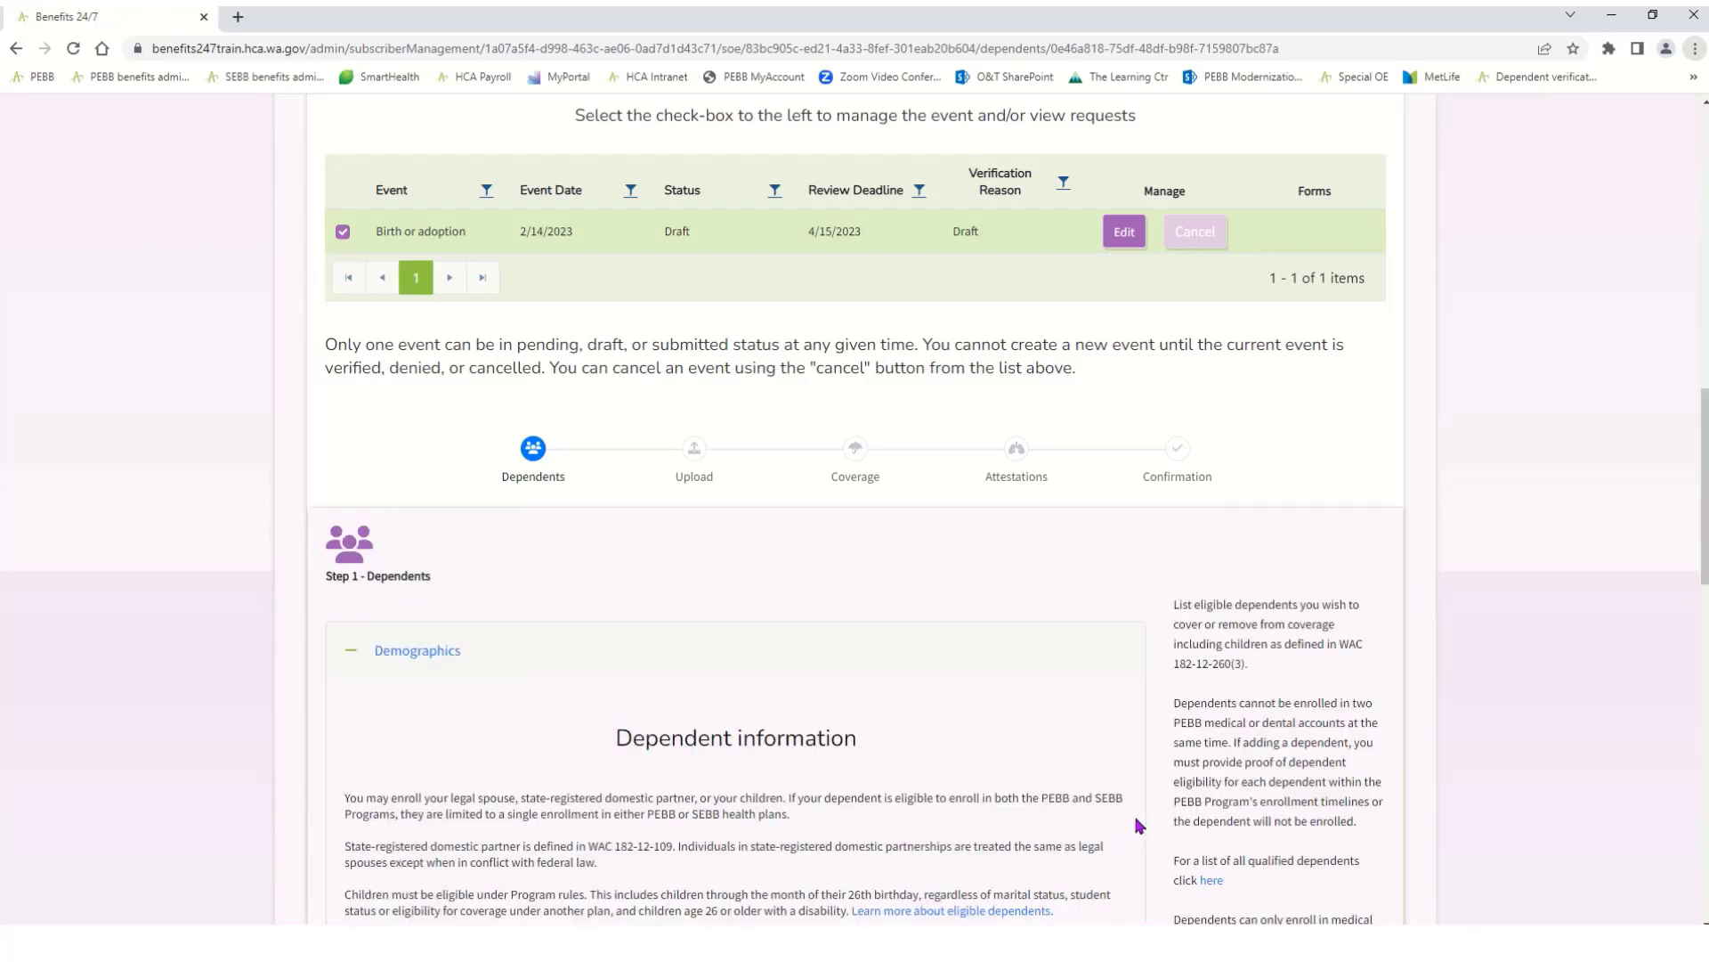
- Enter the dependent's first and last name in the Demographics section
{"action": "left_click_drag", "start_coordinate": [1705, 575], "coordinate": [1705, 673]}
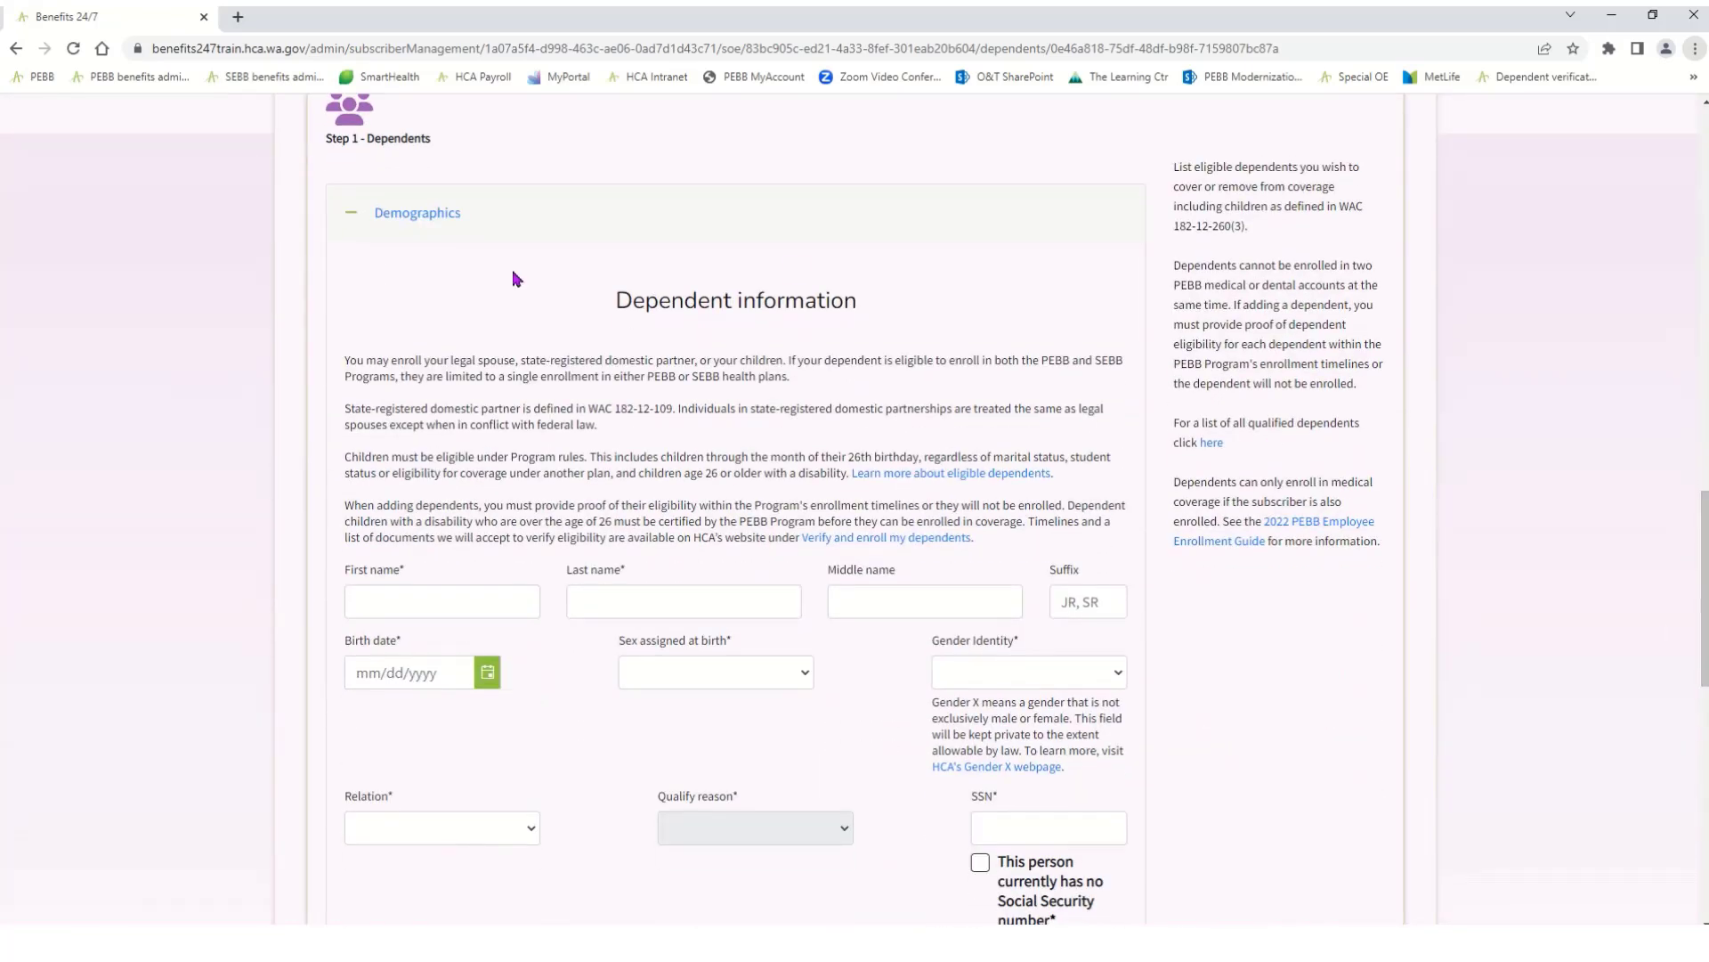
{"action": "left_click", "coordinate": [418, 603]}
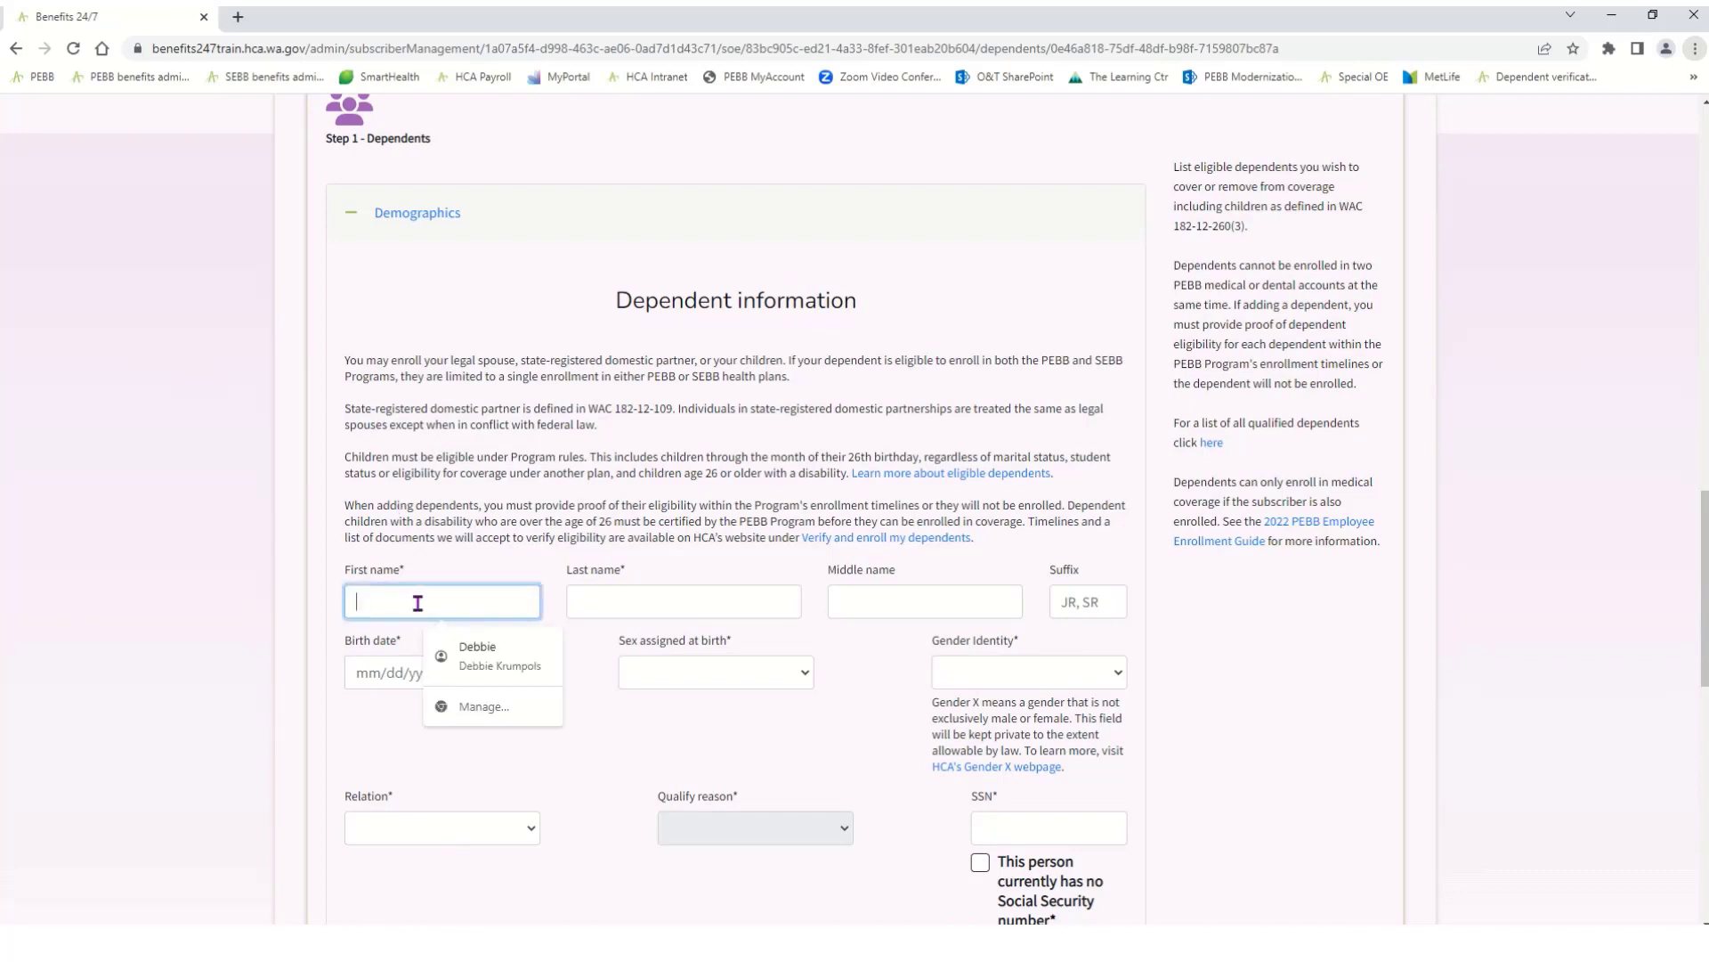
{"action": "type", "text": "Baby"}
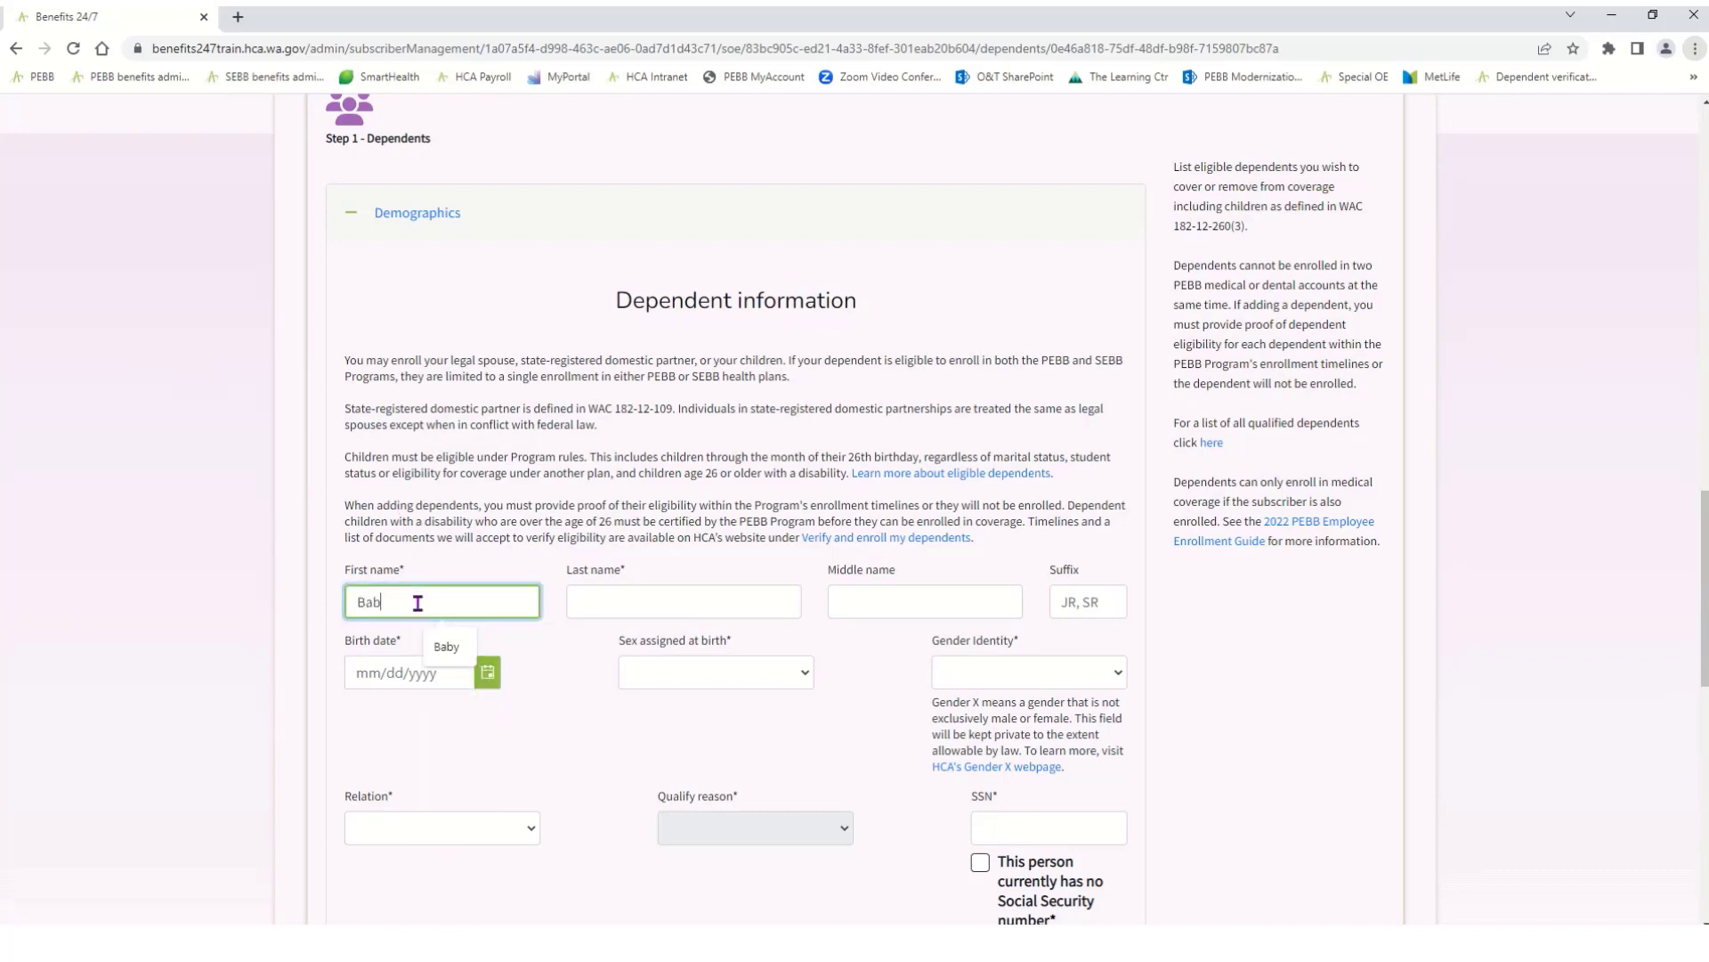
{"action": "key", "text": "Tab"}
{"action": "type", "text": "Kane"}
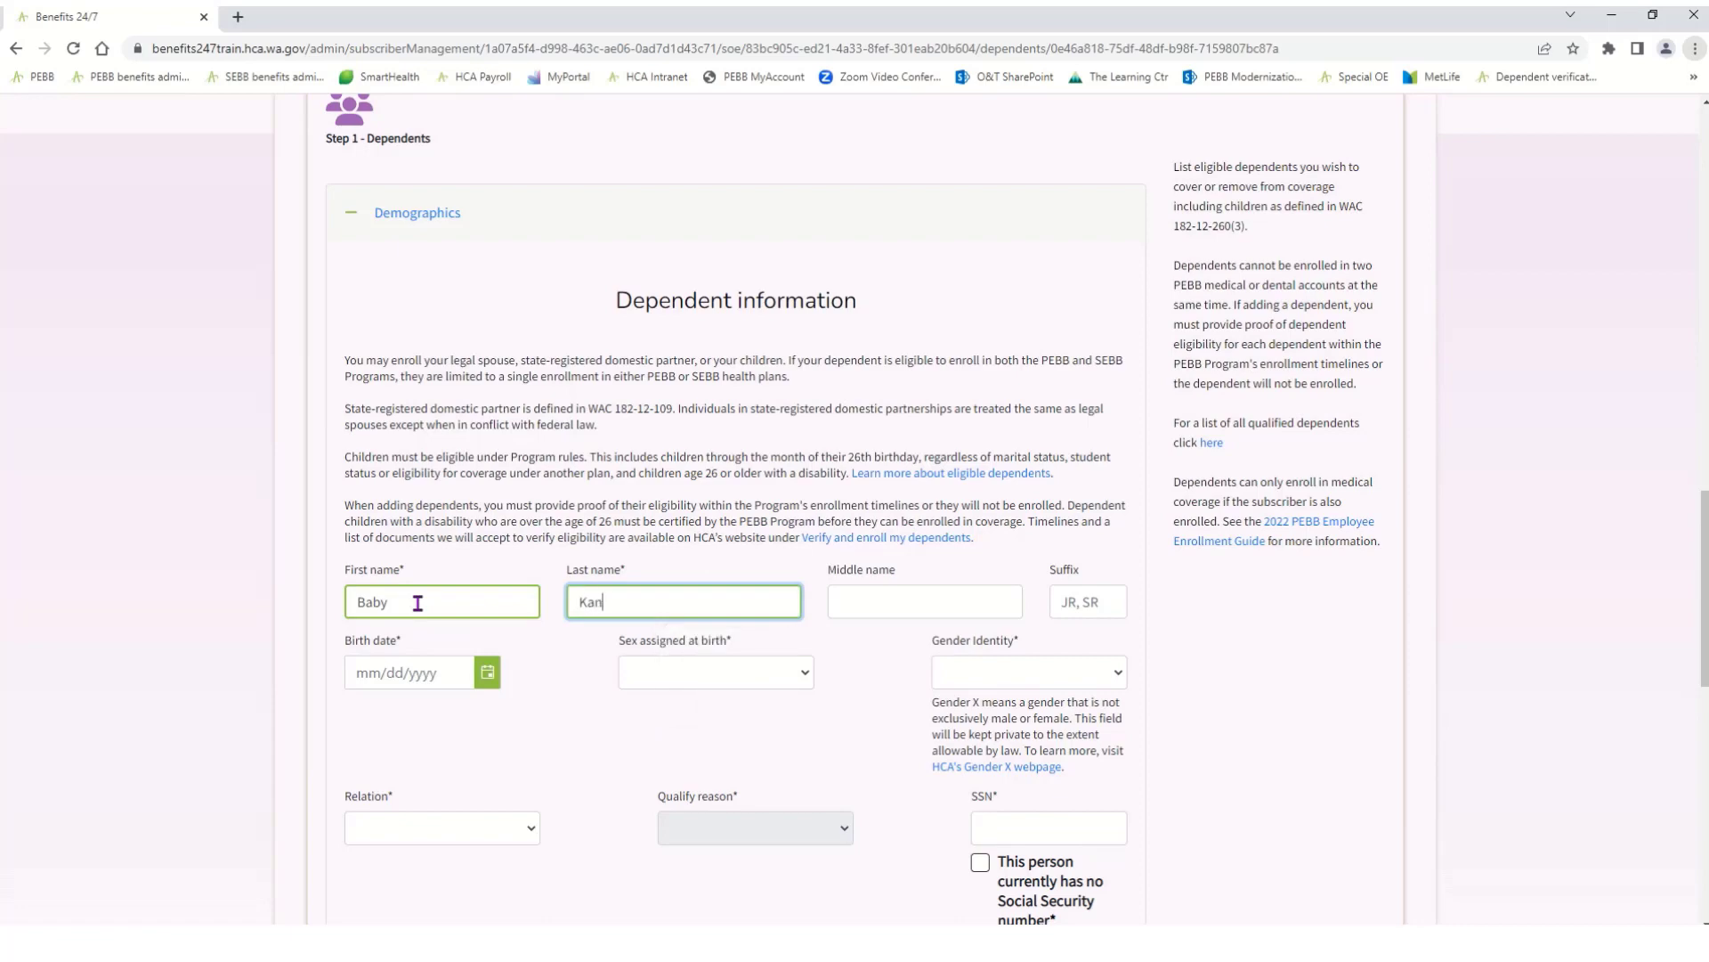
- Check the listed event date and enter the dependent's birth date
{"action": "key", "text": "Tab"}
{"action": "key", "text": "Tab"}
{"action": "key", "text": "Tab"}
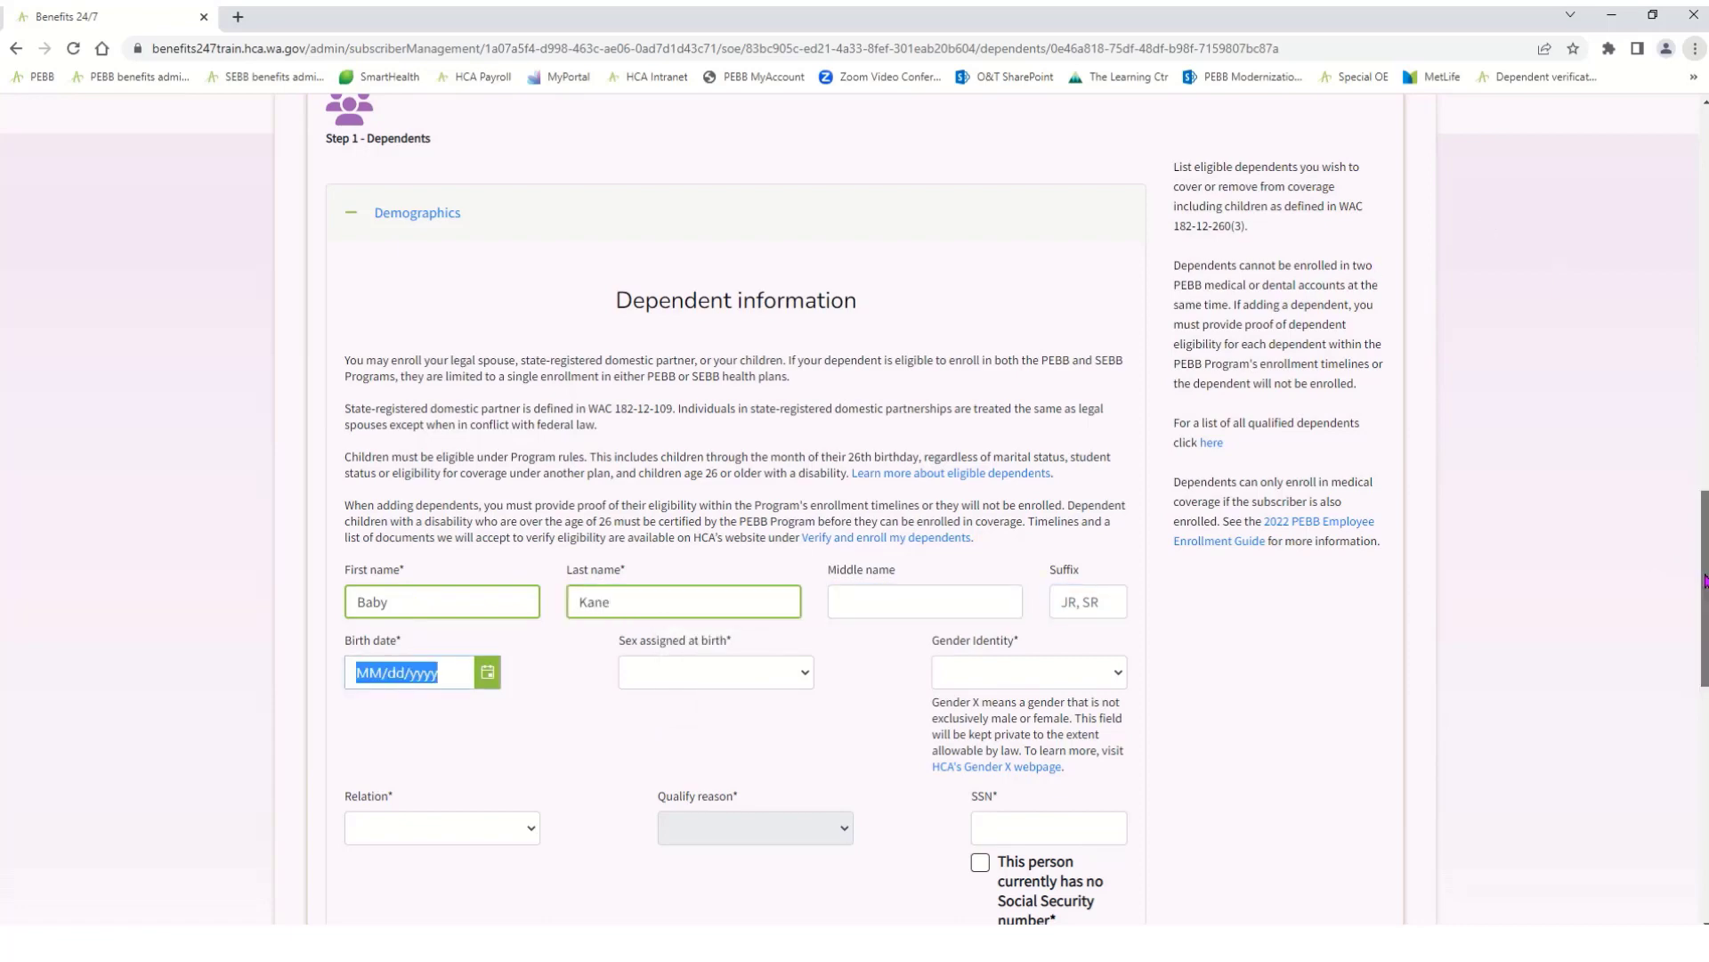
{"action": "left_click_drag", "start_coordinate": [1704, 580], "coordinate": [1704, 461]}
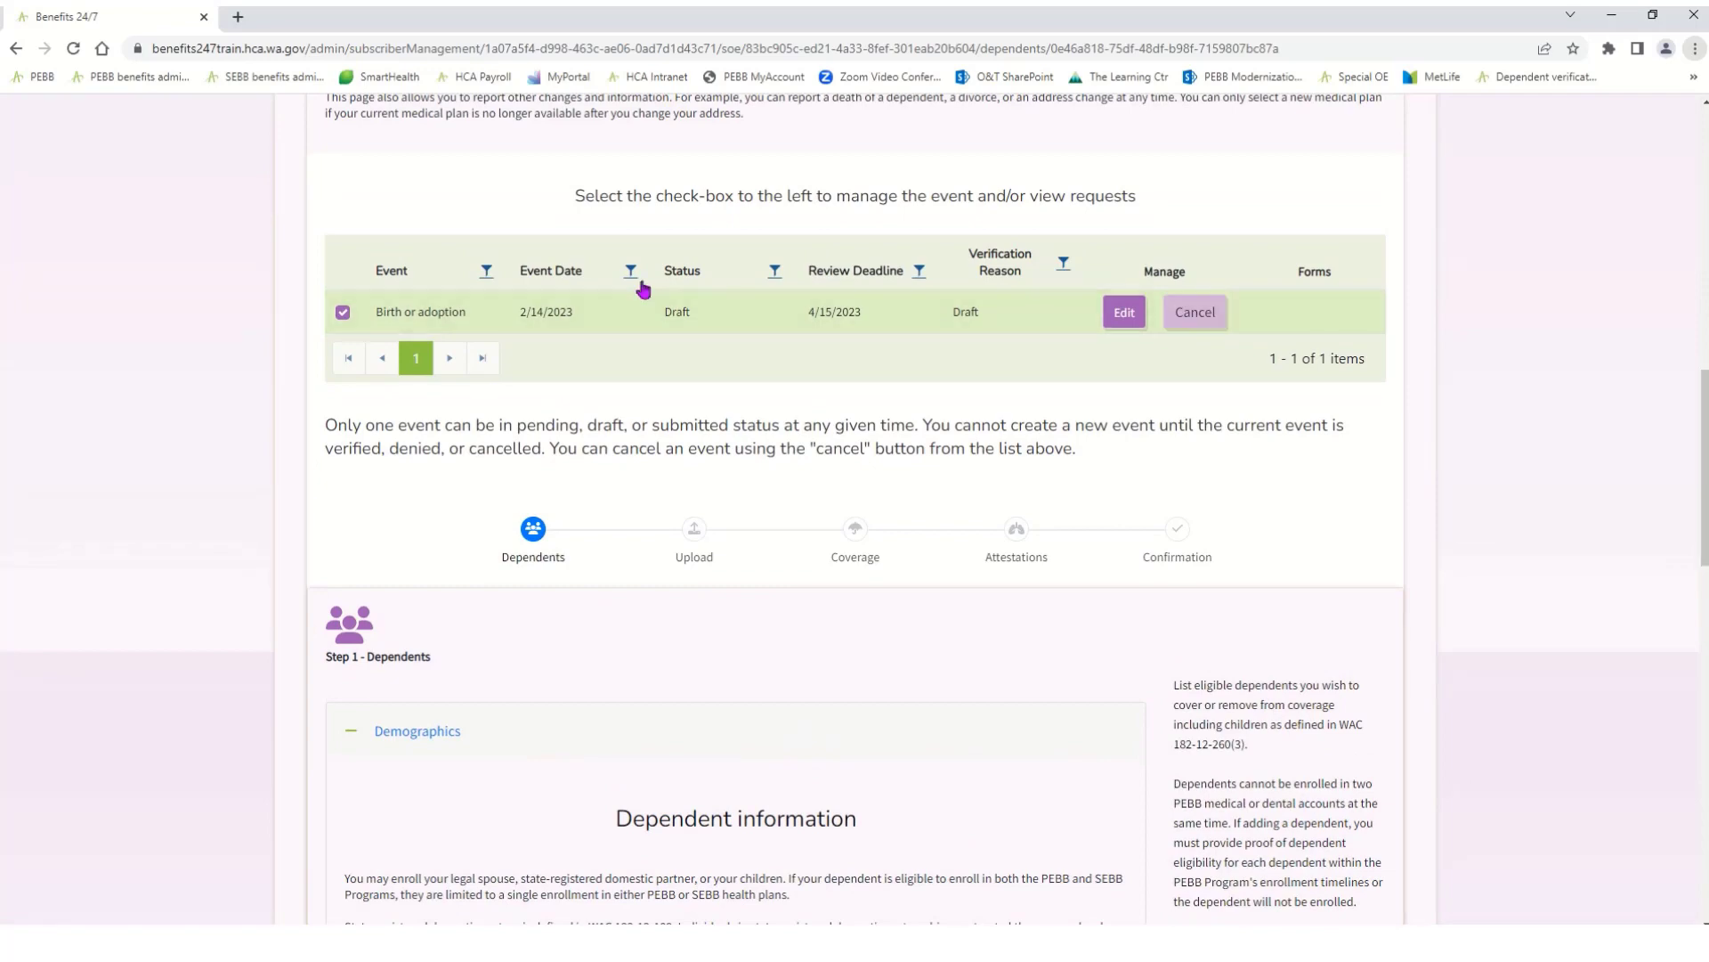
{"action": "left_click_drag", "start_coordinate": [1704, 445], "coordinate": [1704, 592]}
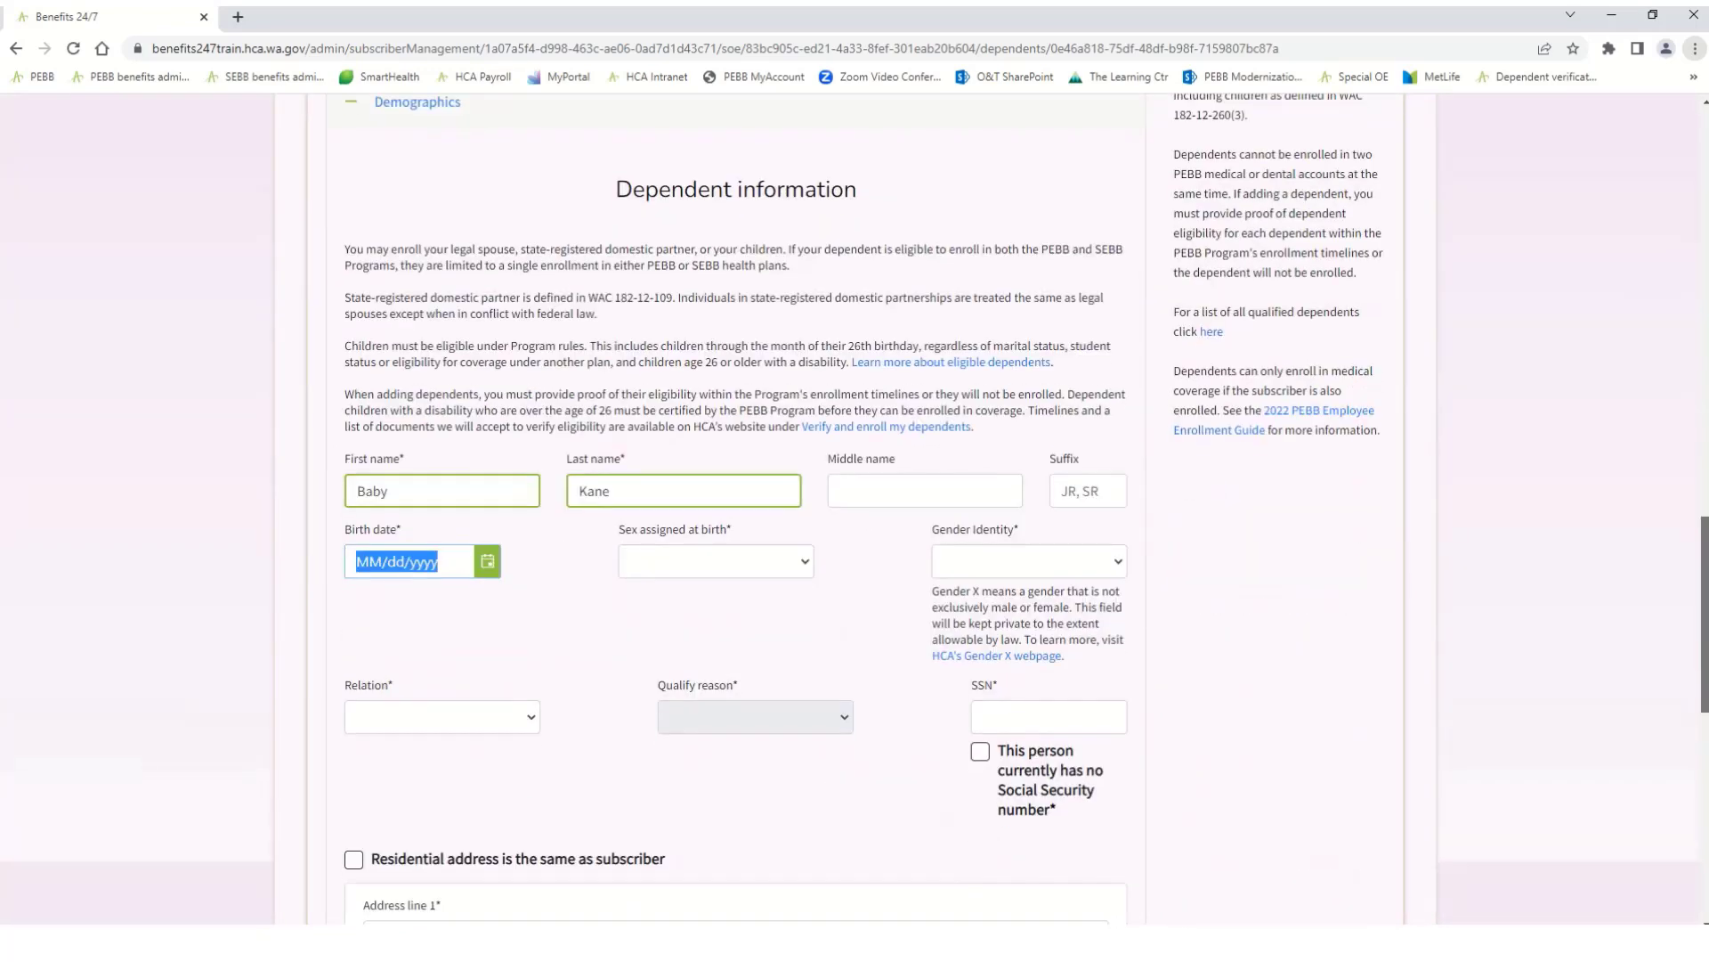
{"action": "left_click", "coordinate": [376, 565]}
{"action": "type", "text": "02142023"}
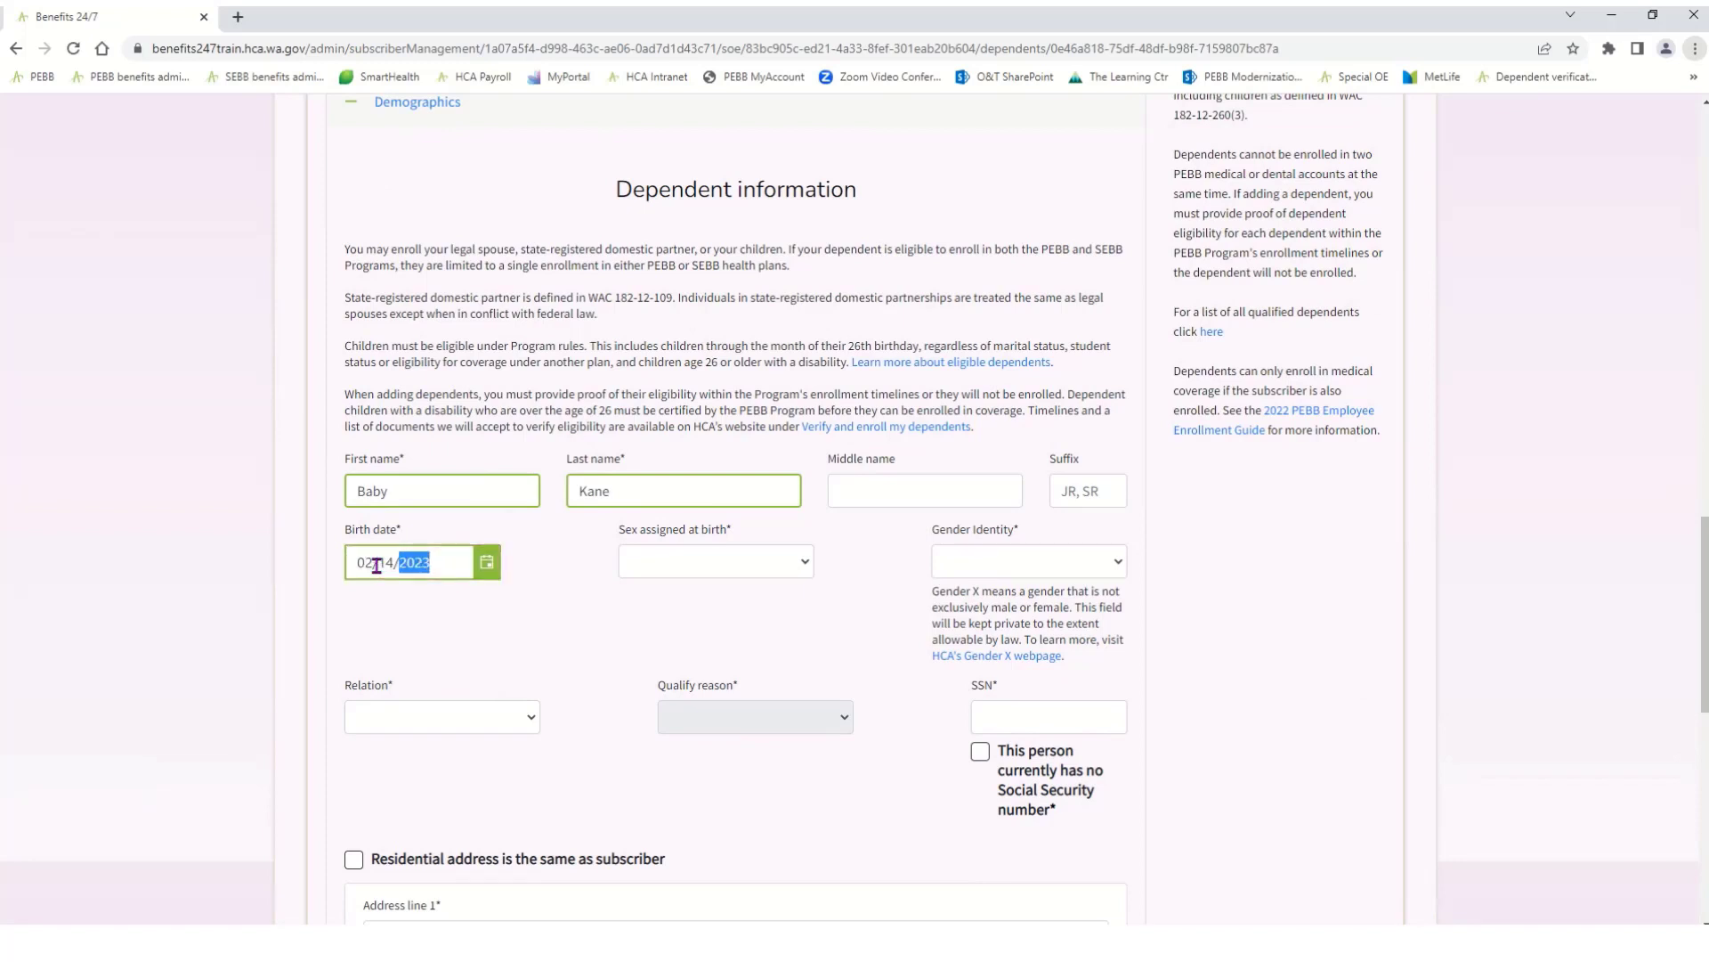
{"action": "key", "text": "Tab"}
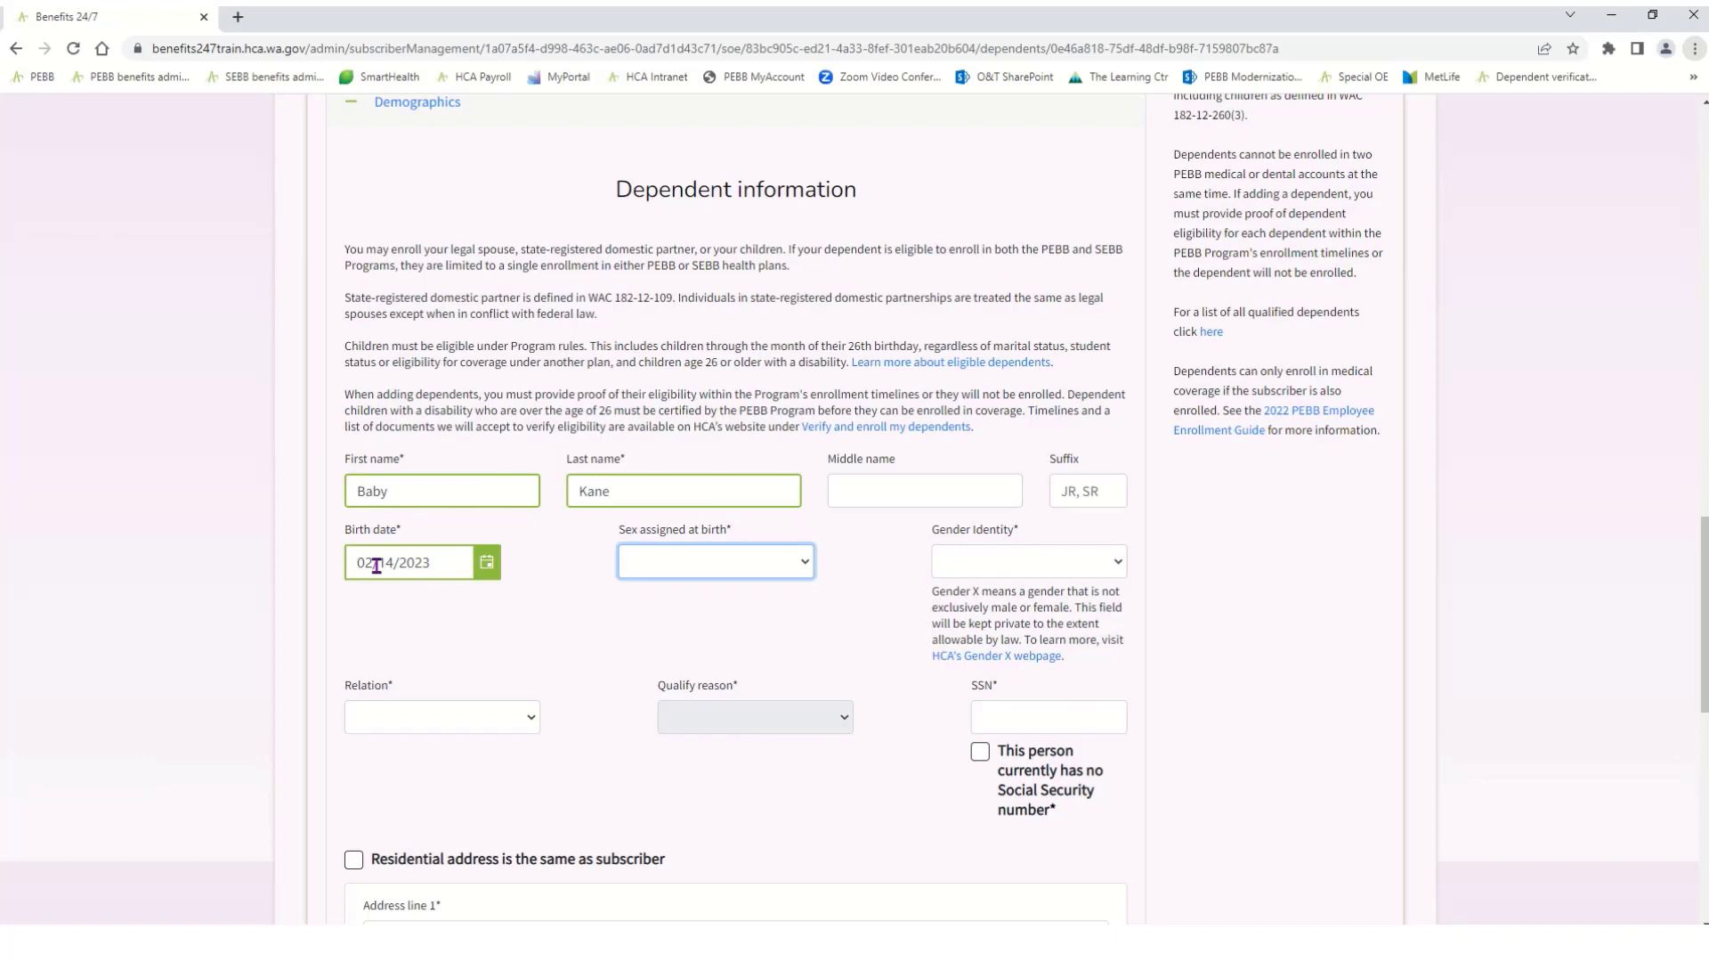
- Set the dependent's sex assigned at birth and gender identity to Female, and the relation to Child
{"action": "key", "text": "f"}
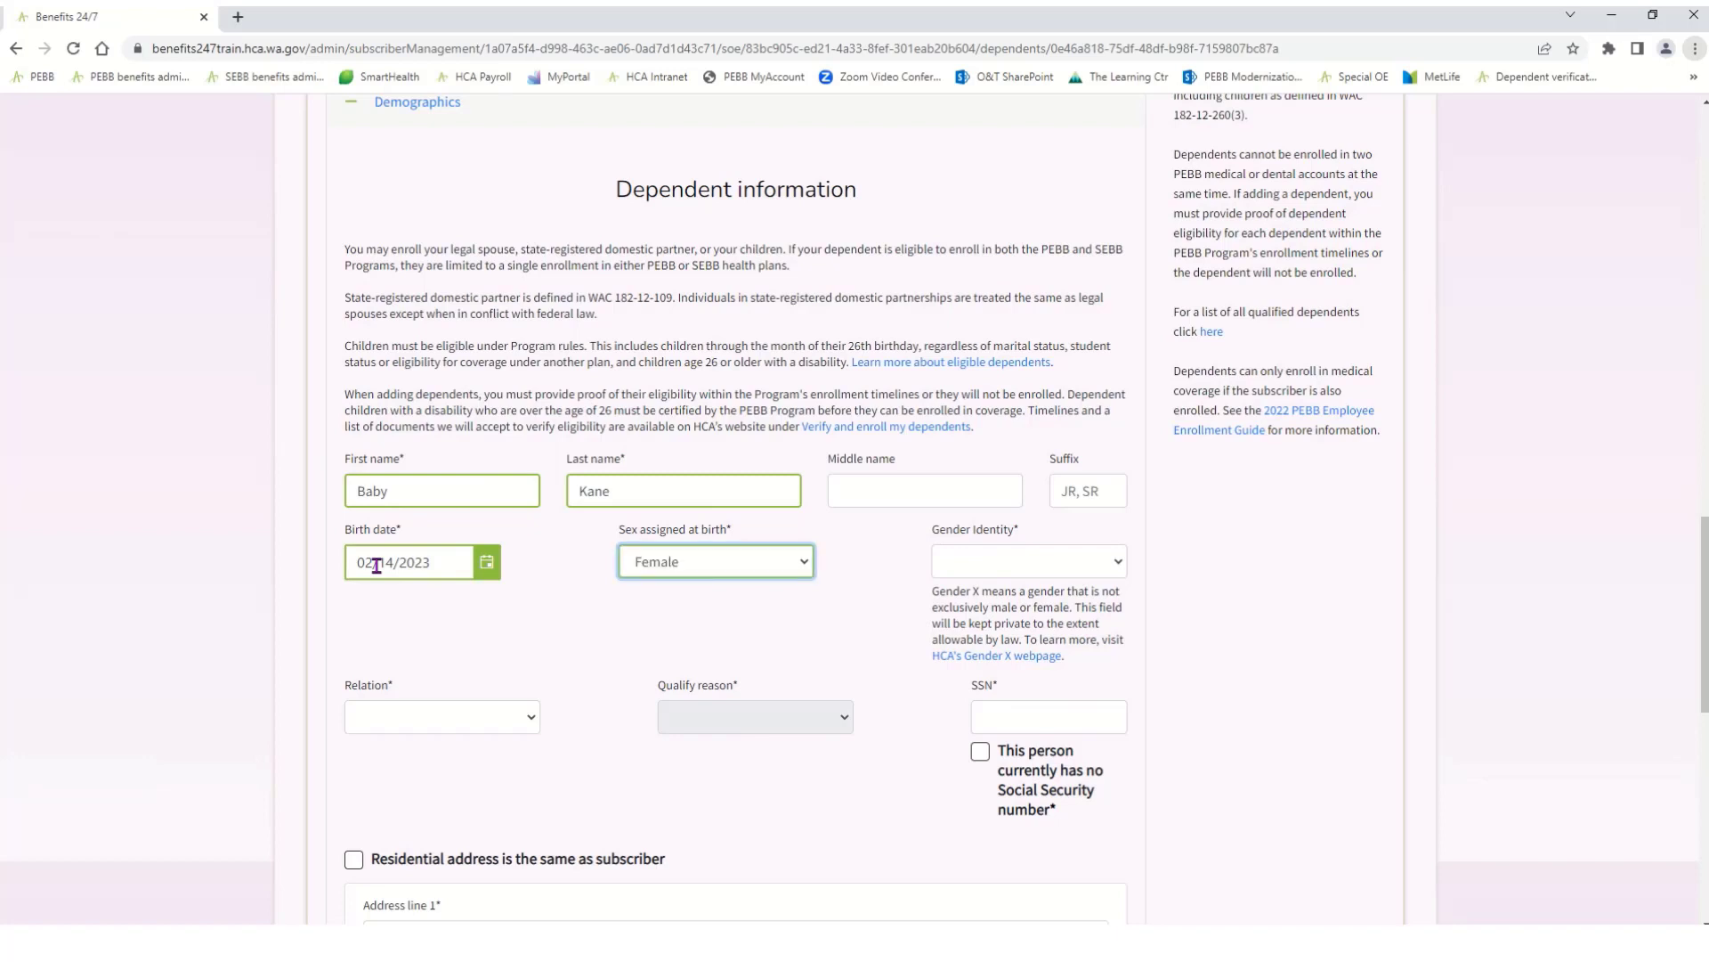
{"action": "key", "text": "Tab"}
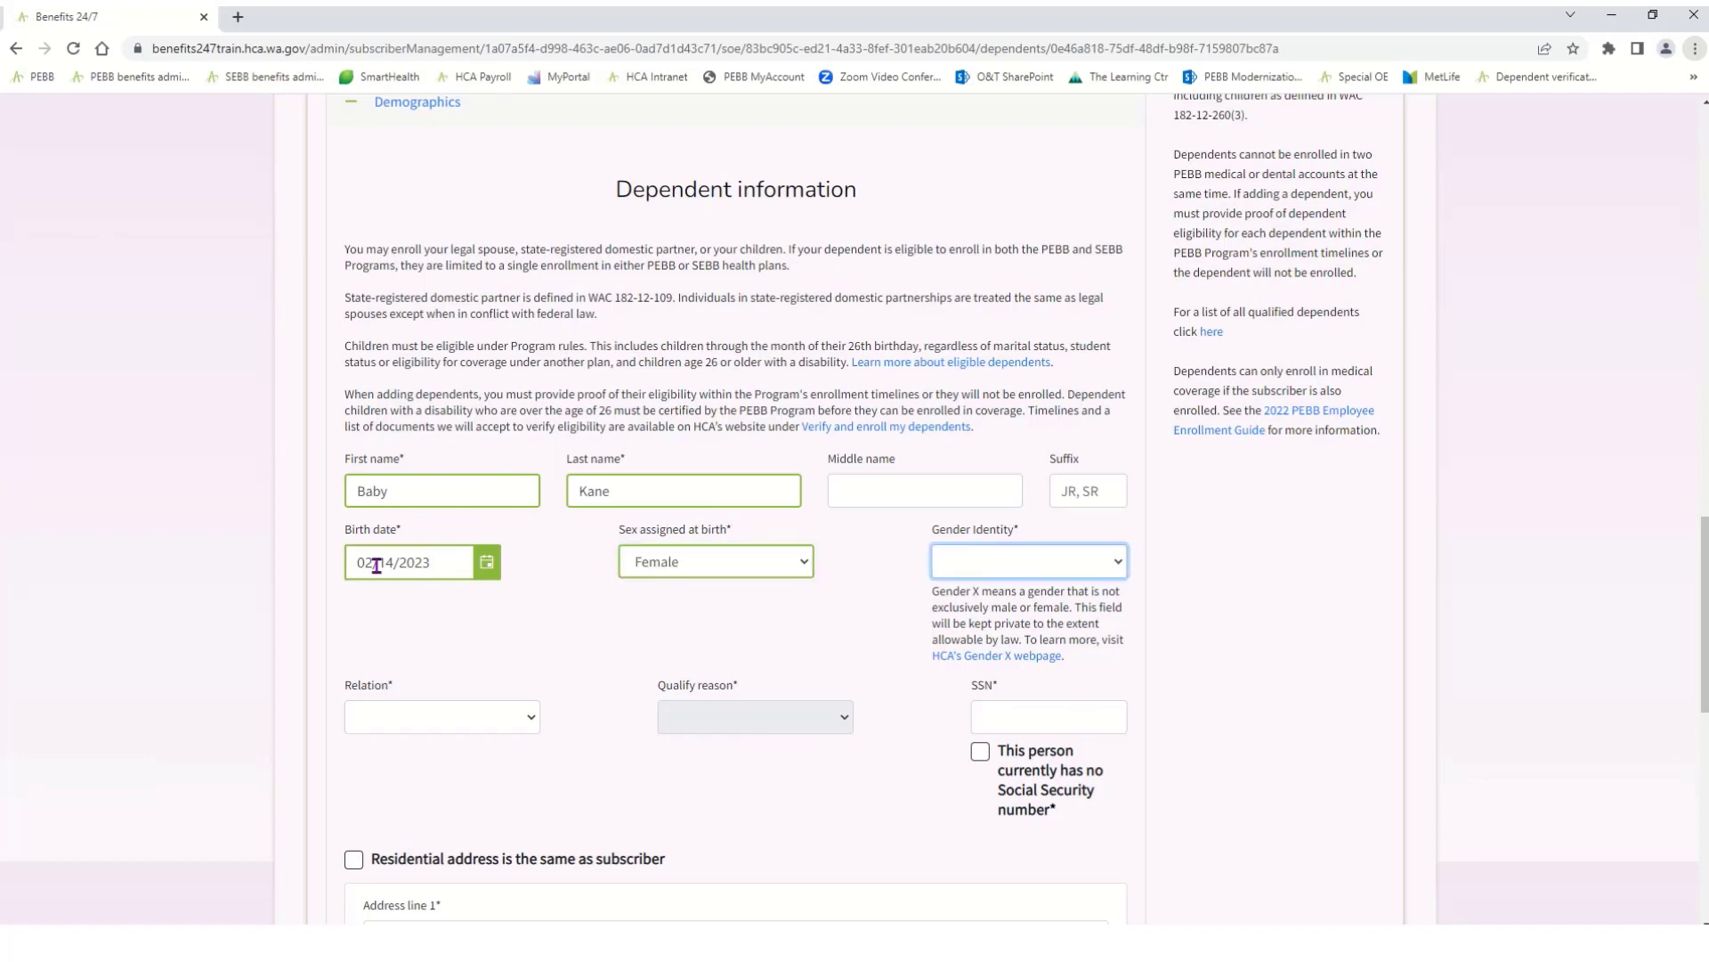
{"action": "key", "text": "f"}
{"action": "key", "text": "Tab"}
{"action": "key", "text": "Tab"}
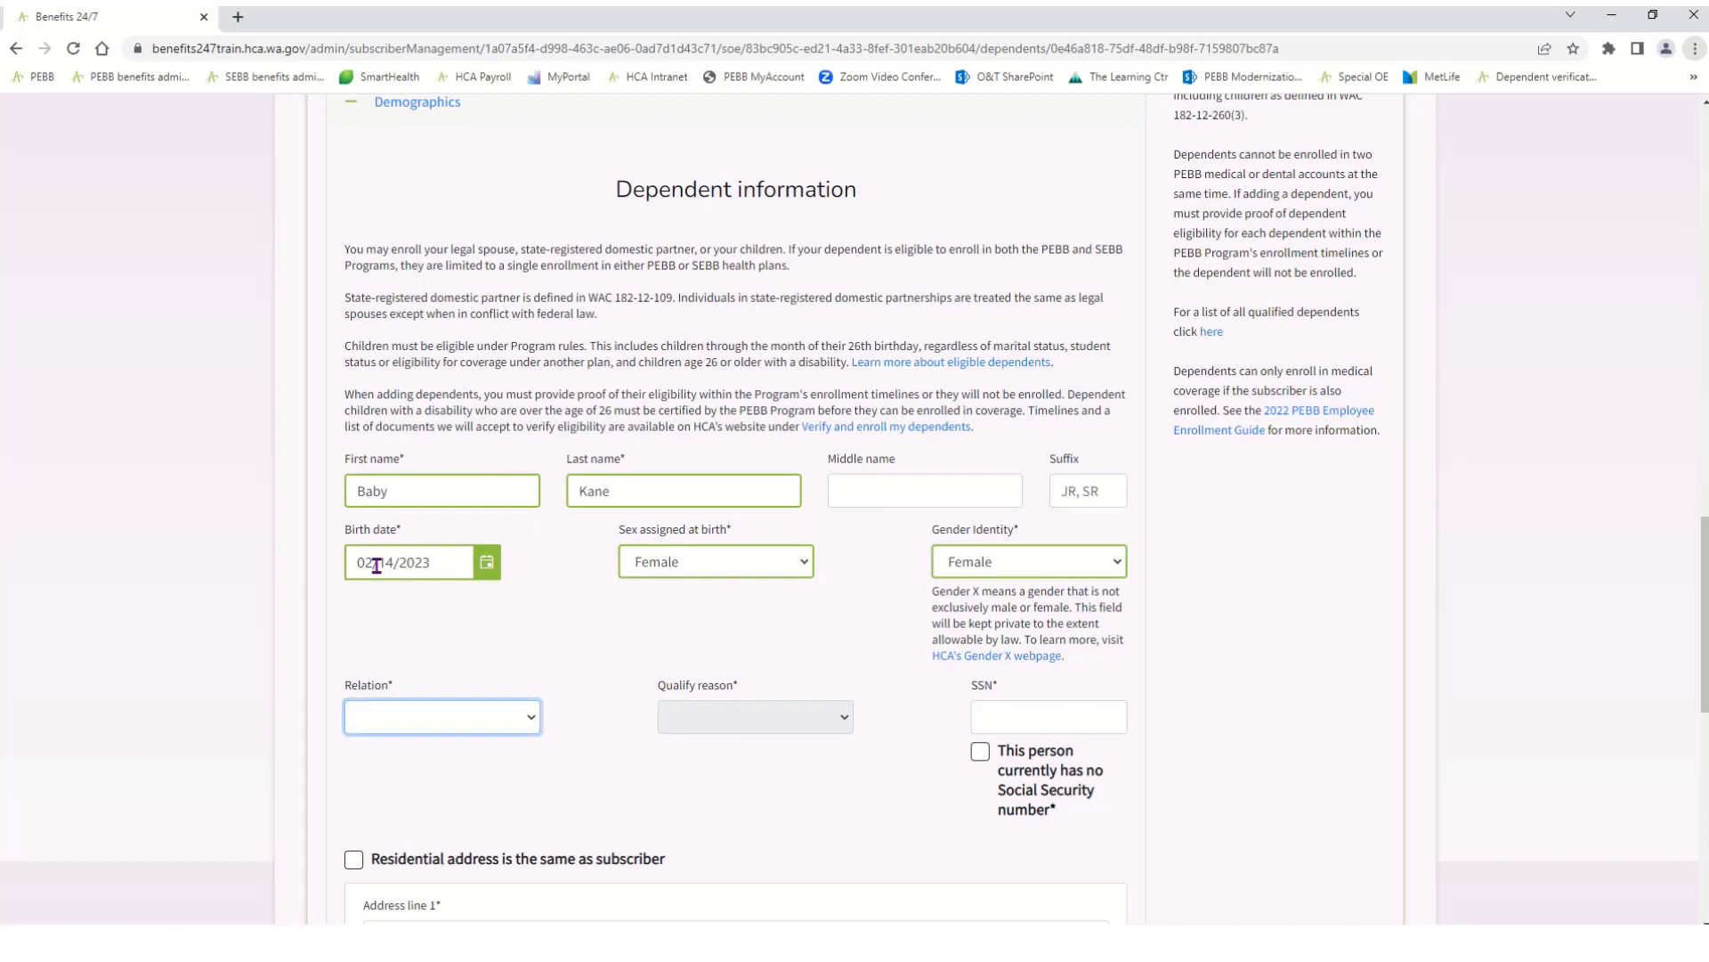
{"action": "left_click", "coordinate": [424, 726]}
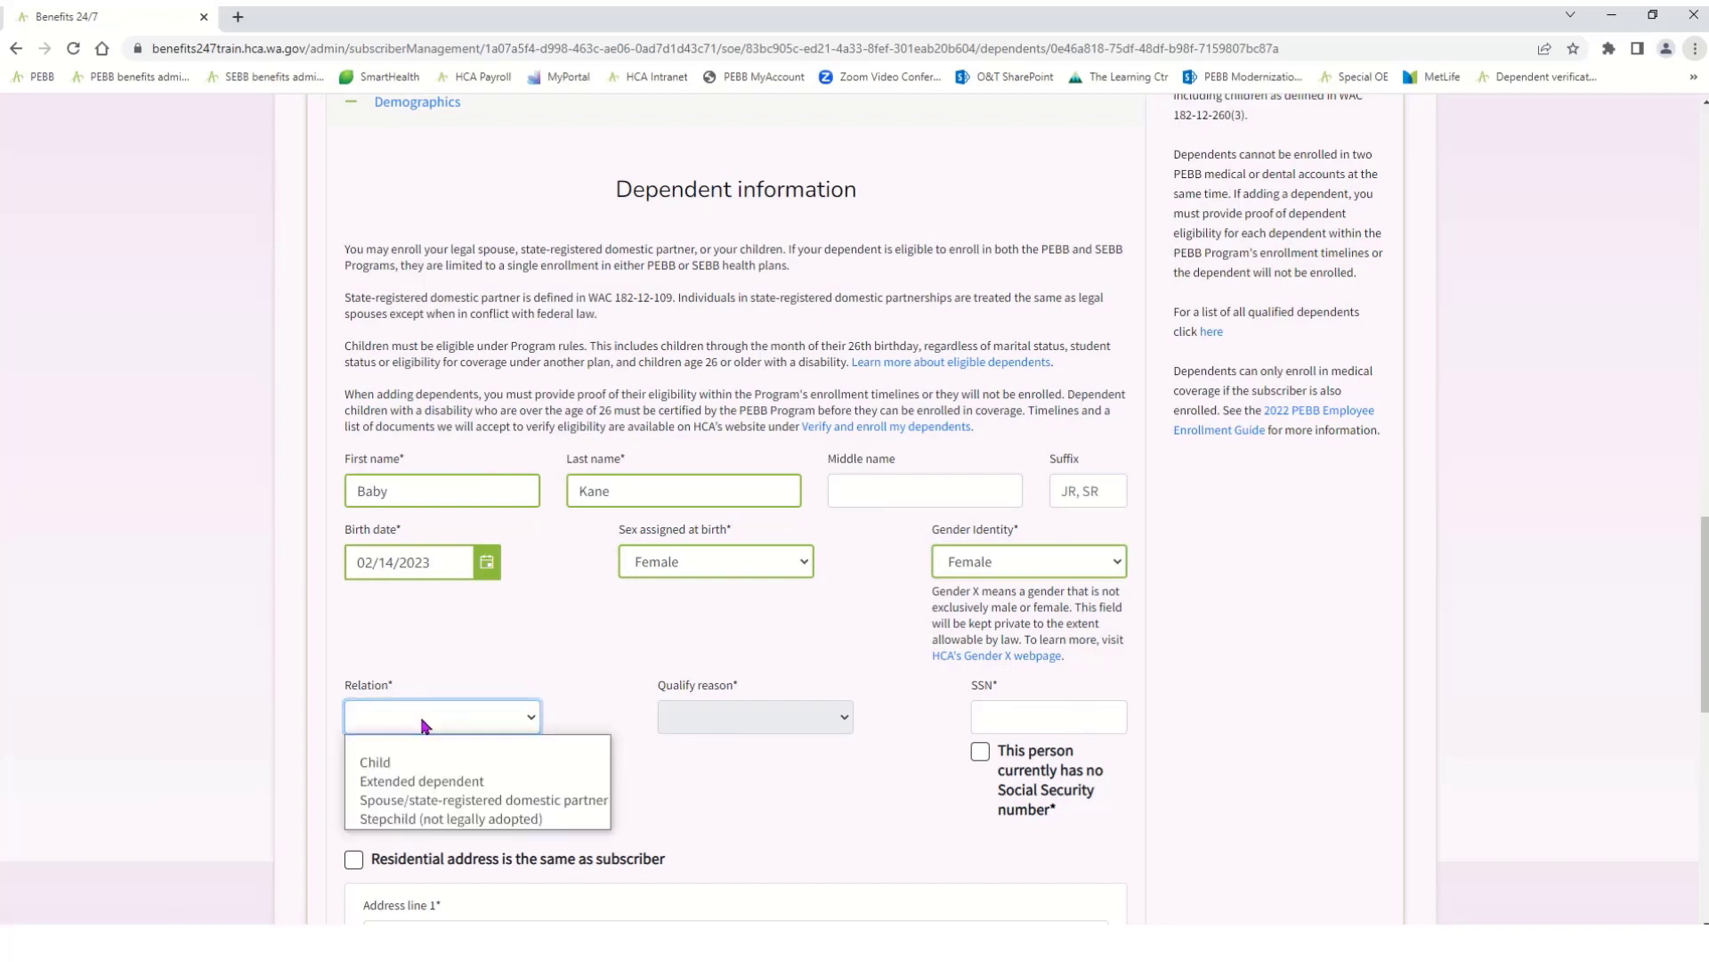
{"action": "left_click", "coordinate": [418, 763]}
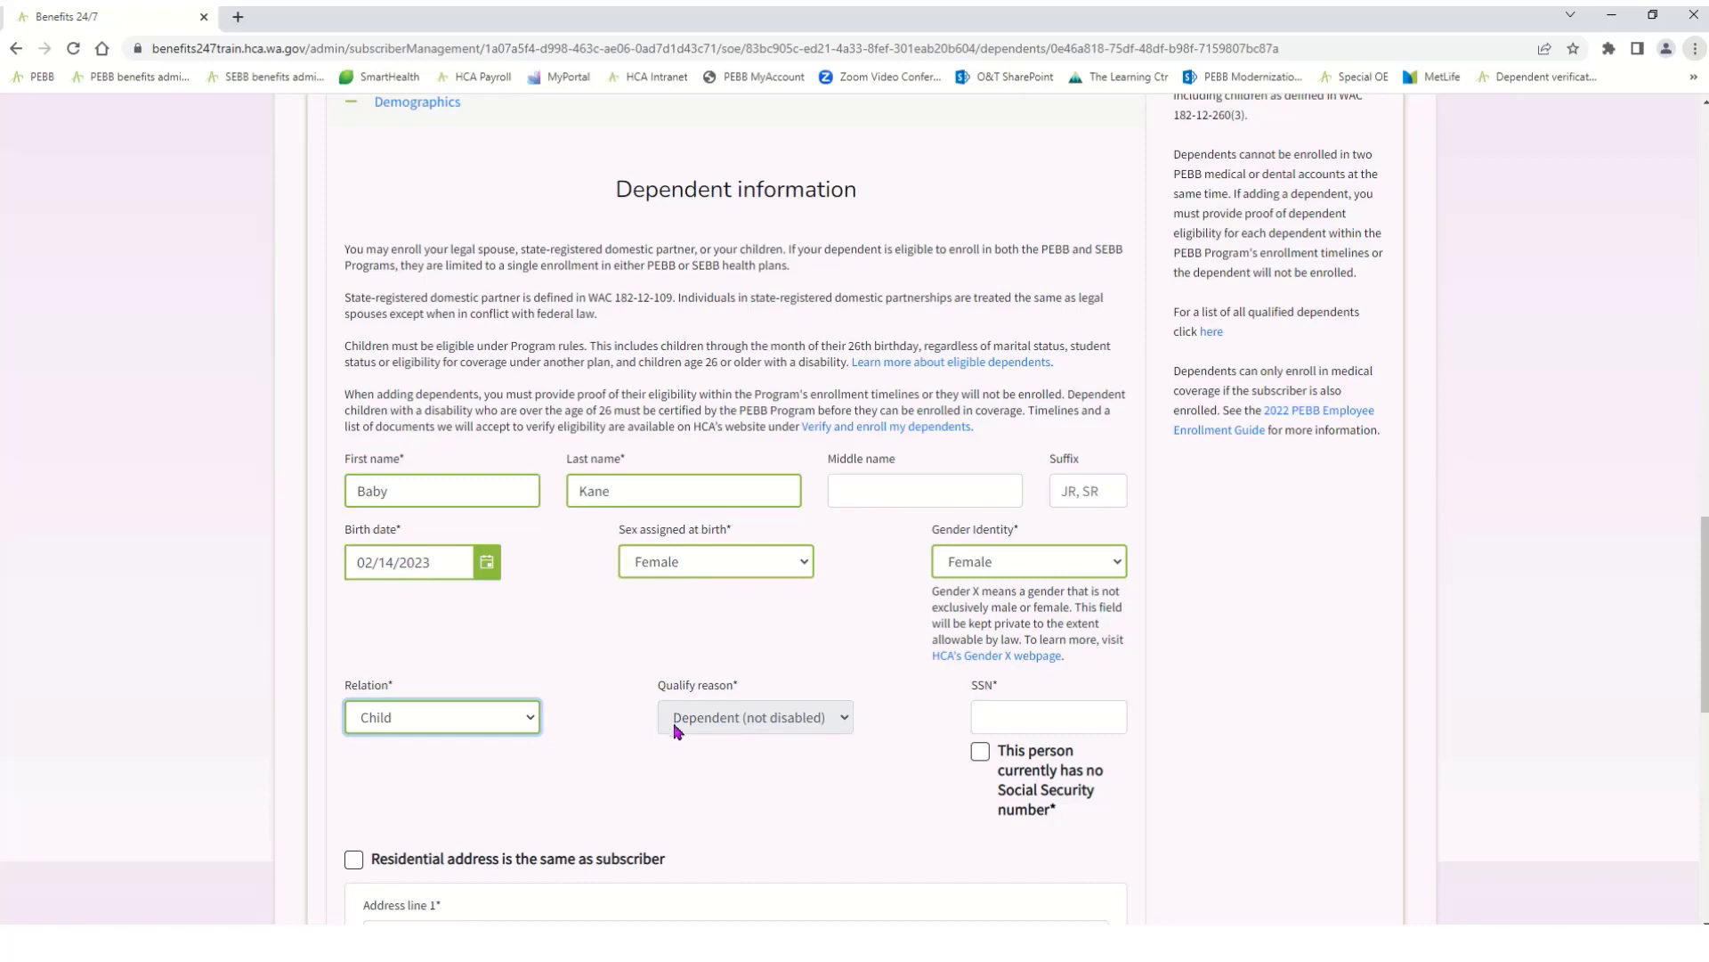
- Mark the dependent as currently having no Social Security number and the same residential address as the subscriber
{"action": "left_click", "coordinate": [980, 752]}
{"action": "left_click_drag", "start_coordinate": [1704, 534], "coordinate": [1704, 657]}
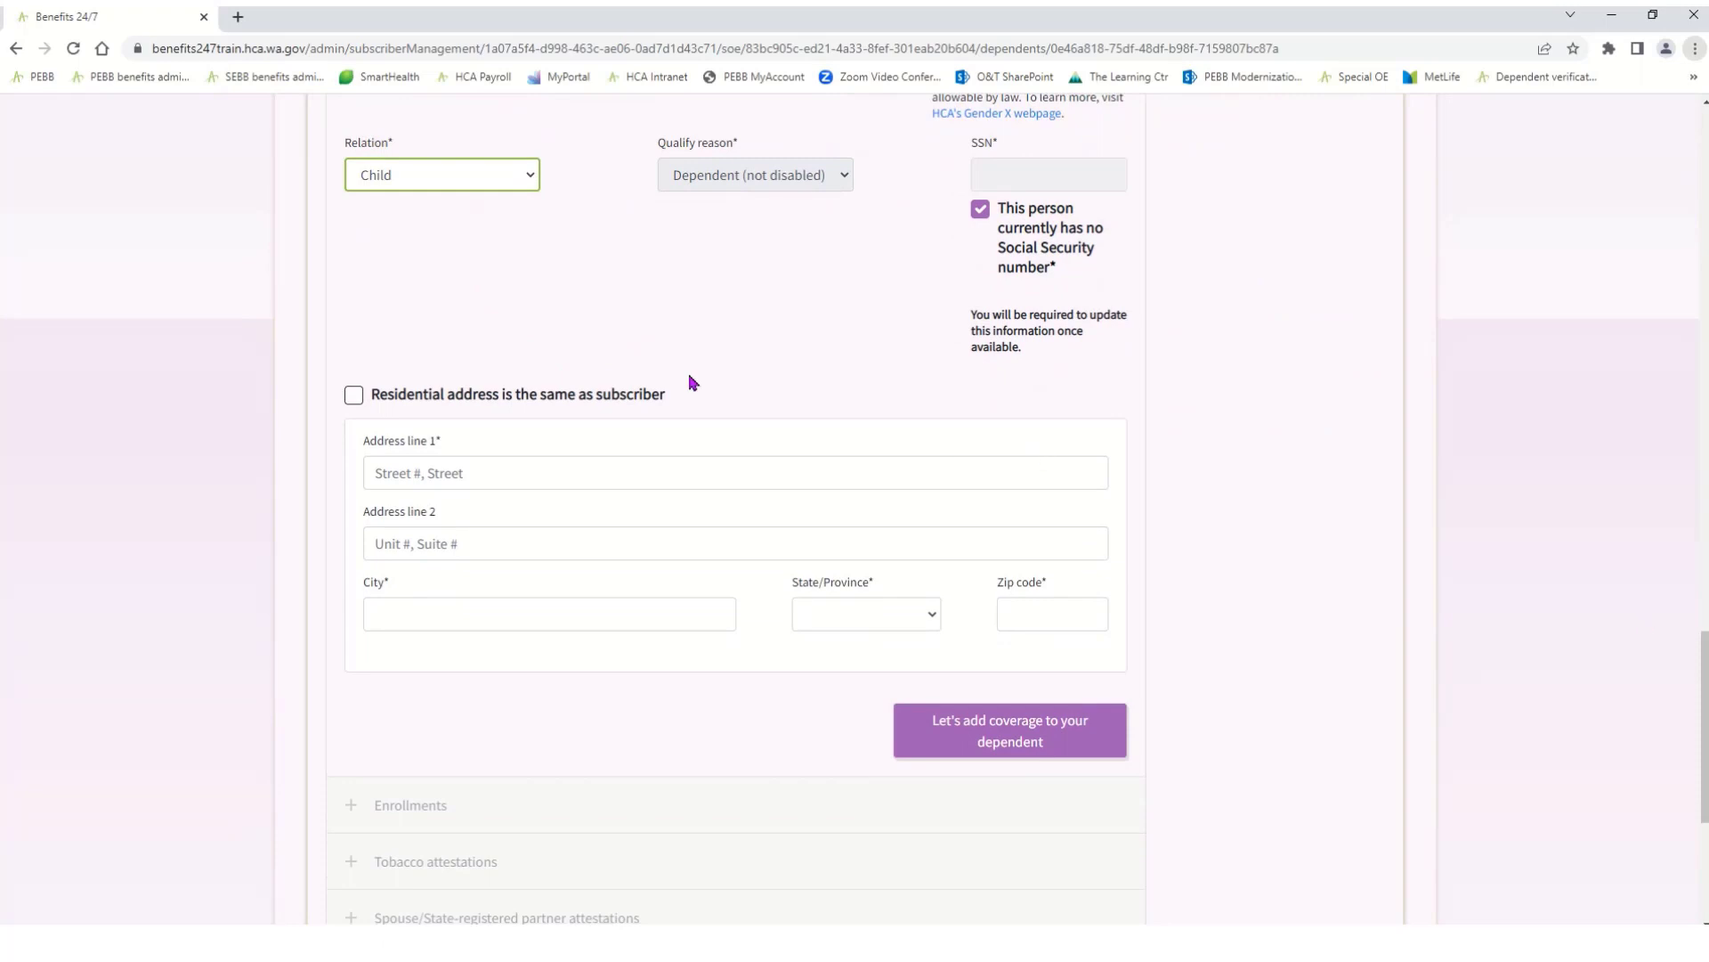
{"action": "left_click", "coordinate": [355, 396]}
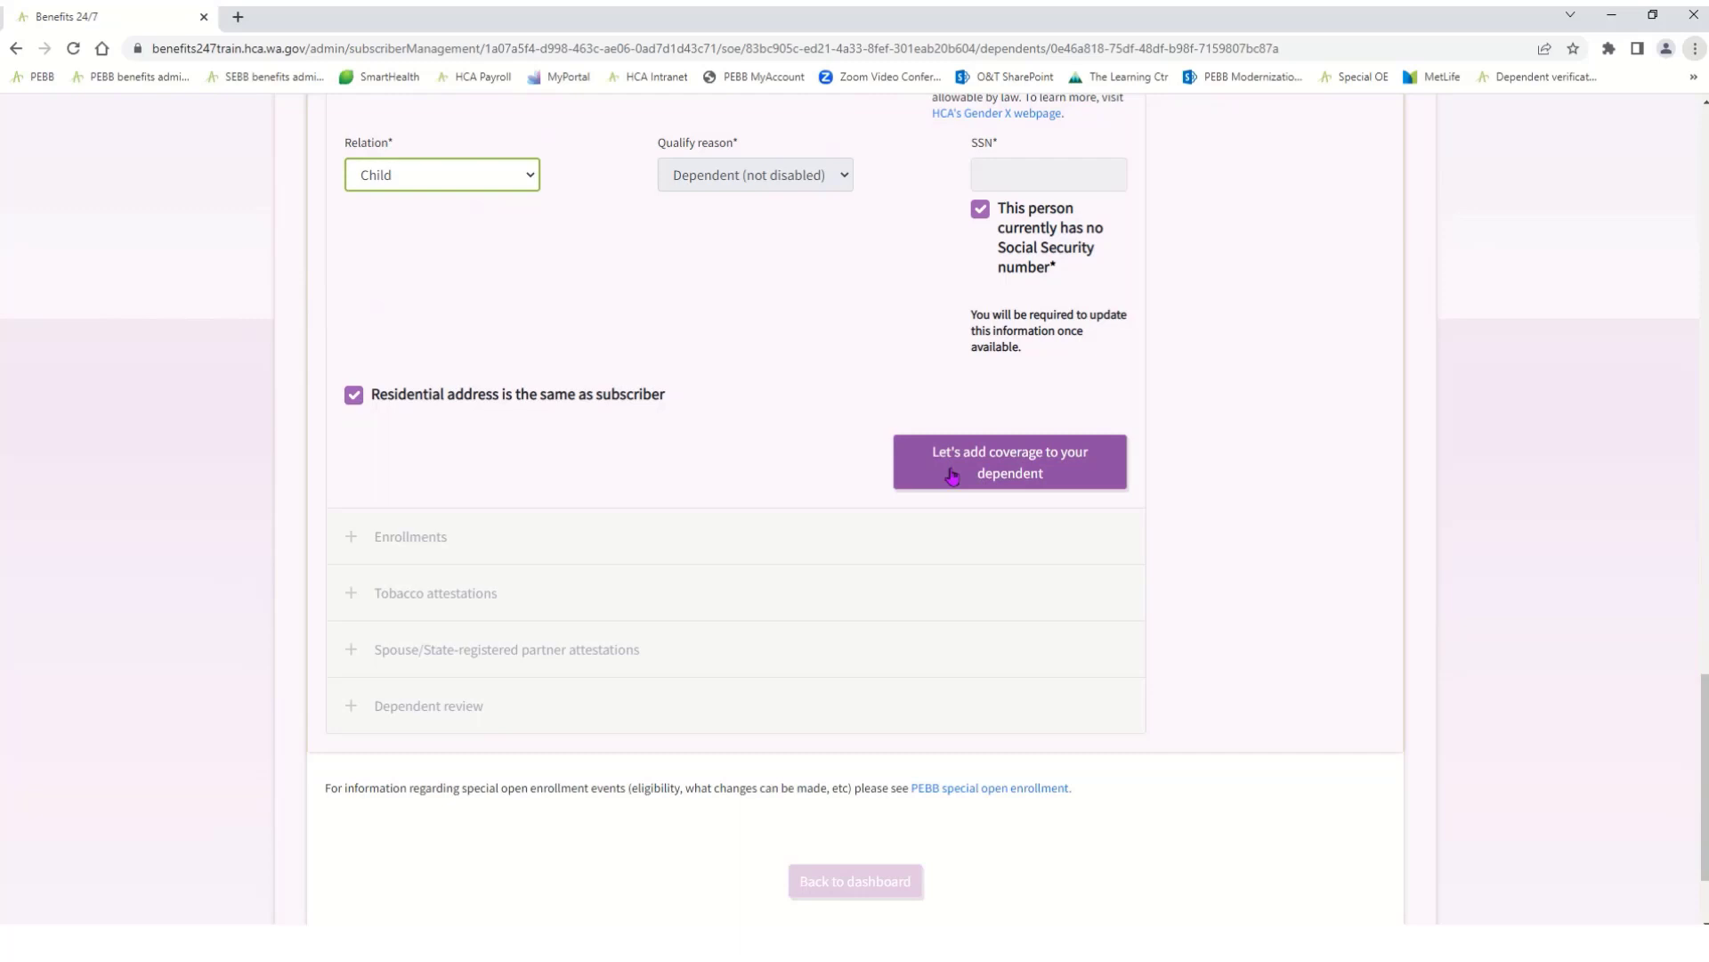
- Enroll the new dependent in Medical and Dental coverage, then review and save the dependent
{"action": "left_click", "coordinate": [952, 476]}
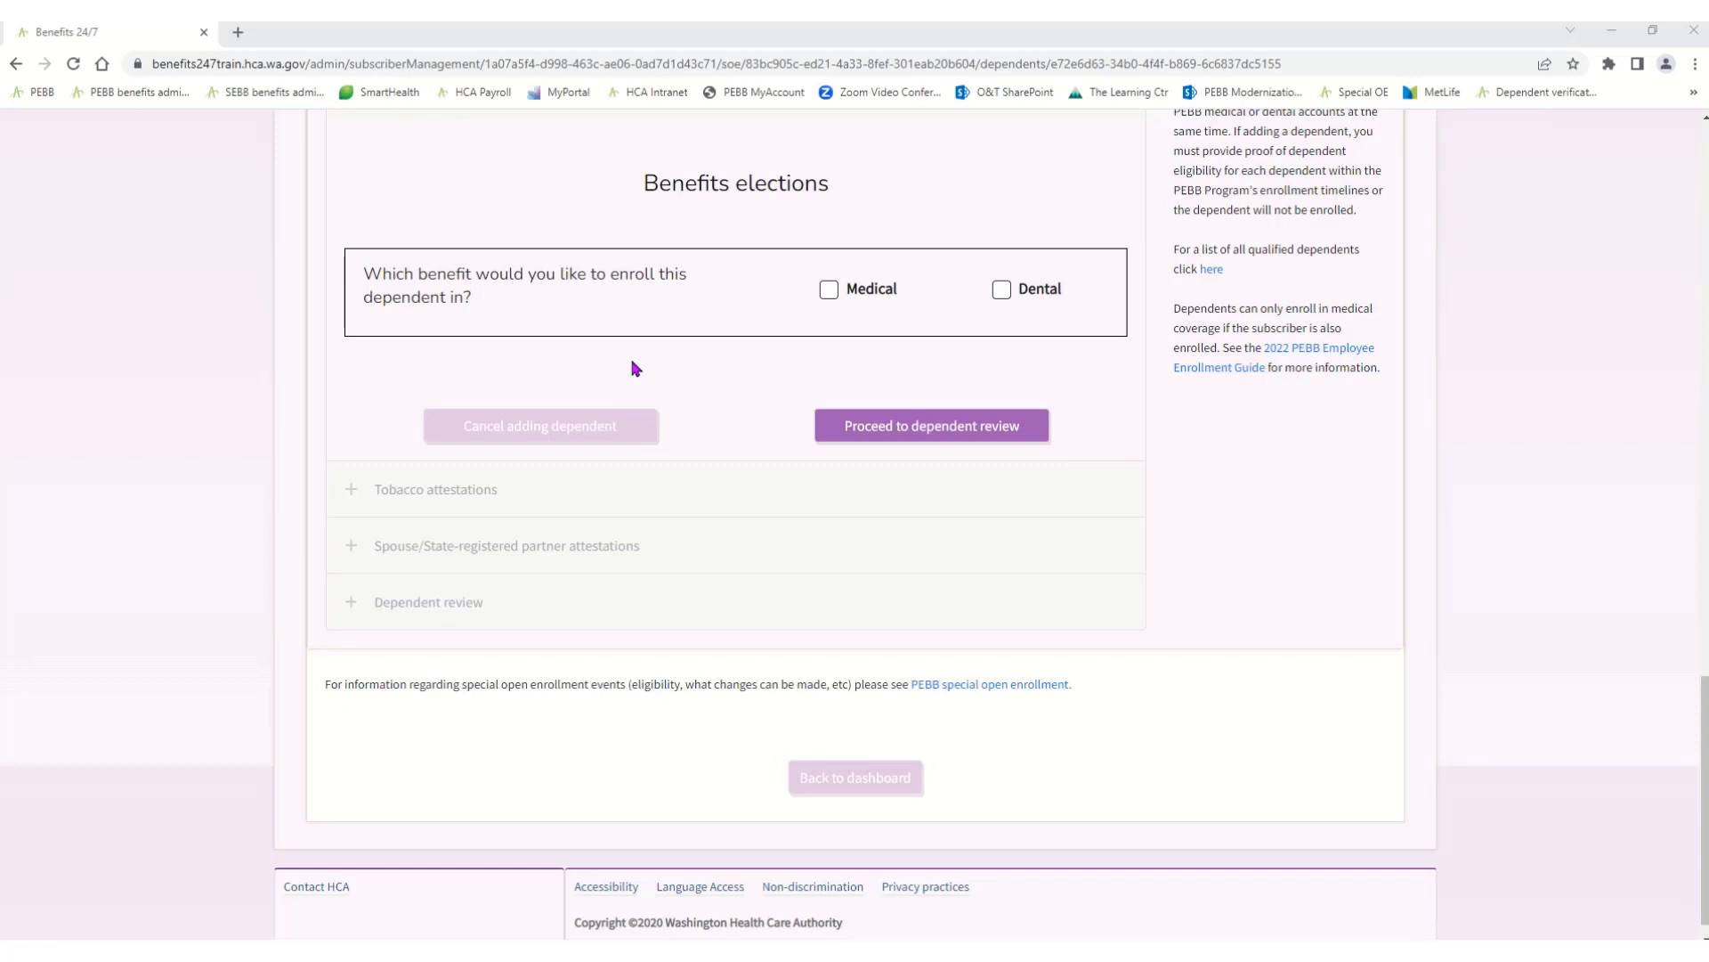
{"action": "left_click", "coordinate": [828, 291]}
{"action": "left_click", "coordinate": [1001, 290]}
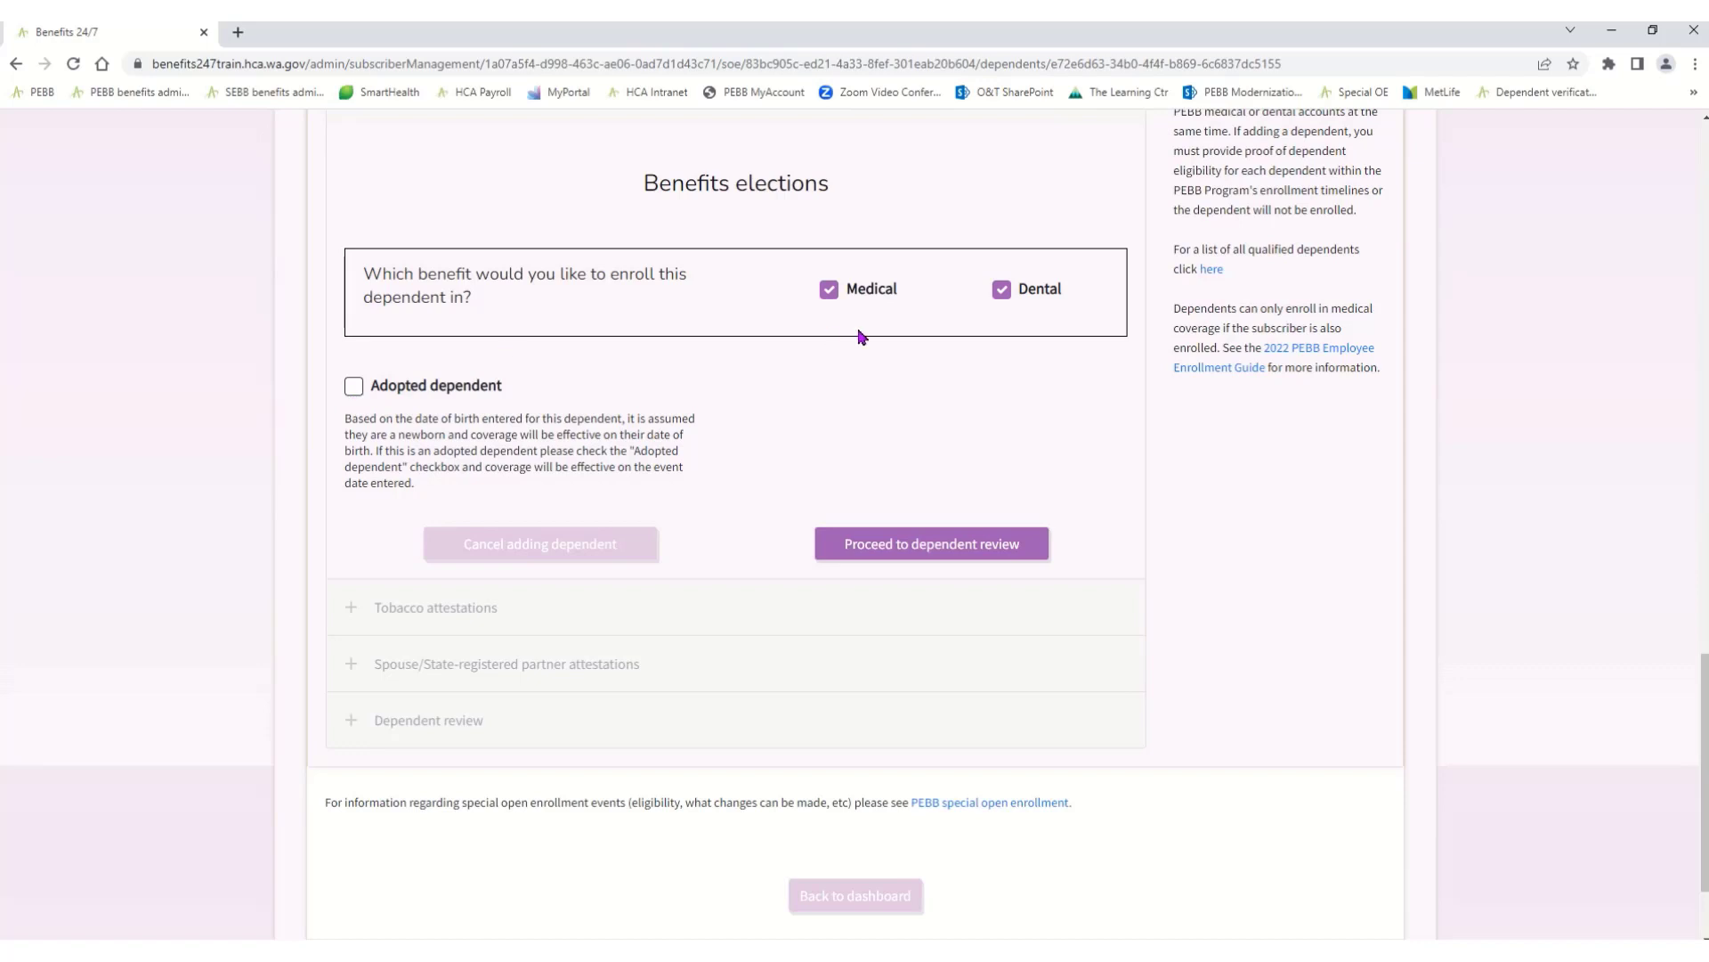
{"action": "left_click", "coordinate": [925, 560]}
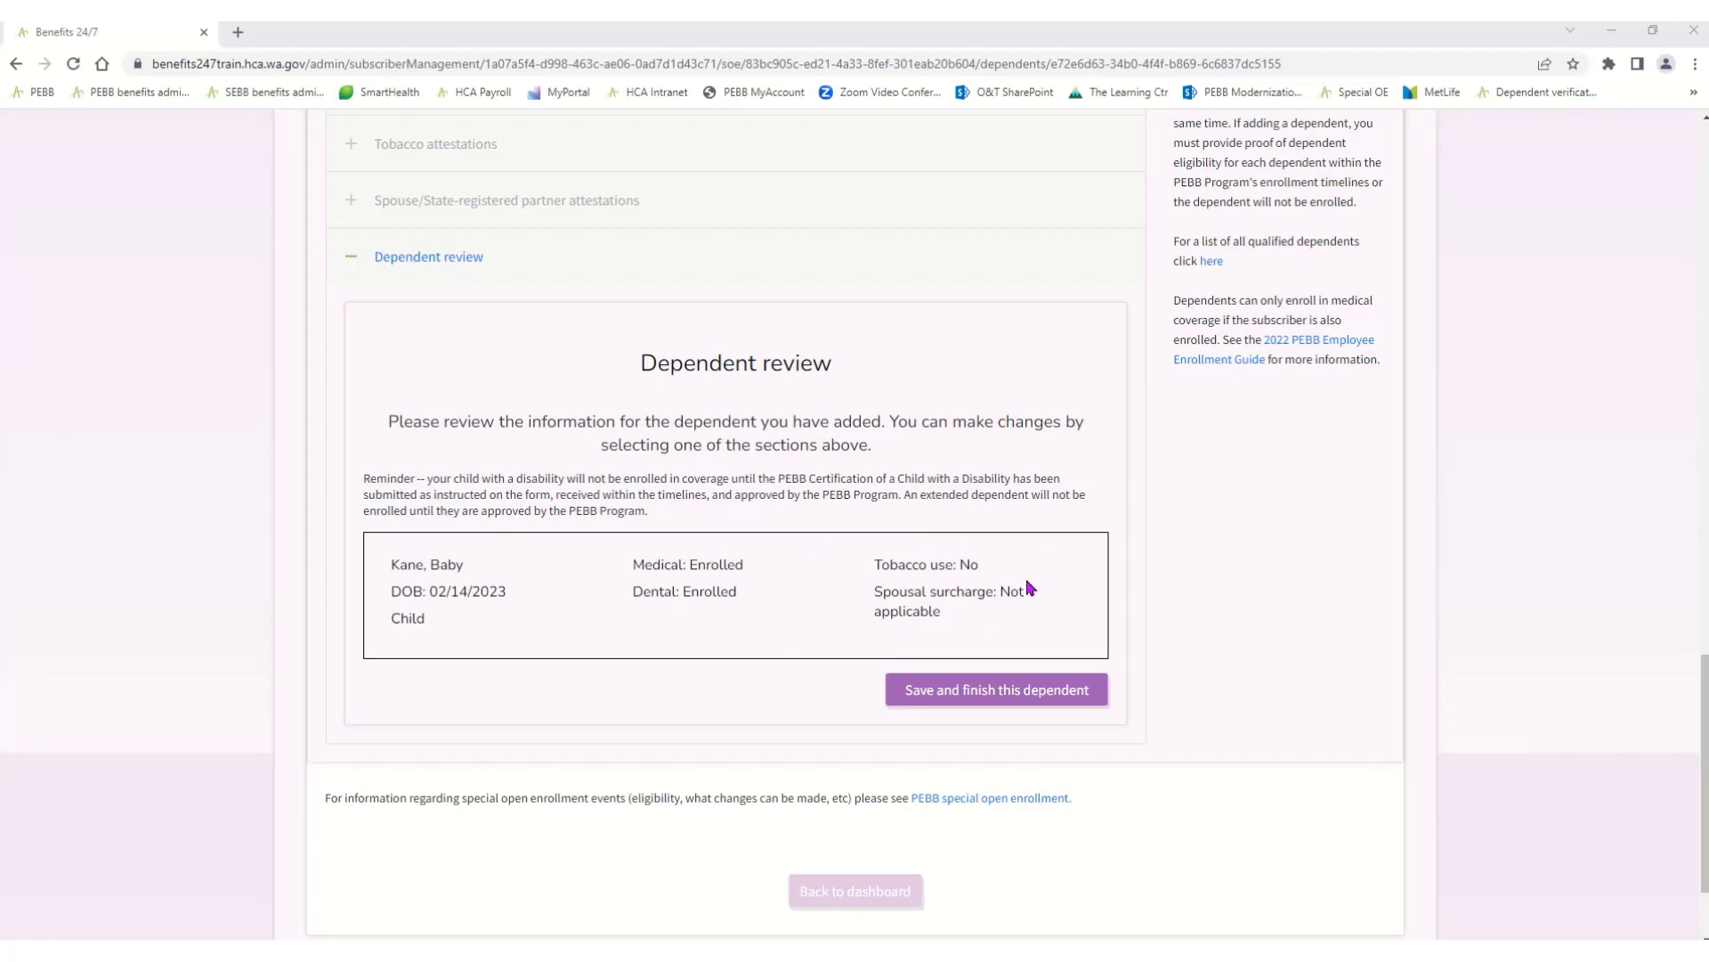
{"action": "left_click", "coordinate": [1009, 697]}
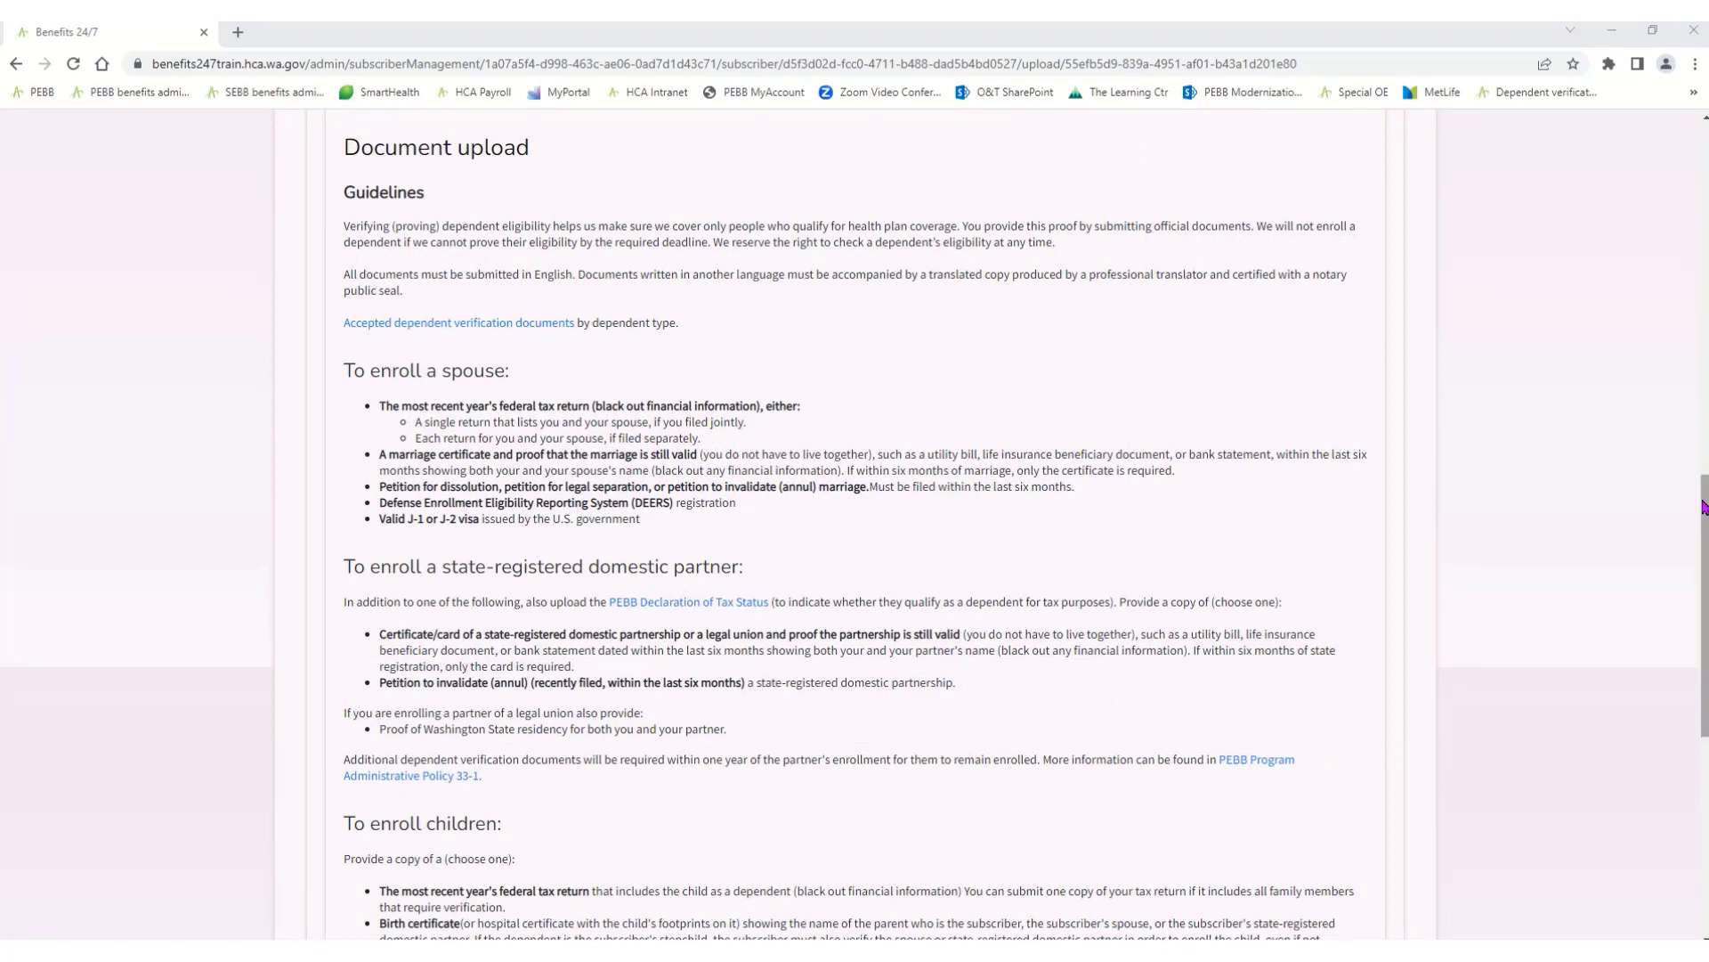
- Add the BC Child PDF from the B247 Docs folder as the eligibility document
{"action": "left_click_drag", "start_coordinate": [1702, 506], "coordinate": [1696, 670]}
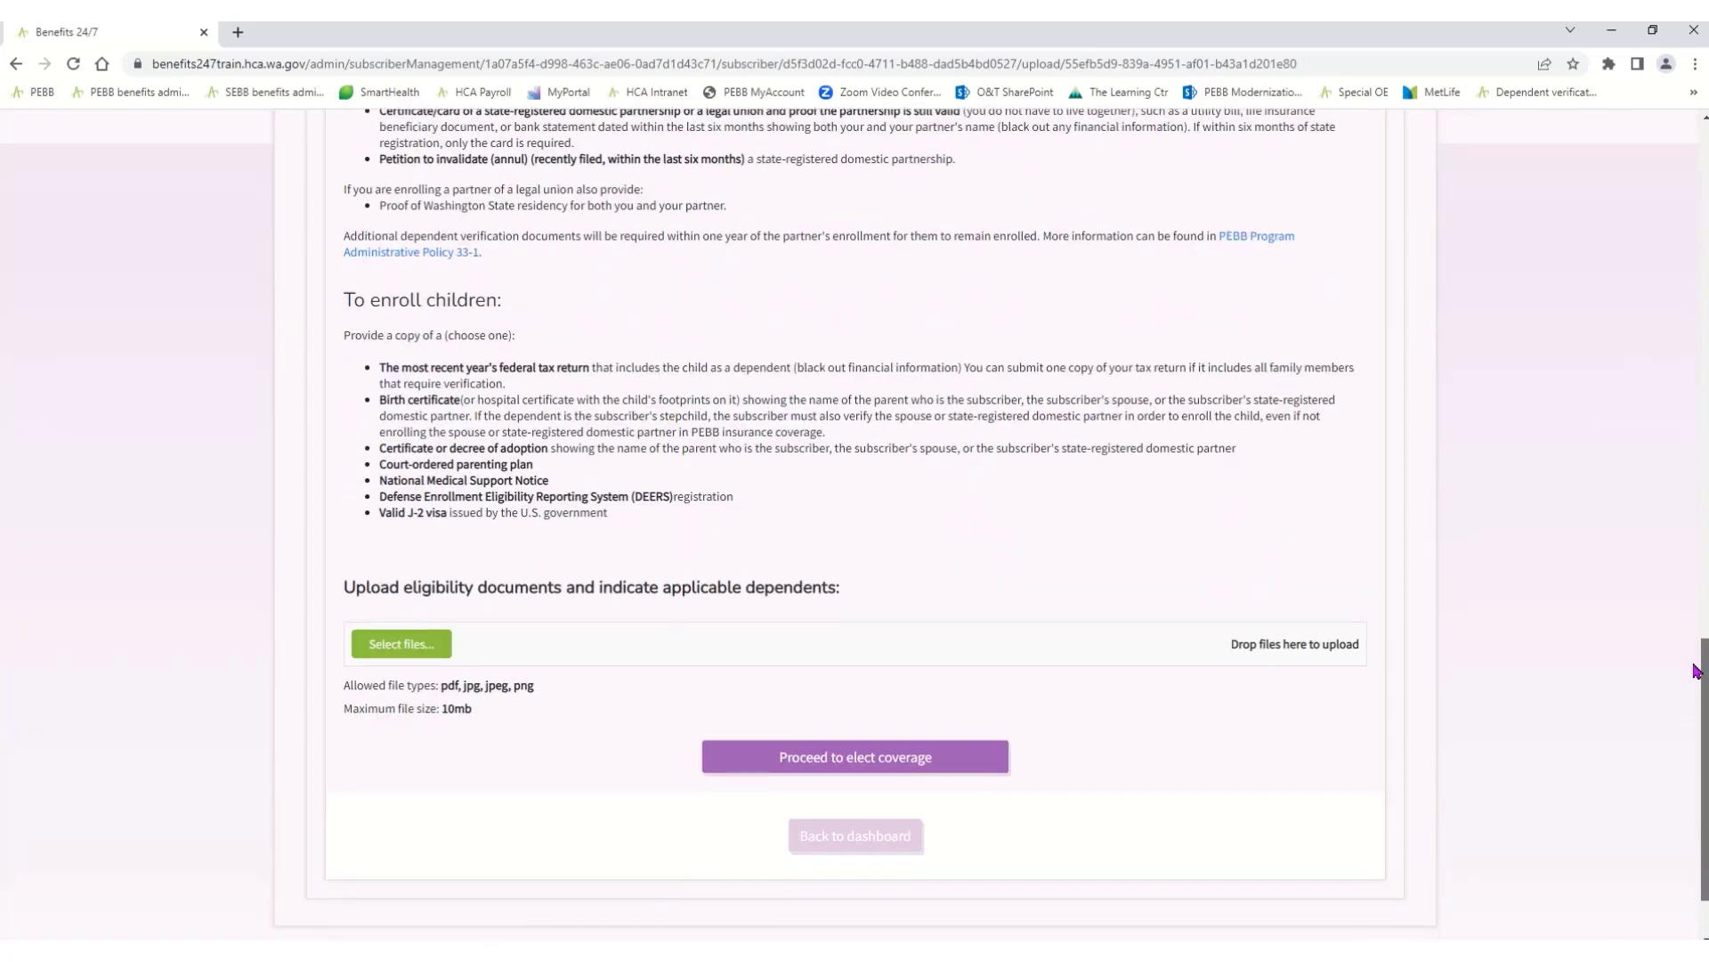
{"action": "left_click", "coordinate": [412, 640]}
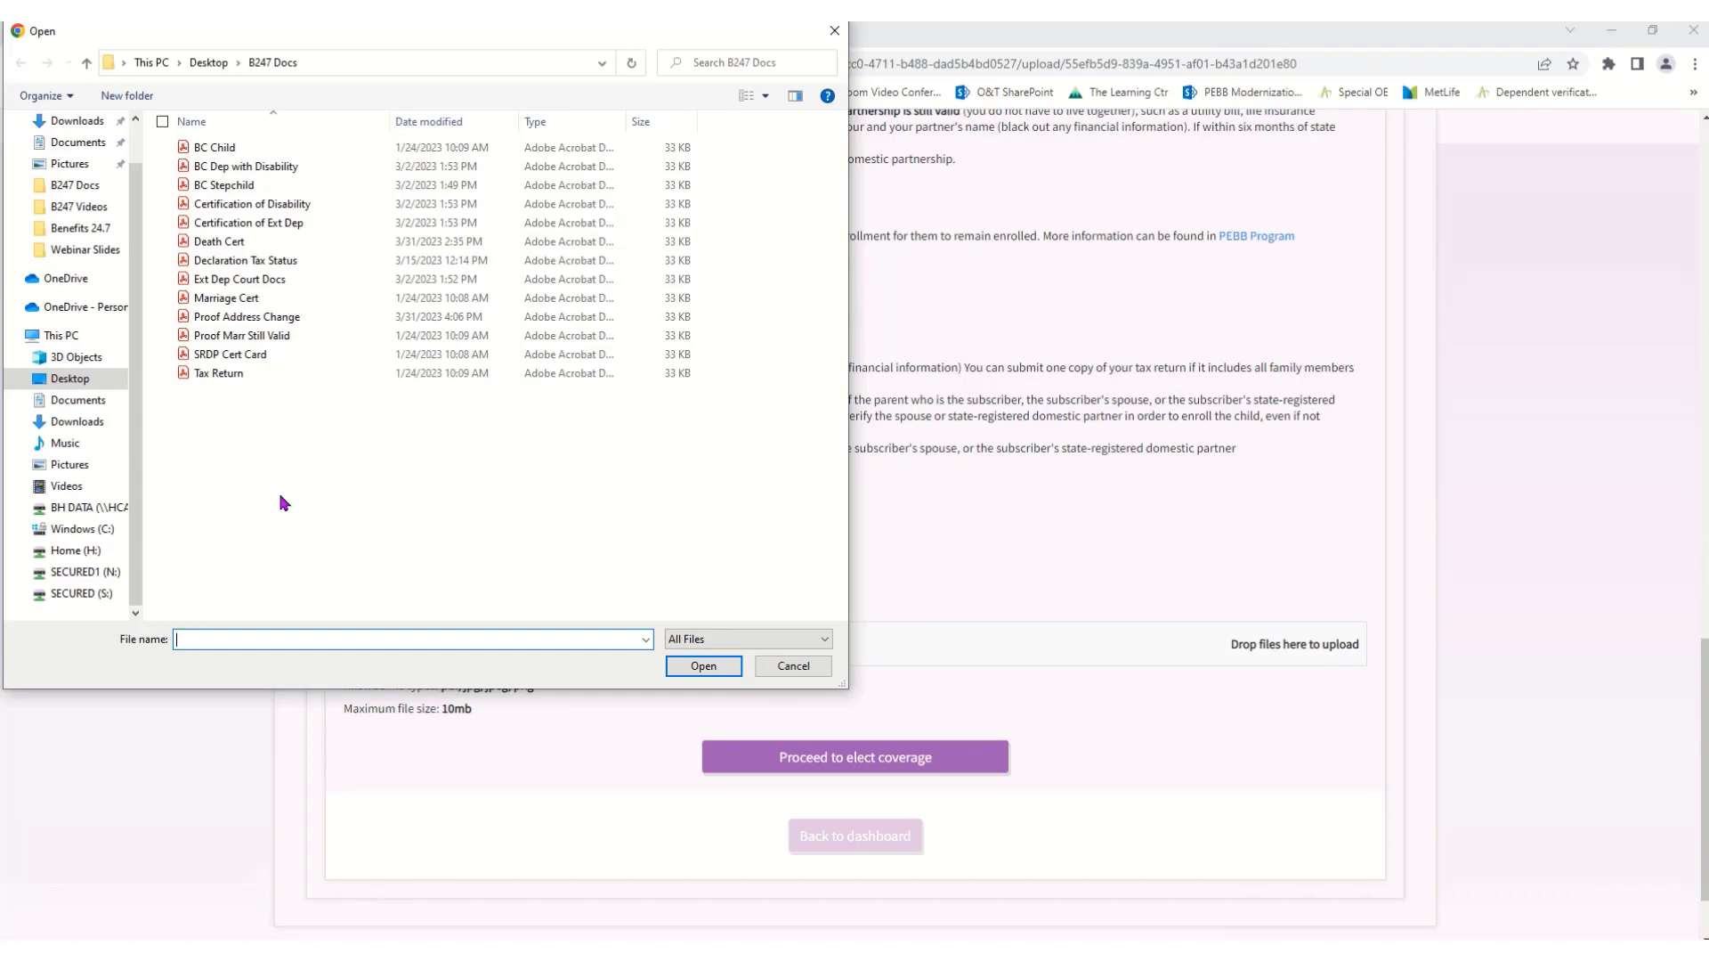
{"action": "left_click", "coordinate": [211, 151]}
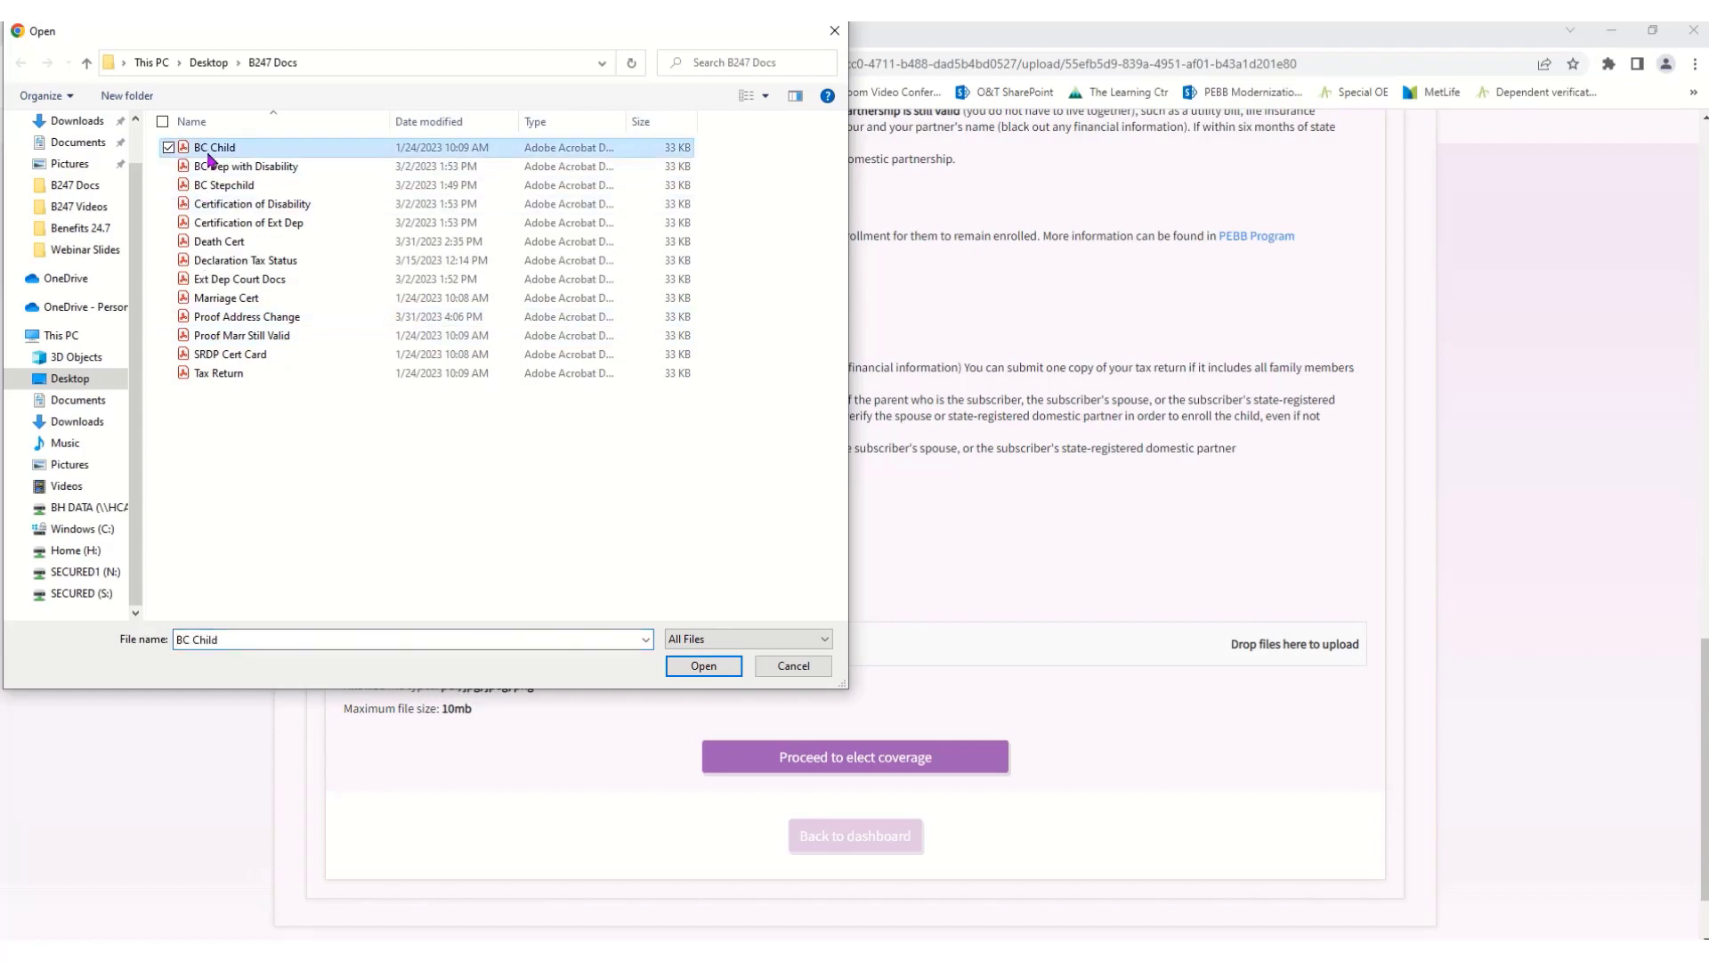
{"action": "left_click", "coordinate": [703, 666]}
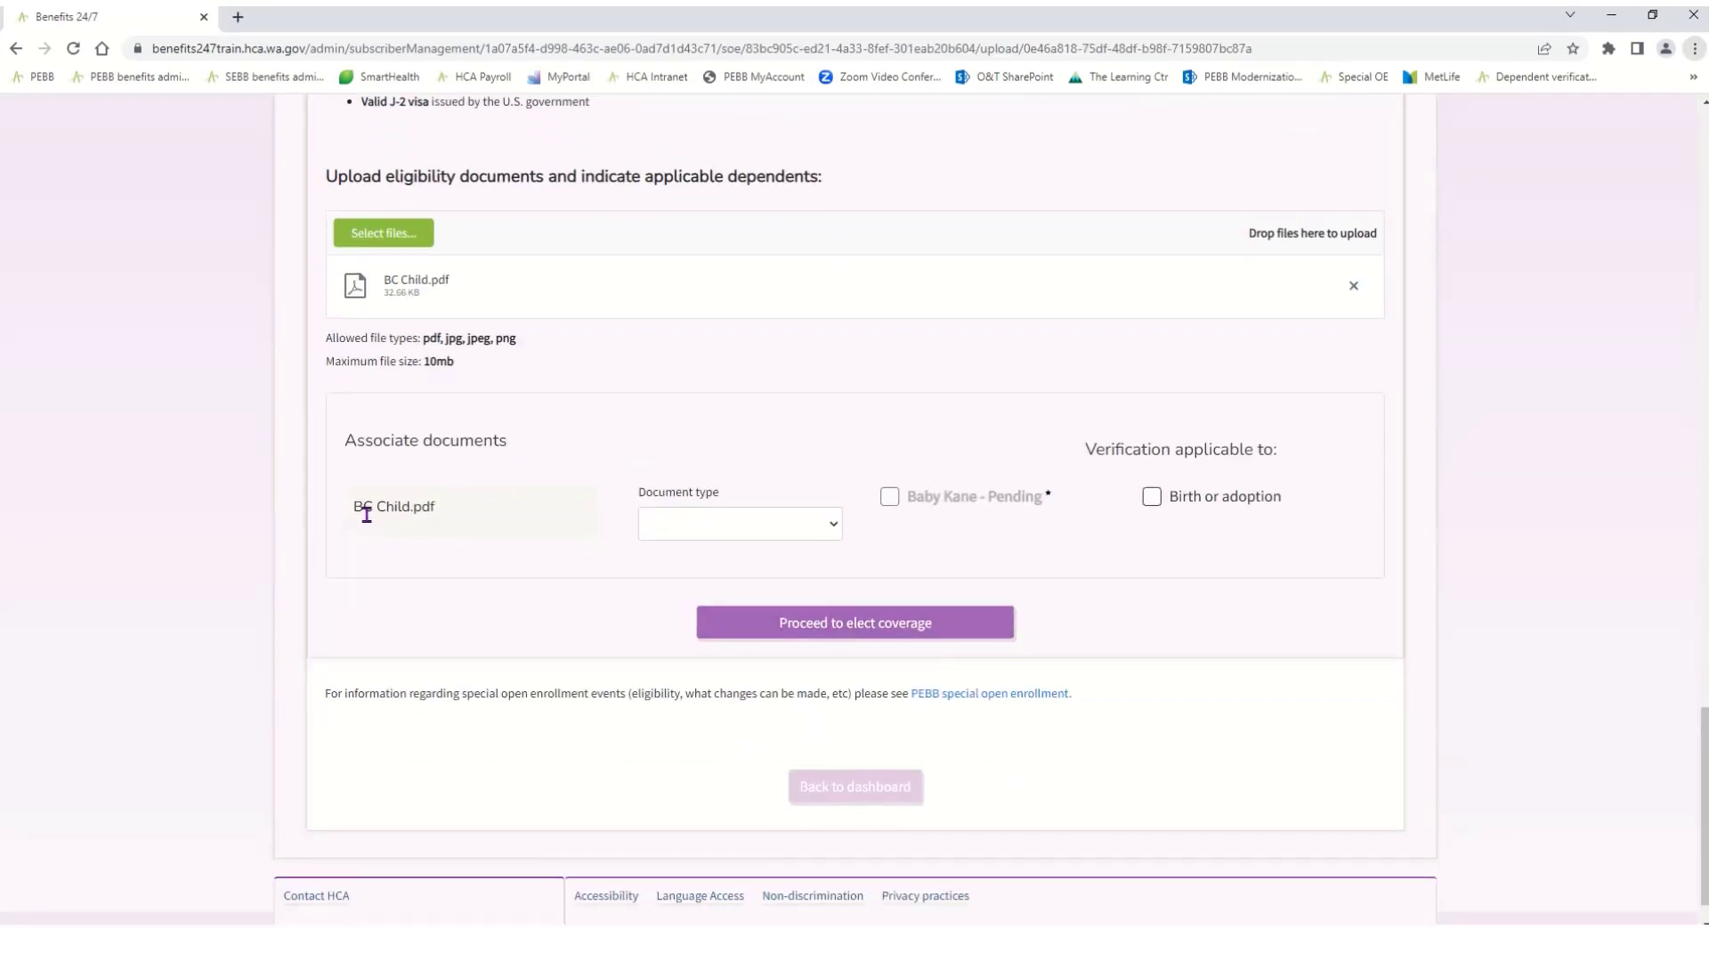
- Classify the document as Birth Certificate, apply it to the dependent and the Birth or adoption event, and upload it
{"action": "left_click", "coordinate": [835, 524]}
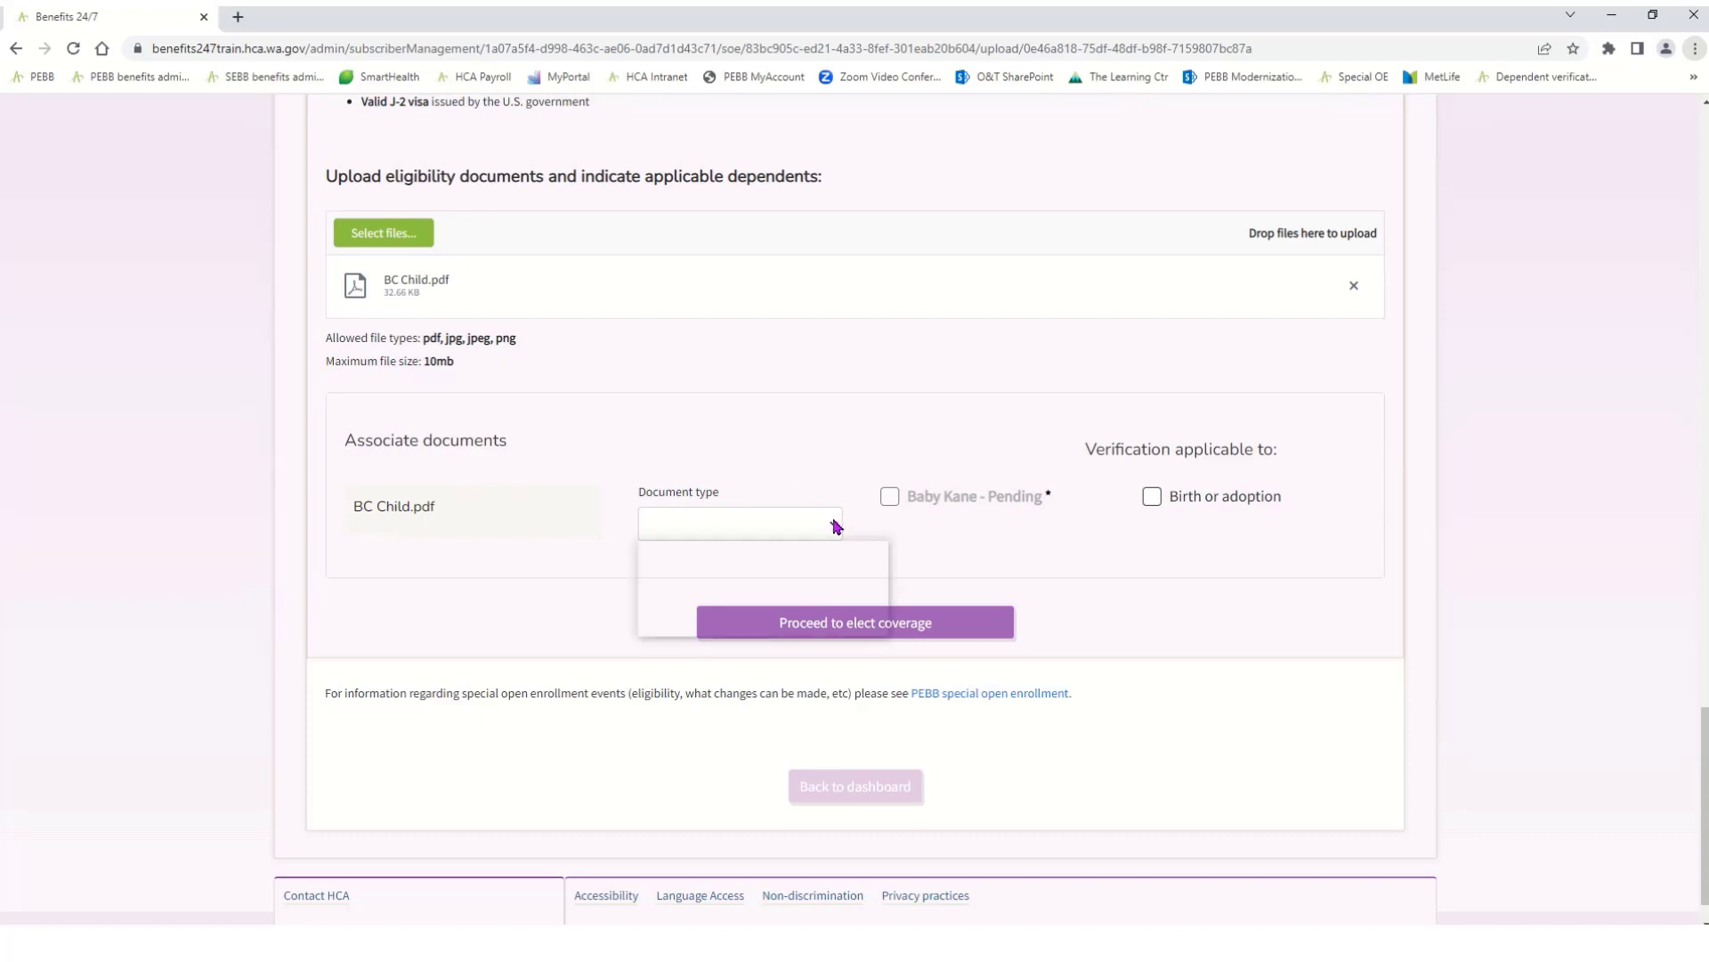
{"action": "left_click", "coordinate": [789, 570]}
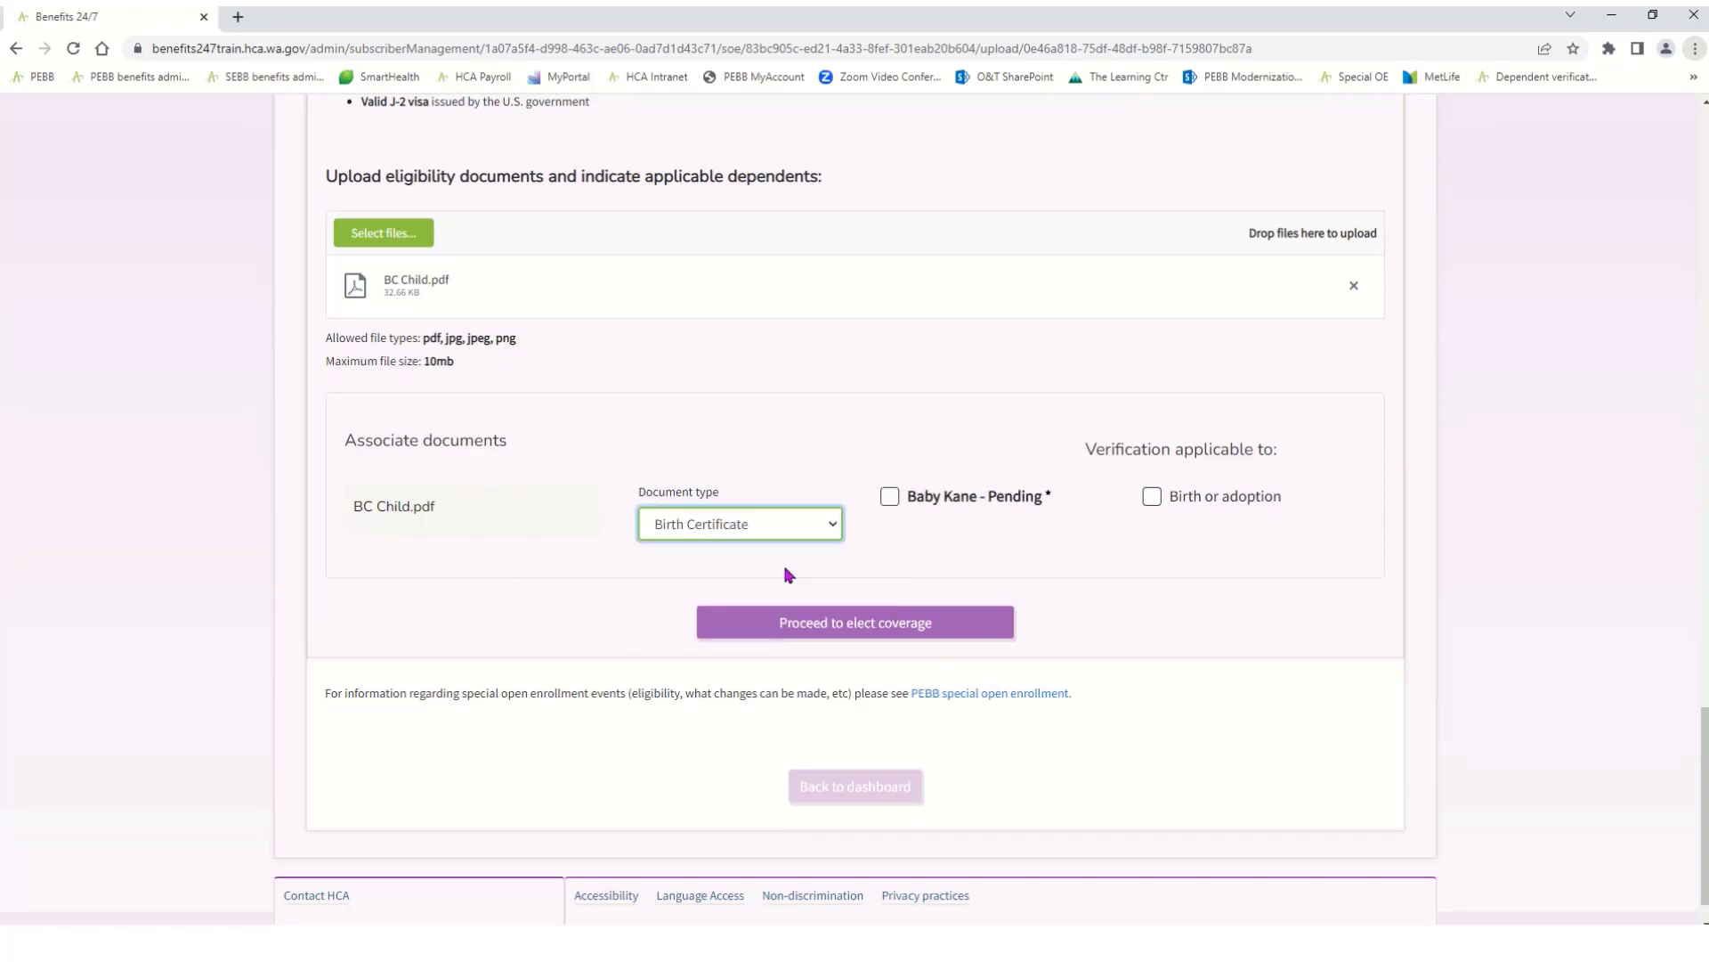
{"action": "left_click", "coordinate": [890, 500]}
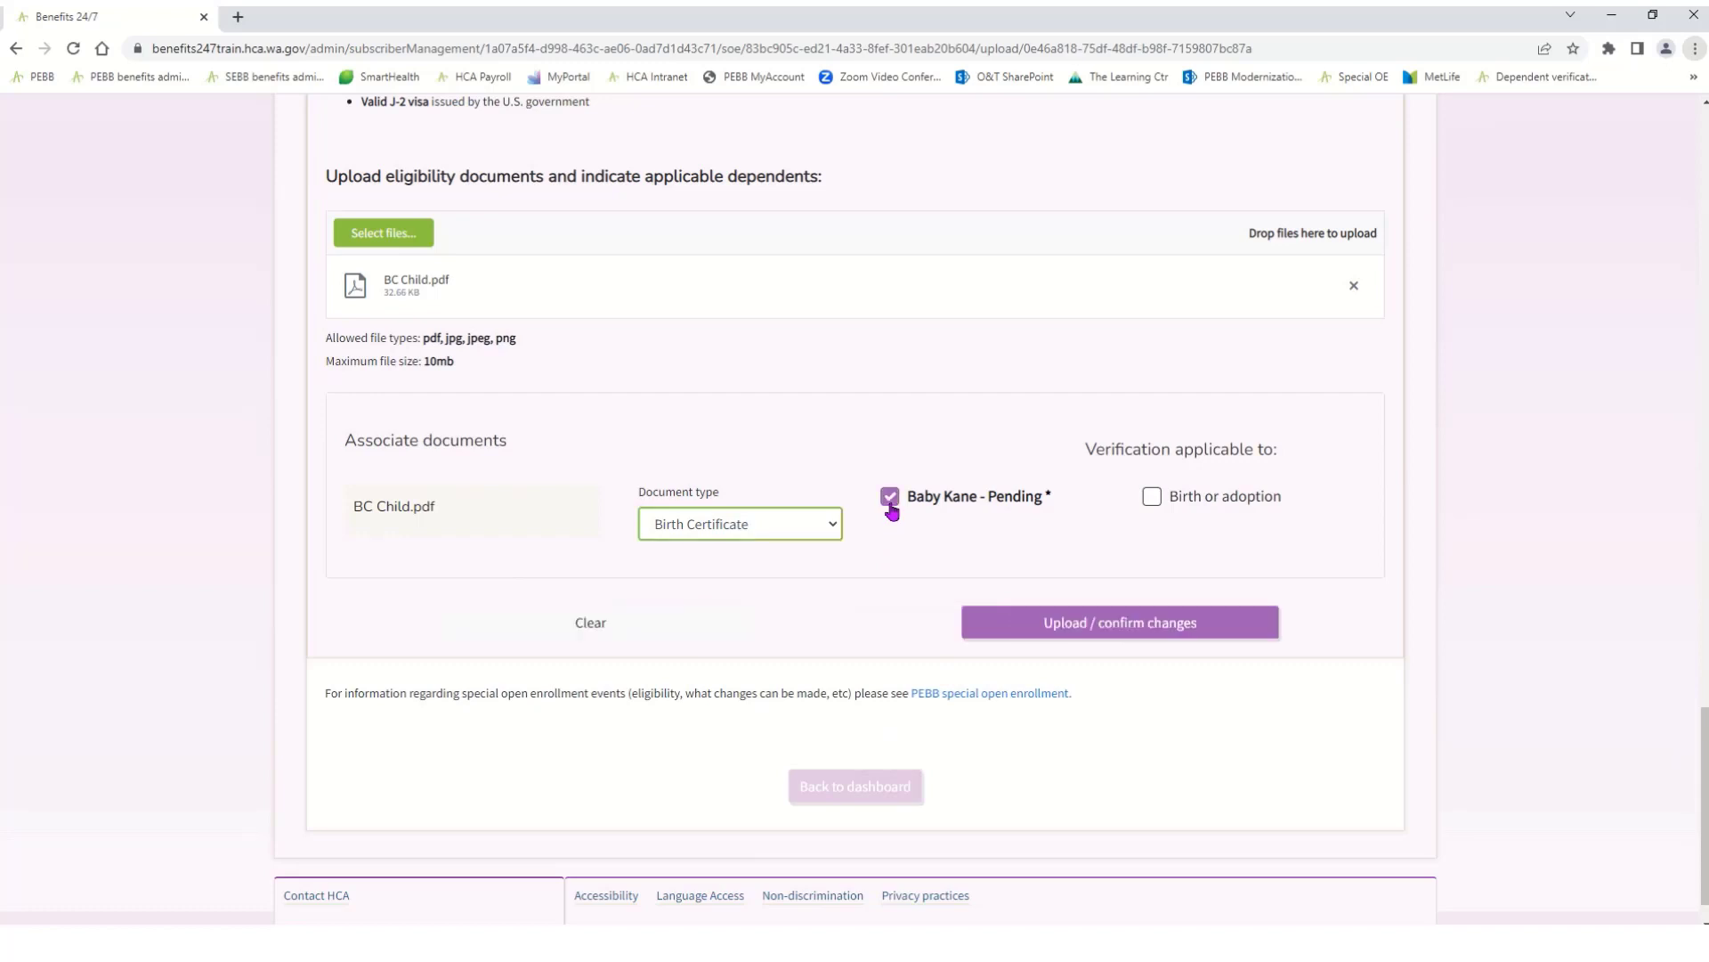
{"action": "left_click", "coordinate": [1151, 503]}
{"action": "left_click", "coordinate": [1082, 629]}
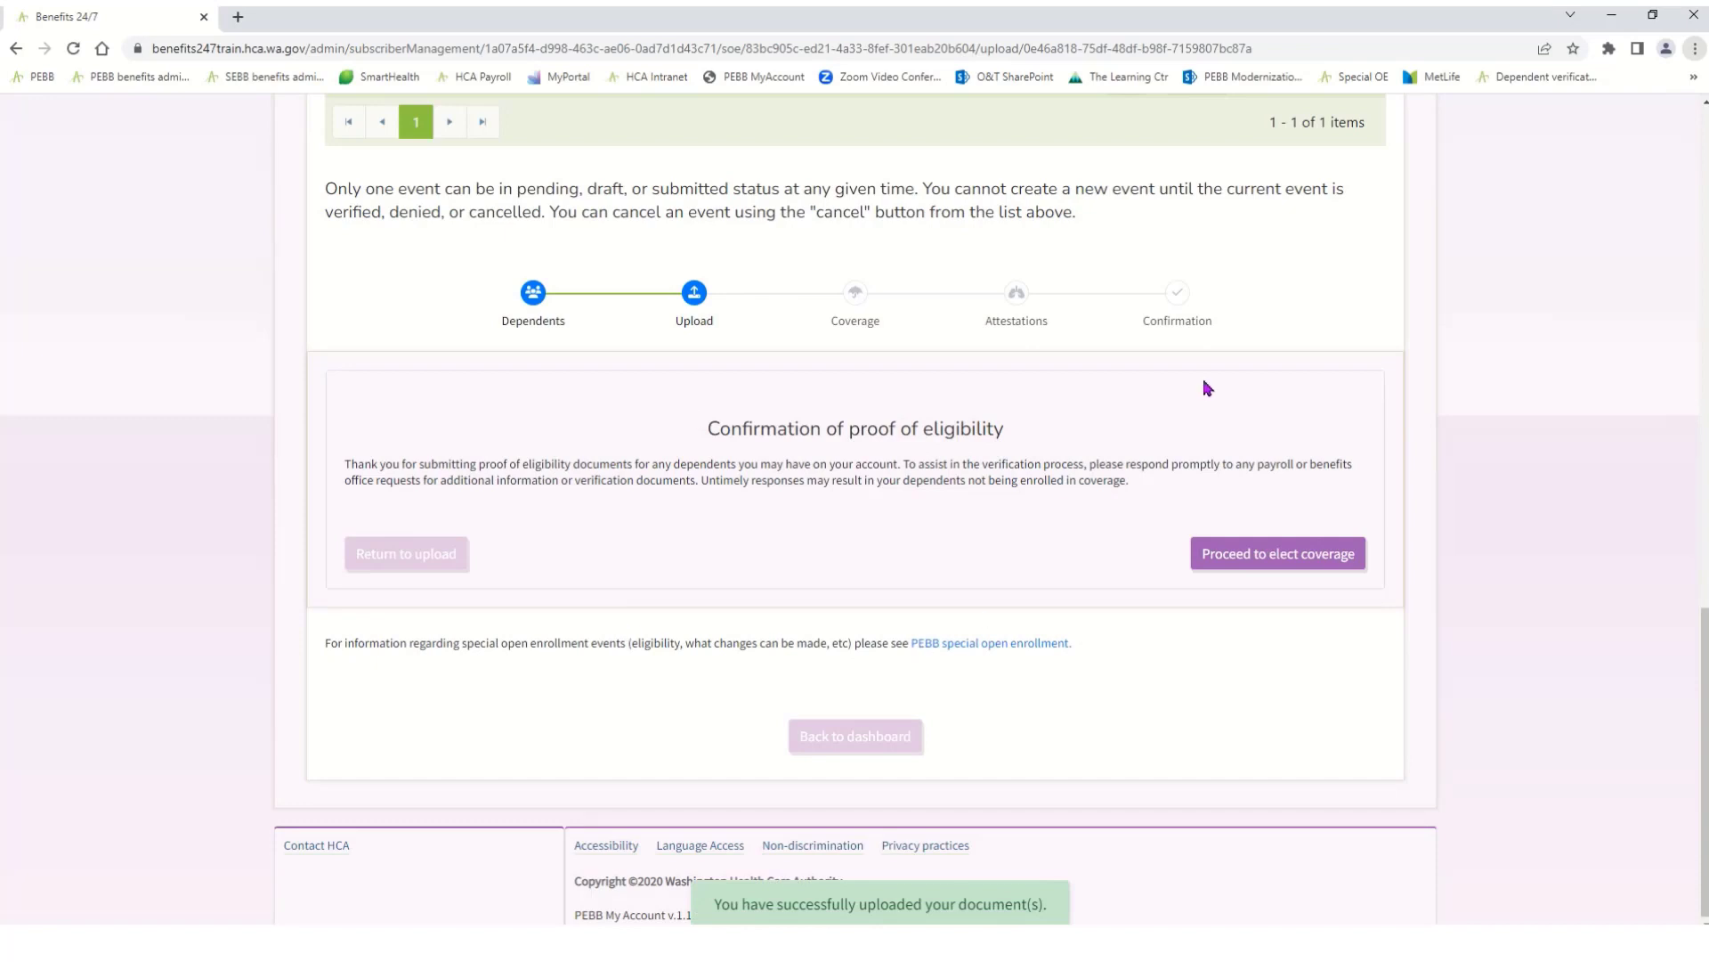
- Proceed to elect coverage and choose UMP CDHP as the medical plan
{"action": "left_click", "coordinate": [1261, 556]}
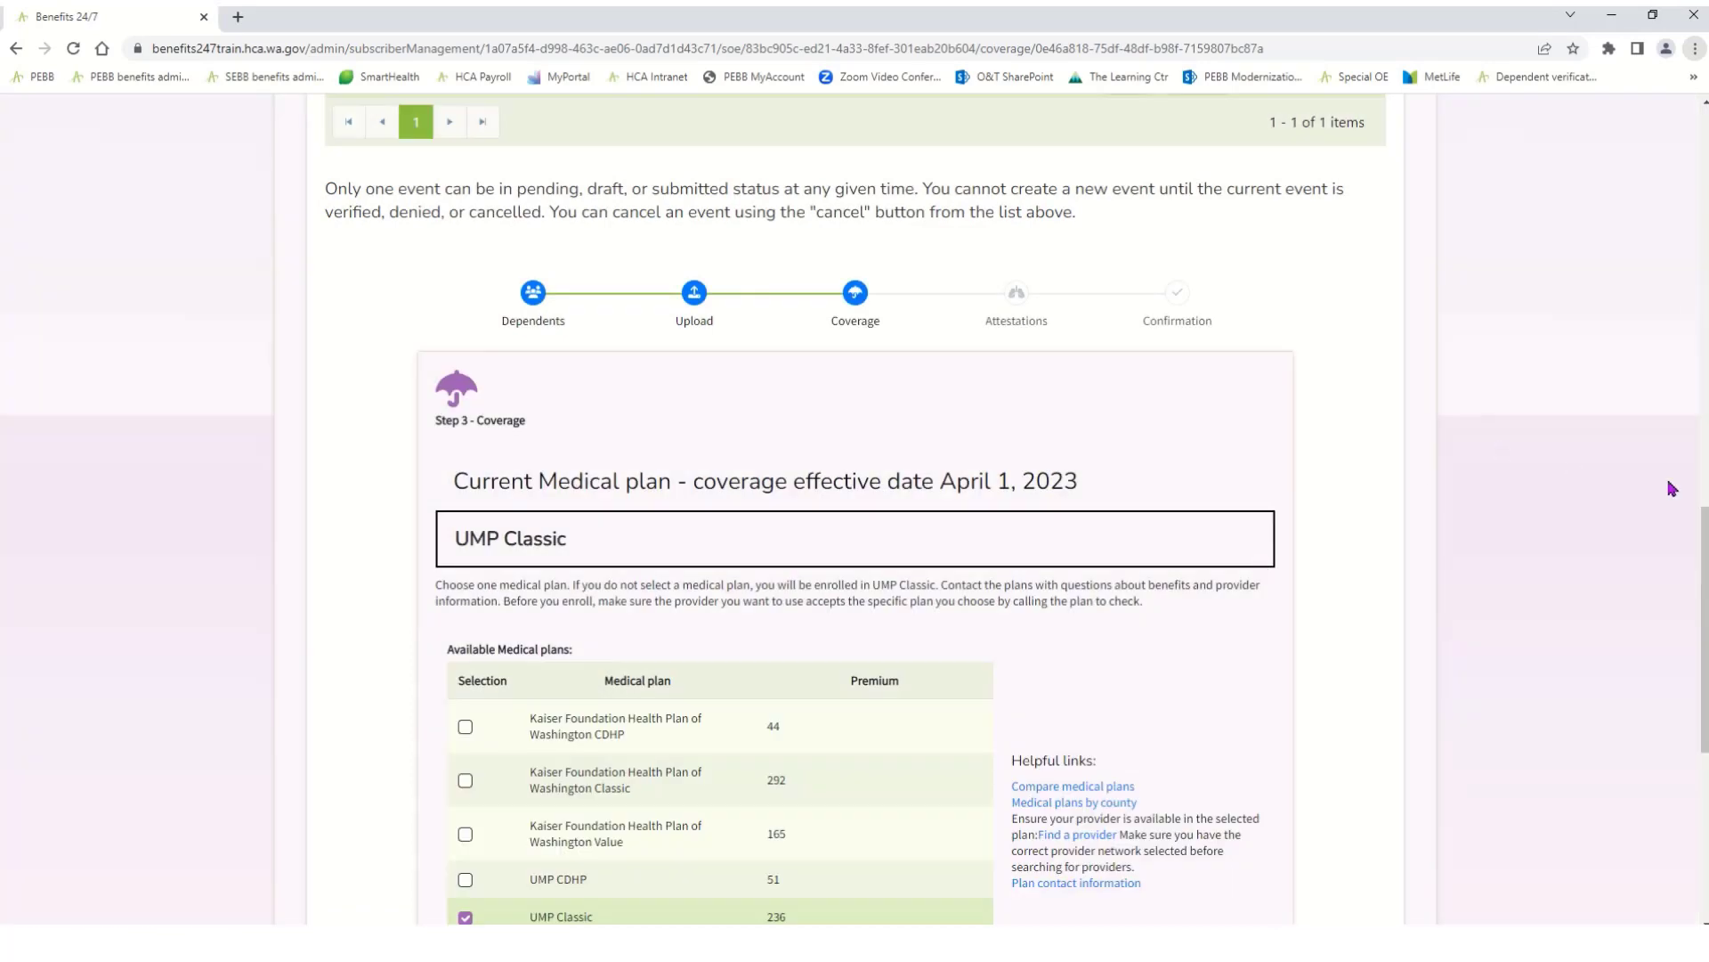
{"action": "left_click_drag", "start_coordinate": [1703, 521], "coordinate": [1703, 622]}
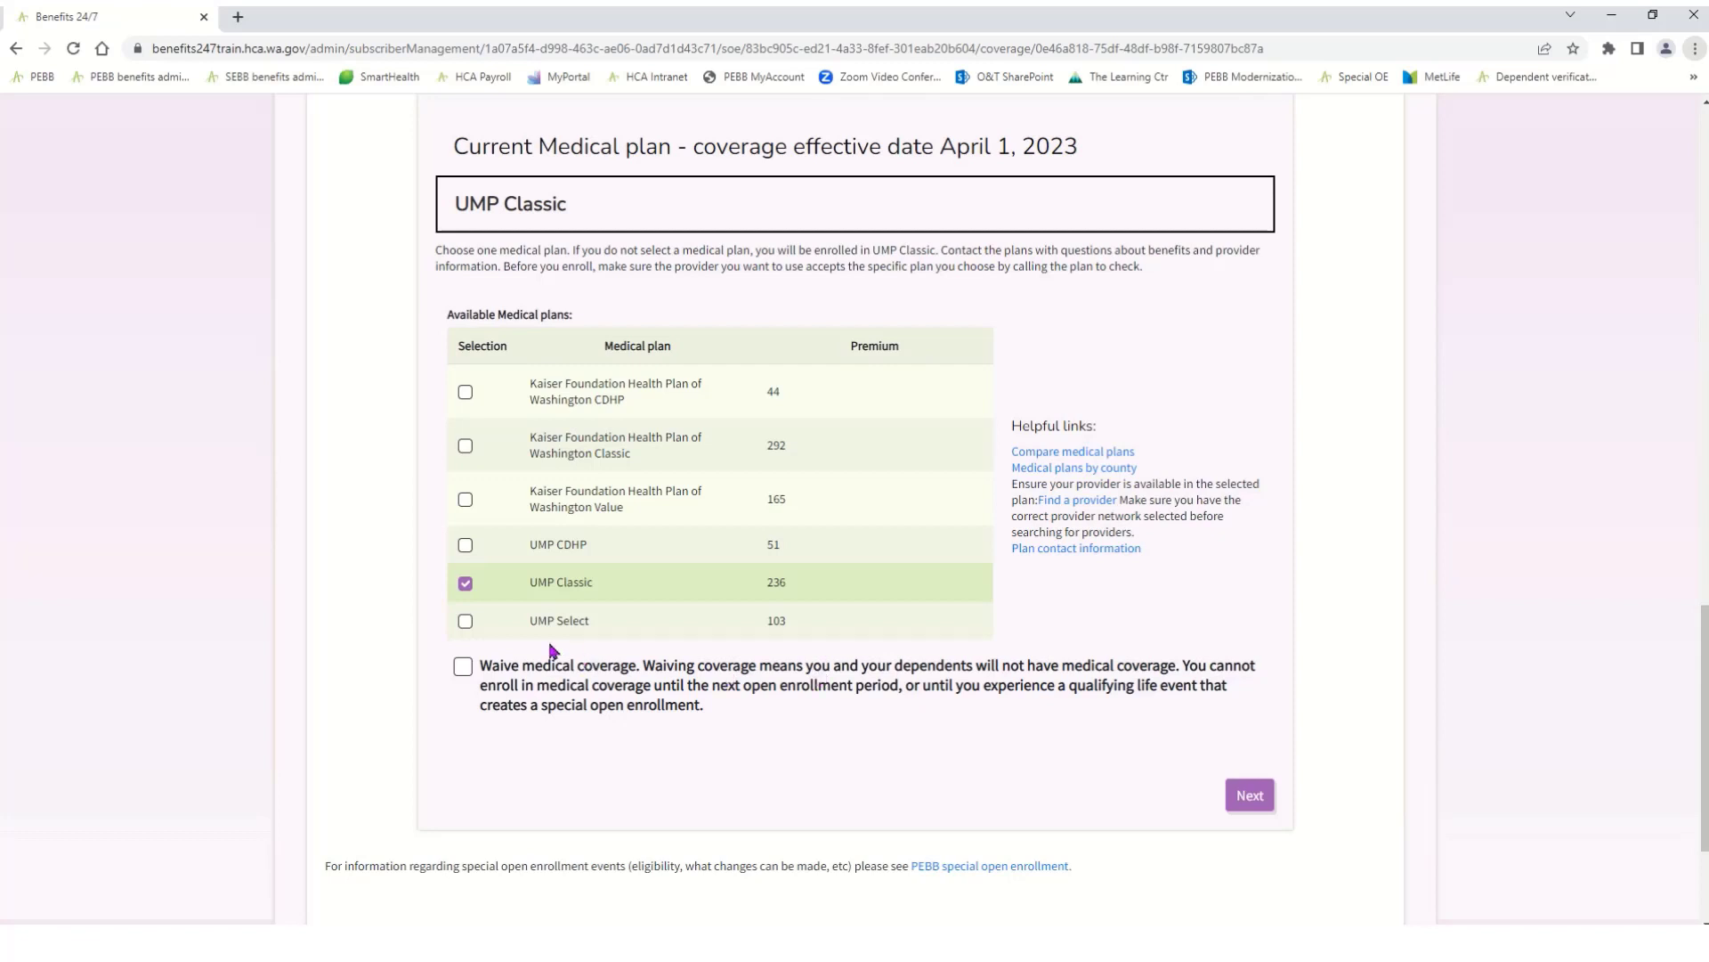
{"action": "left_click", "coordinate": [465, 546]}
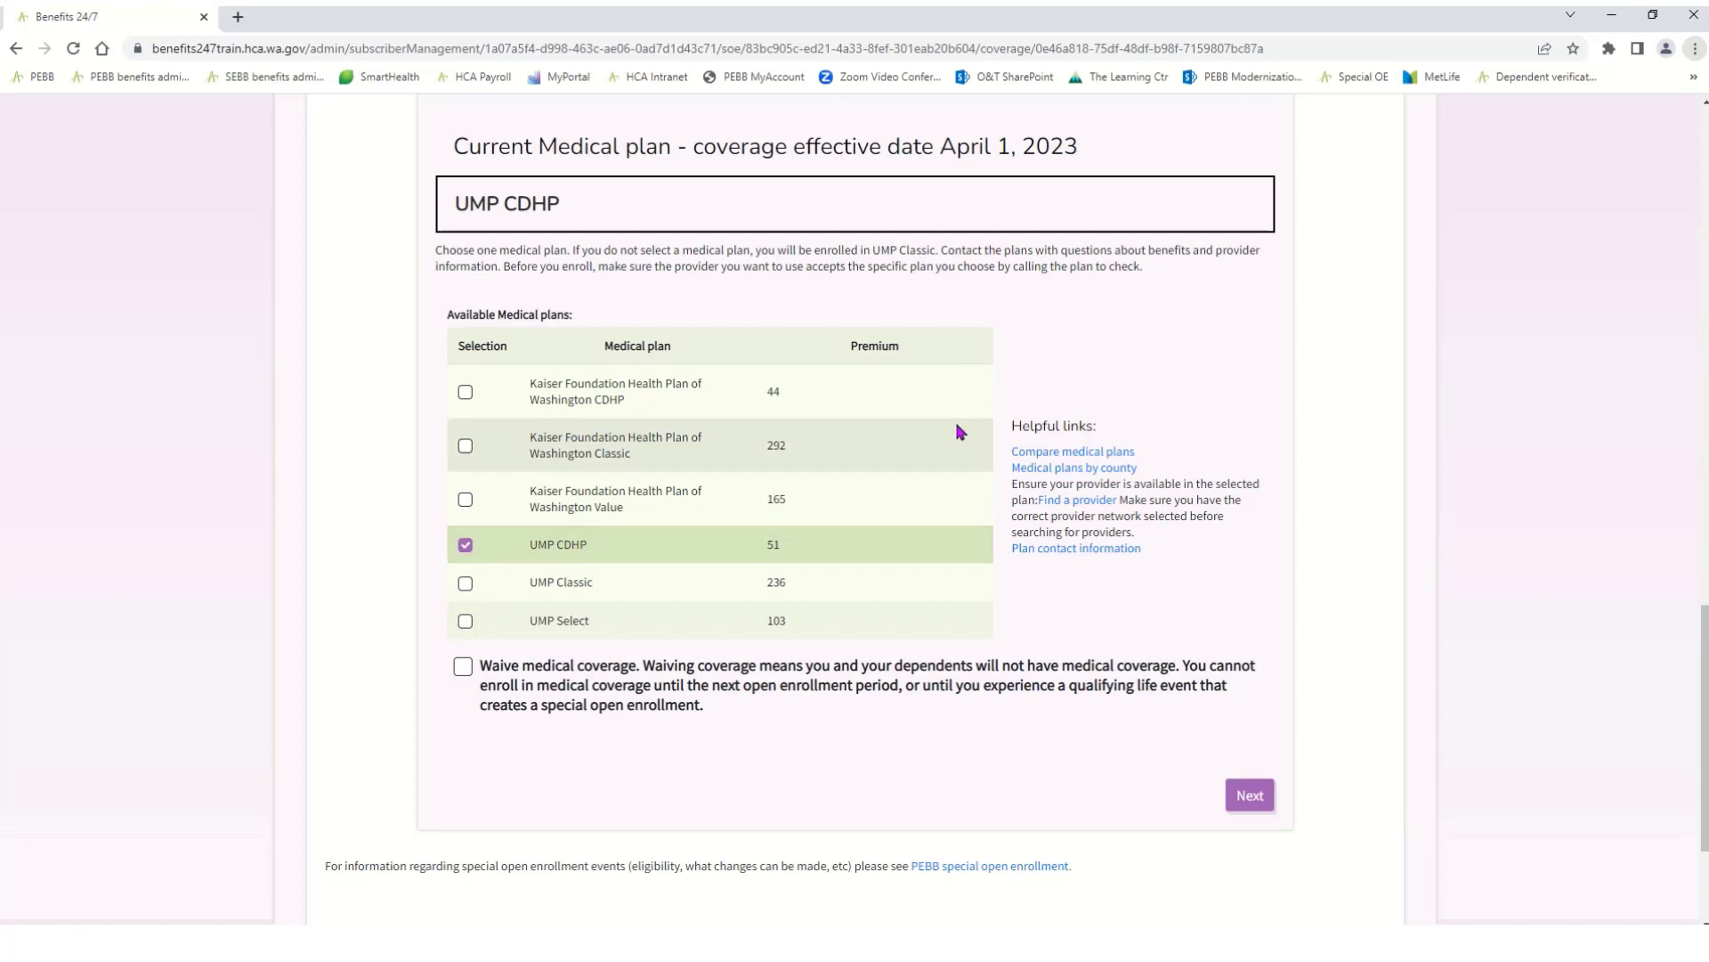
{"action": "left_click", "coordinate": [1250, 797]}
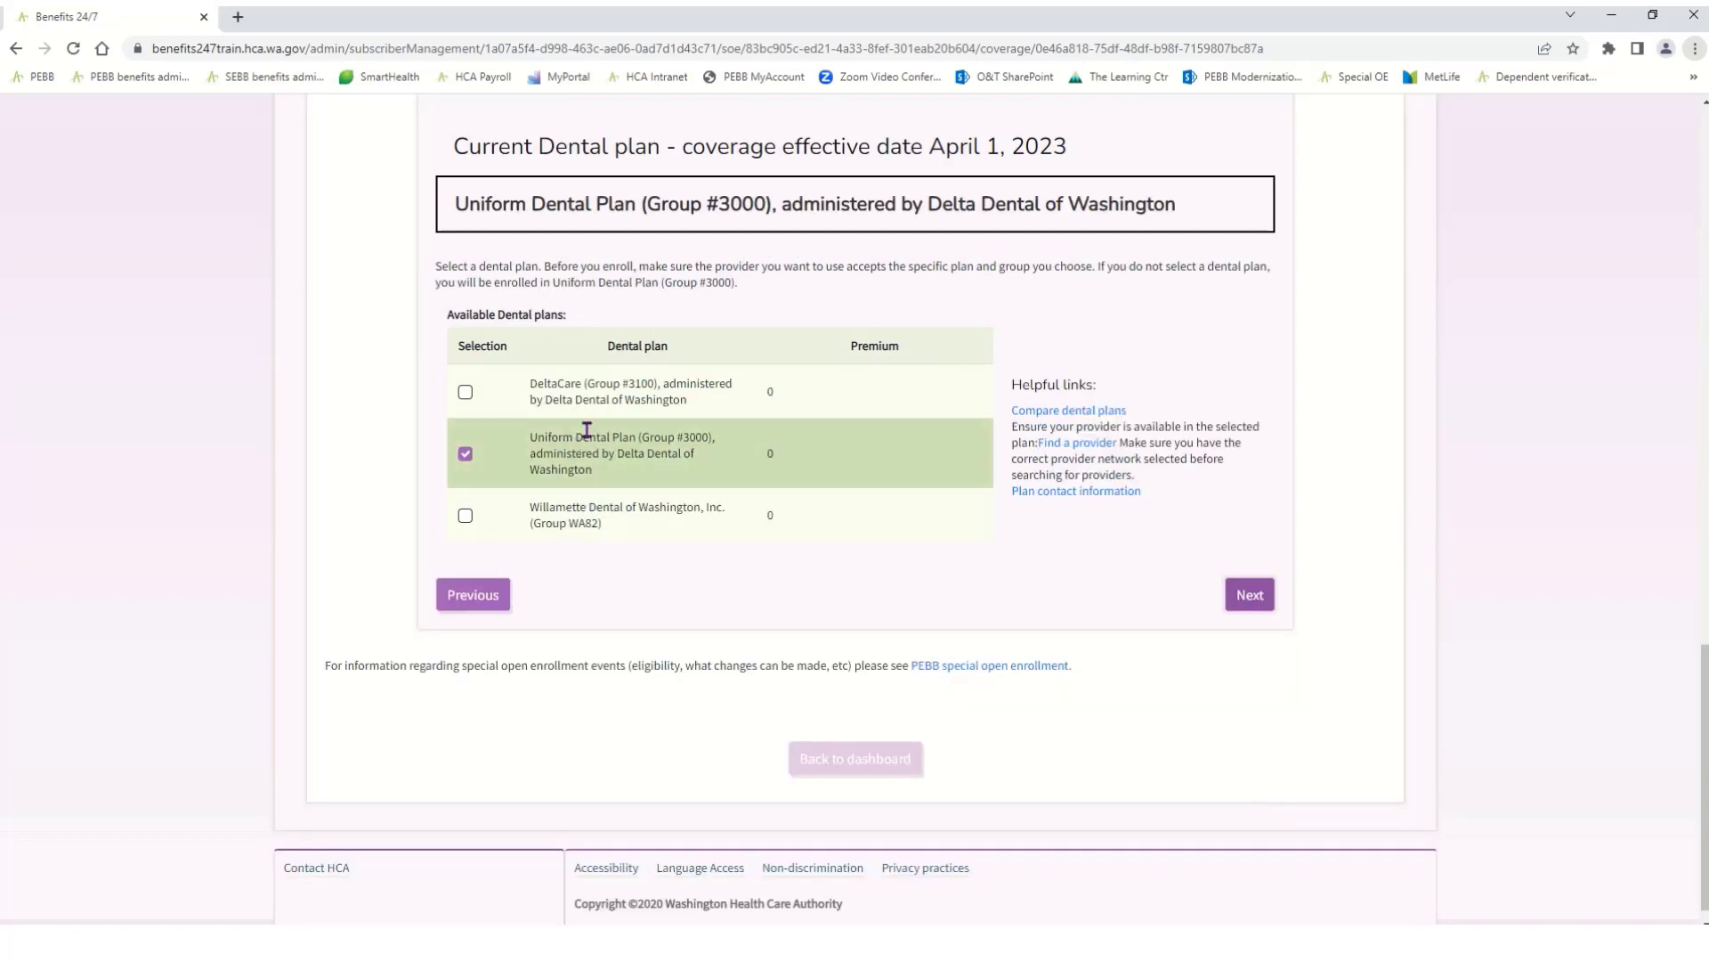
- Choose Willamette Dental of Washington, Inc. (Group WA82) as the dental plan and confirm the plan selections
{"action": "left_click", "coordinate": [464, 516]}
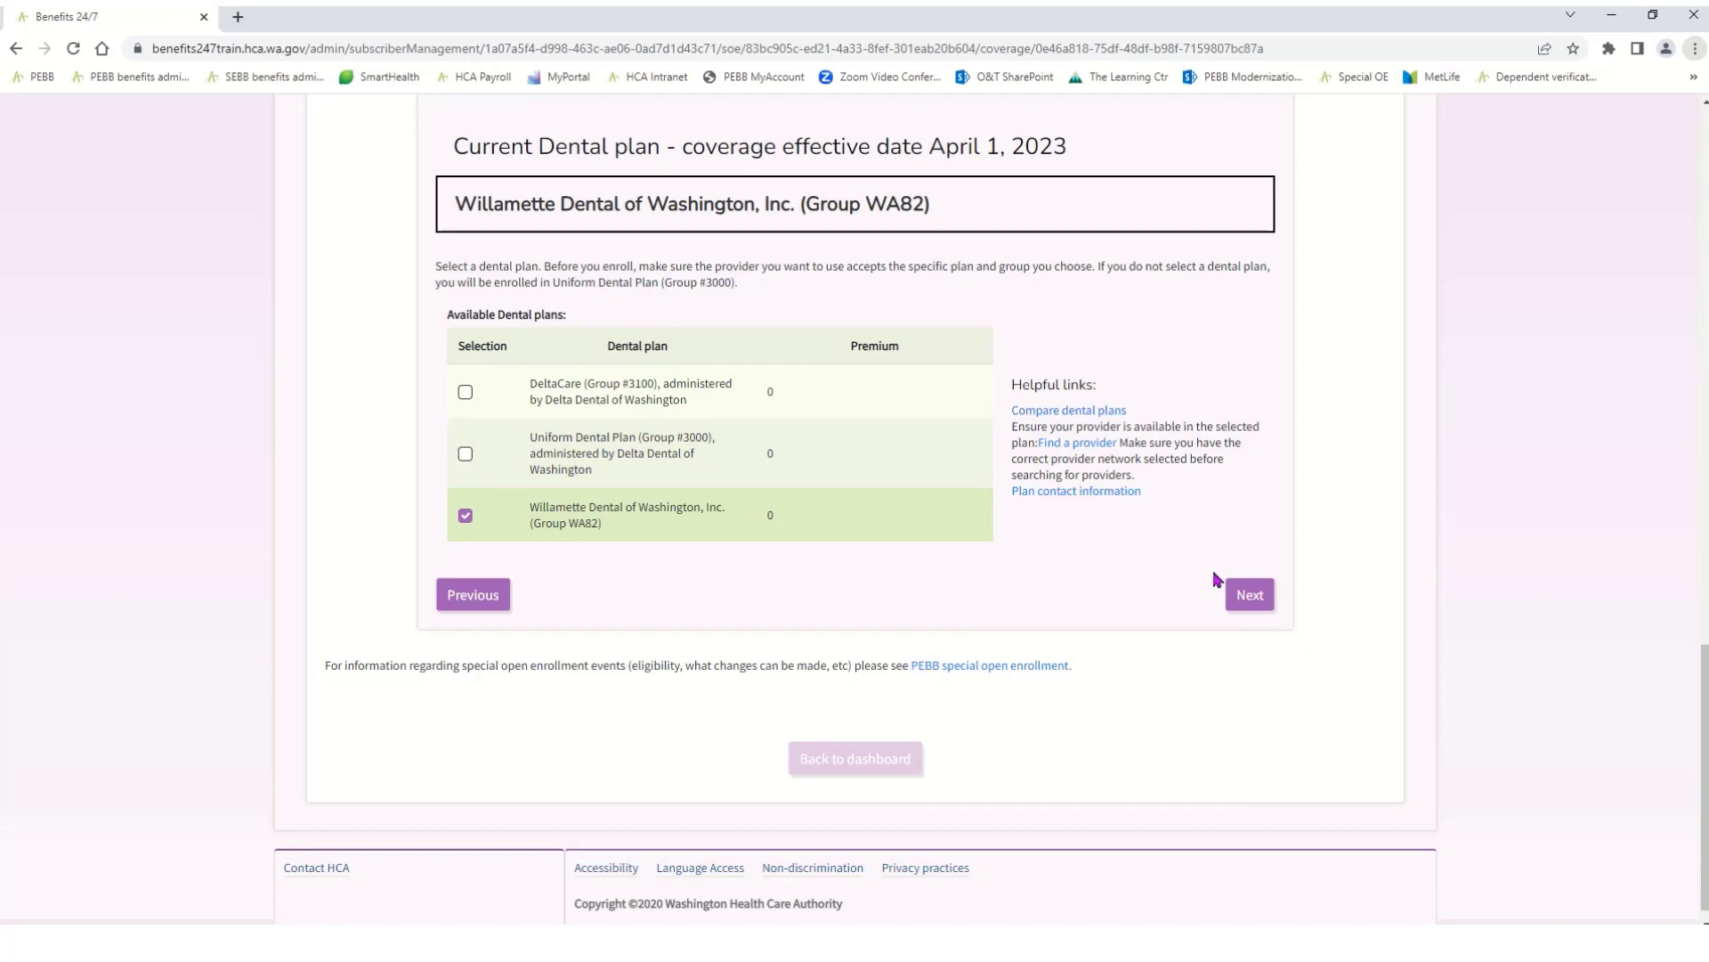
{"action": "left_click", "coordinate": [1250, 600]}
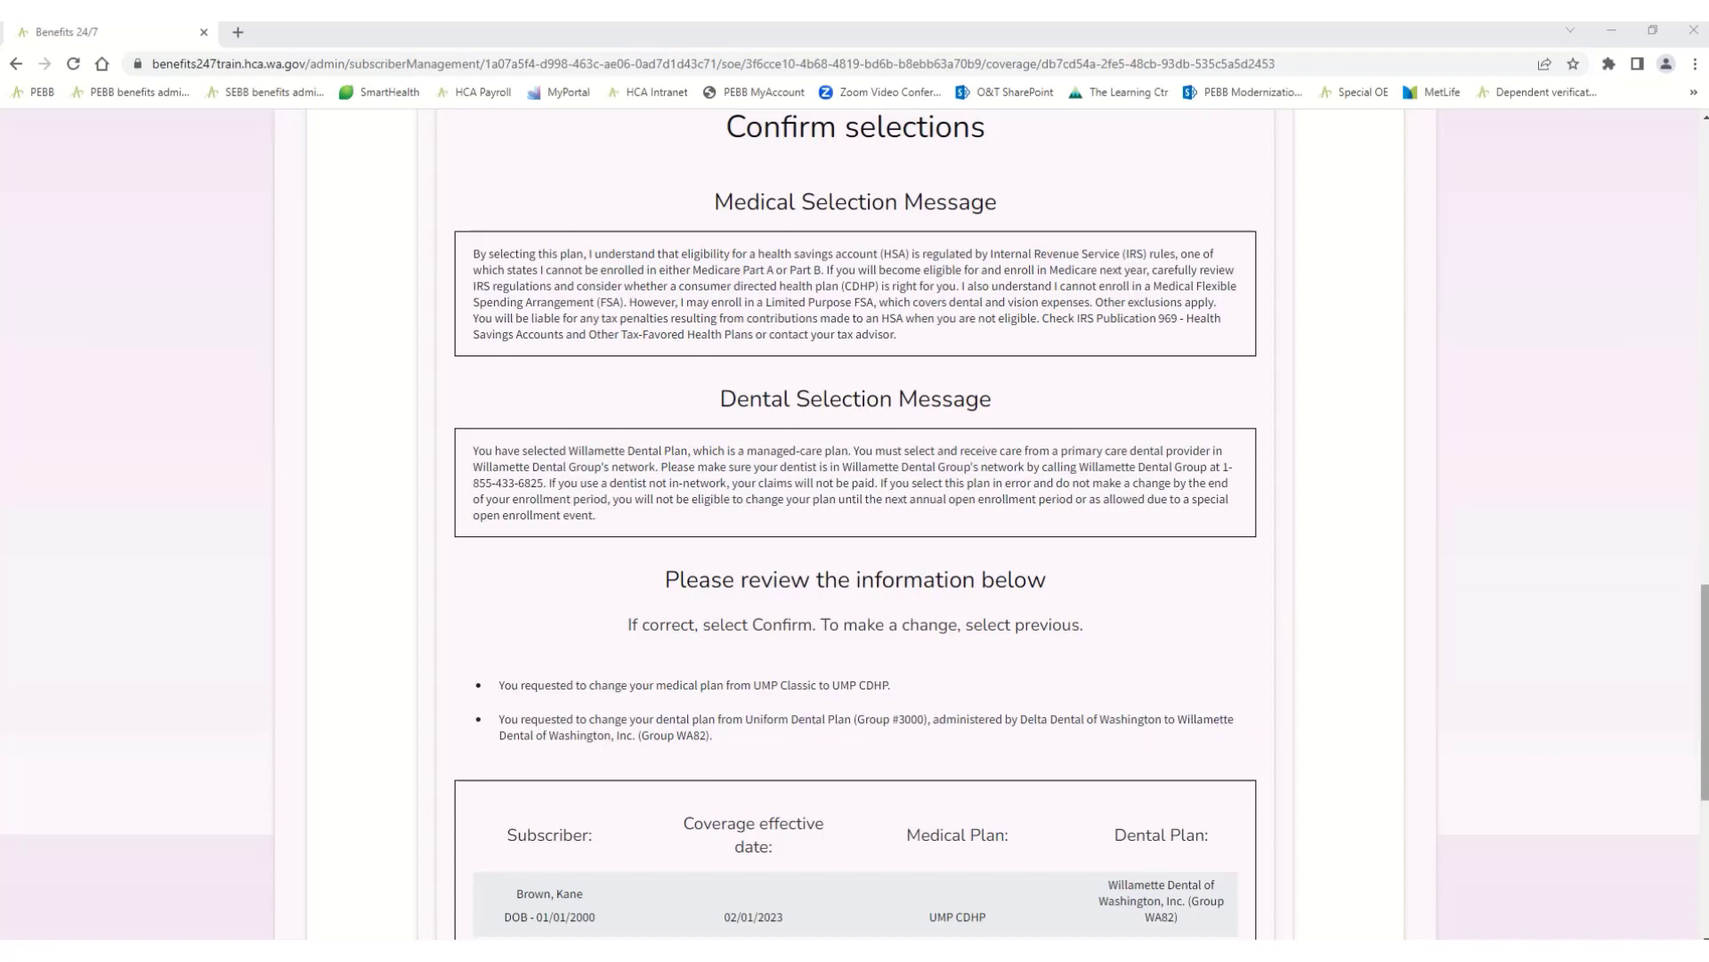
{"action": "left_click_drag", "start_coordinate": [1704, 763], "coordinate": [1704, 866]}
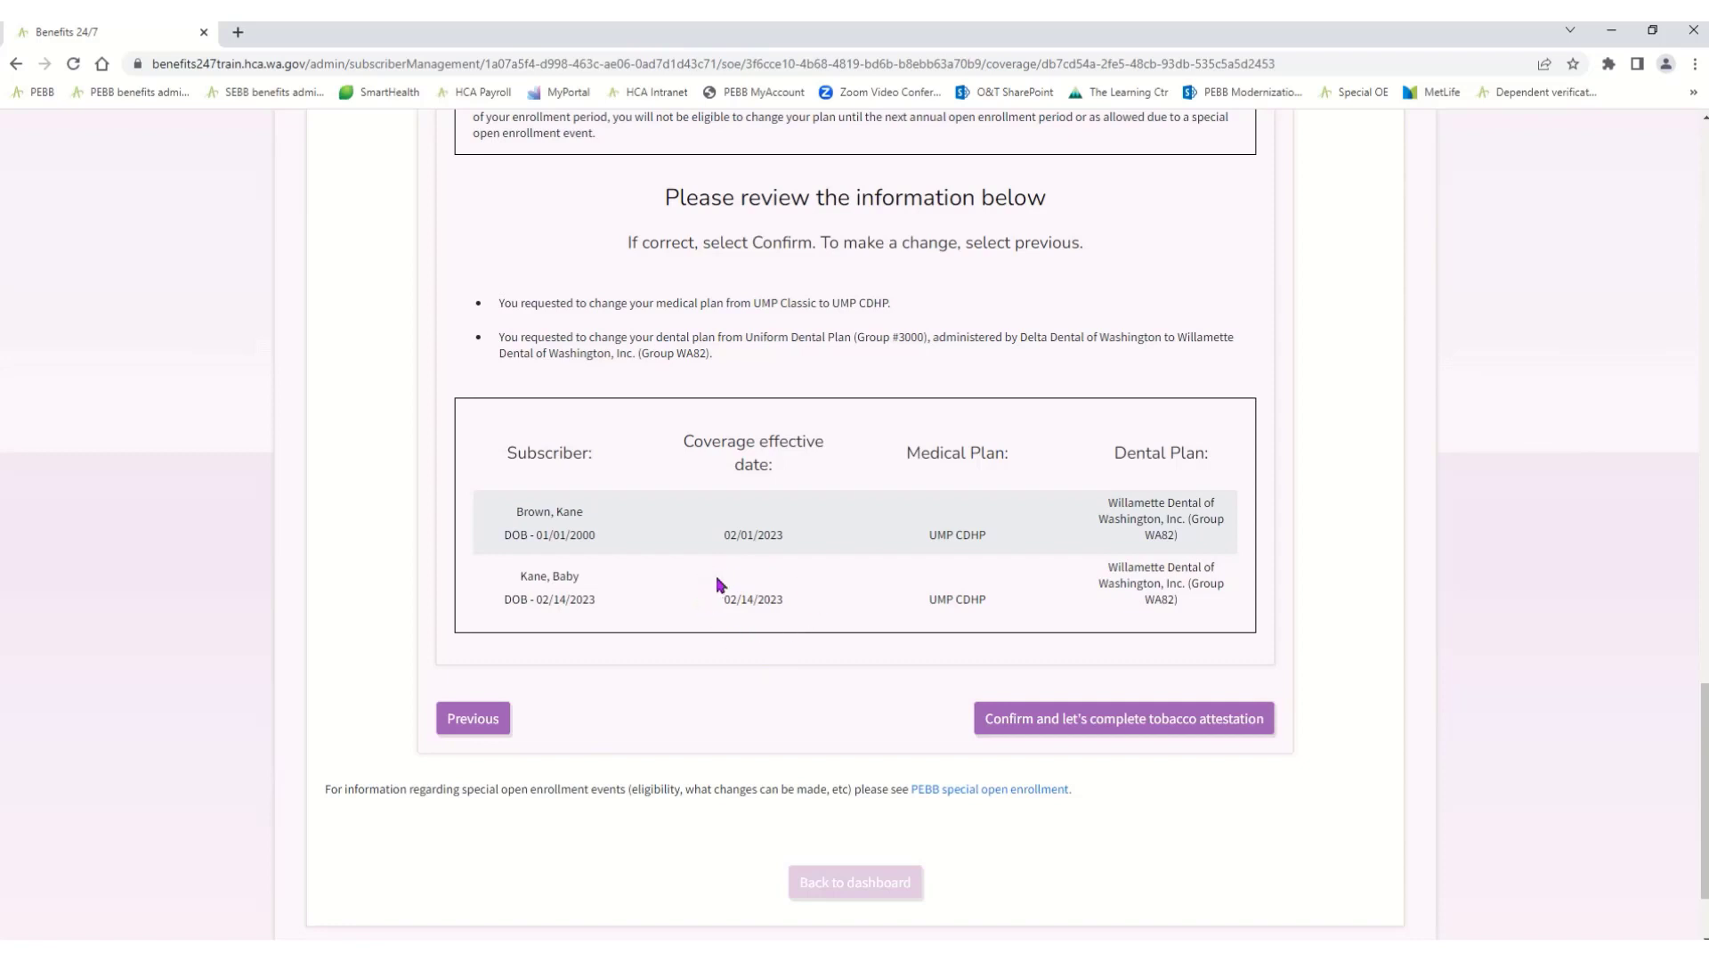
{"action": "left_click", "coordinate": [1067, 723]}
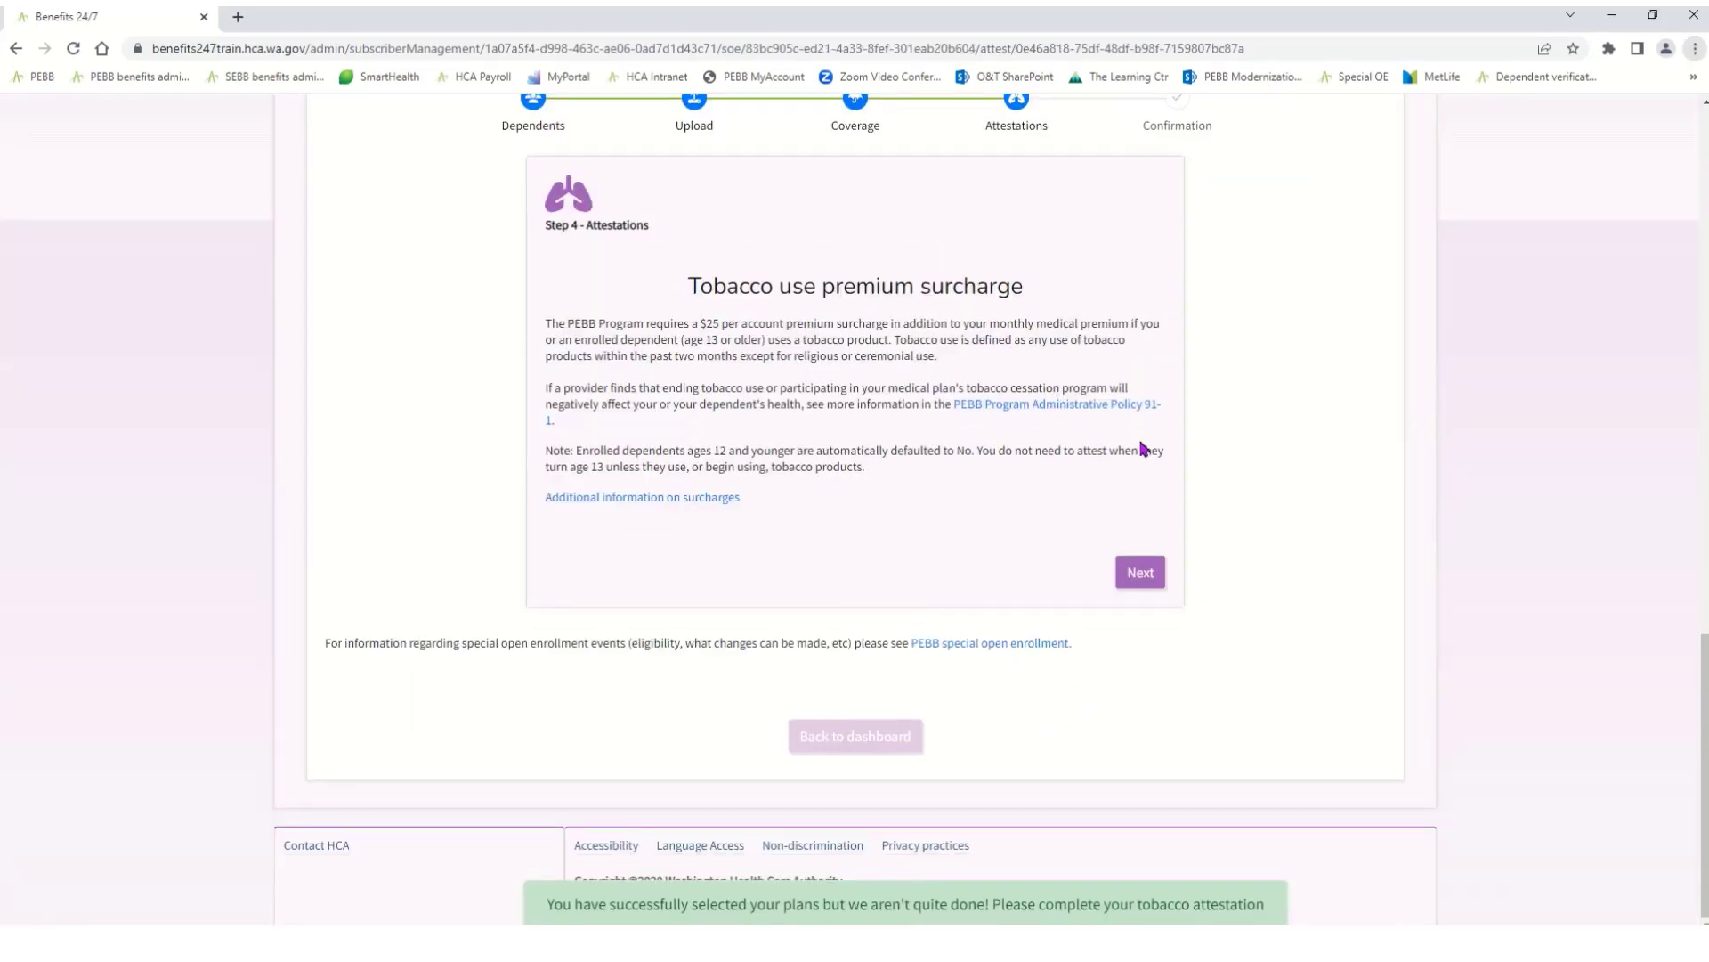
- Attest Yes to the $25 tobacco use premium surcharge, accept the legal notice, and confirm the attestation
{"action": "left_click", "coordinate": [1142, 574]}
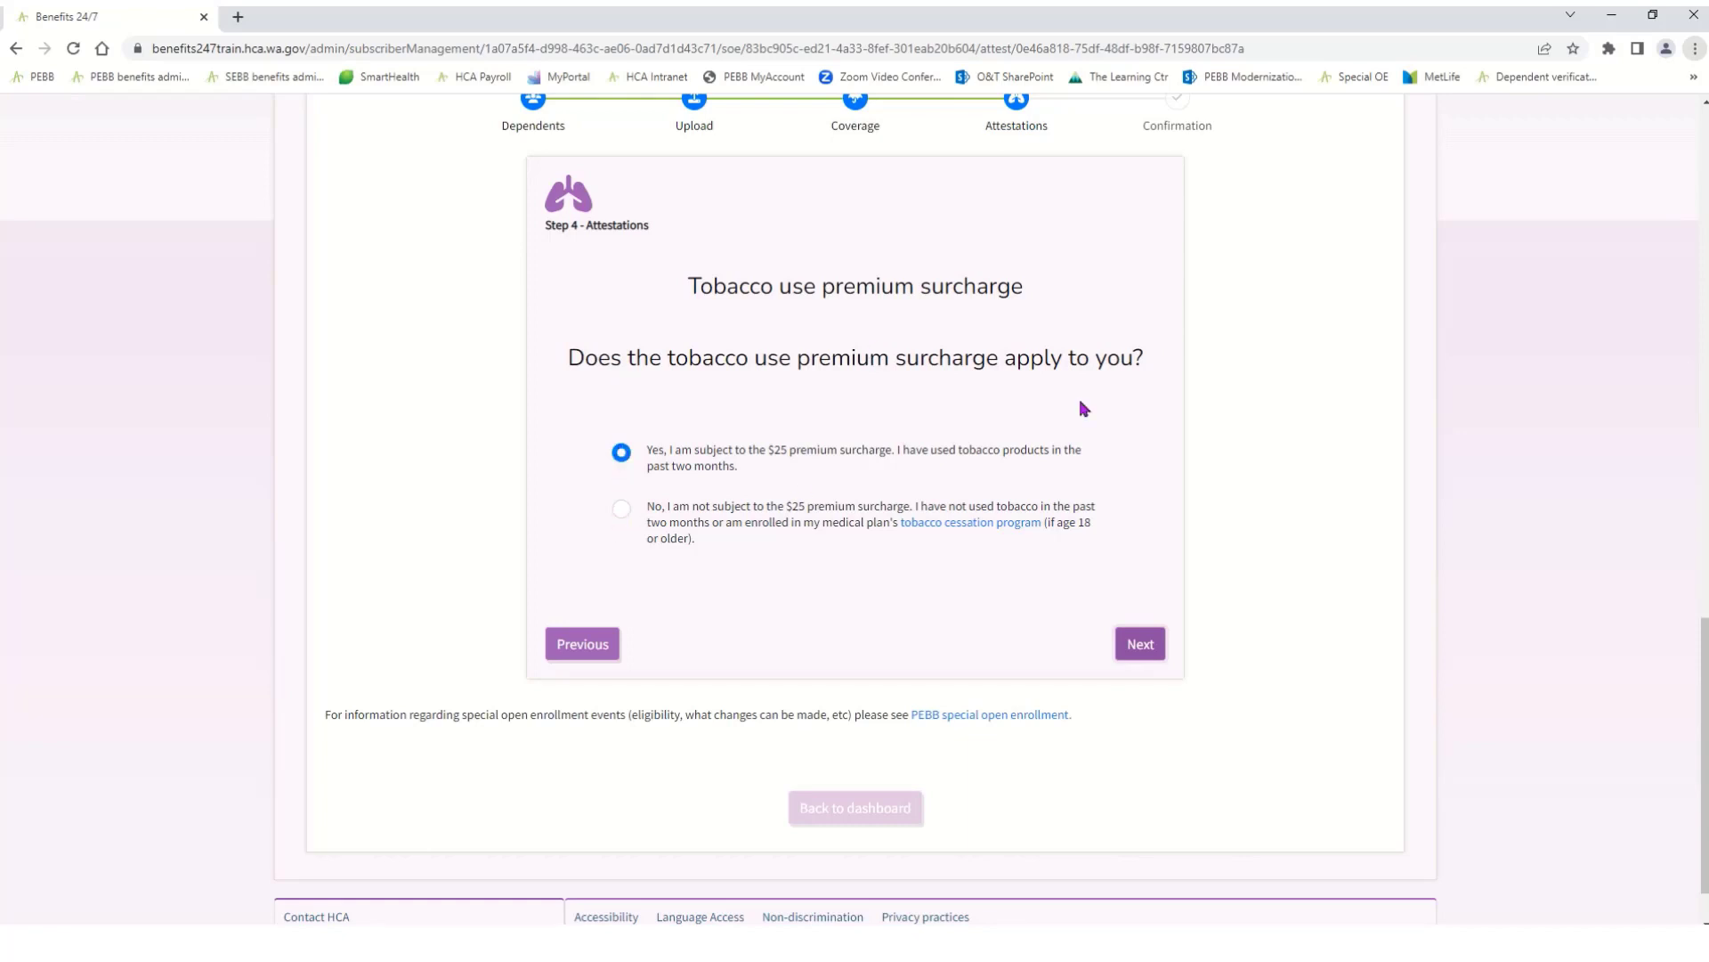
{"action": "left_click", "coordinate": [1136, 648]}
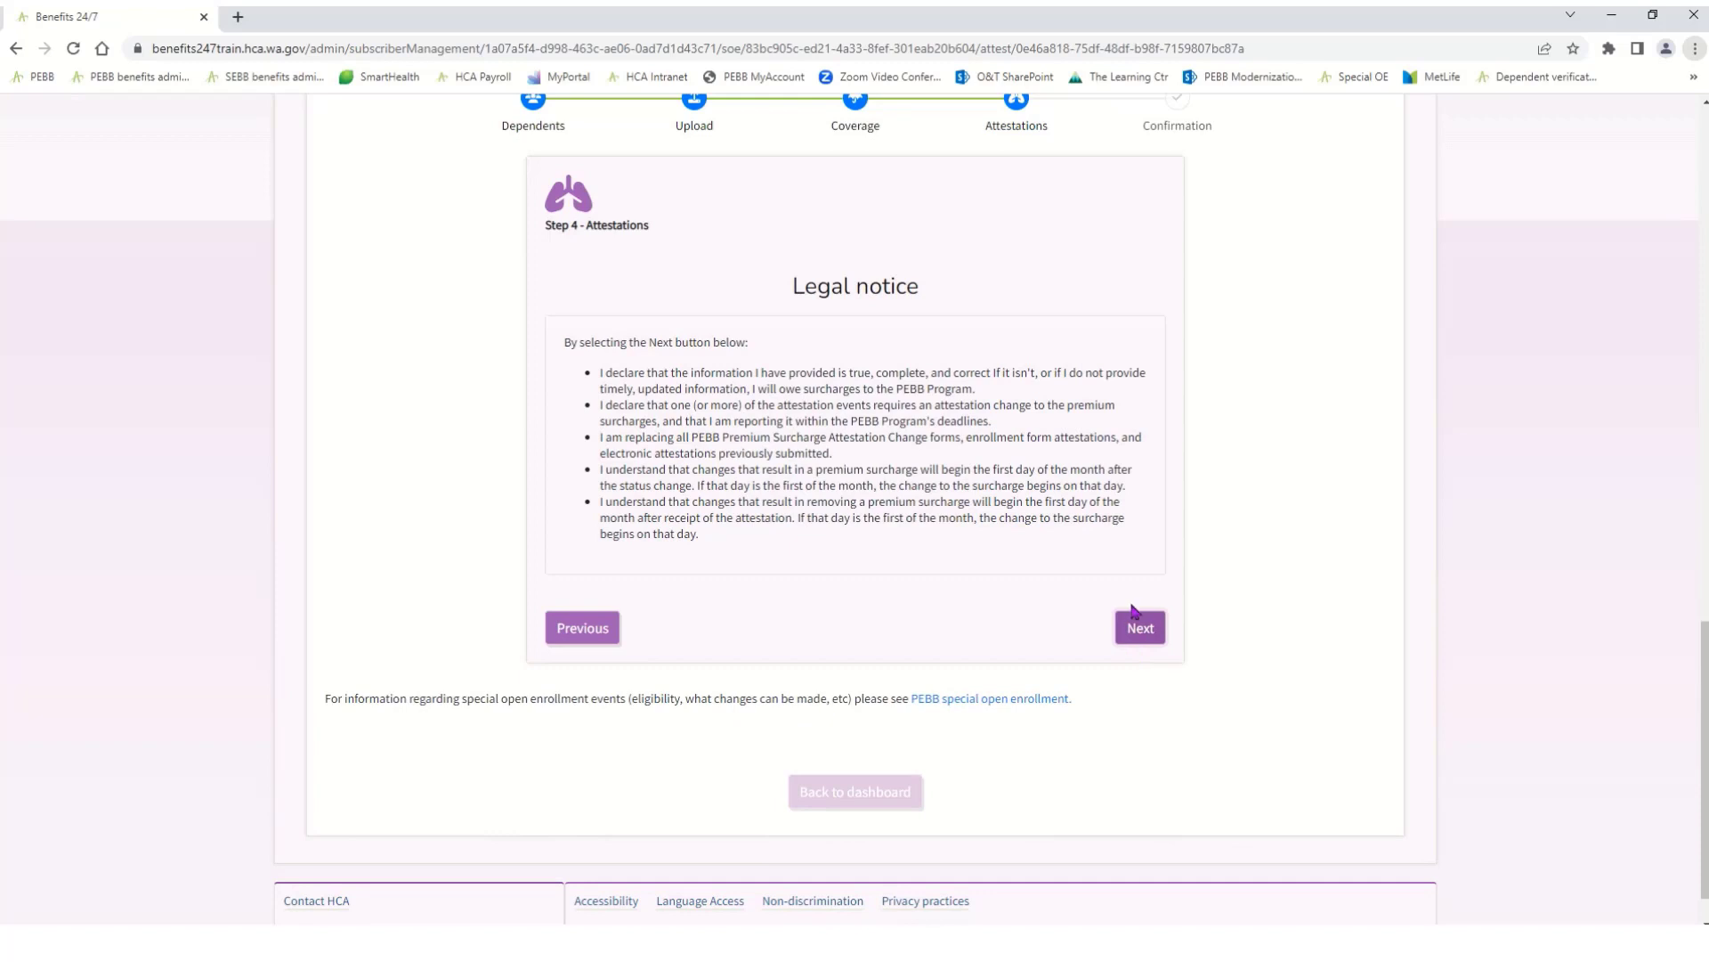
{"action": "left_click", "coordinate": [1142, 637]}
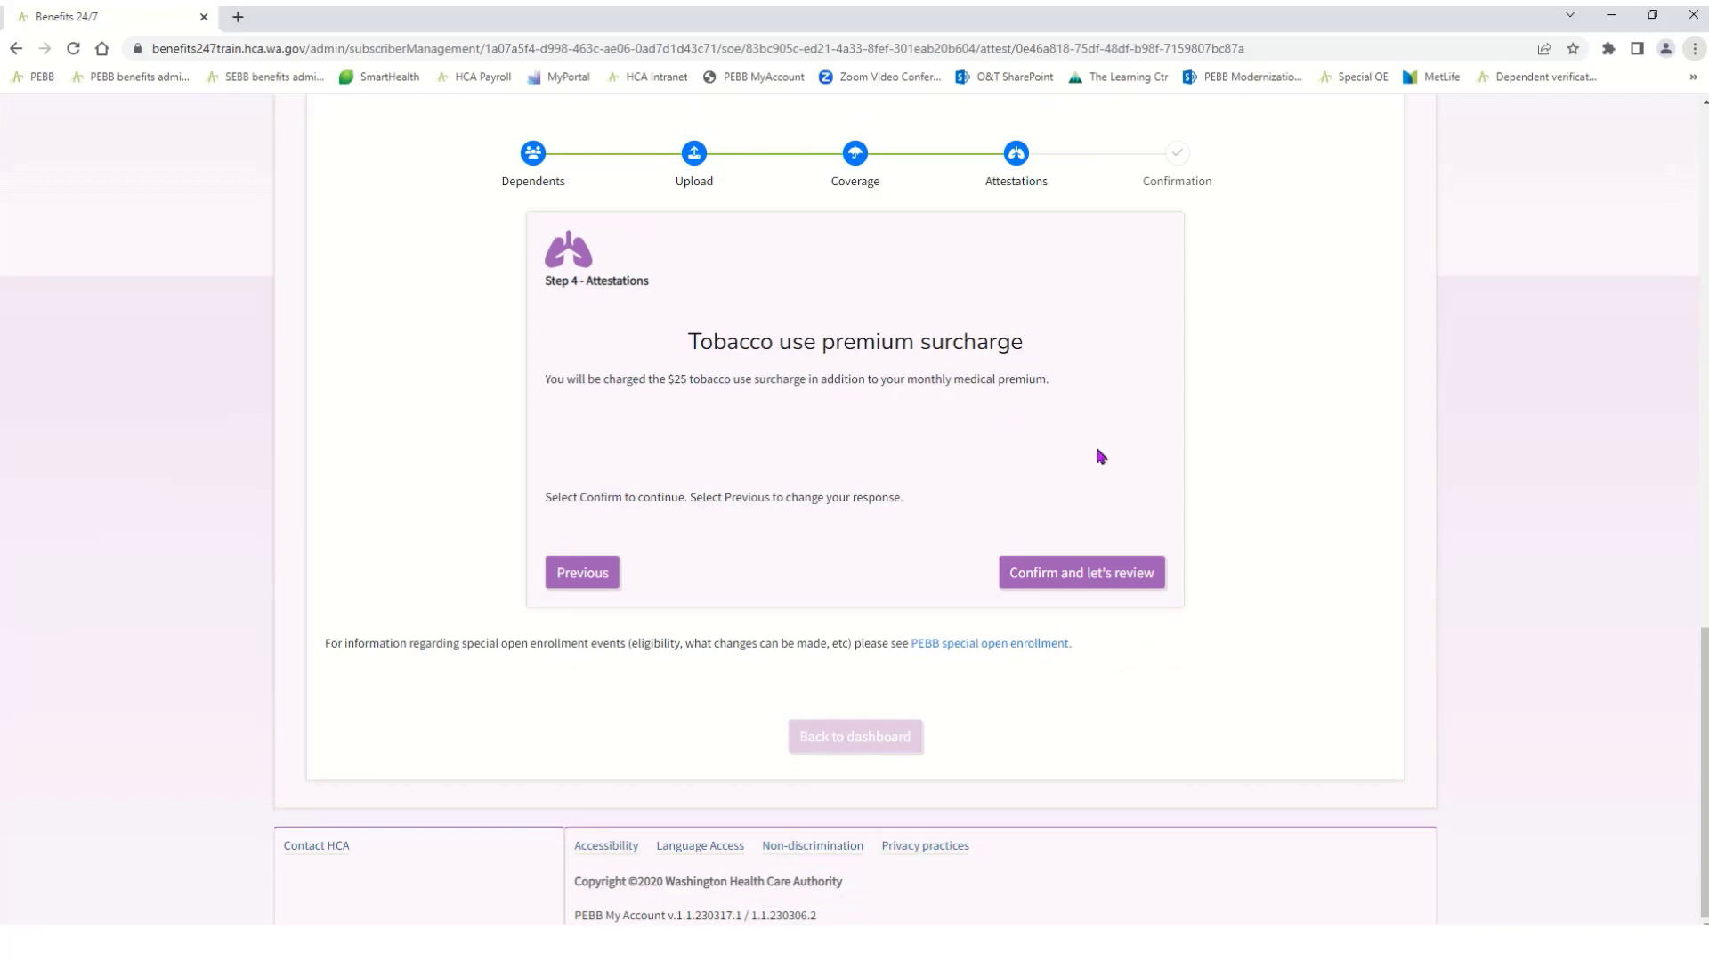
{"action": "left_click", "coordinate": [1096, 577]}
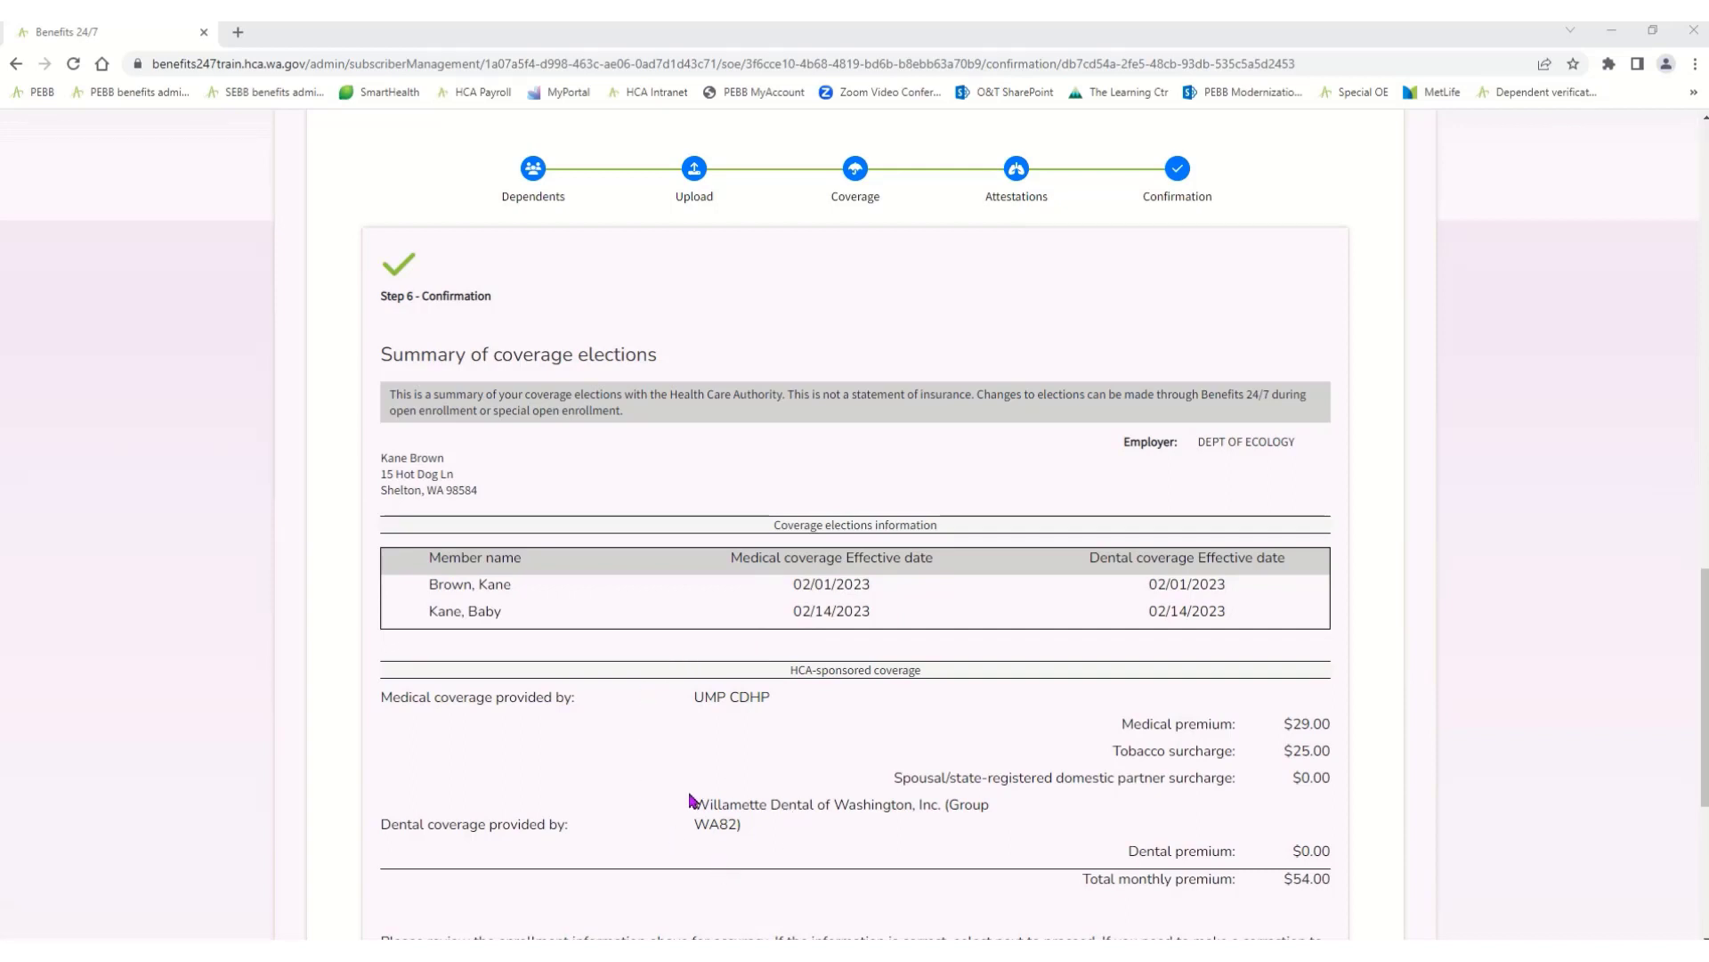
- Review the summary of coverage elections, confirm the legal notice, and submit the SOE request for verification
{"action": "left_click", "coordinate": [1704, 701]}
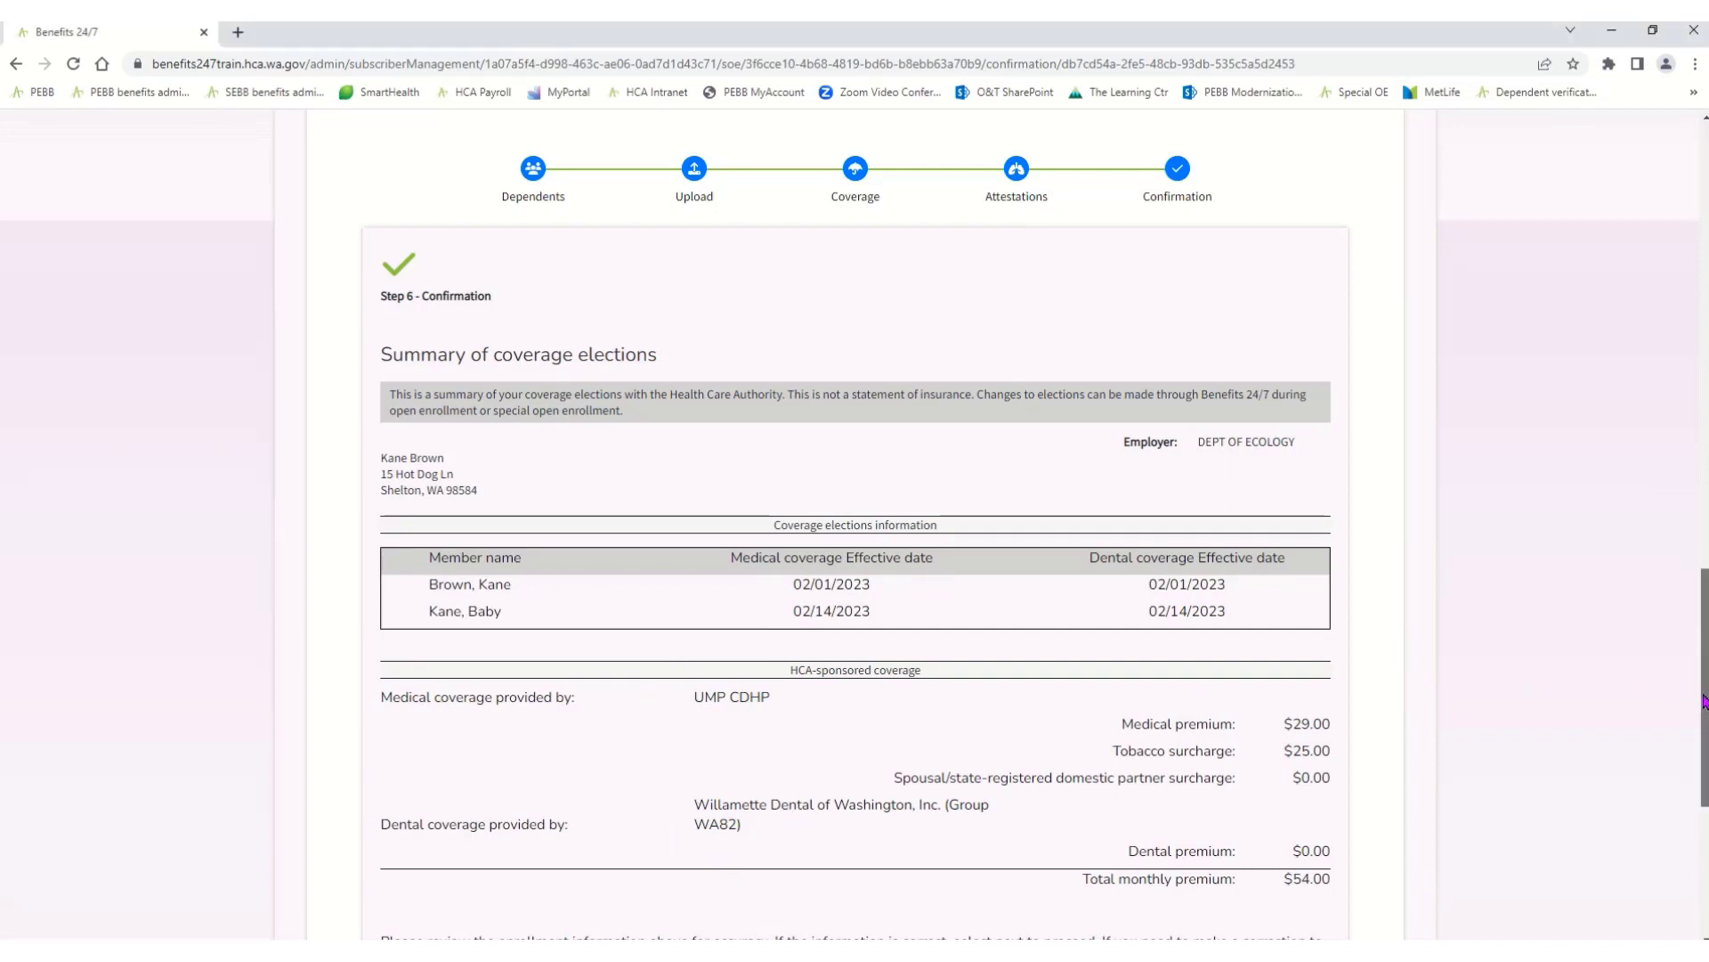
{"action": "left_click_drag", "start_coordinate": [1703, 701], "coordinate": [1703, 793]}
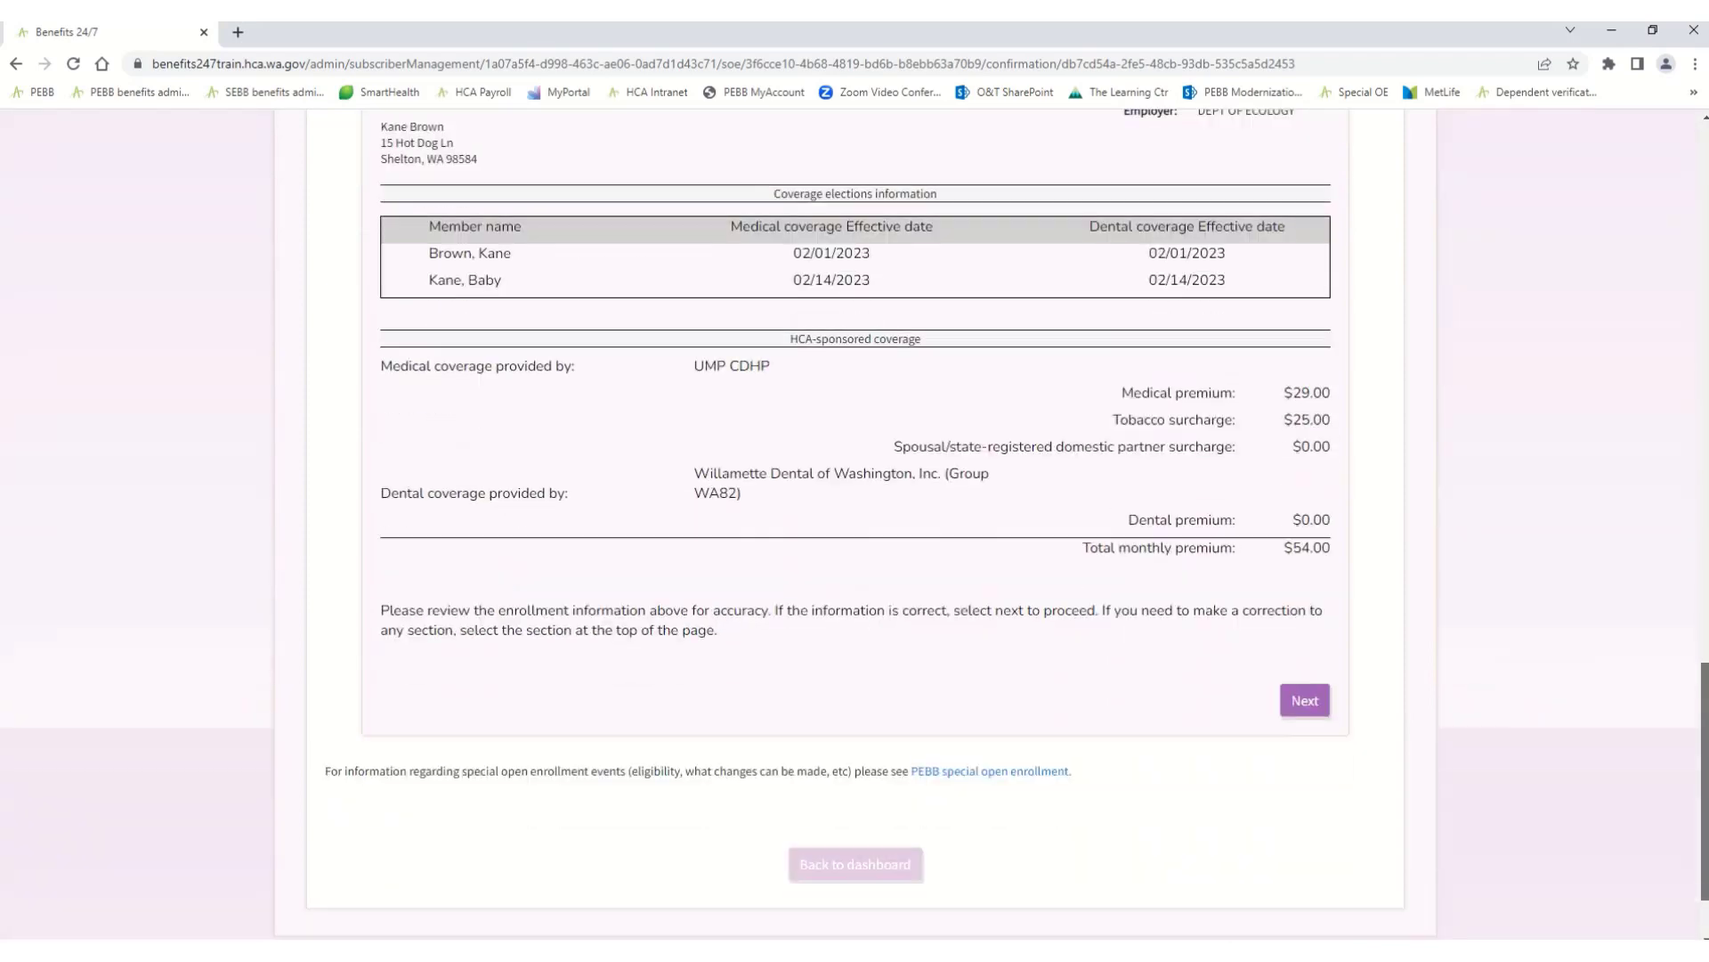
{"action": "left_click", "coordinate": [1296, 708]}
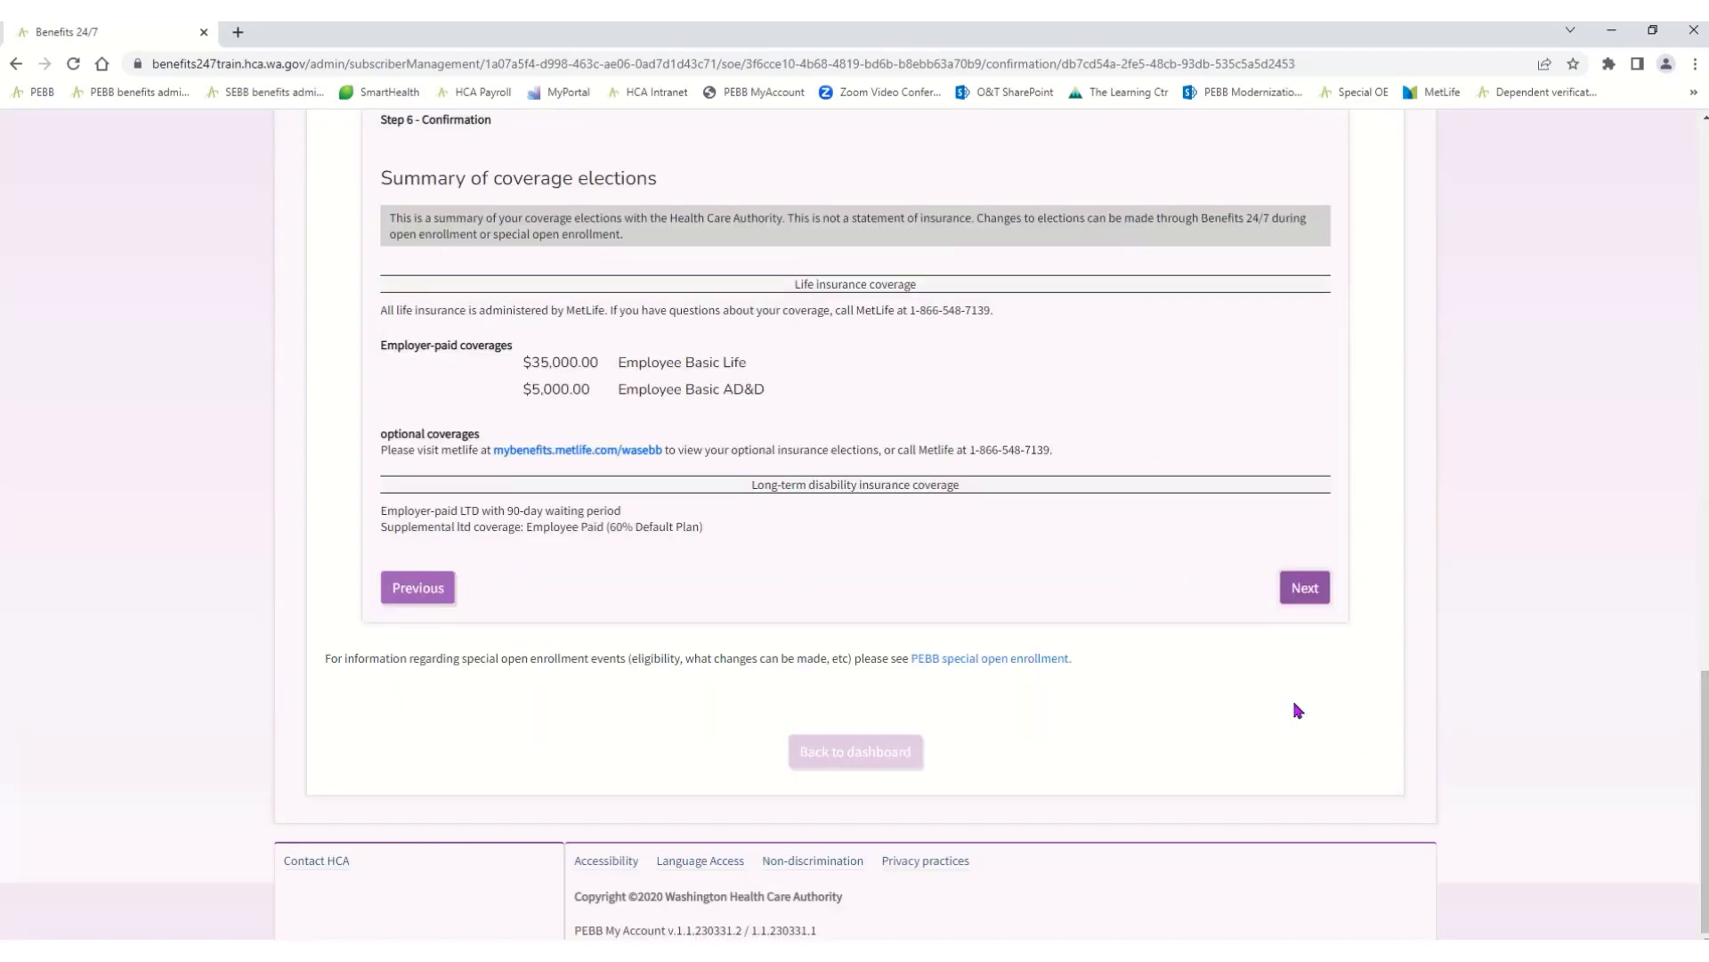
{"action": "left_click", "coordinate": [1301, 590]}
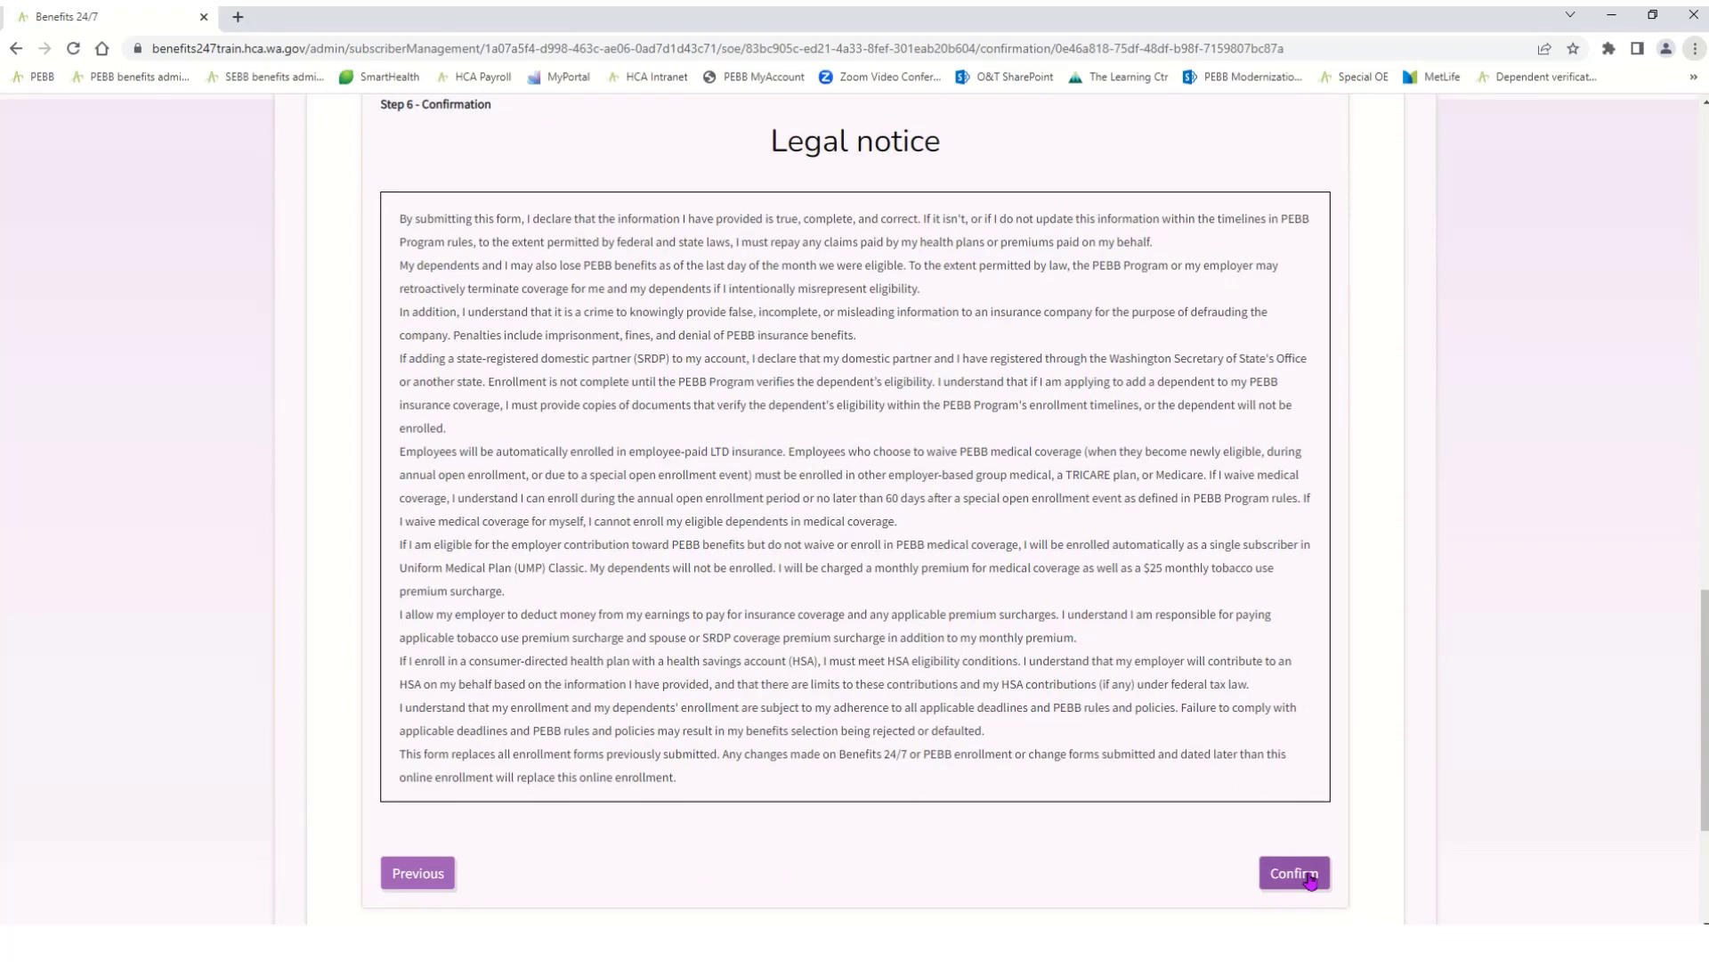
{"action": "left_click", "coordinate": [1309, 880]}
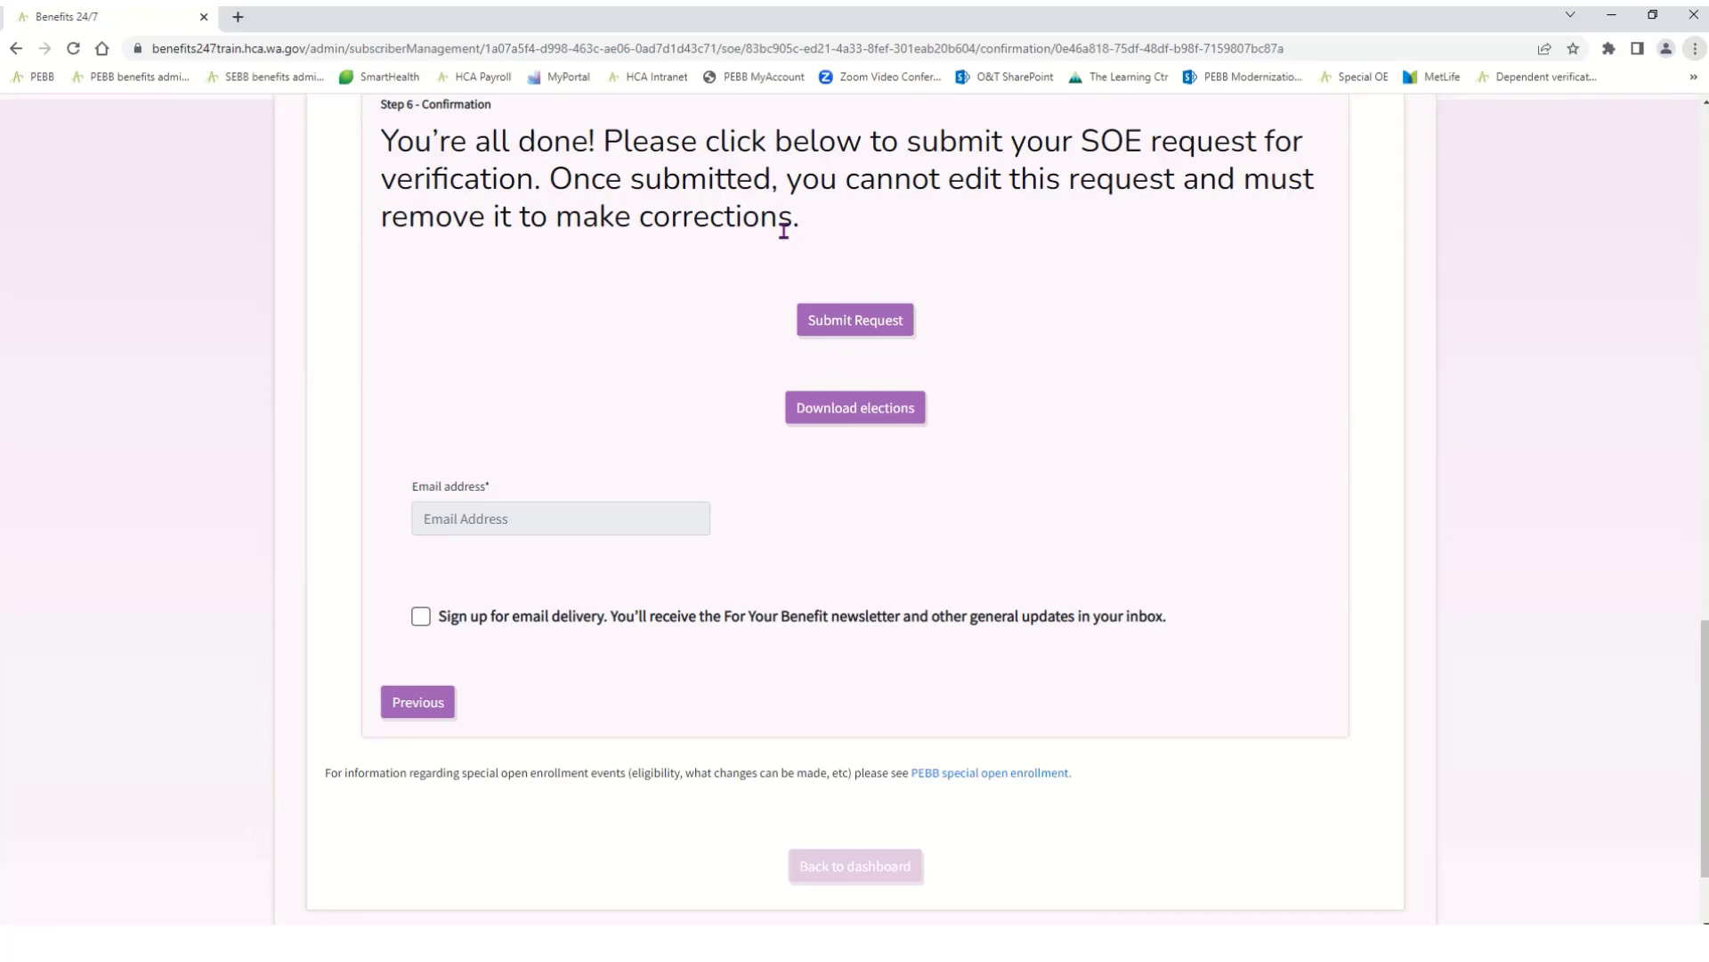
{"action": "left_click", "coordinate": [866, 329]}
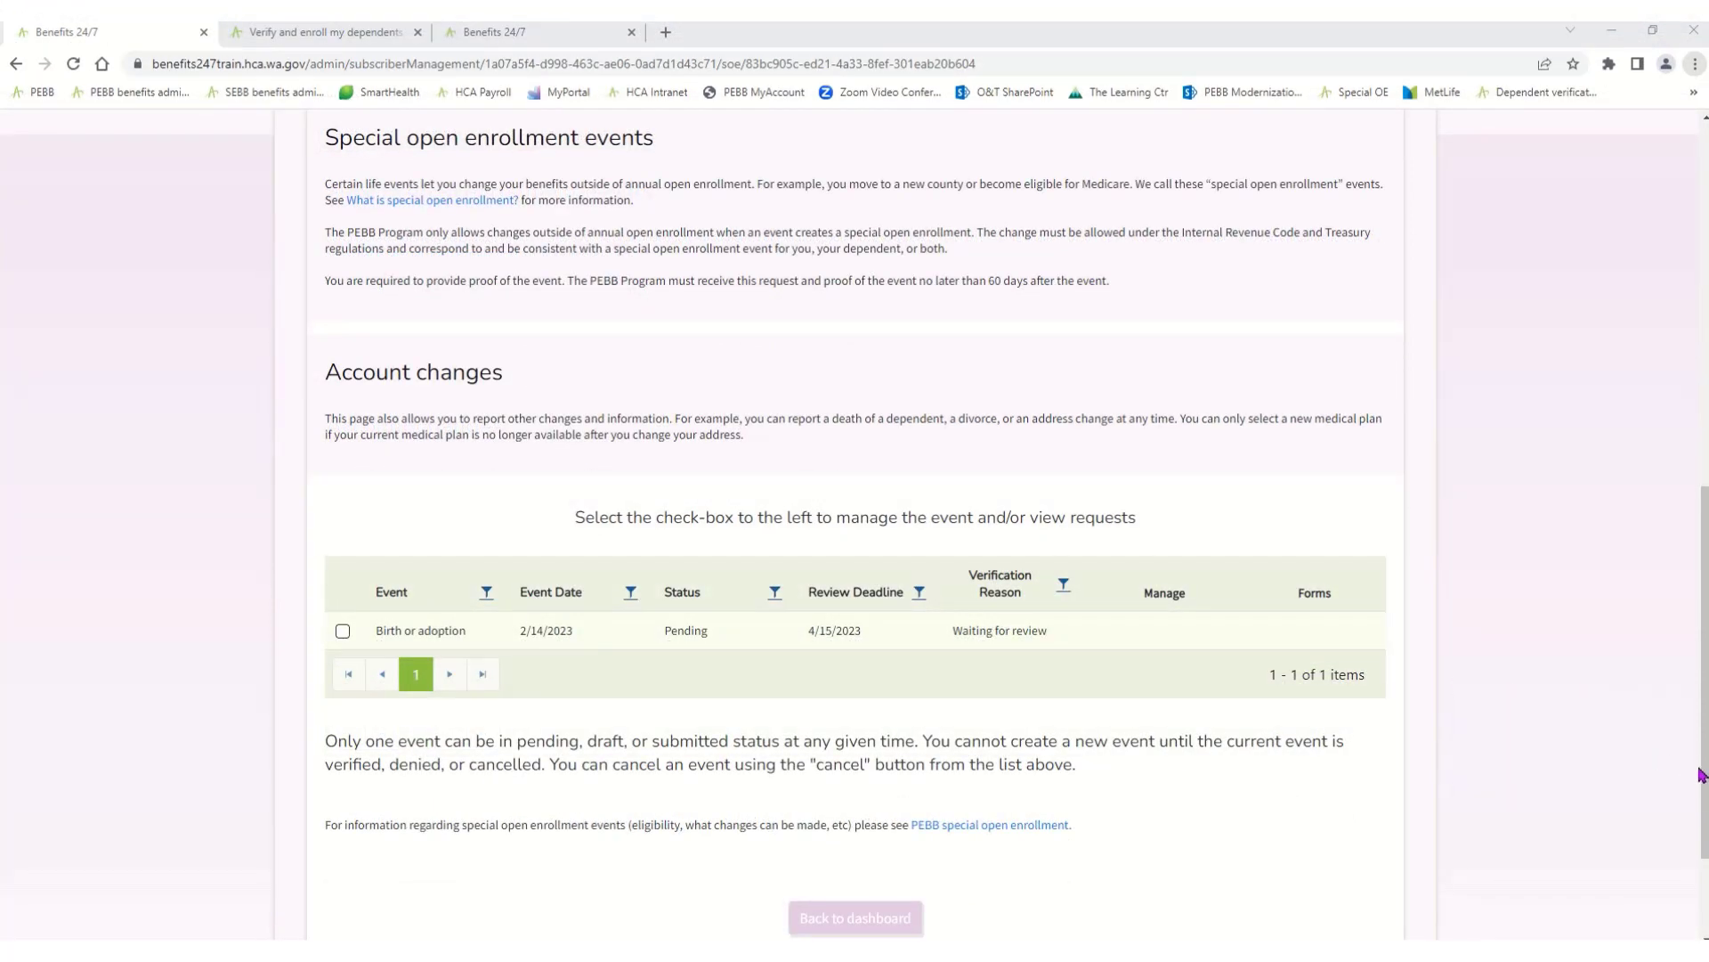
- Return to the Admin Dashboard and open the Special Enrollment Event Verification requests
{"action": "left_click_drag", "start_coordinate": [1703, 749], "coordinate": [1698, 381]}
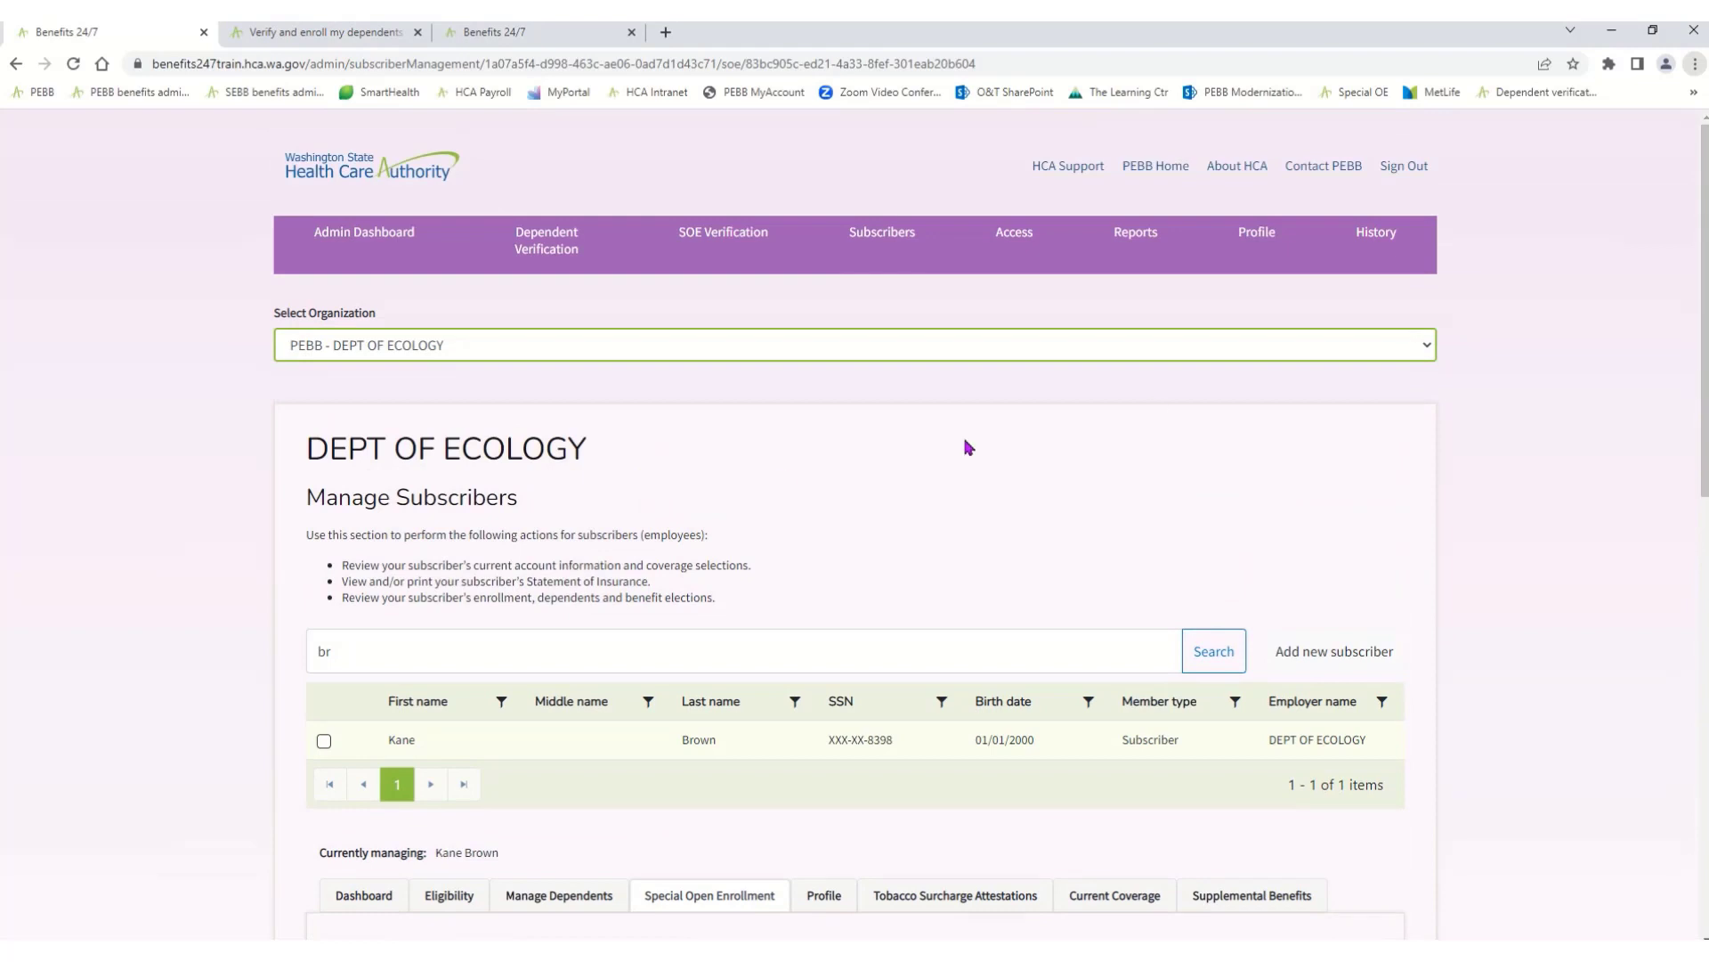
{"action": "left_click", "coordinate": [375, 260]}
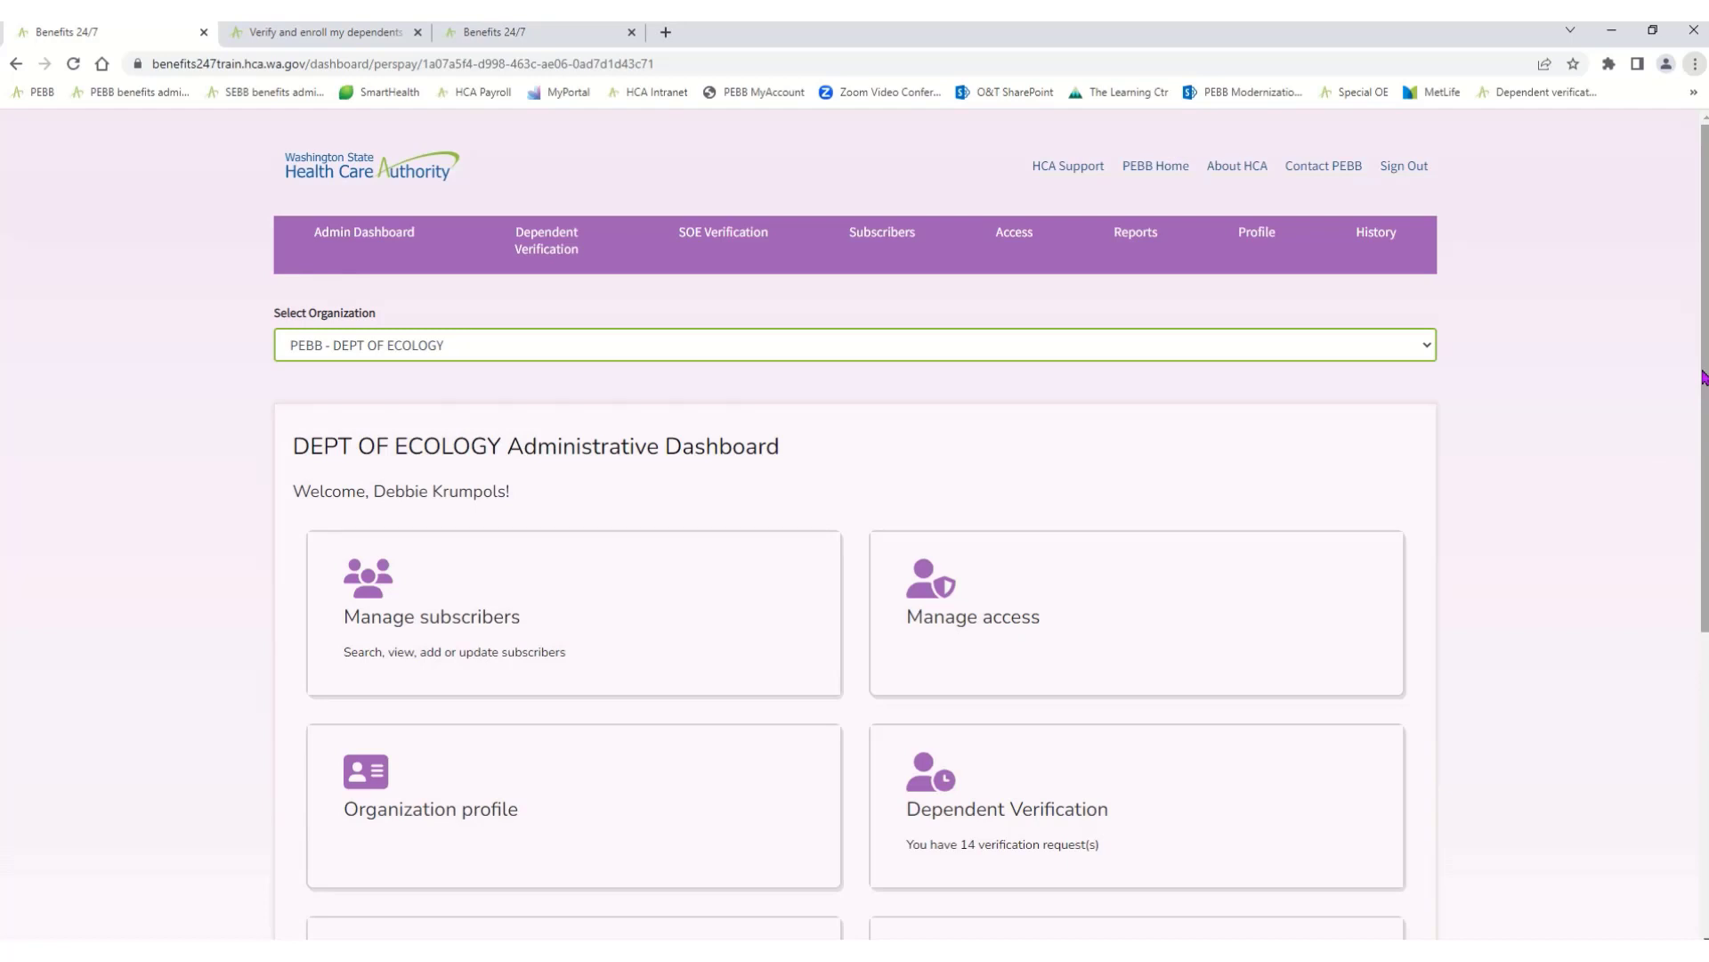
{"action": "left_click_drag", "start_coordinate": [1703, 377], "coordinate": [1703, 525]}
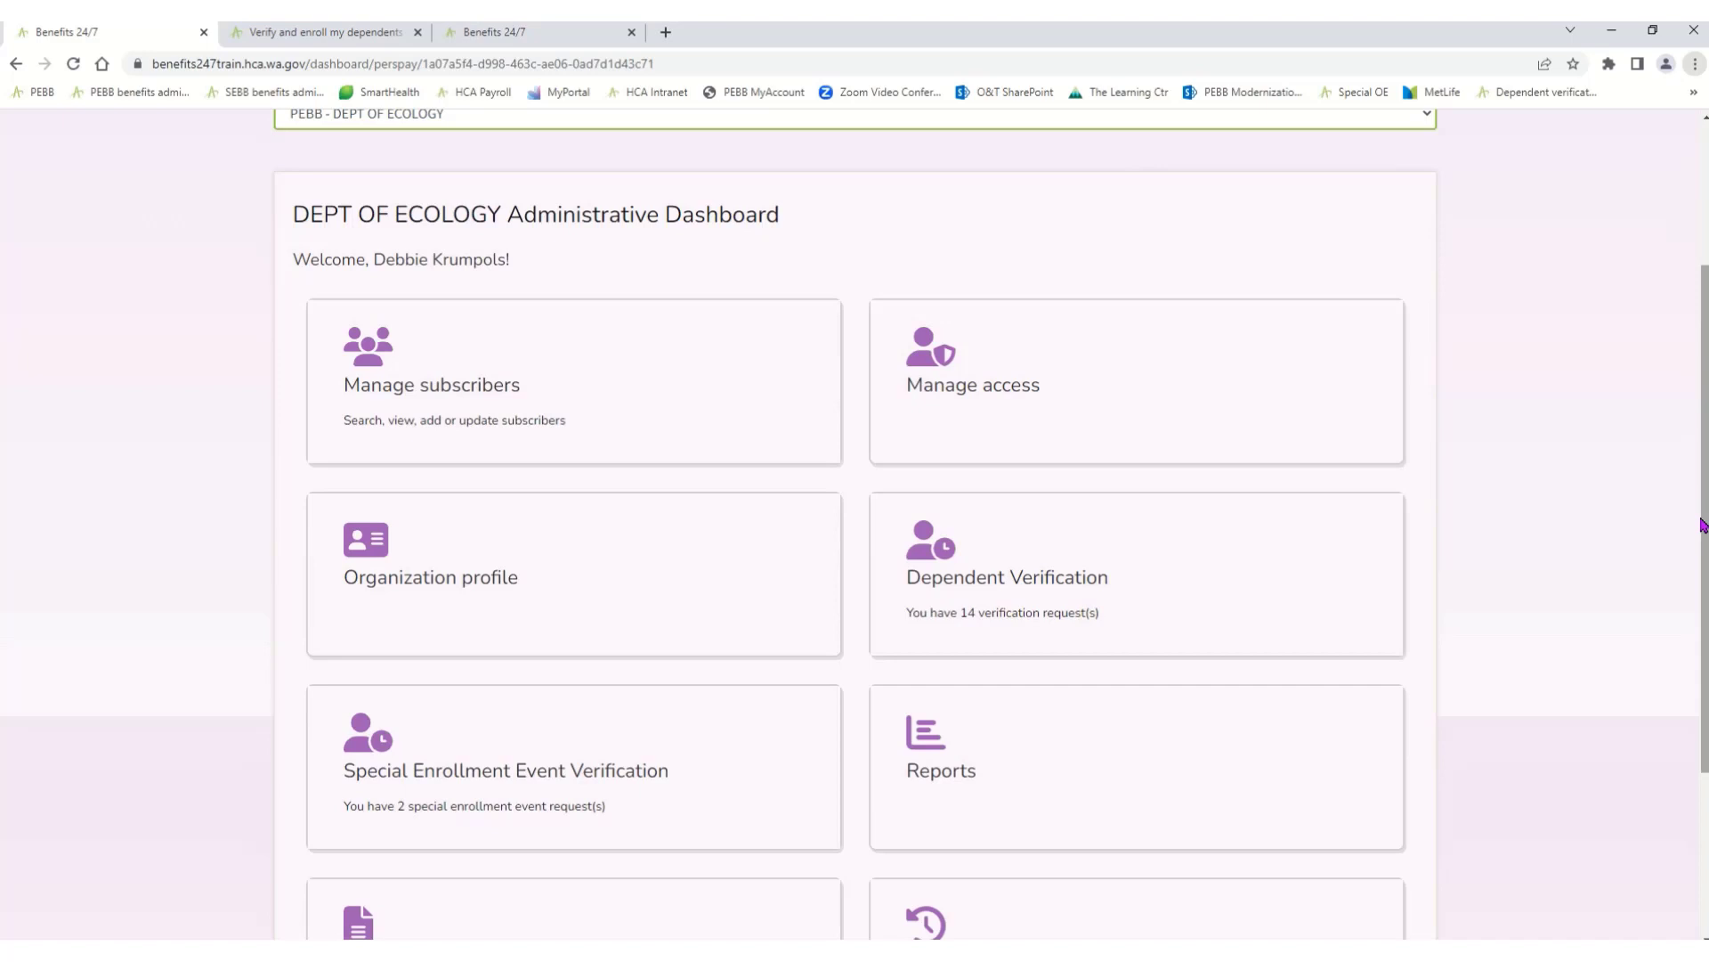
{"action": "left_click_drag", "start_coordinate": [1705, 525], "coordinate": [1704, 583]}
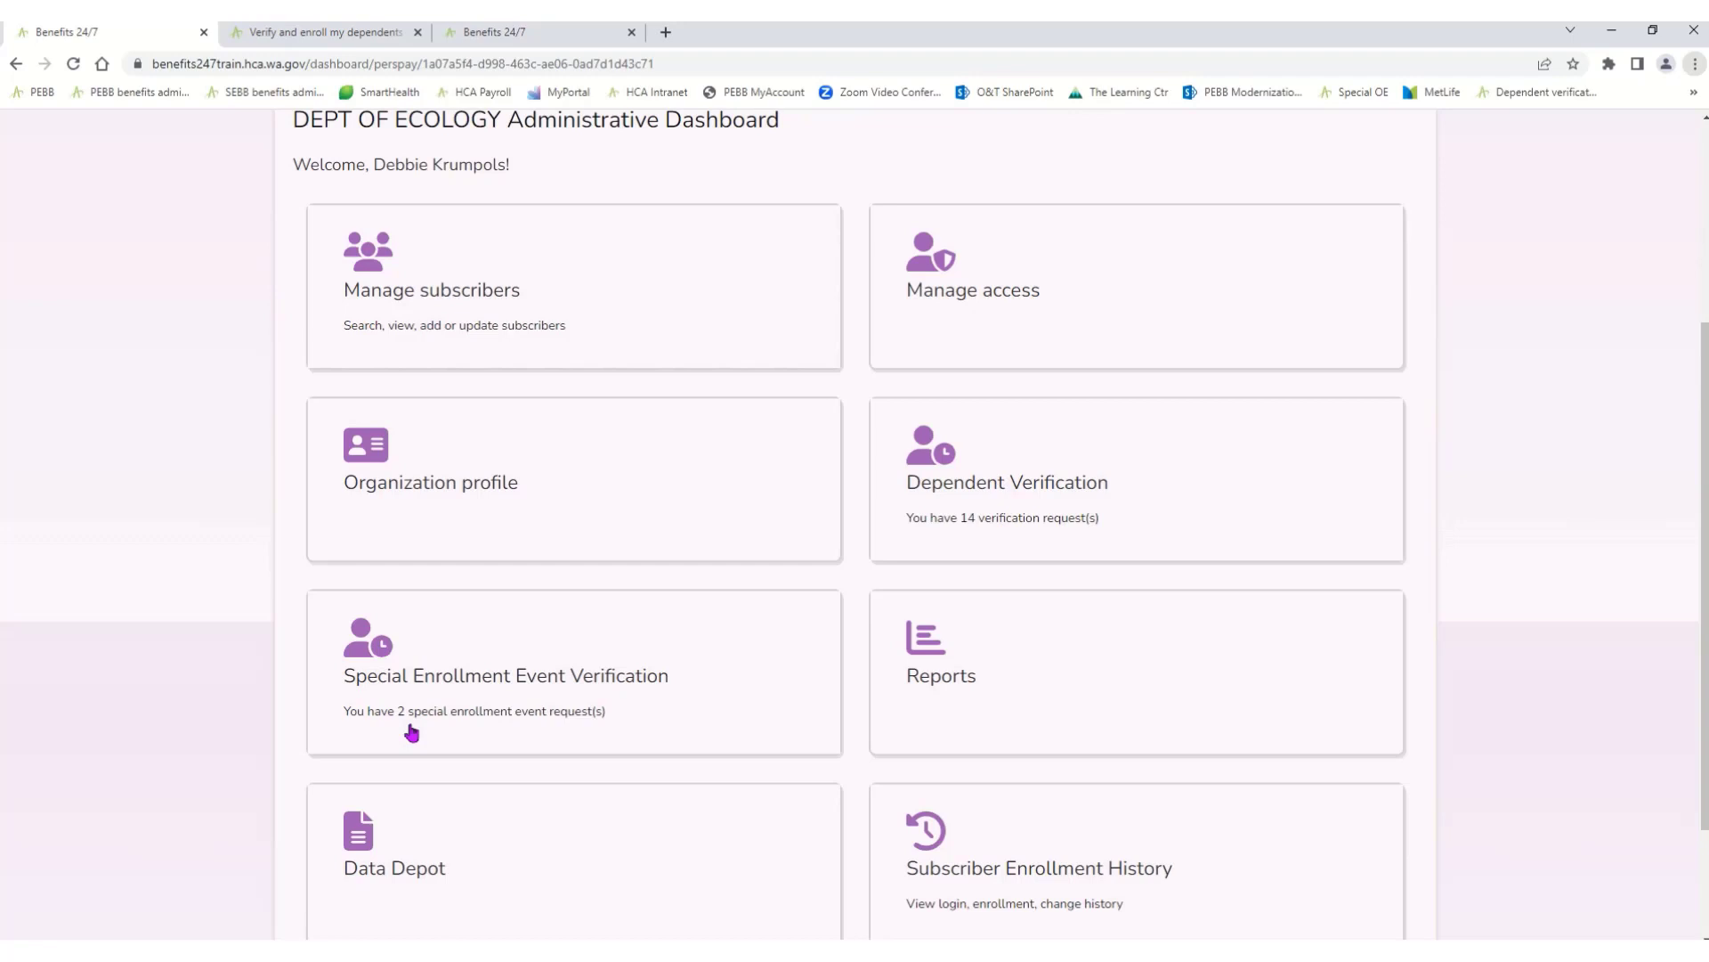
{"action": "left_click", "coordinate": [424, 700]}
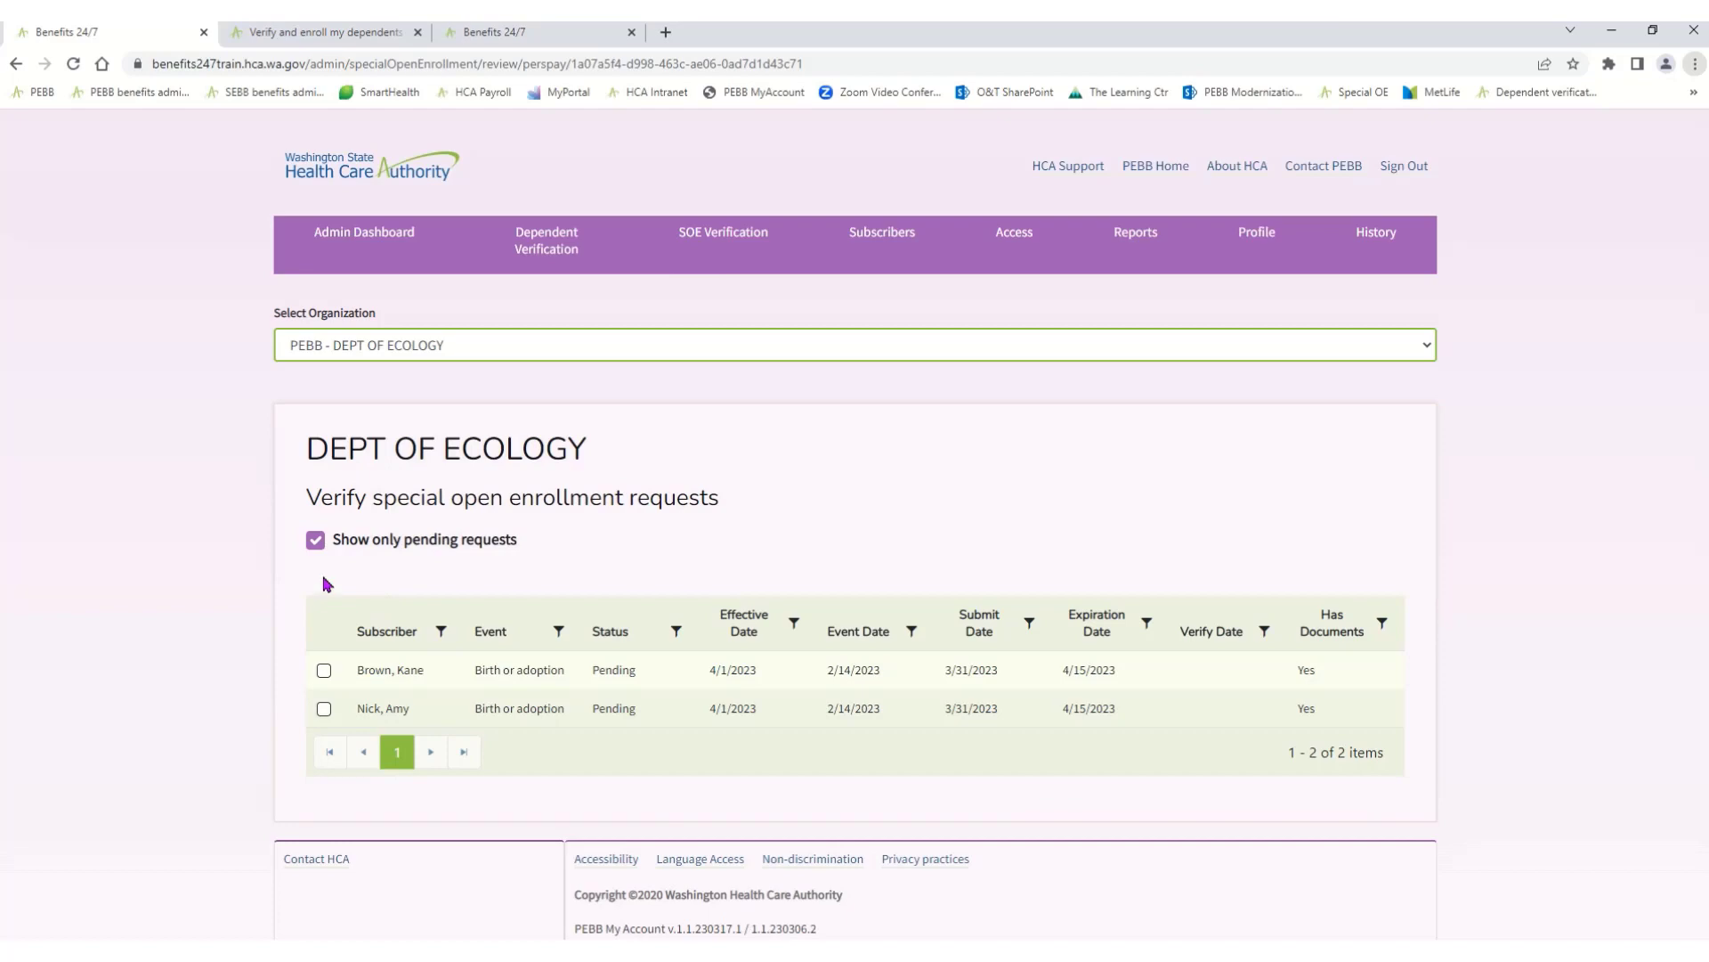
- Select the first pending birth or adoption request and review its requested changes and uploaded birth certificate
{"action": "left_click", "coordinate": [325, 674]}
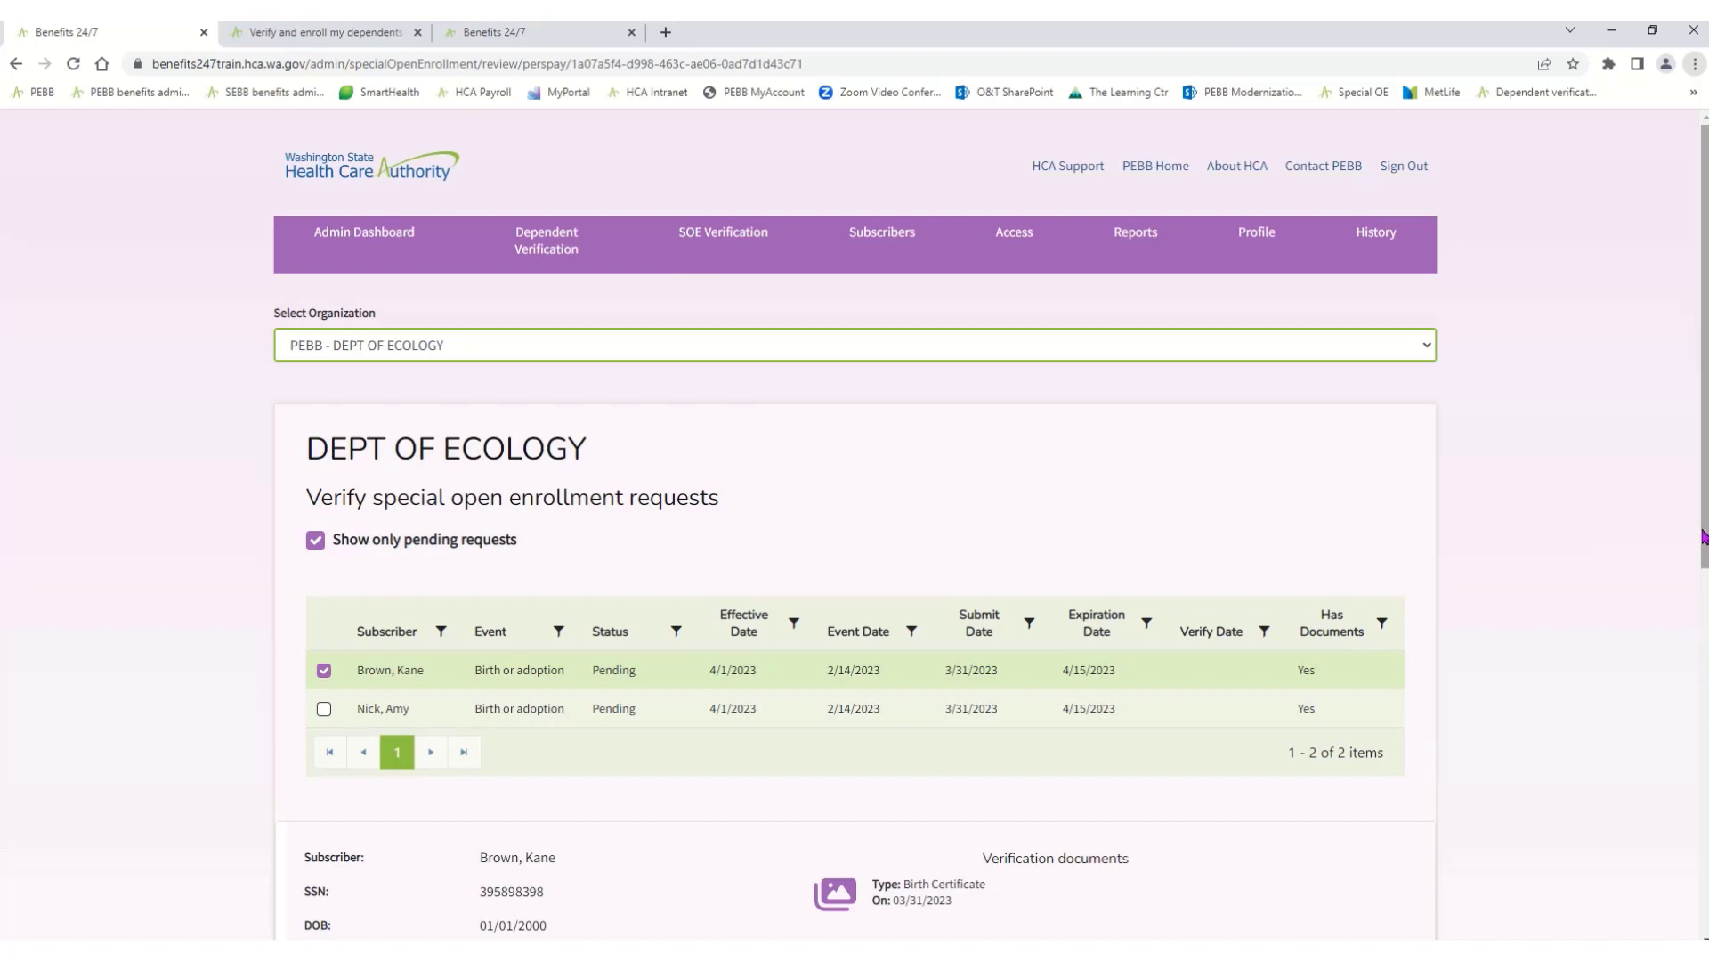
{"action": "scroll", "coordinate": [1702, 534], "scroll_direction": "down", "scroll_amount": 3}
{"action": "scroll", "coordinate": [854, 524], "scroll_direction": "down", "scroll_amount": 3}
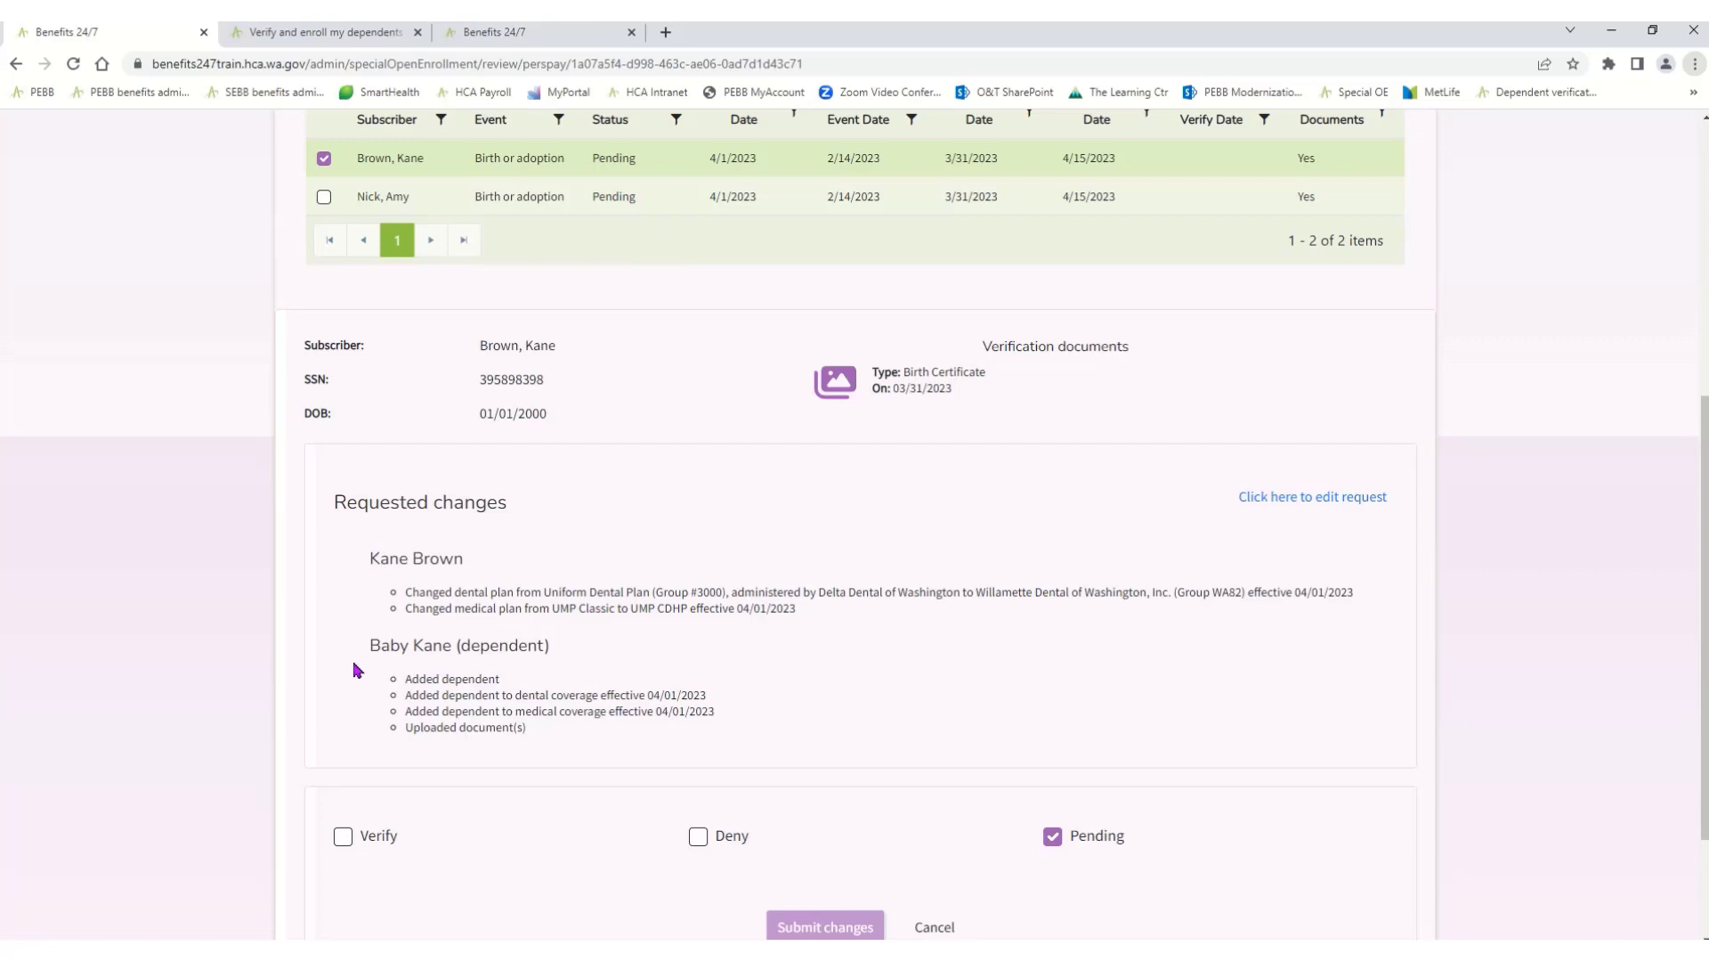
{"action": "left_click", "coordinate": [846, 384]}
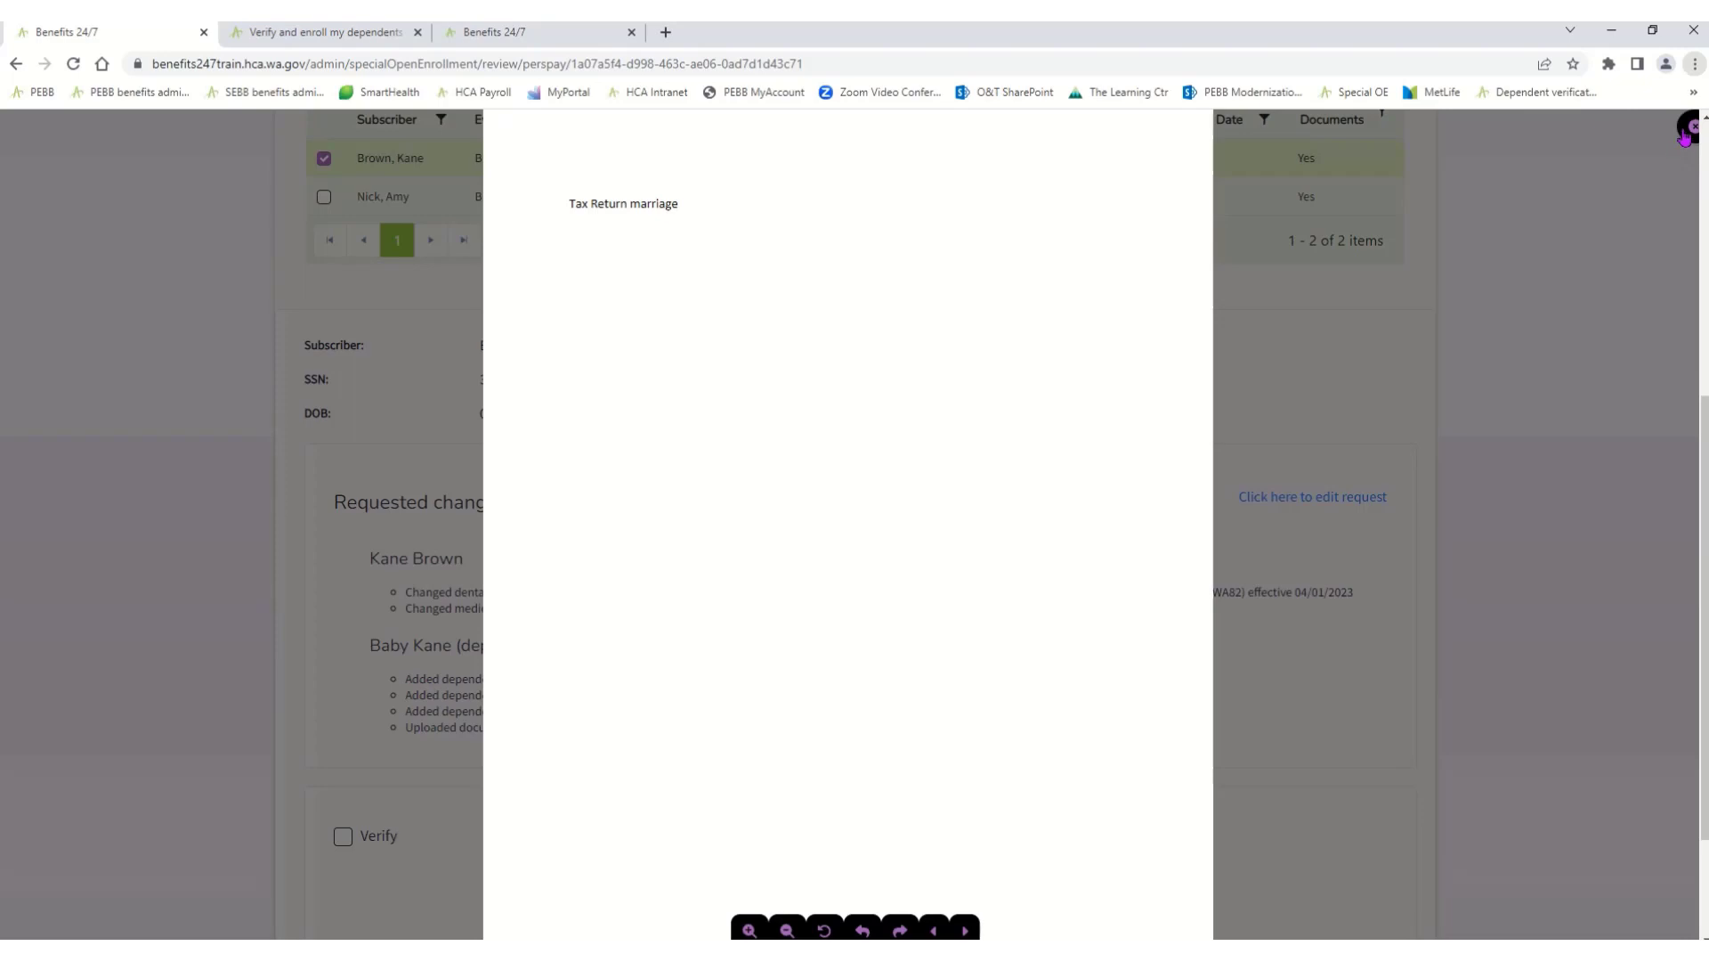
{"action": "left_click", "coordinate": [1689, 130]}
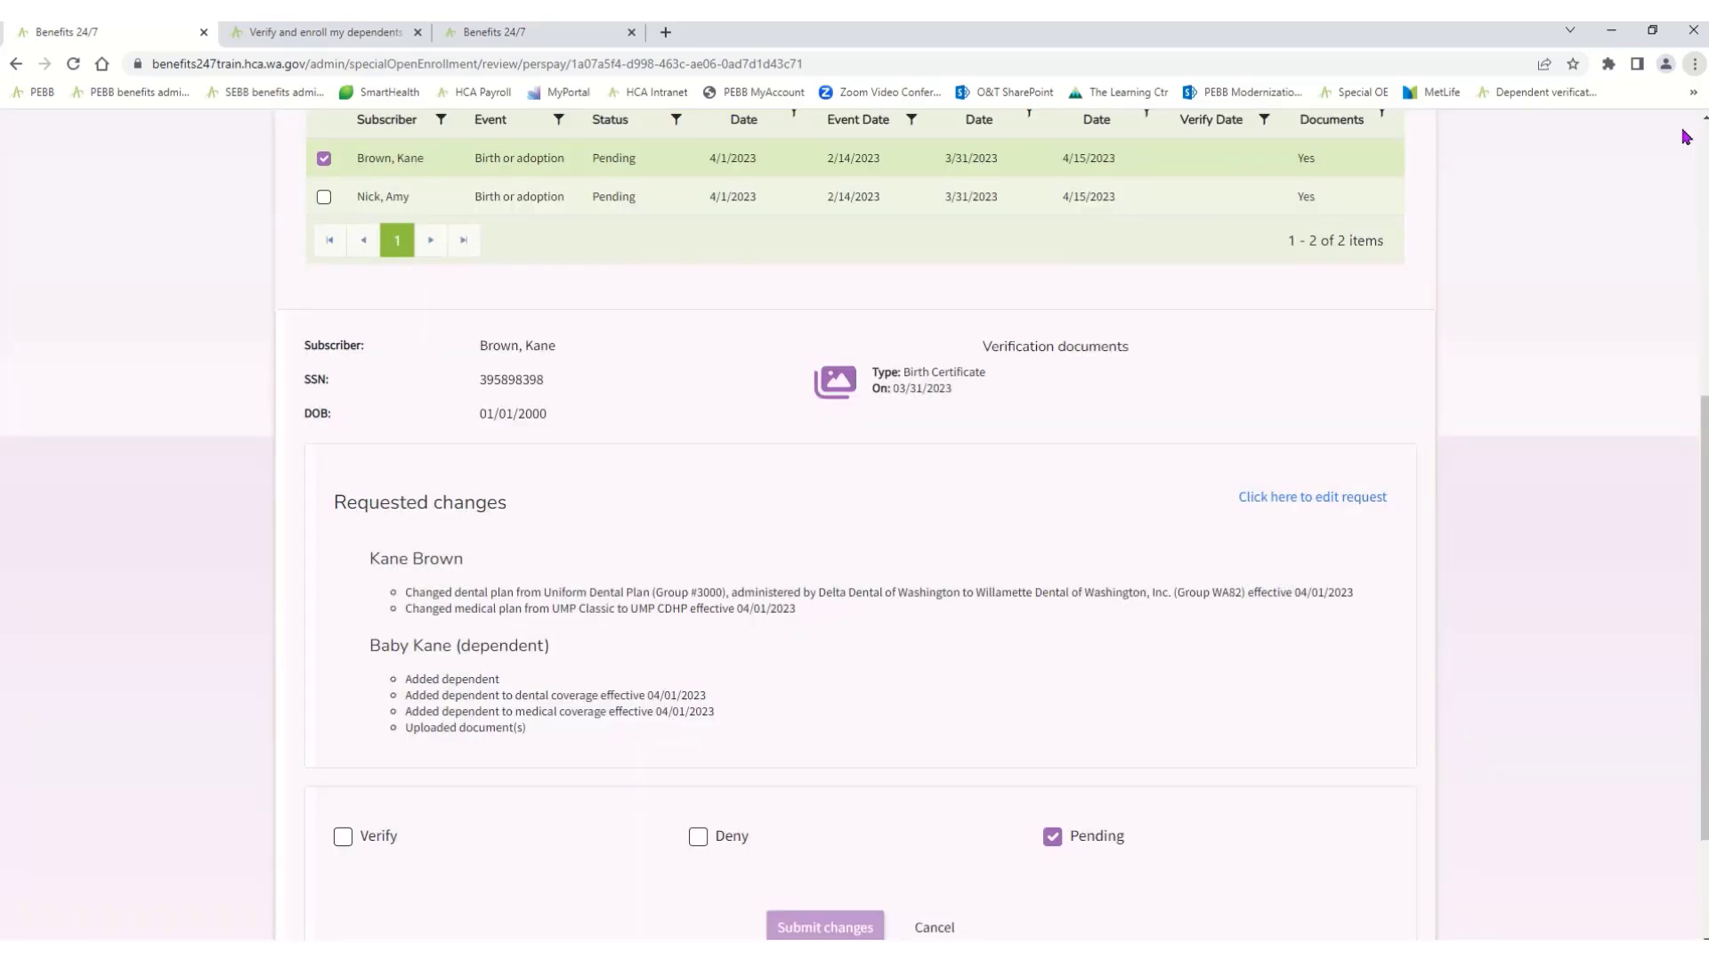
- Examine the verification status and document type choices offered for denying the special open enrollment request
{"action": "scroll", "coordinate": [1696, 351], "scroll_direction": "down", "scroll_amount": 2}
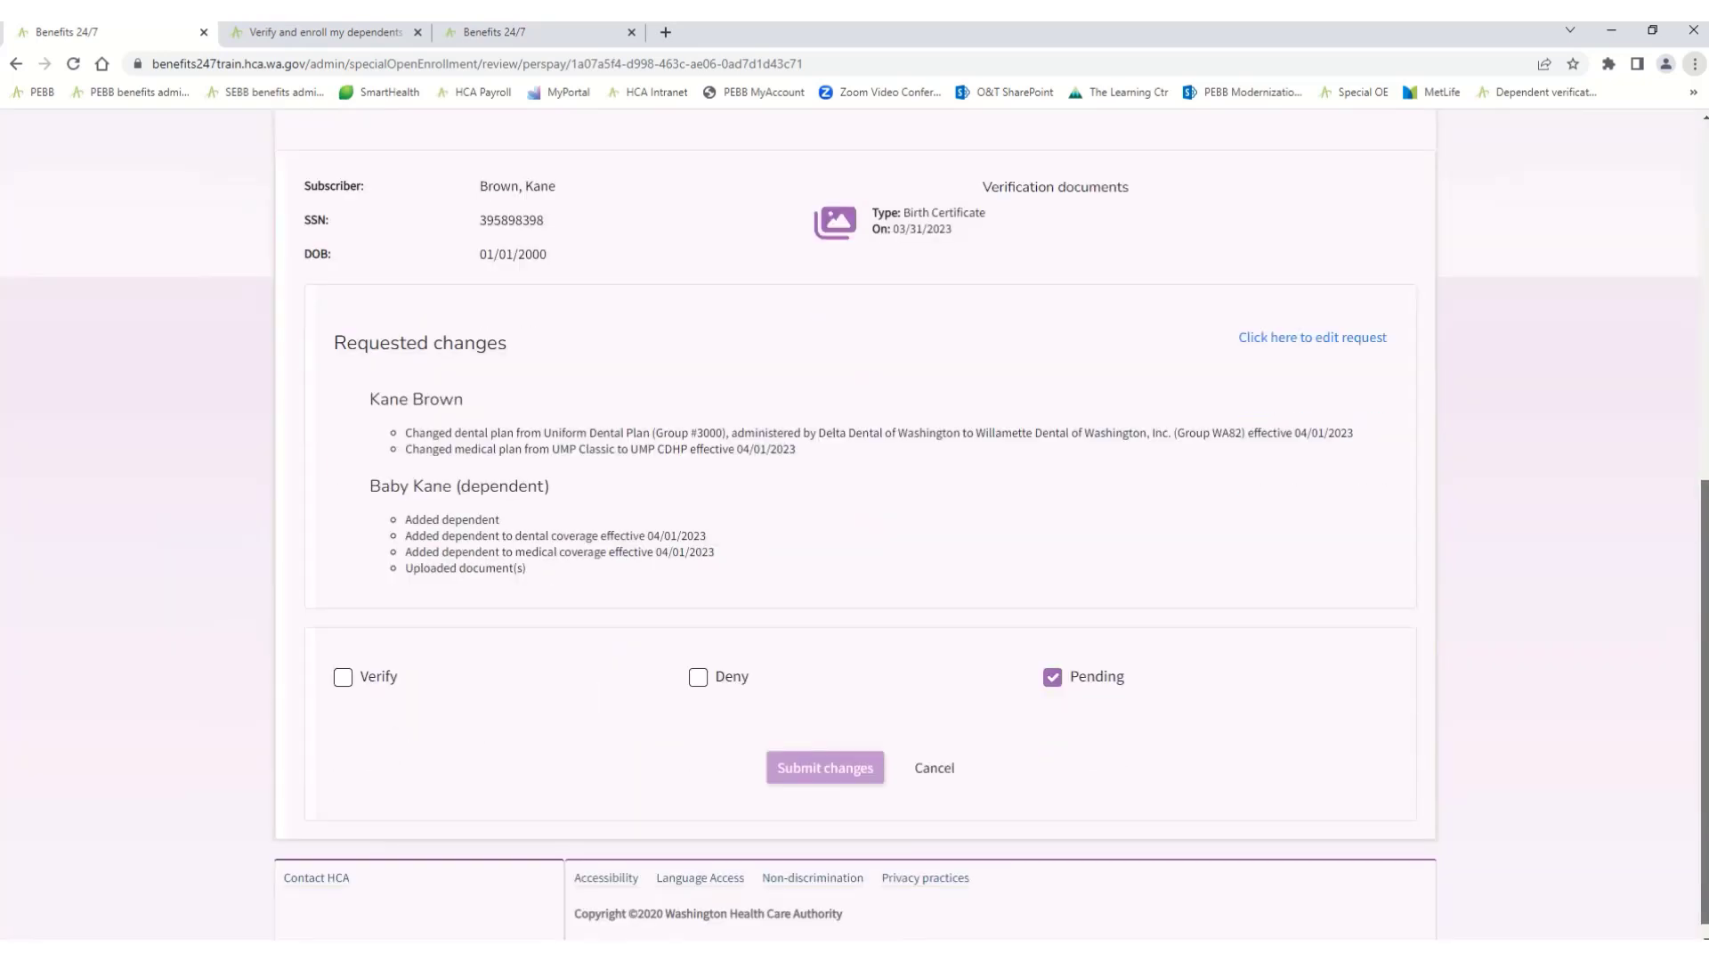
{"action": "left_click_drag", "start_coordinate": [1705, 534], "coordinate": [1705, 544]}
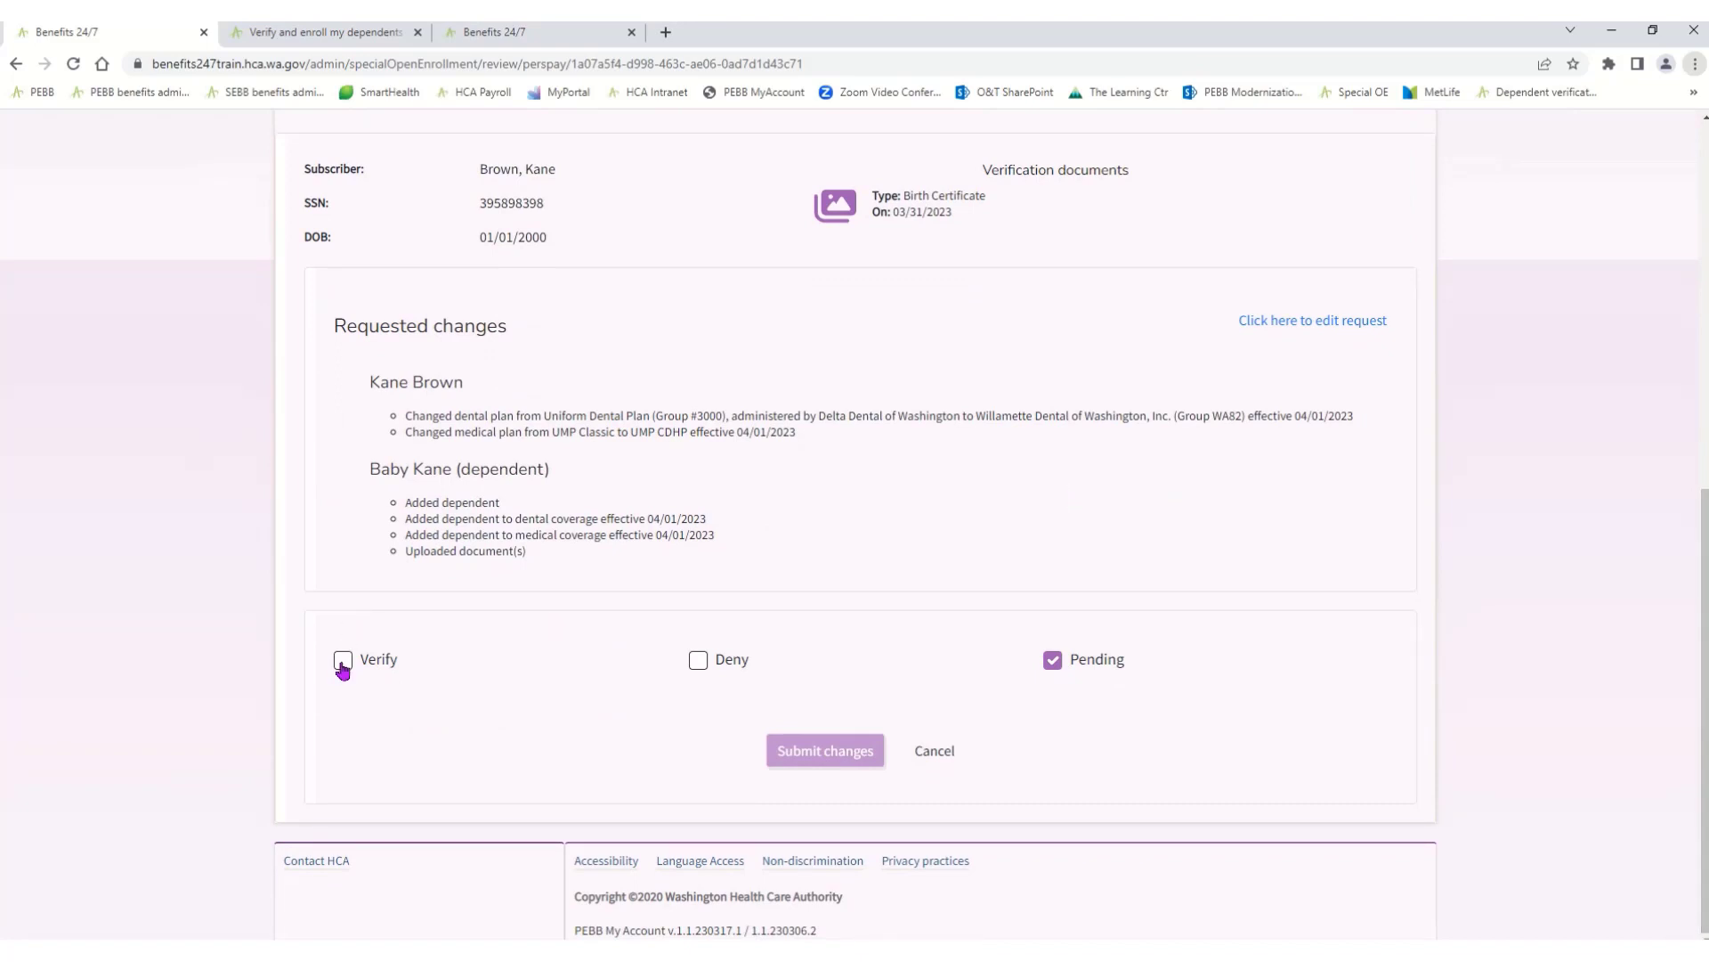
{"action": "left_click", "coordinate": [698, 661]}
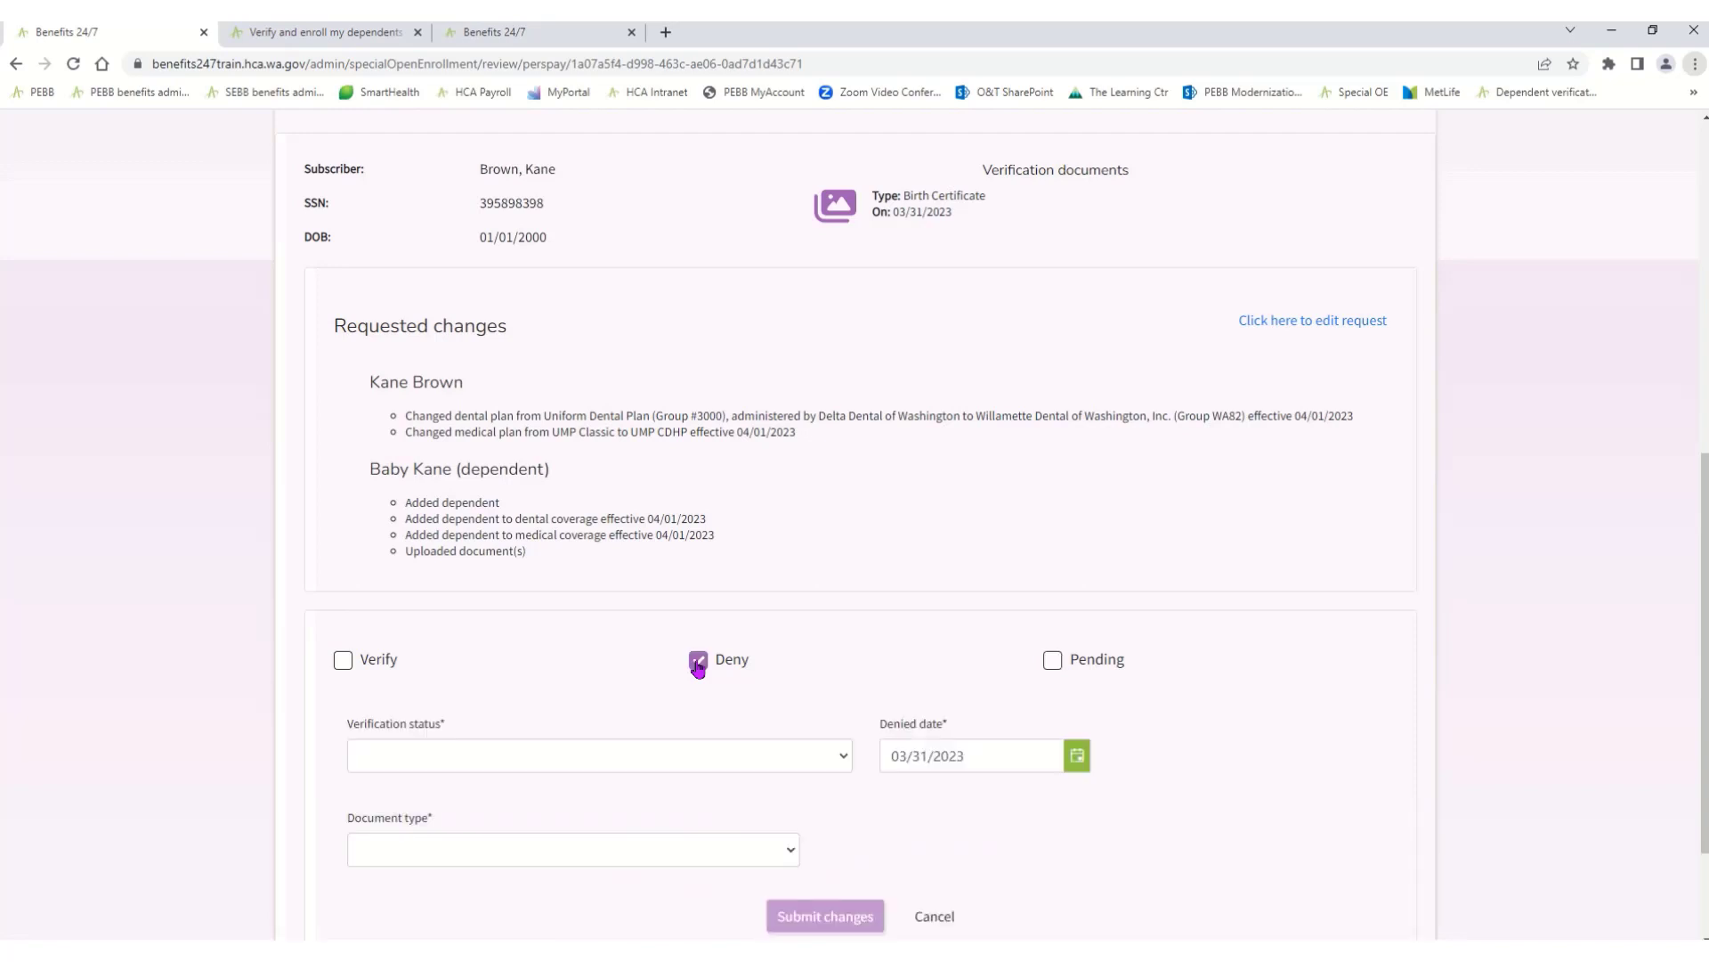
{"action": "left_click", "coordinate": [665, 754]}
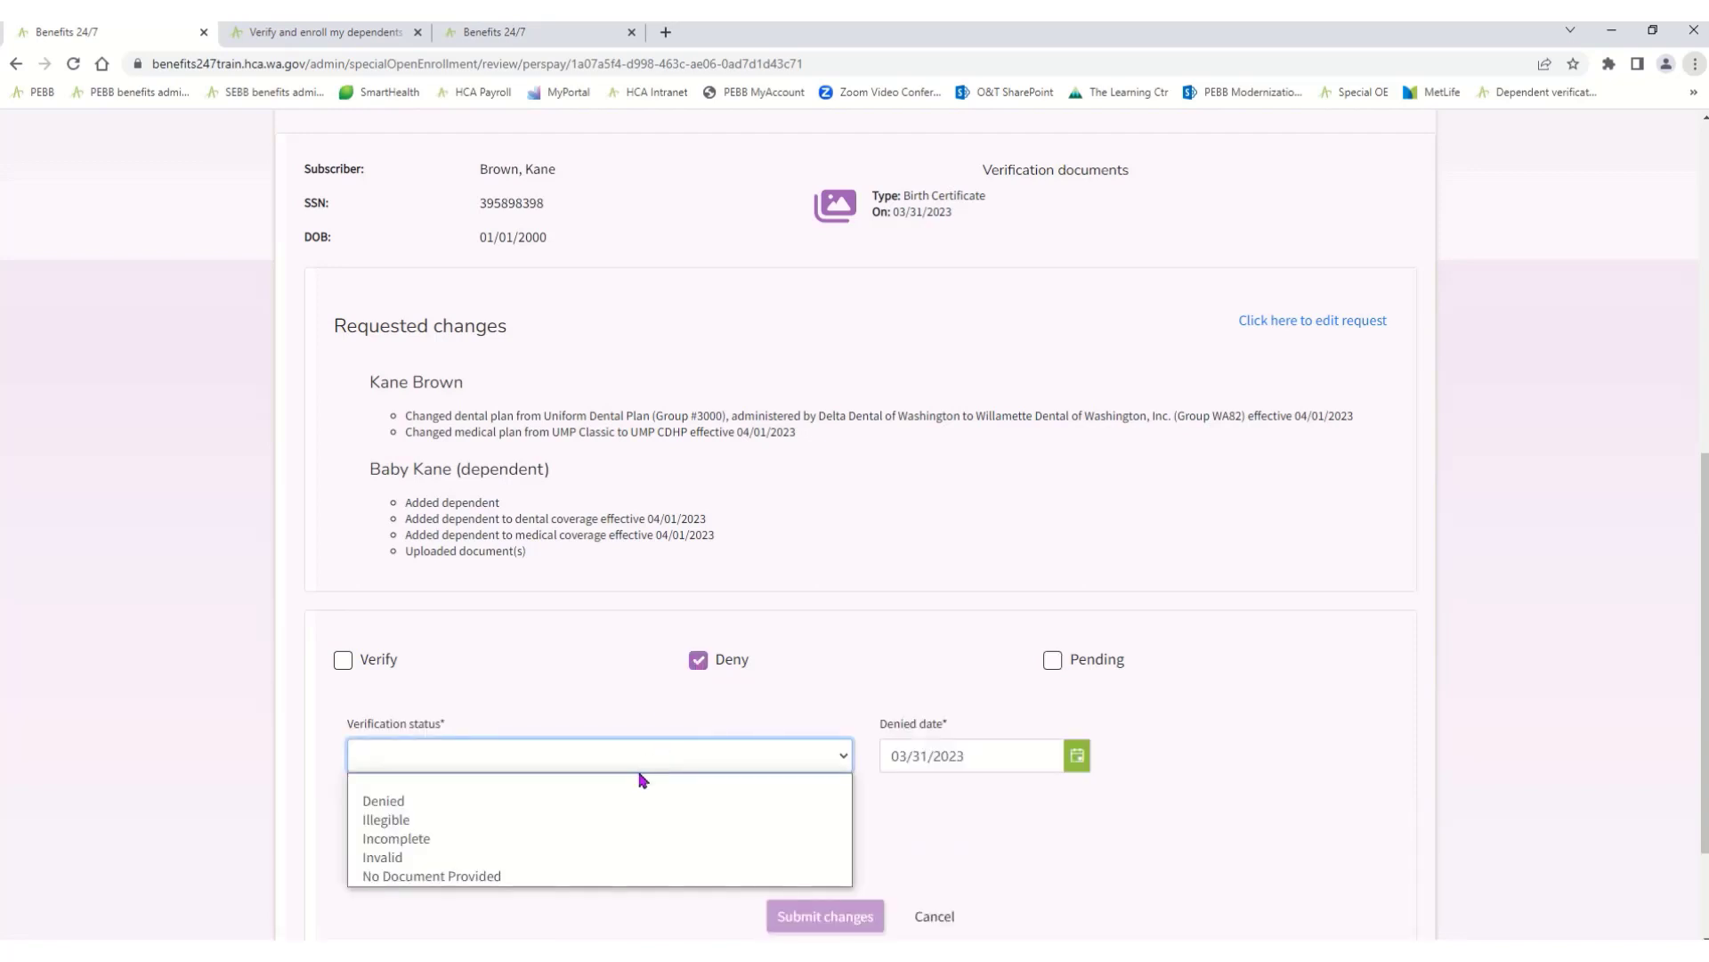
{"action": "left_click", "coordinate": [898, 802]}
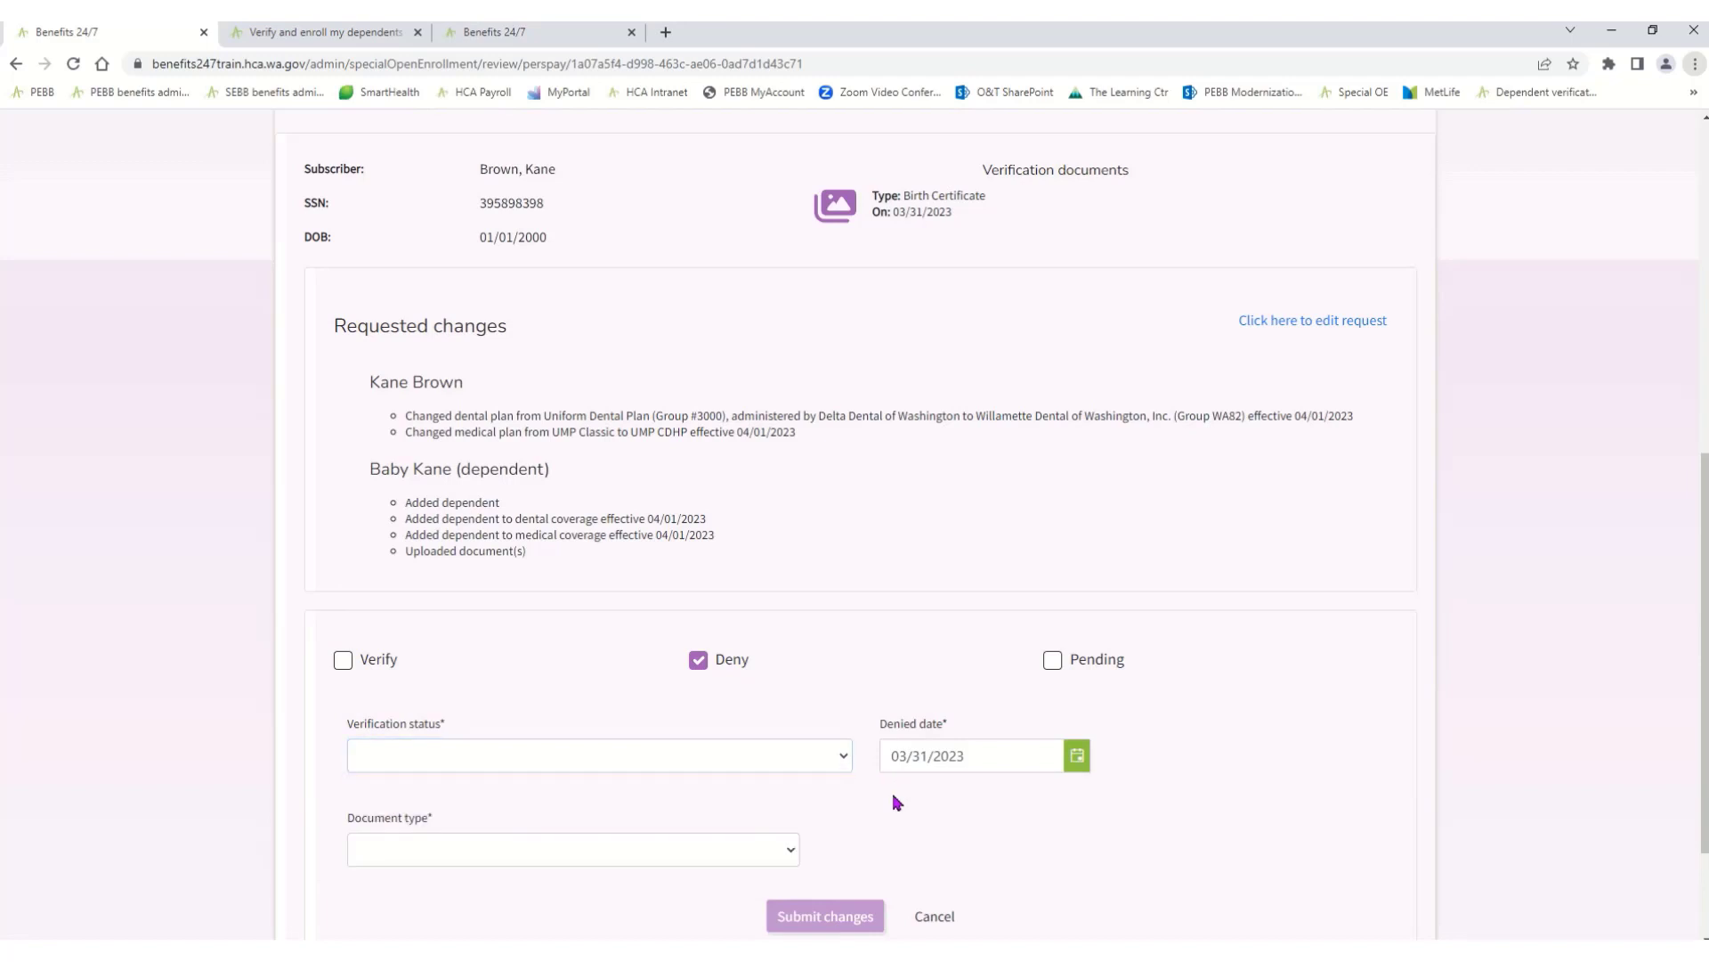
{"action": "left_click", "coordinate": [782, 851]}
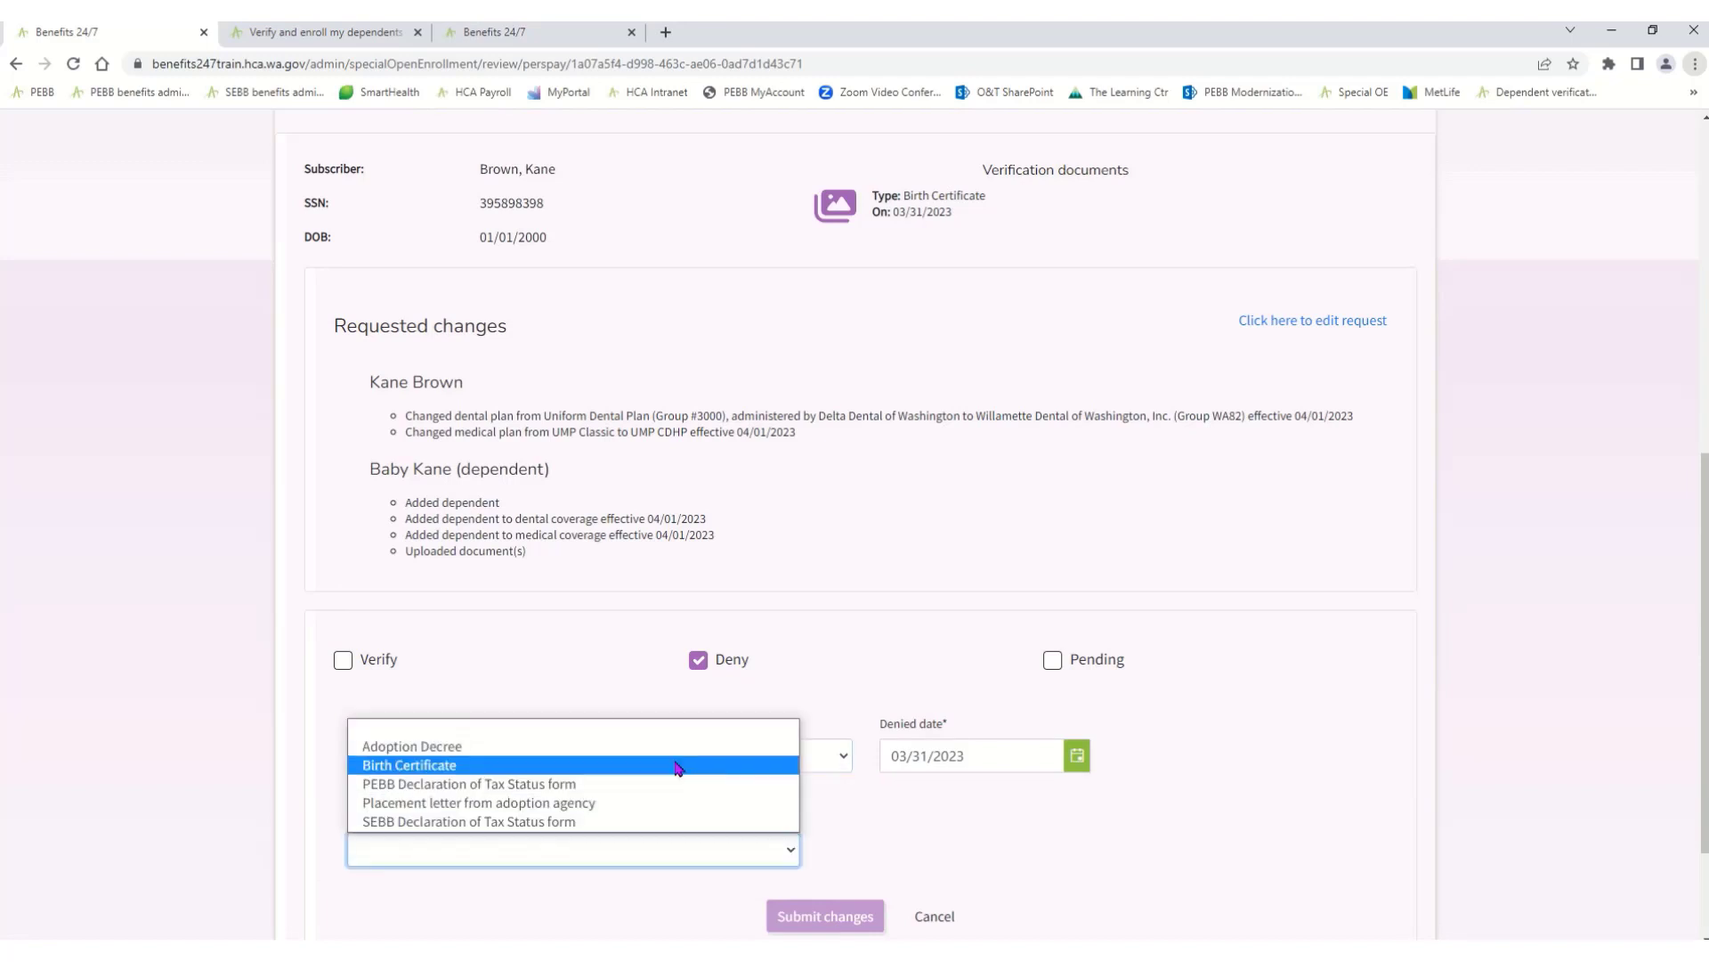
{"action": "left_click", "coordinate": [848, 670]}
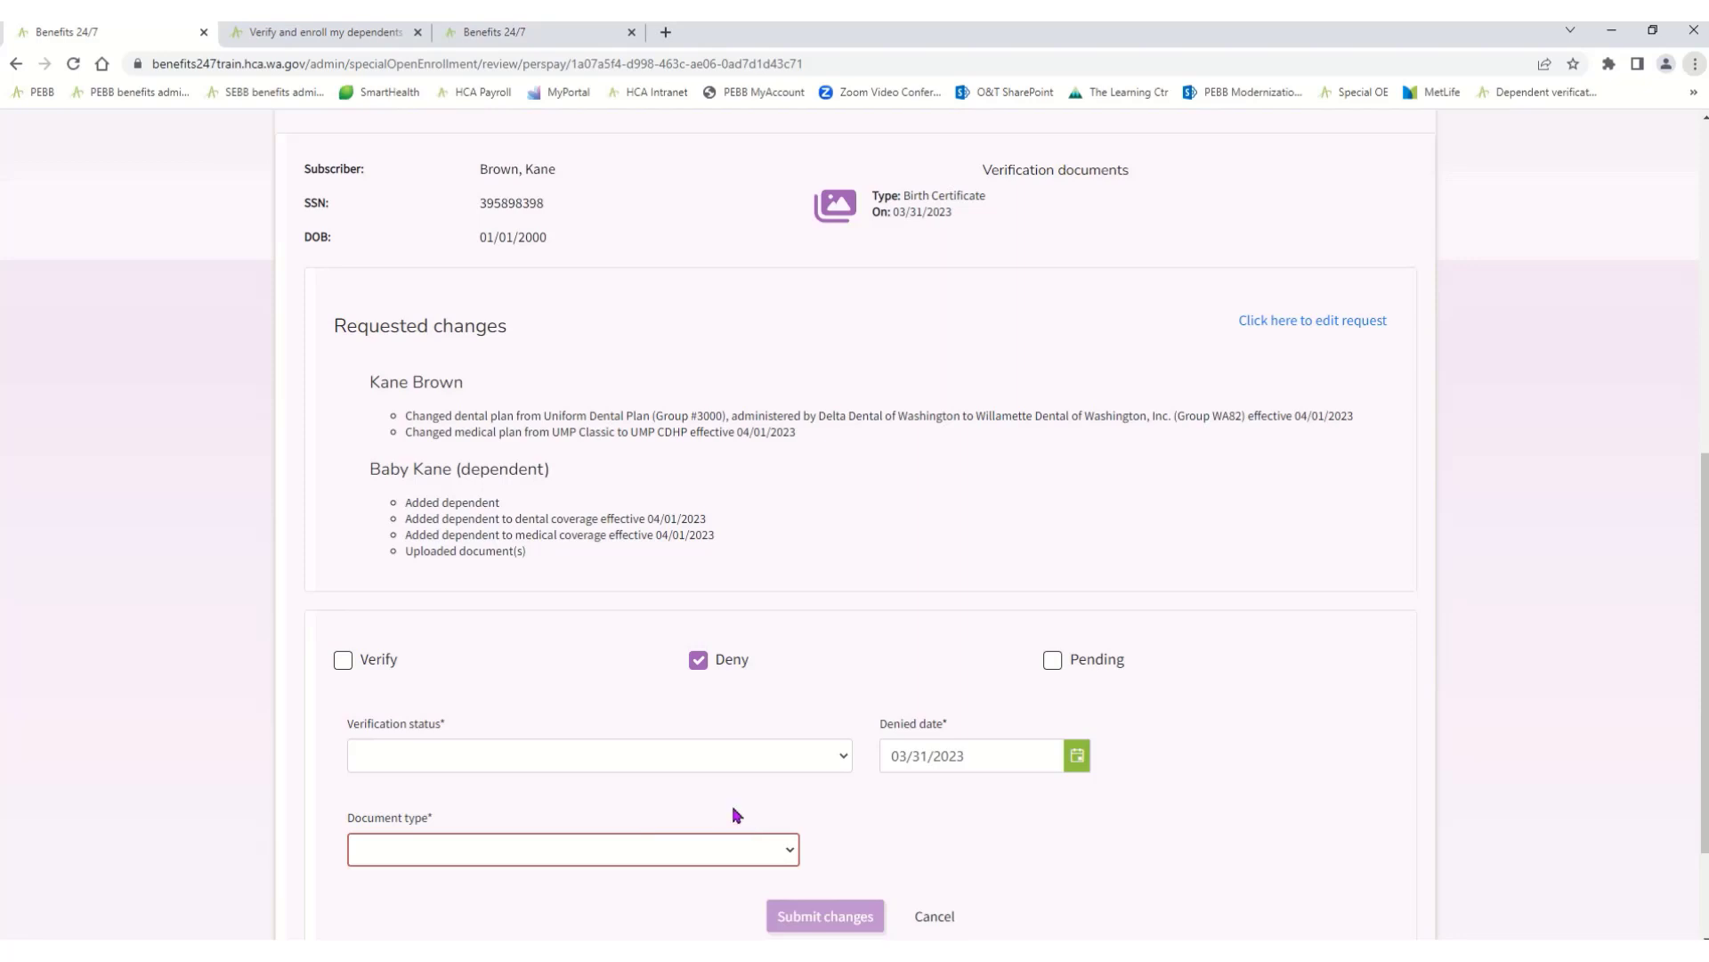
- Verify the special open enrollment request with status Verified and document type Birth Certificate, and submit the changes
{"action": "left_click", "coordinate": [342, 662]}
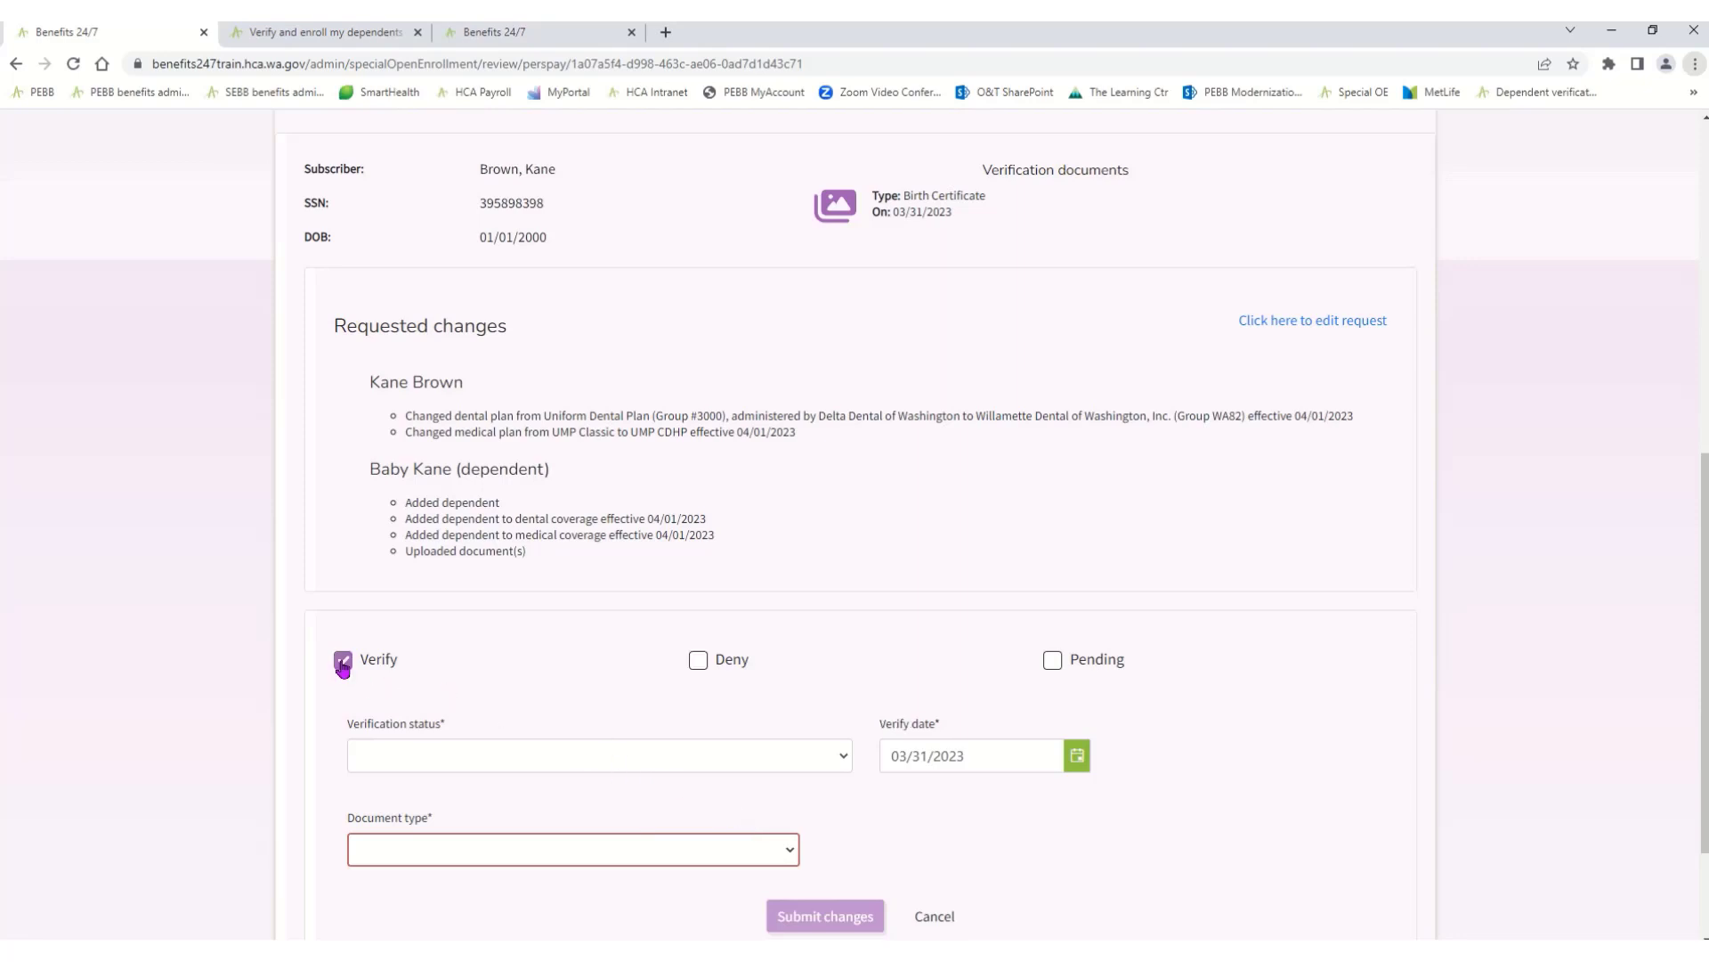
{"action": "left_click", "coordinate": [414, 758]}
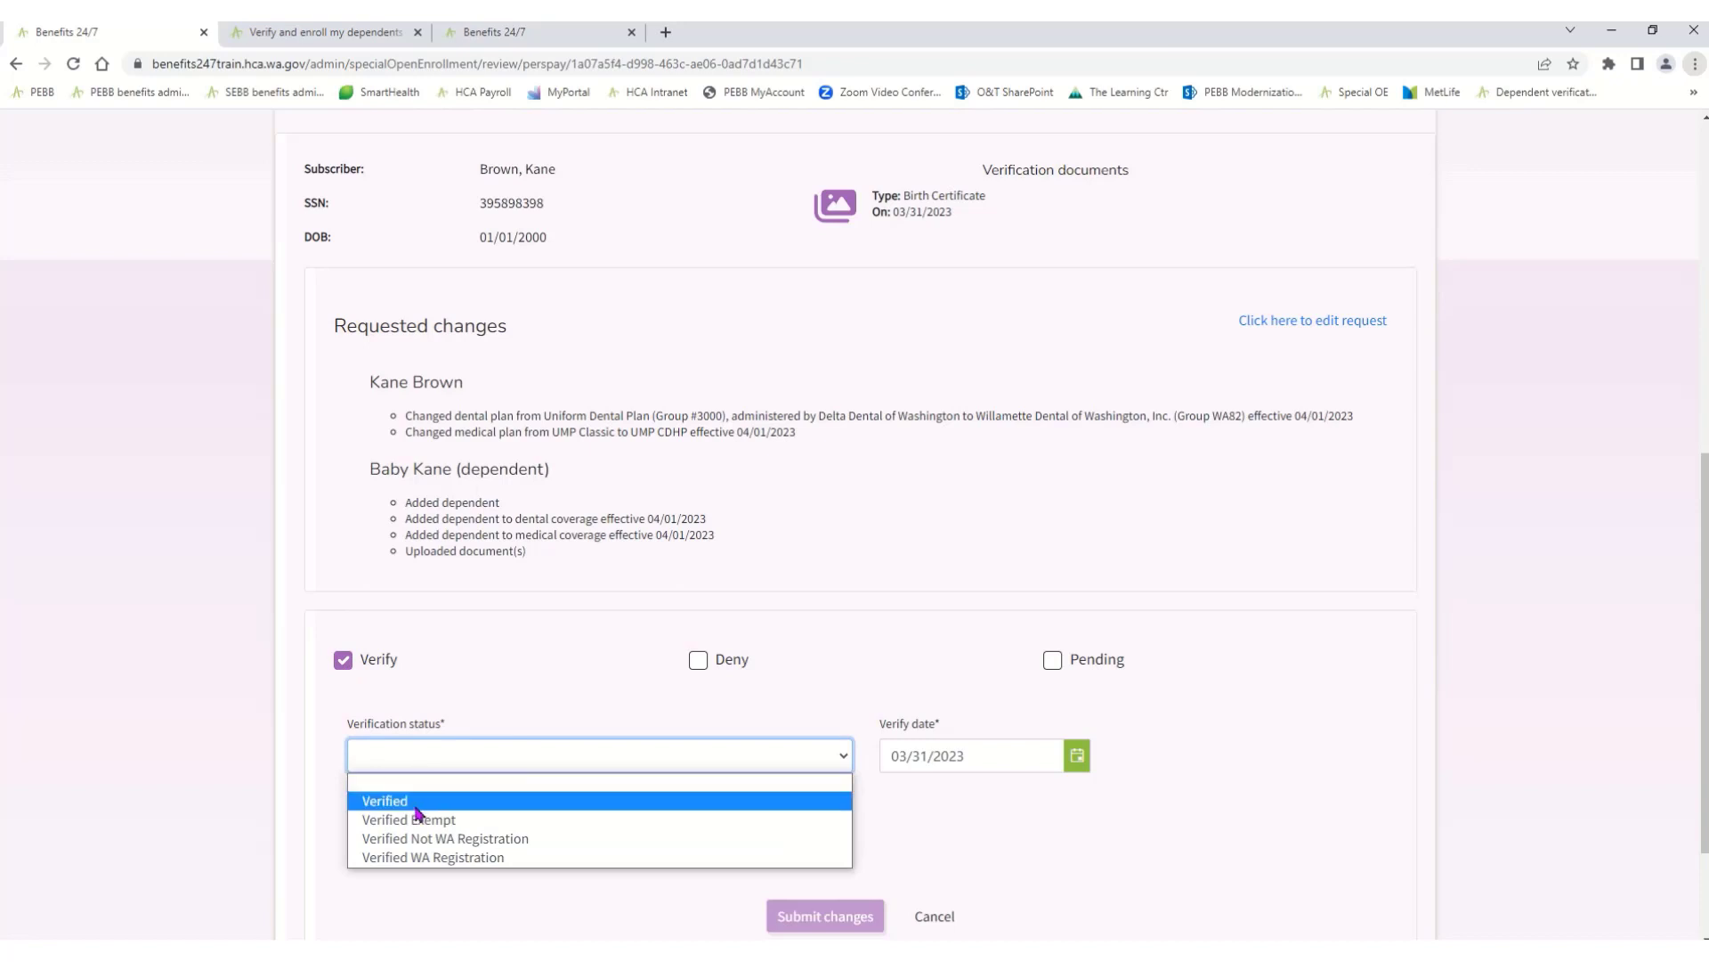
{"action": "left_click", "coordinate": [415, 807]}
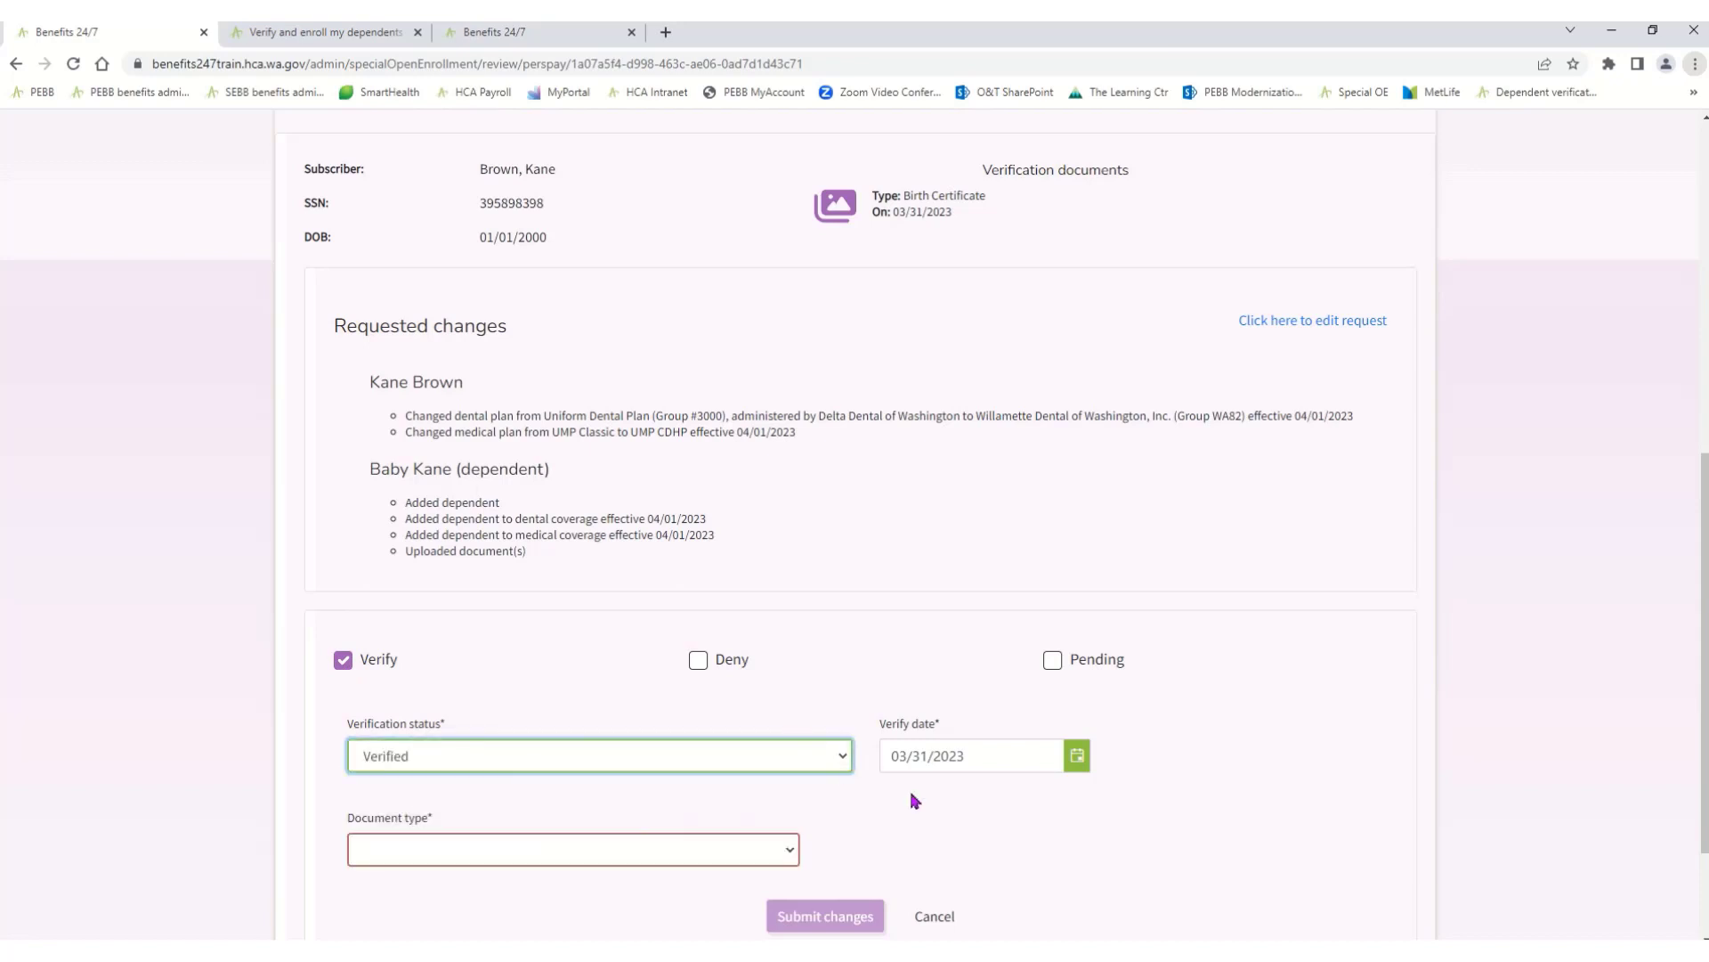
{"action": "left_click", "coordinate": [788, 853]}
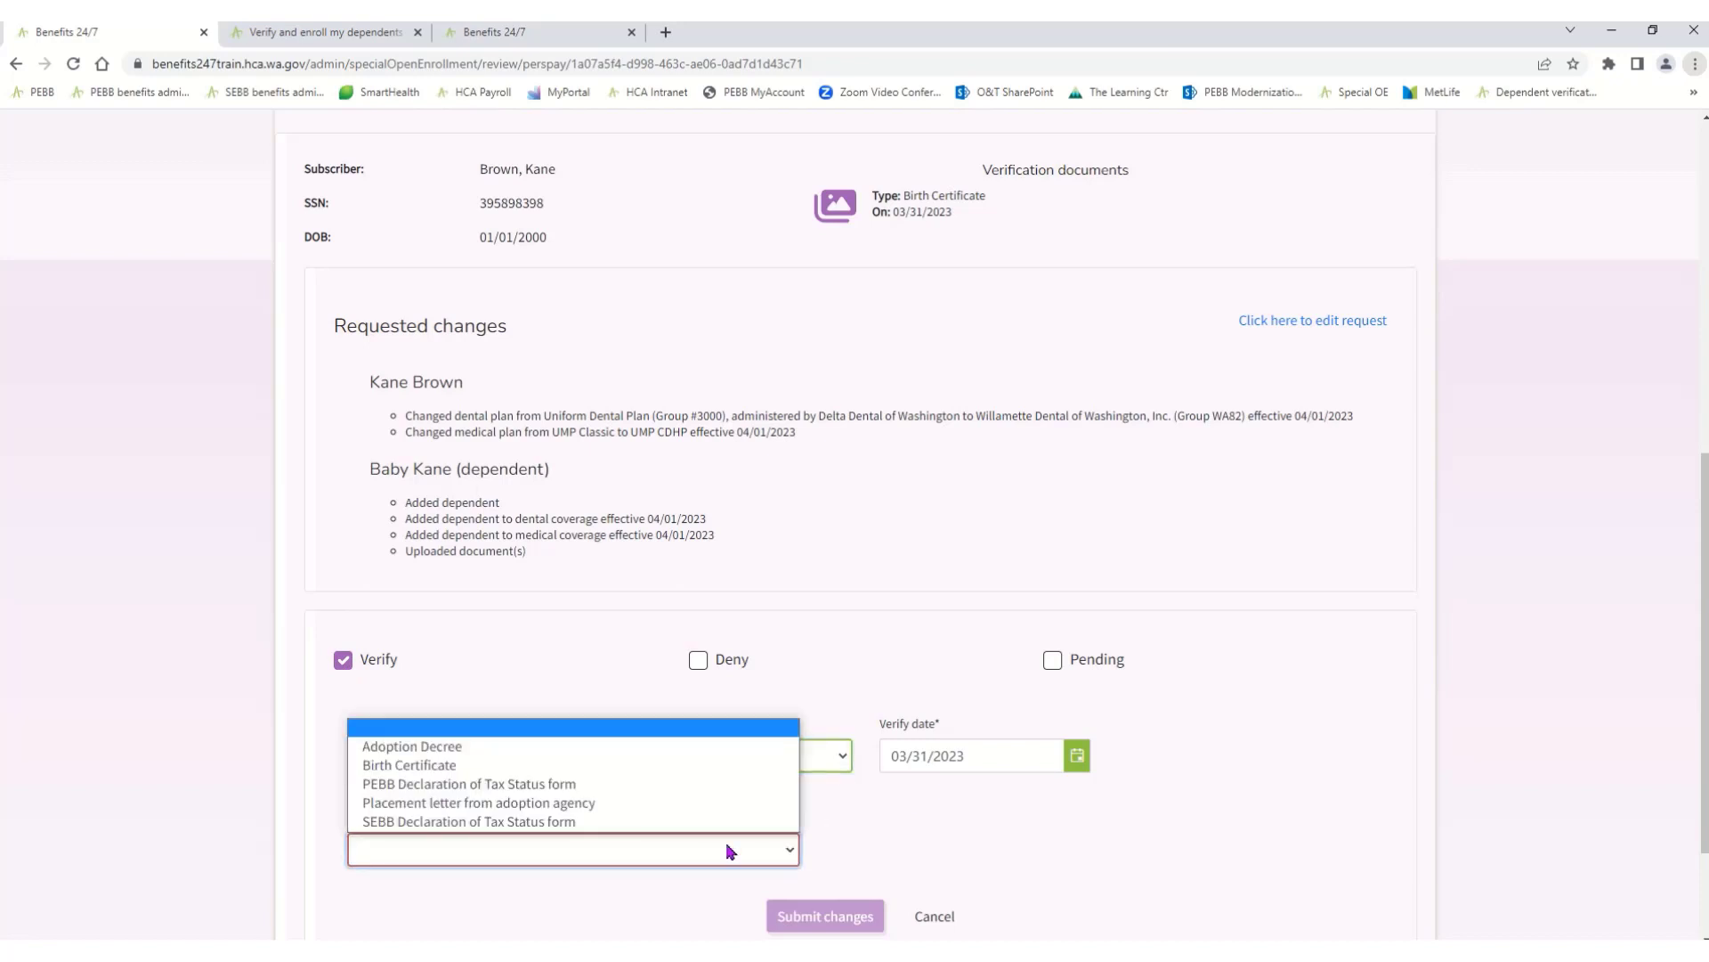
{"action": "left_click", "coordinate": [608, 768]}
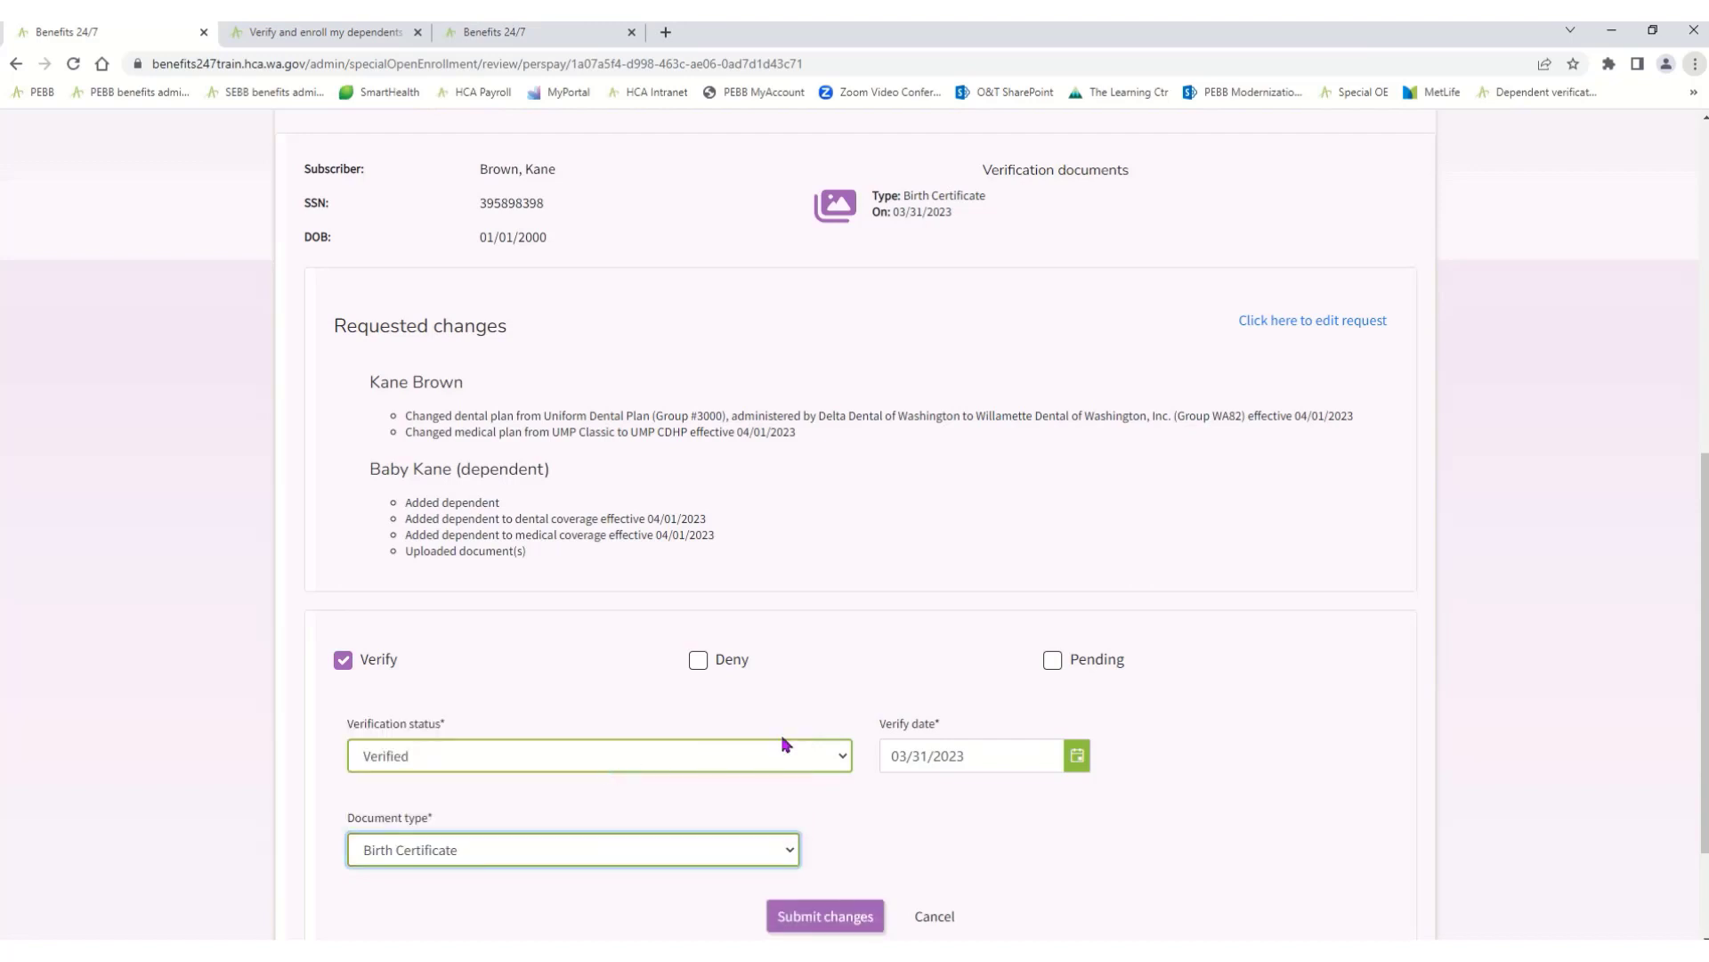
{"action": "left_click", "coordinate": [844, 922]}
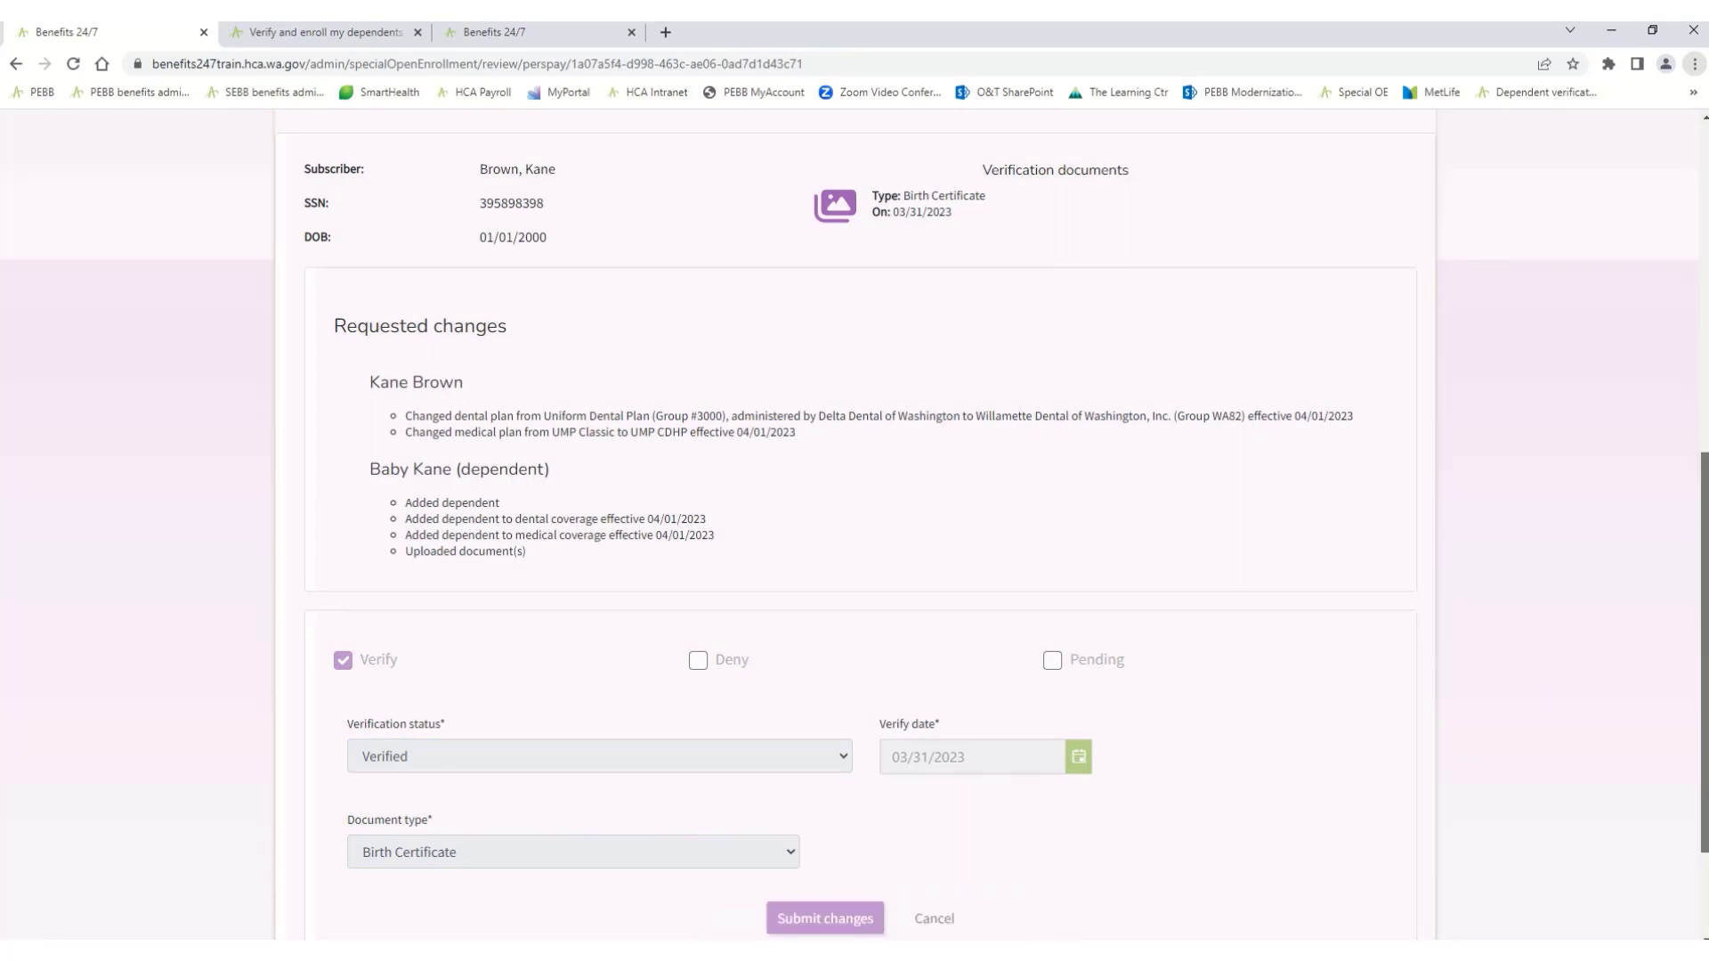
- Return to the Admin Dashboard and open the Dependent Verification requests
{"action": "left_click_drag", "start_coordinate": [1705, 639], "coordinate": [1706, 325]}
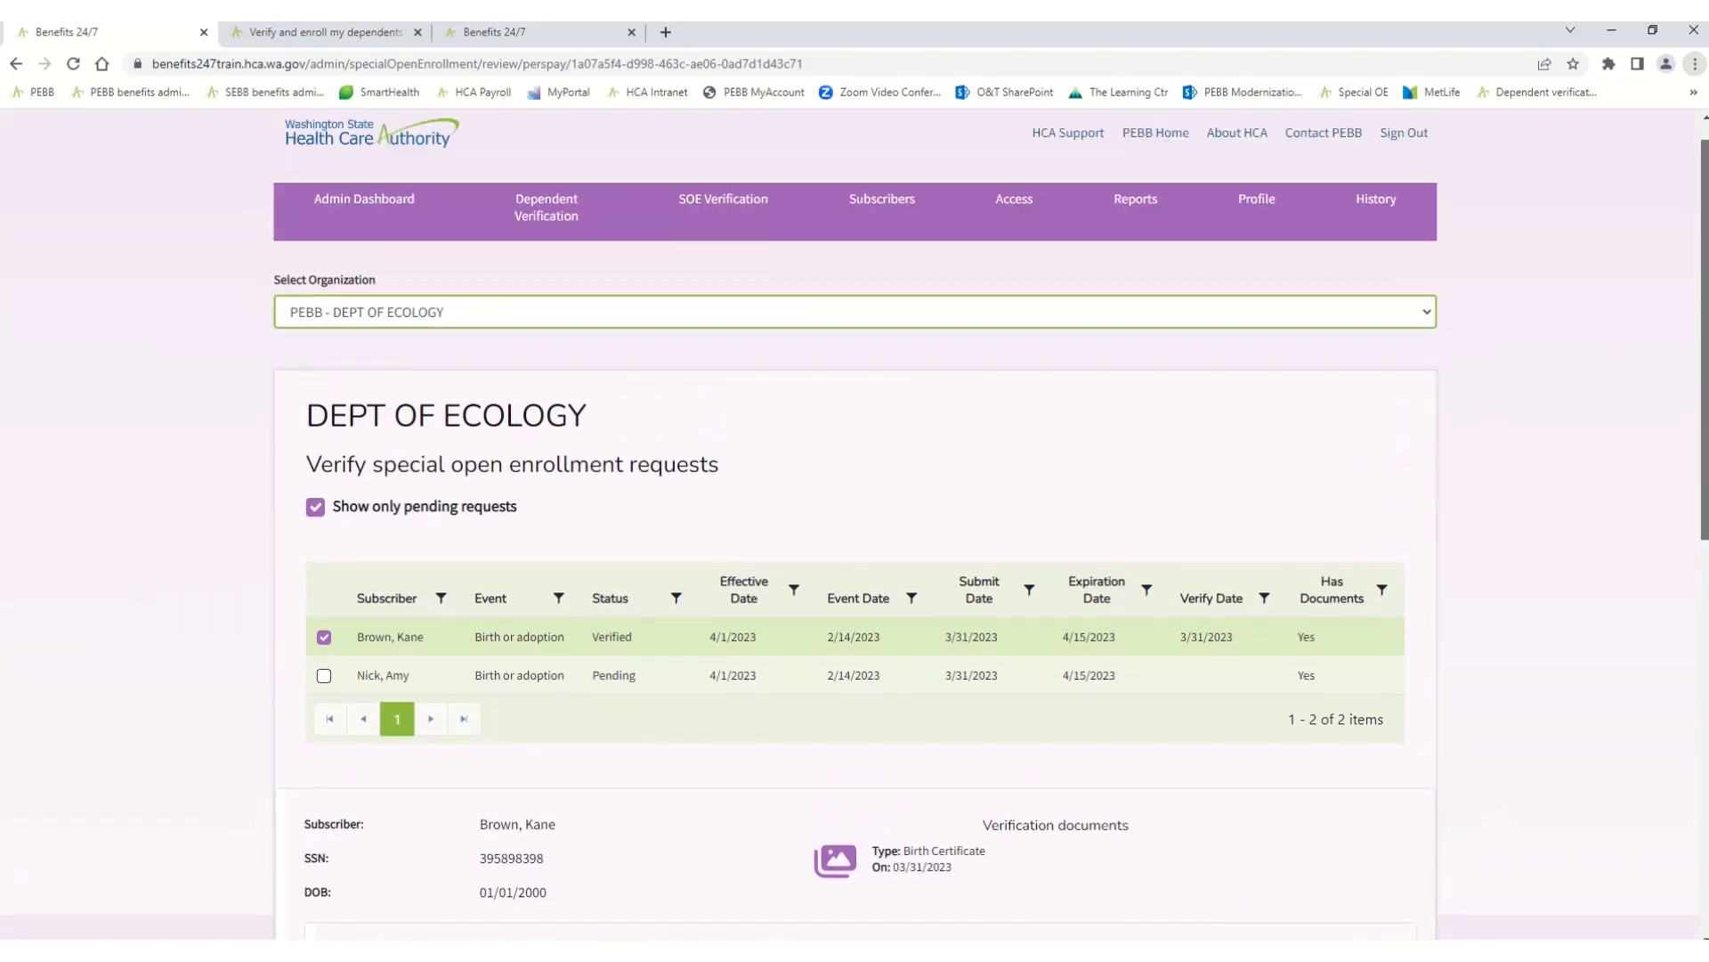
{"action": "left_click", "coordinate": [358, 208]}
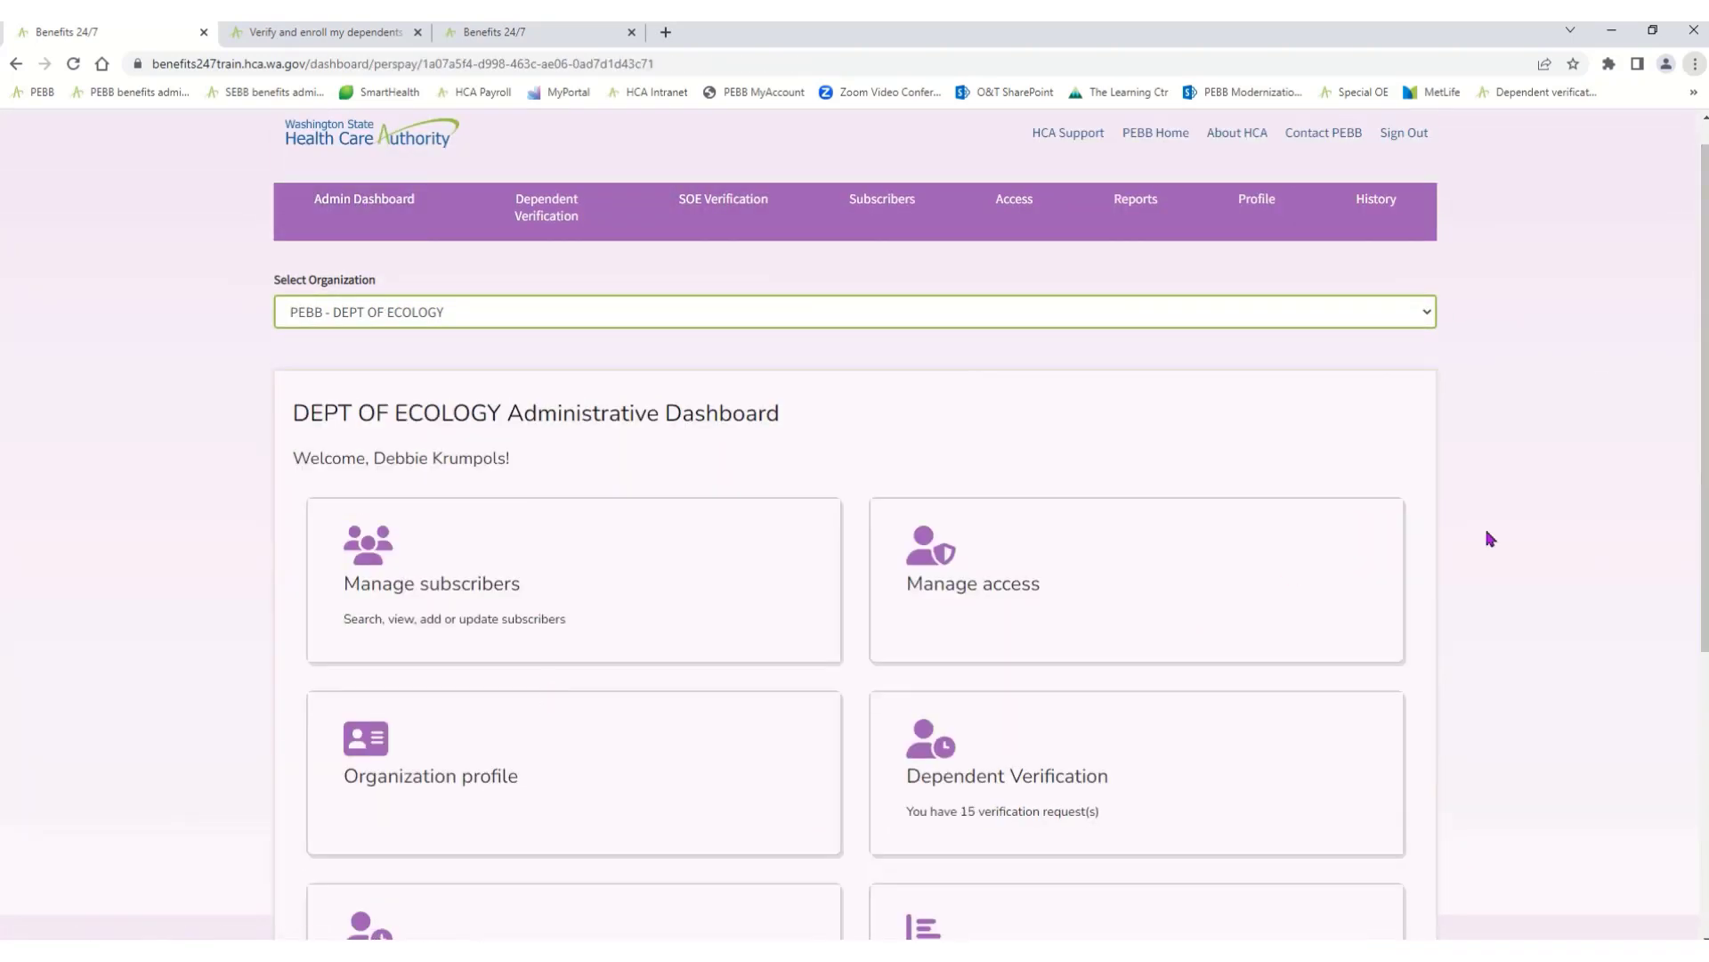
{"action": "left_click_drag", "start_coordinate": [1703, 577], "coordinate": [1703, 699]}
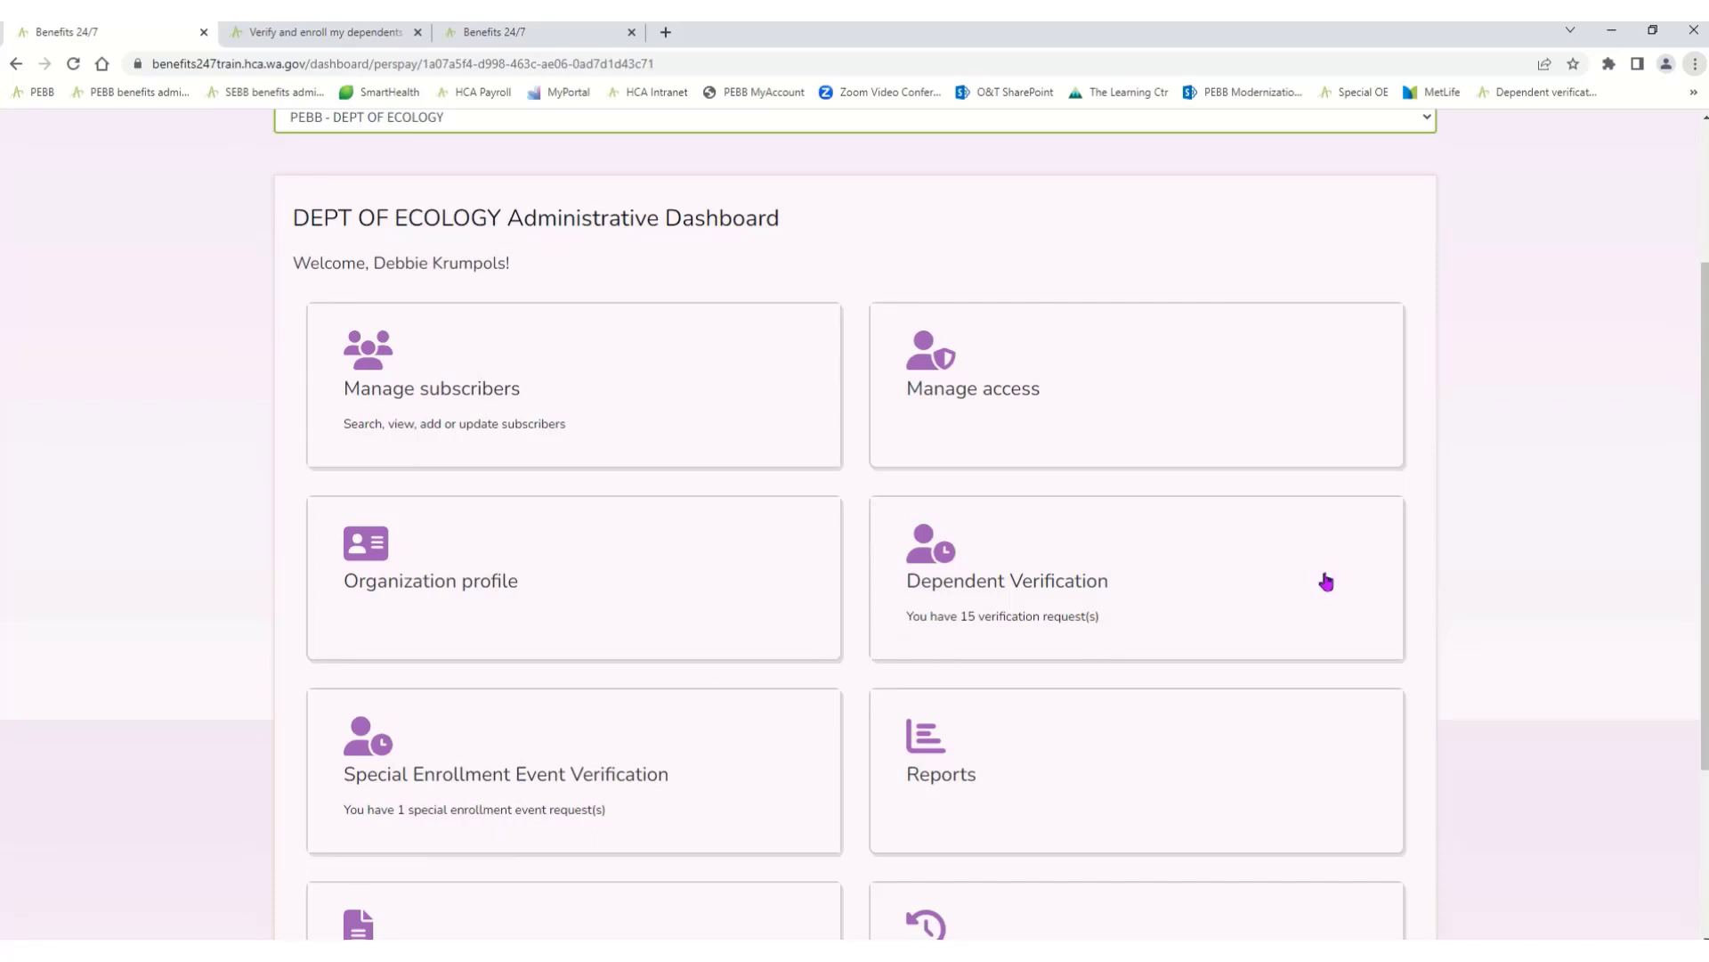
{"action": "left_click", "coordinate": [1013, 629]}
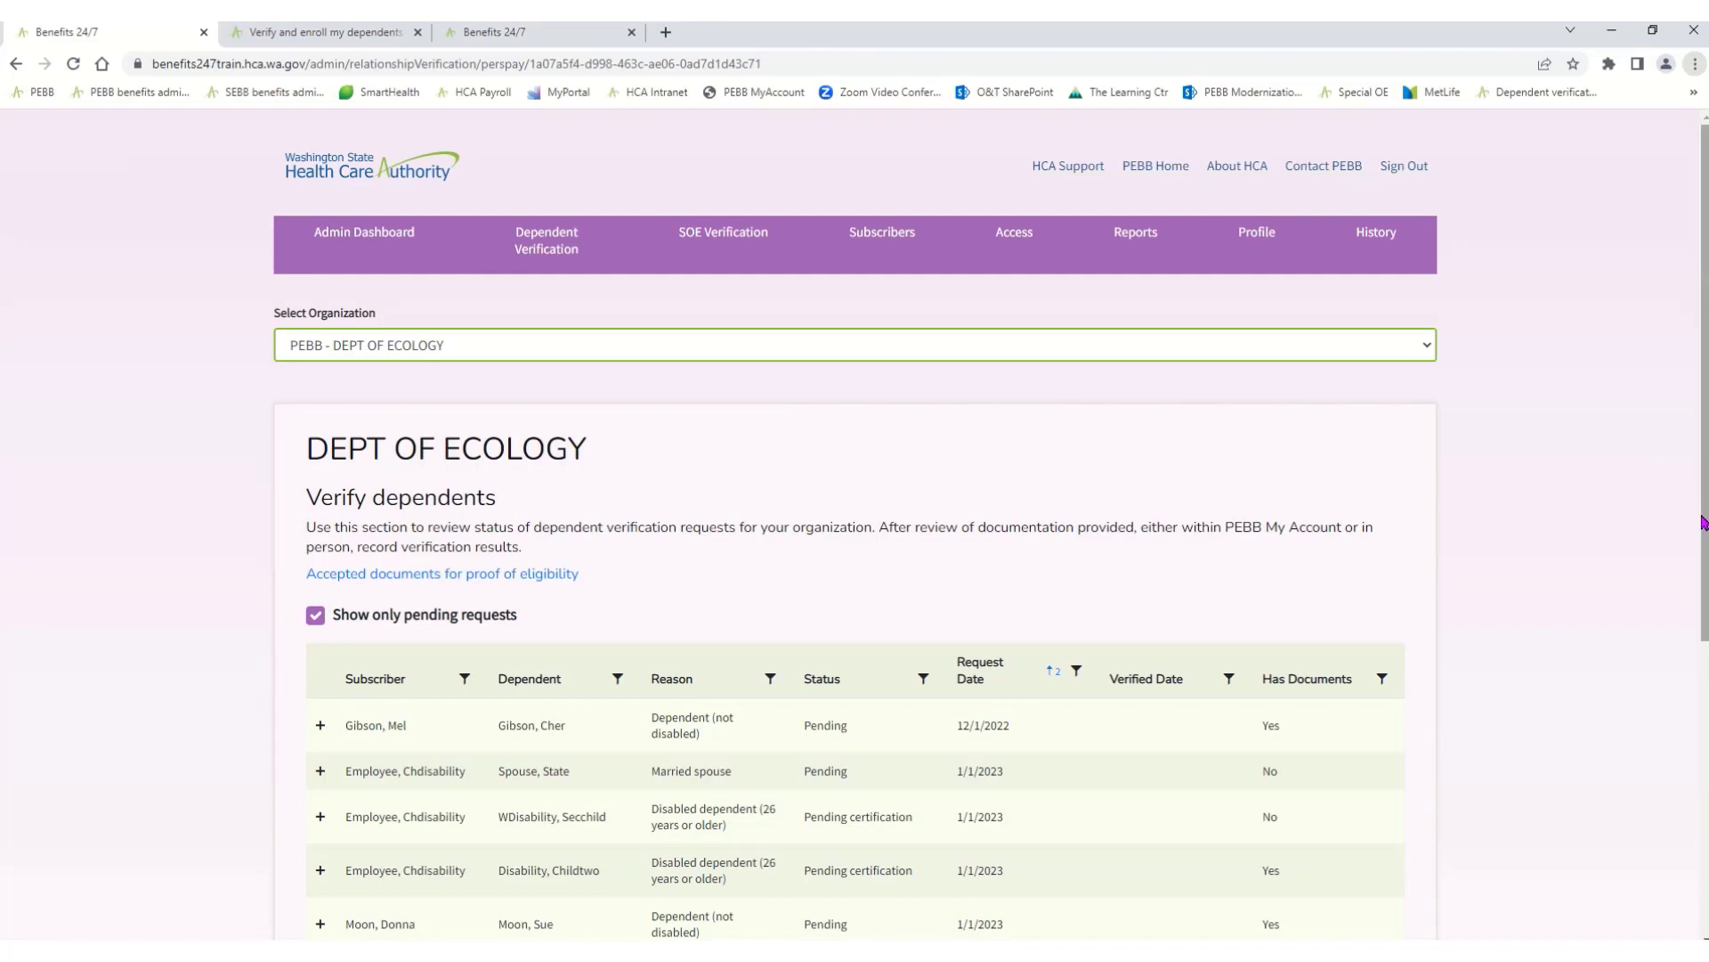
- Filter the pending dependent verification requests to subscribers whose name contains the subscriber's last name
{"action": "left_click_drag", "start_coordinate": [1703, 523], "coordinate": [1703, 722]}
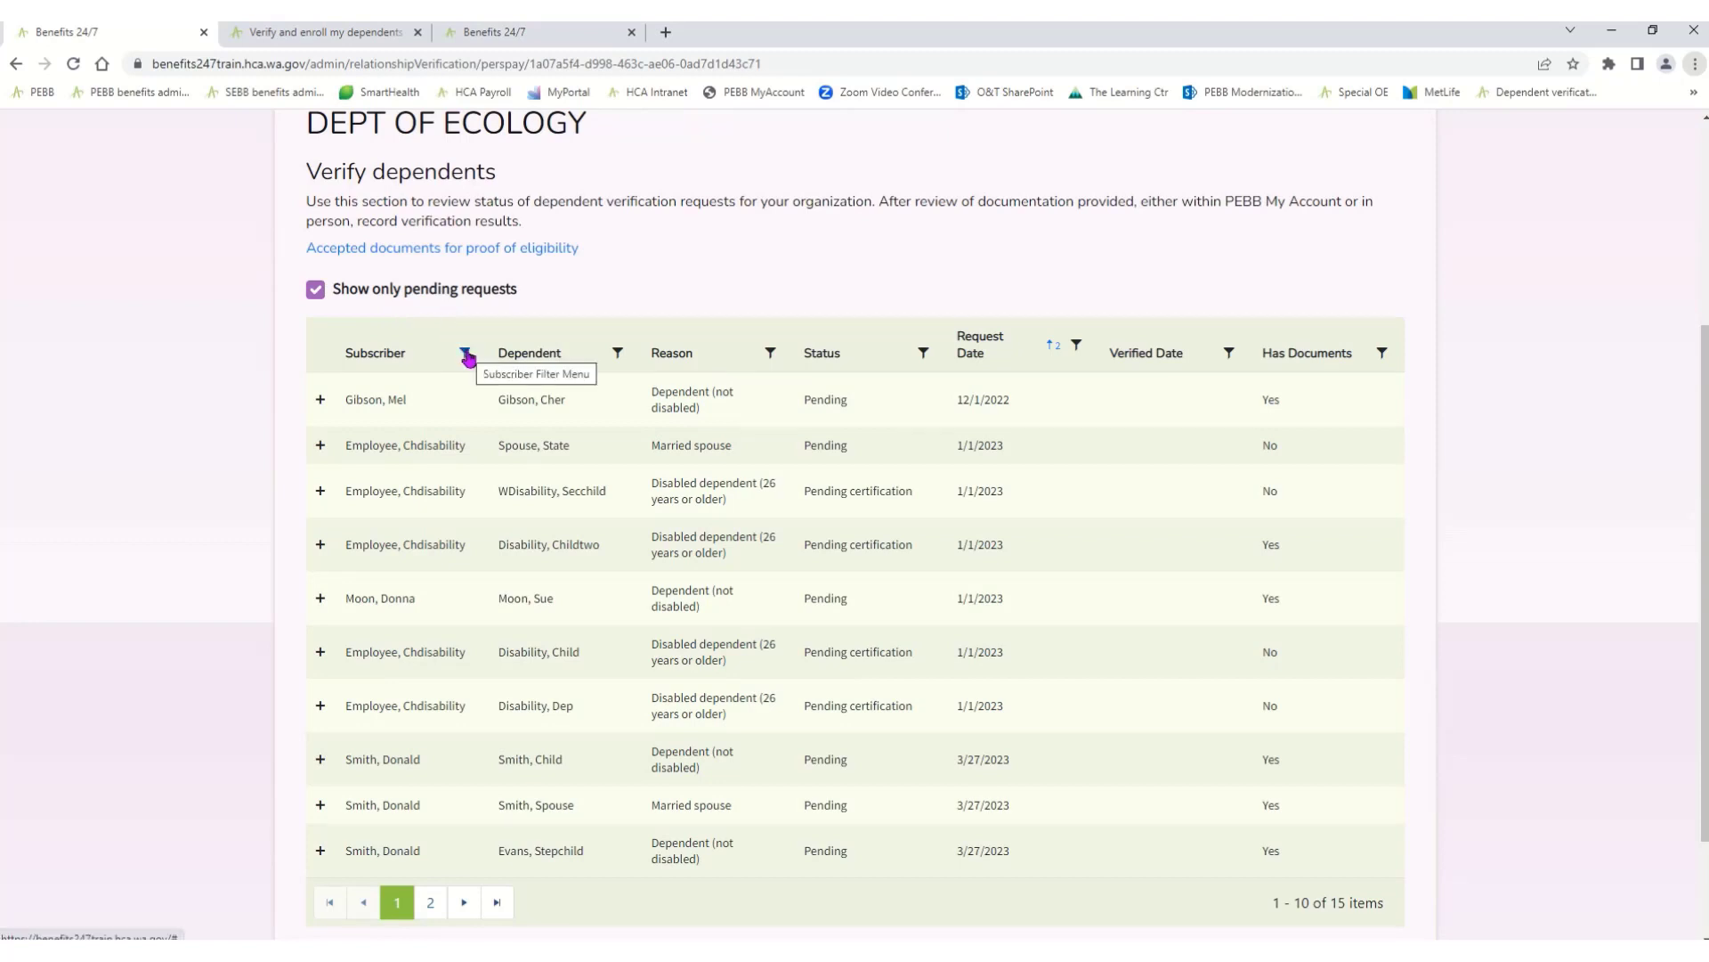
{"action": "left_click", "coordinate": [466, 354]}
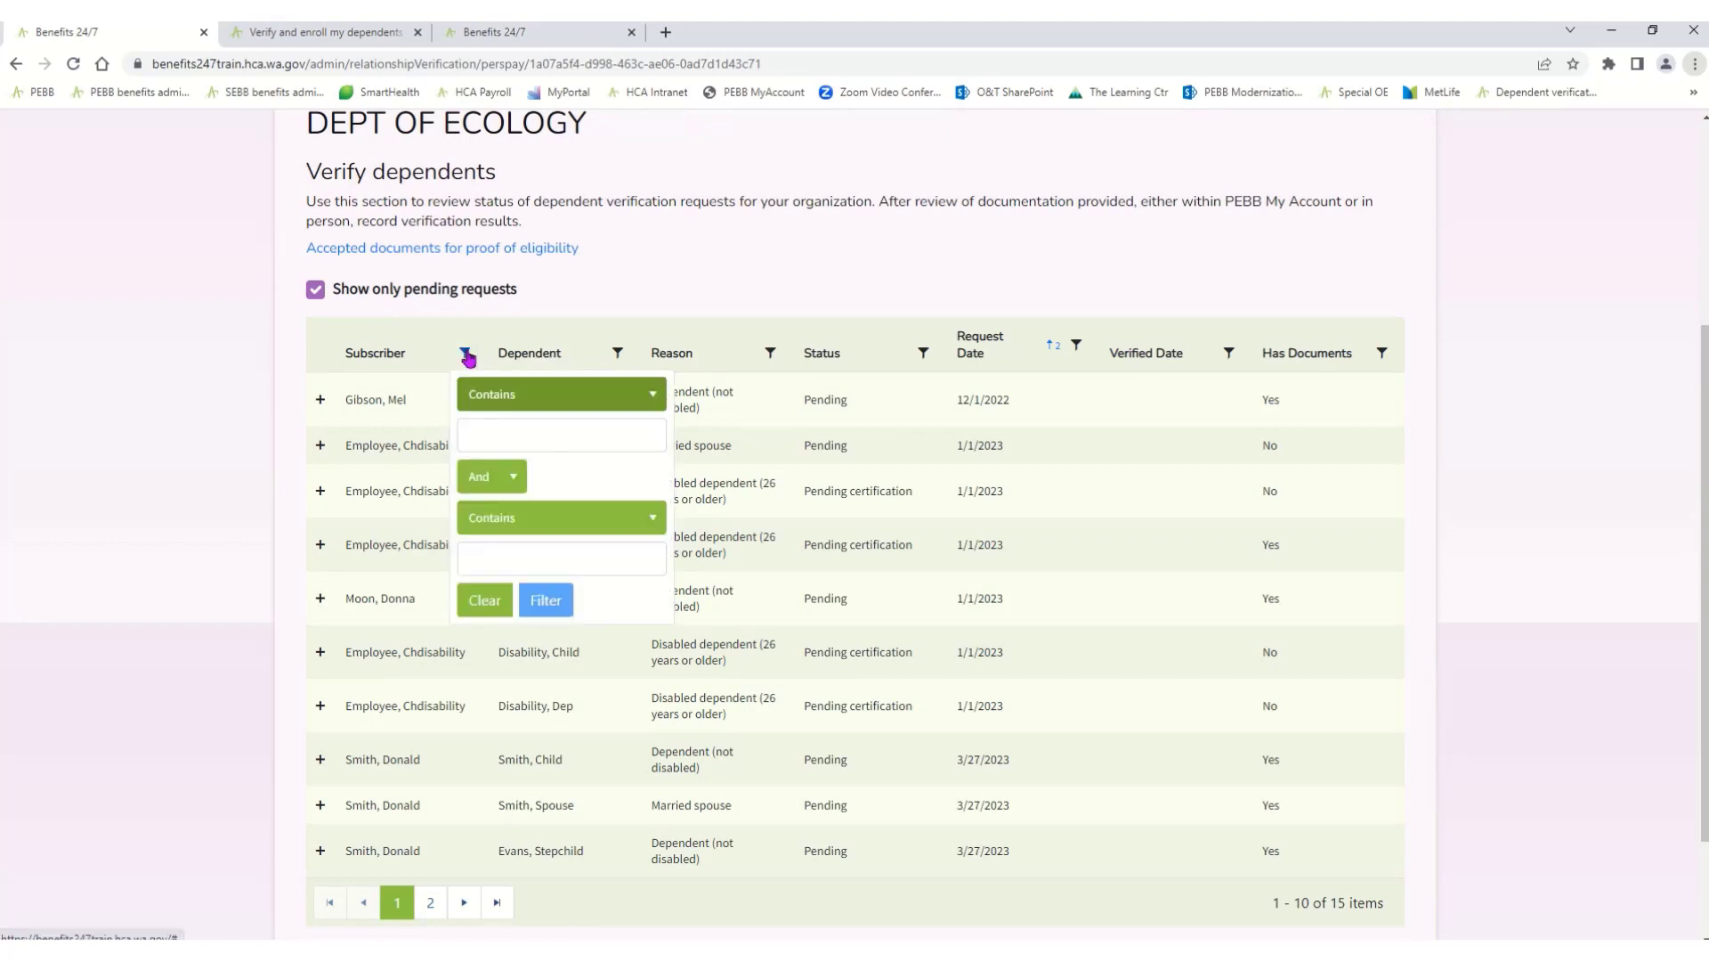
{"action": "left_click", "coordinate": [503, 430]}
{"action": "type", "text": "brown"}
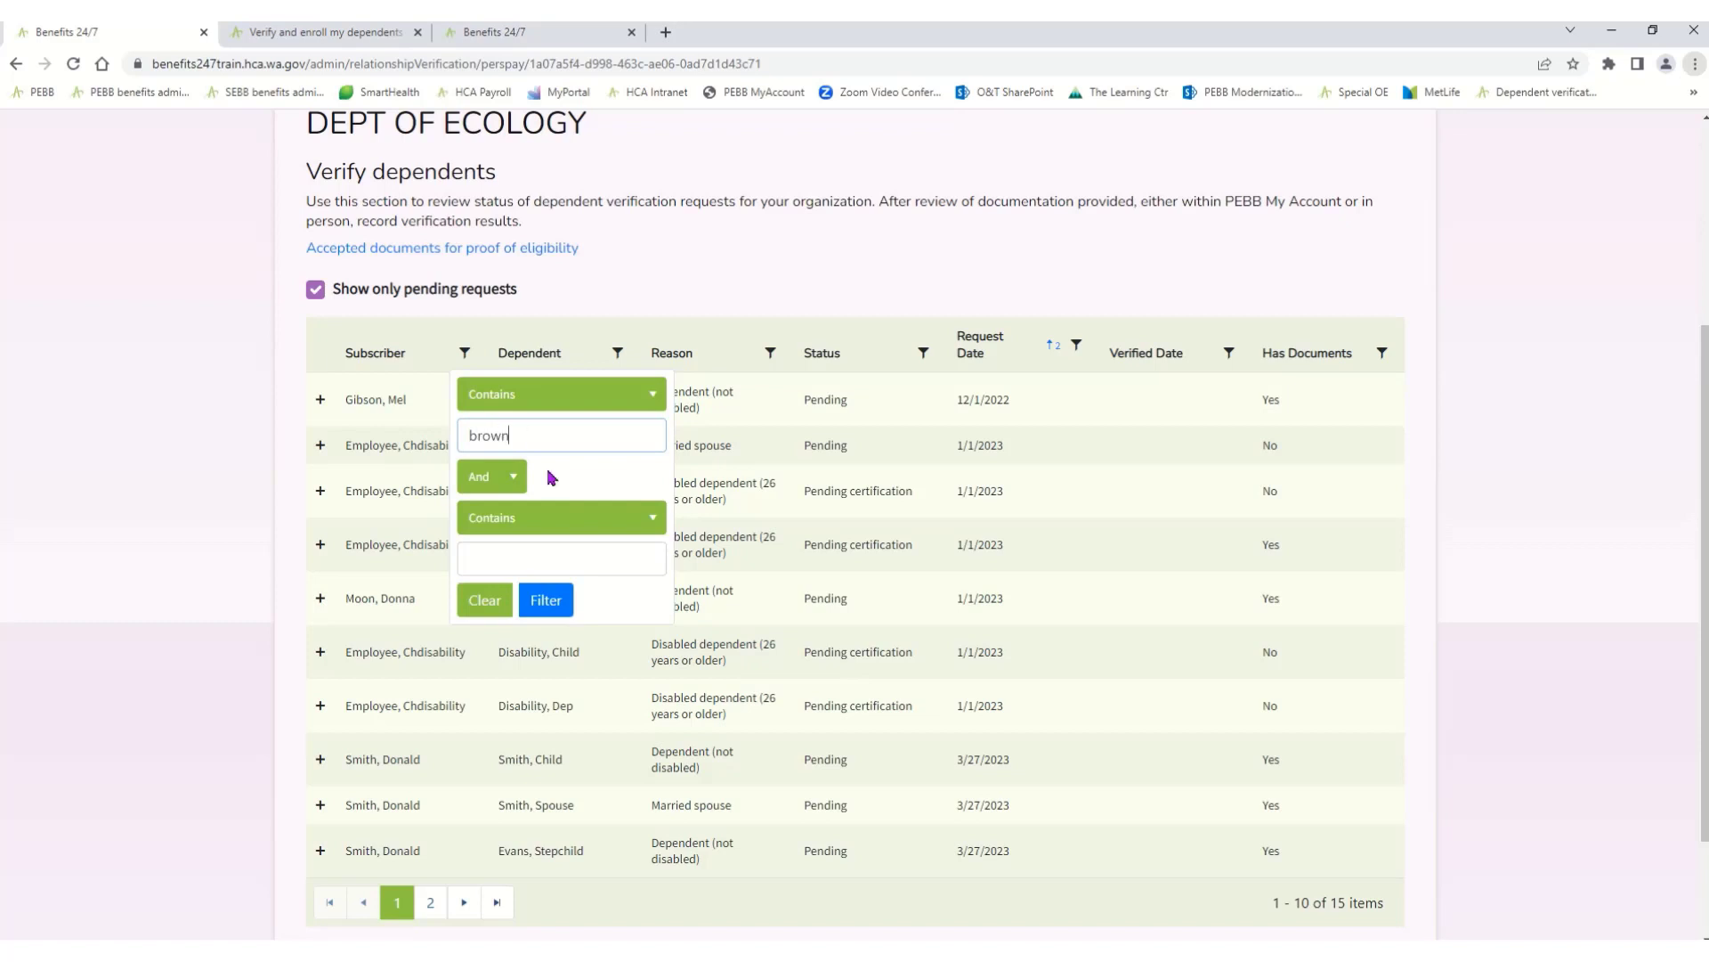
{"action": "left_click", "coordinate": [547, 603]}
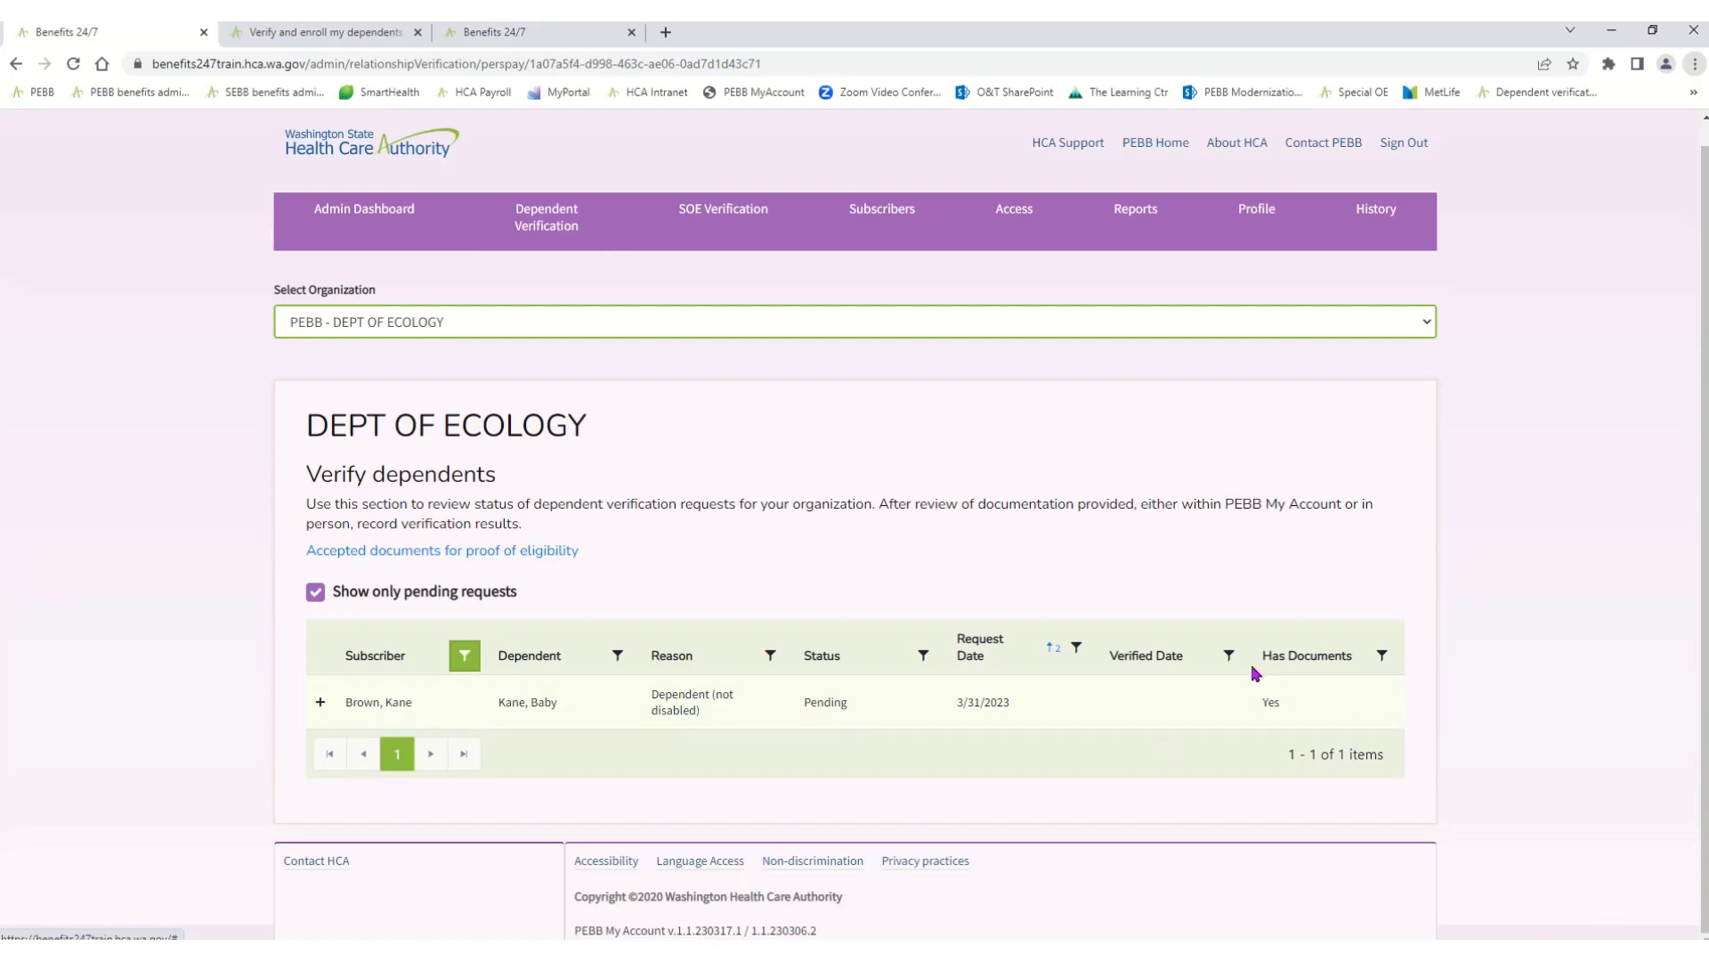
- Expand the filtered subscriber's dependent request and review its details and uploaded birth certificate
{"action": "left_click", "coordinate": [319, 705]}
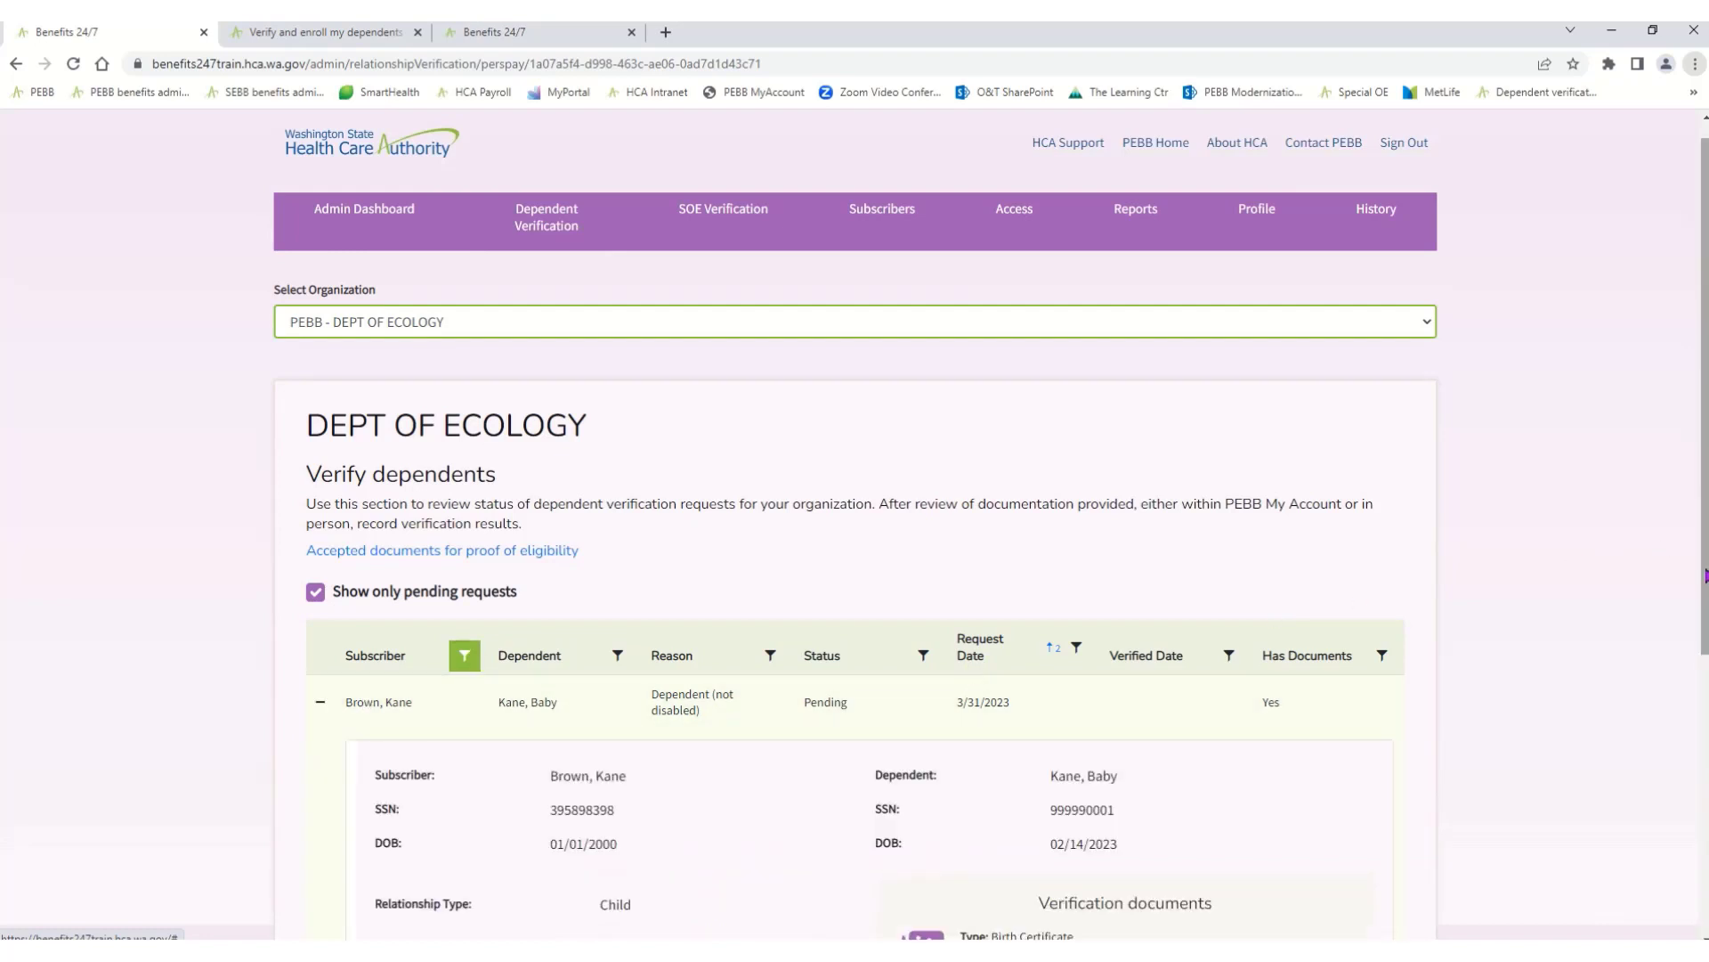
{"action": "scroll", "coordinate": [1705, 574], "scroll_direction": "down", "scroll_amount": 2}
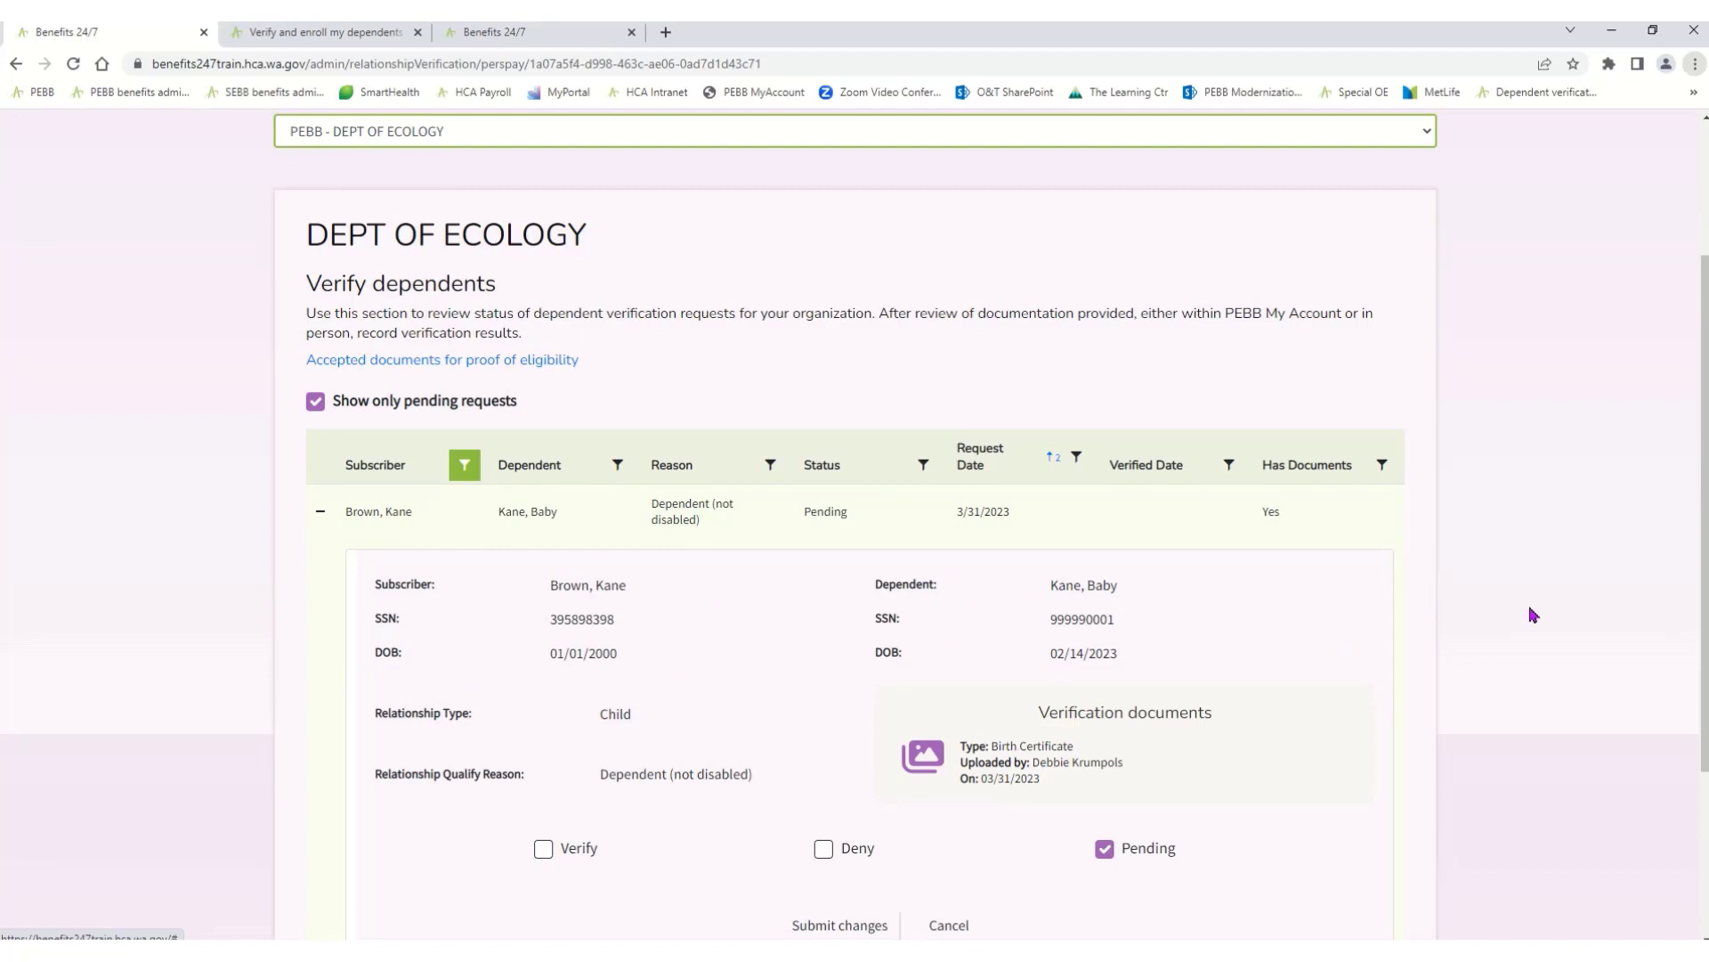
{"action": "scroll", "coordinate": [1702, 604], "scroll_direction": "down", "scroll_amount": 1}
{"action": "scroll", "coordinate": [1406, 652], "scroll_direction": "down", "scroll_amount": 1}
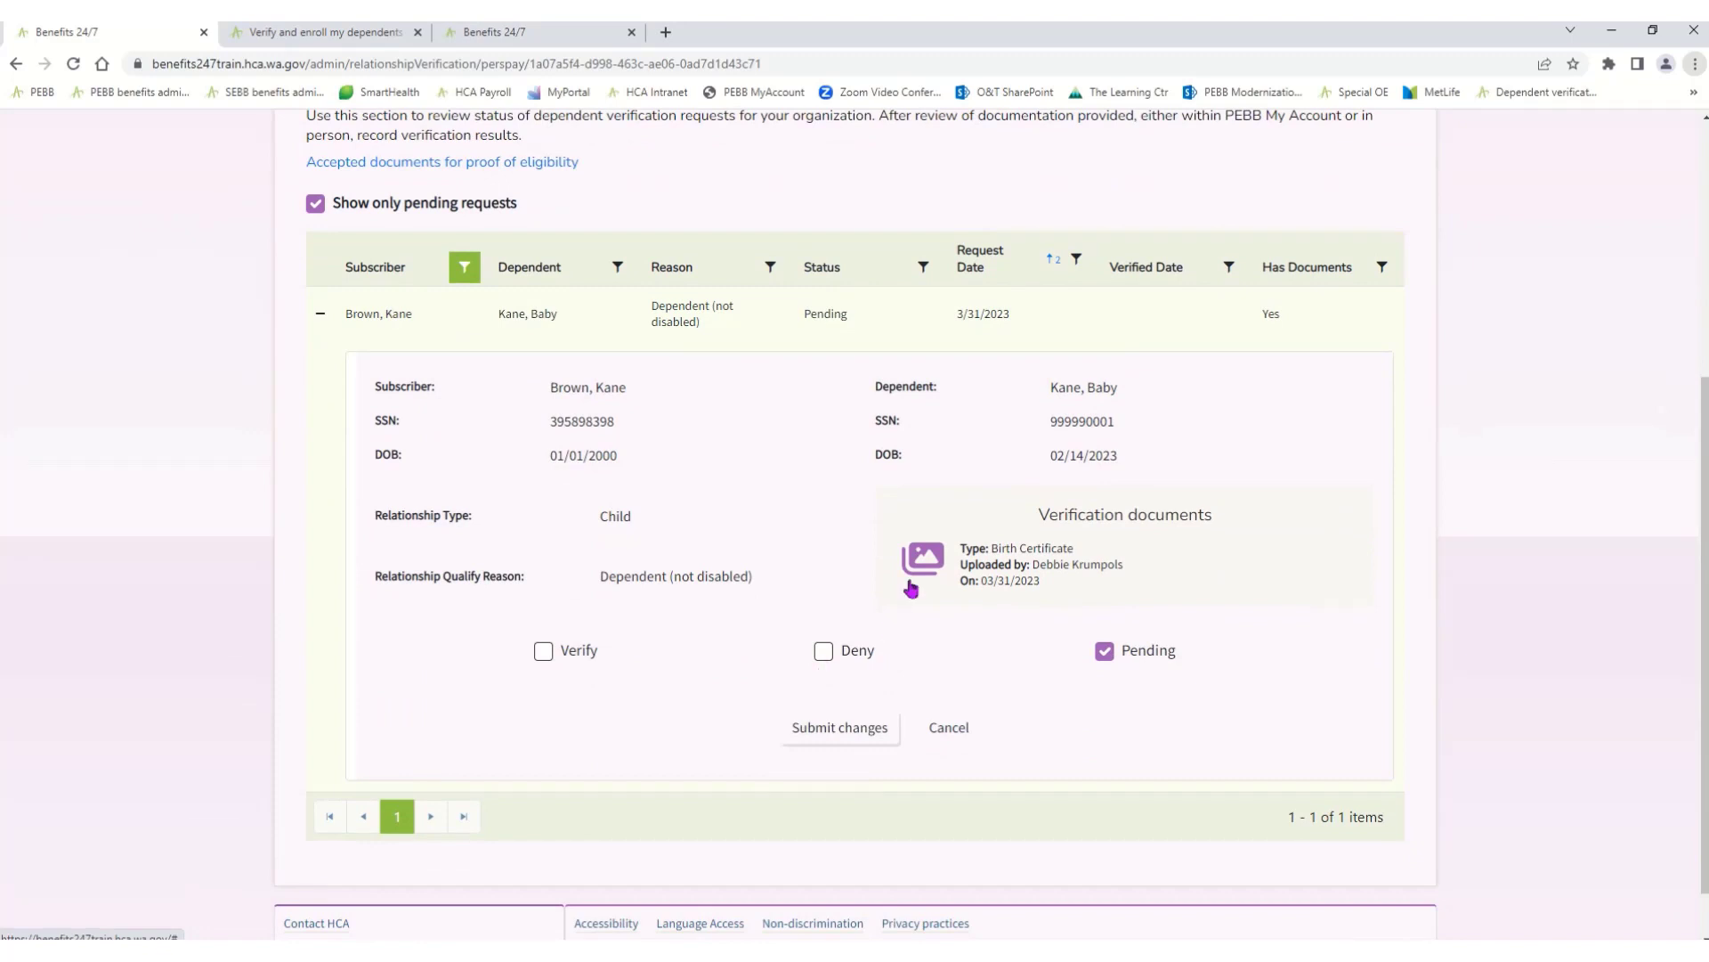
{"action": "left_click", "coordinate": [918, 561]}
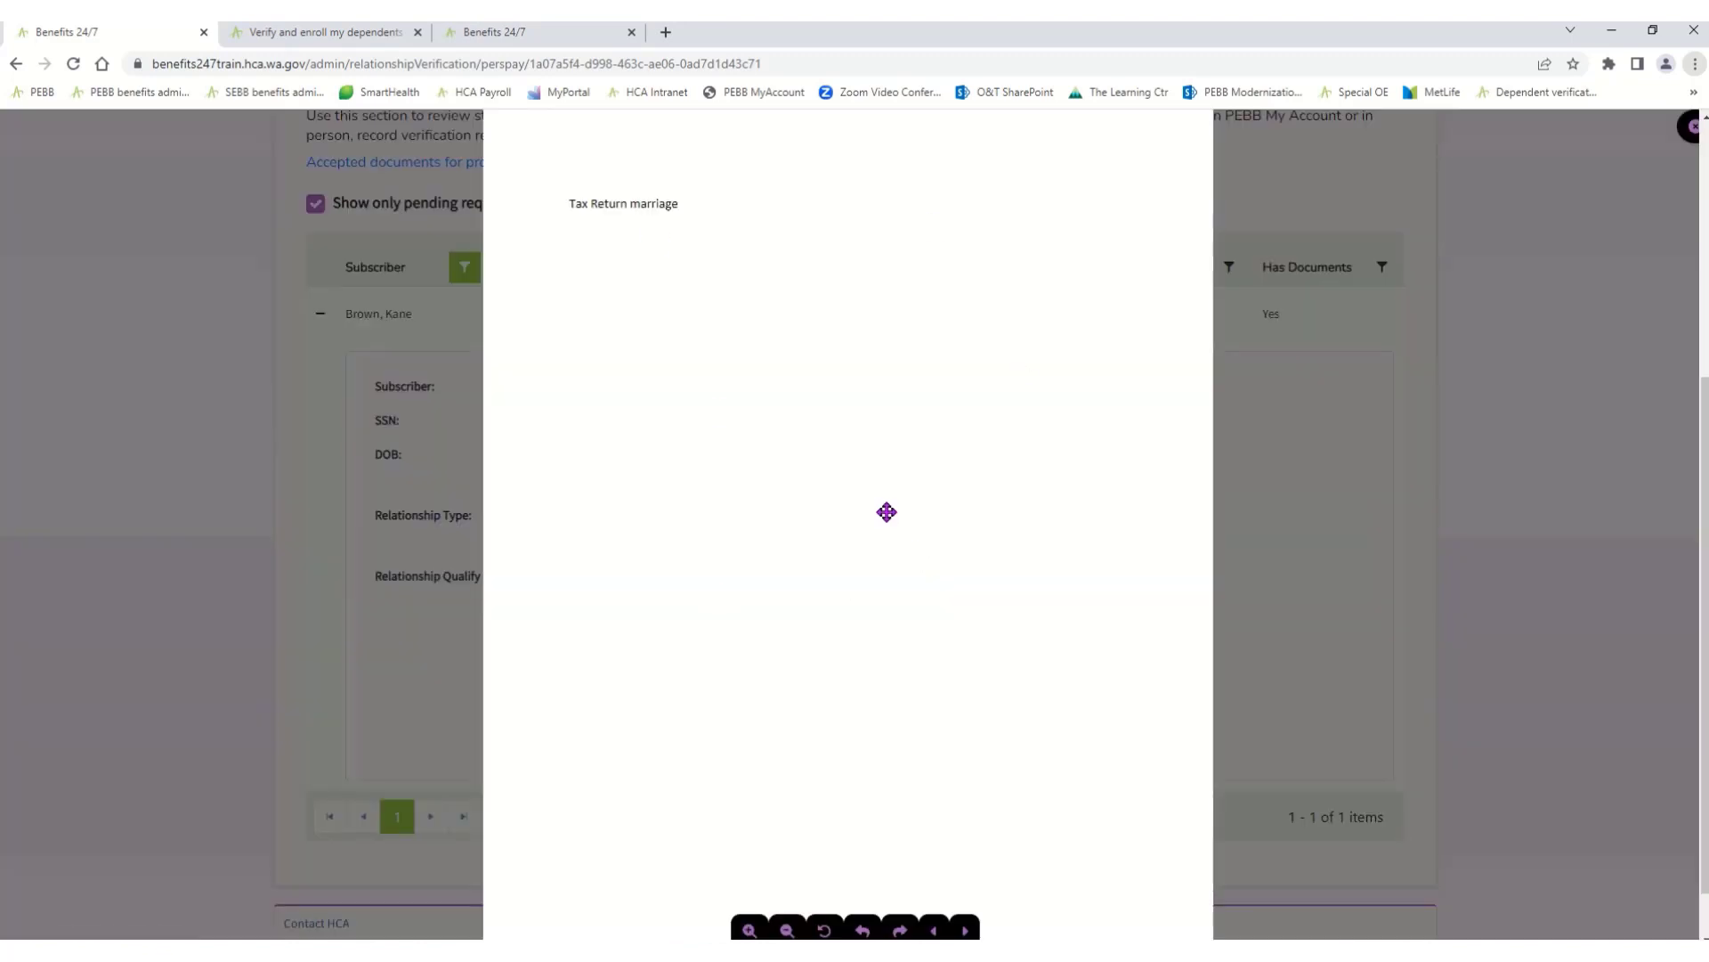
{"action": "left_click", "coordinate": [1692, 127]}
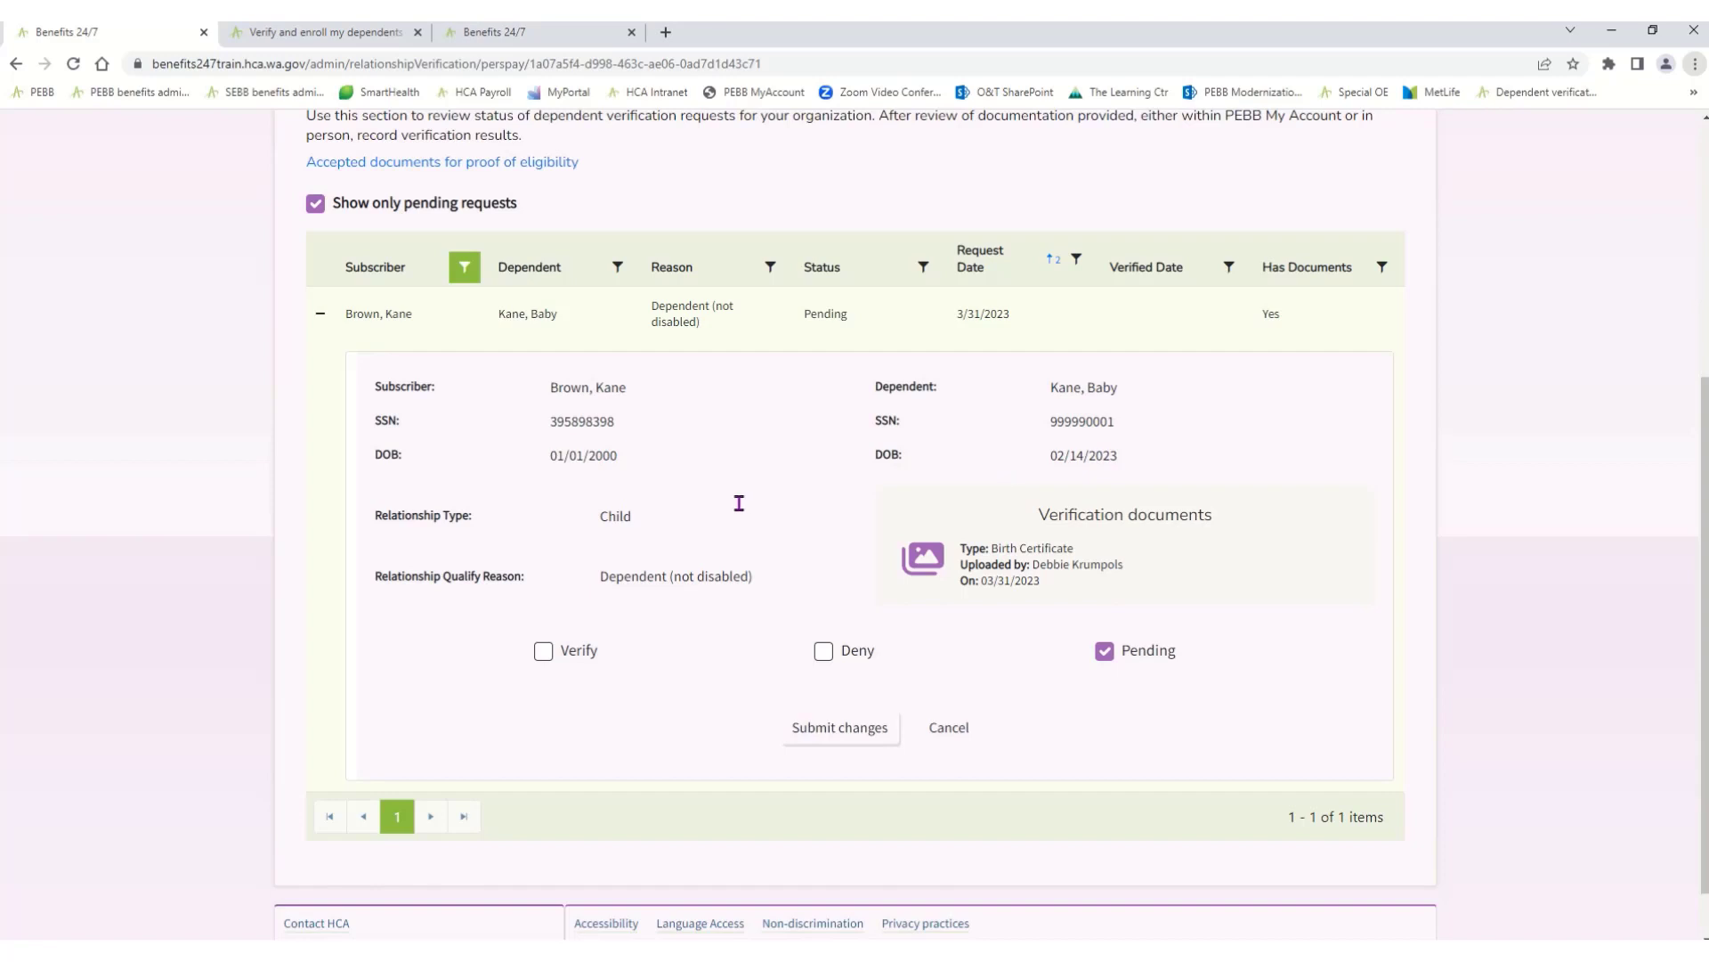
- Verify the dependent with verification status Verified and document type Birth Certificate, and submit the changes
{"action": "left_click", "coordinate": [824, 653]}
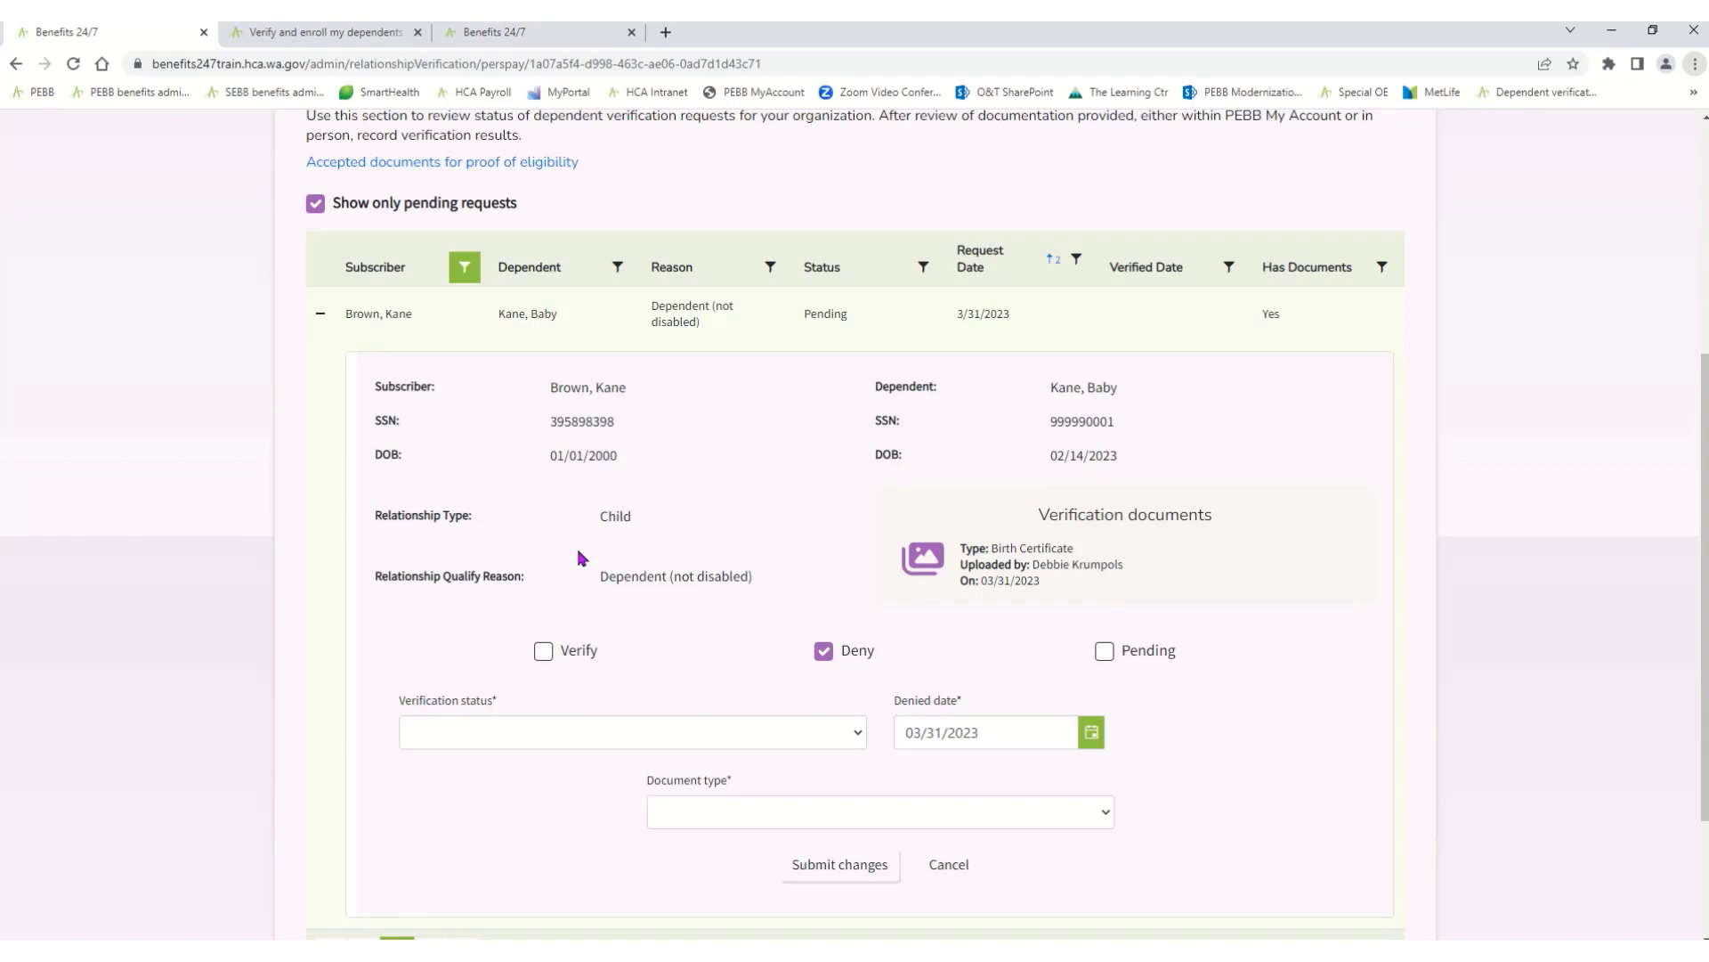
{"action": "left_click", "coordinate": [544, 650]}
{"action": "left_click", "coordinate": [558, 723]}
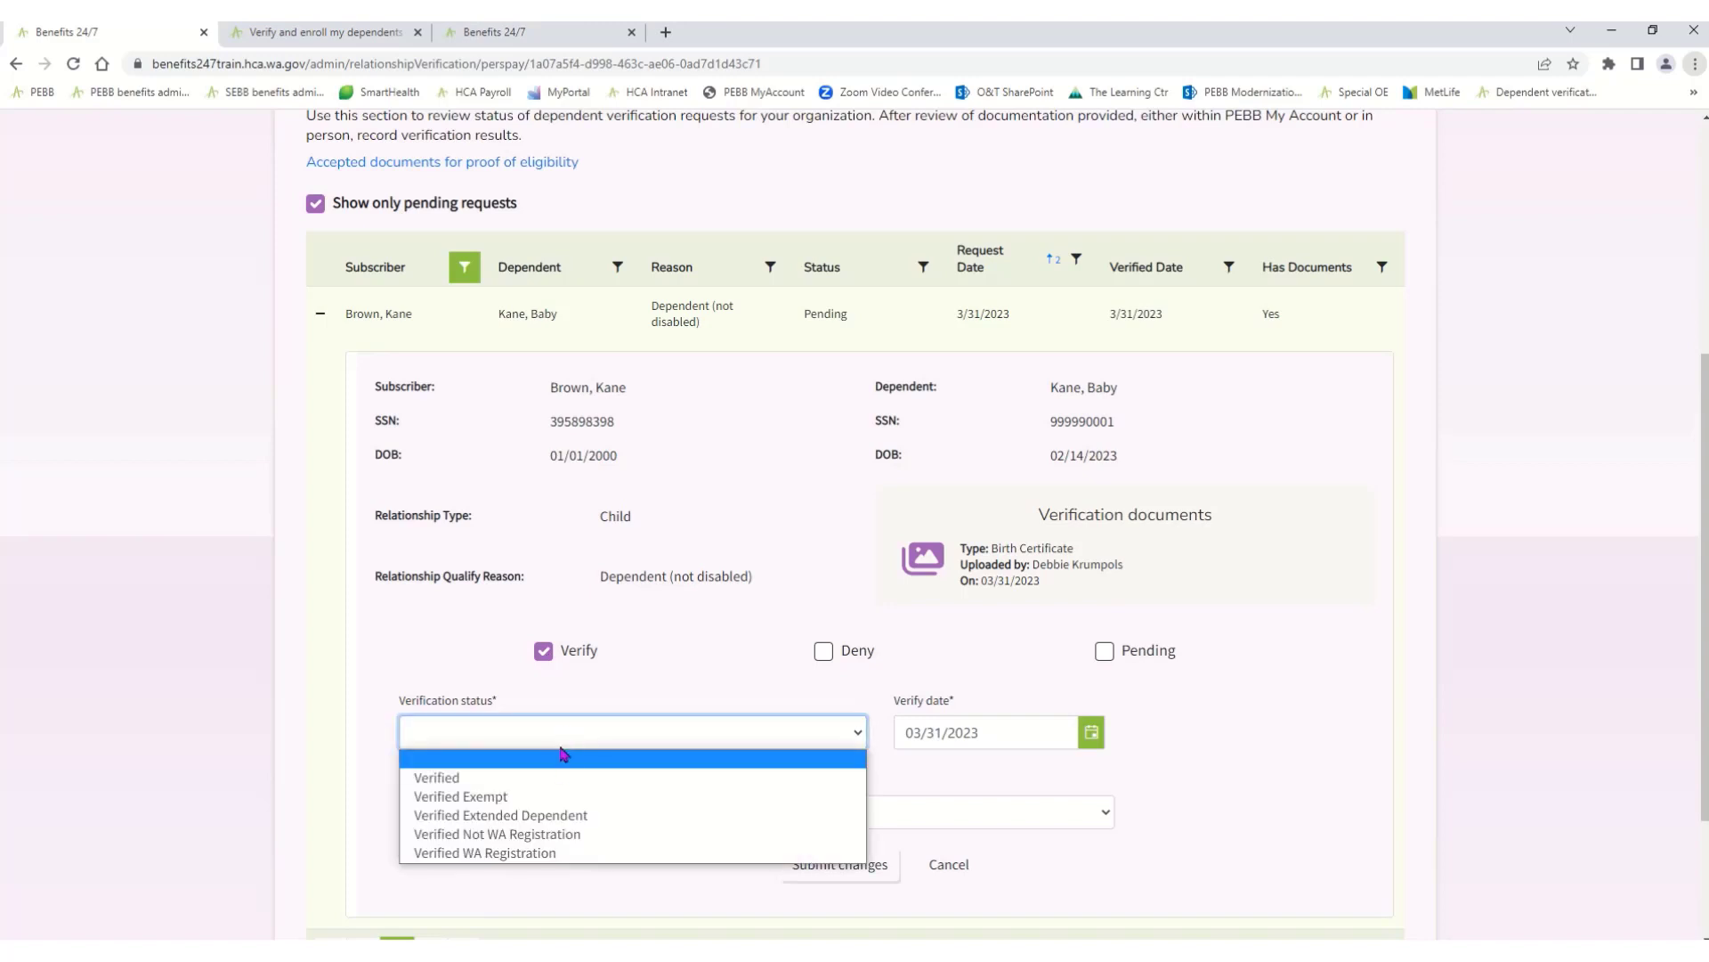
{"action": "left_click", "coordinate": [562, 777]}
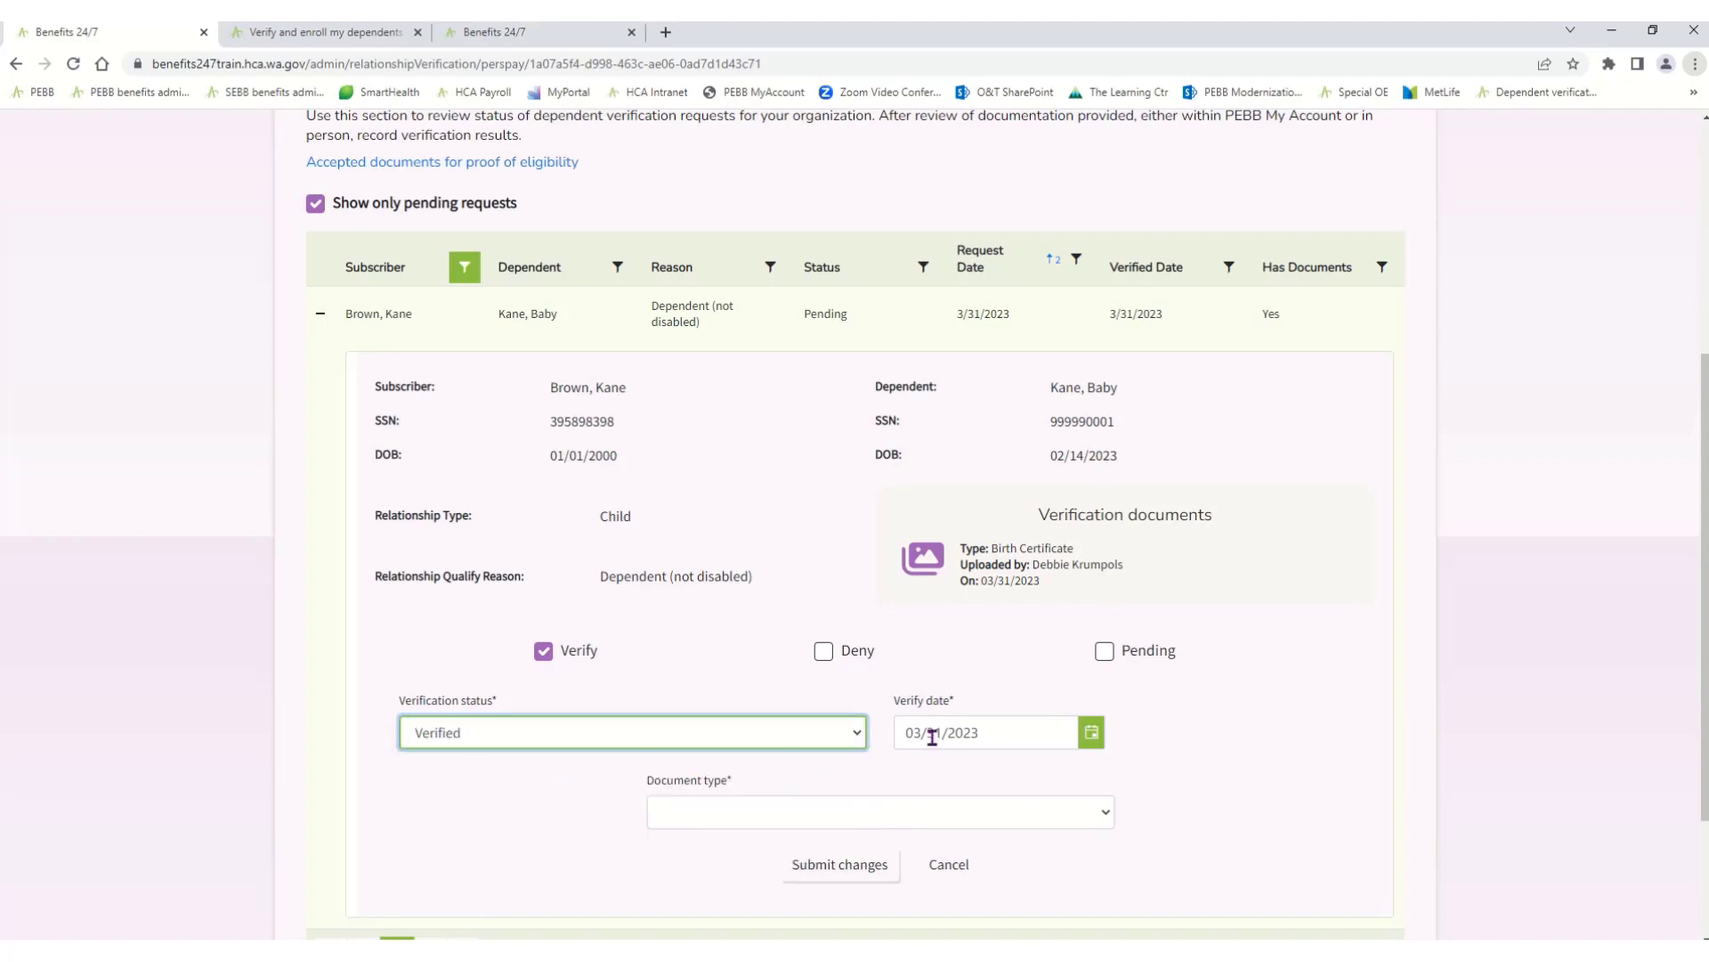
{"action": "left_click", "coordinate": [767, 812]}
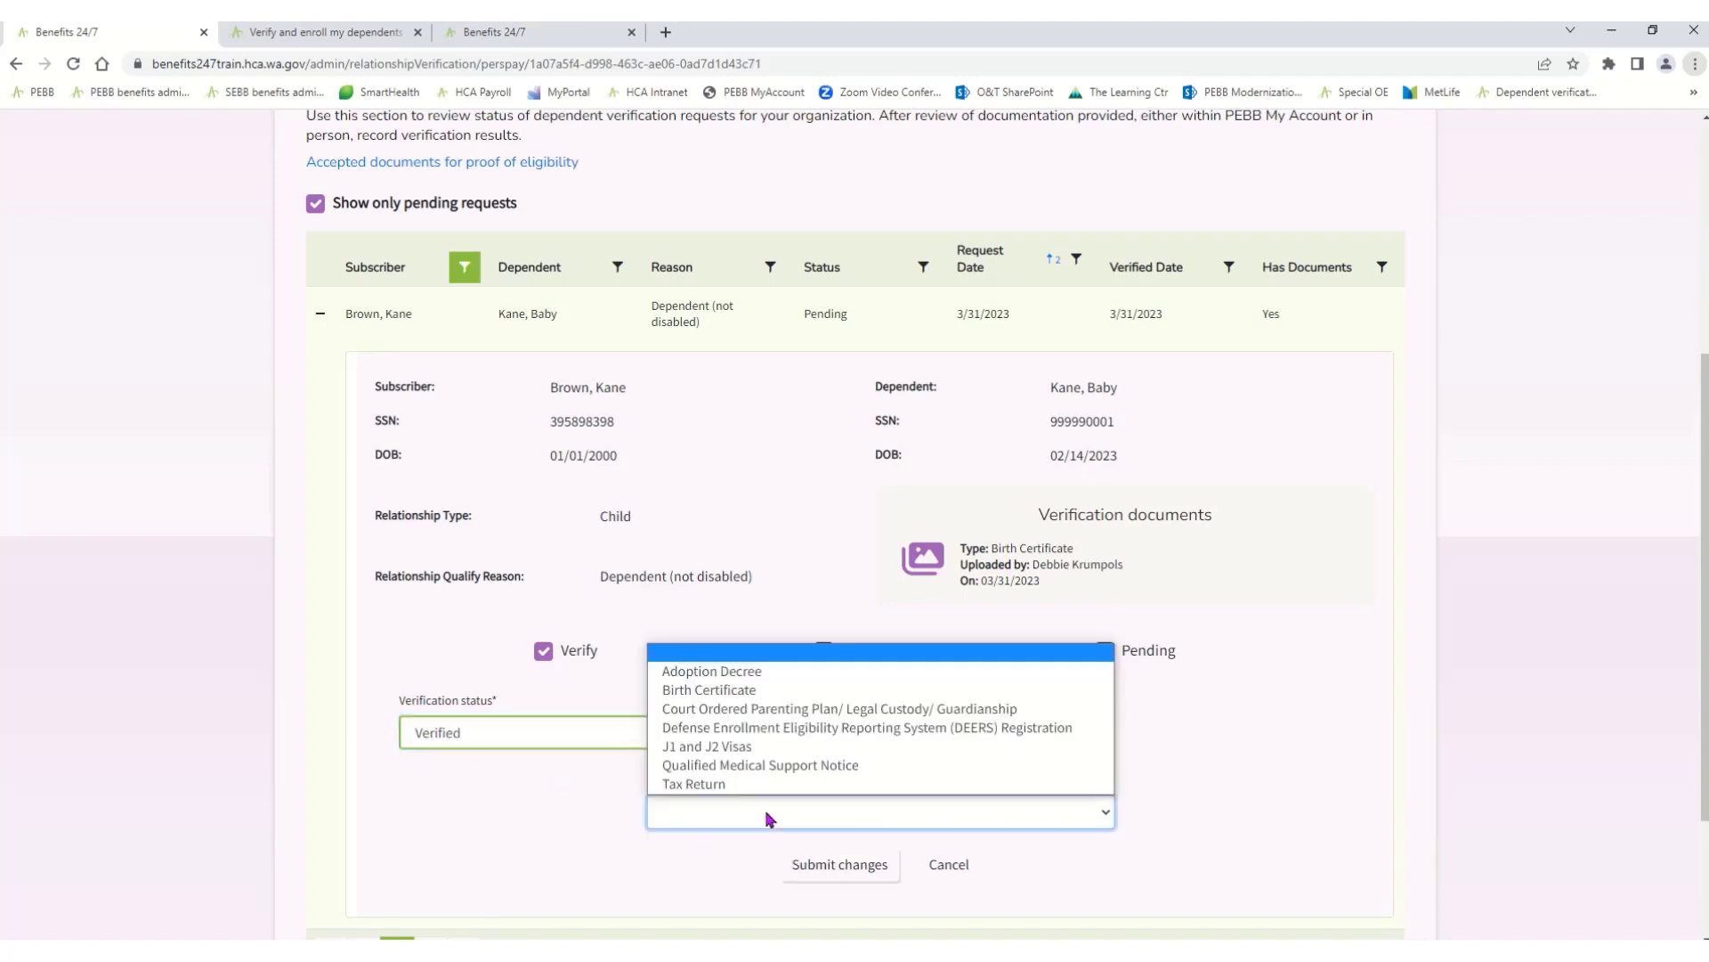
{"action": "left_click", "coordinate": [750, 697]}
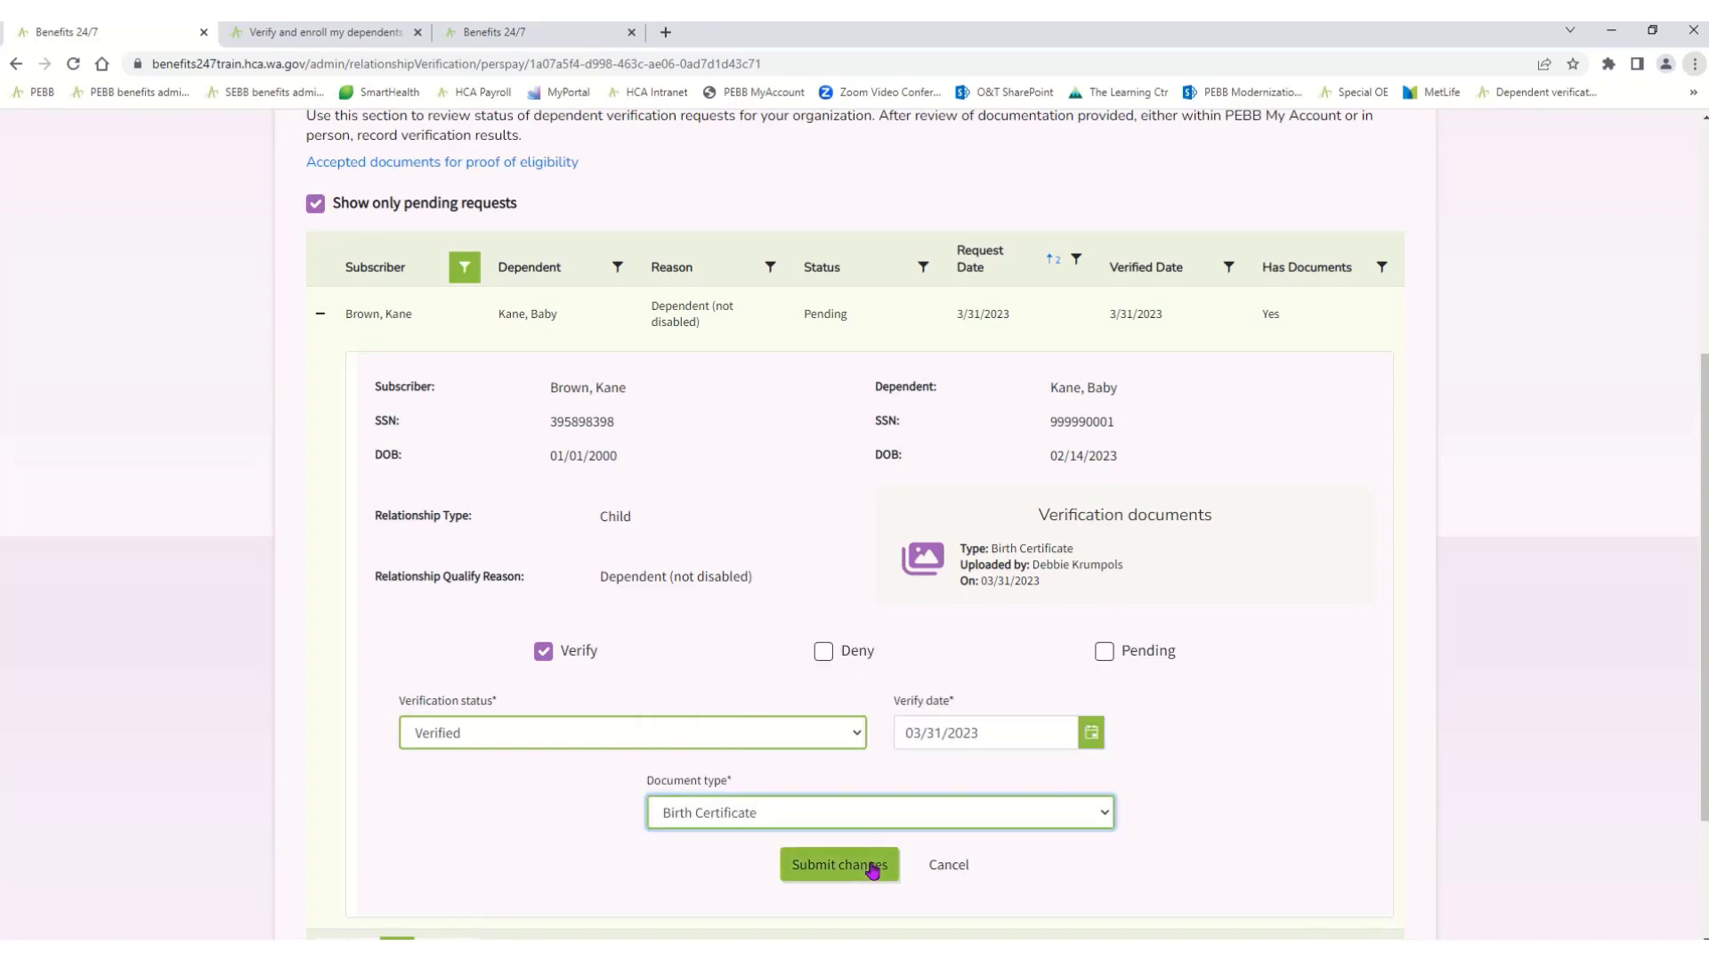
{"action": "left_click", "coordinate": [839, 865]}
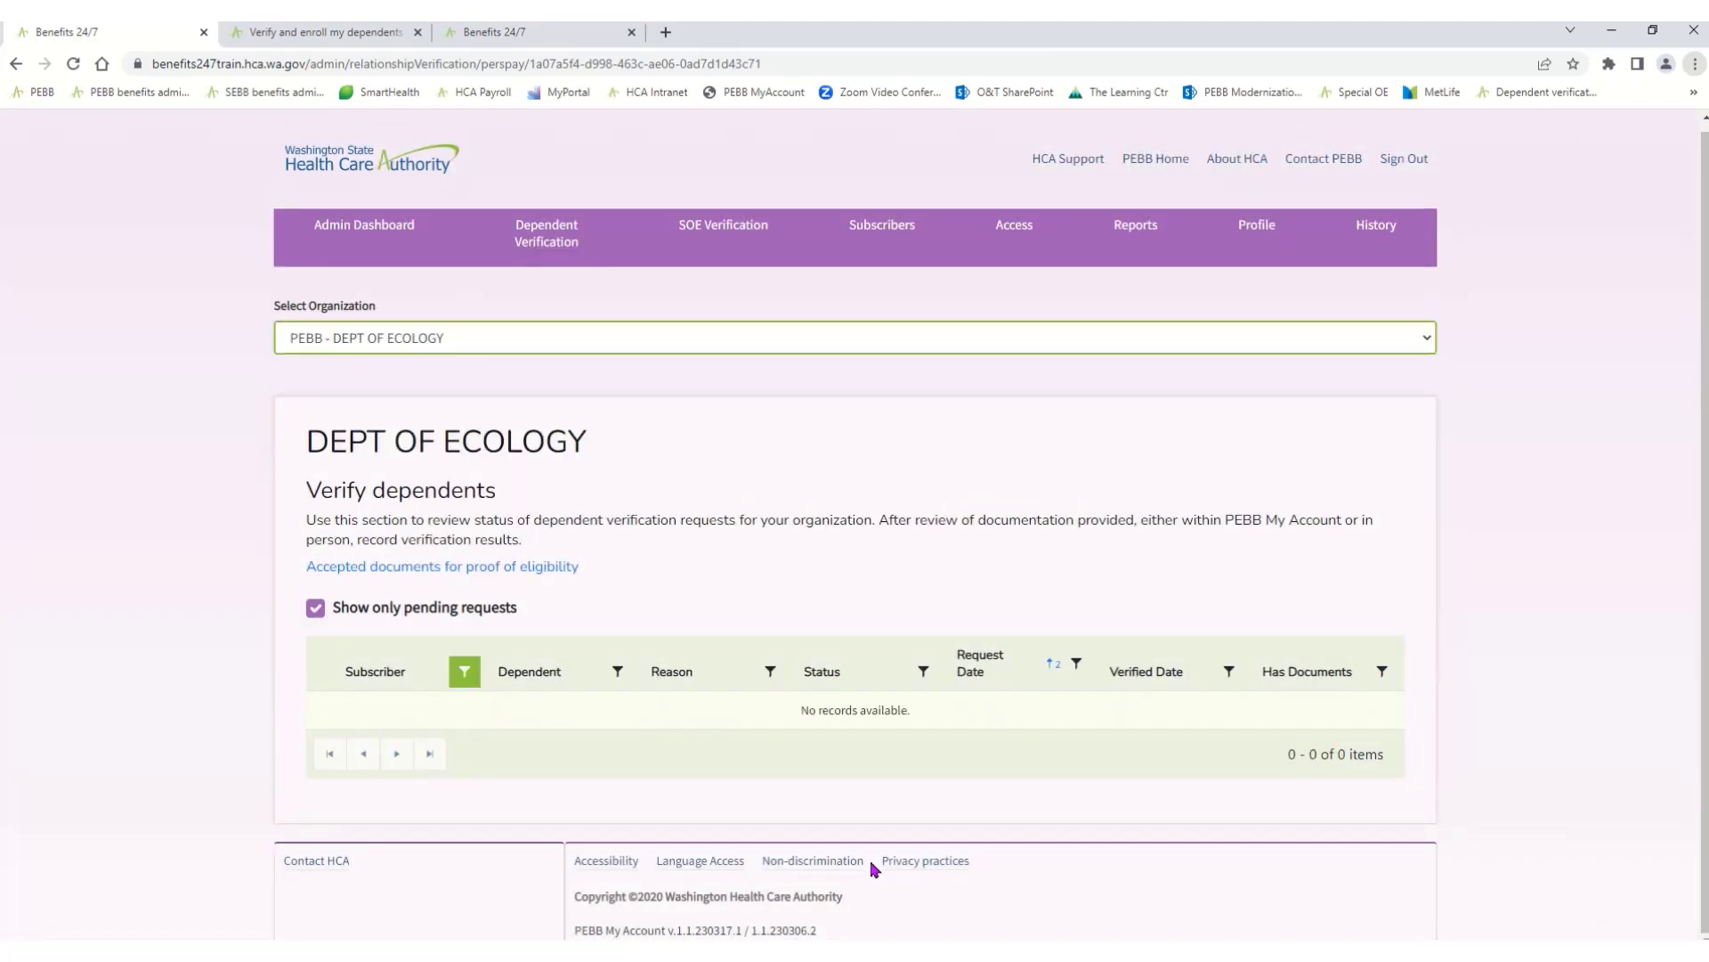
- Search the managed subscribers by the subscriber's last name and open the matching subscriber's account for management
{"action": "left_click", "coordinate": [358, 258]}
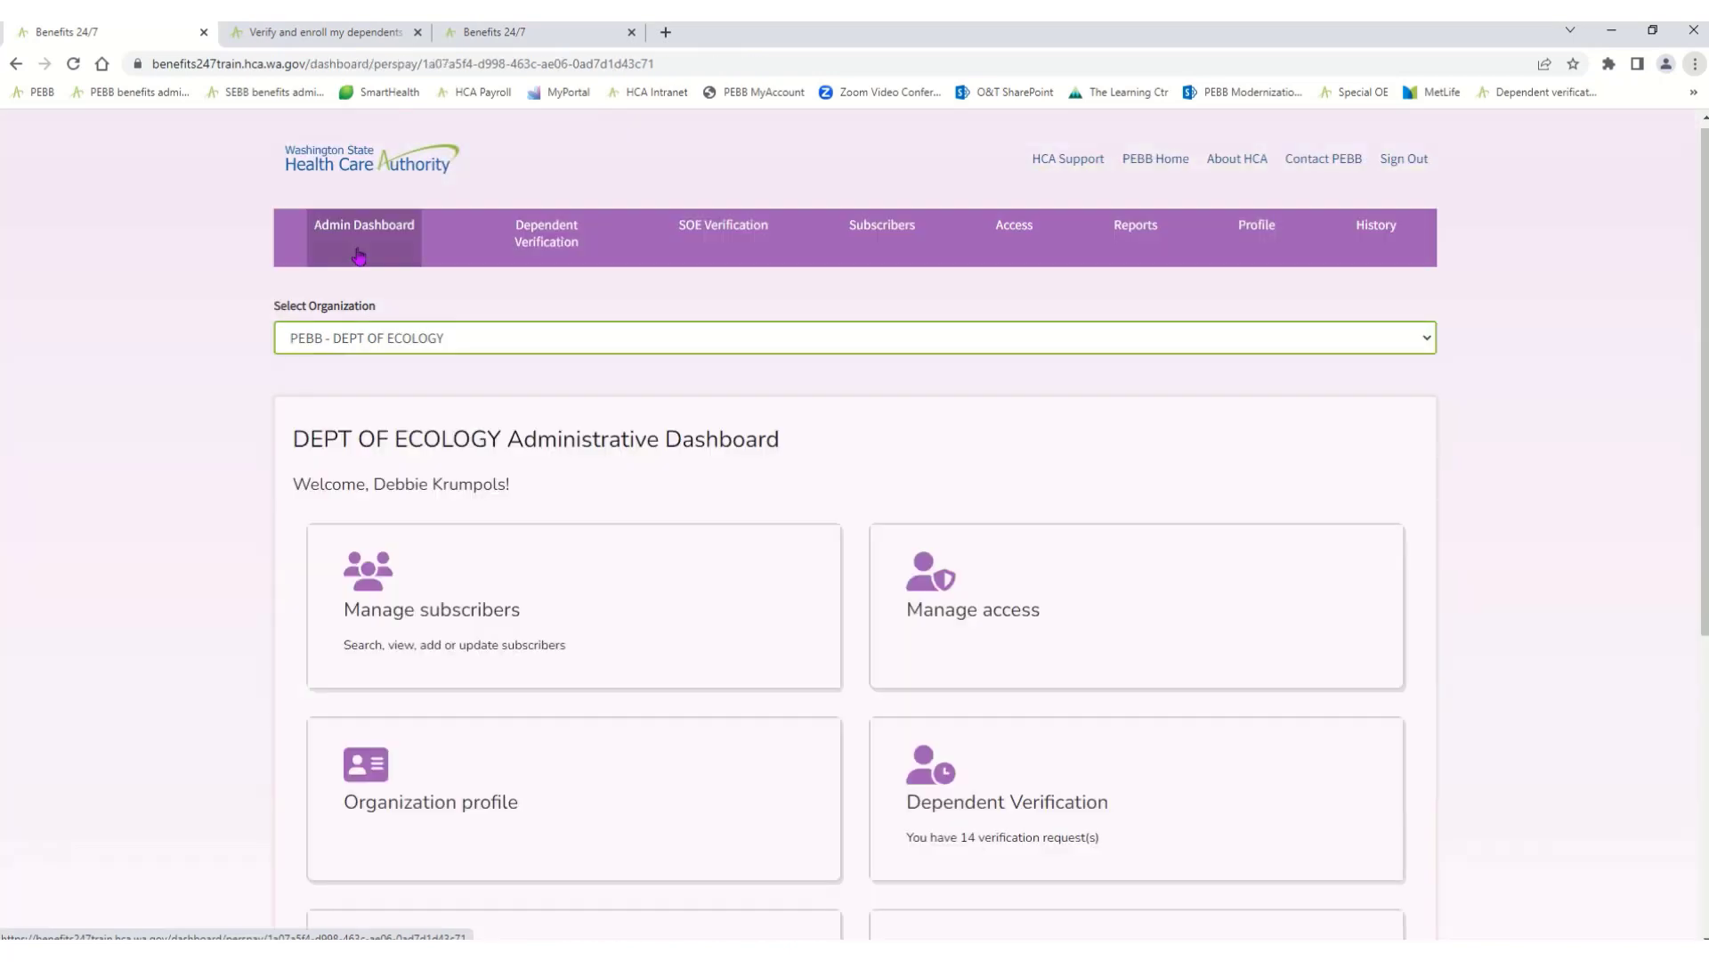
{"action": "left_click", "coordinate": [462, 581]}
{"action": "left_click", "coordinate": [461, 641]}
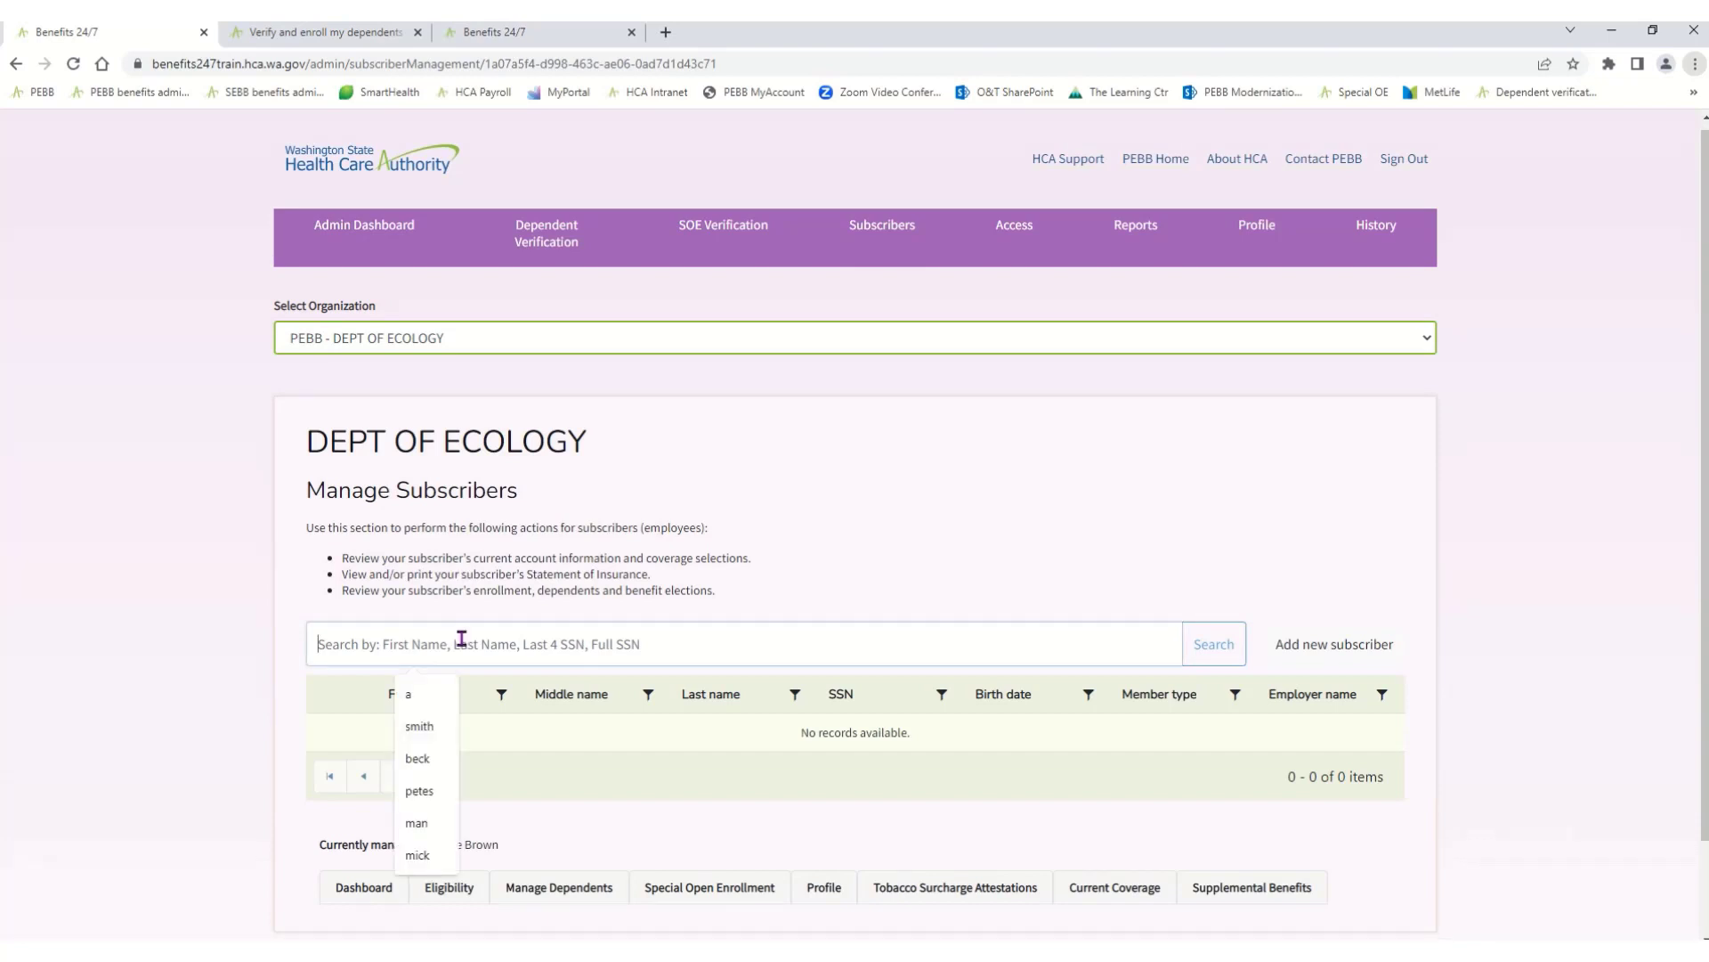
{"action": "type", "text": "brown"}
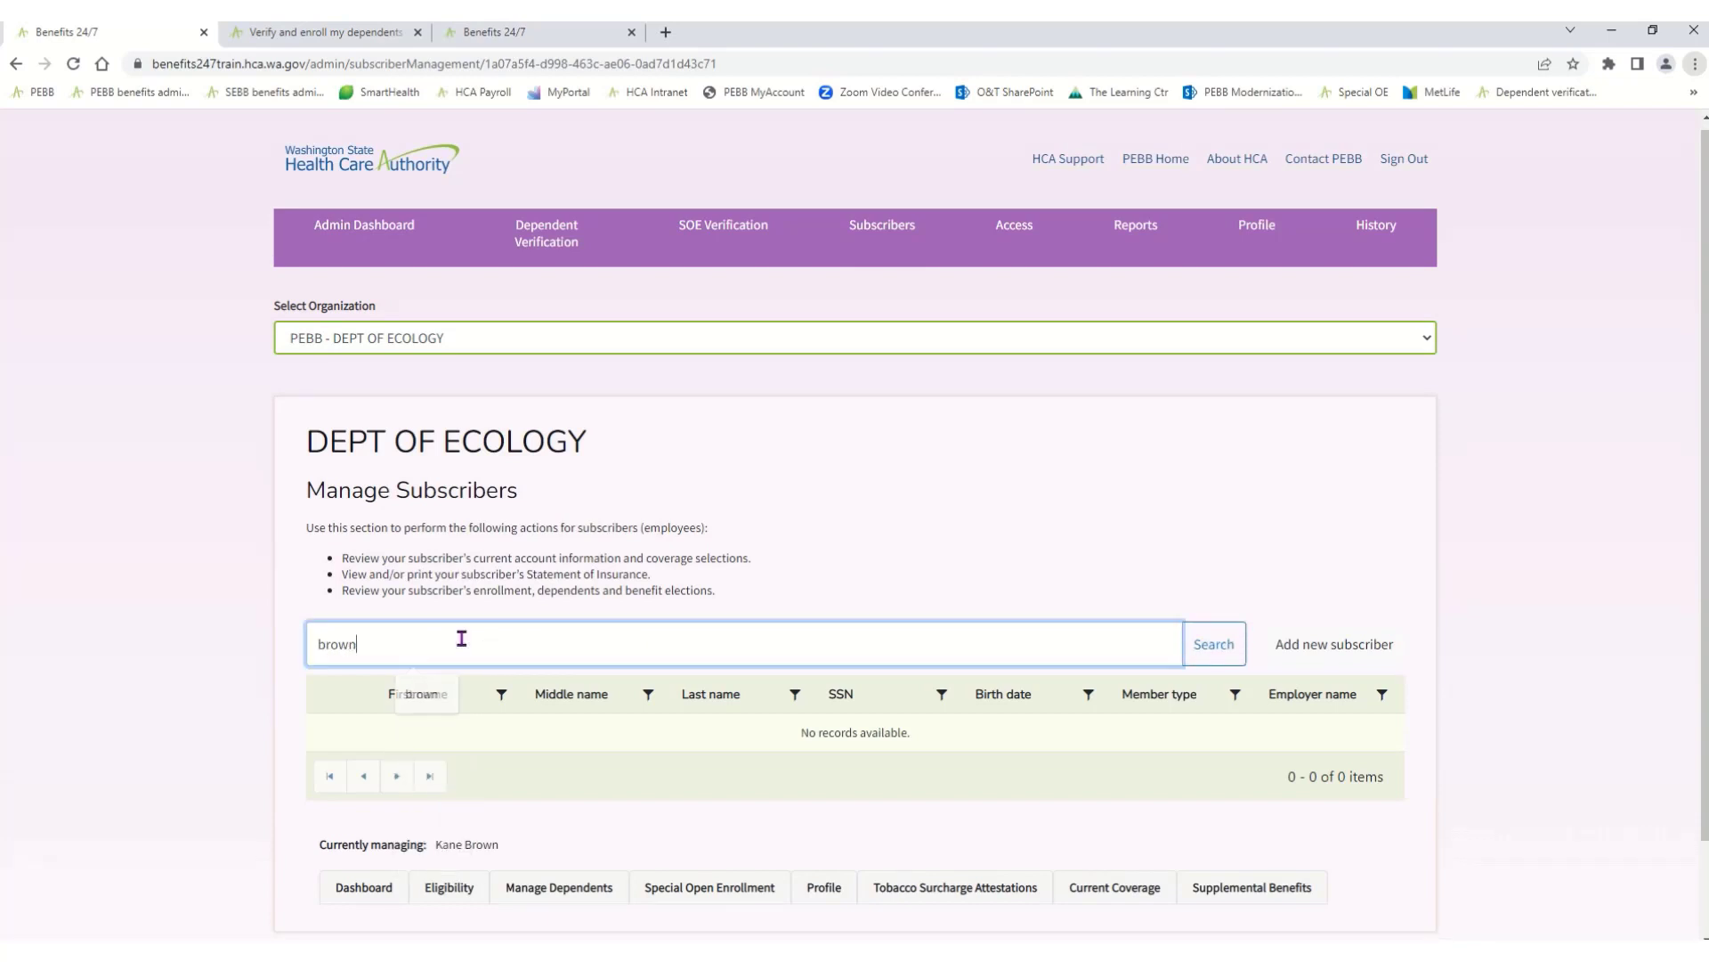
{"action": "key", "text": "Return"}
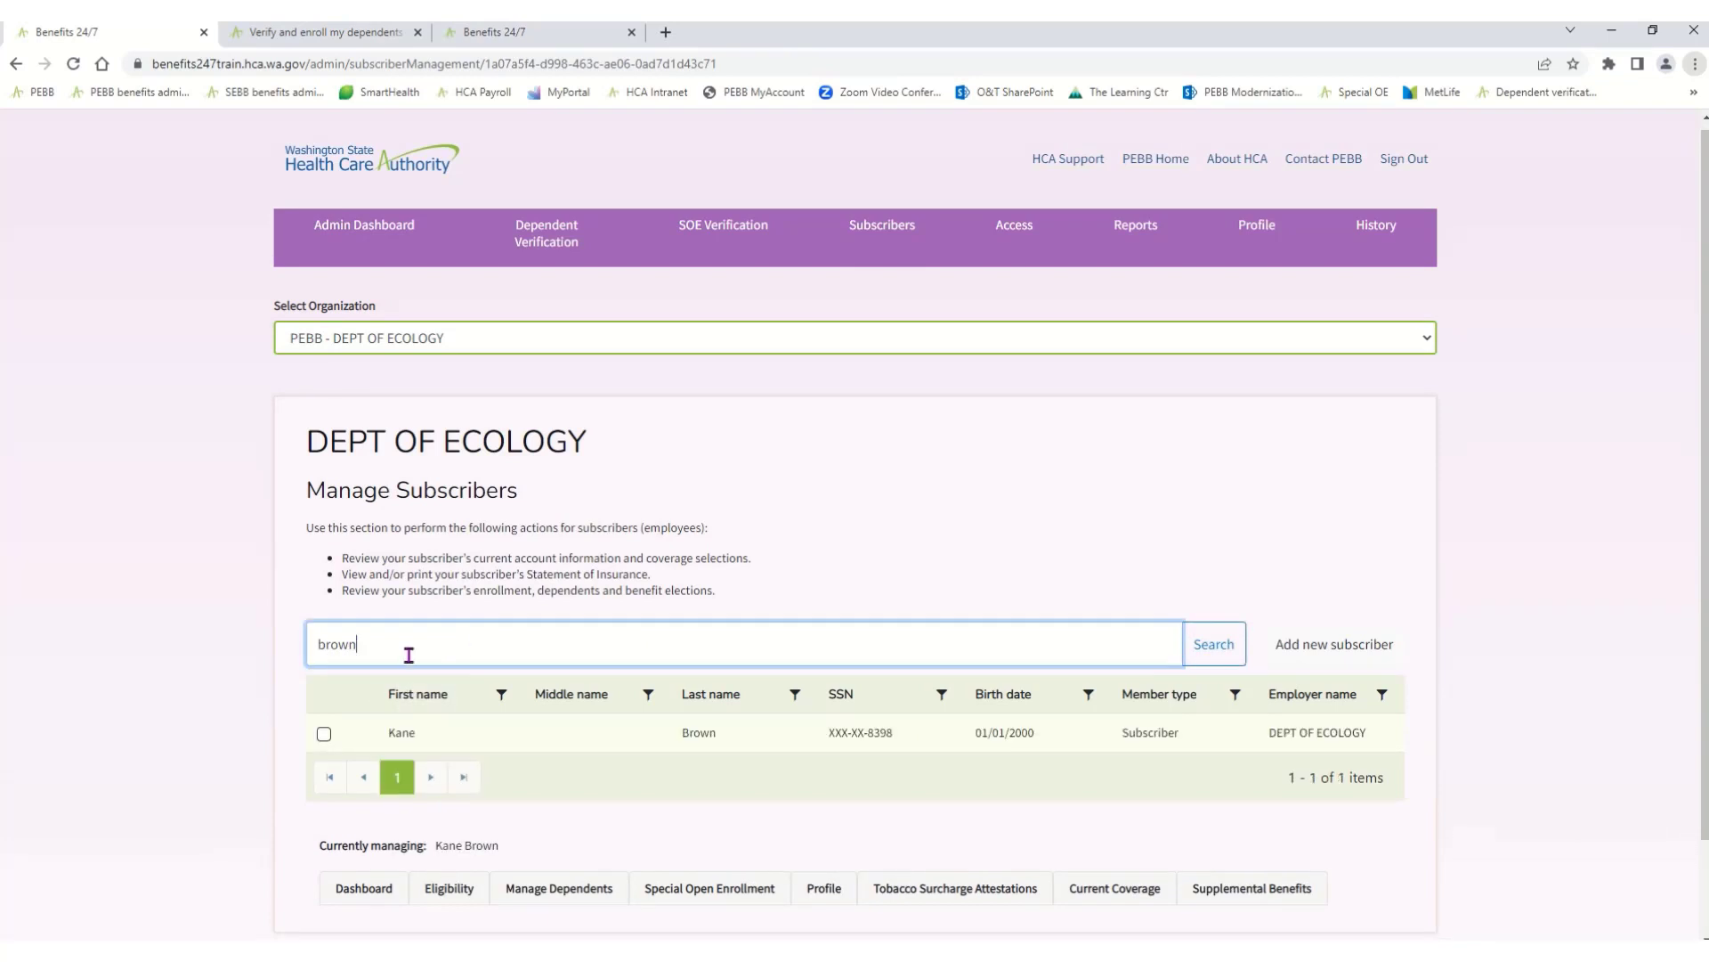
{"action": "left_click", "coordinate": [324, 733]}
{"action": "left_click", "coordinate": [1286, 643]}
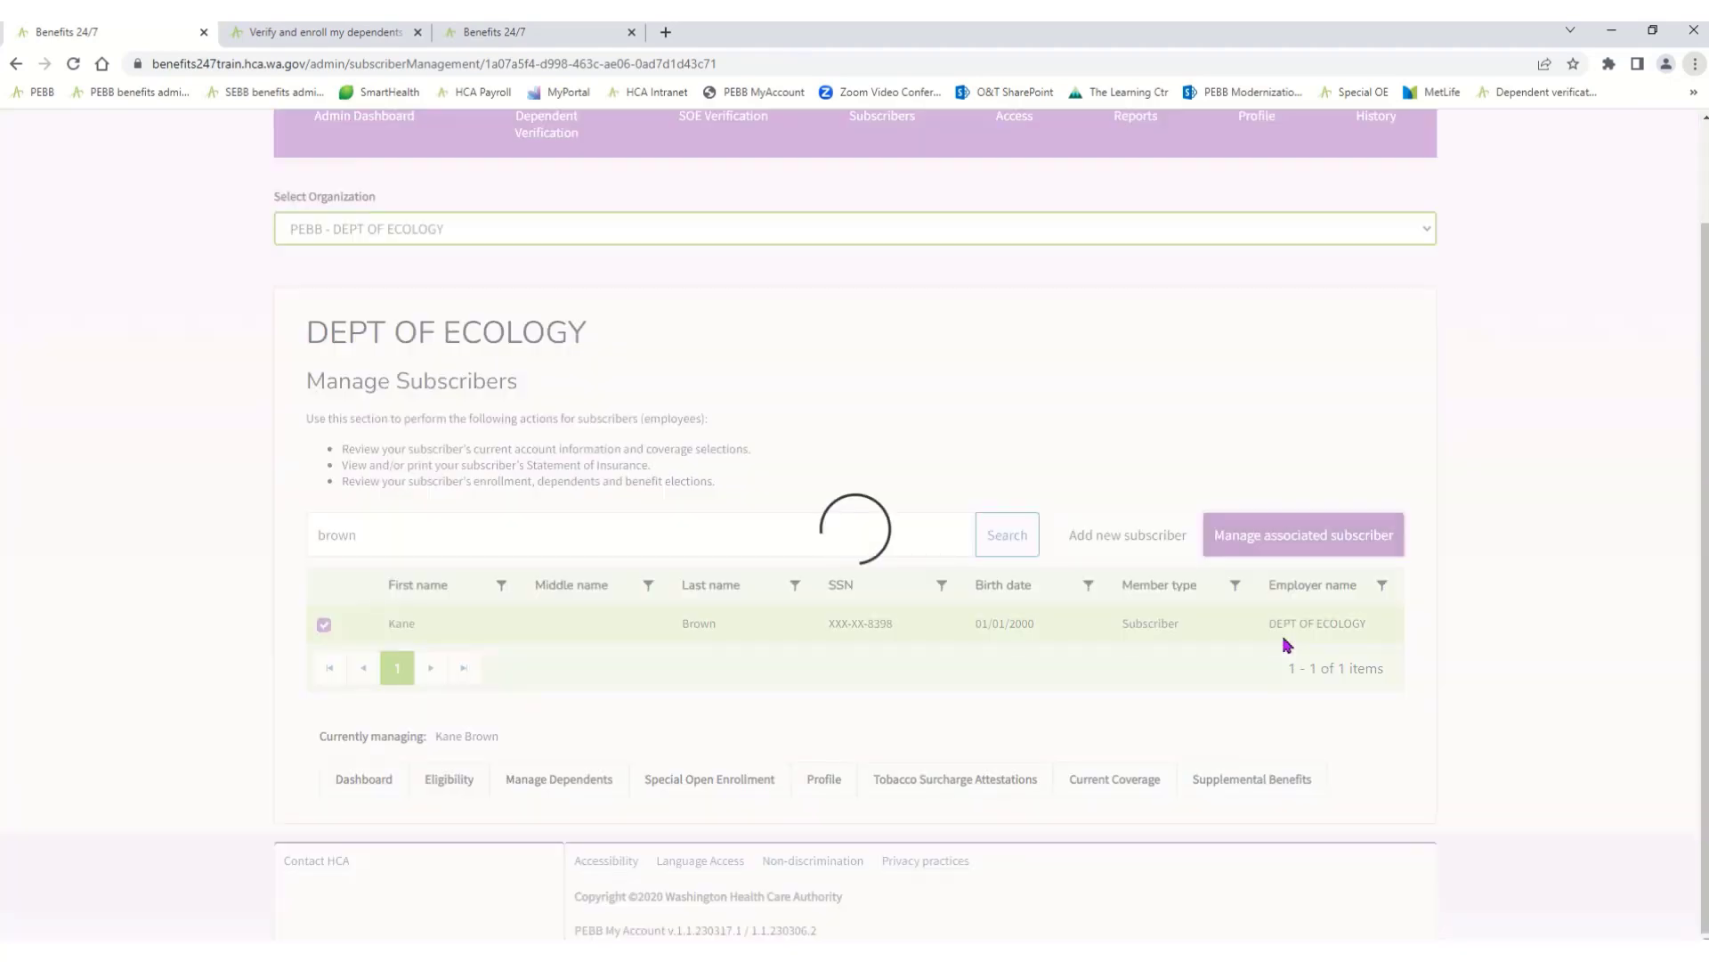
- Open the subscriber's dependents and review the newborn's verification status and record details
{"action": "left_click_drag", "start_coordinate": [1705, 454], "coordinate": [1593, 607]}
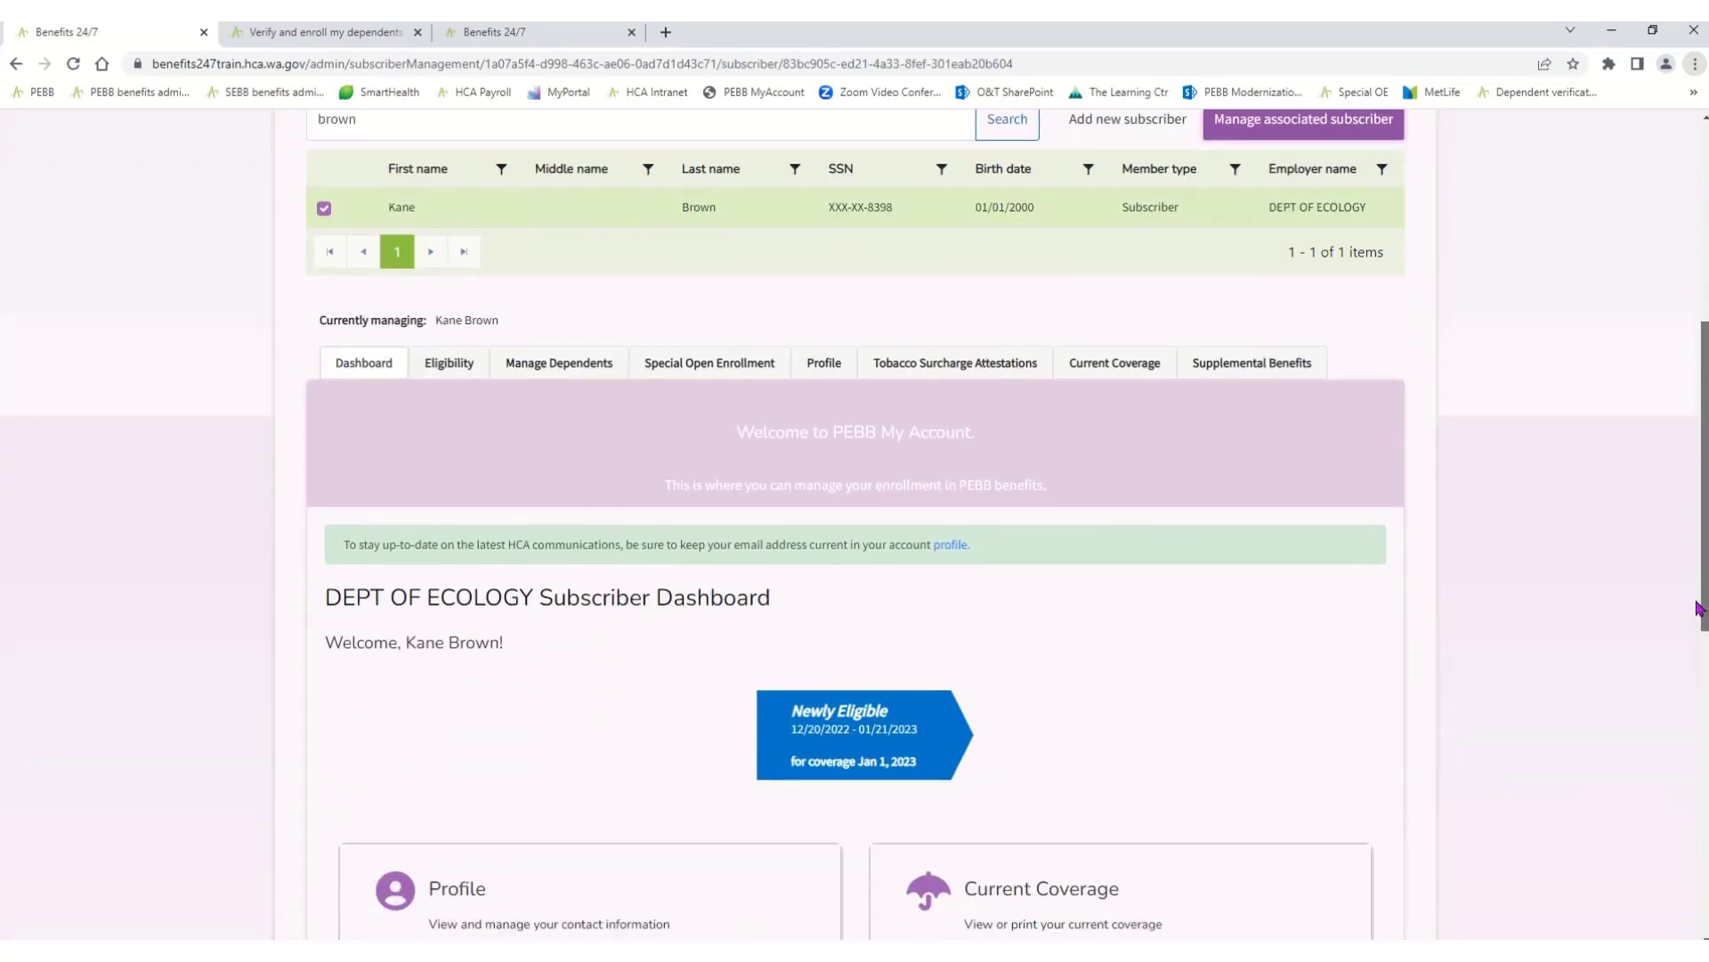
{"action": "left_click", "coordinate": [556, 366]}
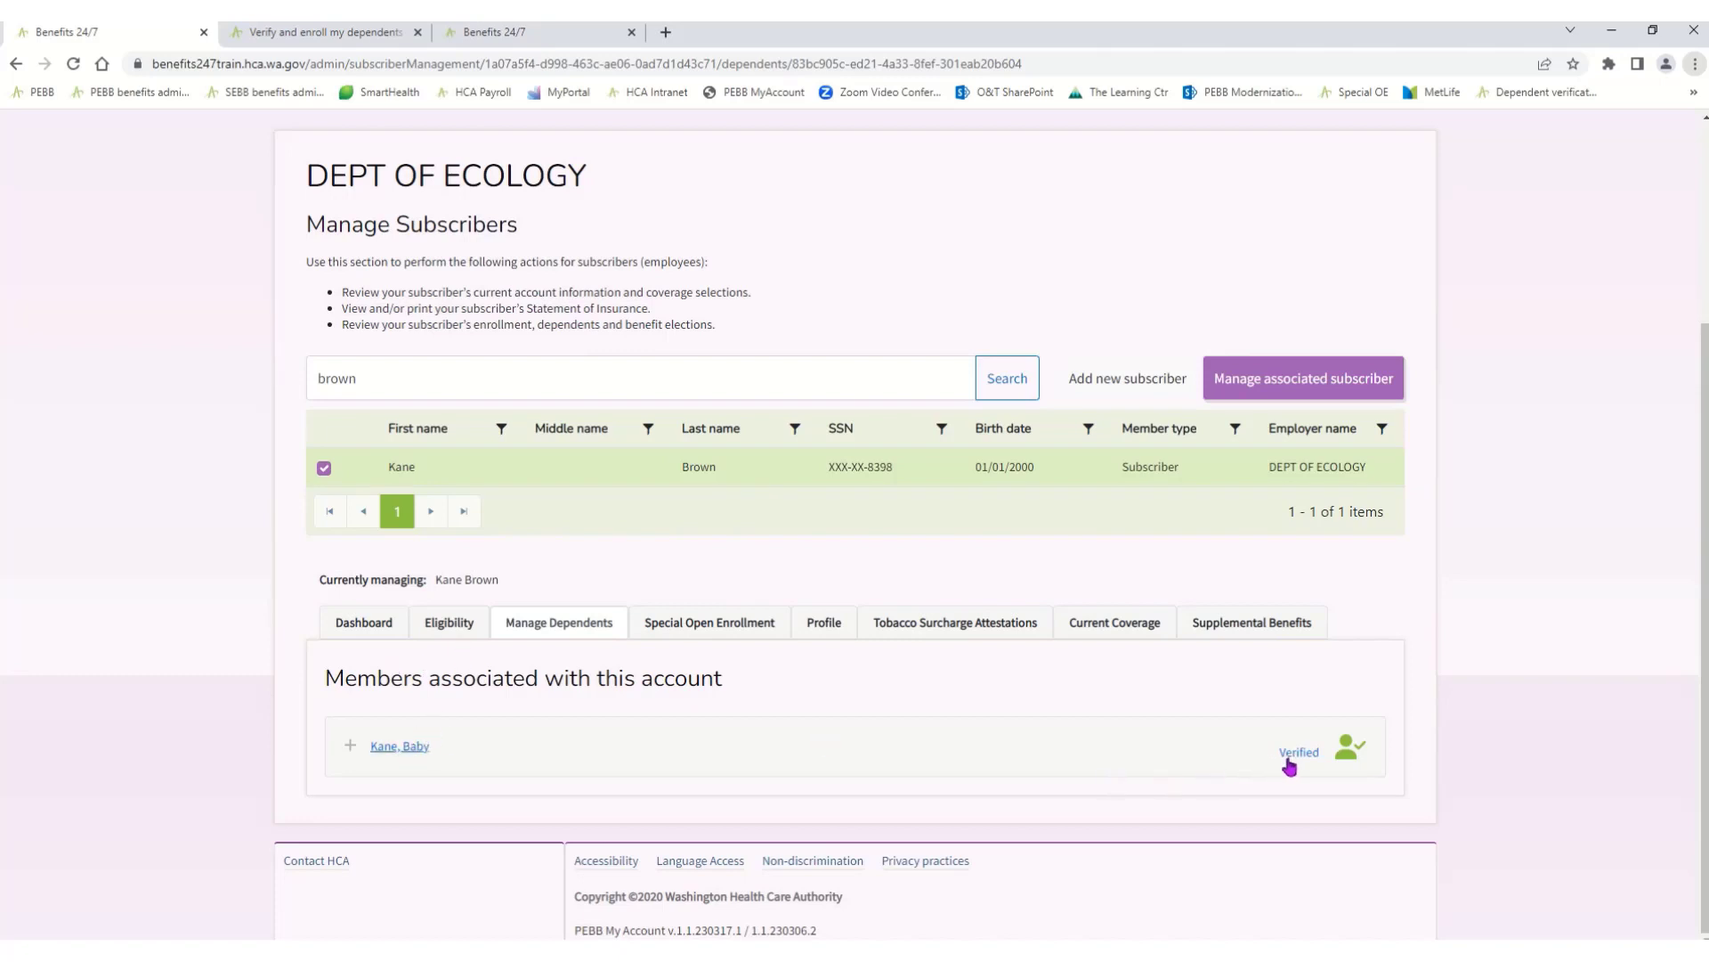
{"action": "left_click", "coordinate": [398, 750]}
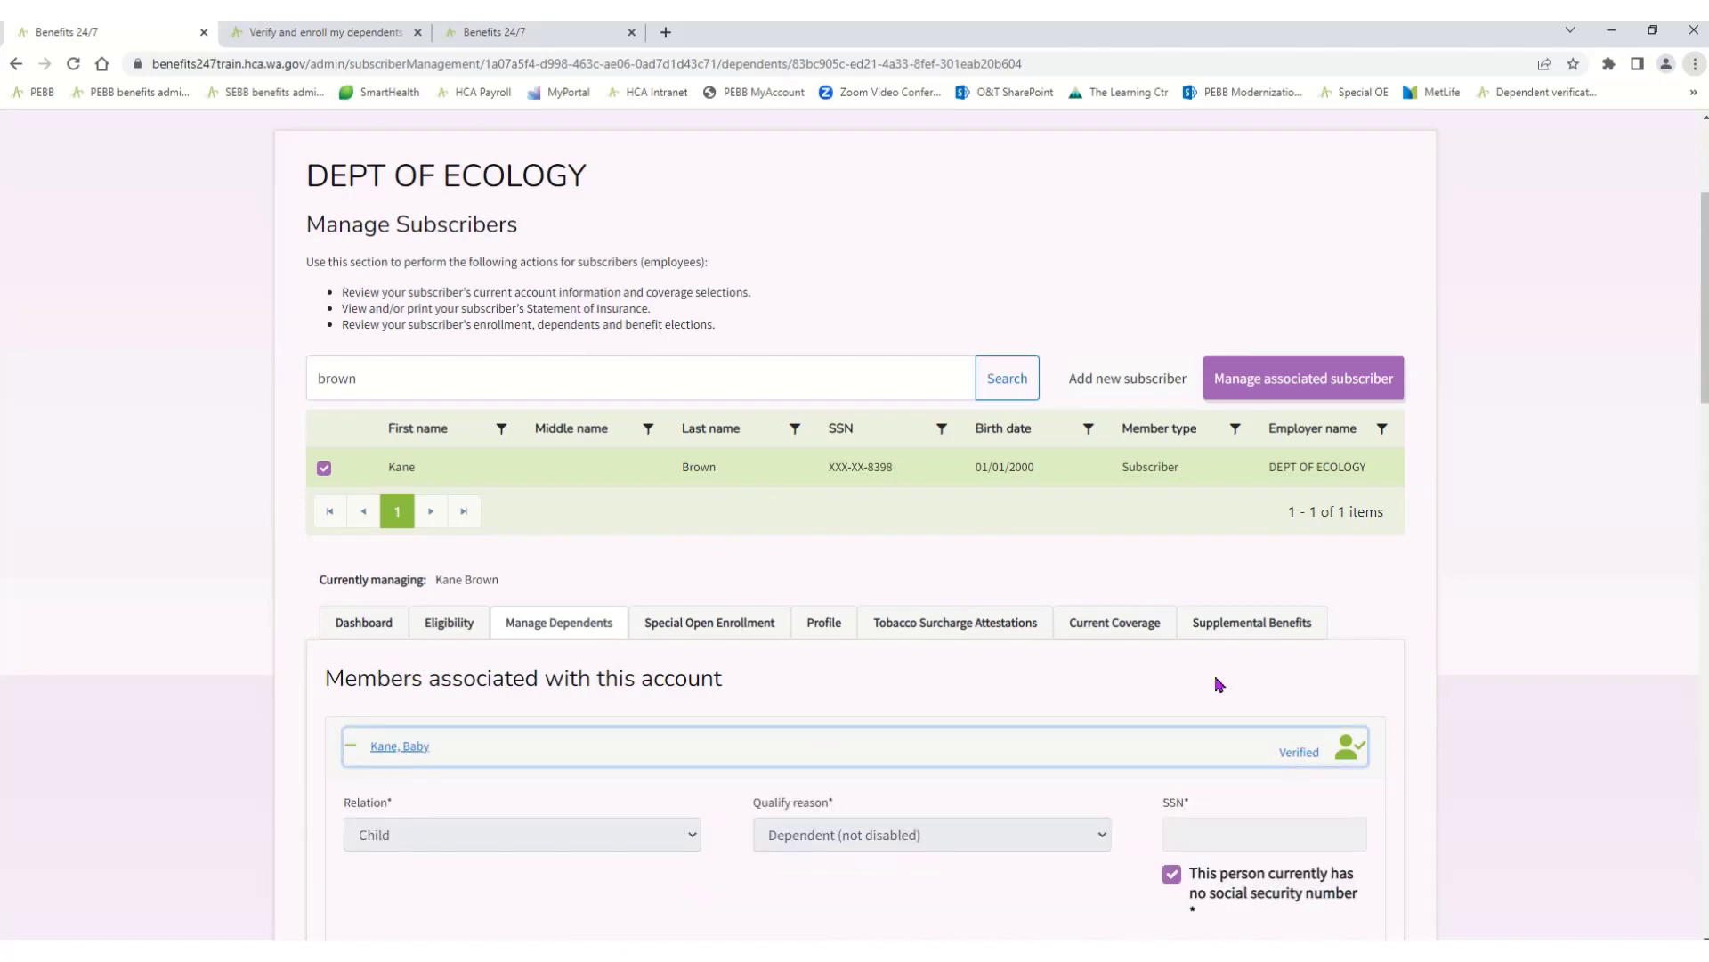
{"action": "left_click_drag", "start_coordinate": [1703, 392], "coordinate": [1703, 581]}
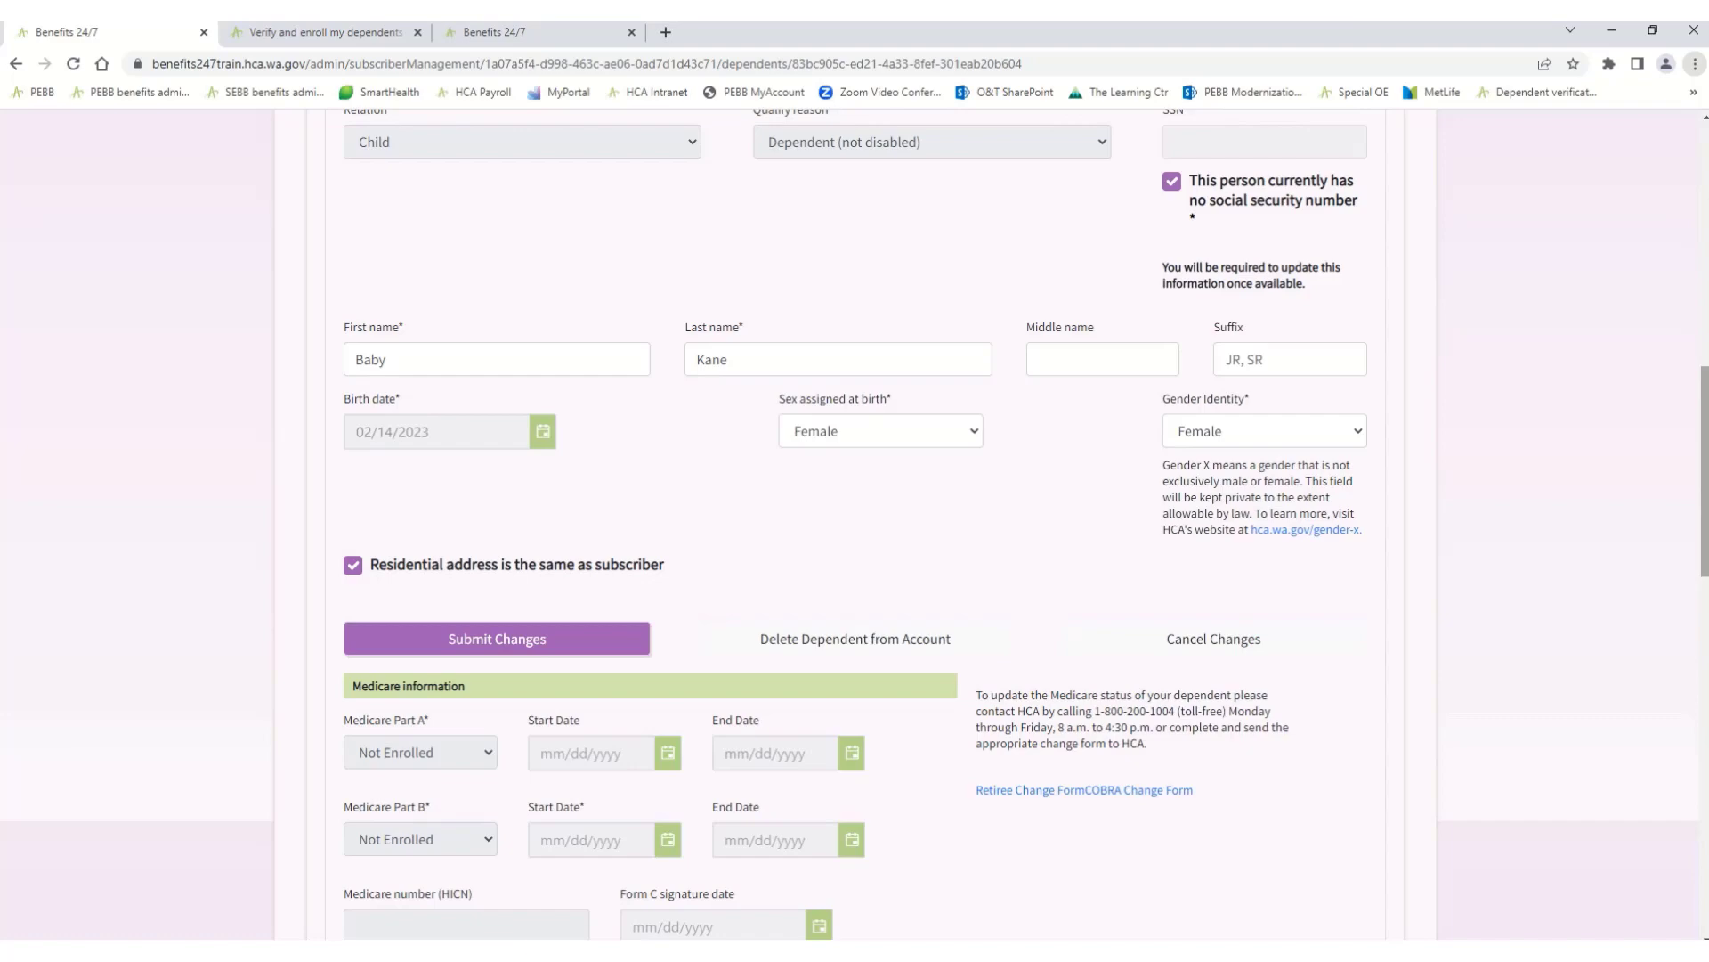
{"action": "left_click_drag", "start_coordinate": [1704, 517], "coordinate": [1704, 272]}
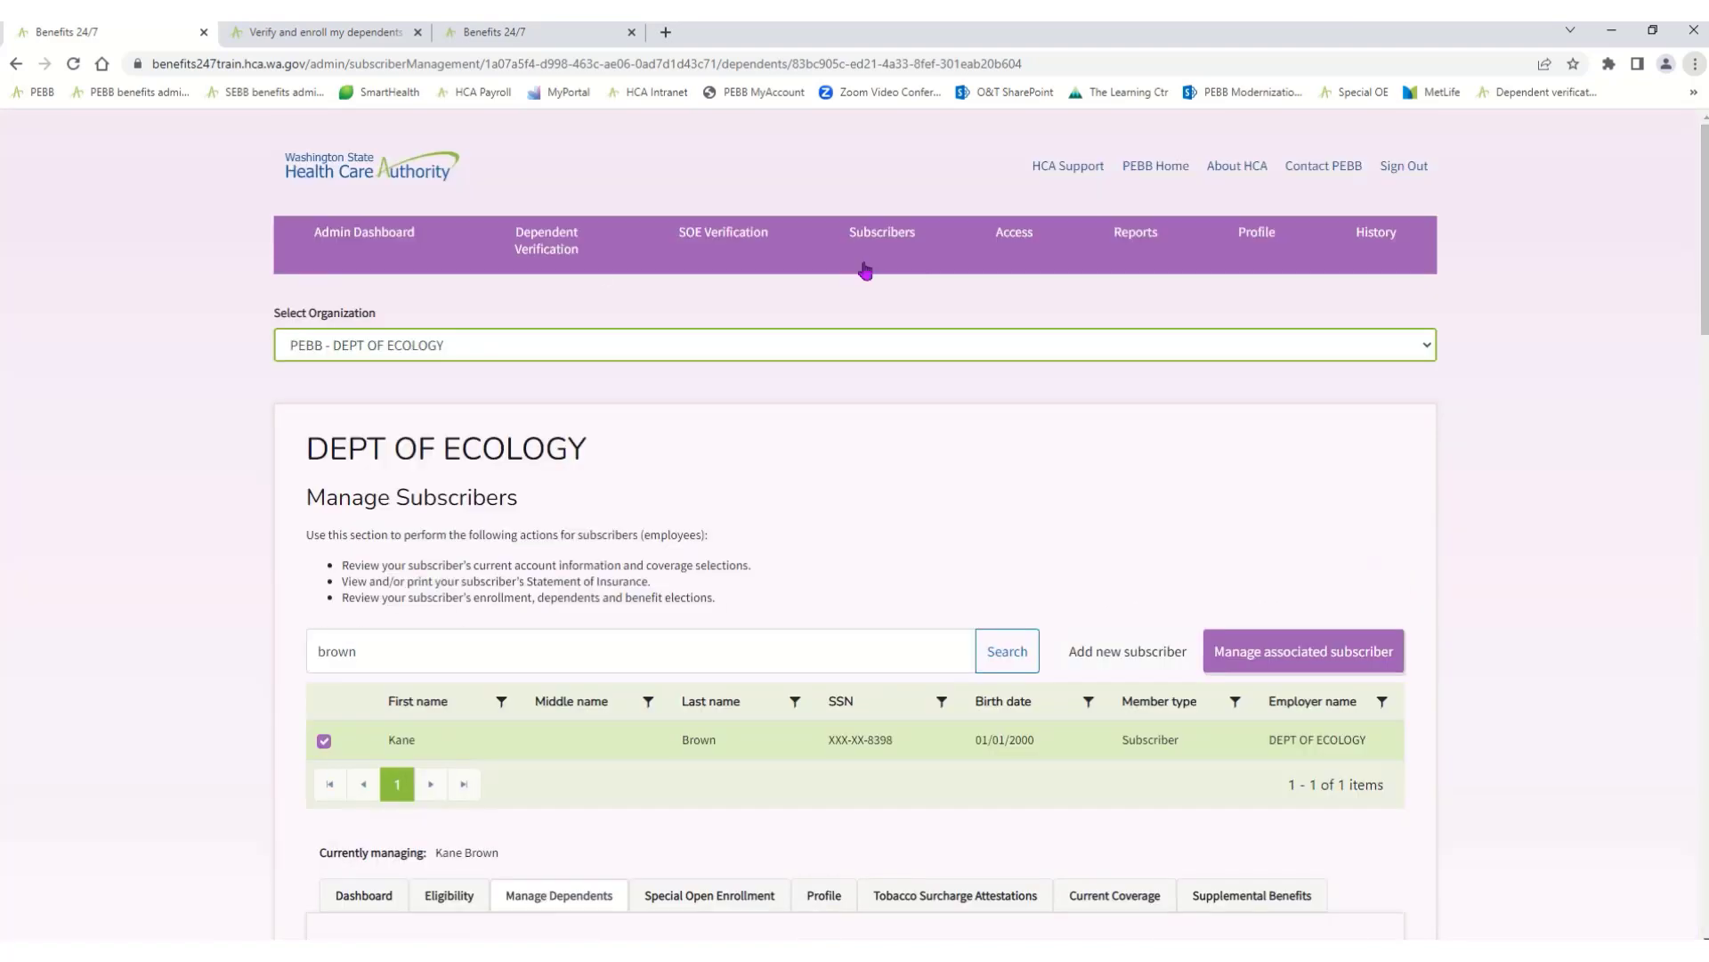
- Search the organization's subscribers for "a" and open the first listed subscriber's account at its dependents
{"action": "left_click", "coordinate": [368, 271]}
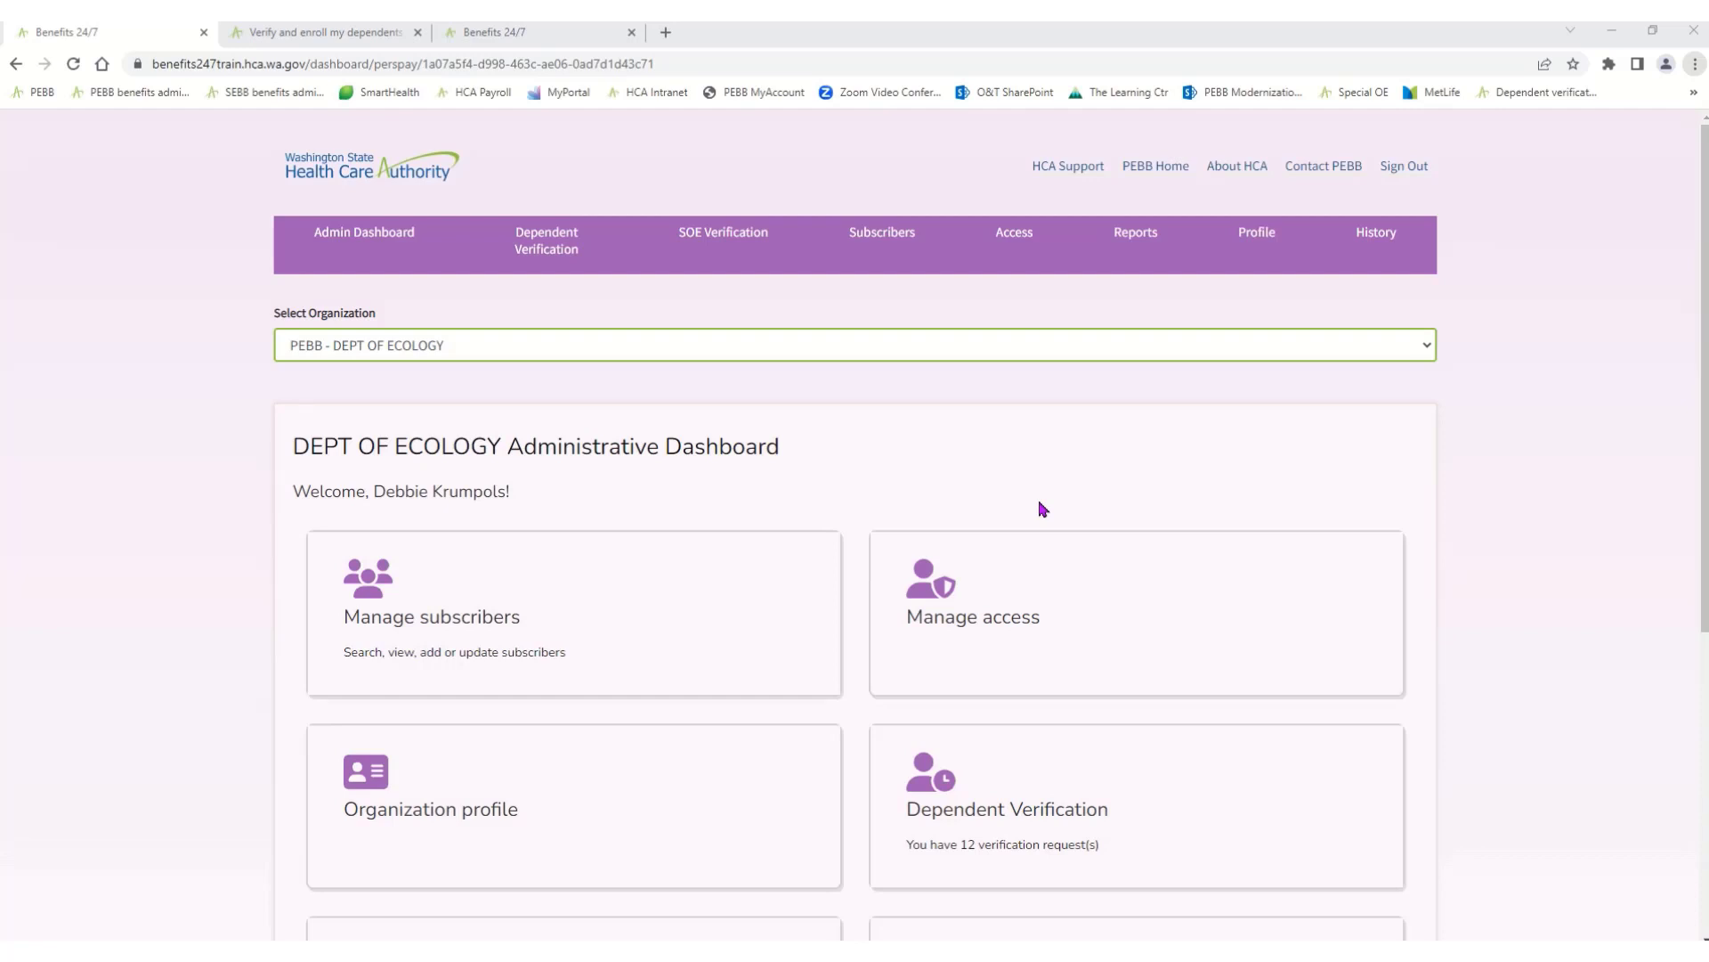
{"action": "left_click", "coordinate": [537, 614]}
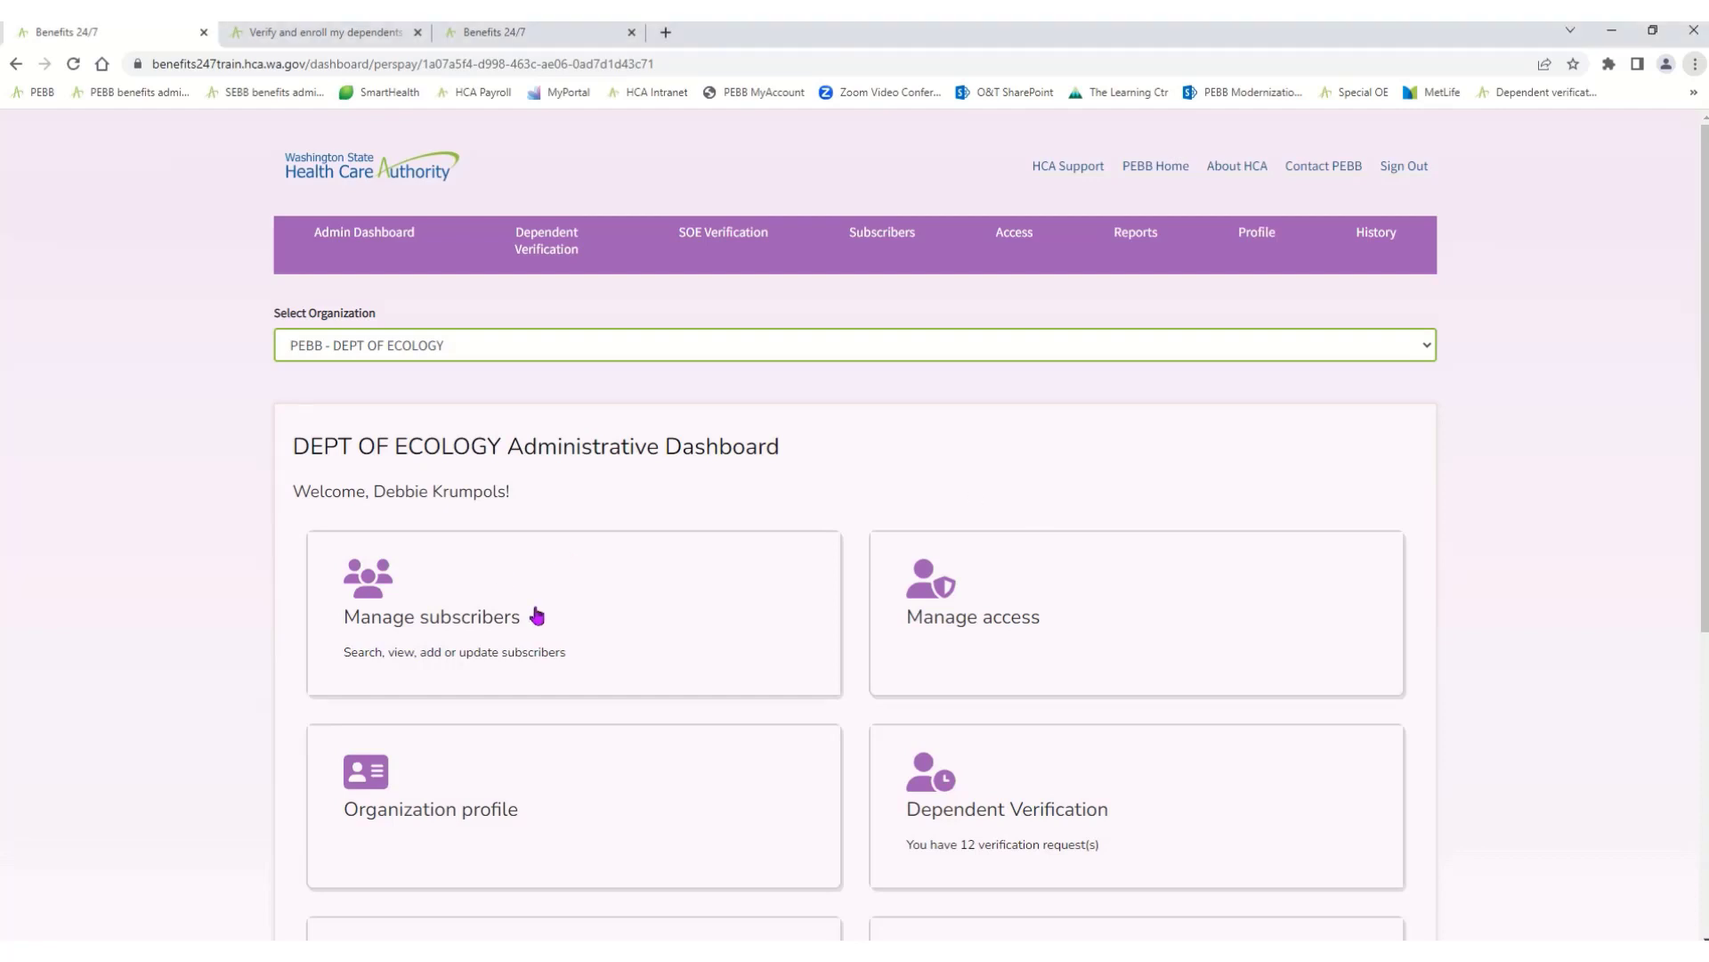
{"action": "left_click", "coordinate": [474, 661]}
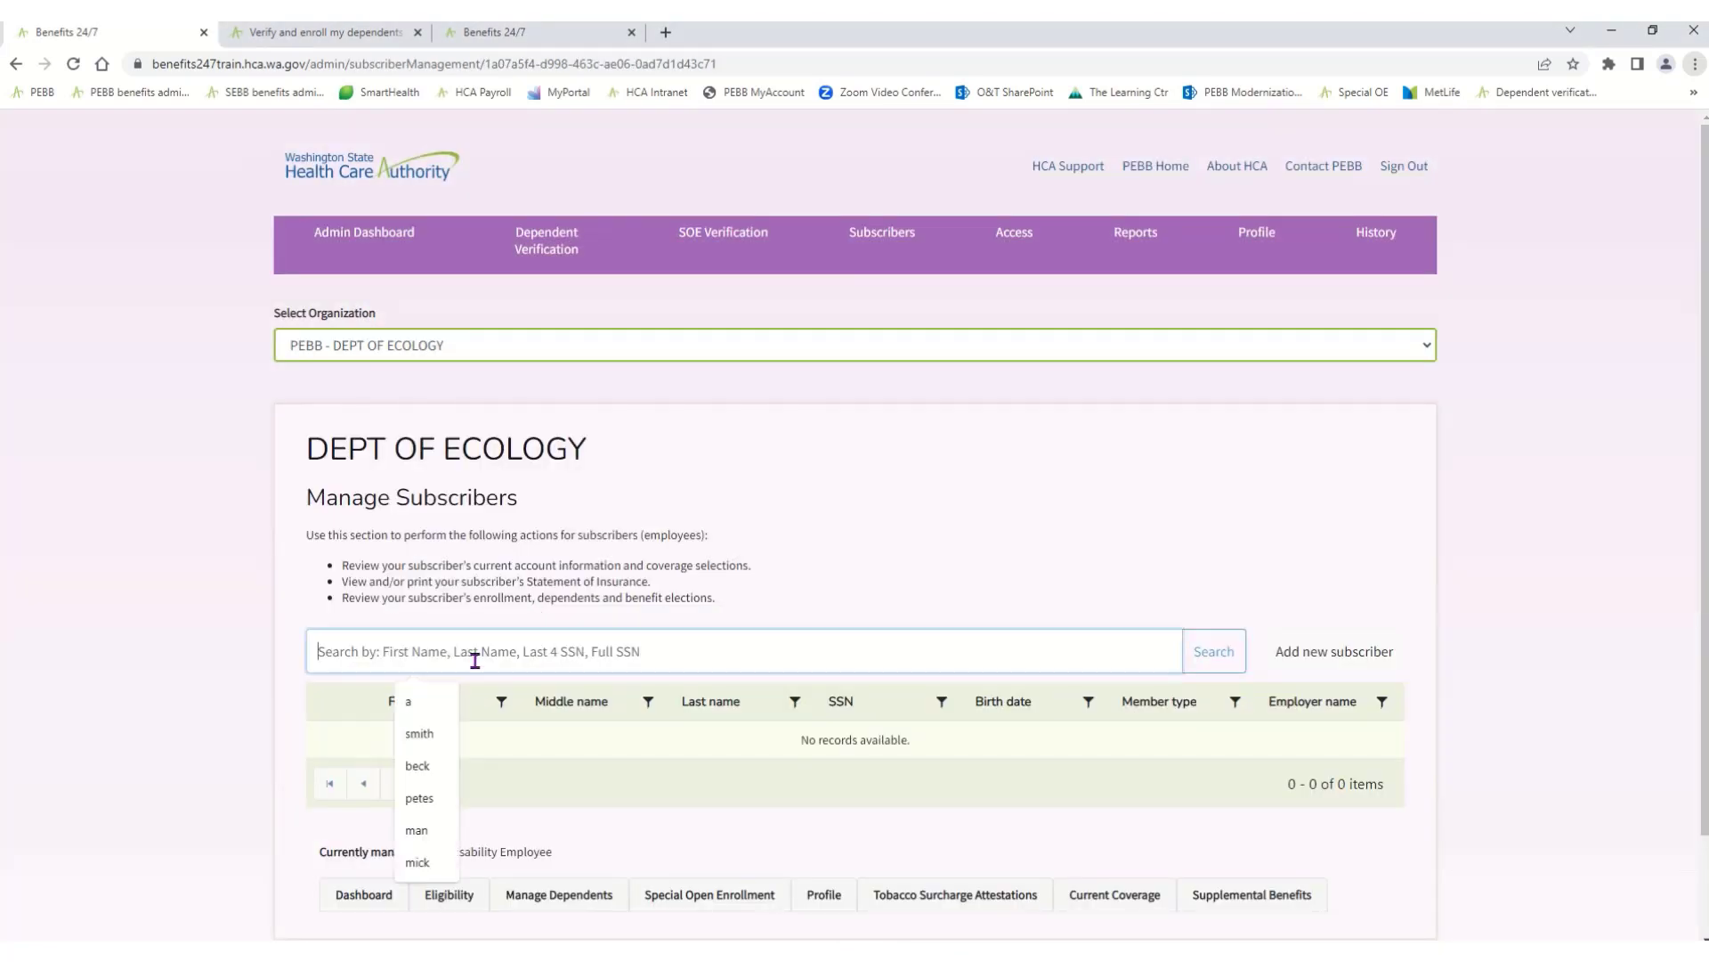
{"action": "type", "text": "a"}
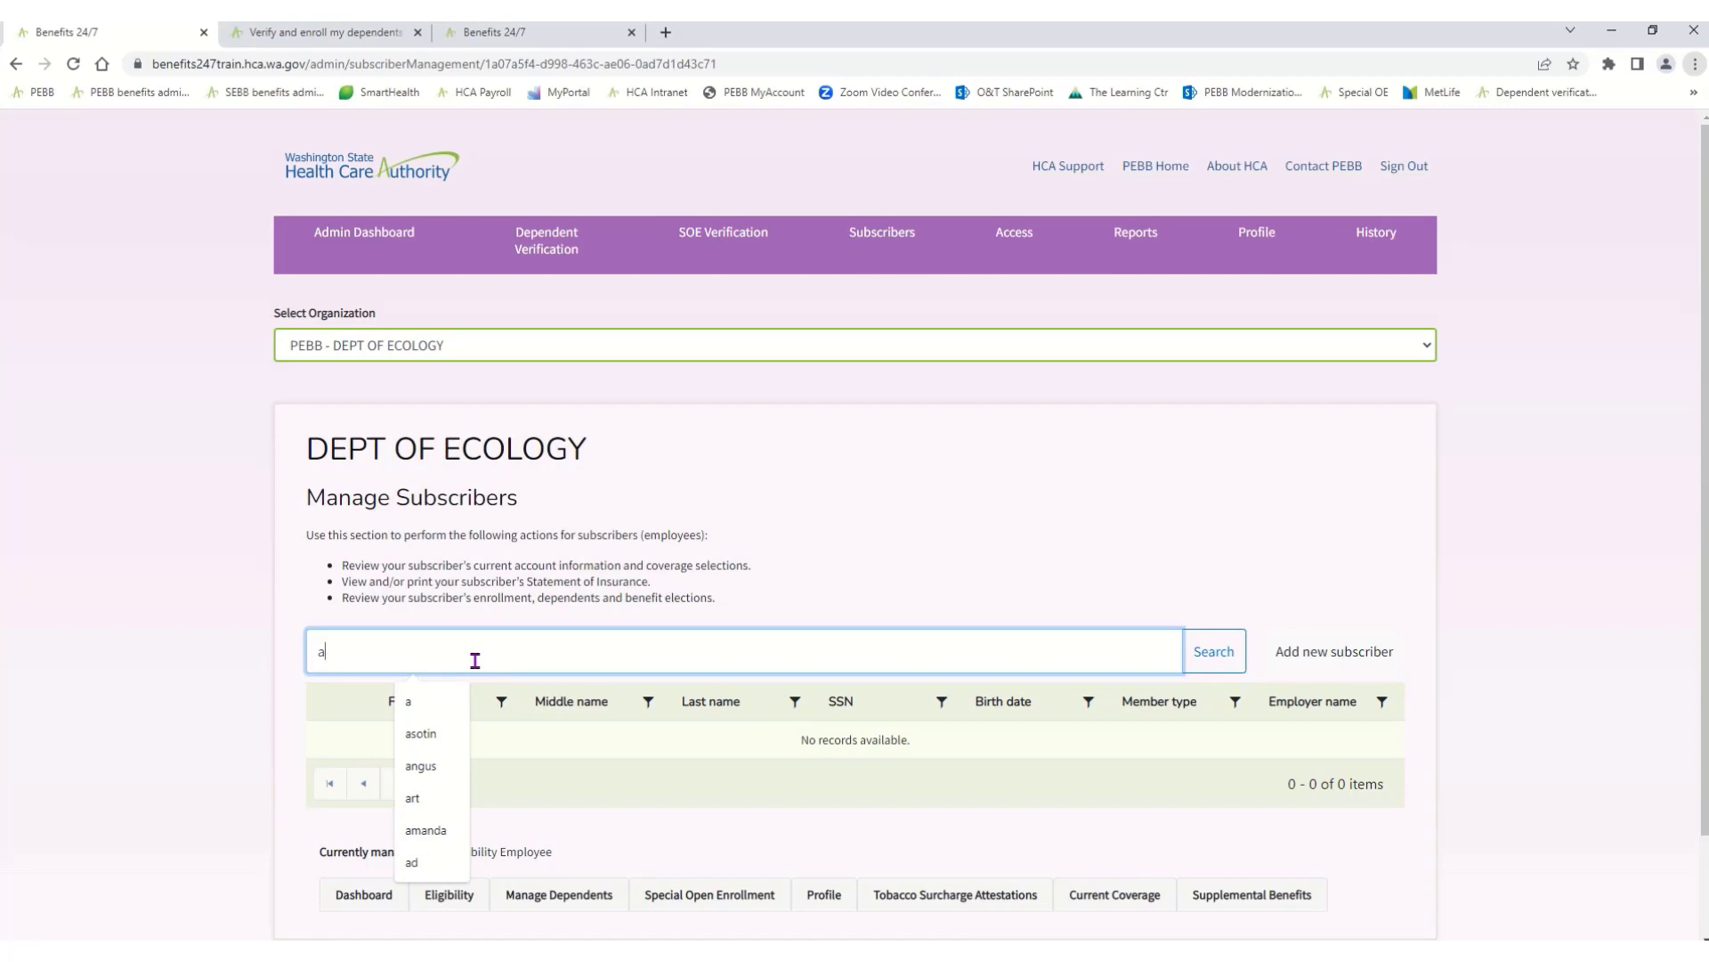
{"action": "left_click", "coordinate": [1216, 664]}
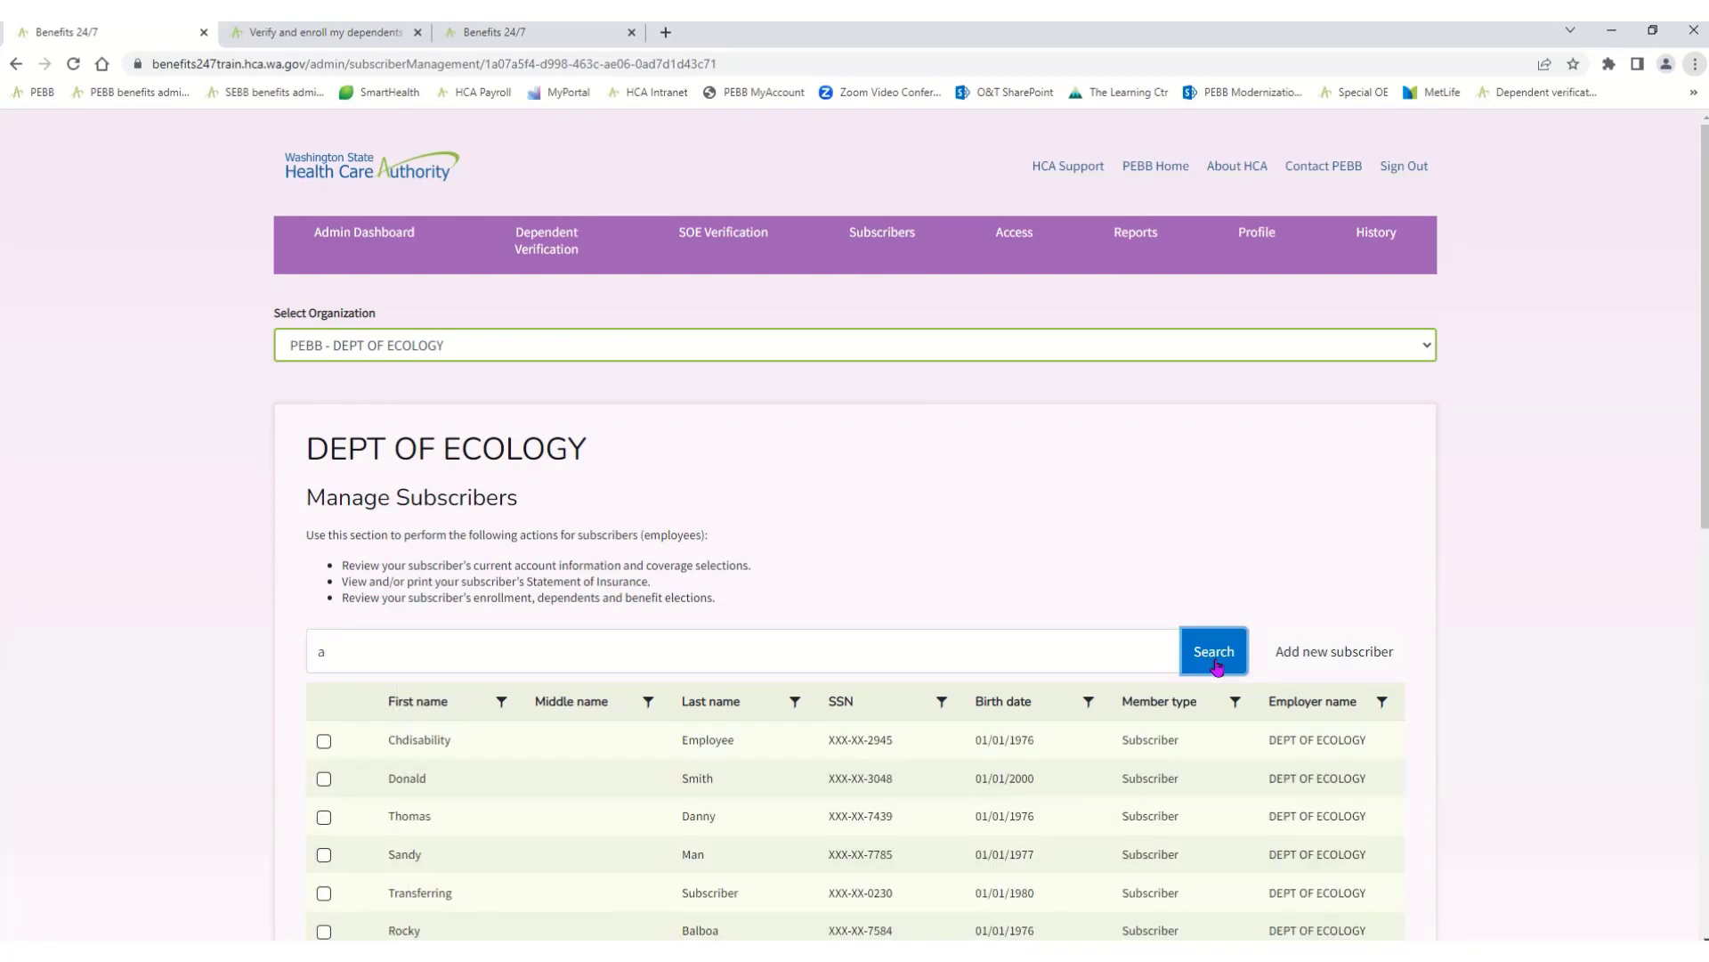
{"action": "left_click", "coordinate": [324, 743]}
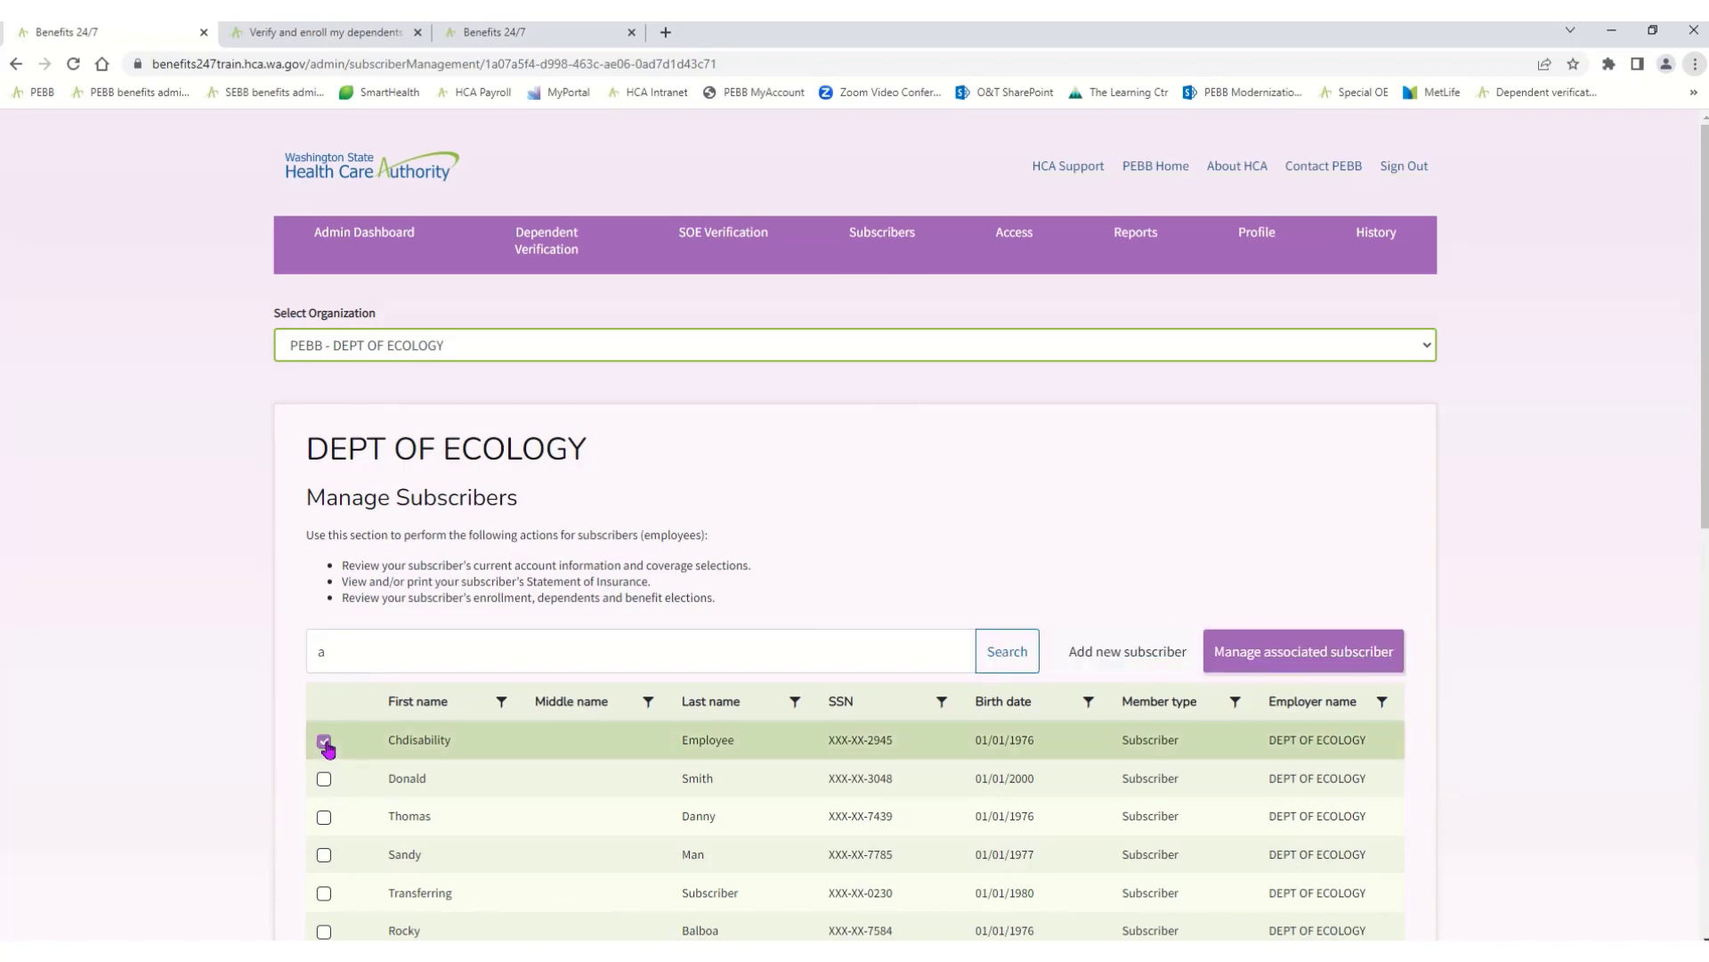
{"action": "left_click", "coordinate": [1256, 649]}
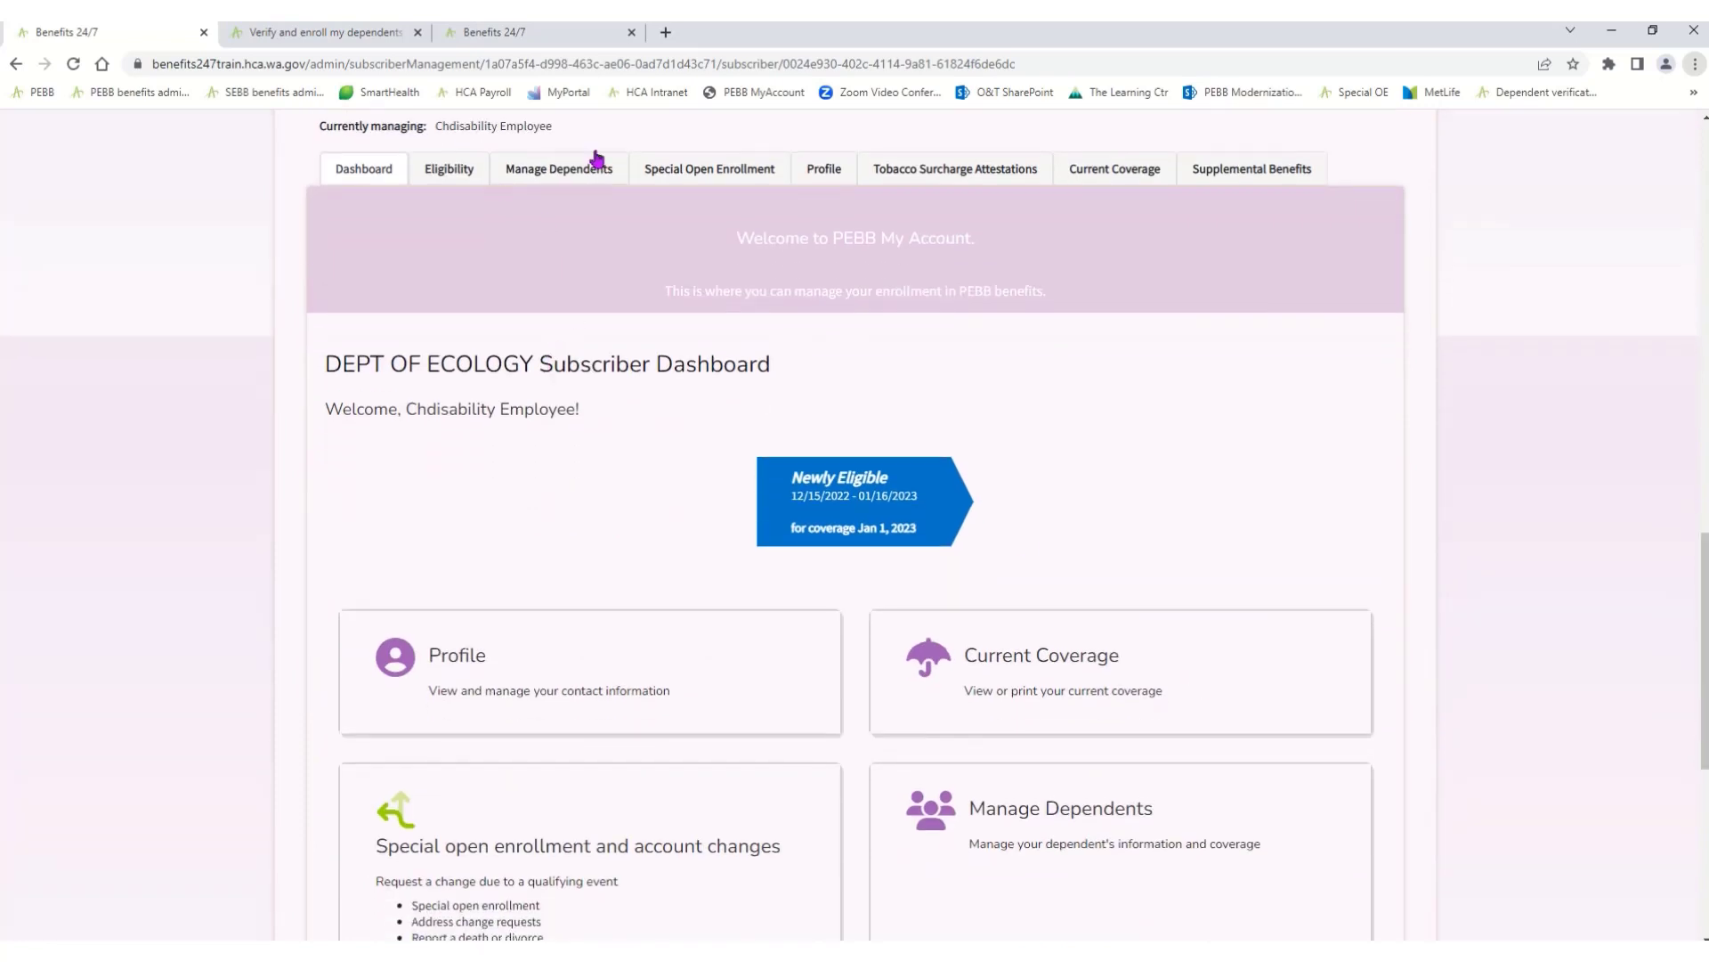
{"action": "left_click", "coordinate": [526, 180]}
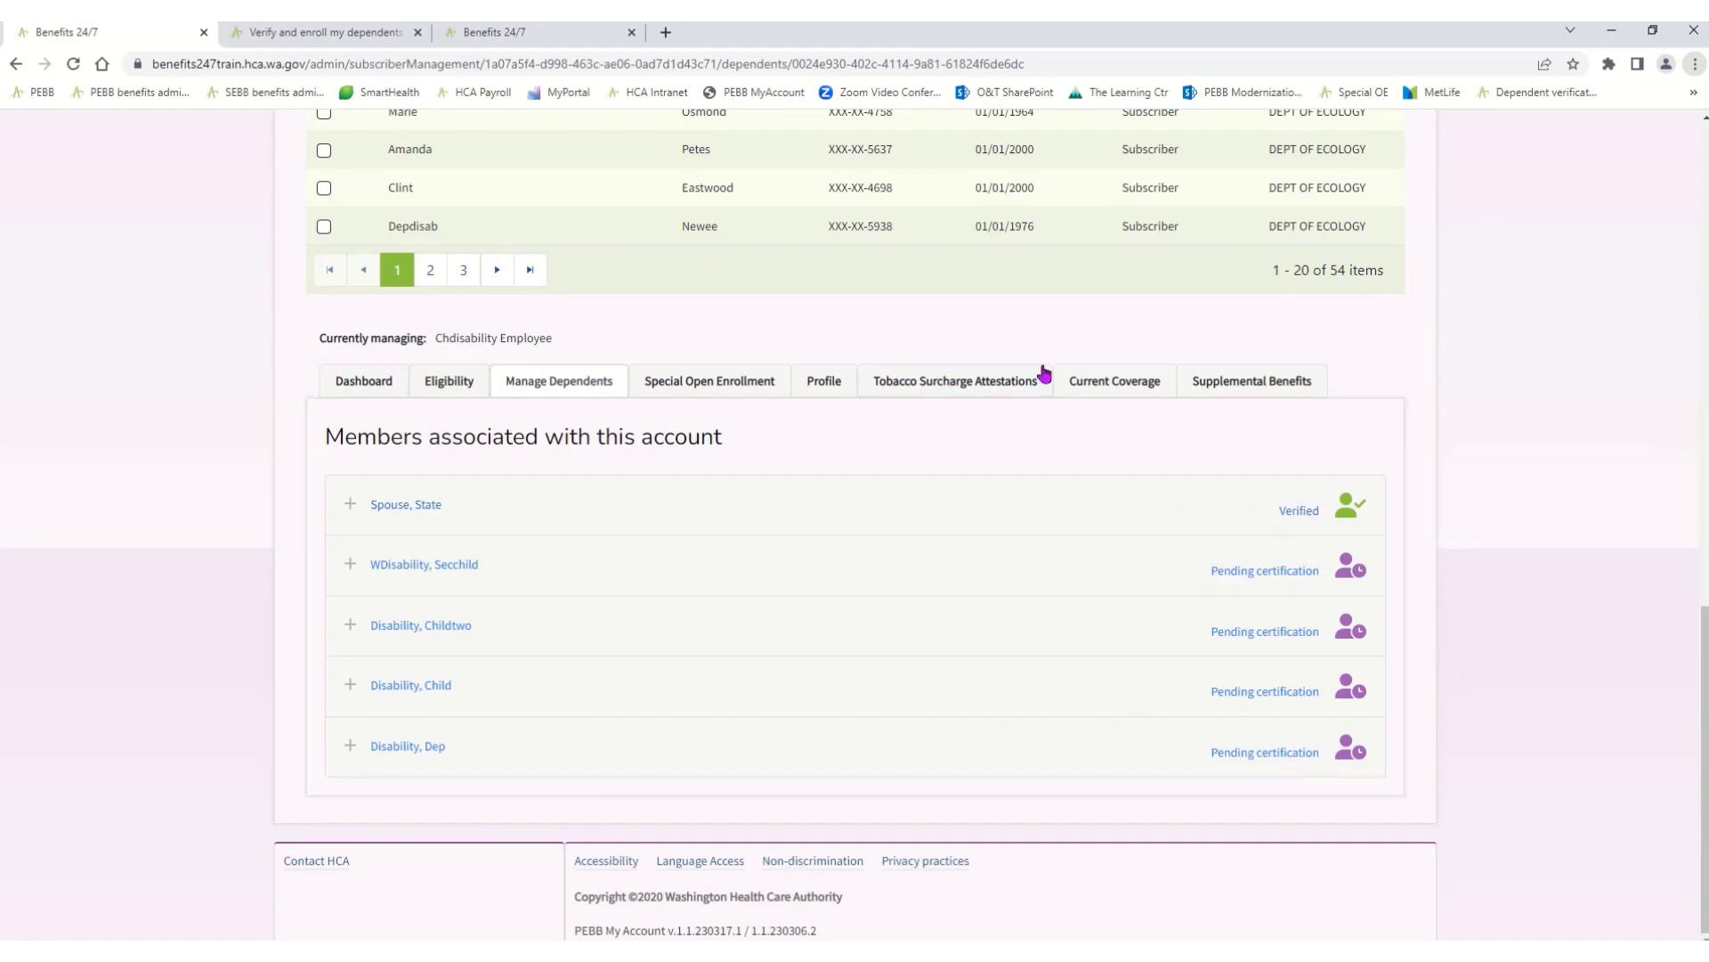
- Open the subscriber's special open enrollment and account changes, and review the existing requests and available special open enrollment events
{"action": "left_click", "coordinate": [392, 384]}
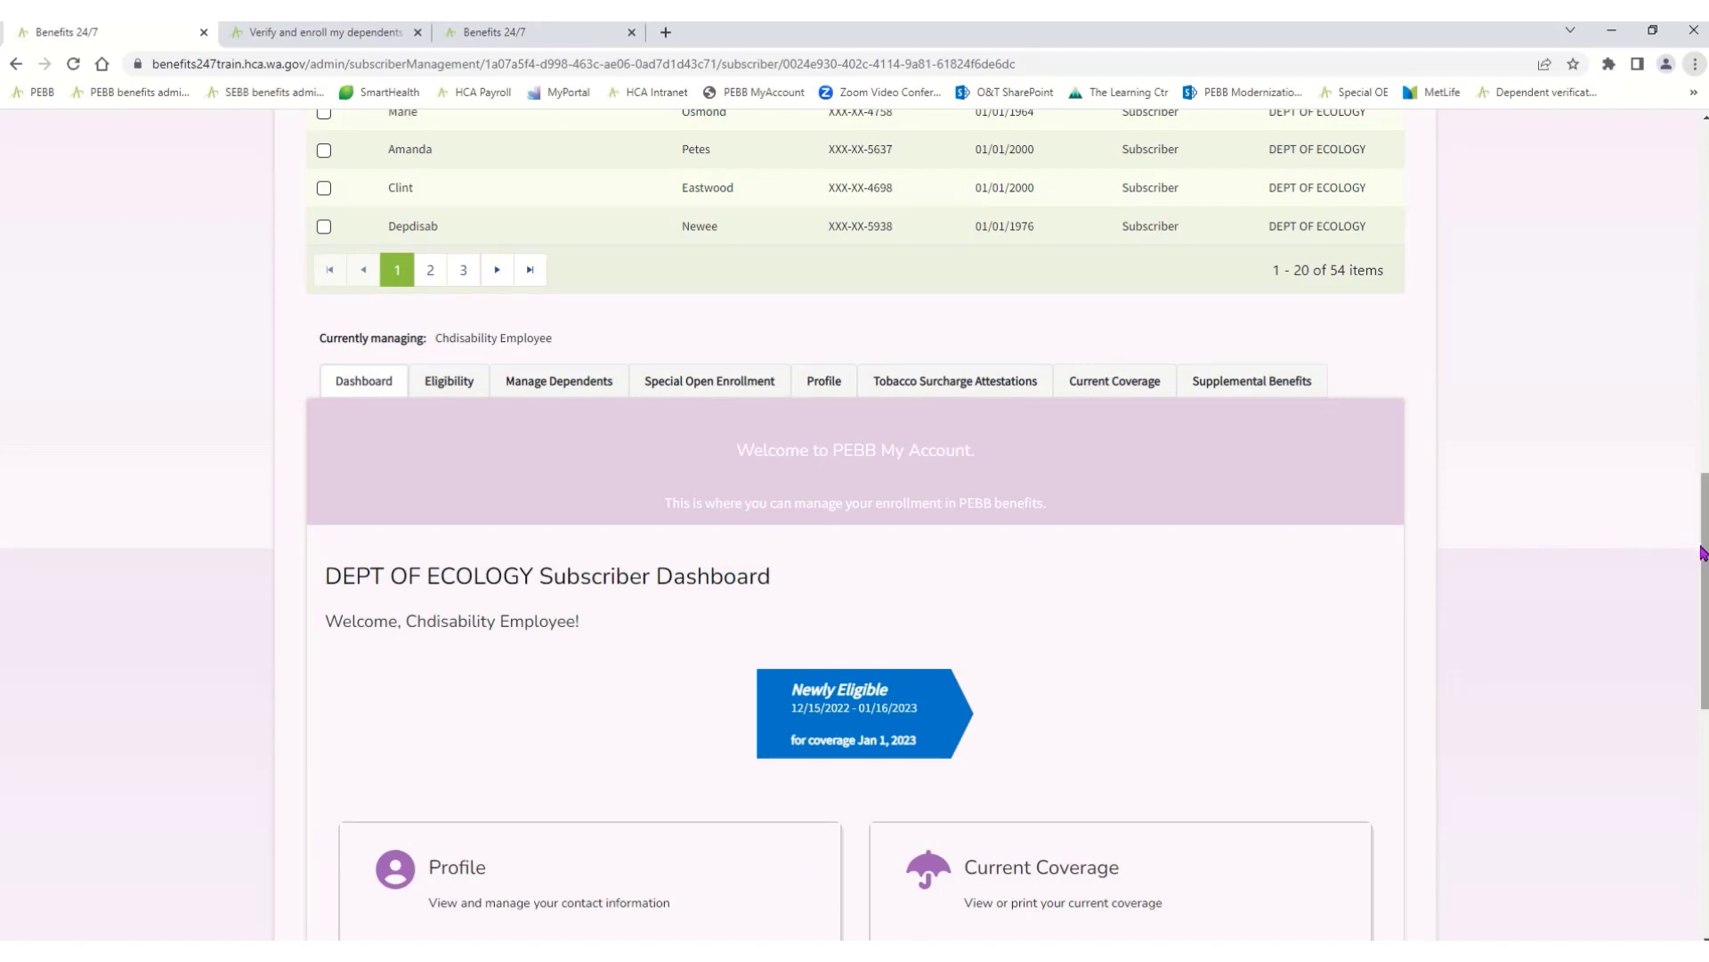
{"action": "left_click_drag", "start_coordinate": [1703, 554], "coordinate": [1703, 657]}
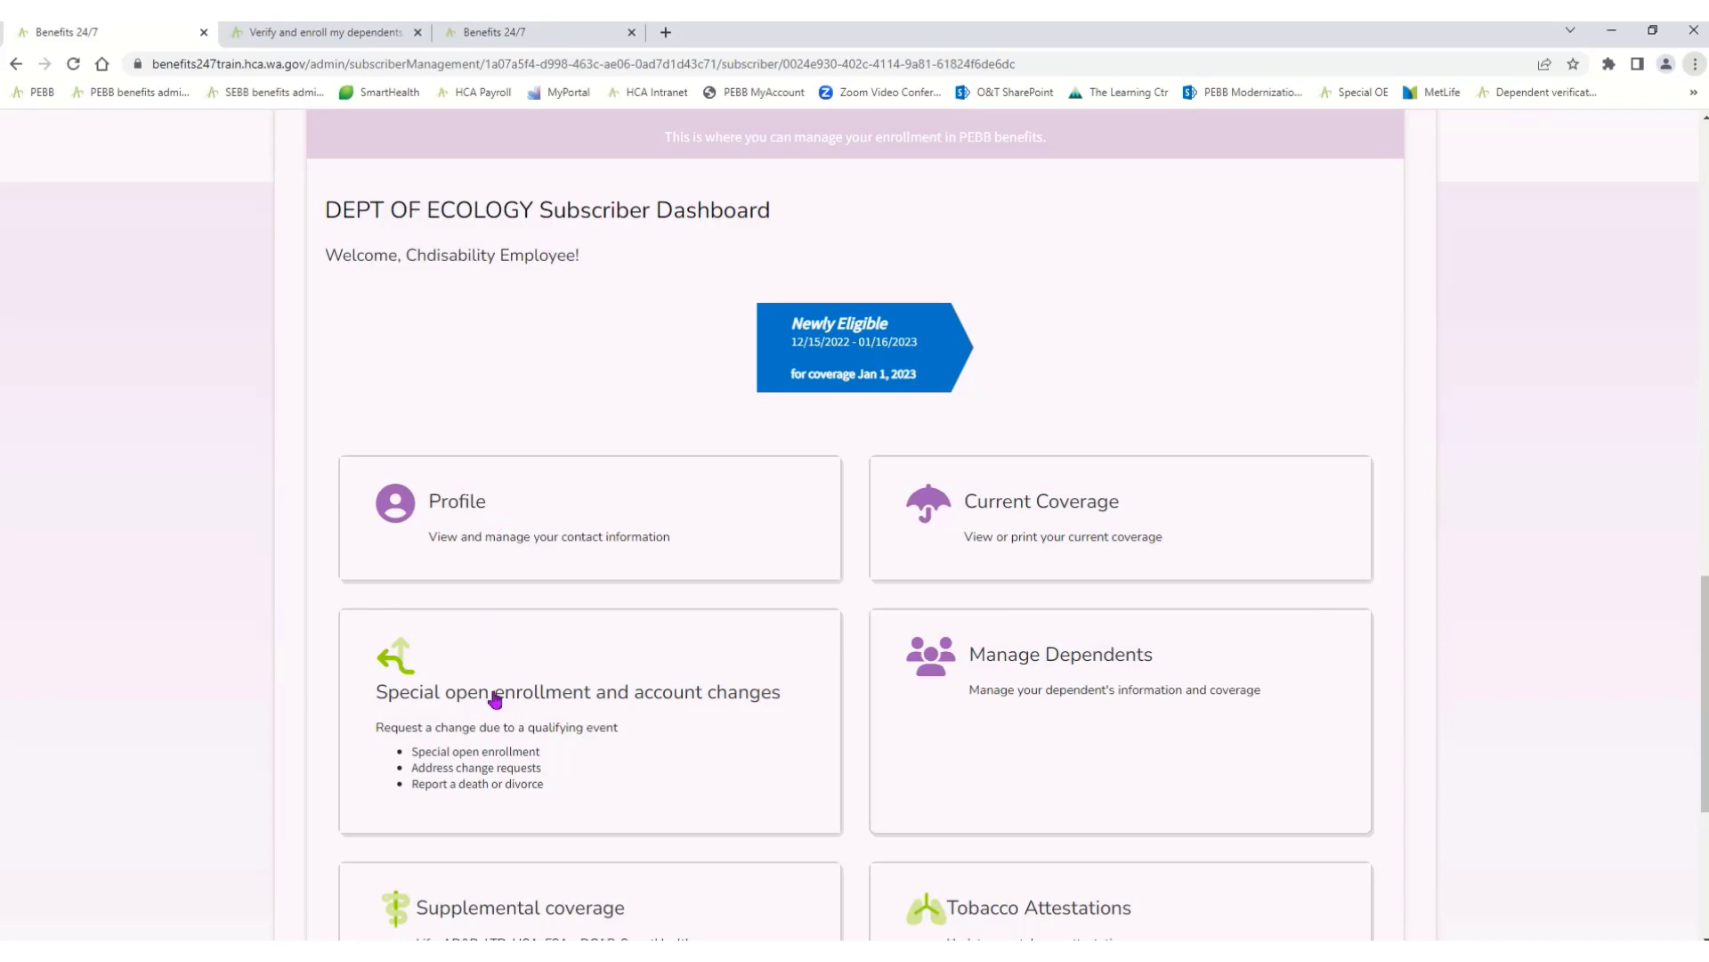
{"action": "left_click", "coordinate": [619, 715]}
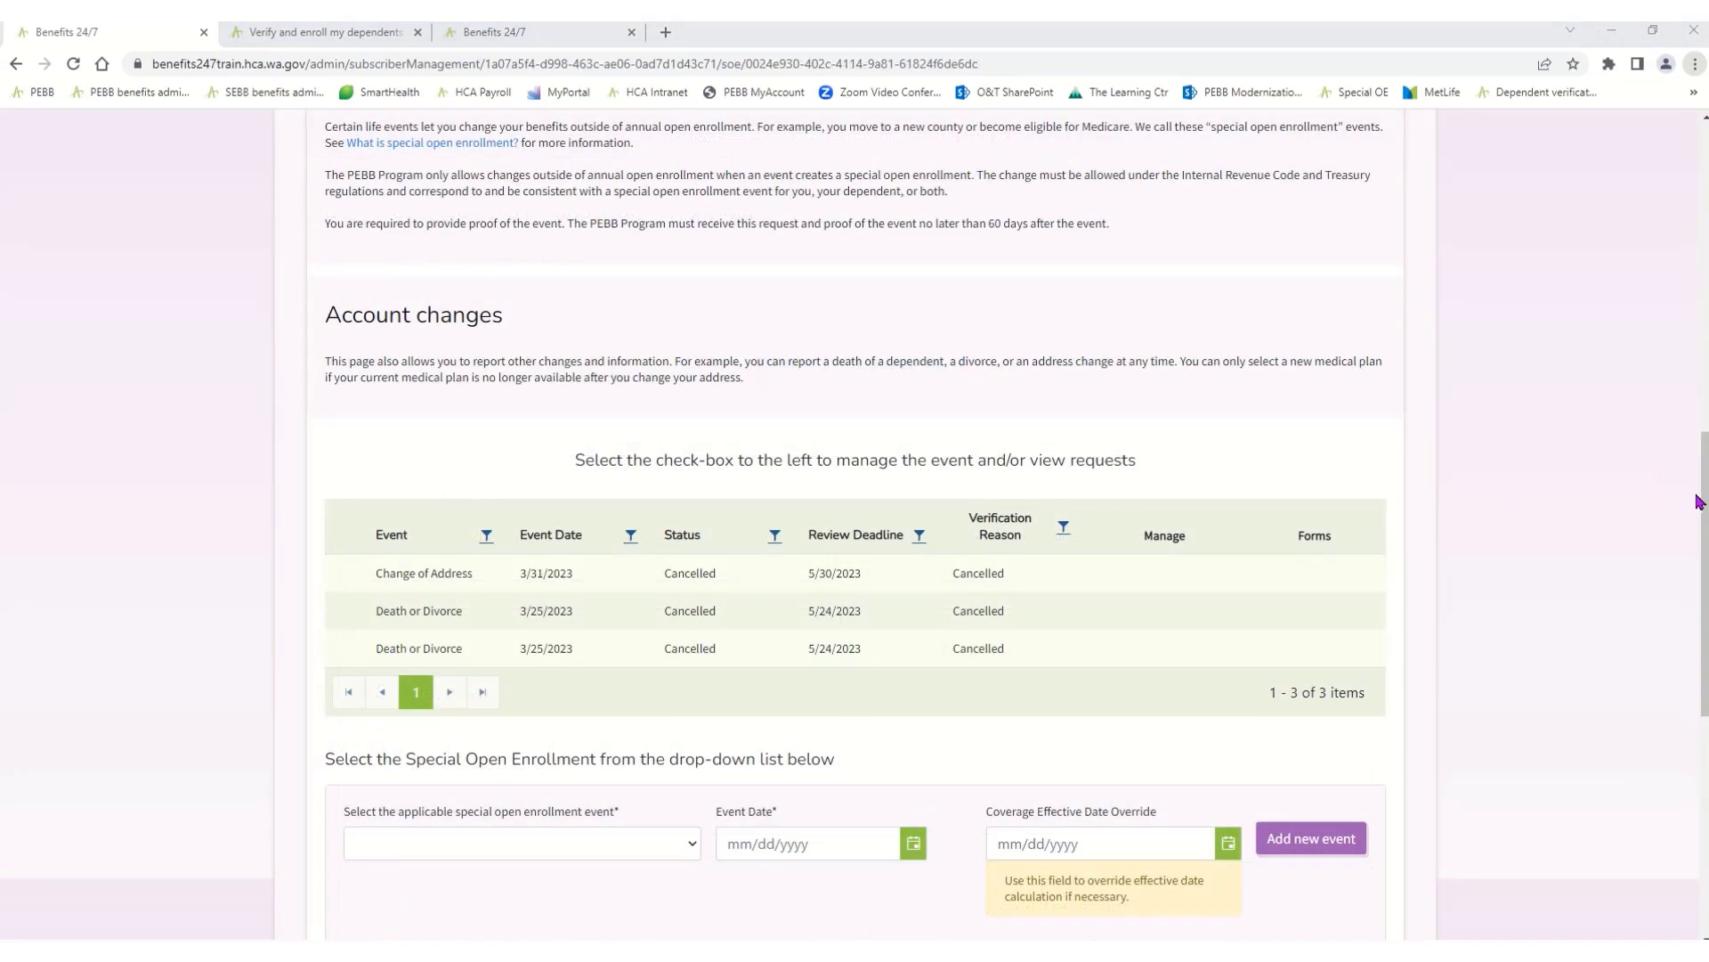
{"action": "scroll", "coordinate": [1698, 501], "scroll_direction": "up", "scroll_amount": 4}
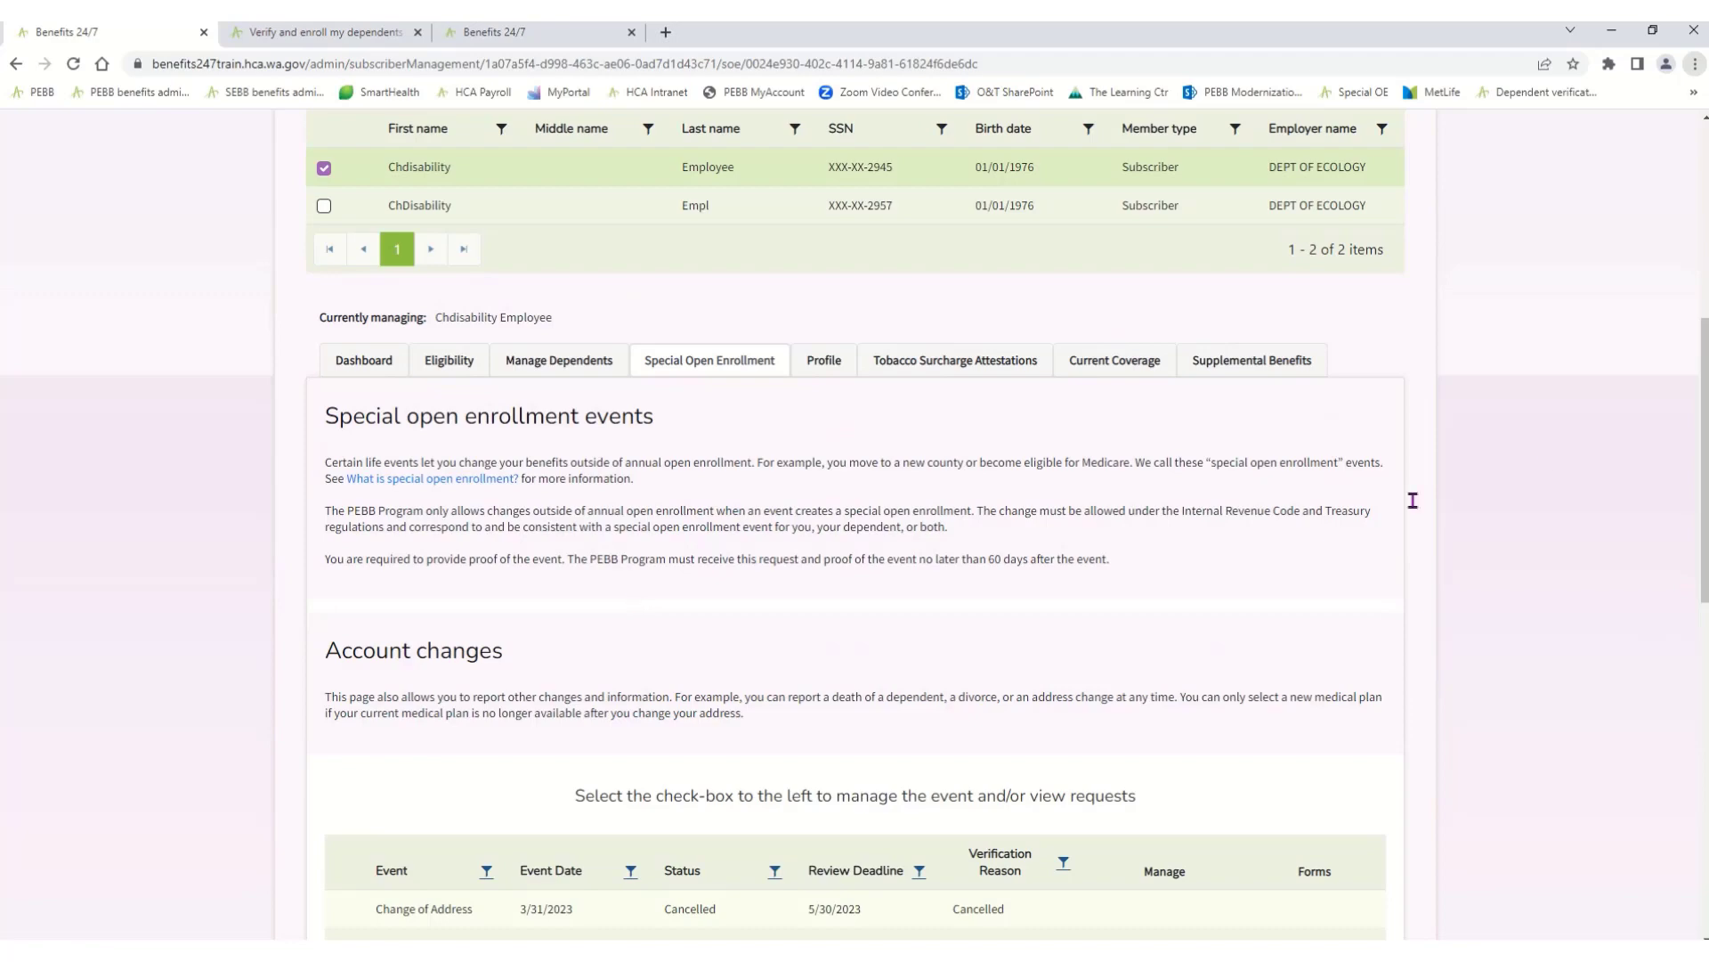
{"action": "left_click_drag", "start_coordinate": [1704, 480], "coordinate": [1705, 676]}
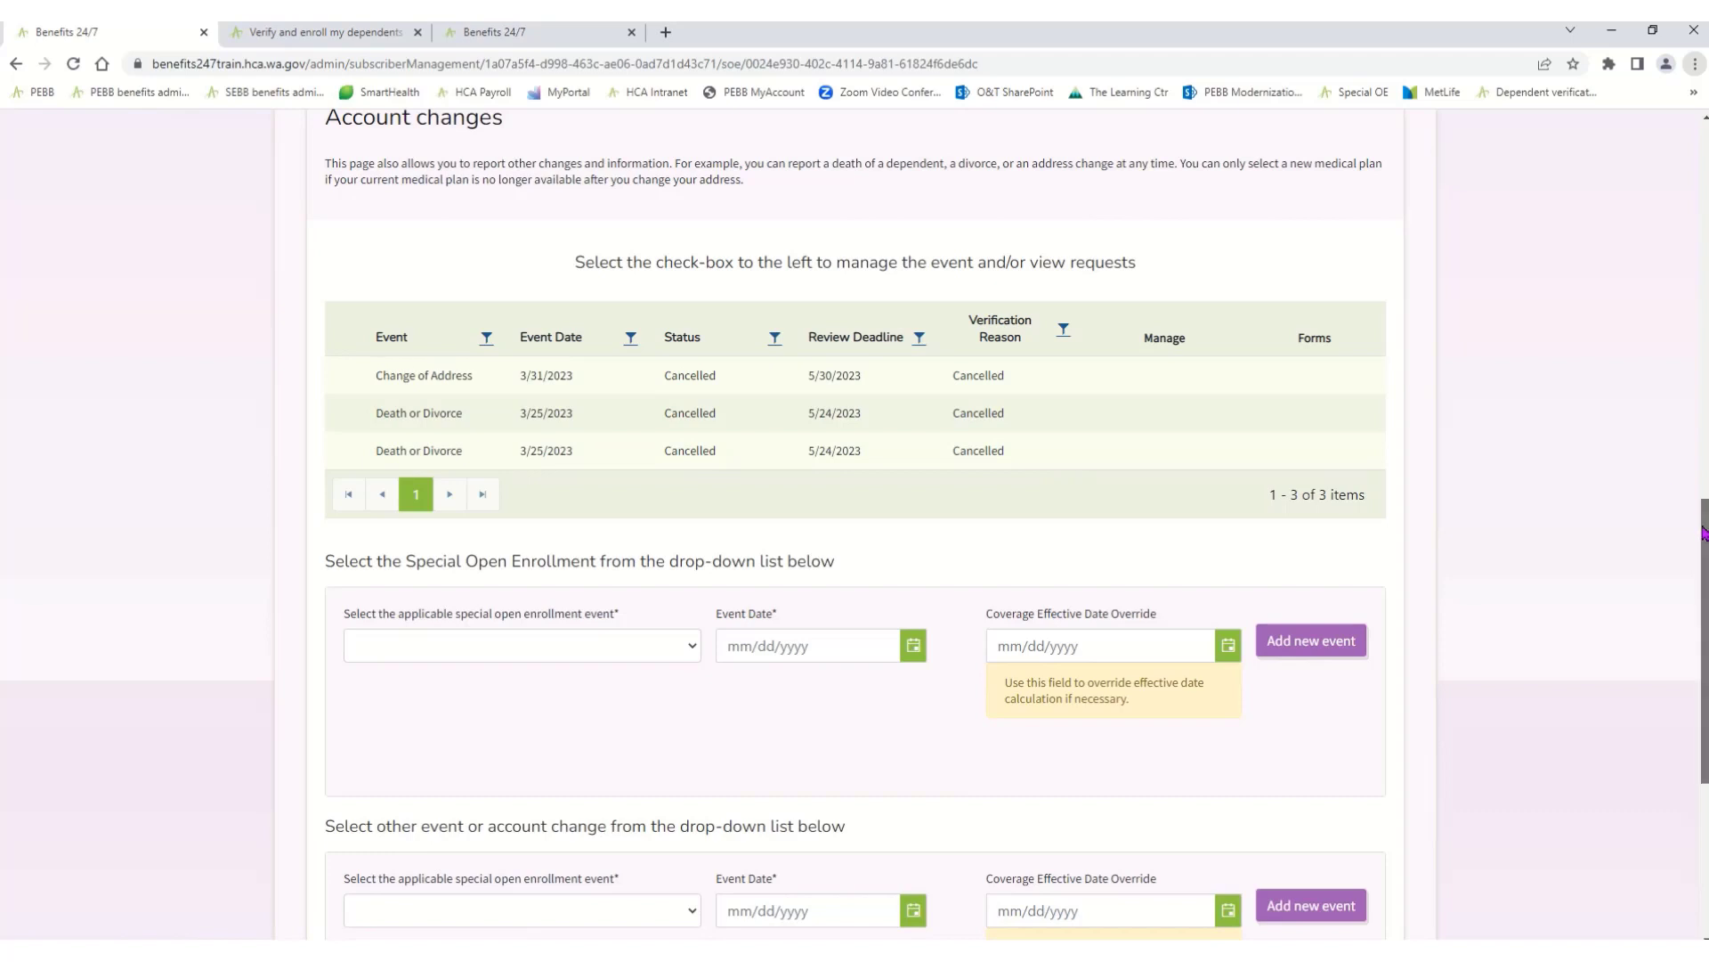
{"action": "left_click_drag", "start_coordinate": [1702, 533], "coordinate": [1702, 619]}
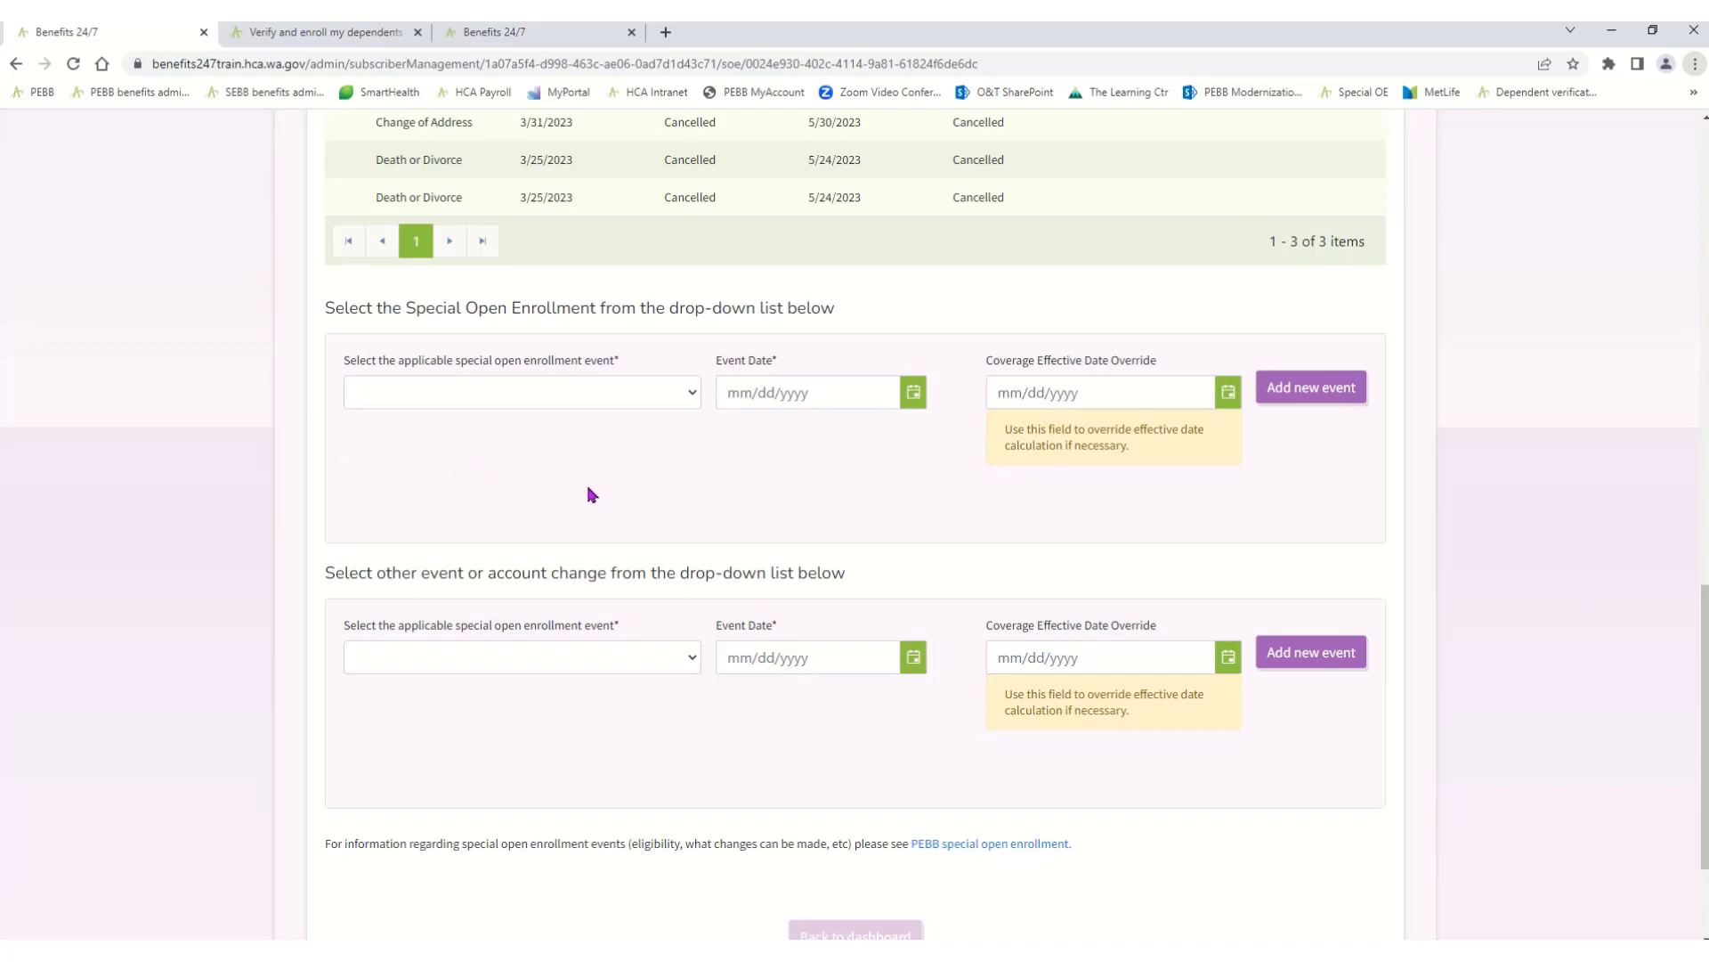
{"action": "left_click", "coordinate": [692, 403]}
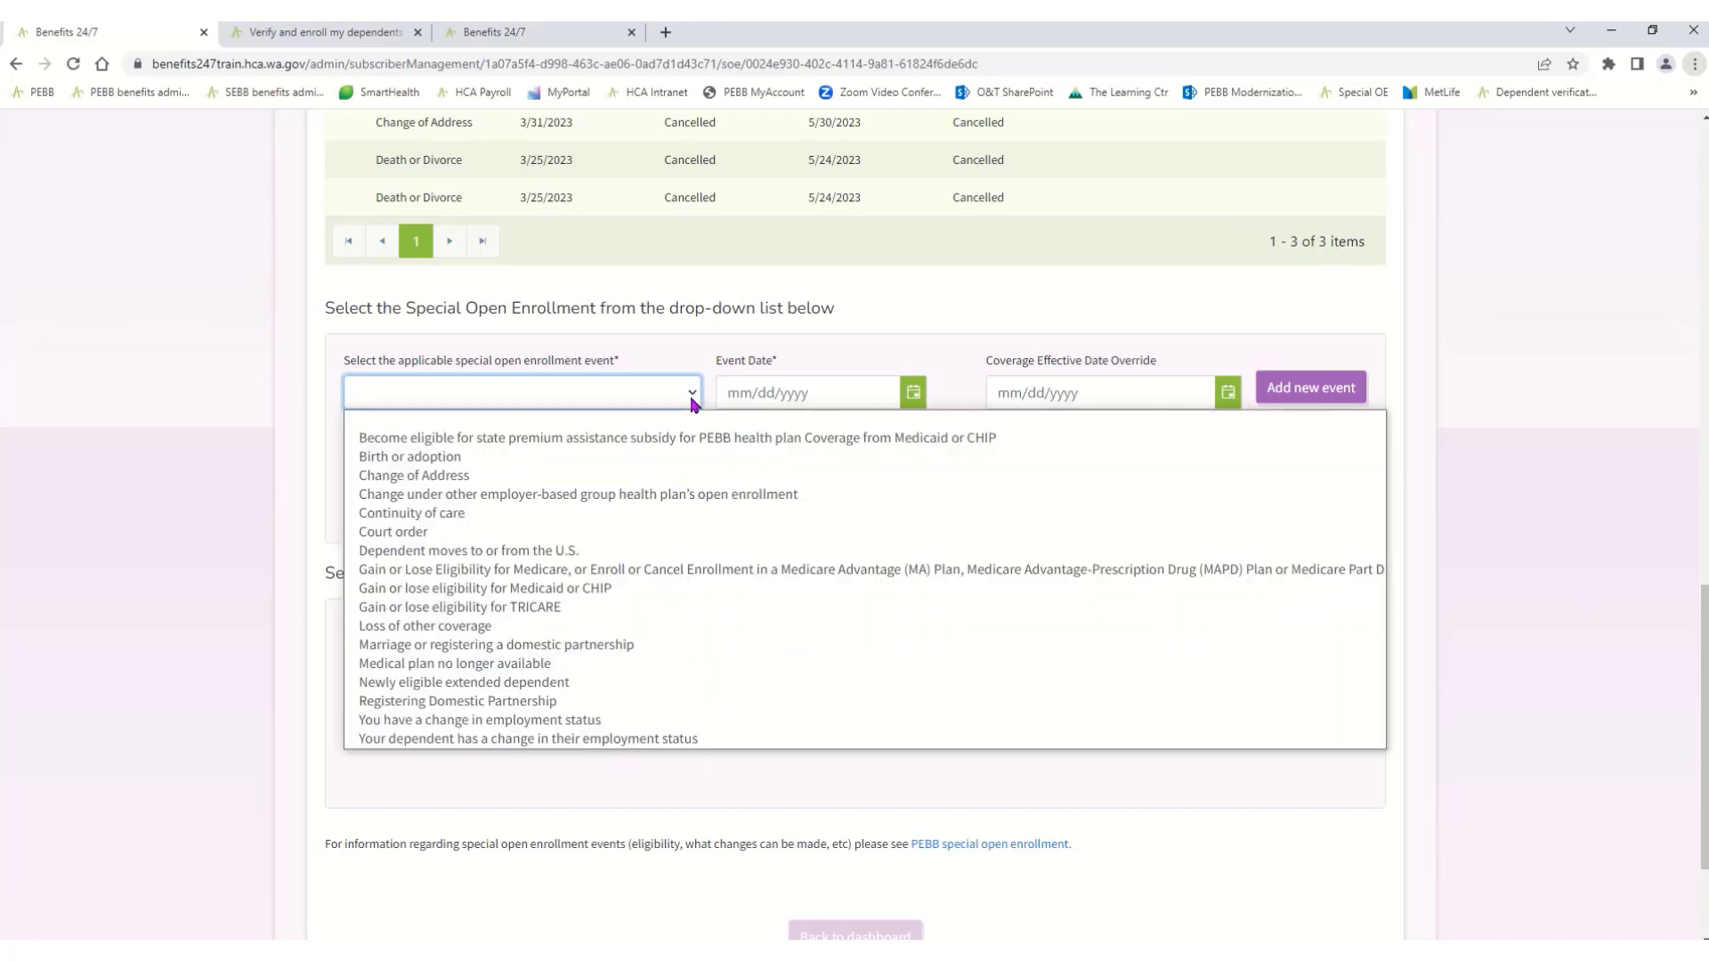
{"action": "left_click", "coordinate": [298, 657]}
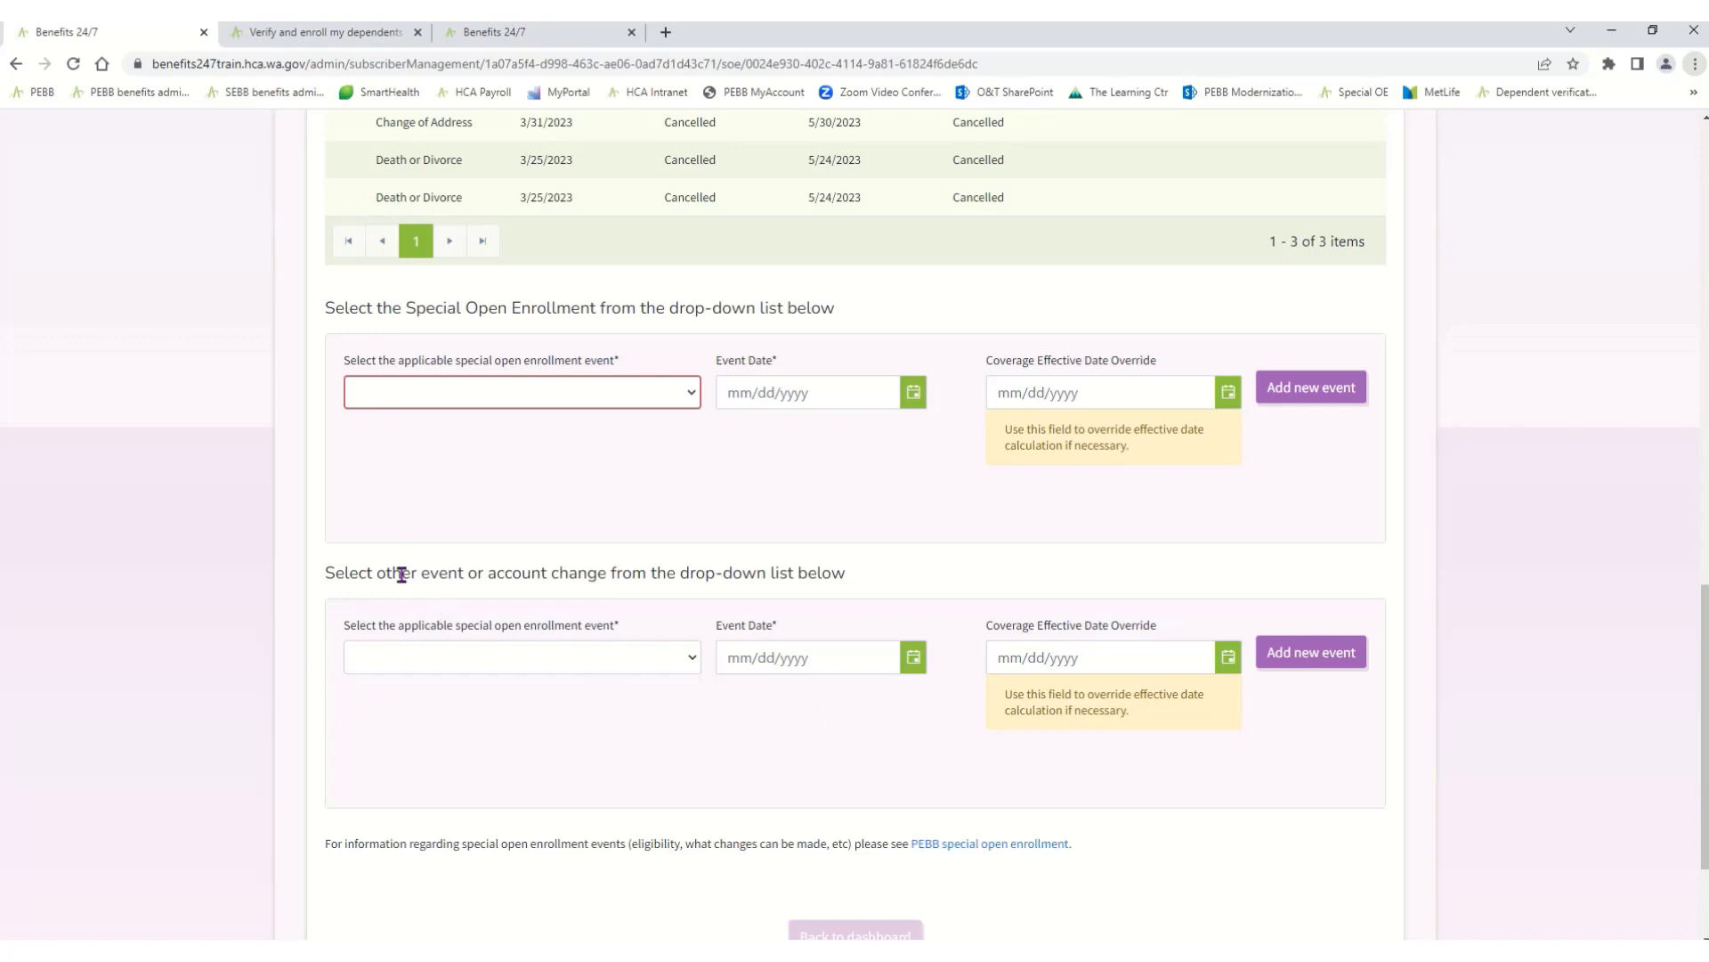
- Add a Death or Divorce event dated 03/25/2023 under other events or account changes
{"action": "left_click", "coordinate": [524, 657]}
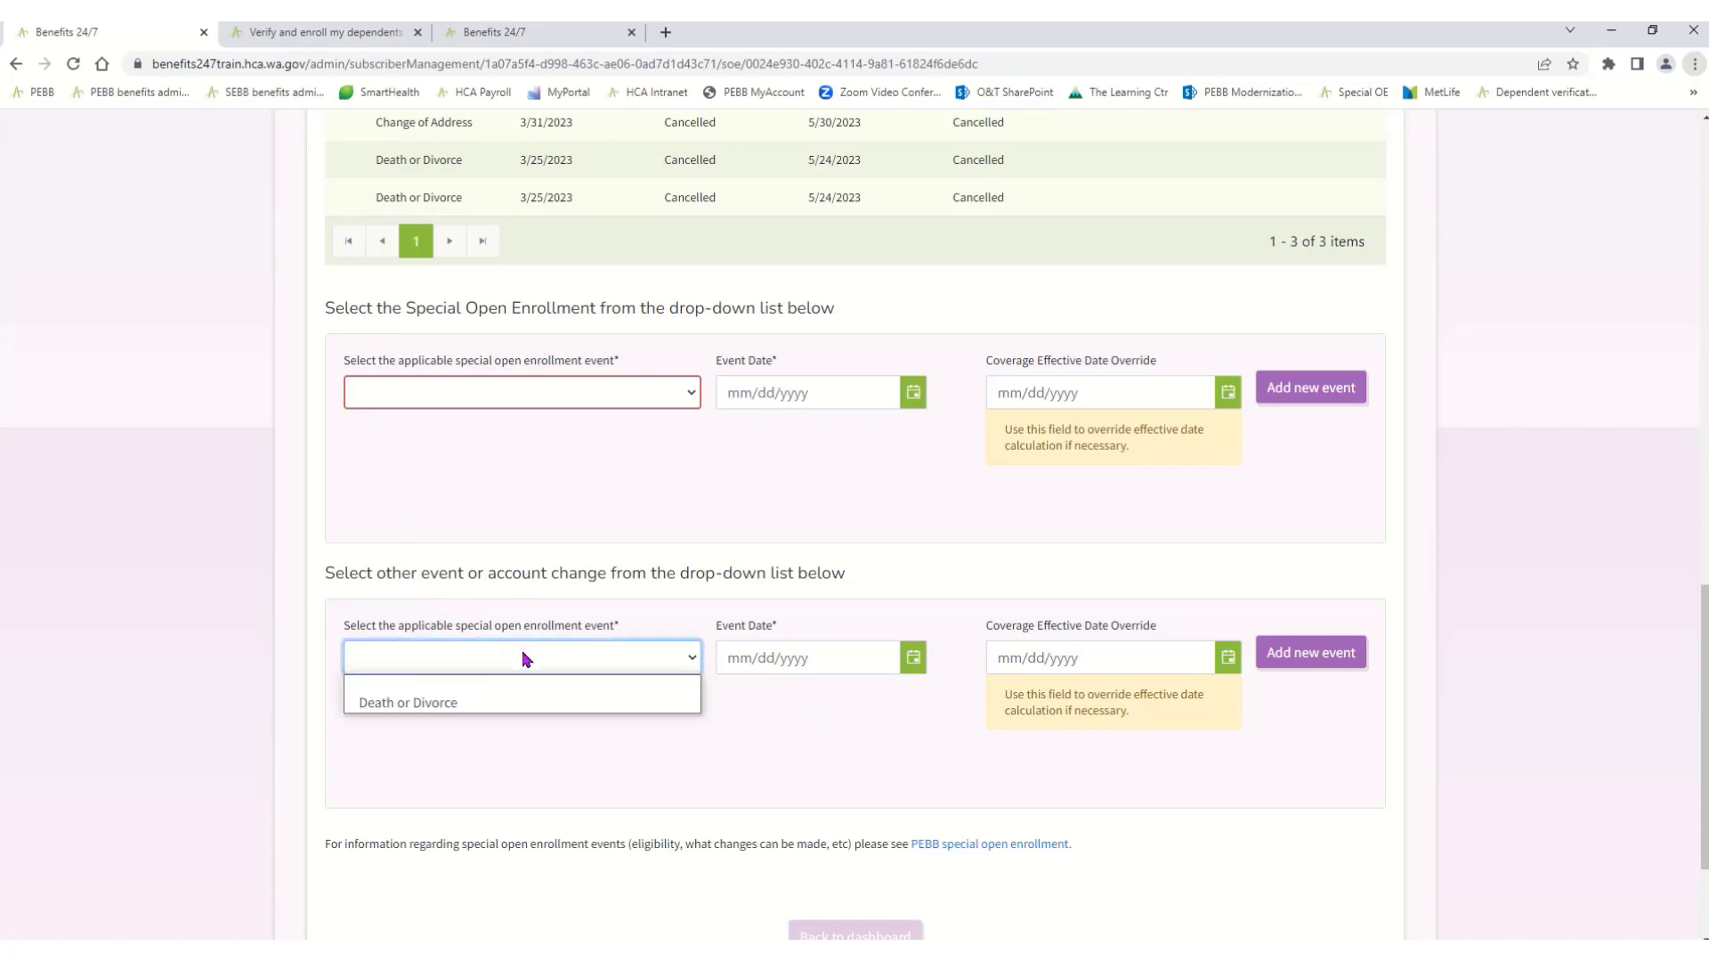
{"action": "left_click", "coordinate": [462, 703]}
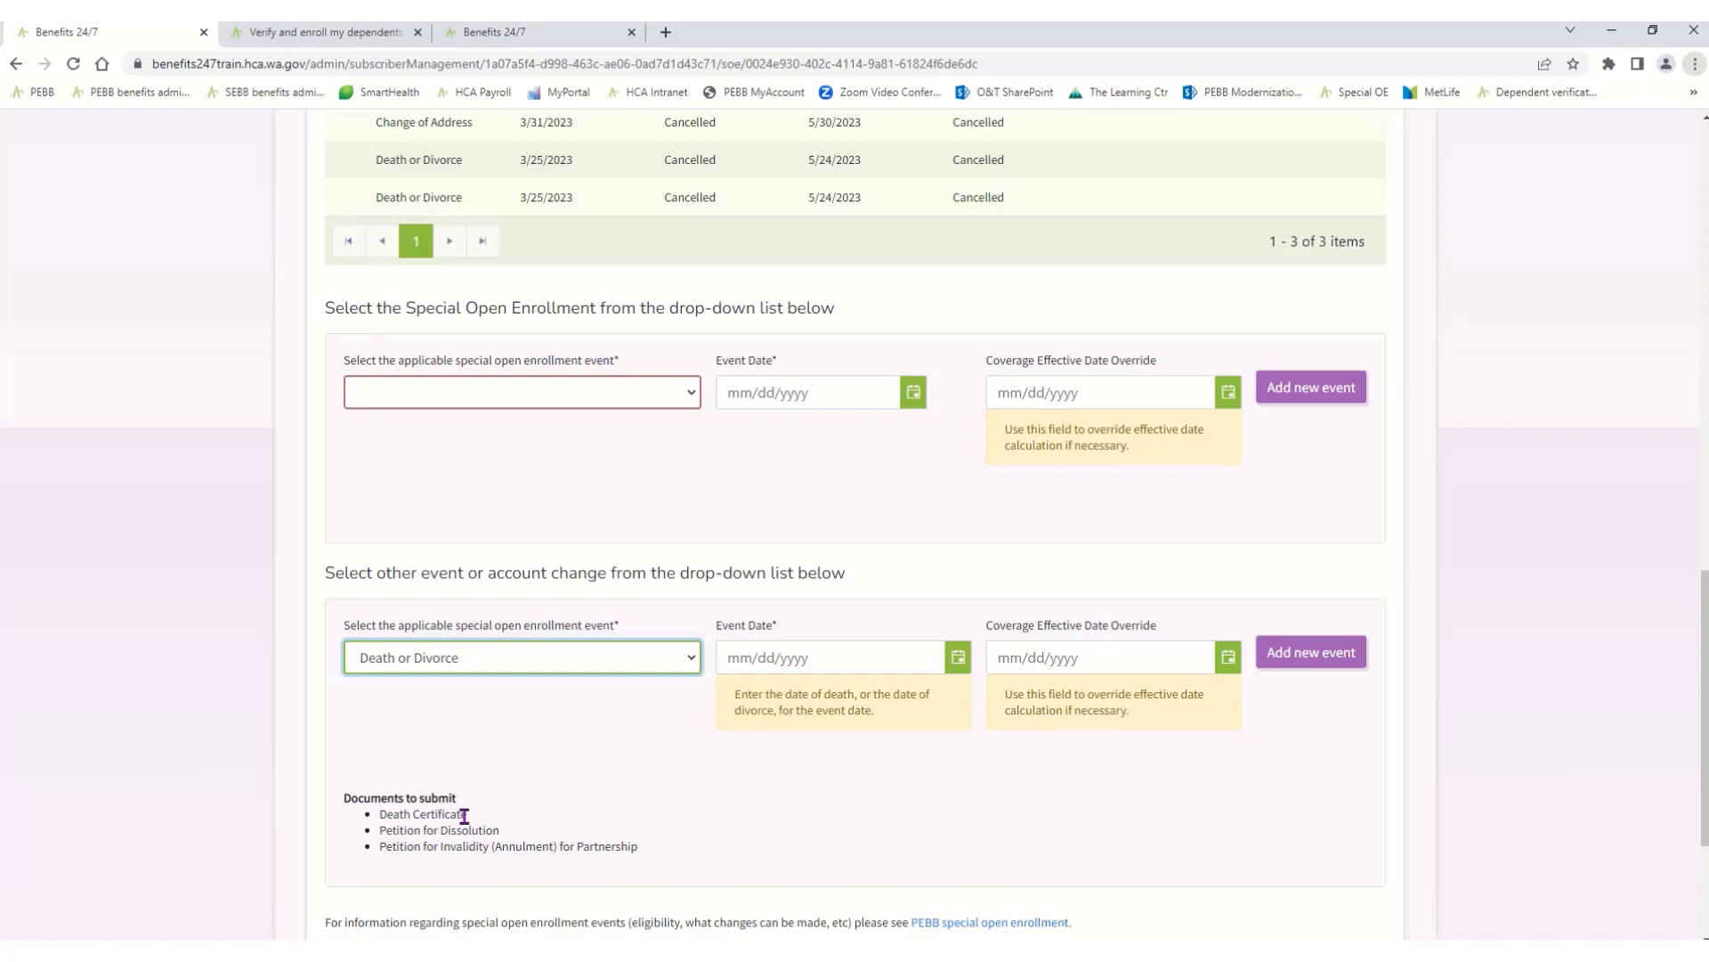
{"action": "left_click", "coordinate": [734, 657]}
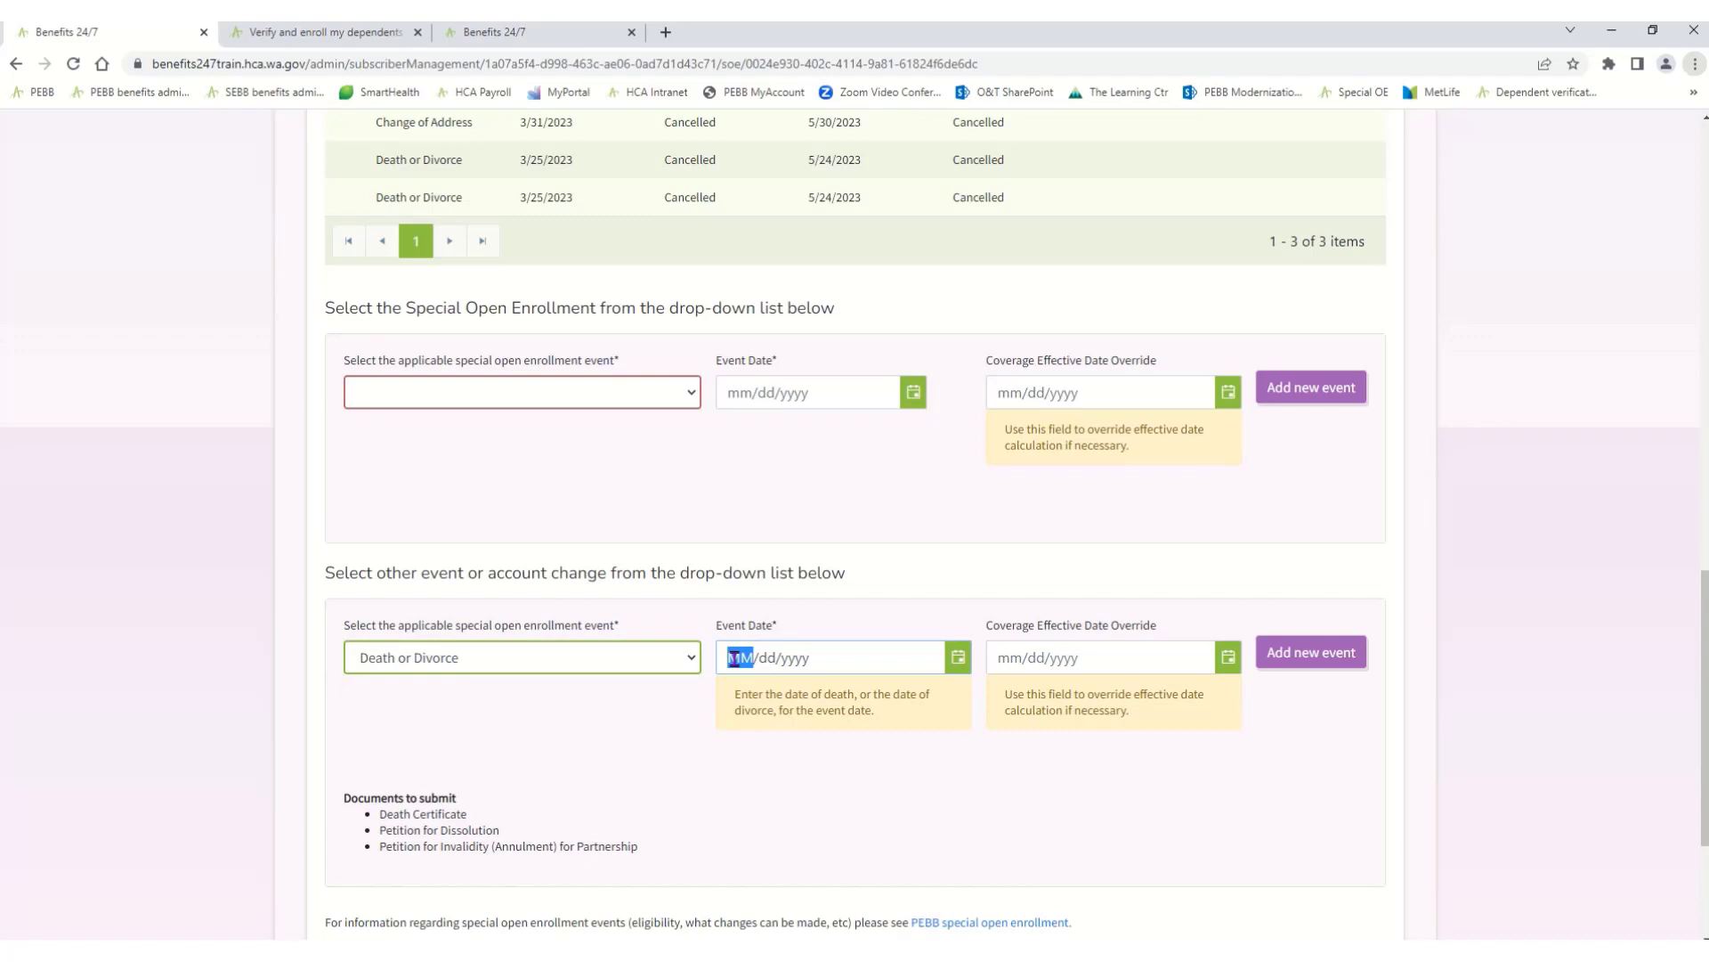
{"action": "type", "text": "03/25/2023"}
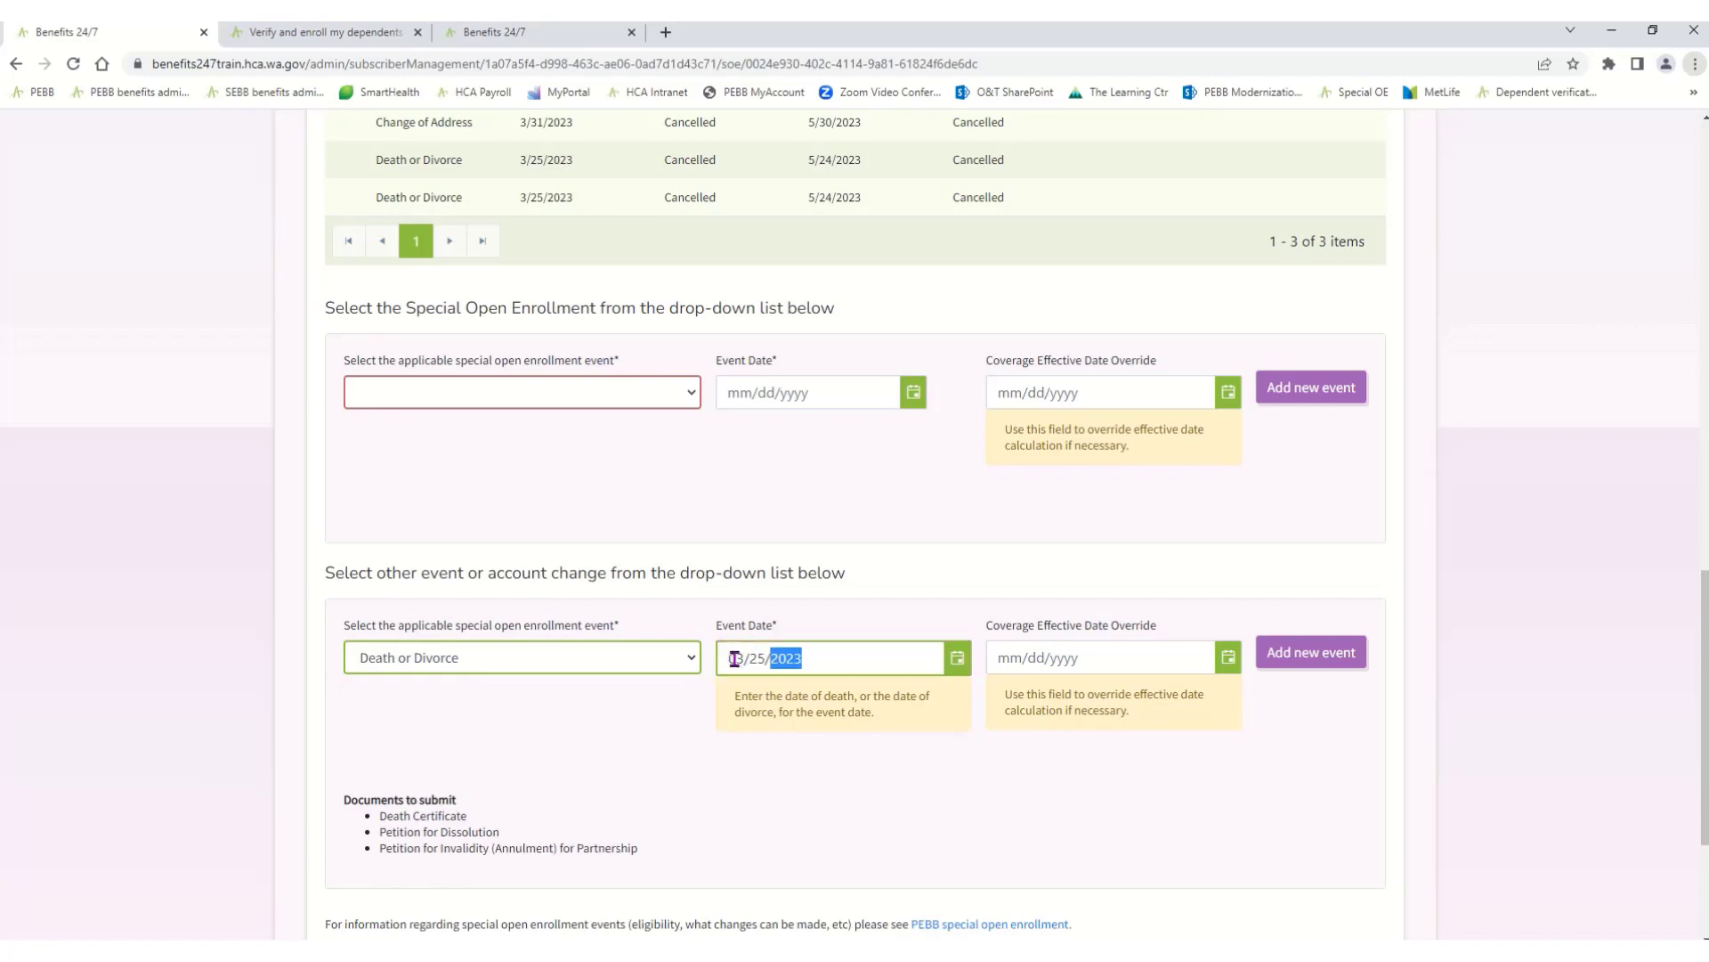
{"action": "key", "text": "Tab"}
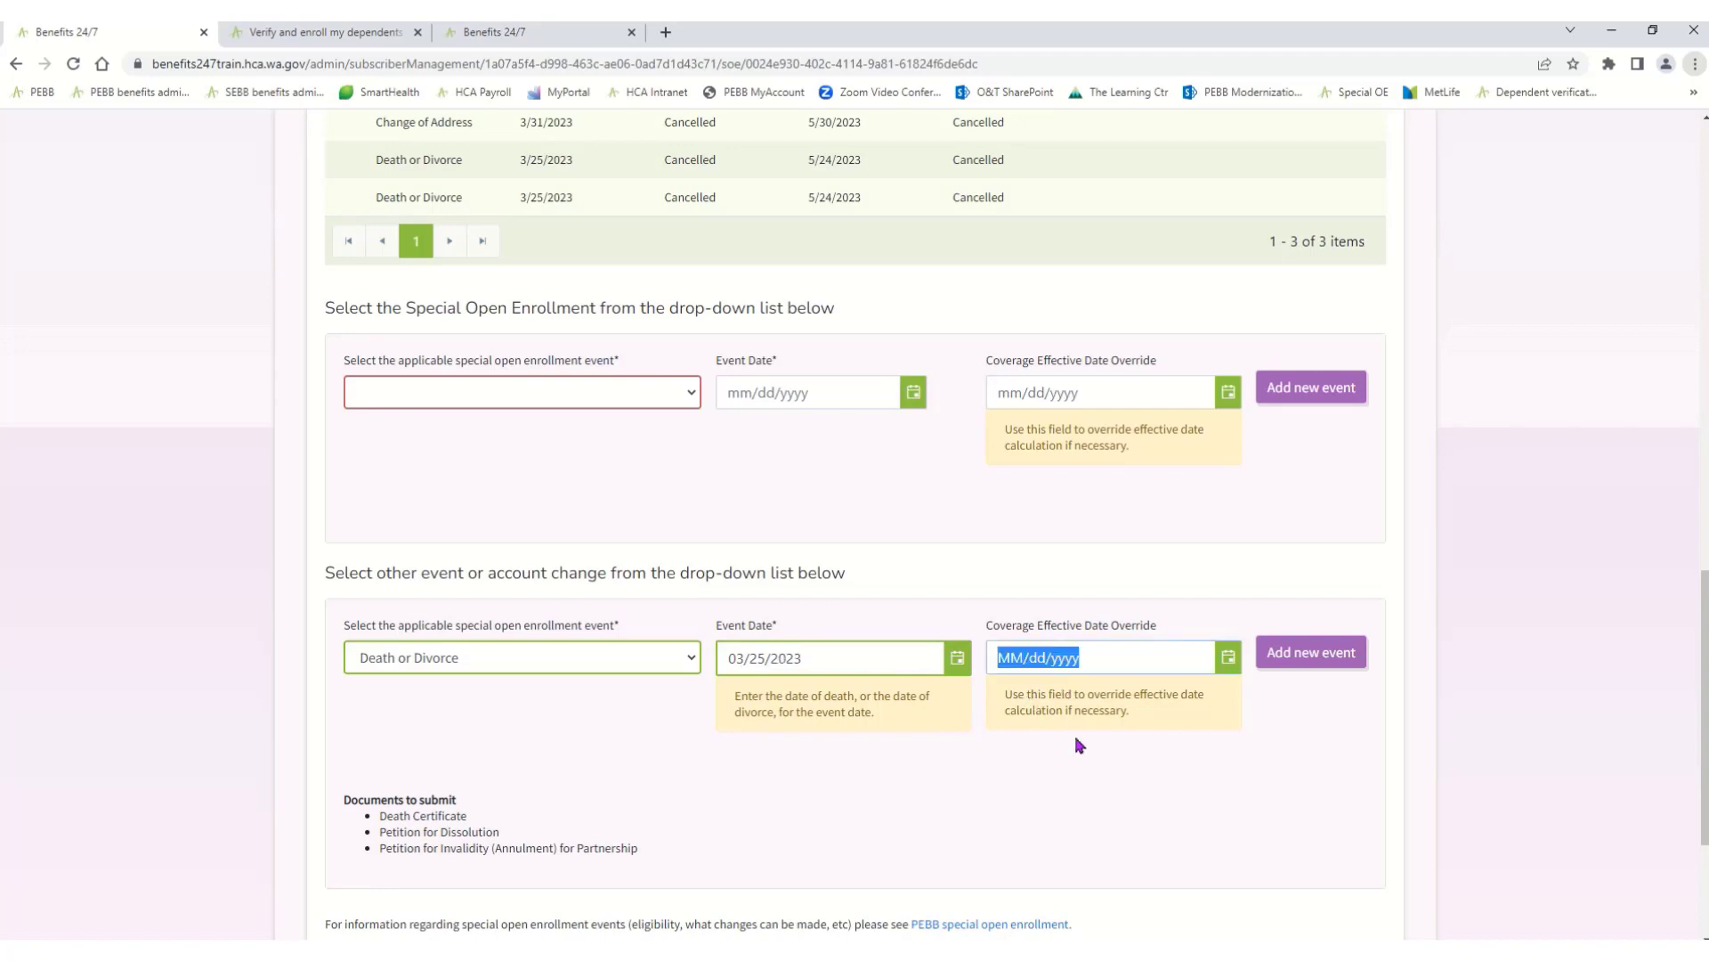
{"action": "left_click", "coordinate": [1291, 660]}
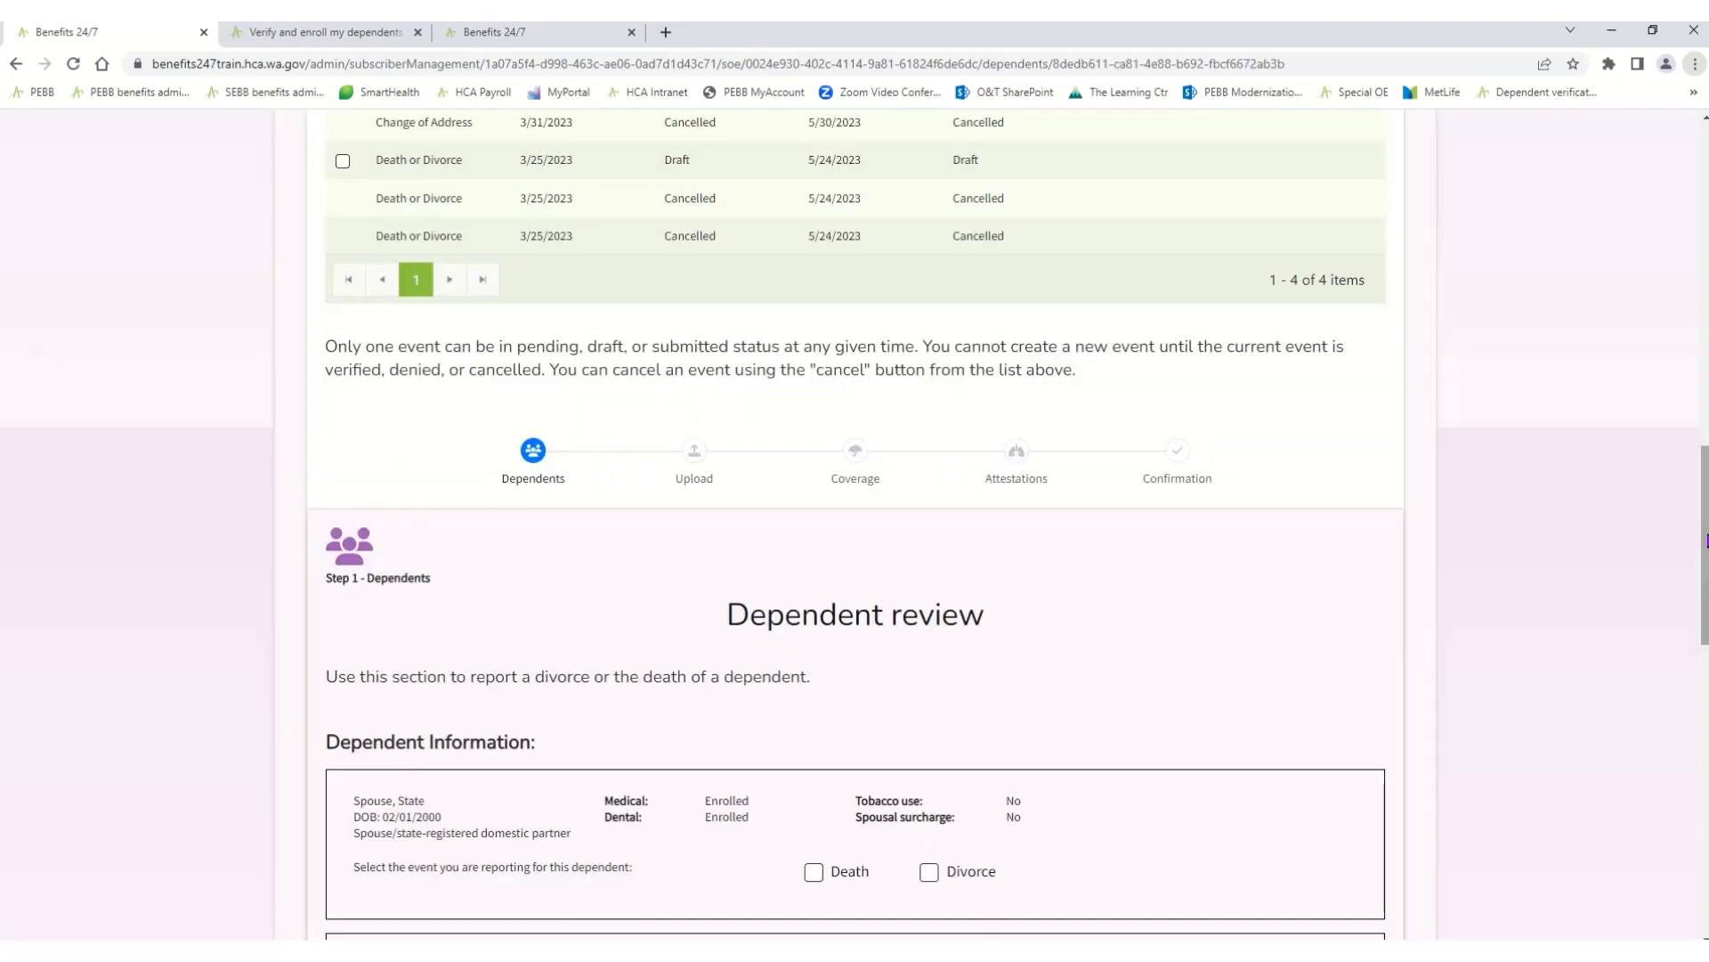
- Report the death of the spouse/state-registered domestic partner in the dependent review and proceed to the document upload
{"action": "scroll", "coordinate": [935, 439], "scroll_direction": "down", "scroll_amount": 5}
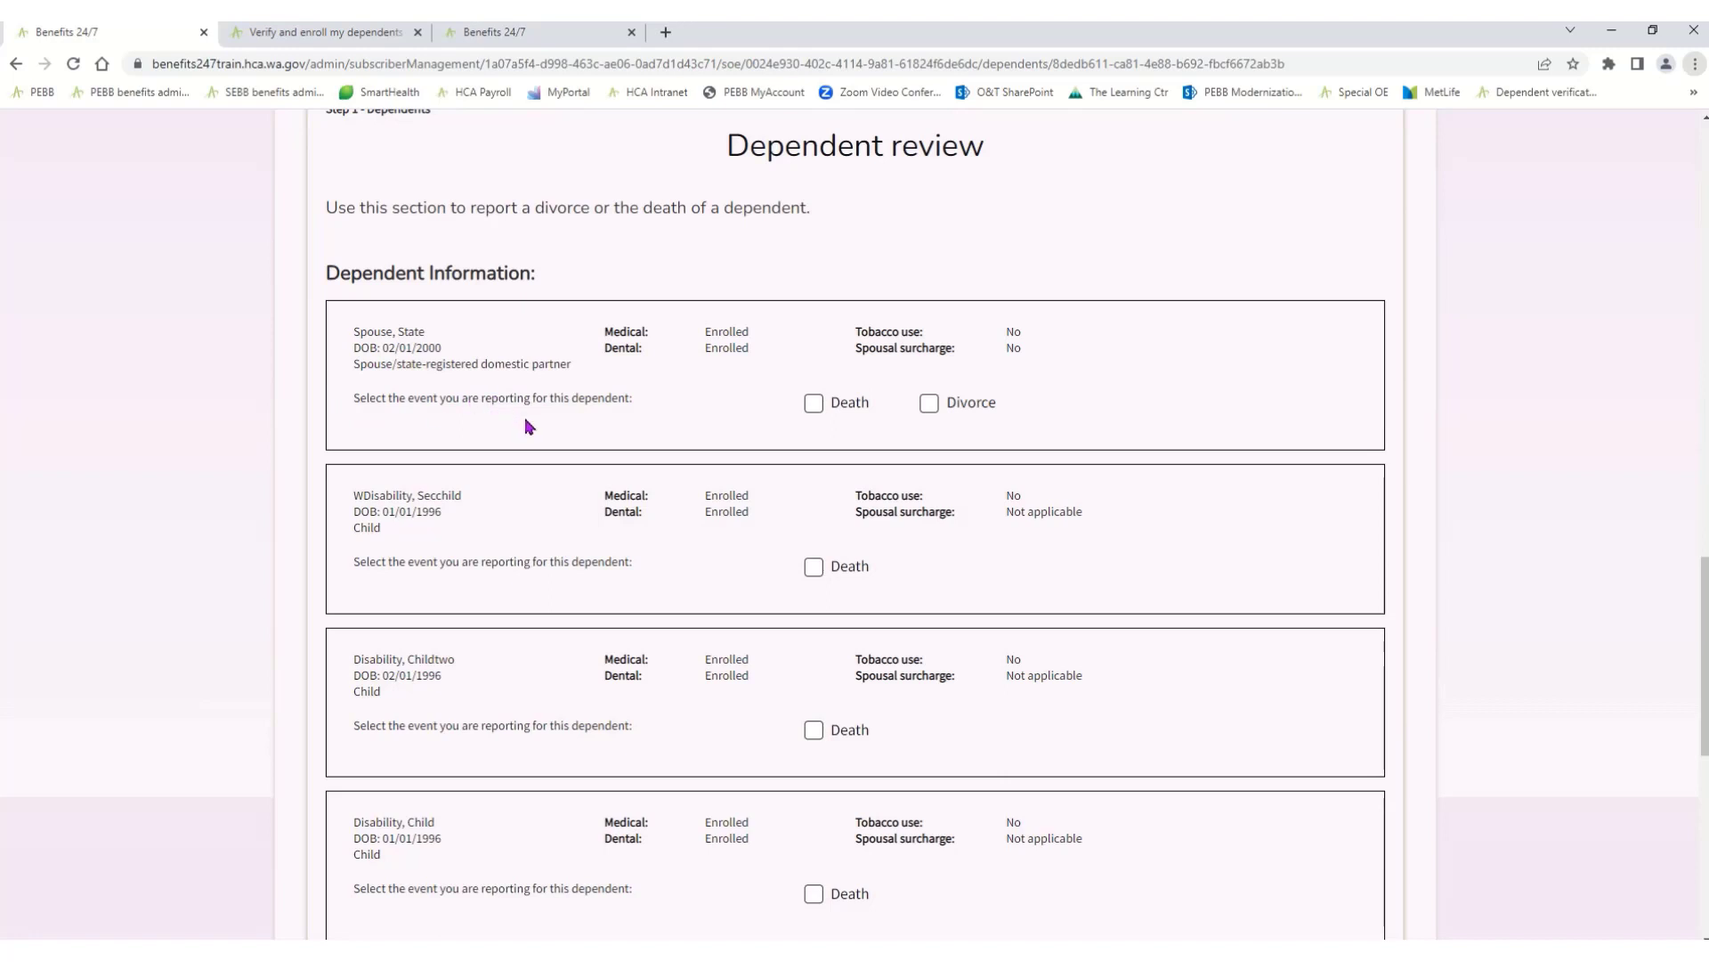
{"action": "left_click", "coordinate": [812, 406]}
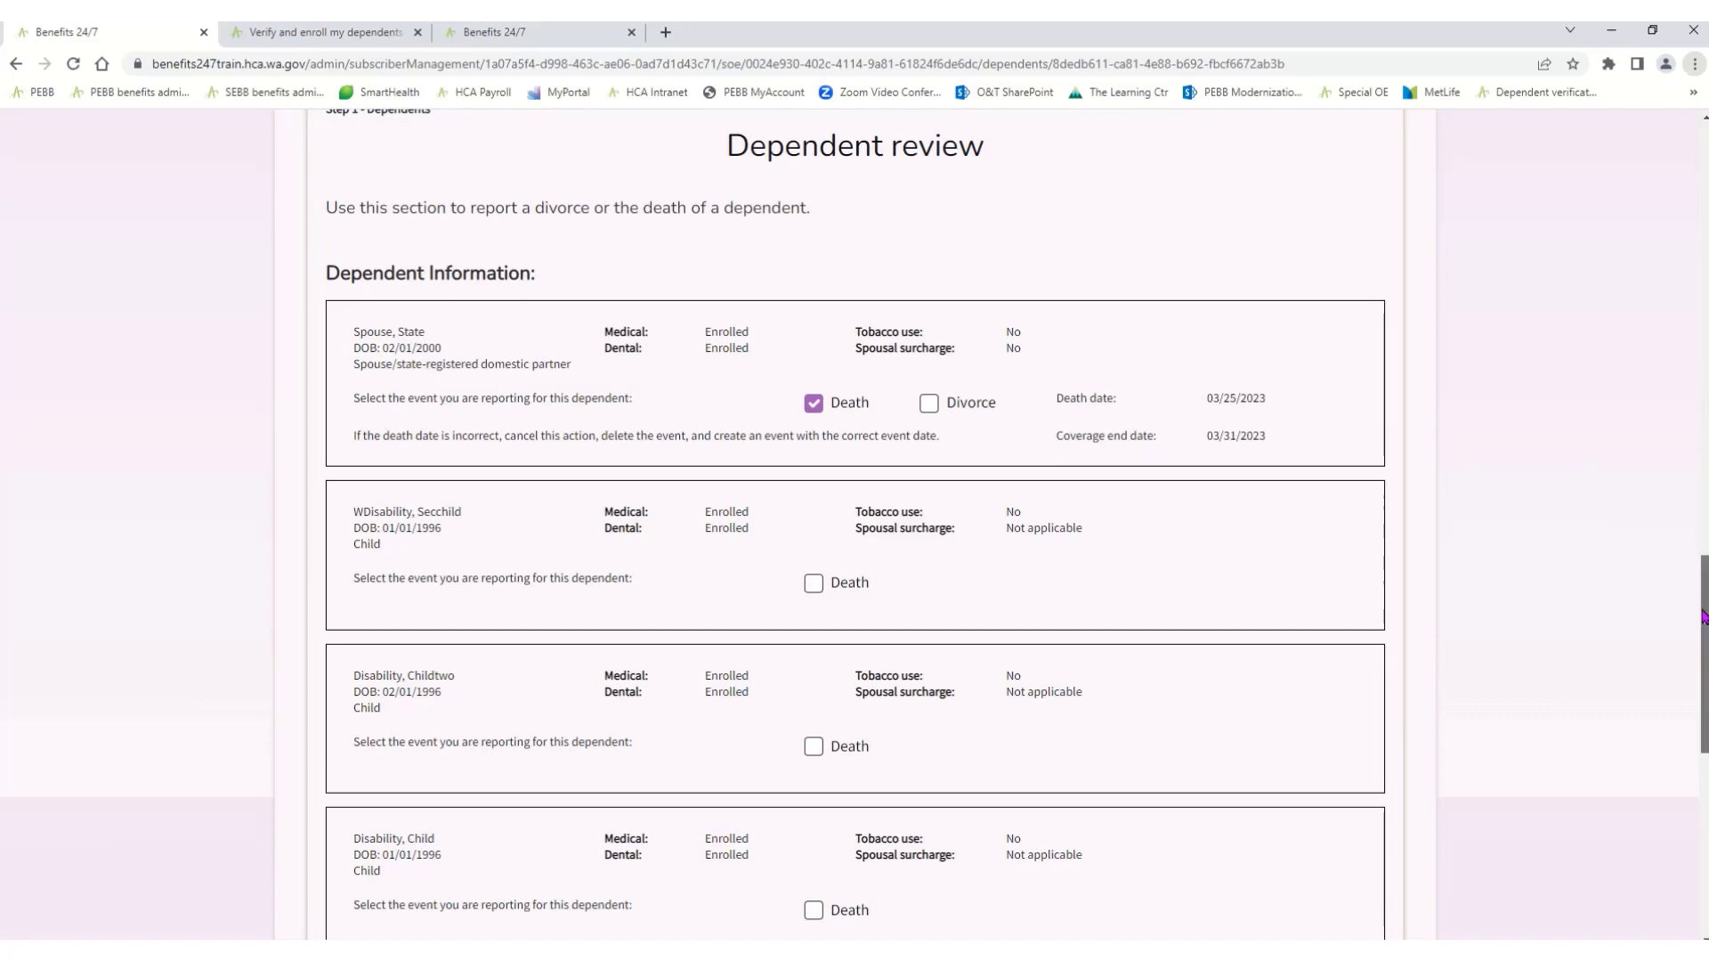
{"action": "left_click_drag", "start_coordinate": [1701, 614], "coordinate": [1701, 778]}
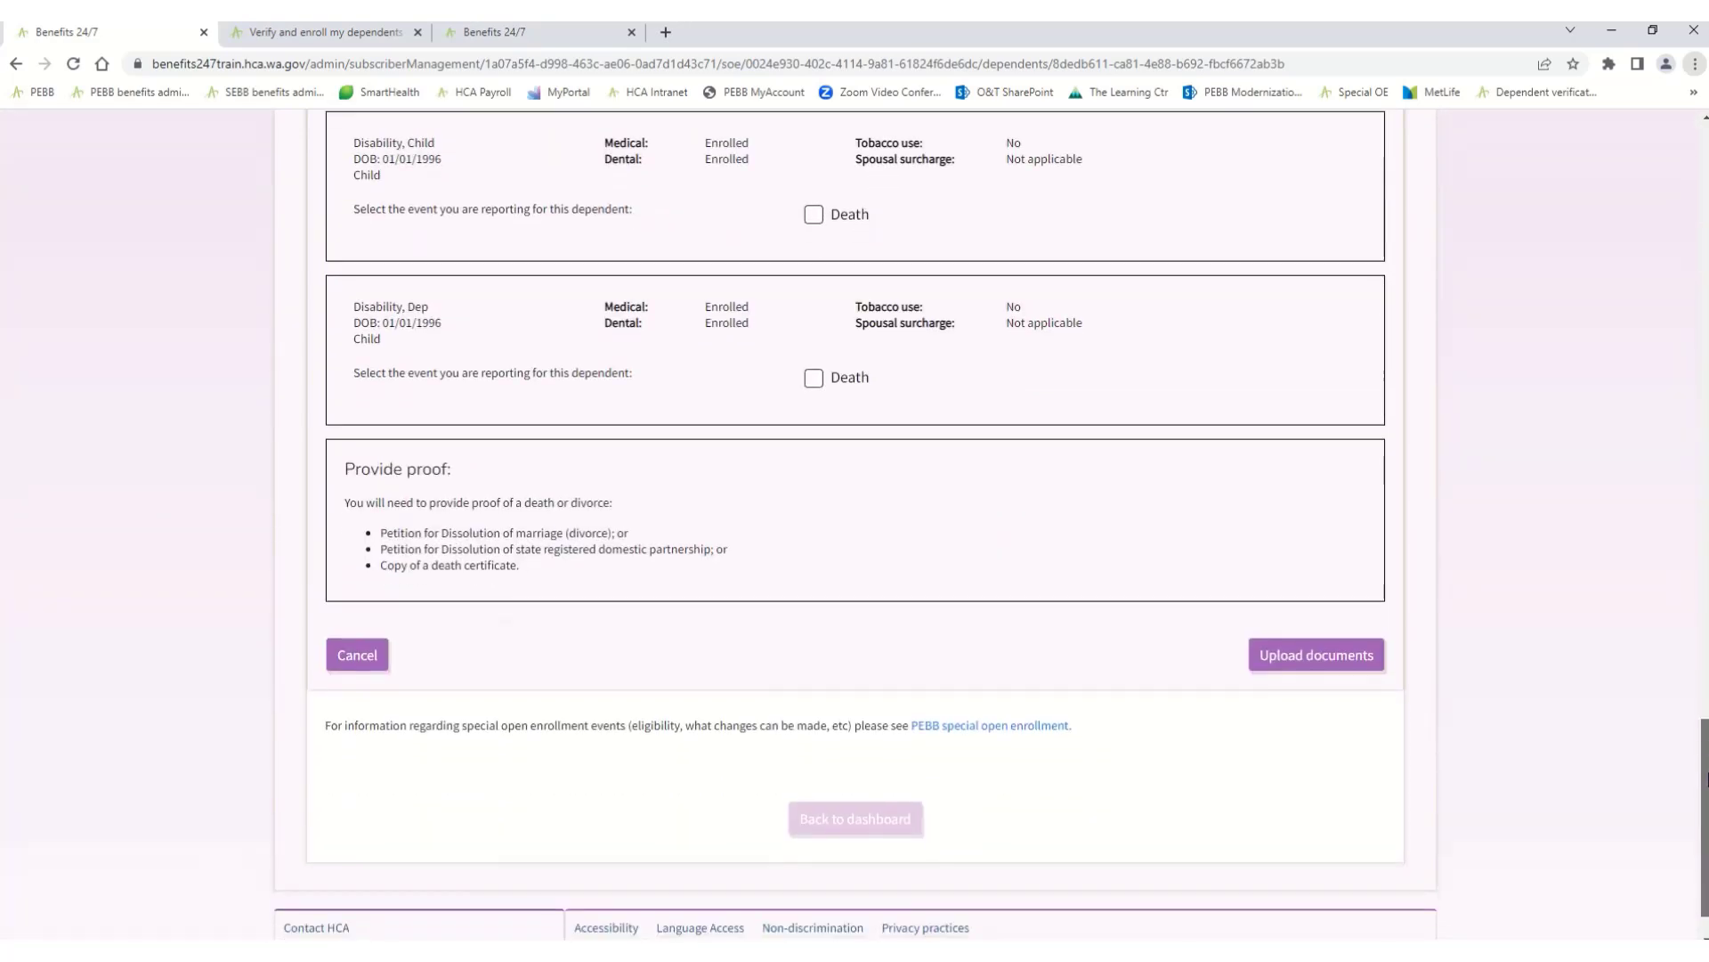
{"action": "left_click", "coordinate": [1323, 657]}
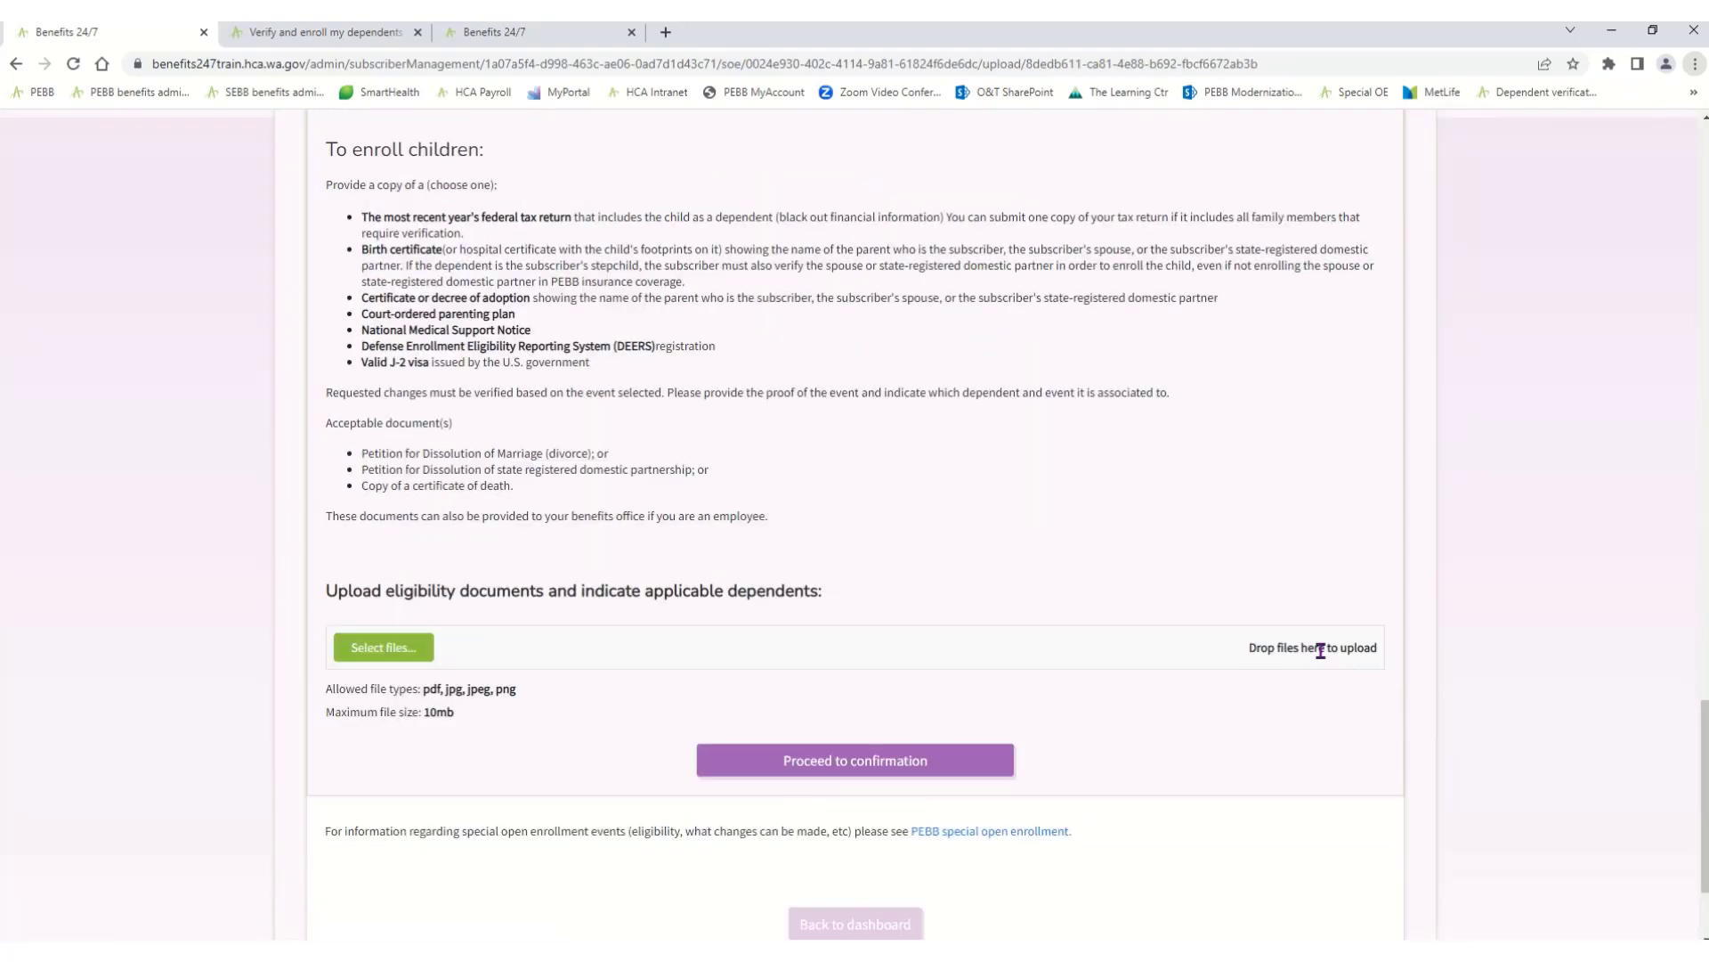
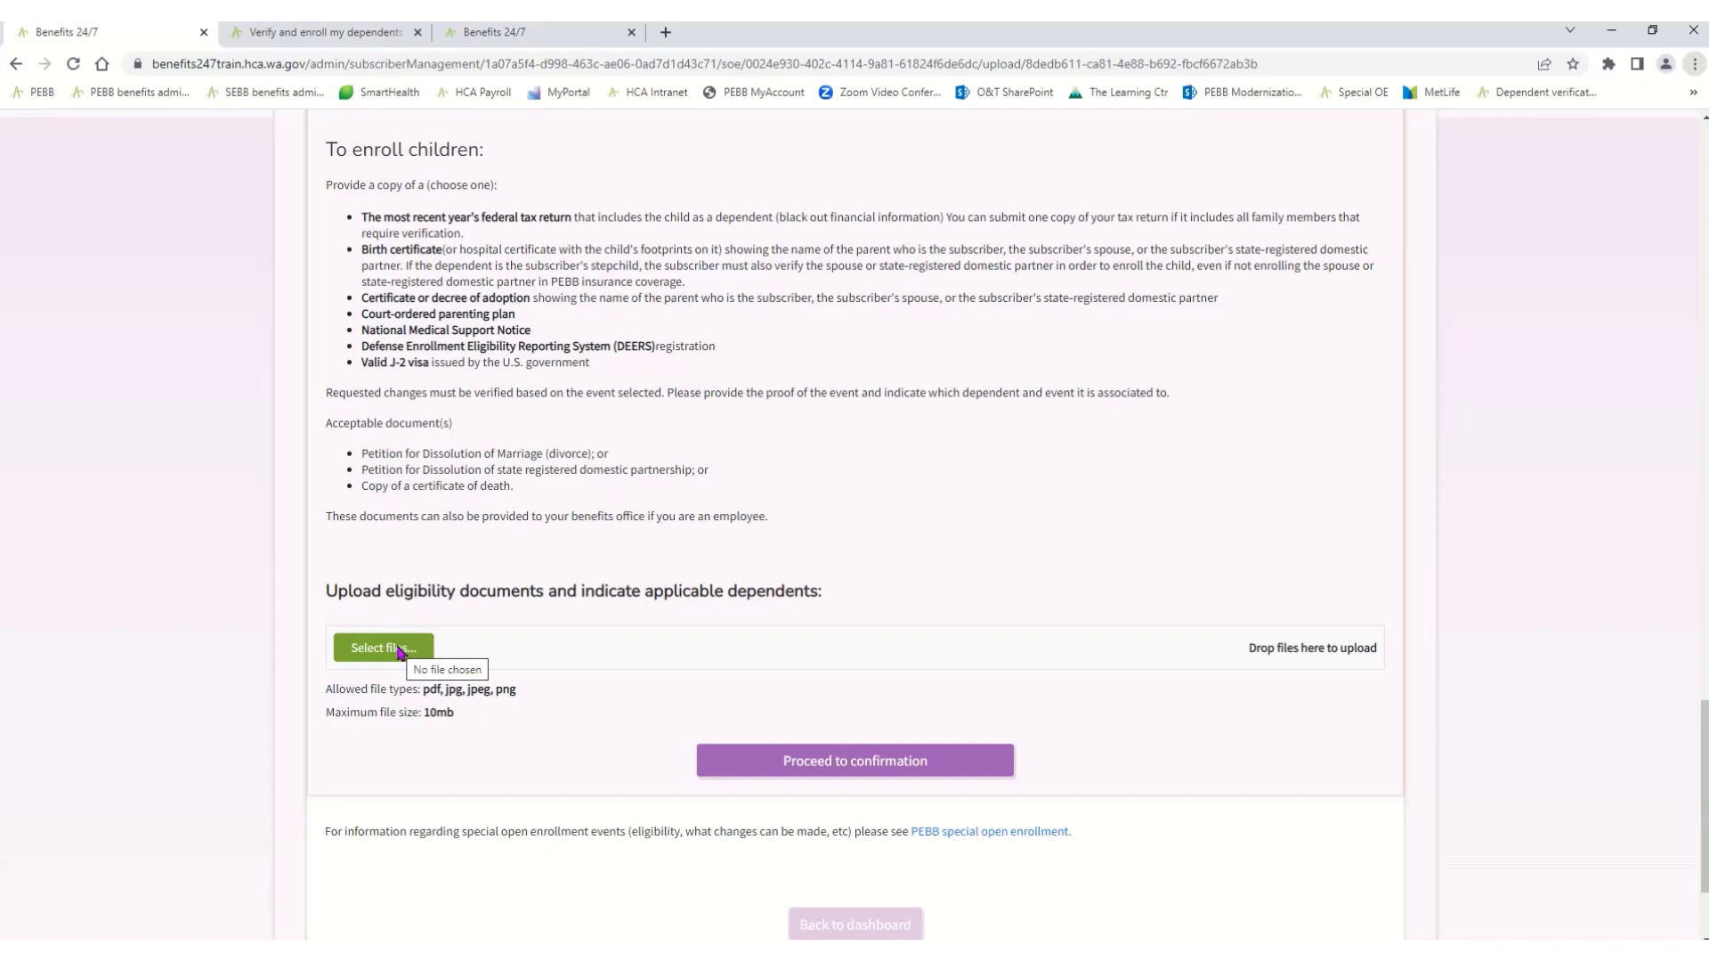
- Upload Death Cert.pdf as a Death Certificate and apply its verification to the Death or Divorce event
{"action": "left_click", "coordinate": [400, 649]}
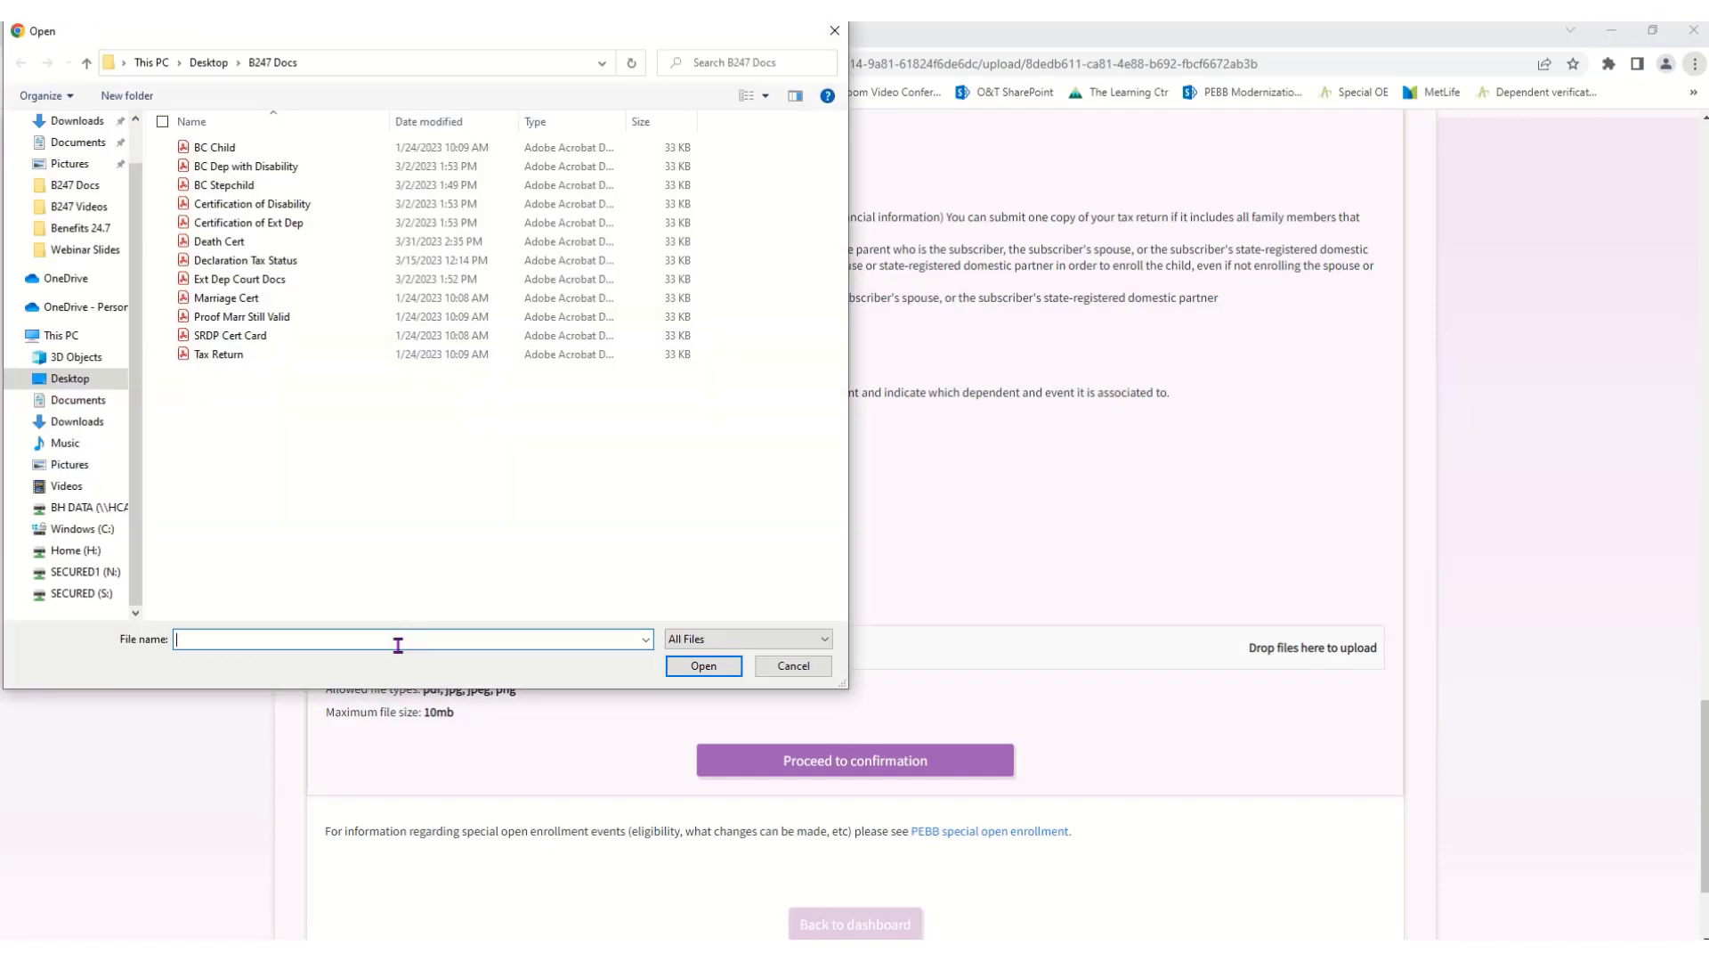
{"action": "double_click", "coordinate": [233, 241]}
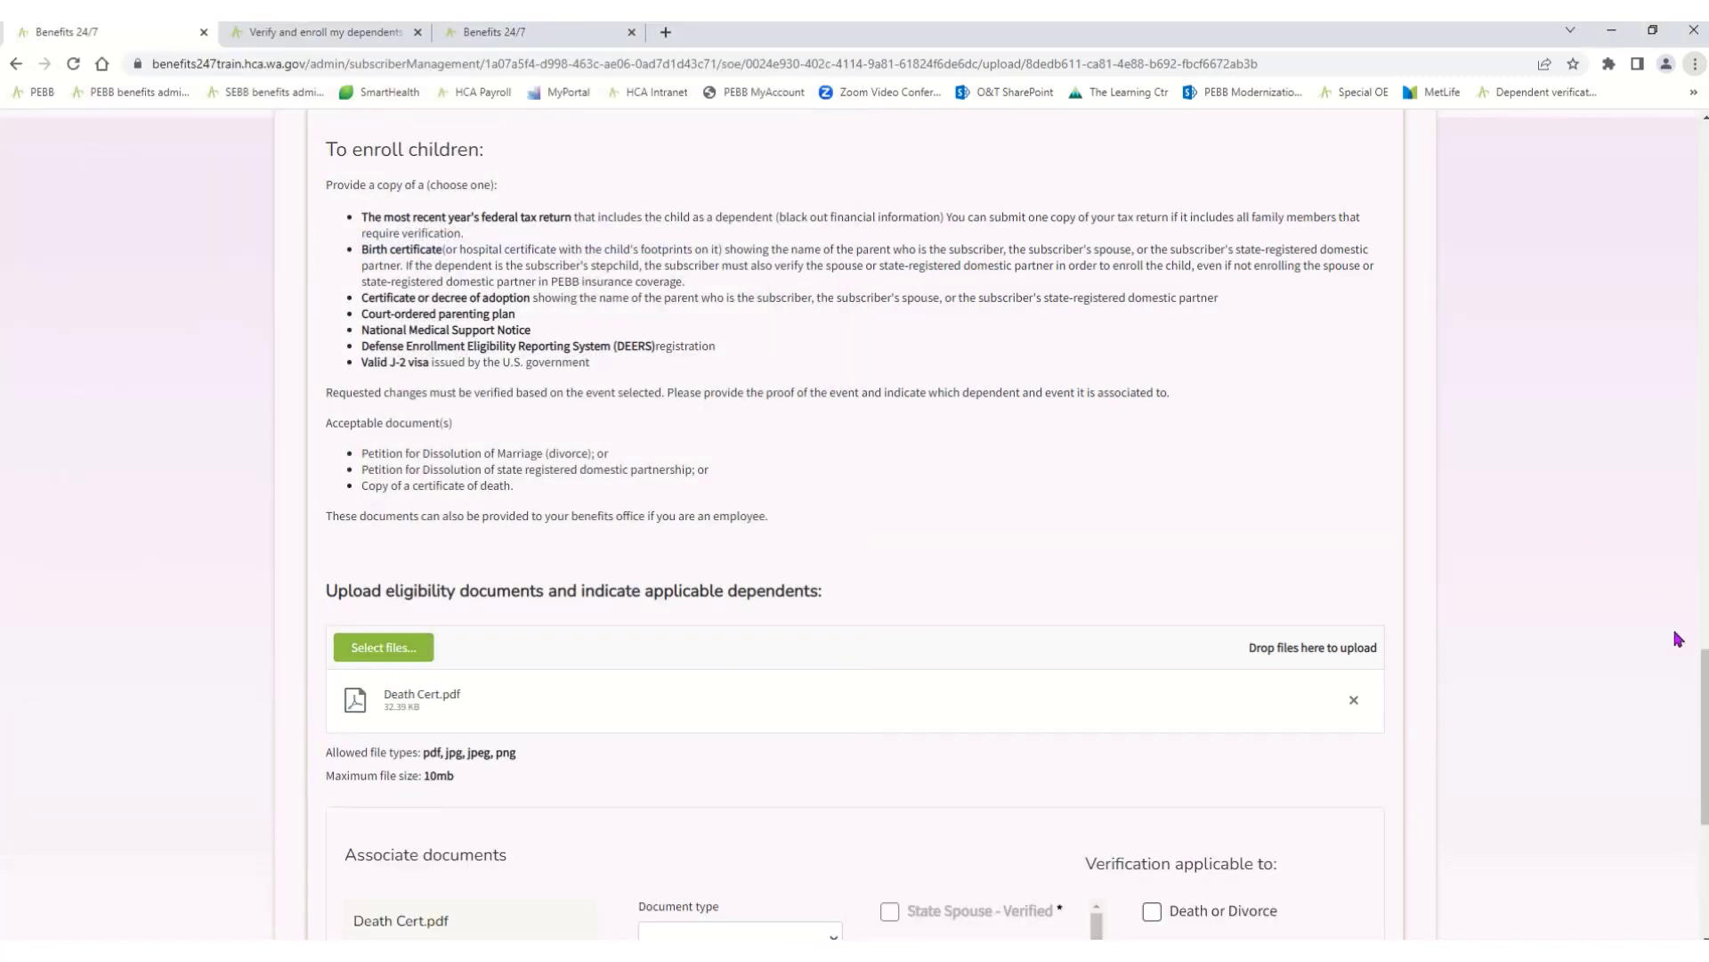
{"action": "left_click_drag", "start_coordinate": [1702, 678], "coordinate": [1656, 780]}
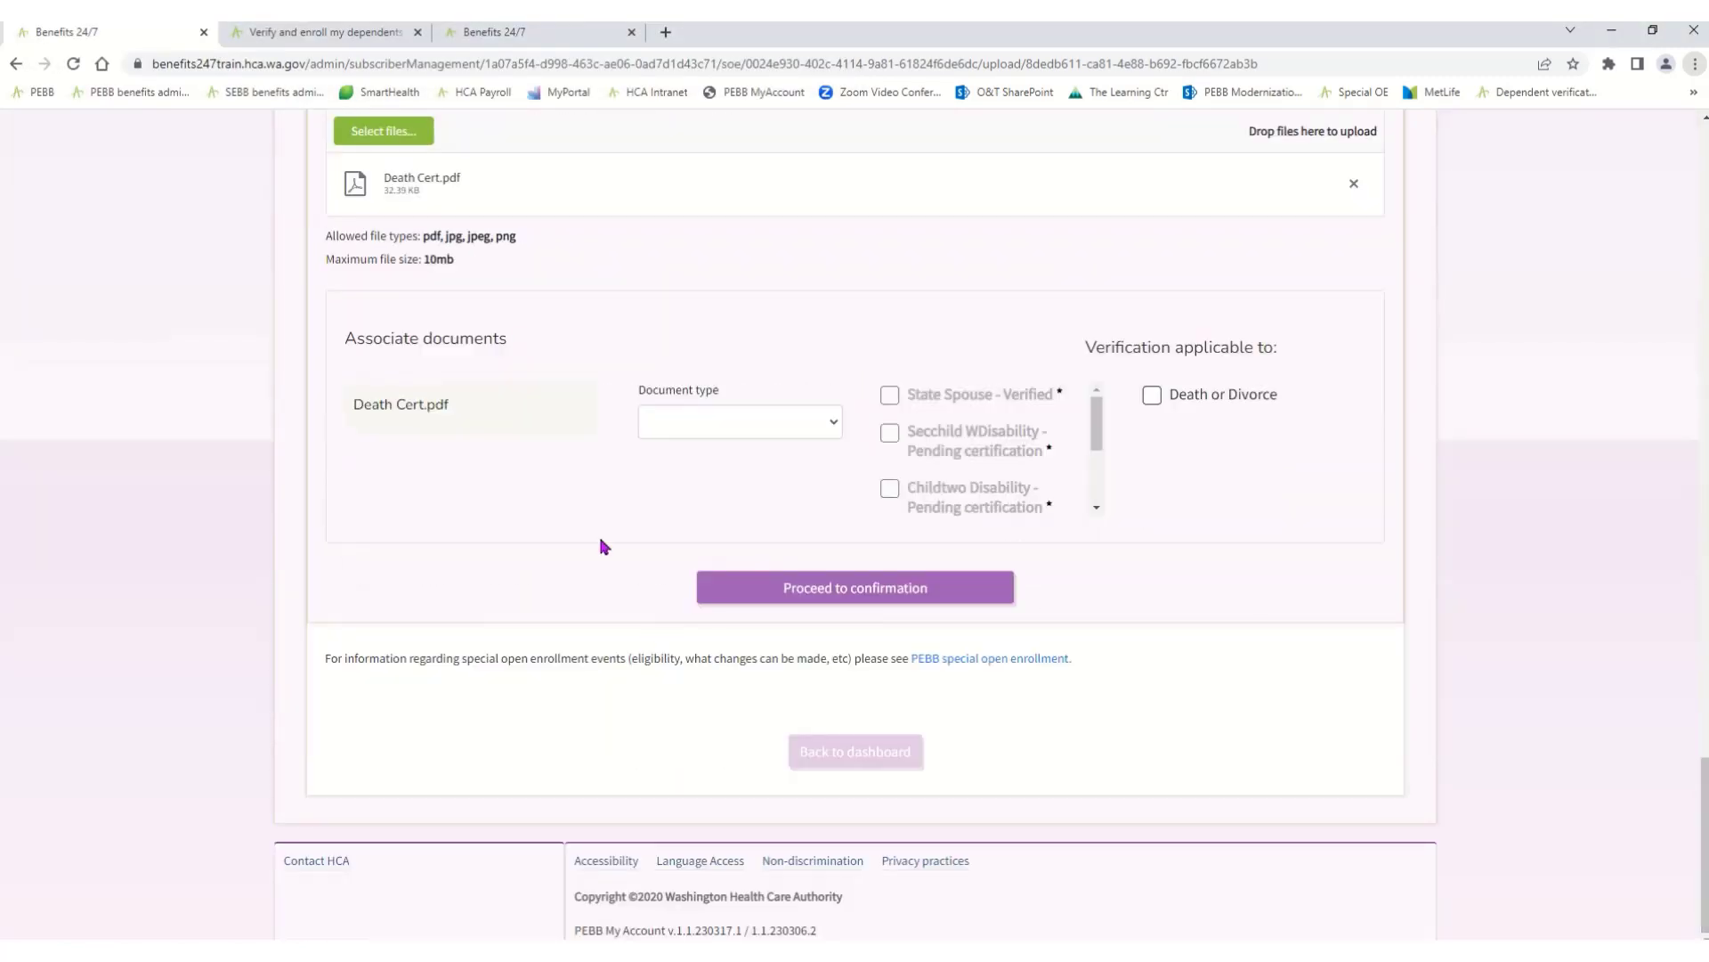
{"action": "left_click", "coordinate": [826, 435]}
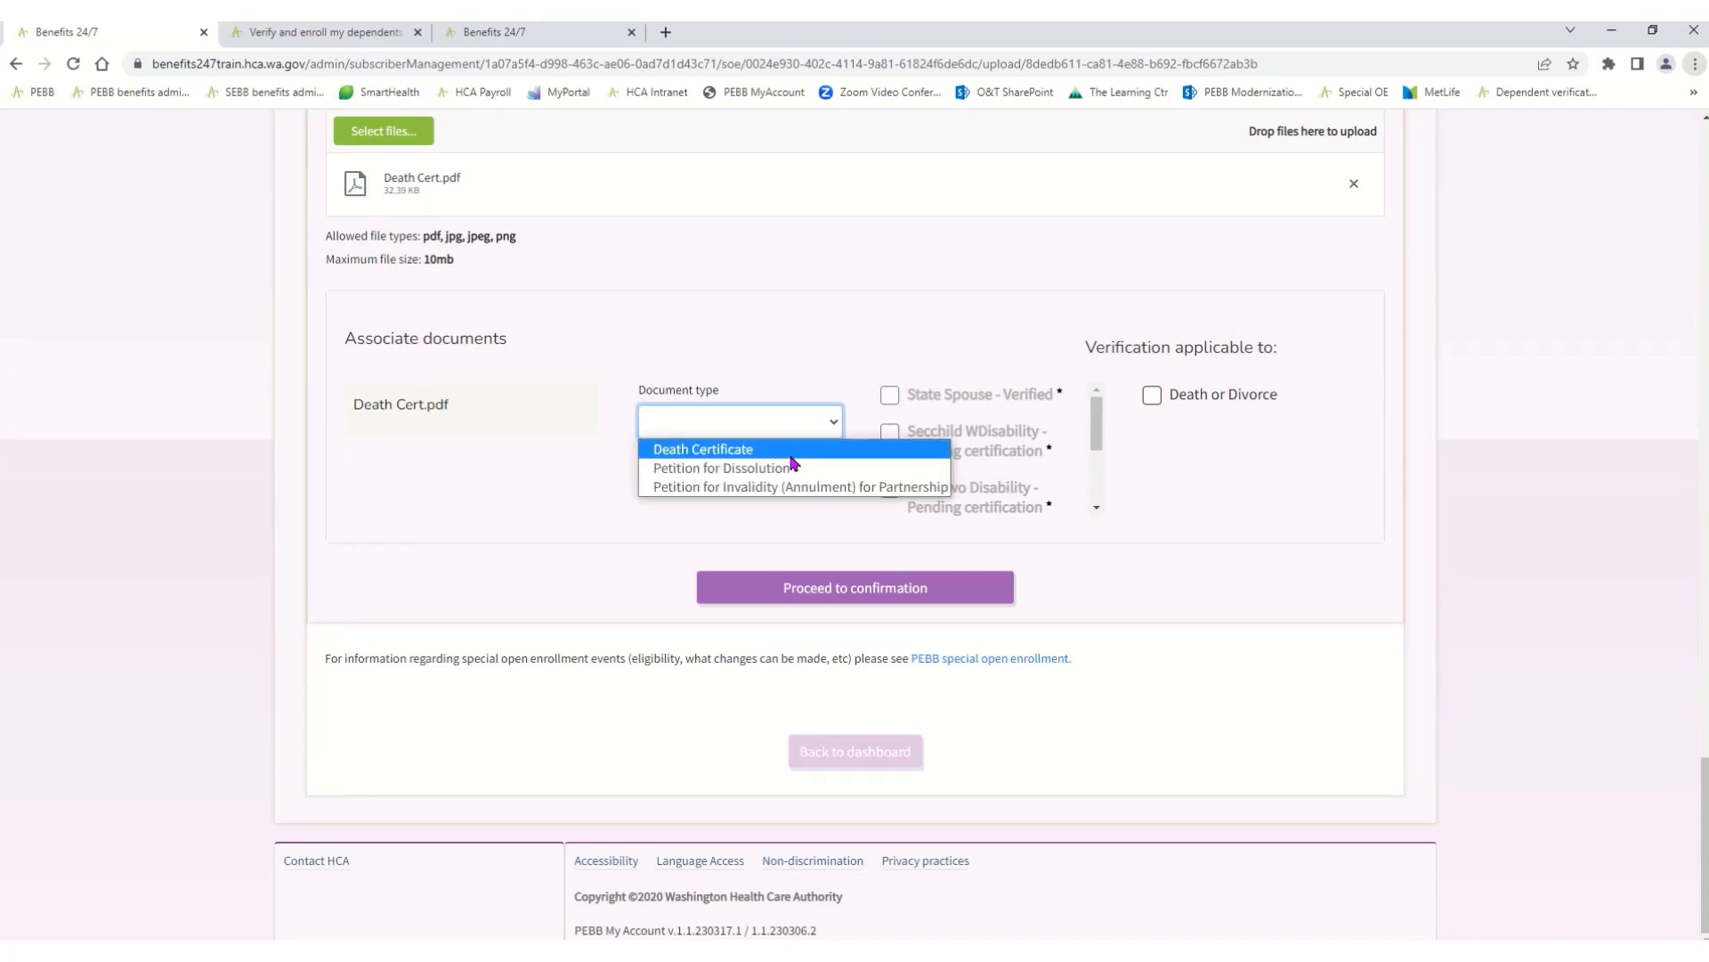
{"action": "left_click", "coordinate": [791, 456]}
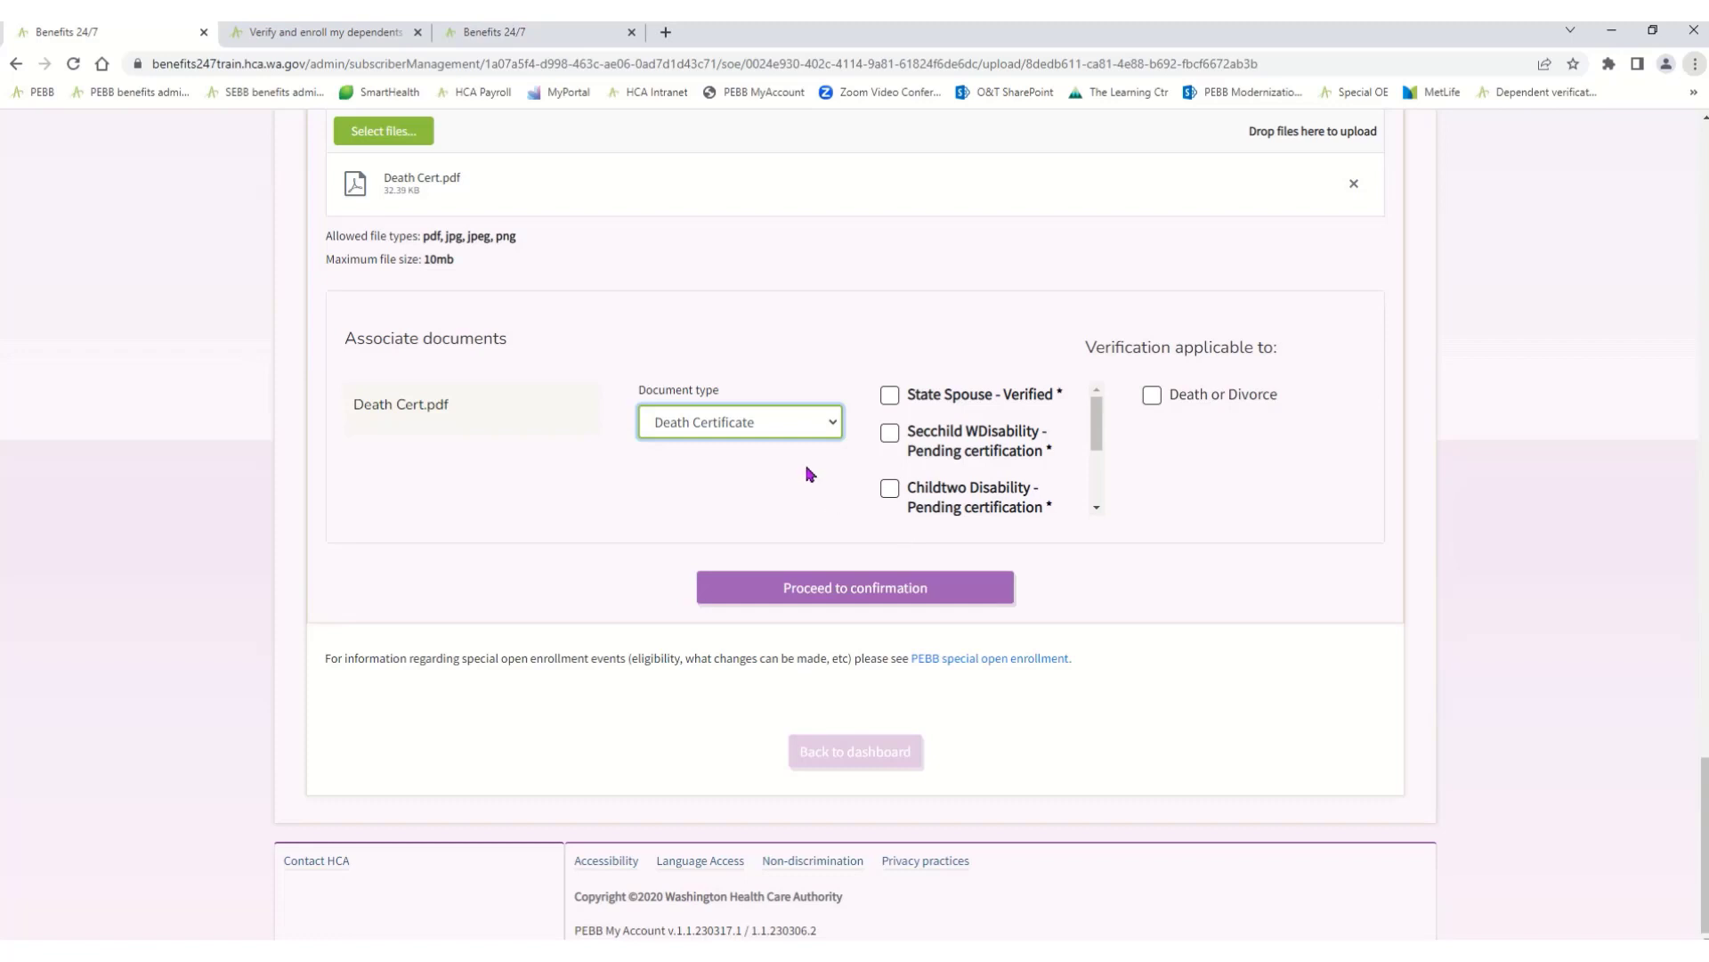
{"action": "left_click", "coordinate": [1152, 396]}
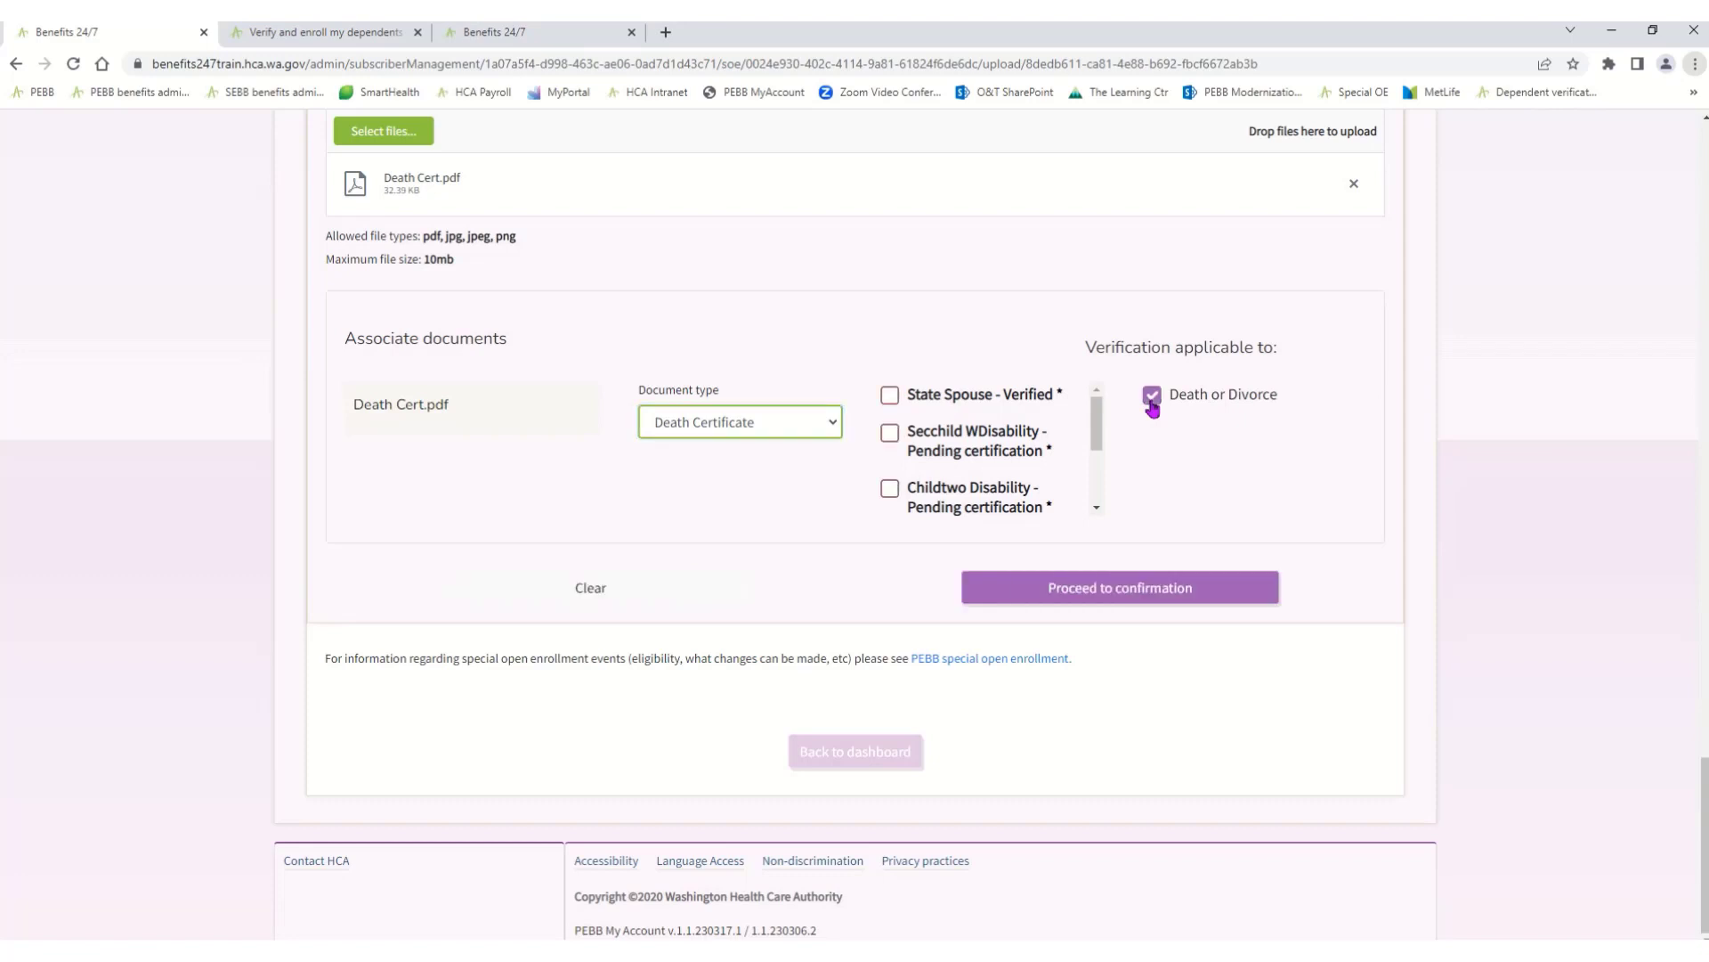
{"action": "left_click", "coordinate": [1081, 583]}
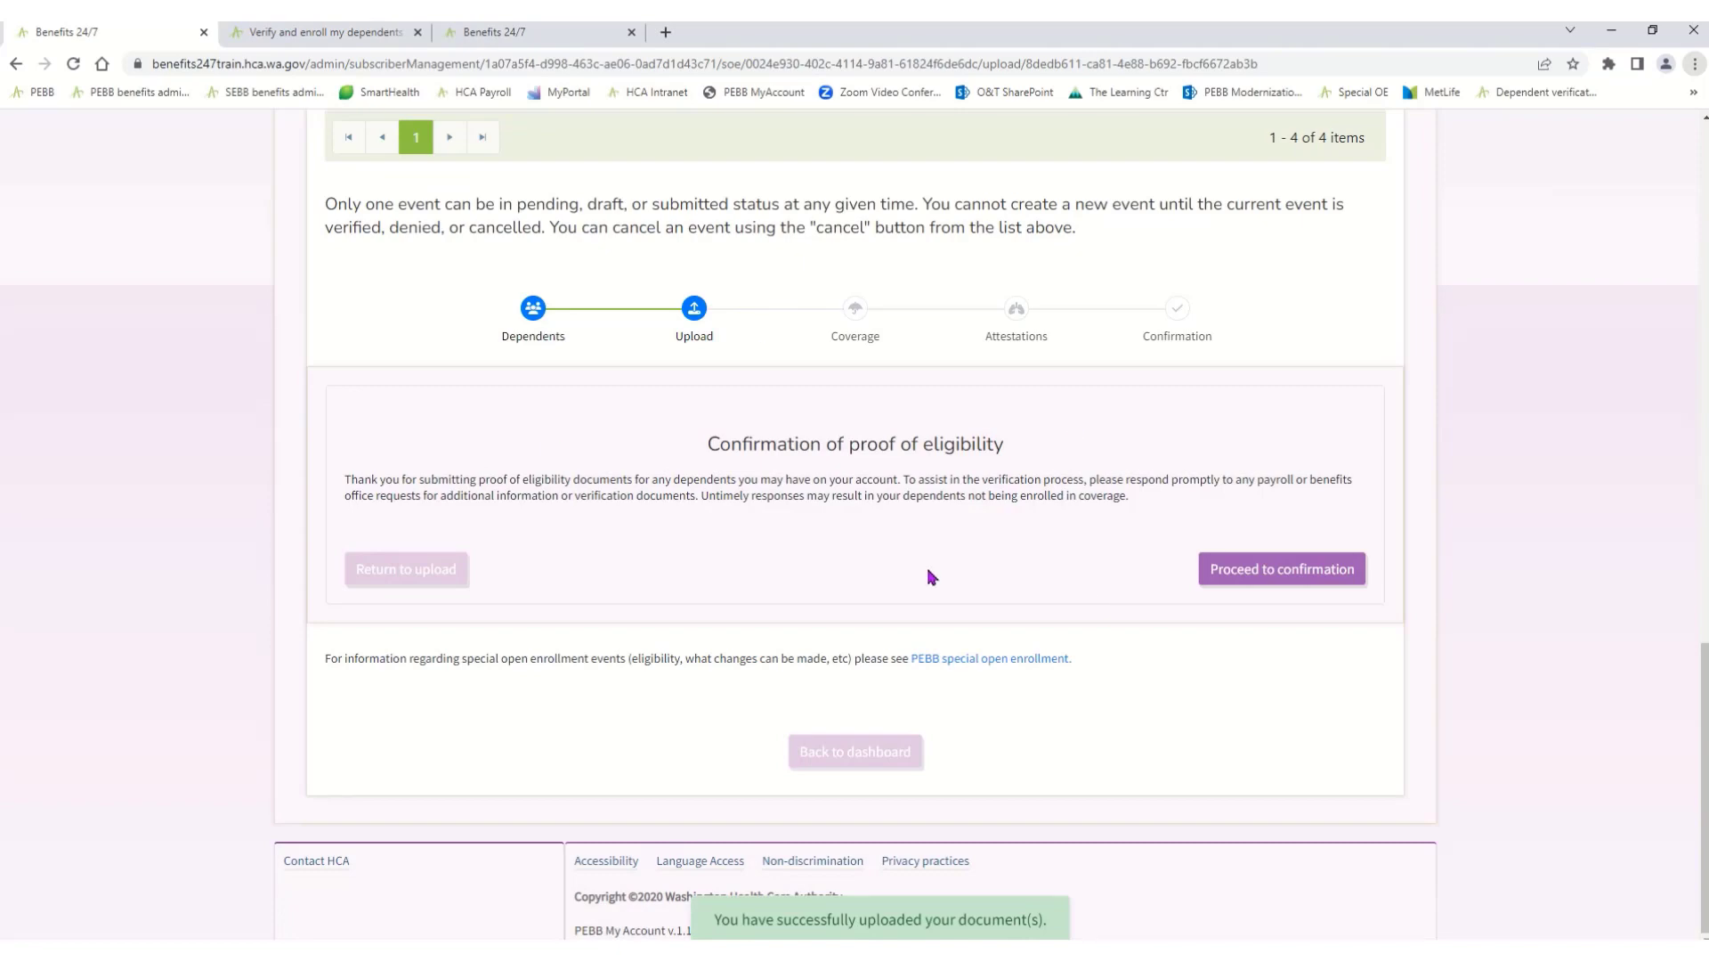
- Confirm the legal notice and submit the event request for verification
{"action": "left_click", "coordinate": [1280, 573]}
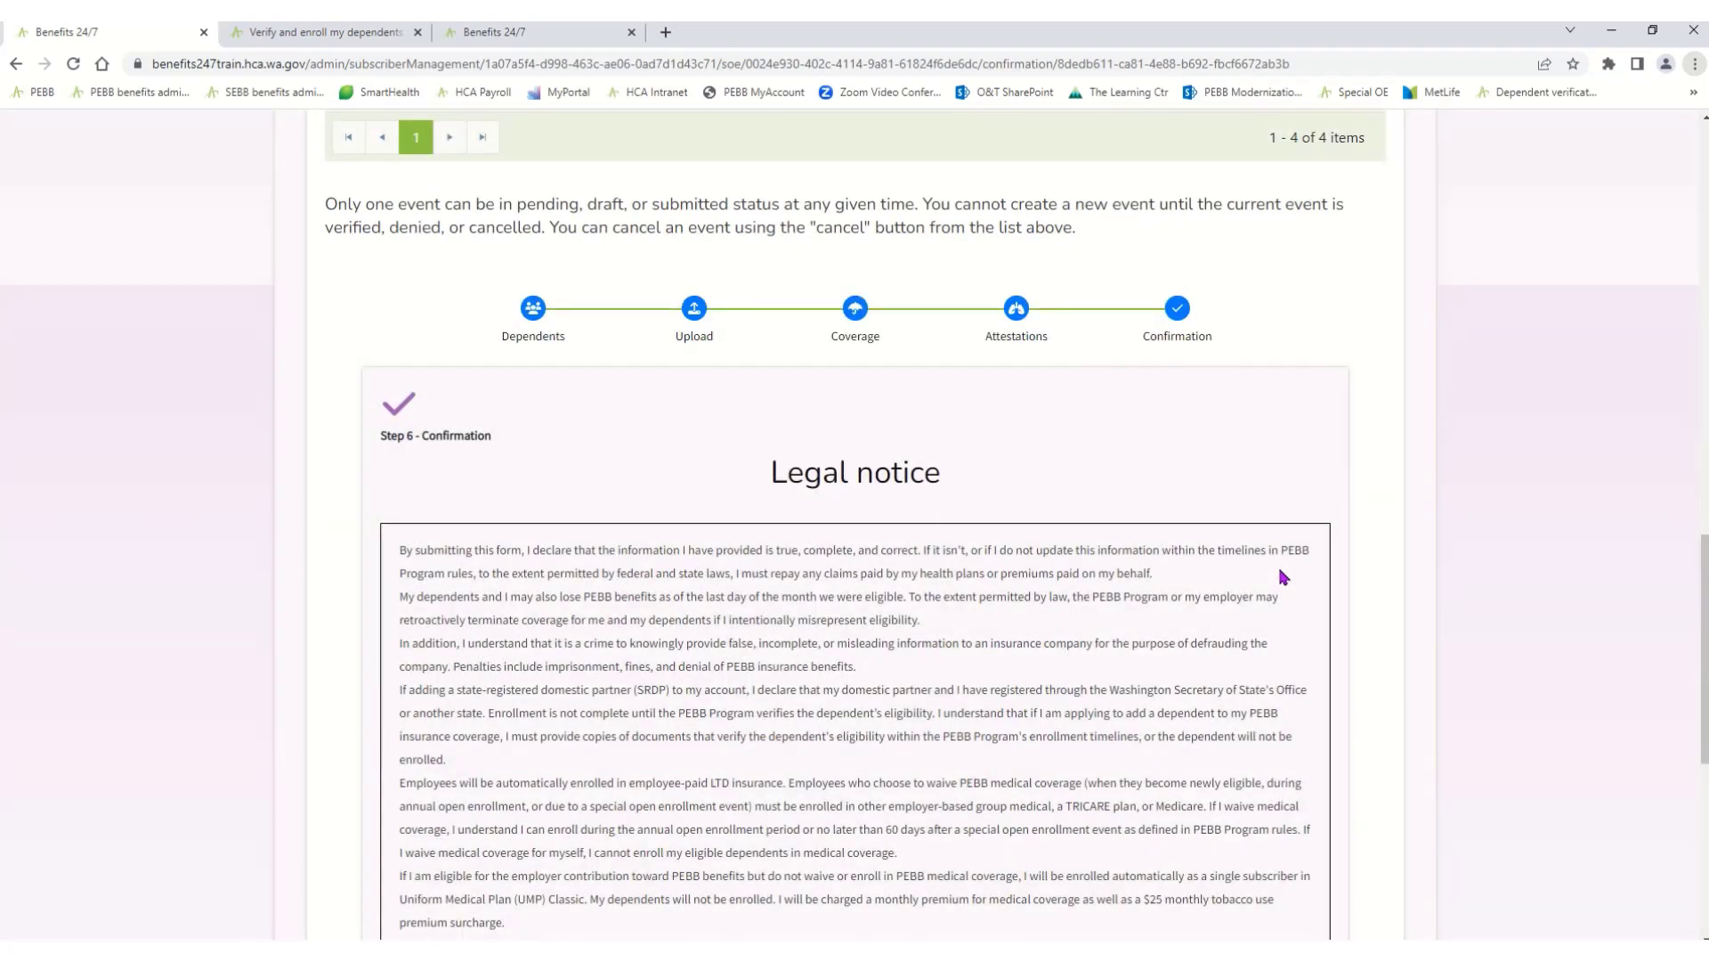
{"action": "scroll", "coordinate": [1685, 537], "scroll_direction": "down", "scroll_amount": 7}
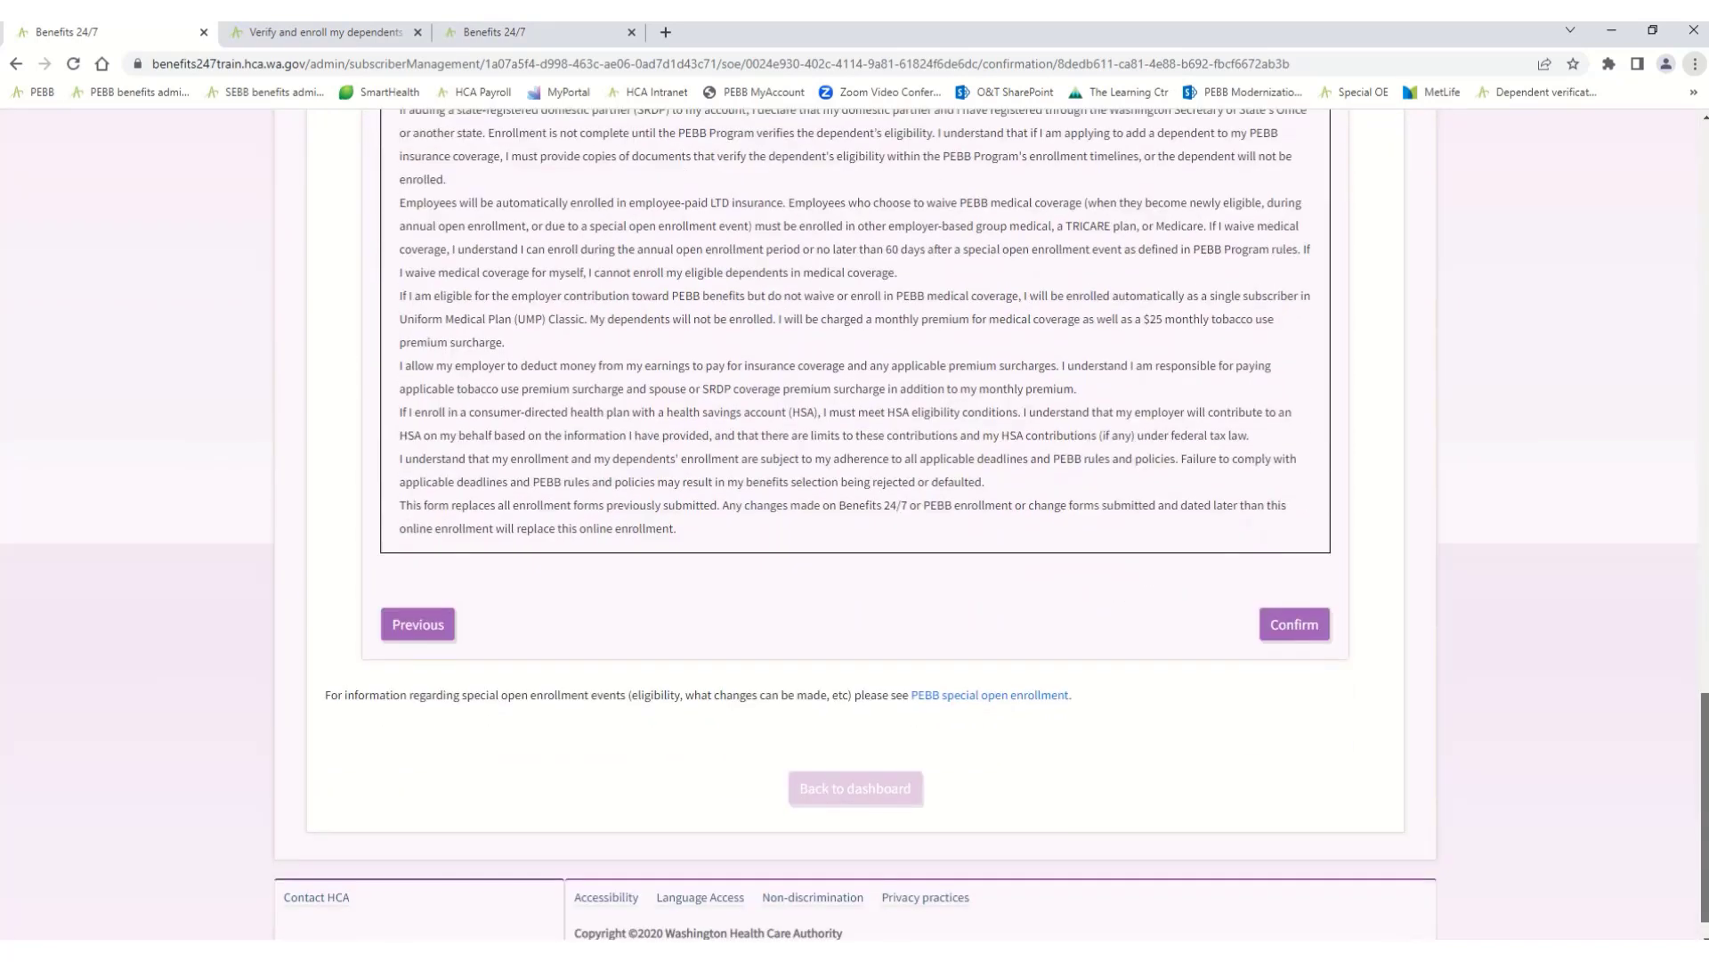
{"action": "left_click", "coordinate": [1289, 624]}
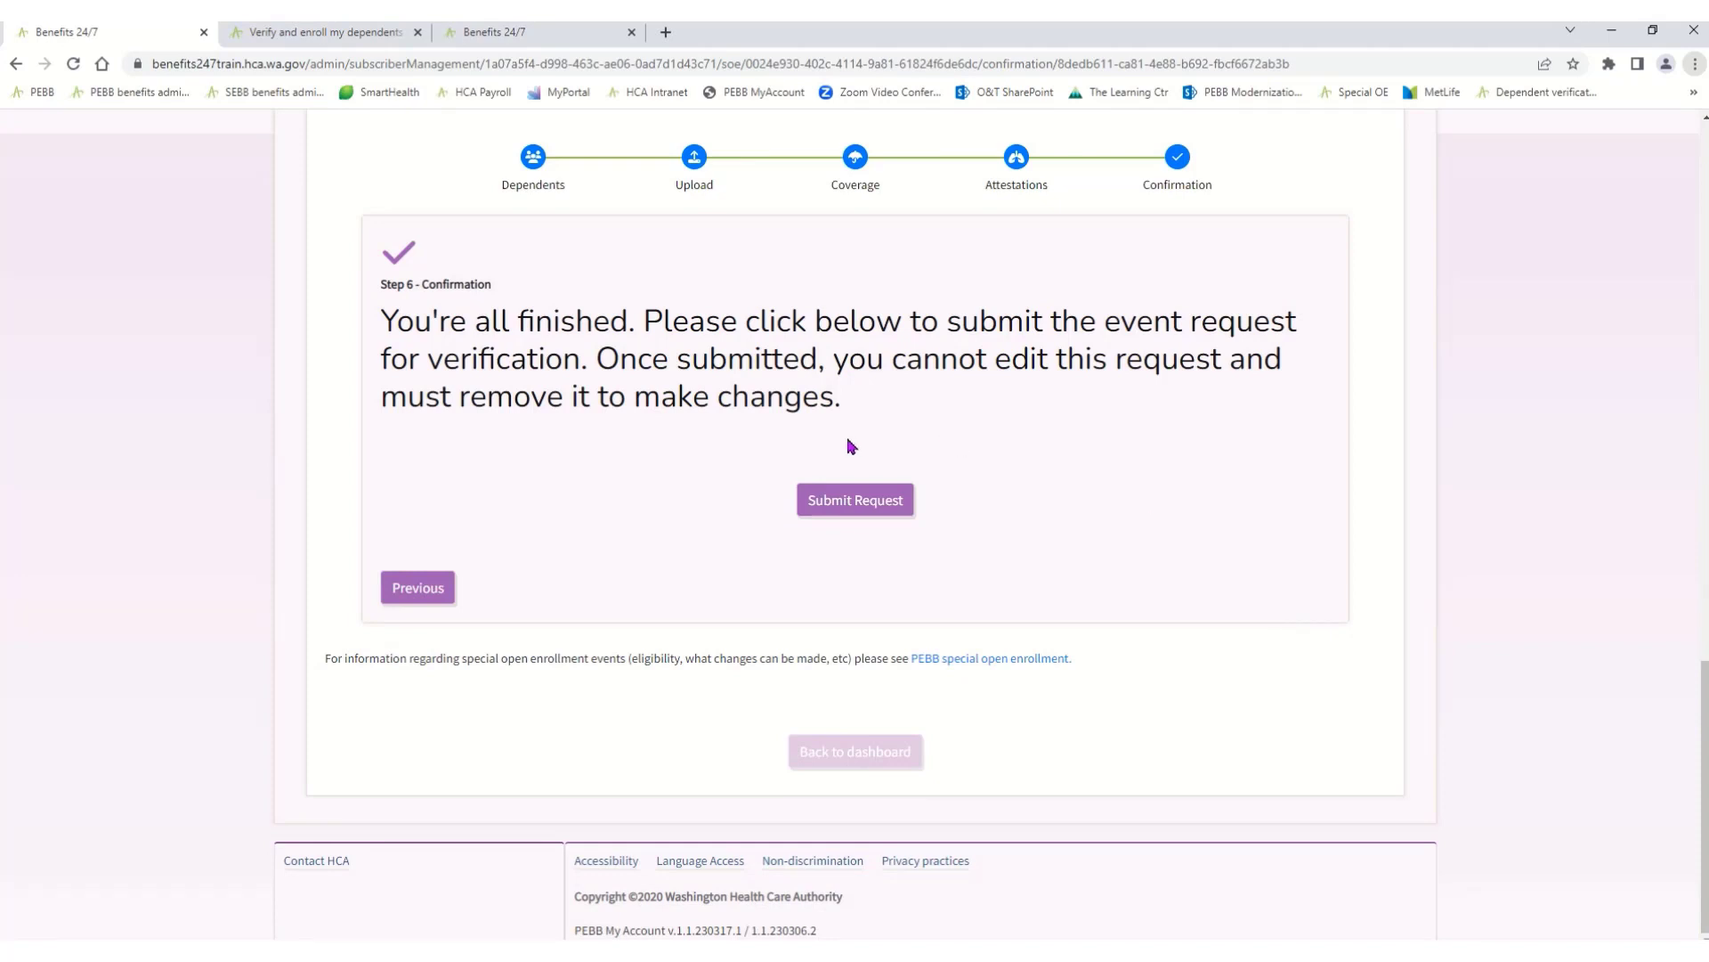
{"action": "left_click", "coordinate": [853, 507]}
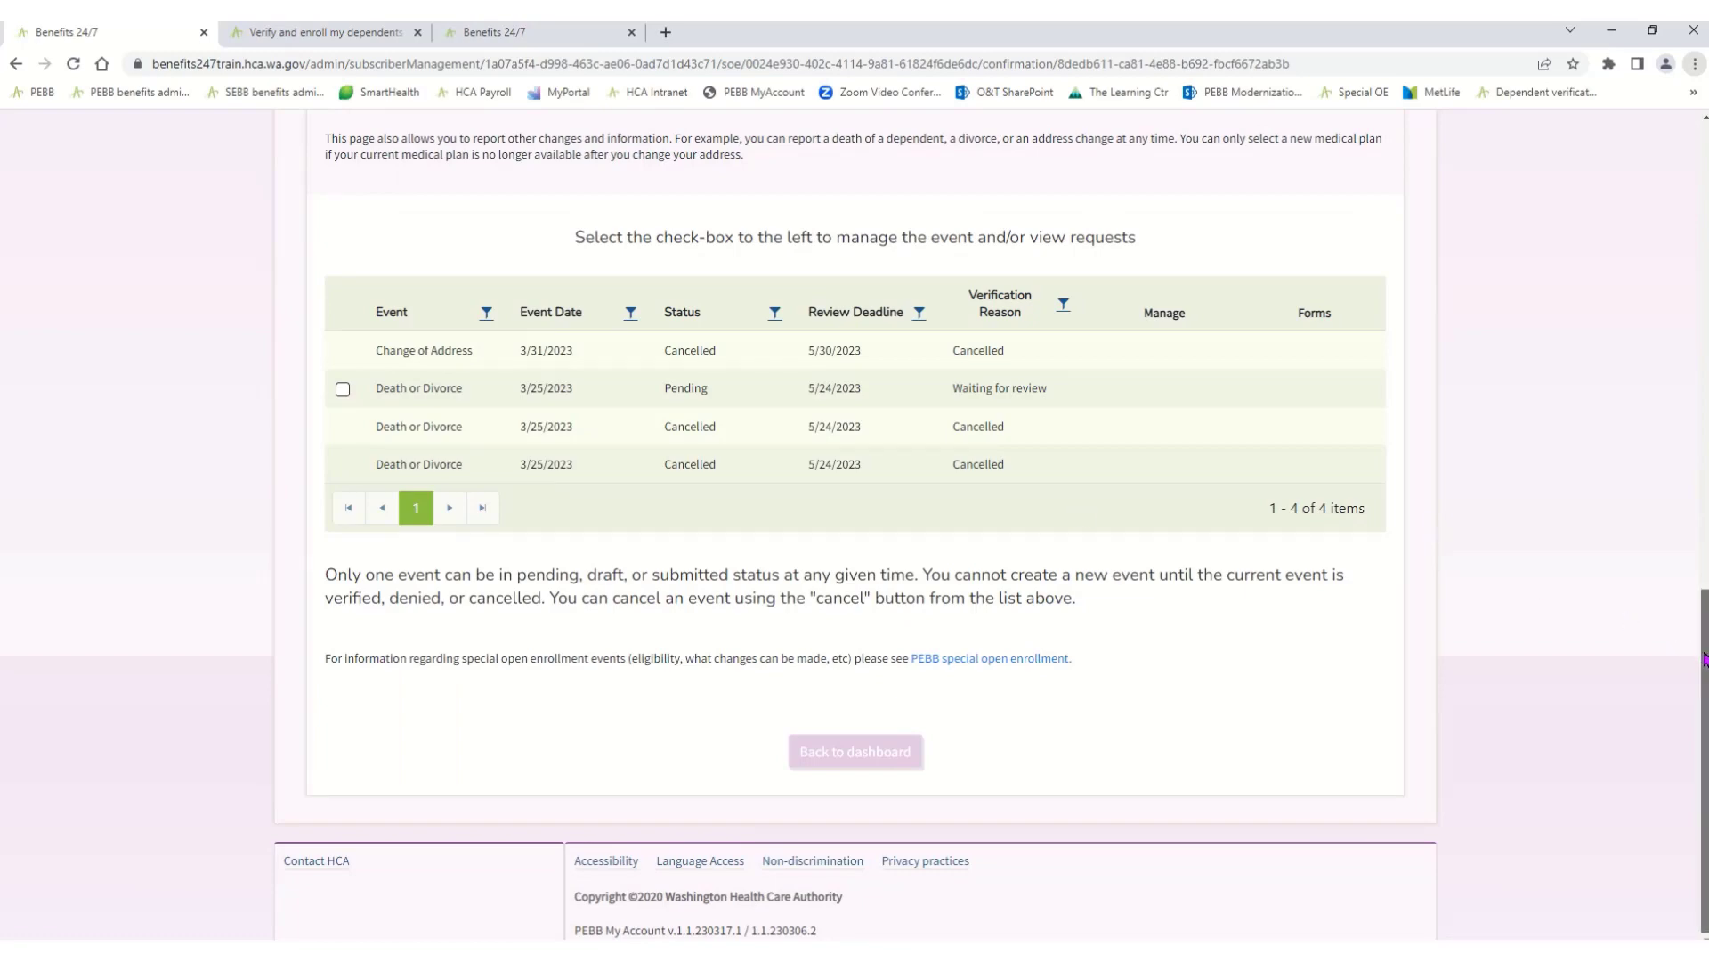
- Return to the admin dashboard and open the subscriber's pending Death or Divorce request in Special Enrollment Event Verification
{"action": "left_click_drag", "start_coordinate": [1700, 650], "coordinate": [1702, 161]}
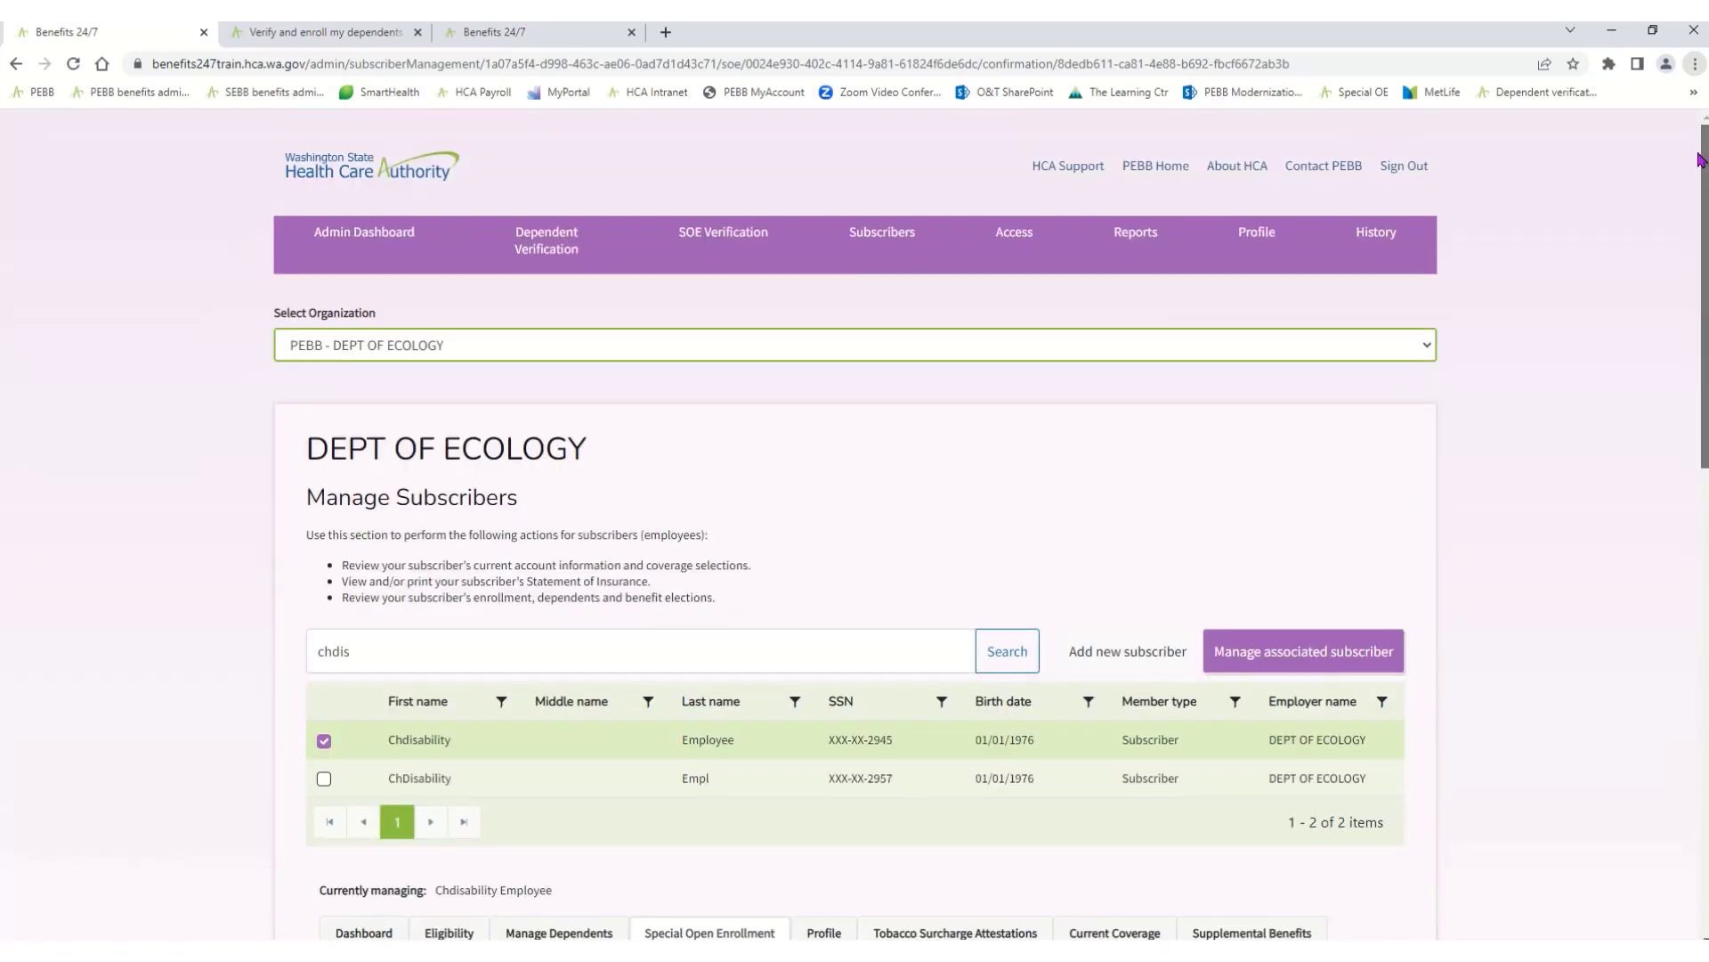
{"action": "left_click", "coordinate": [395, 246]}
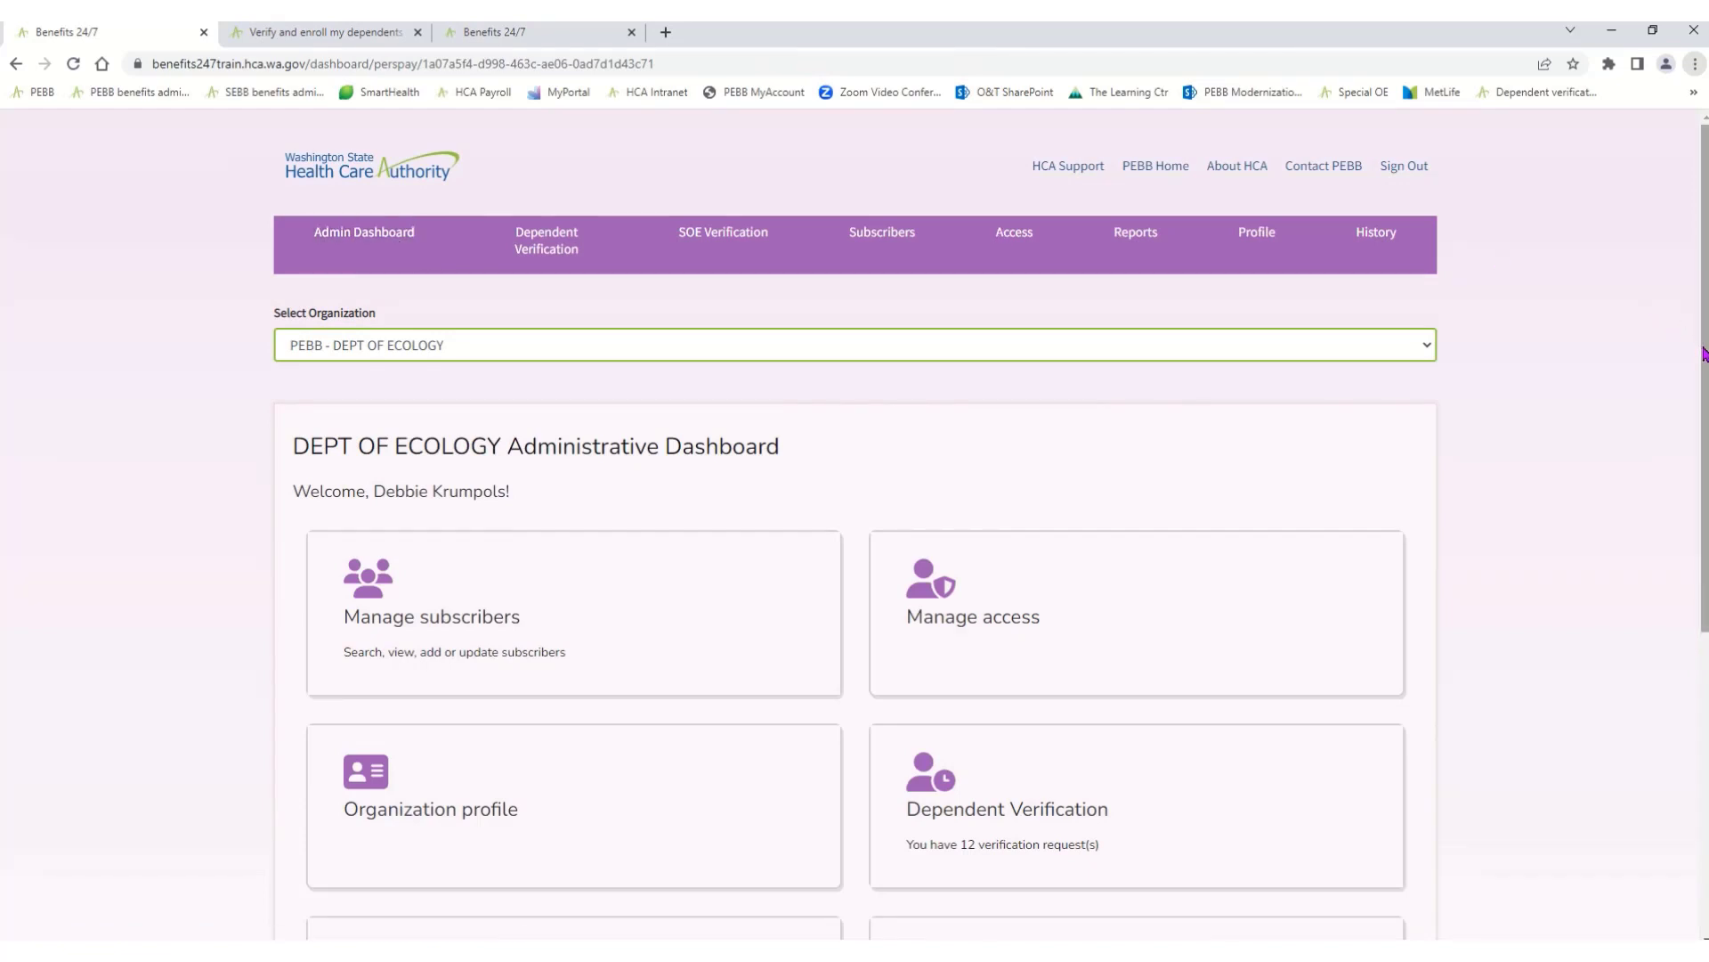
{"action": "left_click_drag", "start_coordinate": [1702, 359], "coordinate": [1690, 523]}
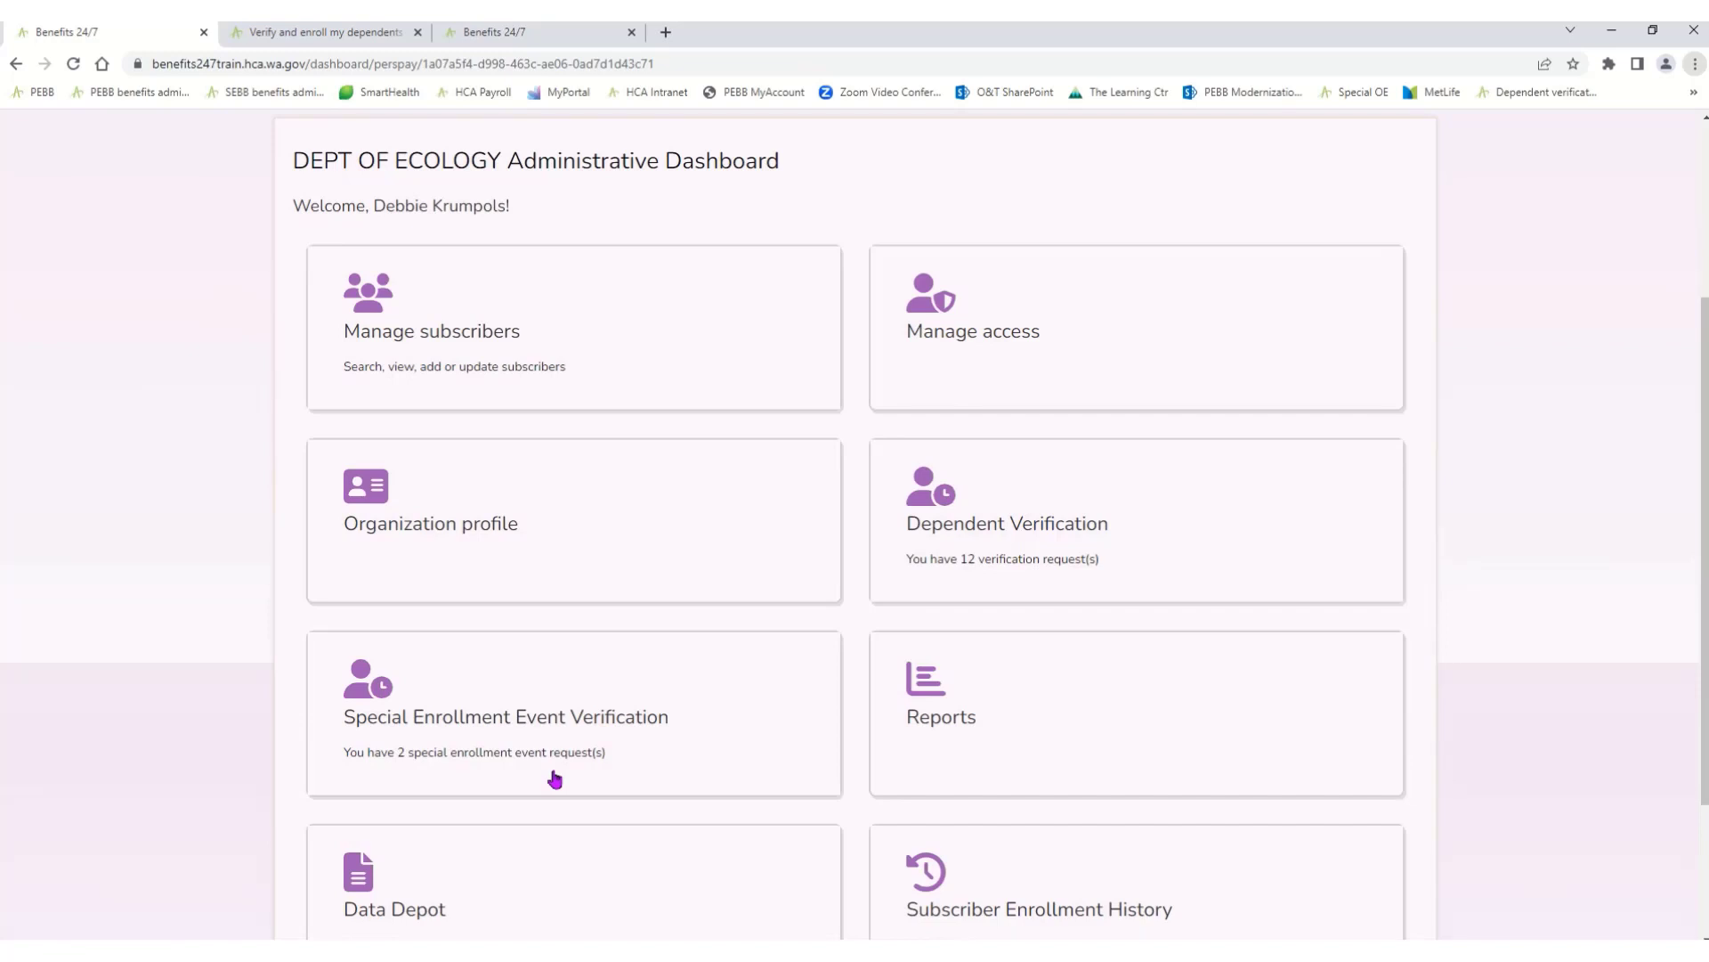
{"action": "left_click", "coordinate": [418, 746]}
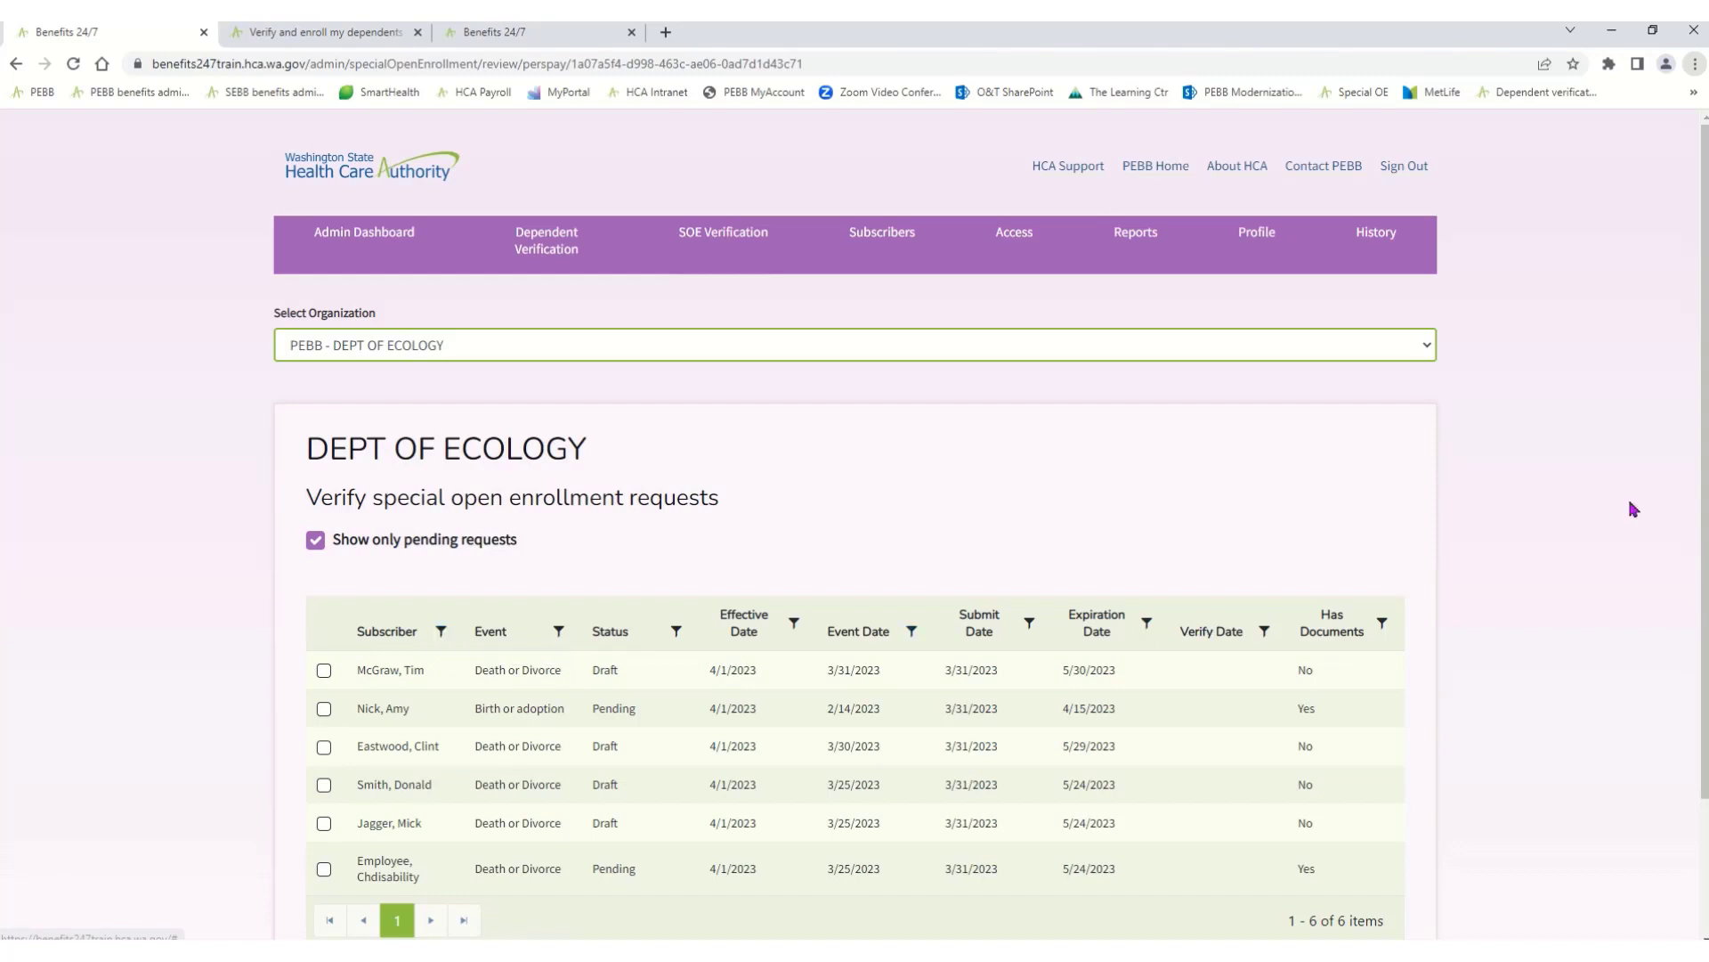
{"action": "left_click_drag", "start_coordinate": [1696, 499], "coordinate": [1693, 627]}
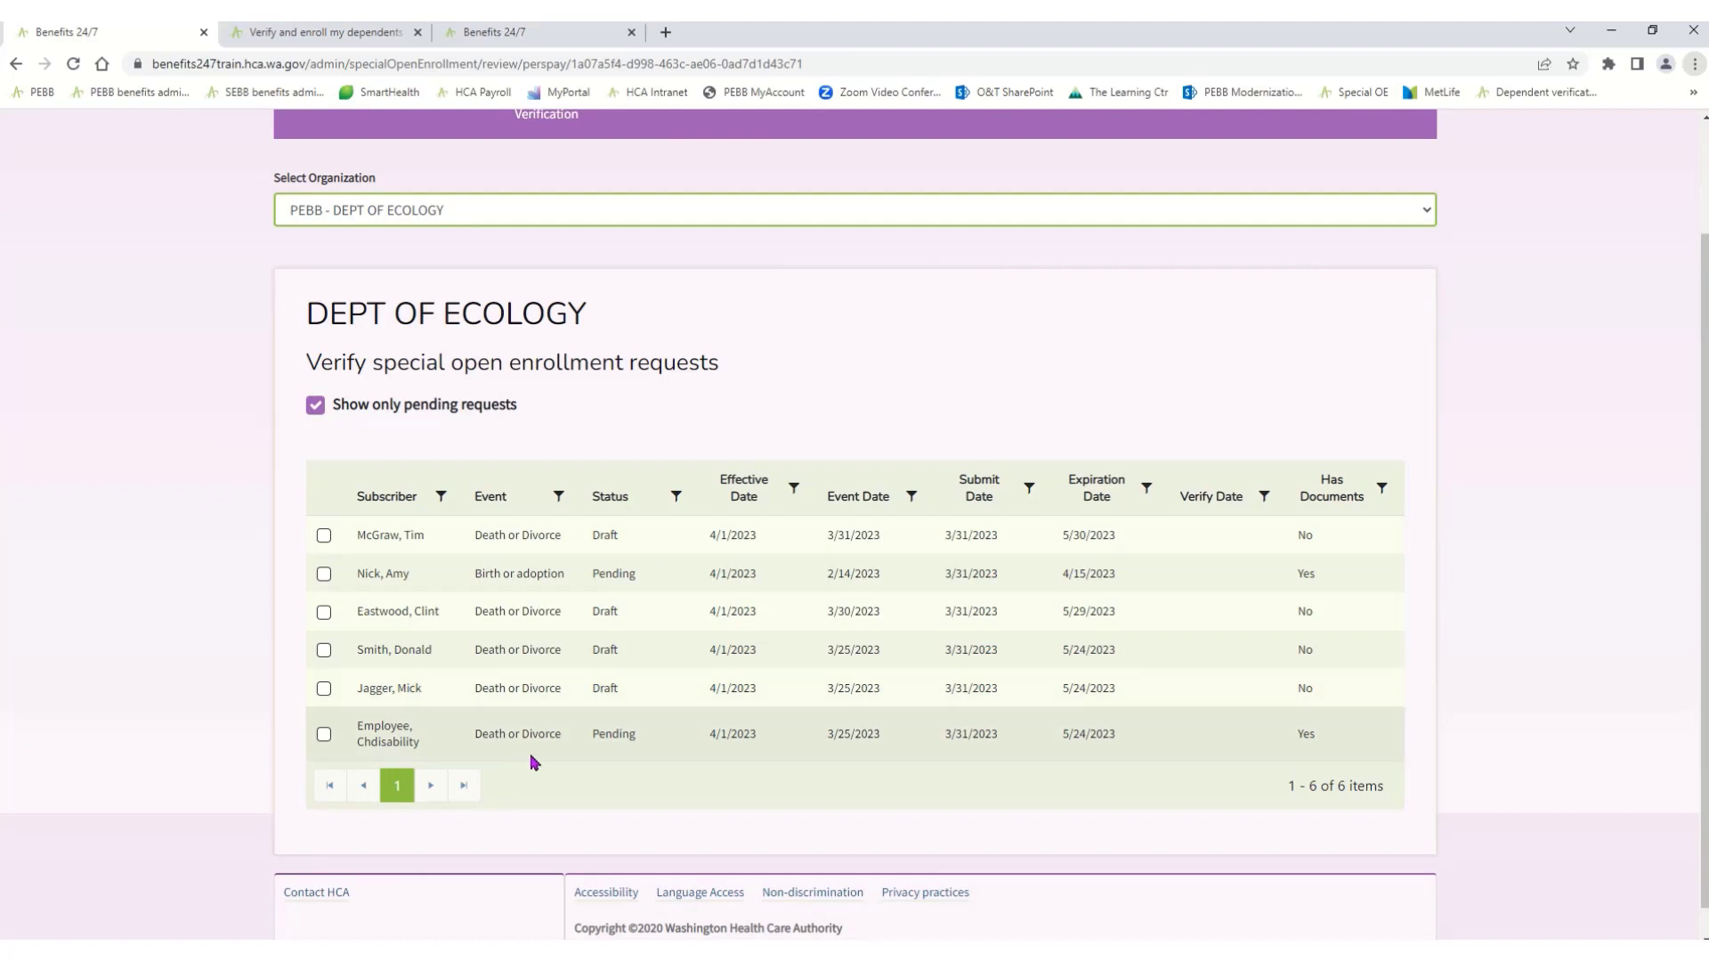
{"action": "left_click", "coordinate": [323, 735]}
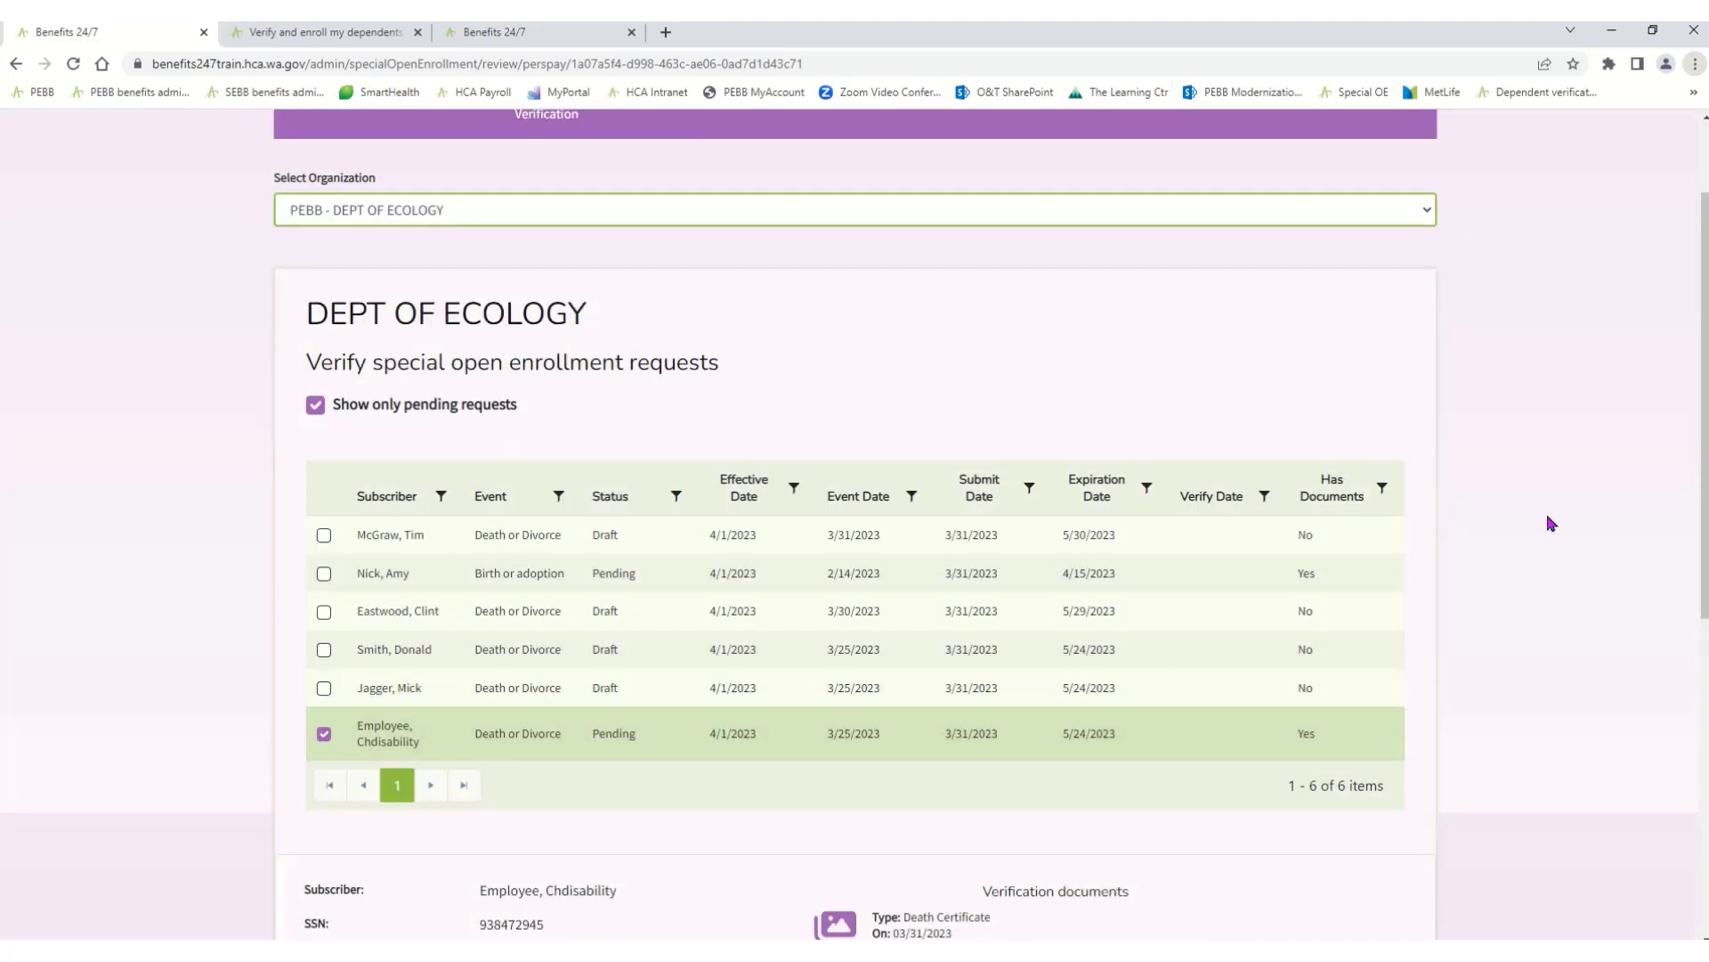
- Review the requested changes and view the attached Death Certificate document
{"action": "scroll", "coordinate": [1702, 445], "scroll_direction": "down", "scroll_amount": 3}
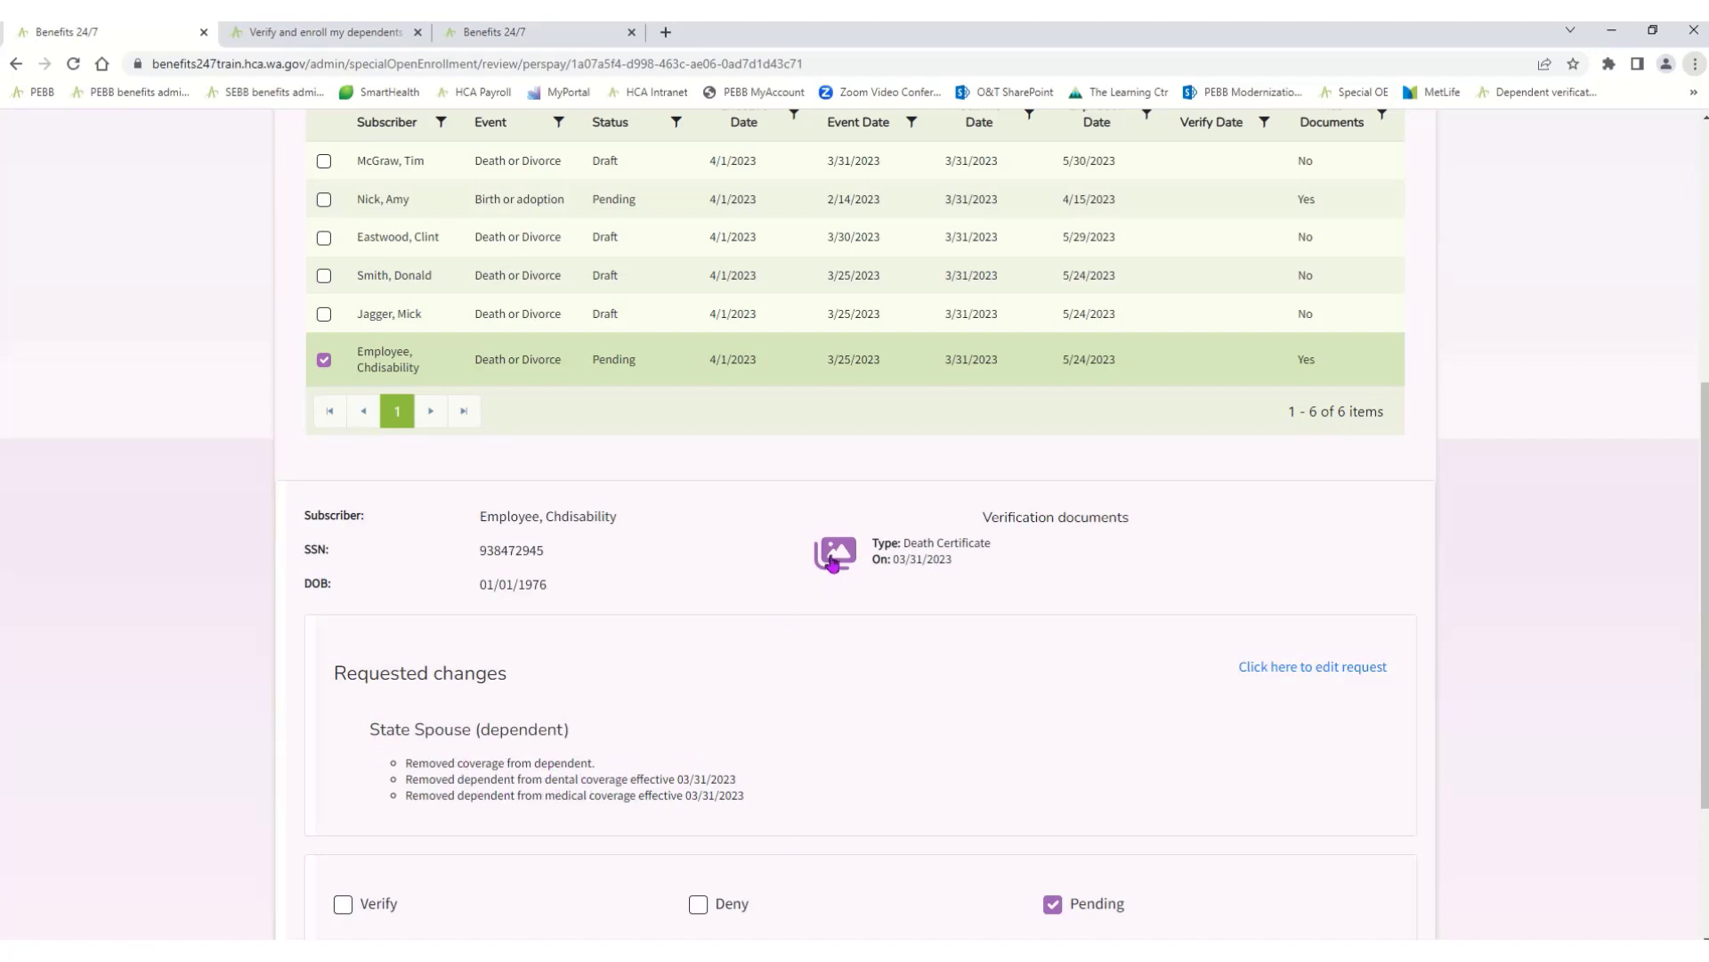
{"action": "left_click", "coordinate": [831, 554]}
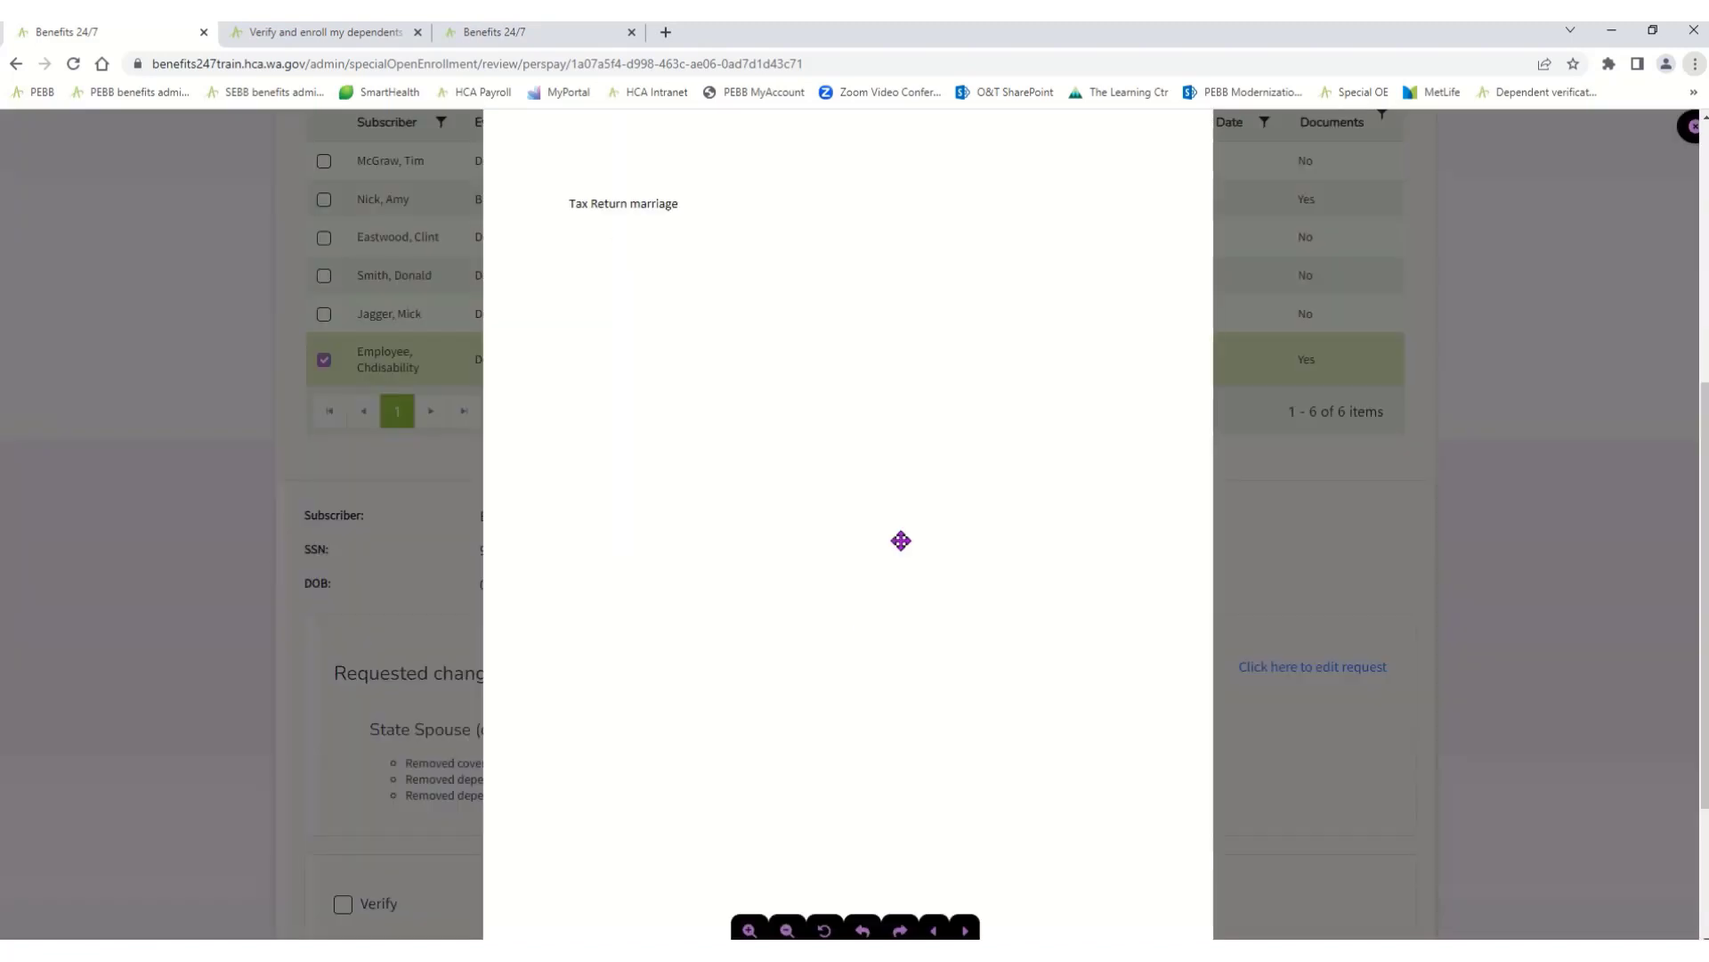
{"action": "left_click", "coordinate": [1687, 129]}
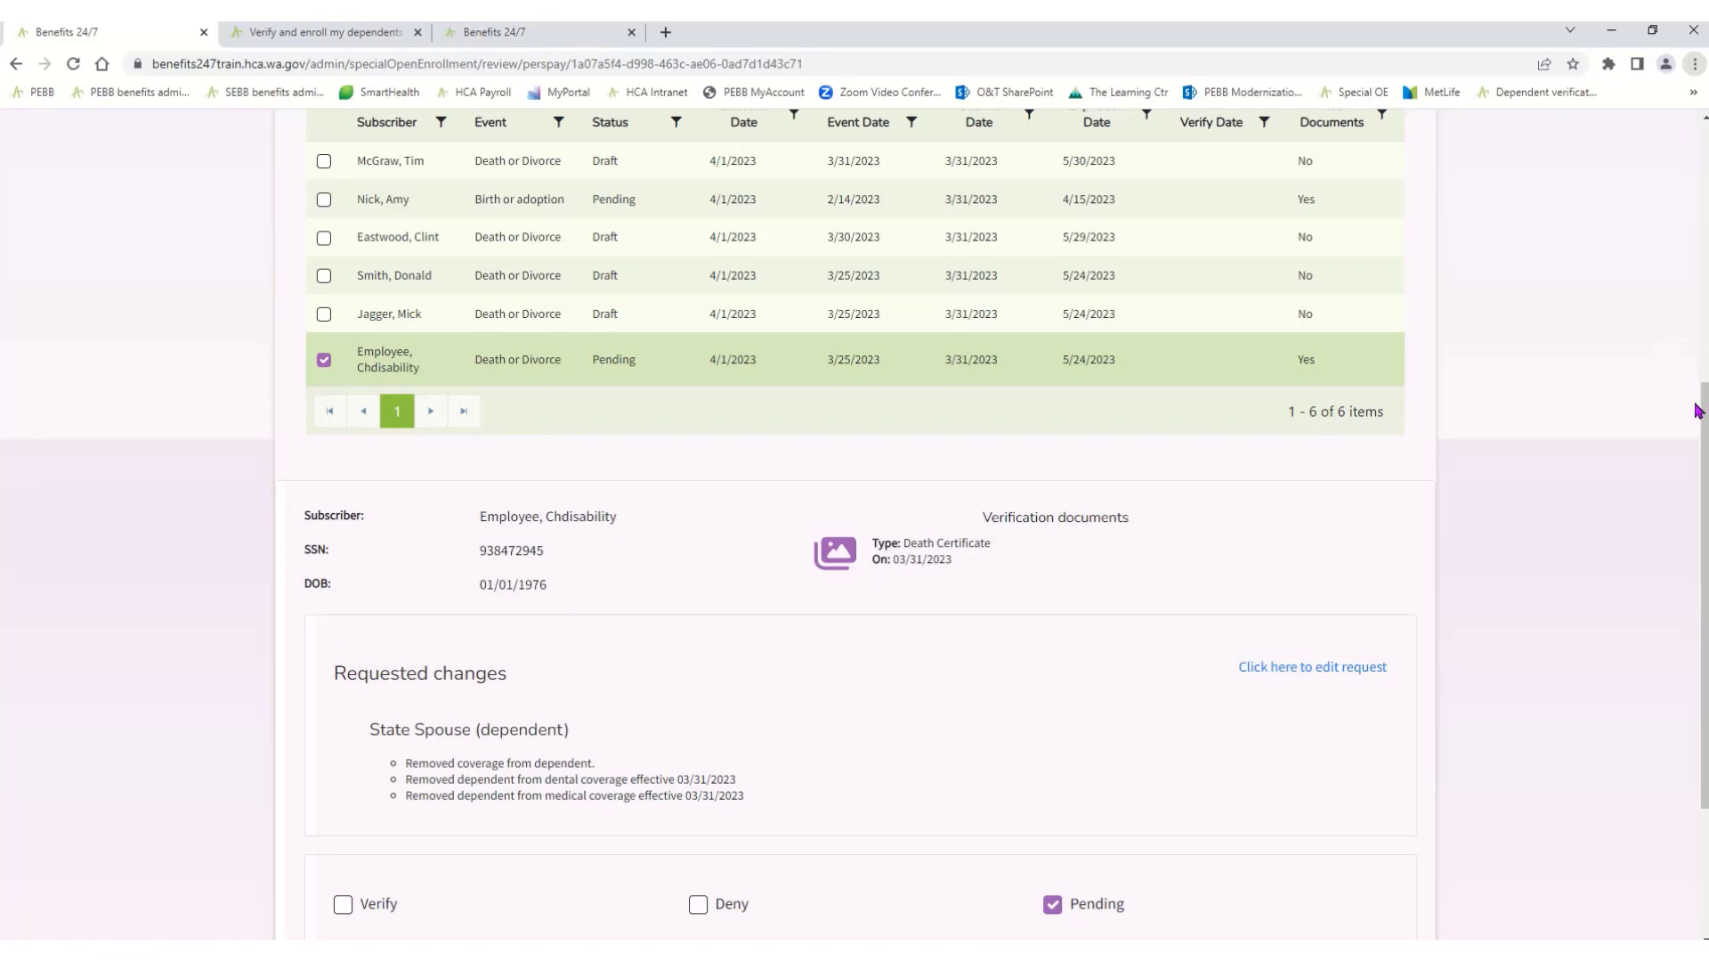
- Mark the Death or Divorce request as Verify and set its verification status to Verified
{"action": "scroll", "coordinate": [1700, 418], "scroll_direction": "down", "scroll_amount": 2}
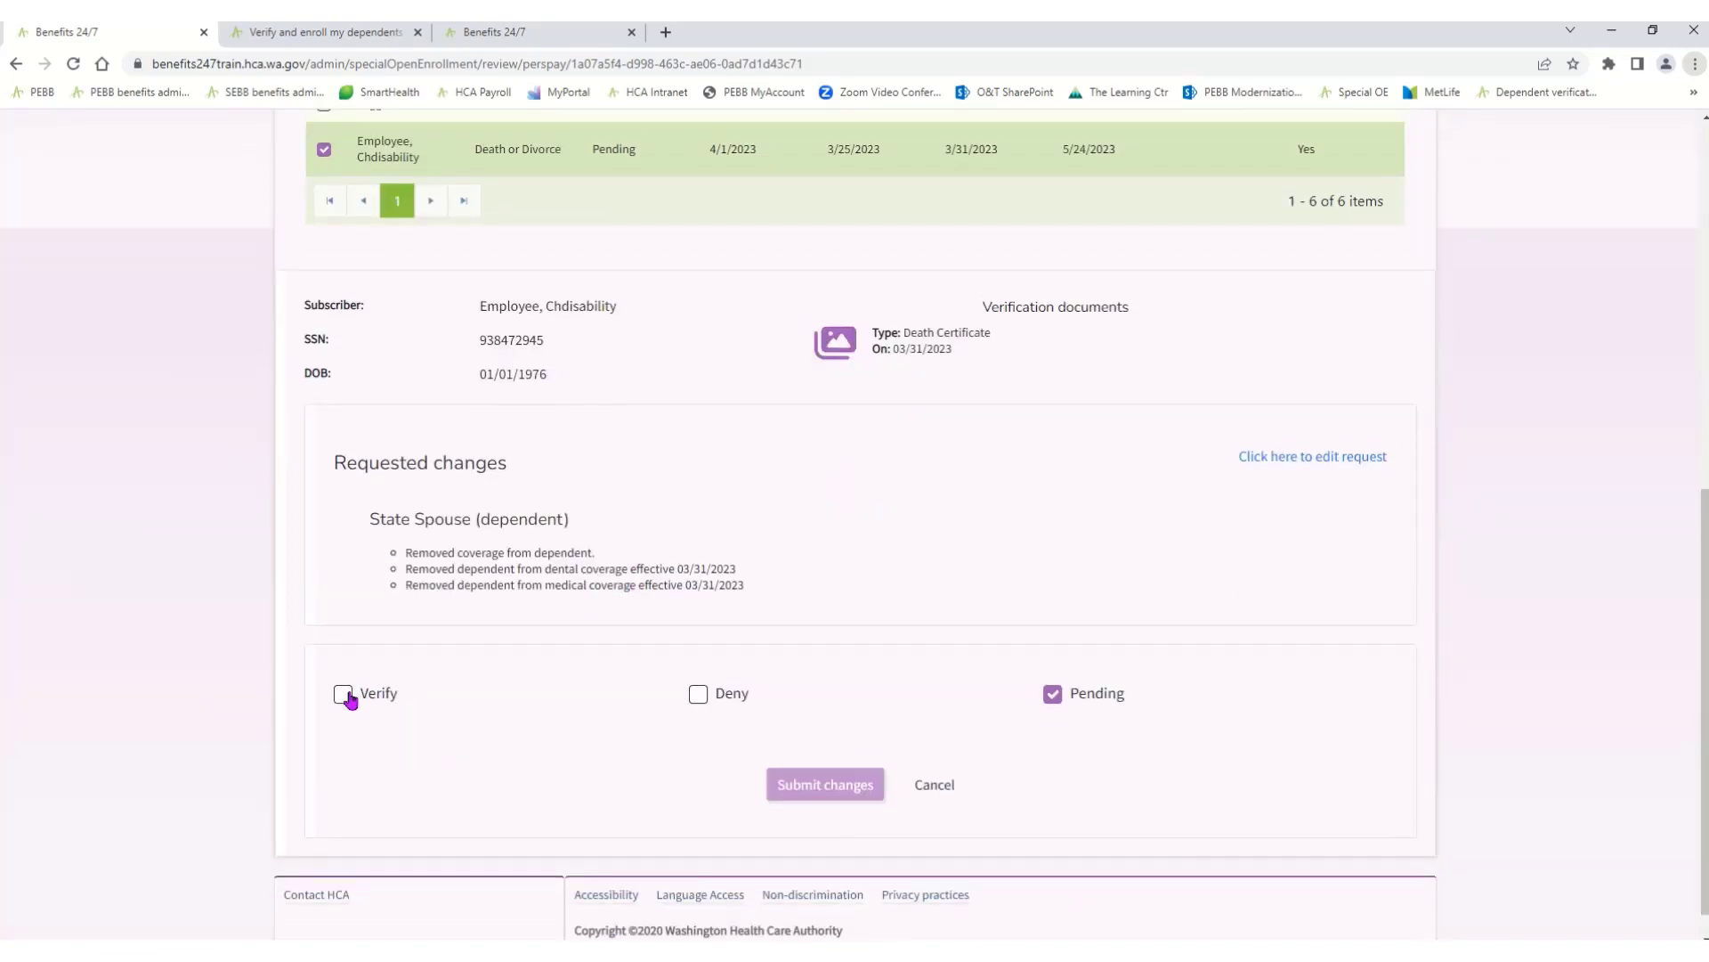
{"action": "left_click", "coordinate": [343, 695]}
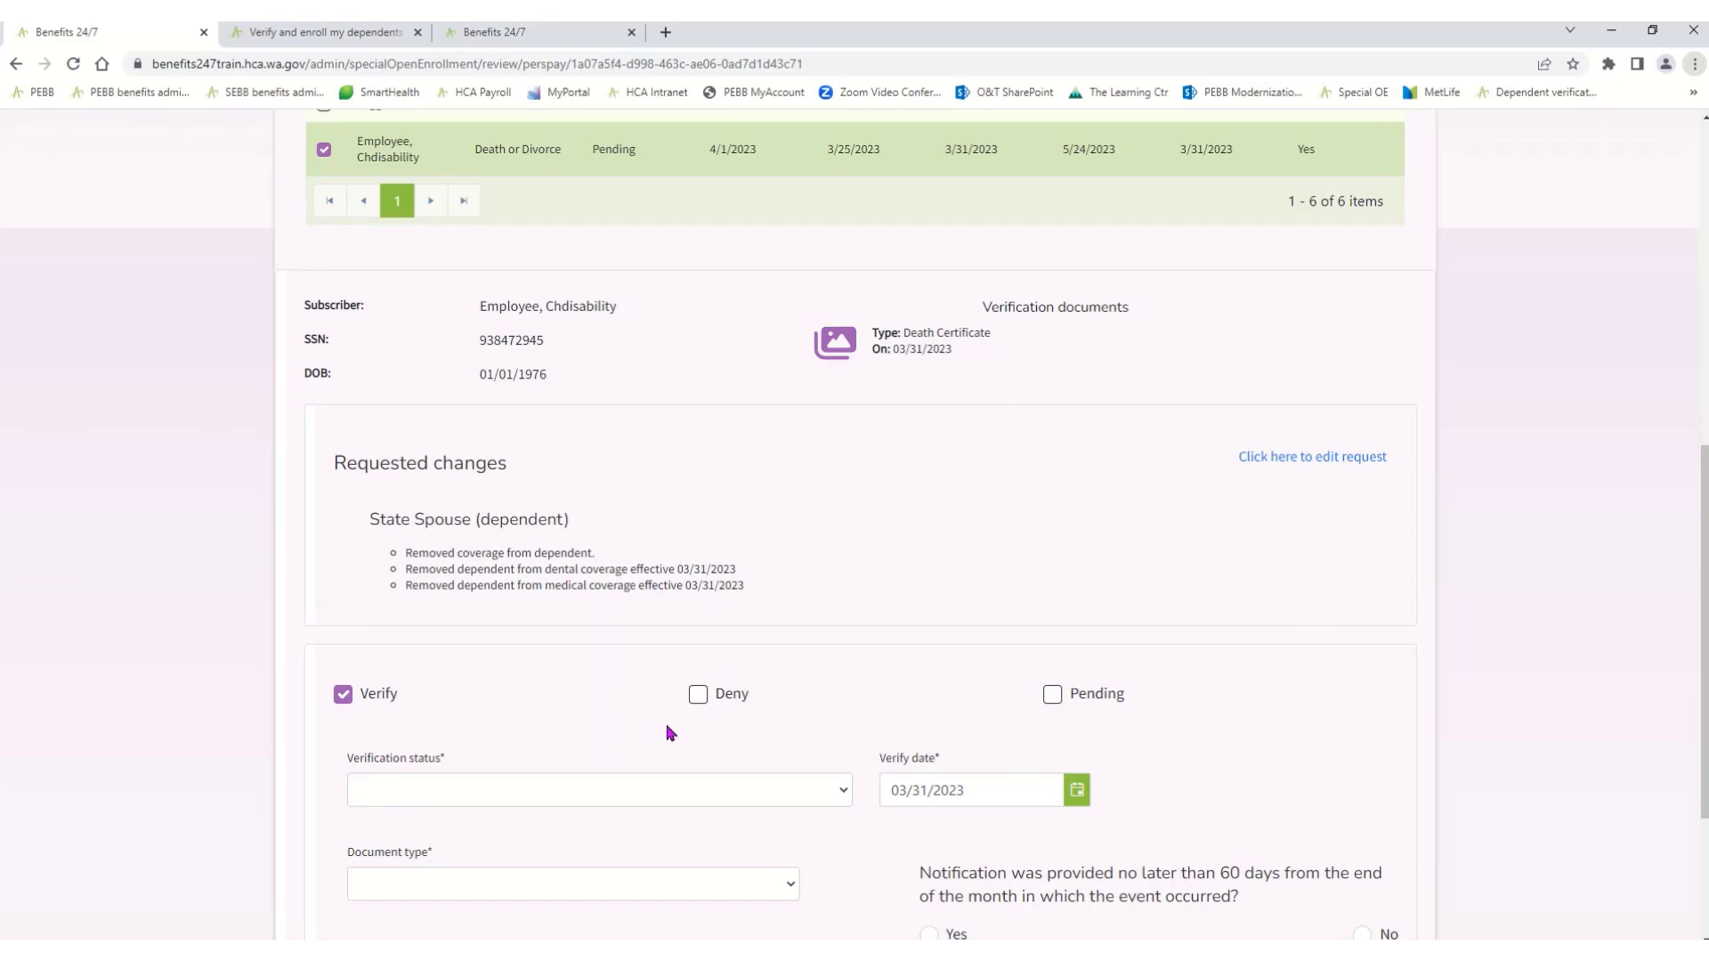
{"action": "left_click", "coordinate": [671, 795]}
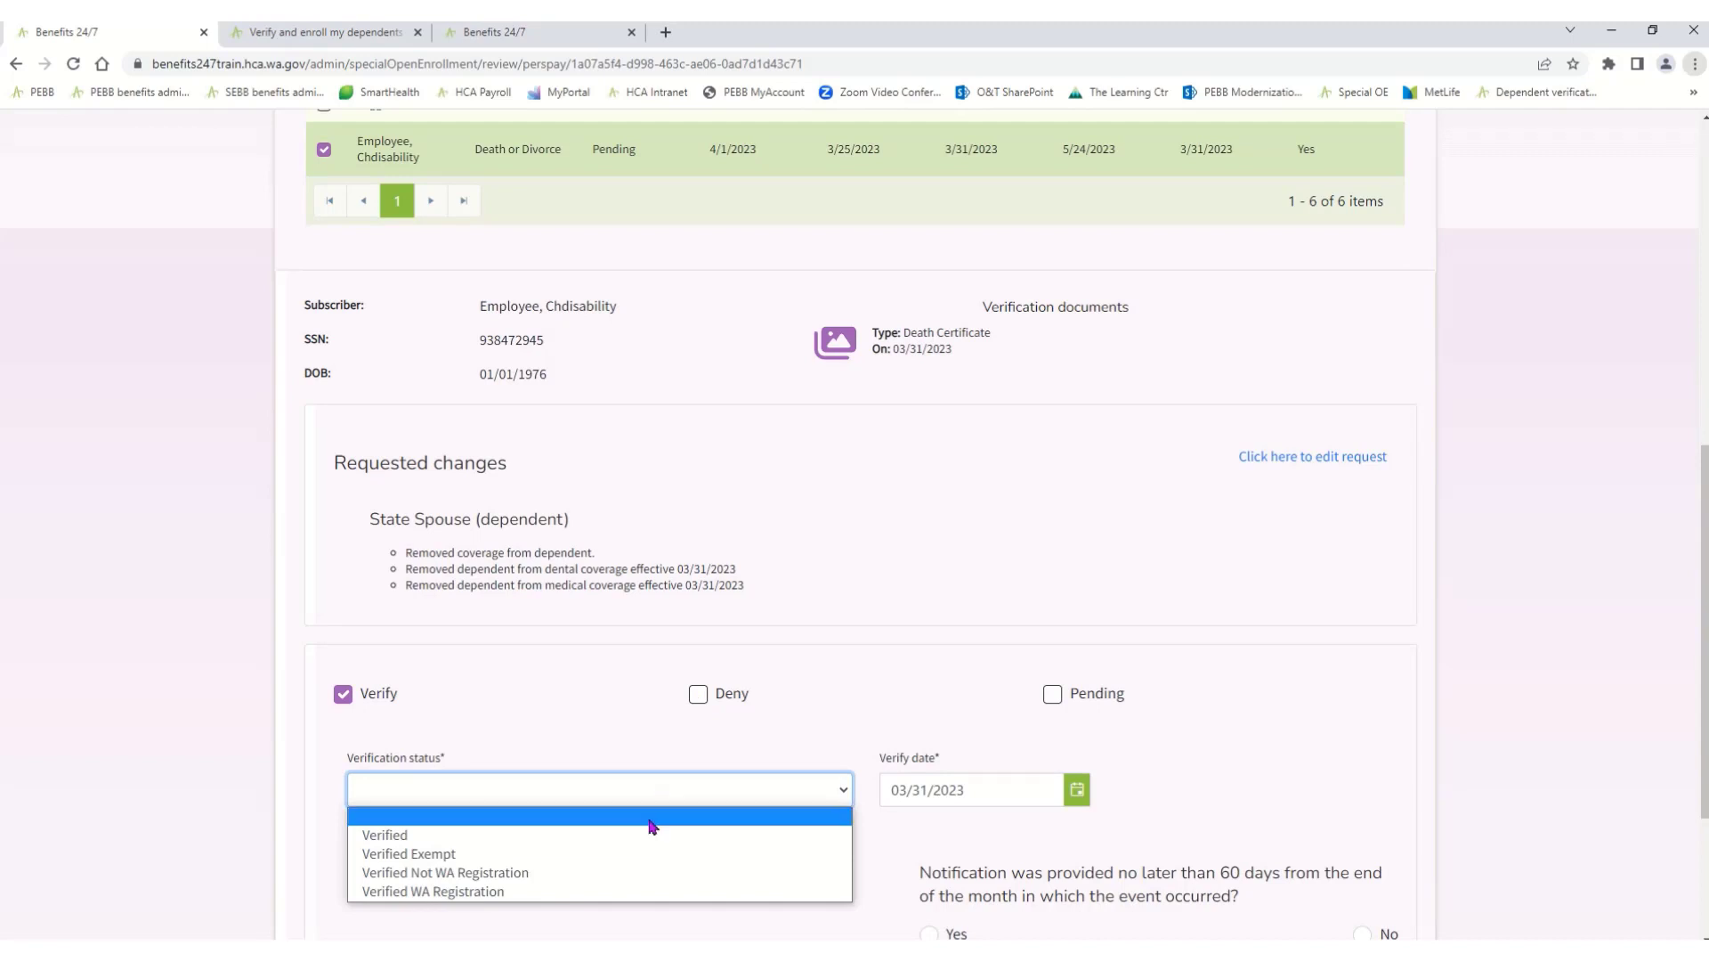
{"action": "left_click", "coordinate": [653, 829]}
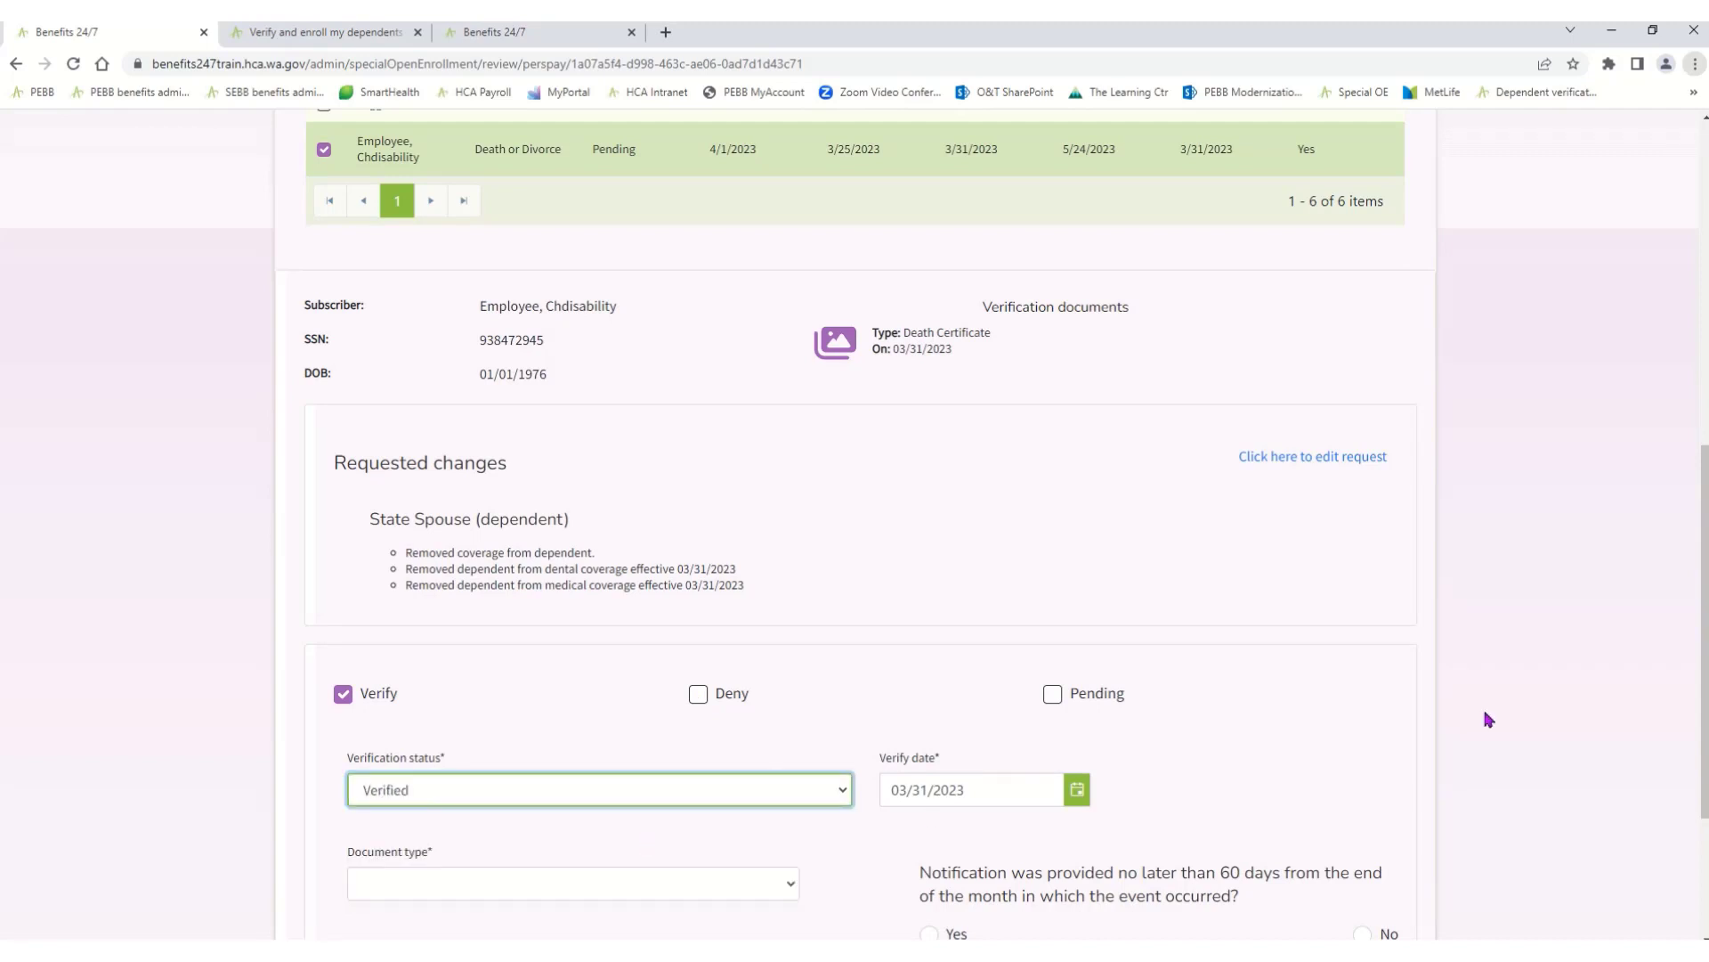
- Set the document type to Death Certificate, answer Yes to the 60-day notification question, and submit the verification changes
{"action": "left_click_drag", "start_coordinate": [1702, 744], "coordinate": [1702, 792]}
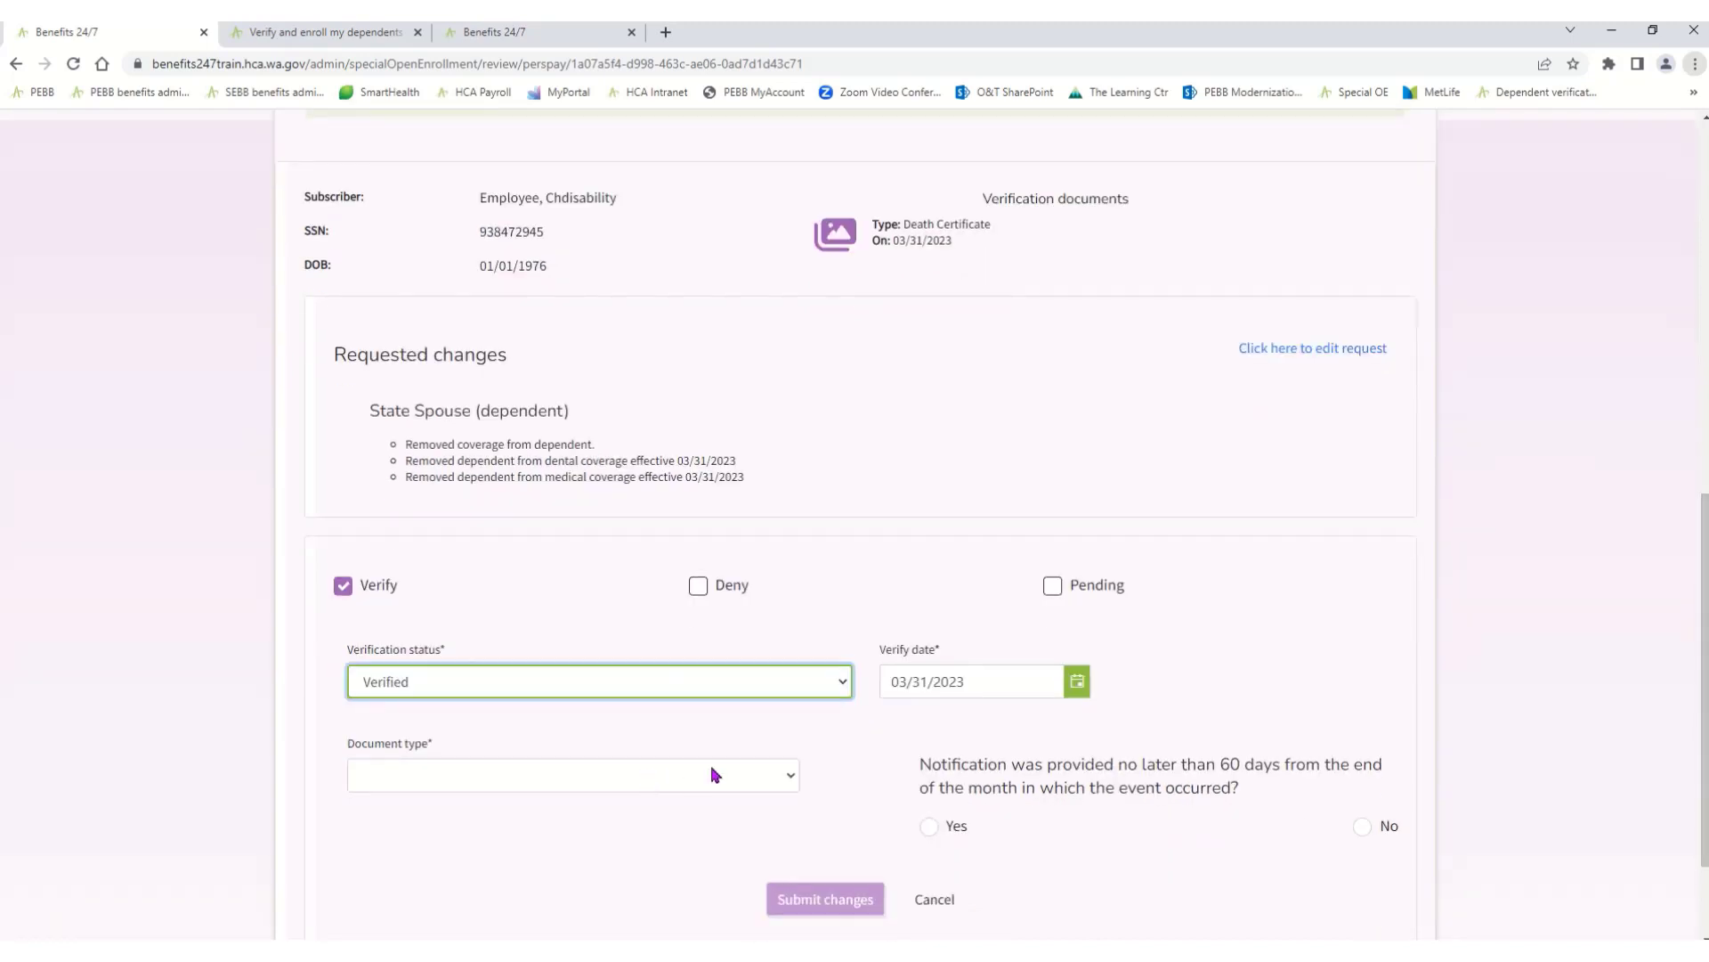
{"action": "left_click", "coordinate": [767, 781]}
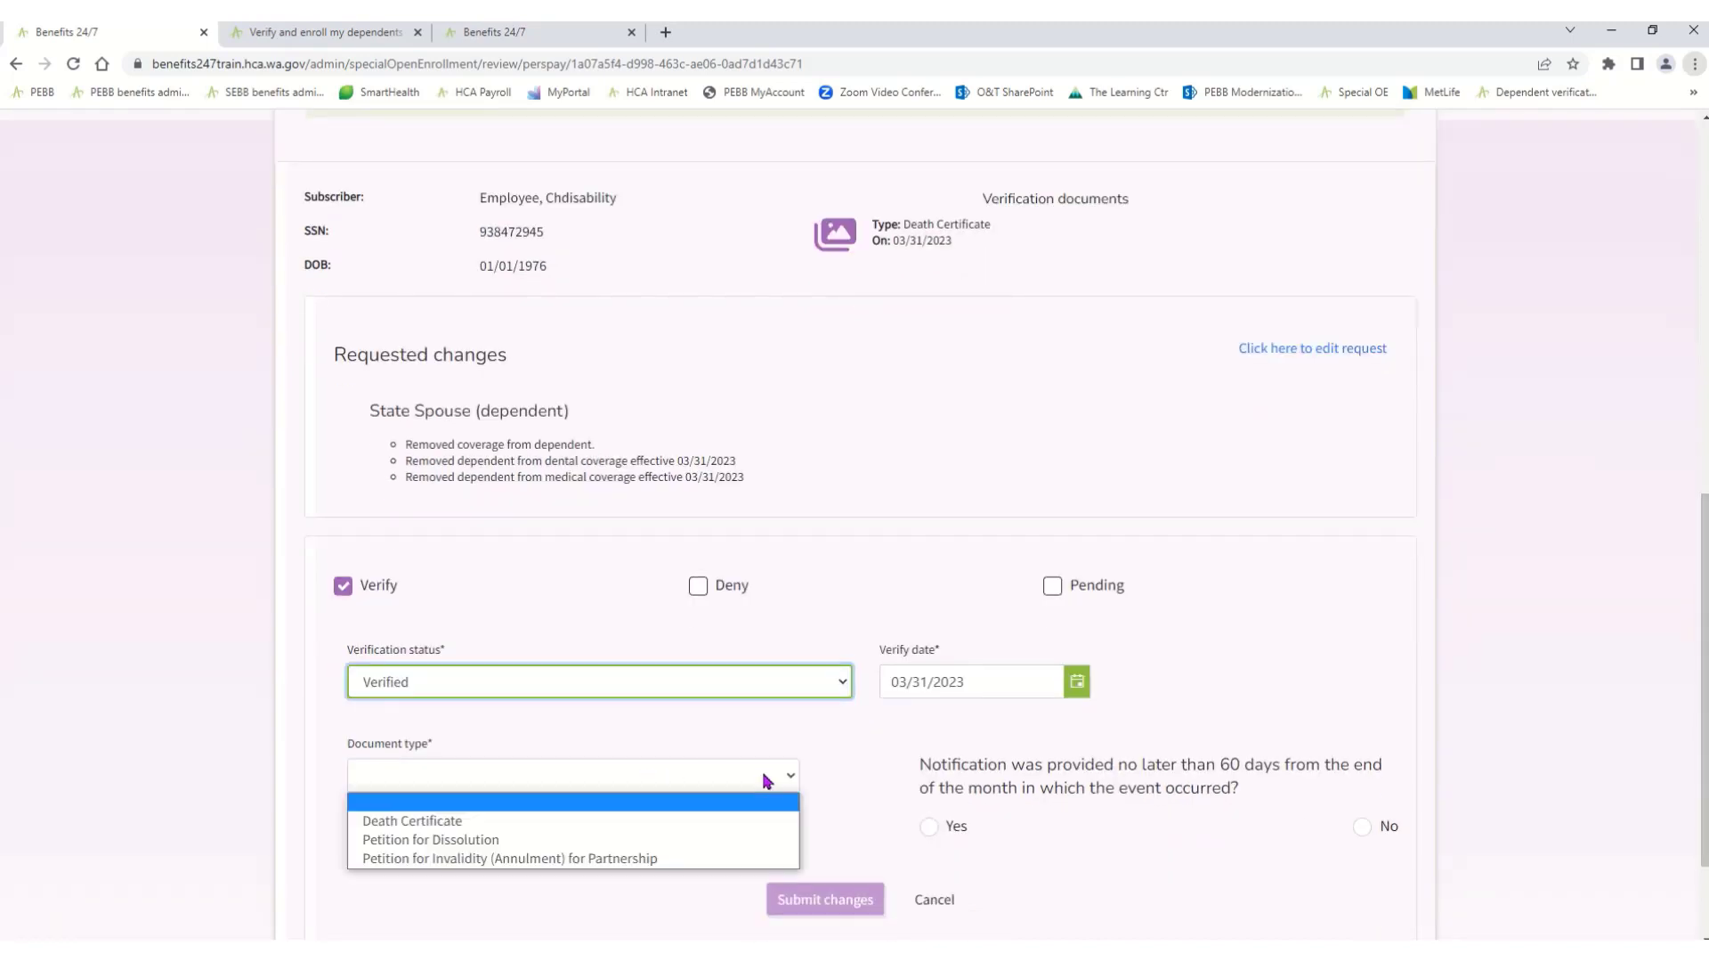
{"action": "left_click", "coordinate": [659, 827]}
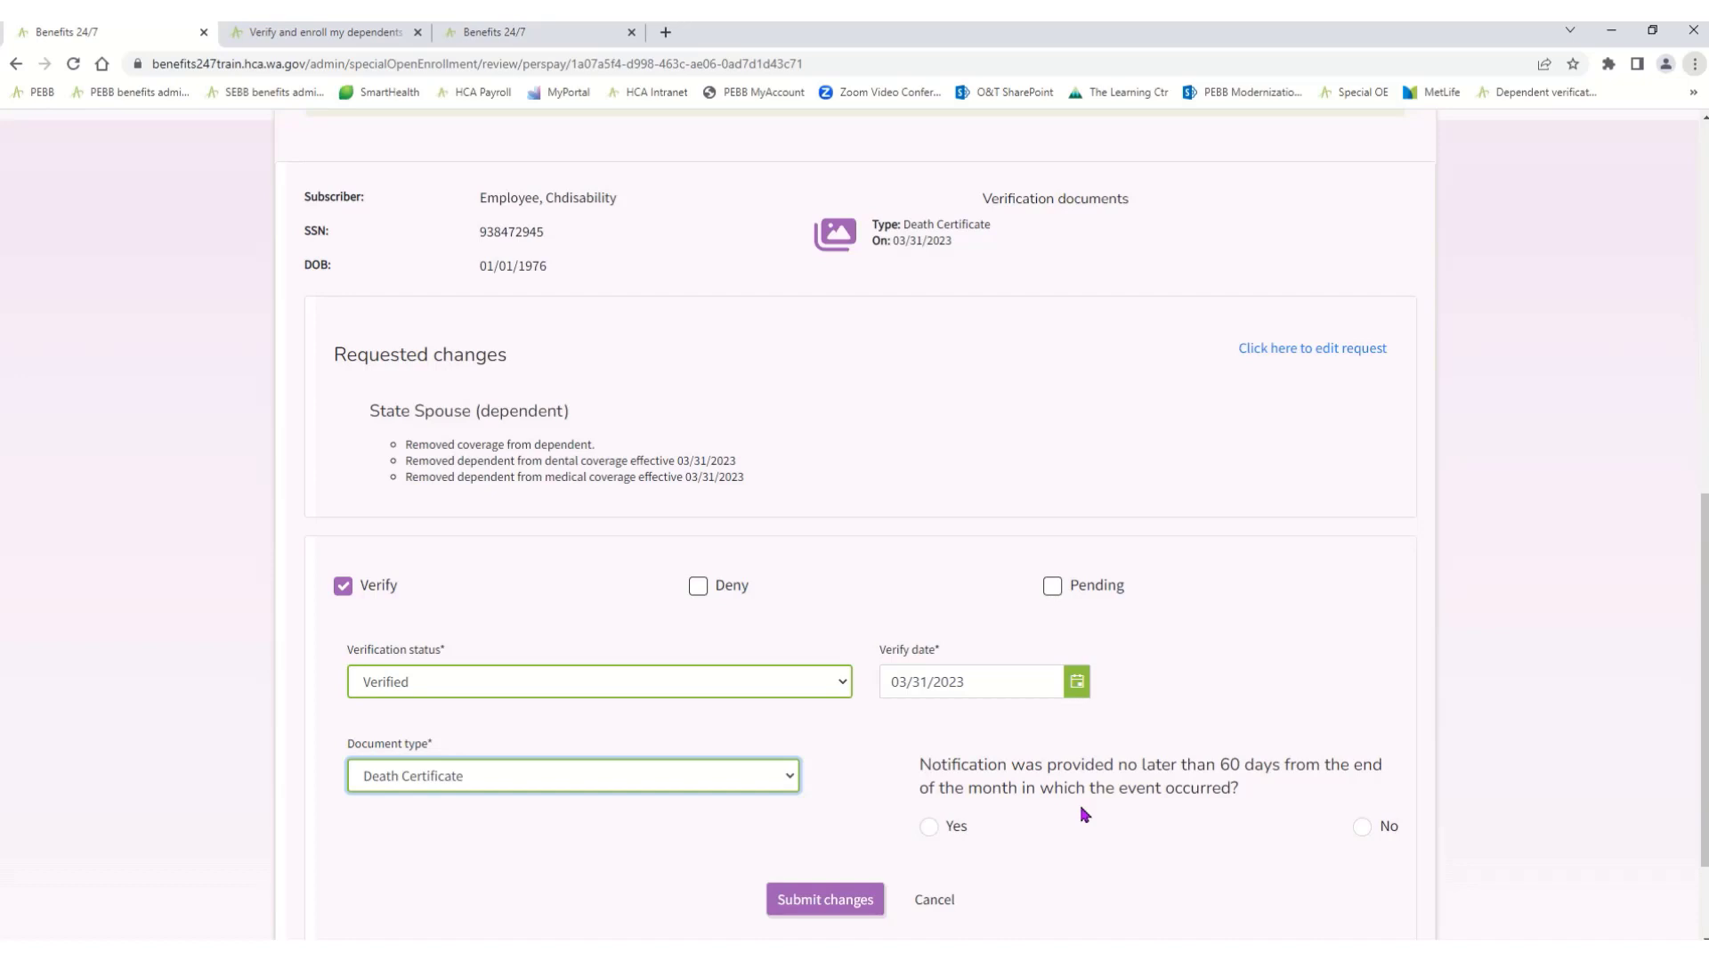
{"action": "left_click", "coordinate": [931, 827]}
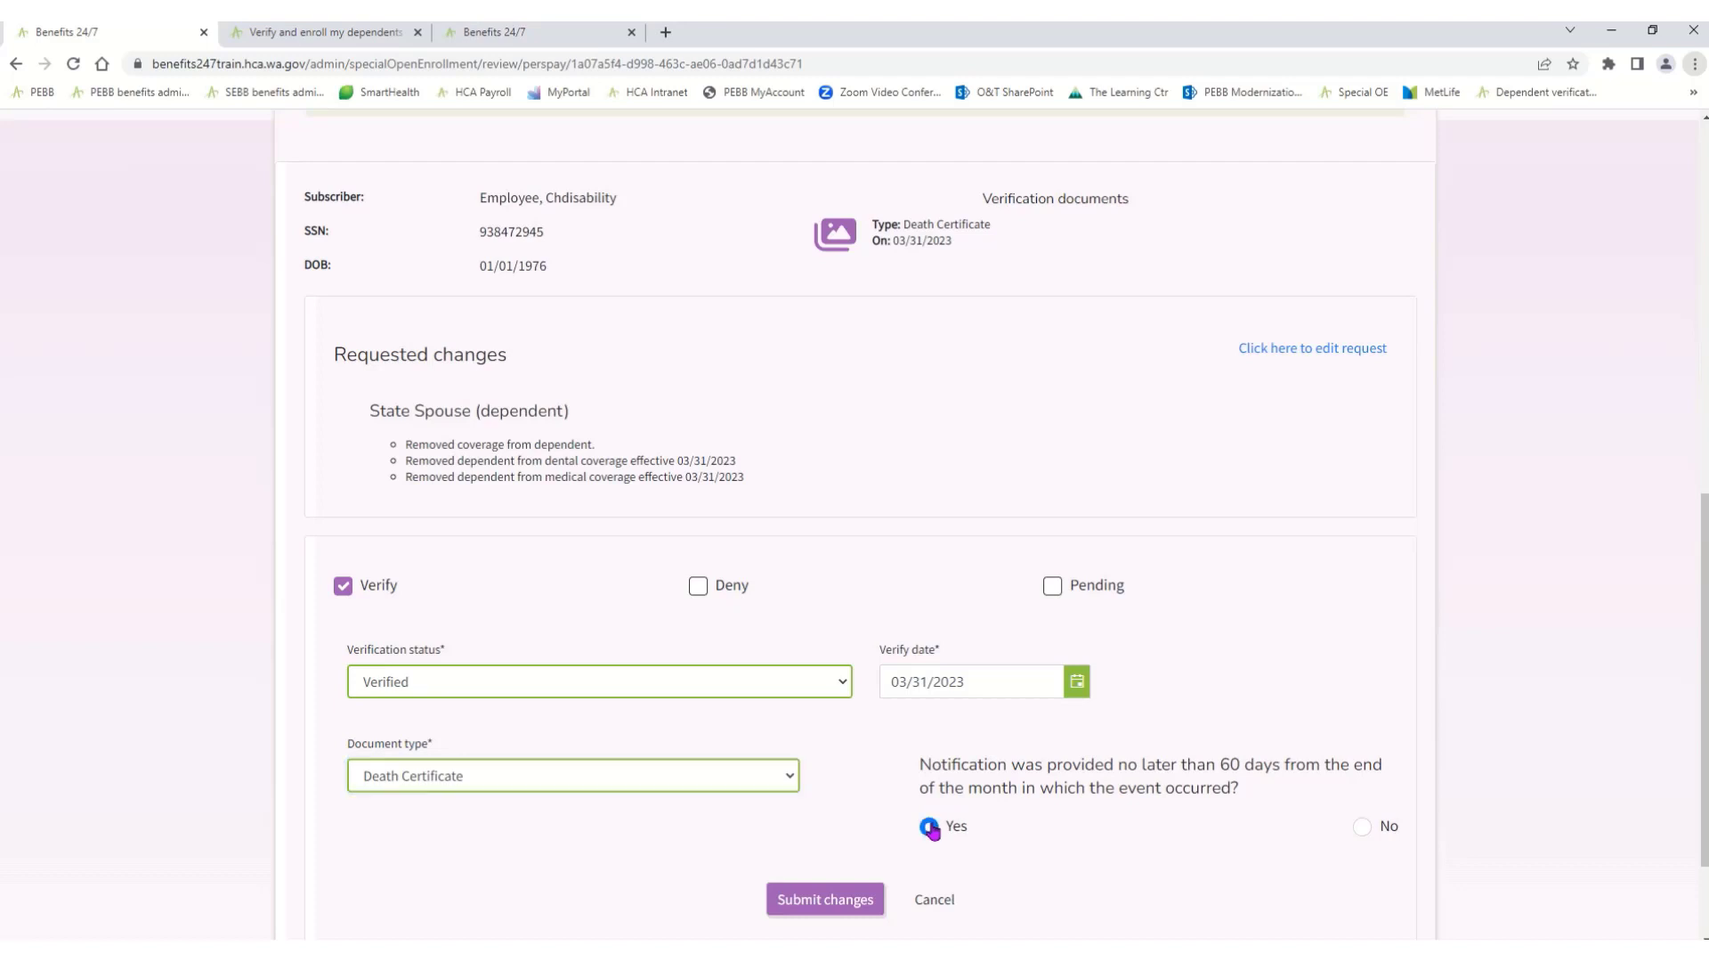
{"action": "left_click", "coordinate": [858, 907]}
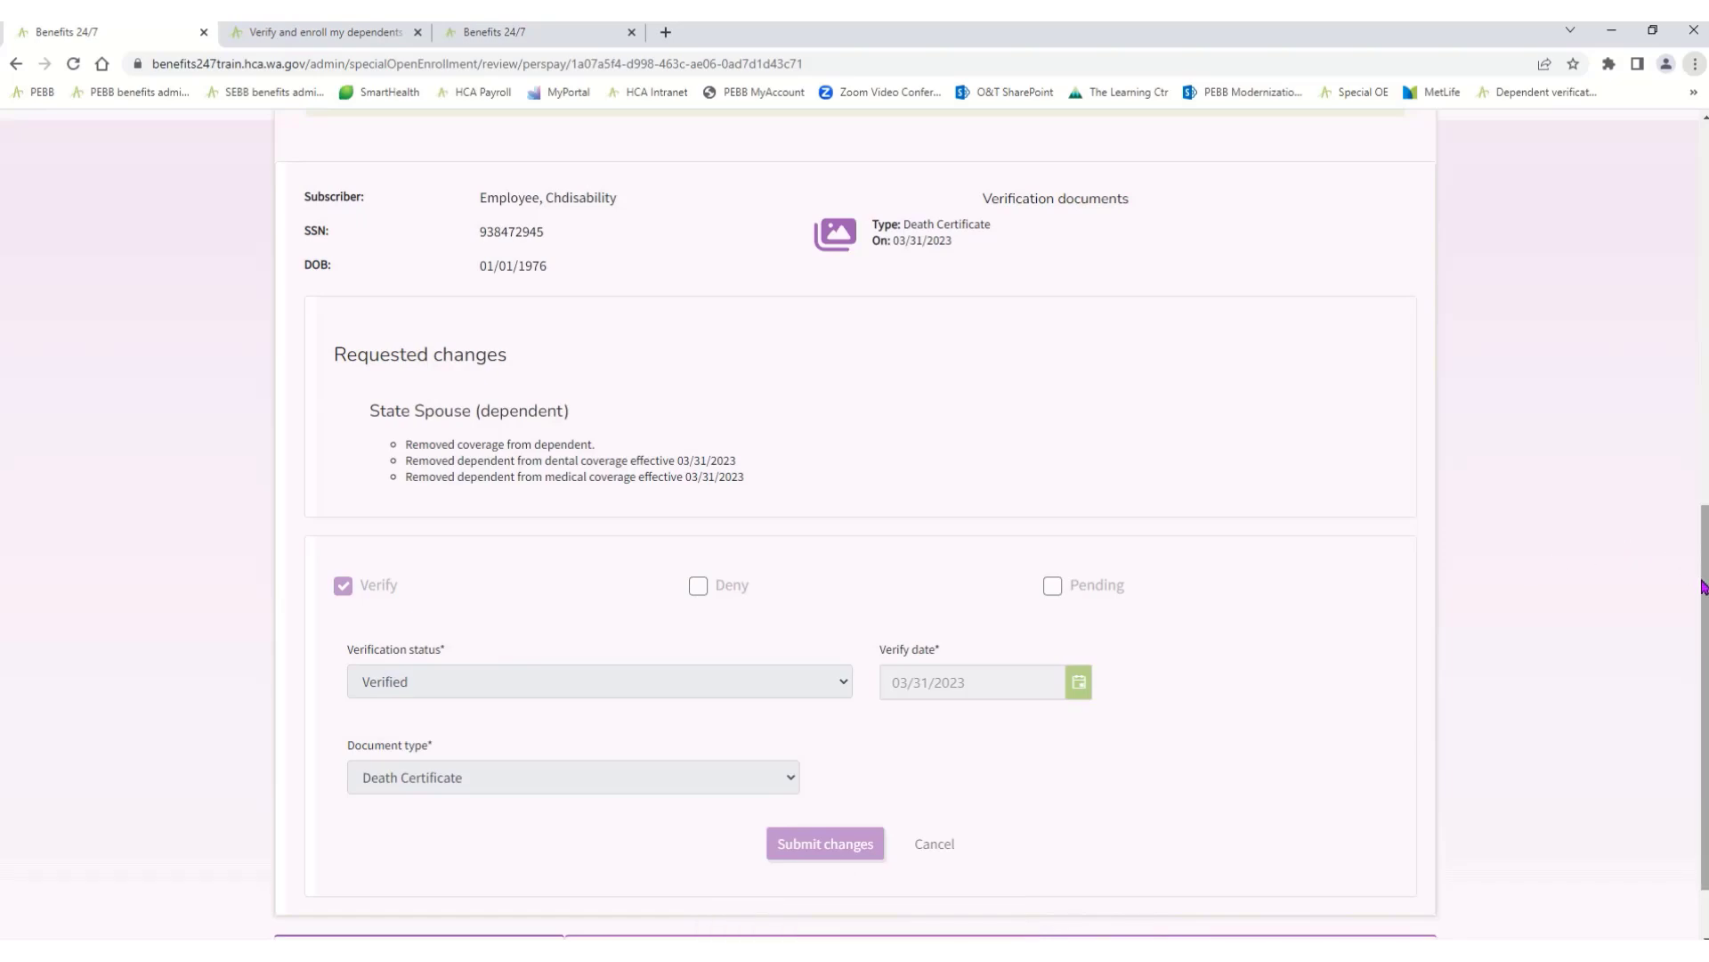
- Return to the admin dashboard, search Manage Subscribers for "a", and open the account of the subscriber whose request was verified
{"action": "left_click_drag", "start_coordinate": [1702, 580], "coordinate": [1702, 216]}
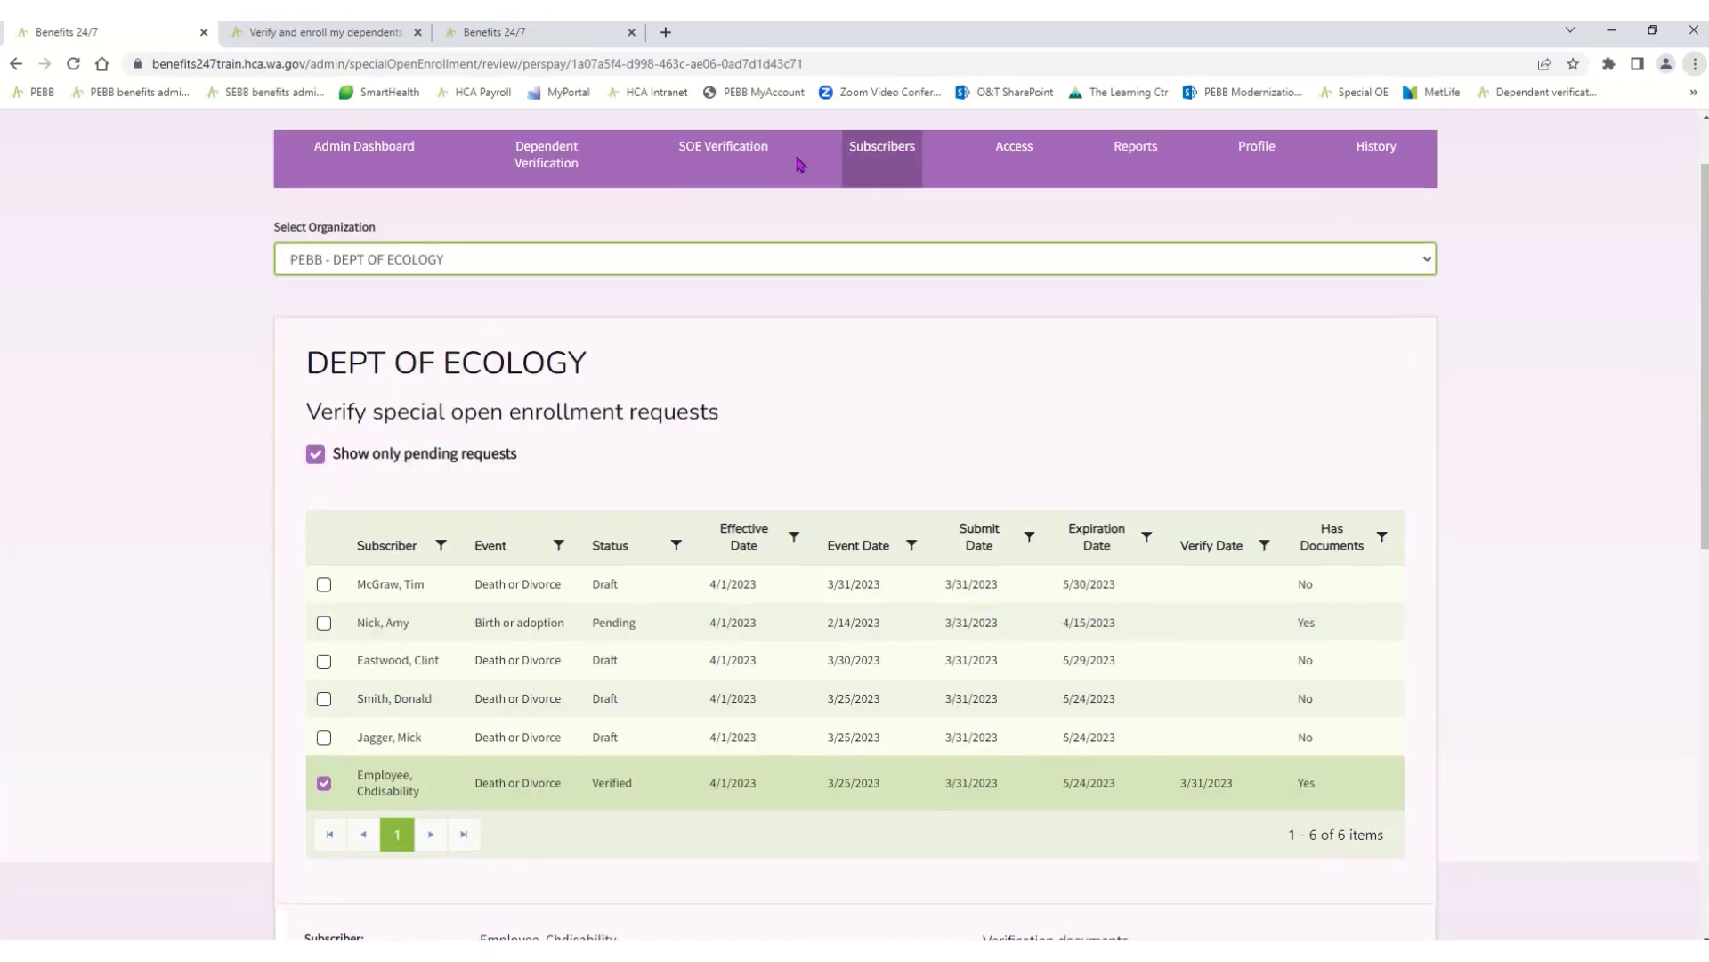
{"action": "left_click", "coordinate": [364, 159]}
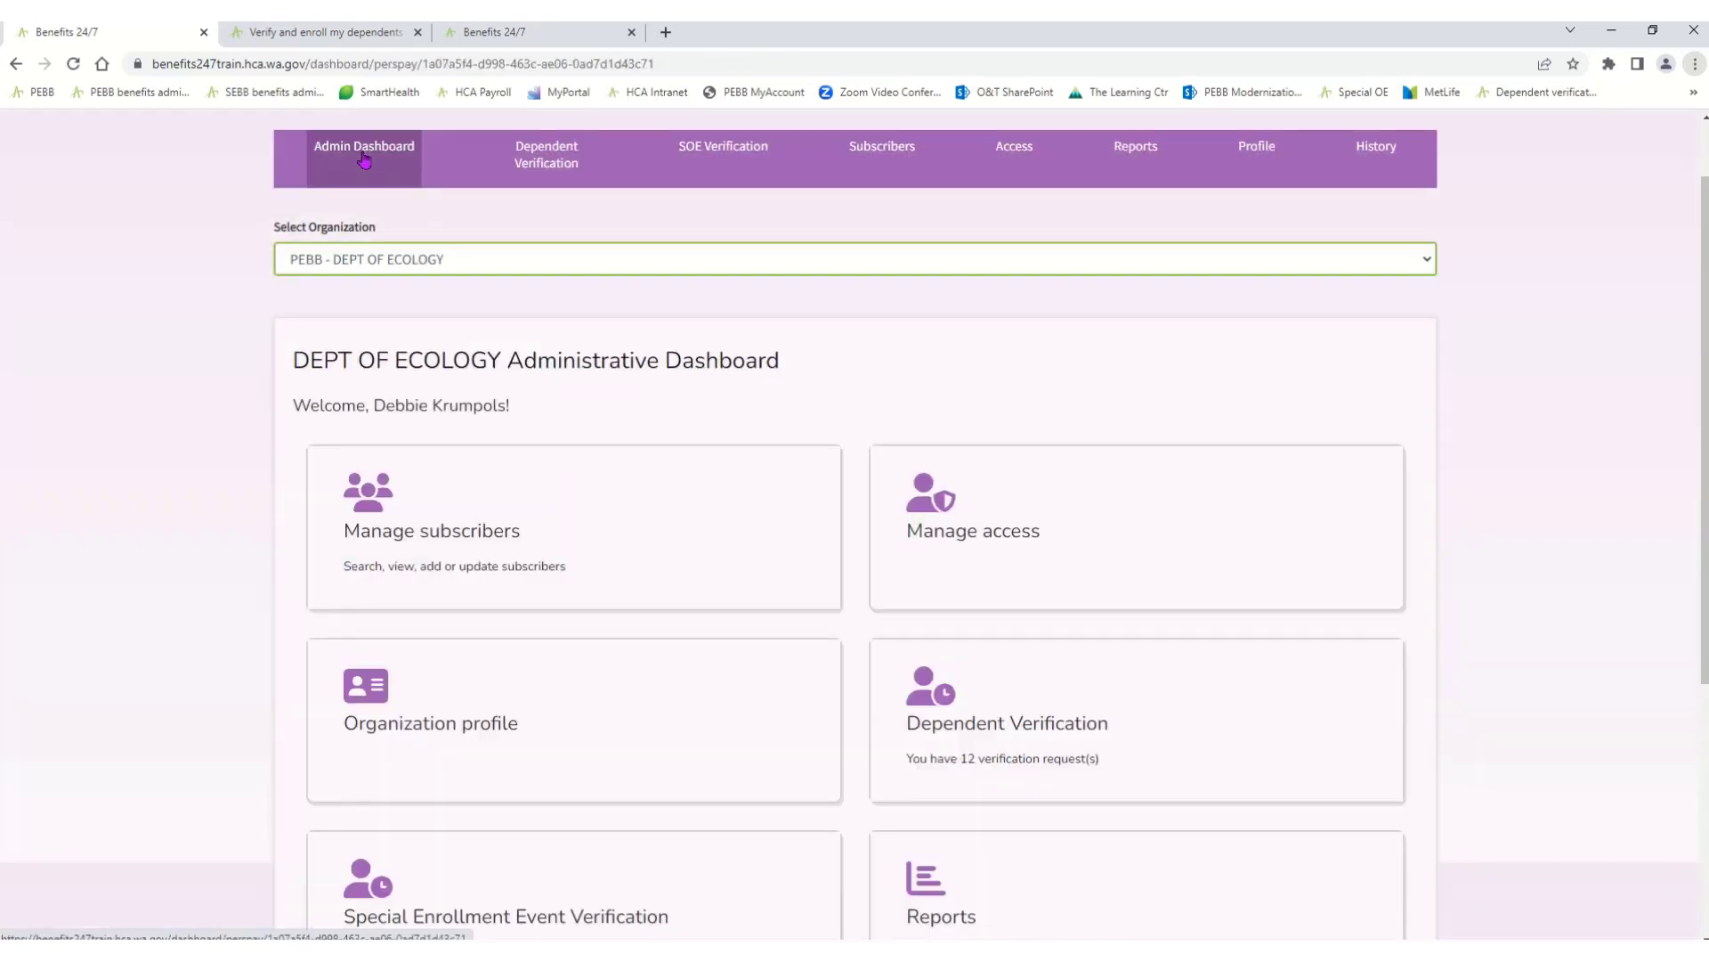
{"action": "left_click", "coordinate": [475, 510]}
{"action": "left_click", "coordinate": [468, 559]}
{"action": "type", "text": "a"}
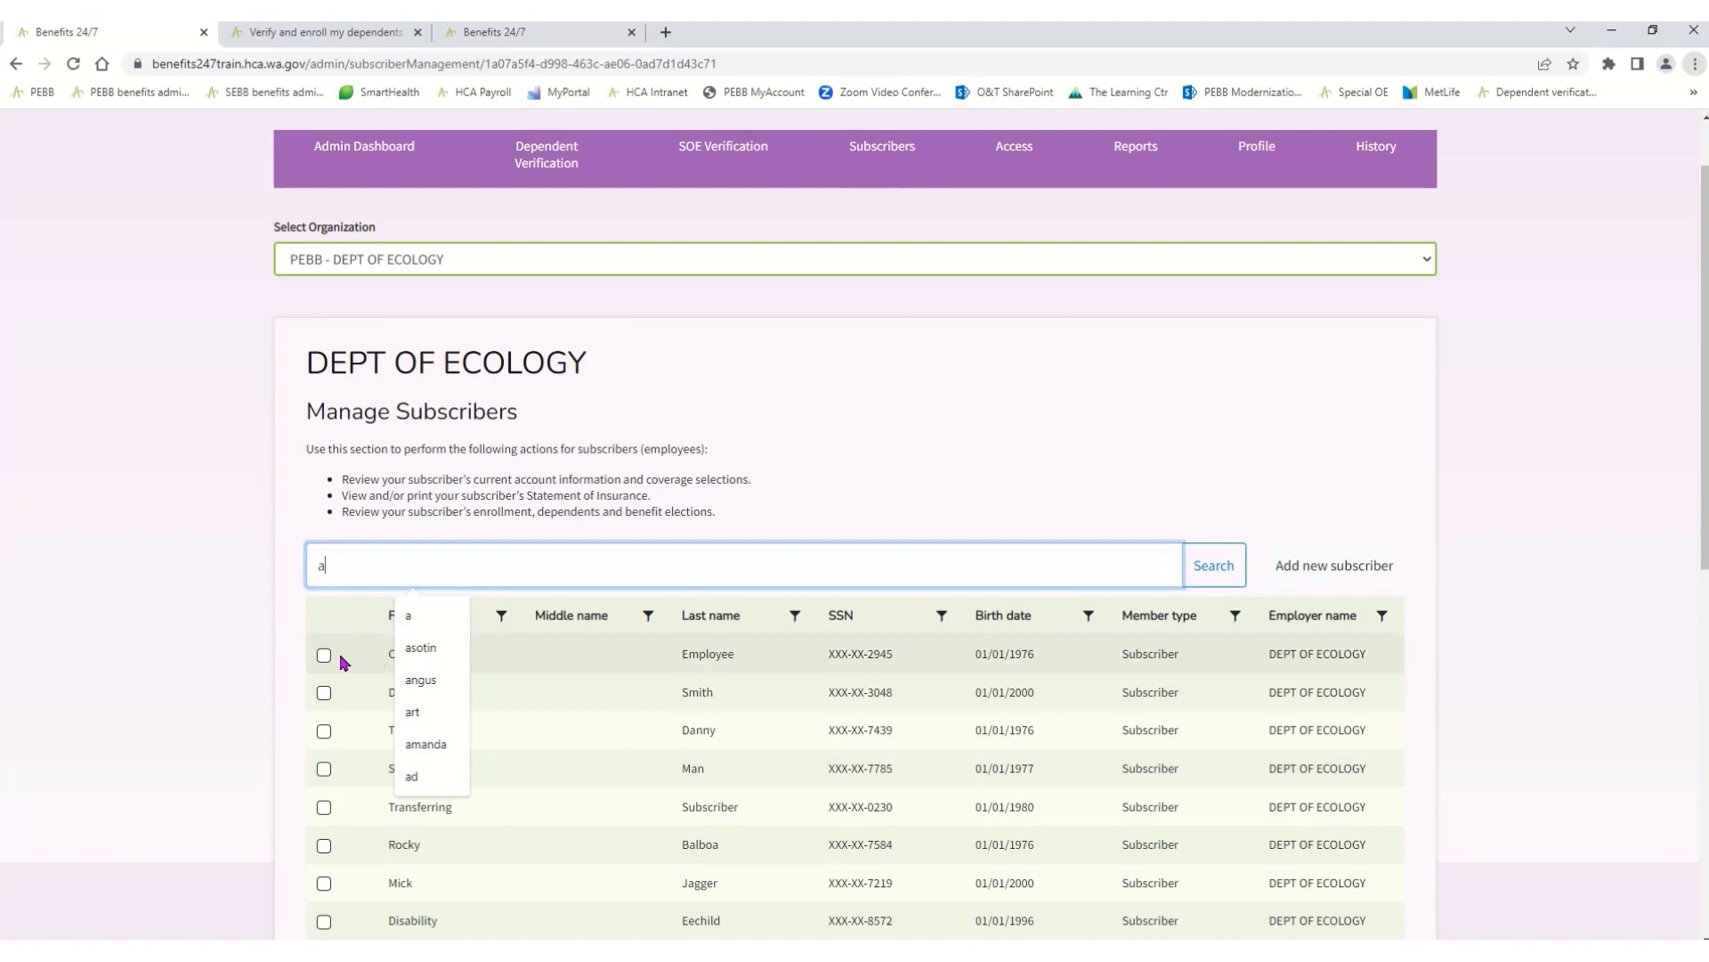
{"action": "left_click", "coordinate": [323, 655]}
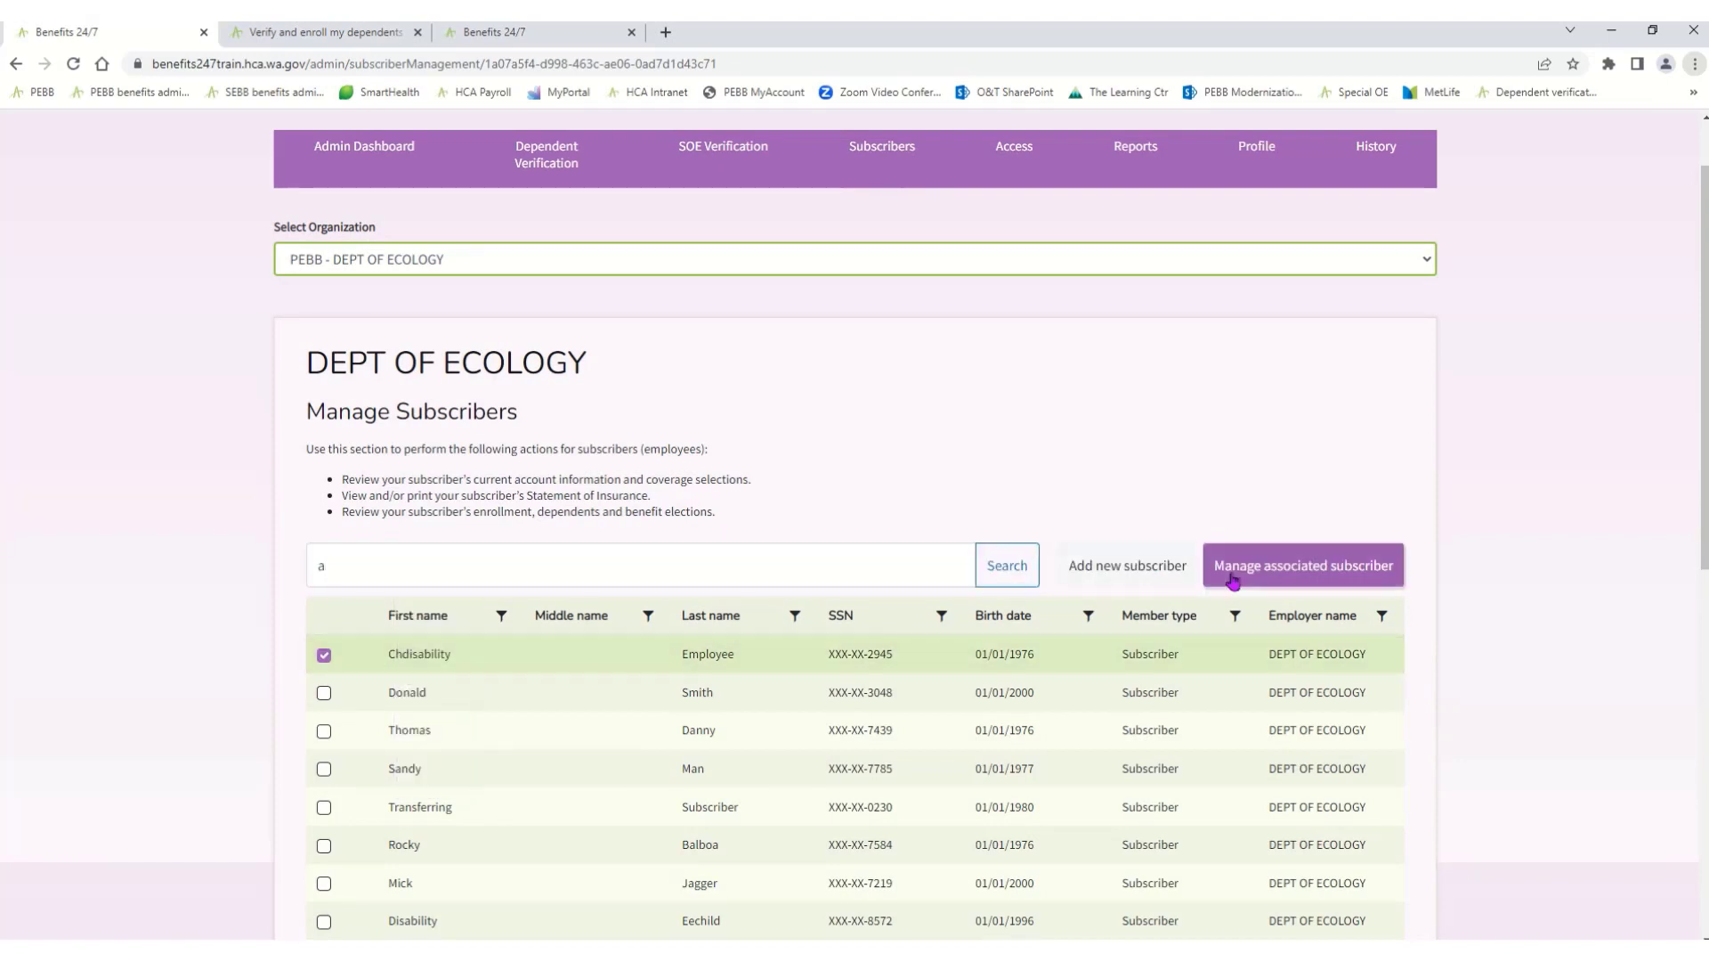
{"action": "left_click", "coordinate": [1236, 577]}
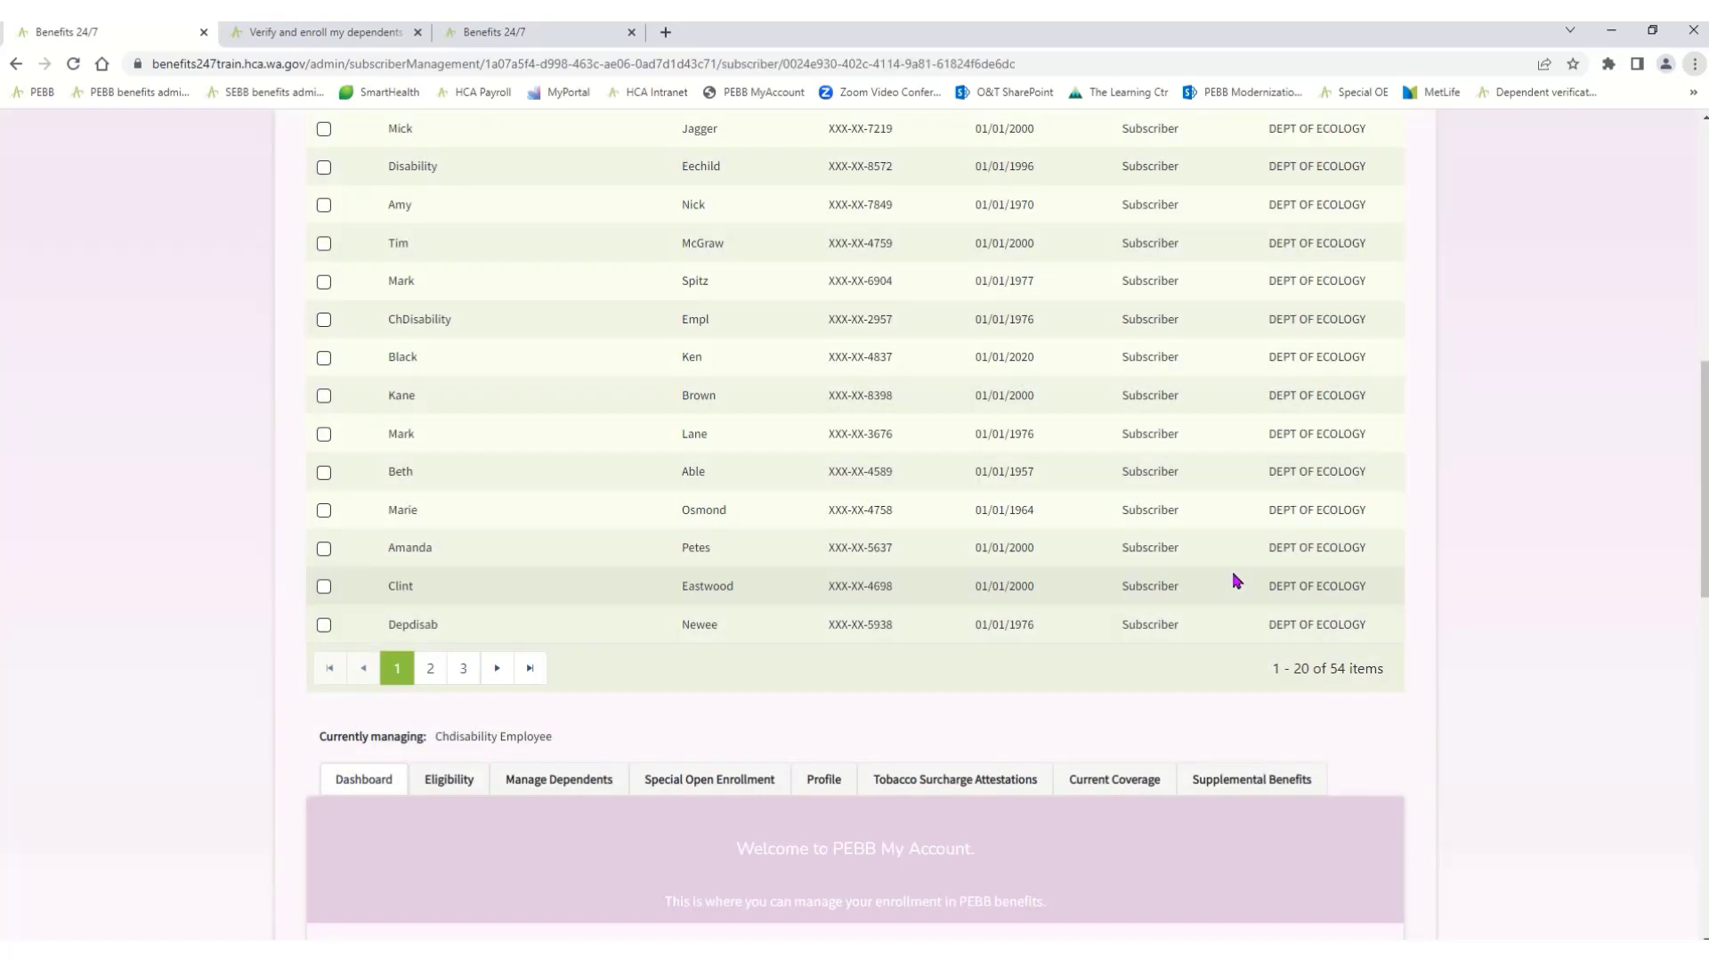
- Open the spouse's record among the subscriber's dependents and review the deceased date, divorce date and 60 day indicator
{"action": "left_click_drag", "start_coordinate": [1705, 570], "coordinate": [1706, 698]}
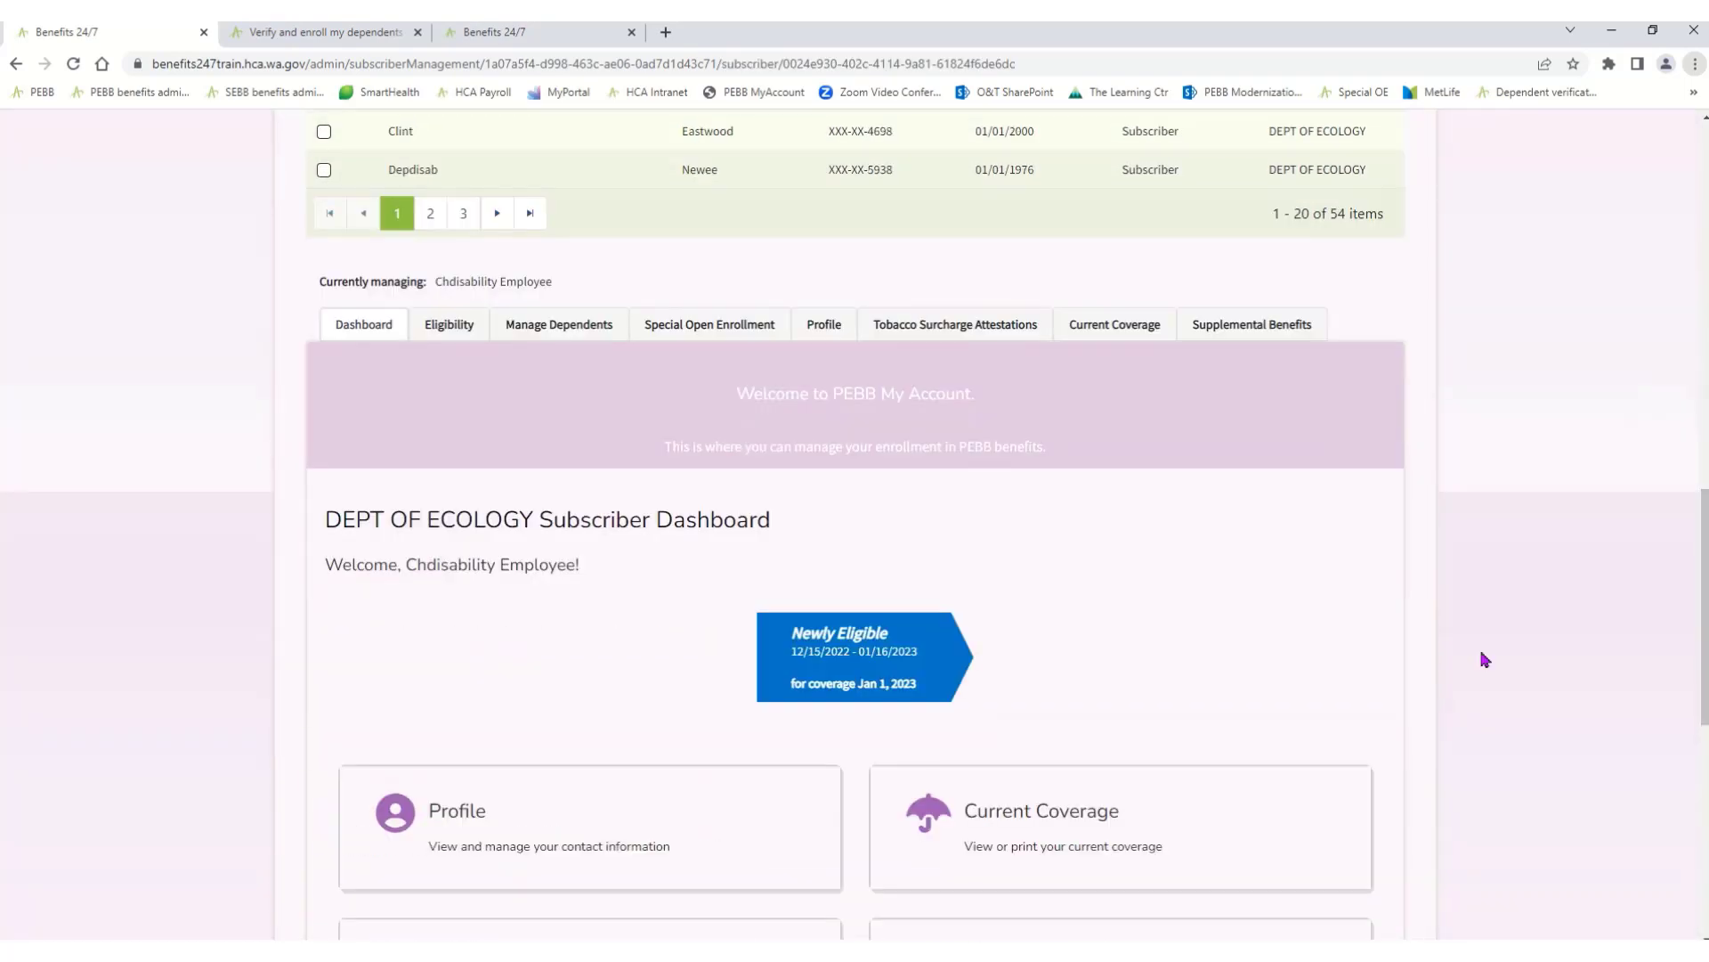
{"action": "left_click", "coordinate": [600, 335]}
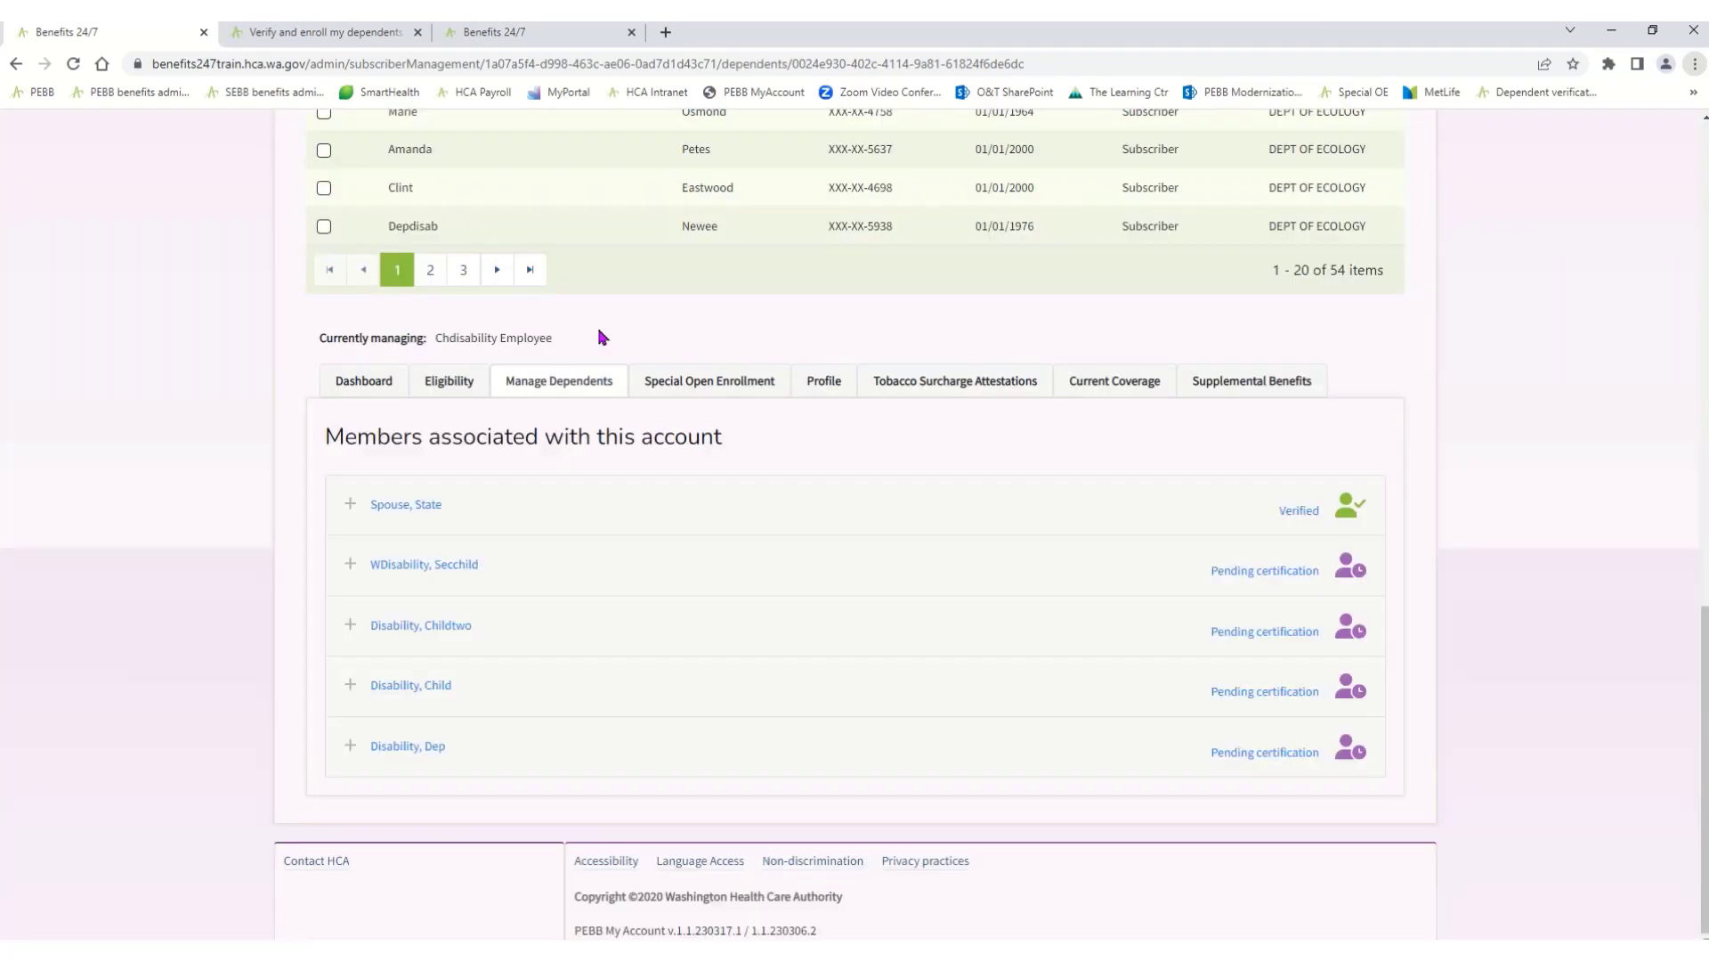
{"action": "left_click", "coordinate": [420, 506]}
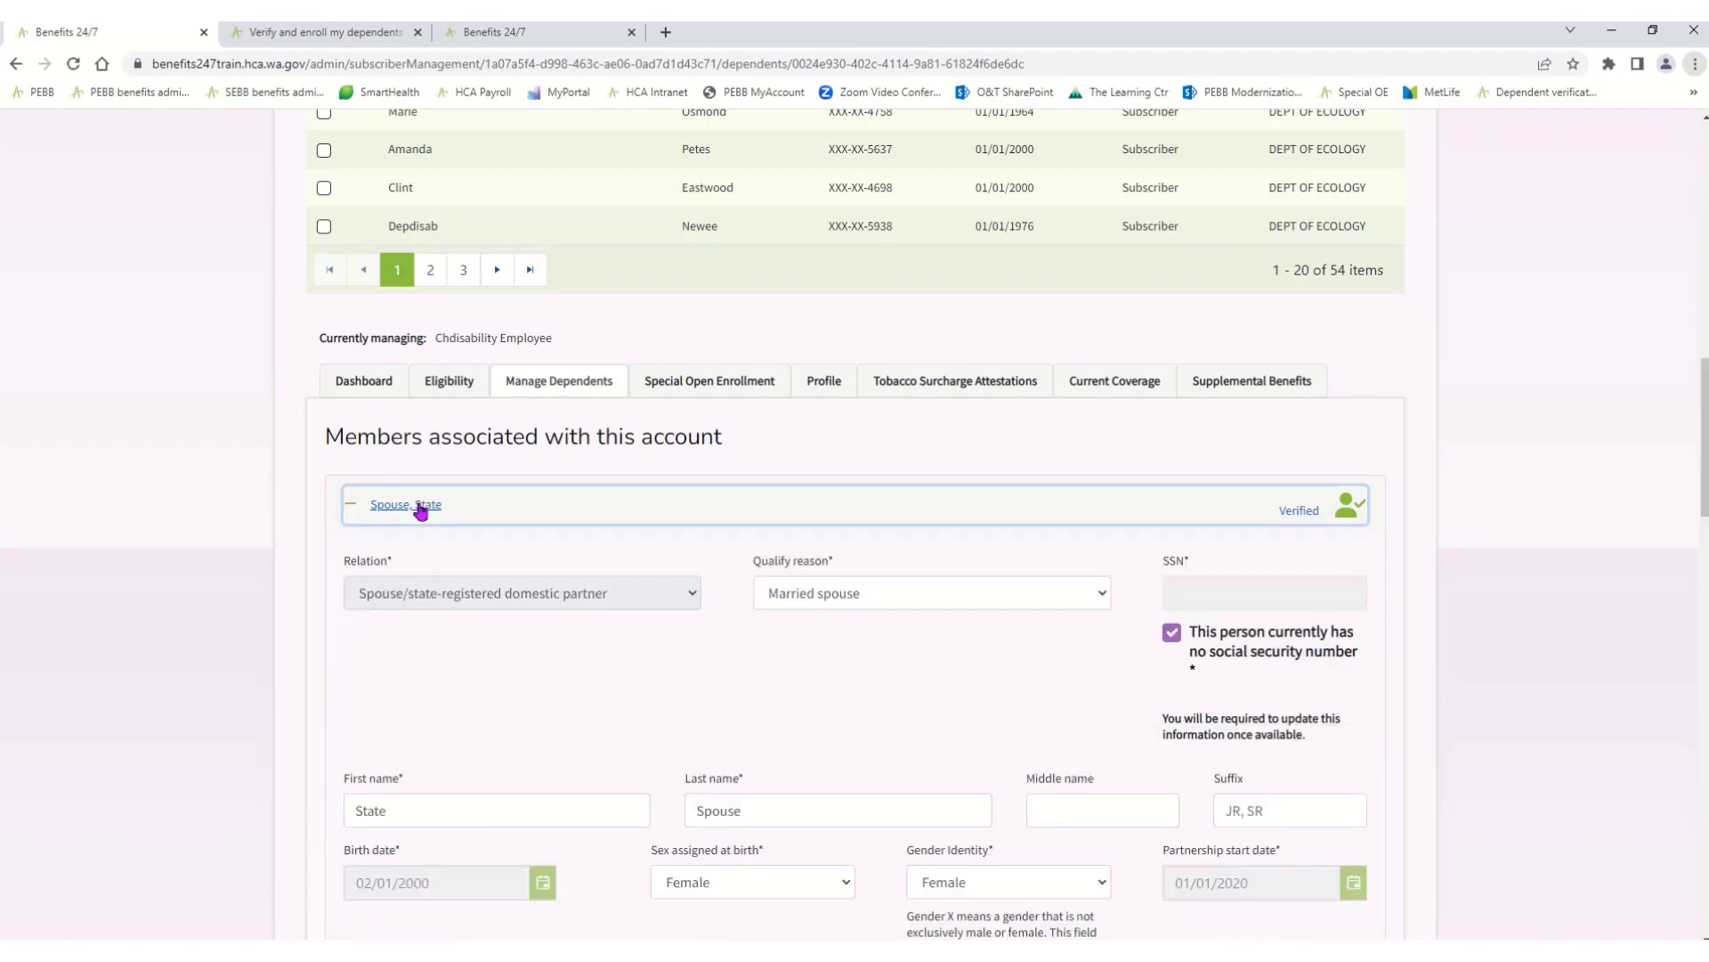
{"action": "left_click_drag", "start_coordinate": [1703, 463], "coordinate": [1703, 615]}
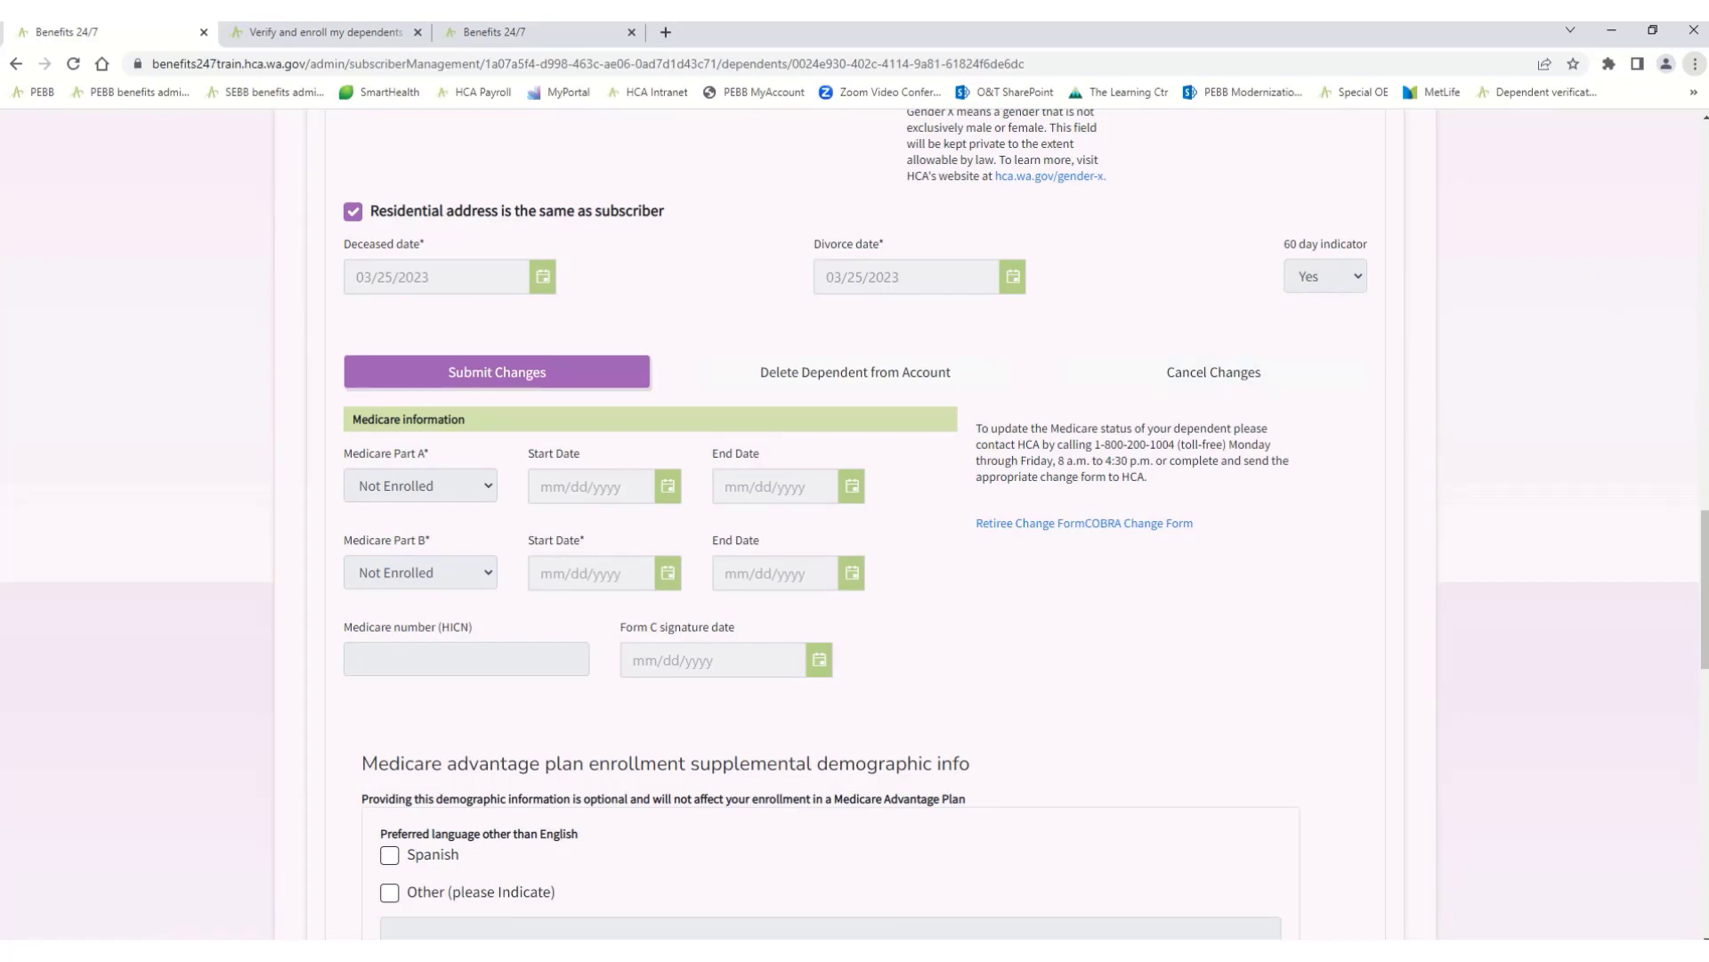
- Return to the admin dashboard, search Manage Subscribers for another subscriber by partial last name, and open the matching account
{"action": "left_click_drag", "start_coordinate": [1704, 529], "coordinate": [1692, 86]}
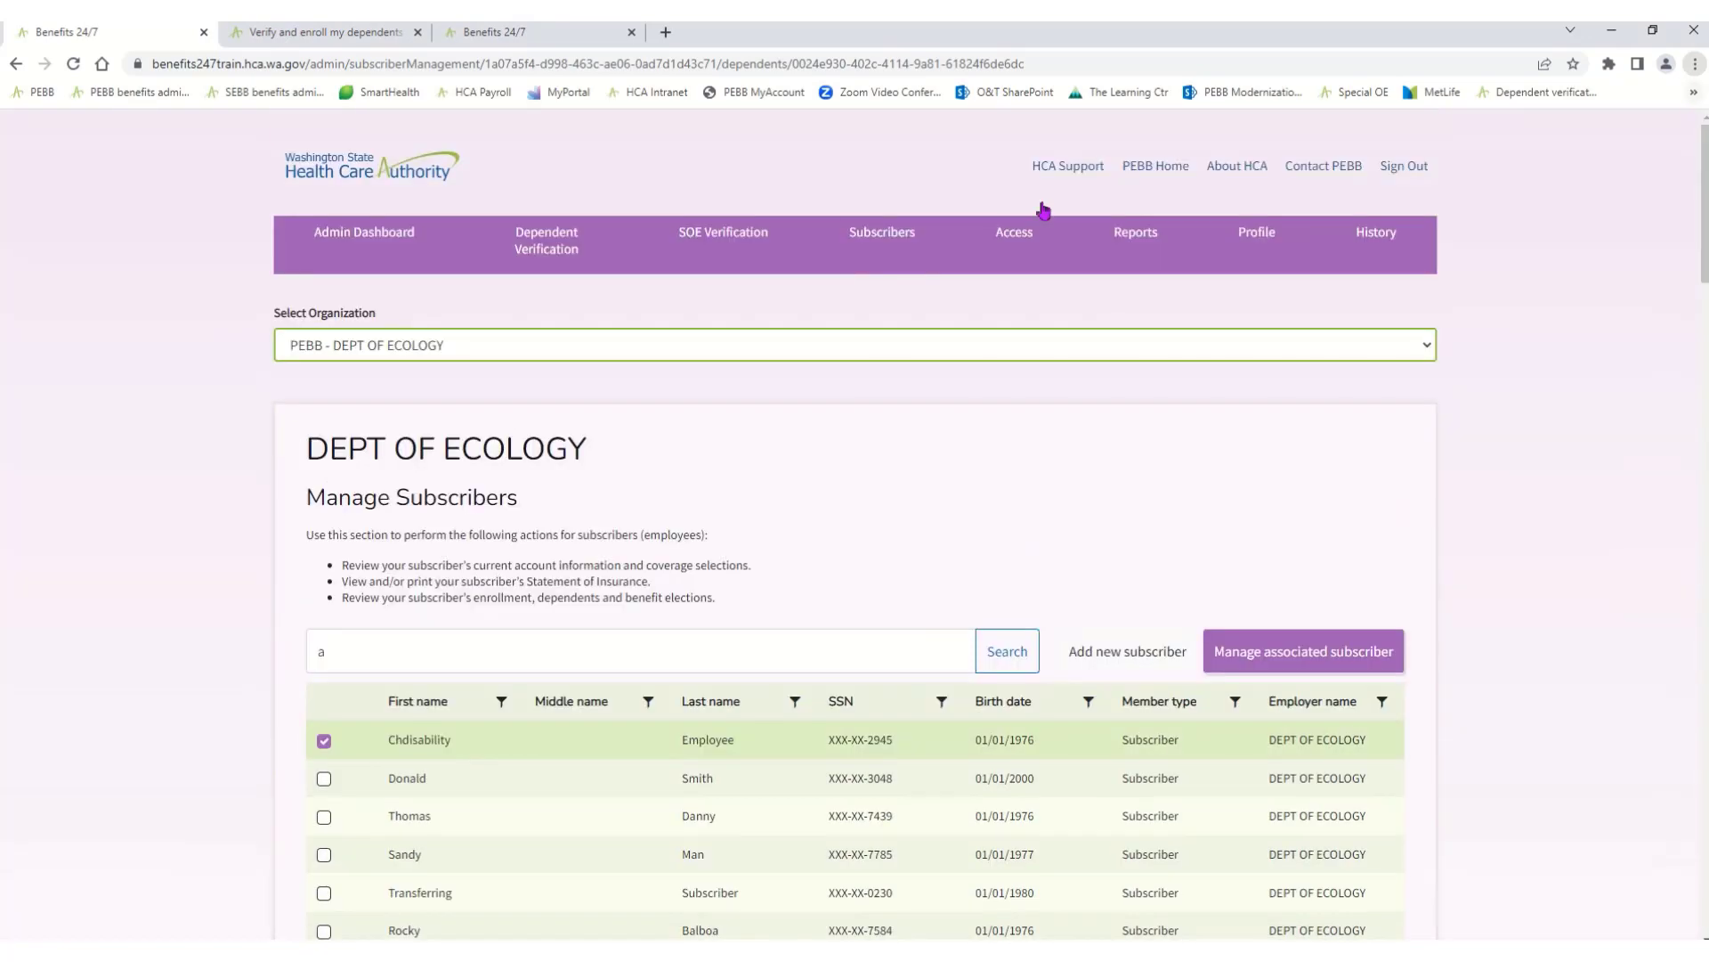
{"action": "left_click", "coordinate": [395, 268]}
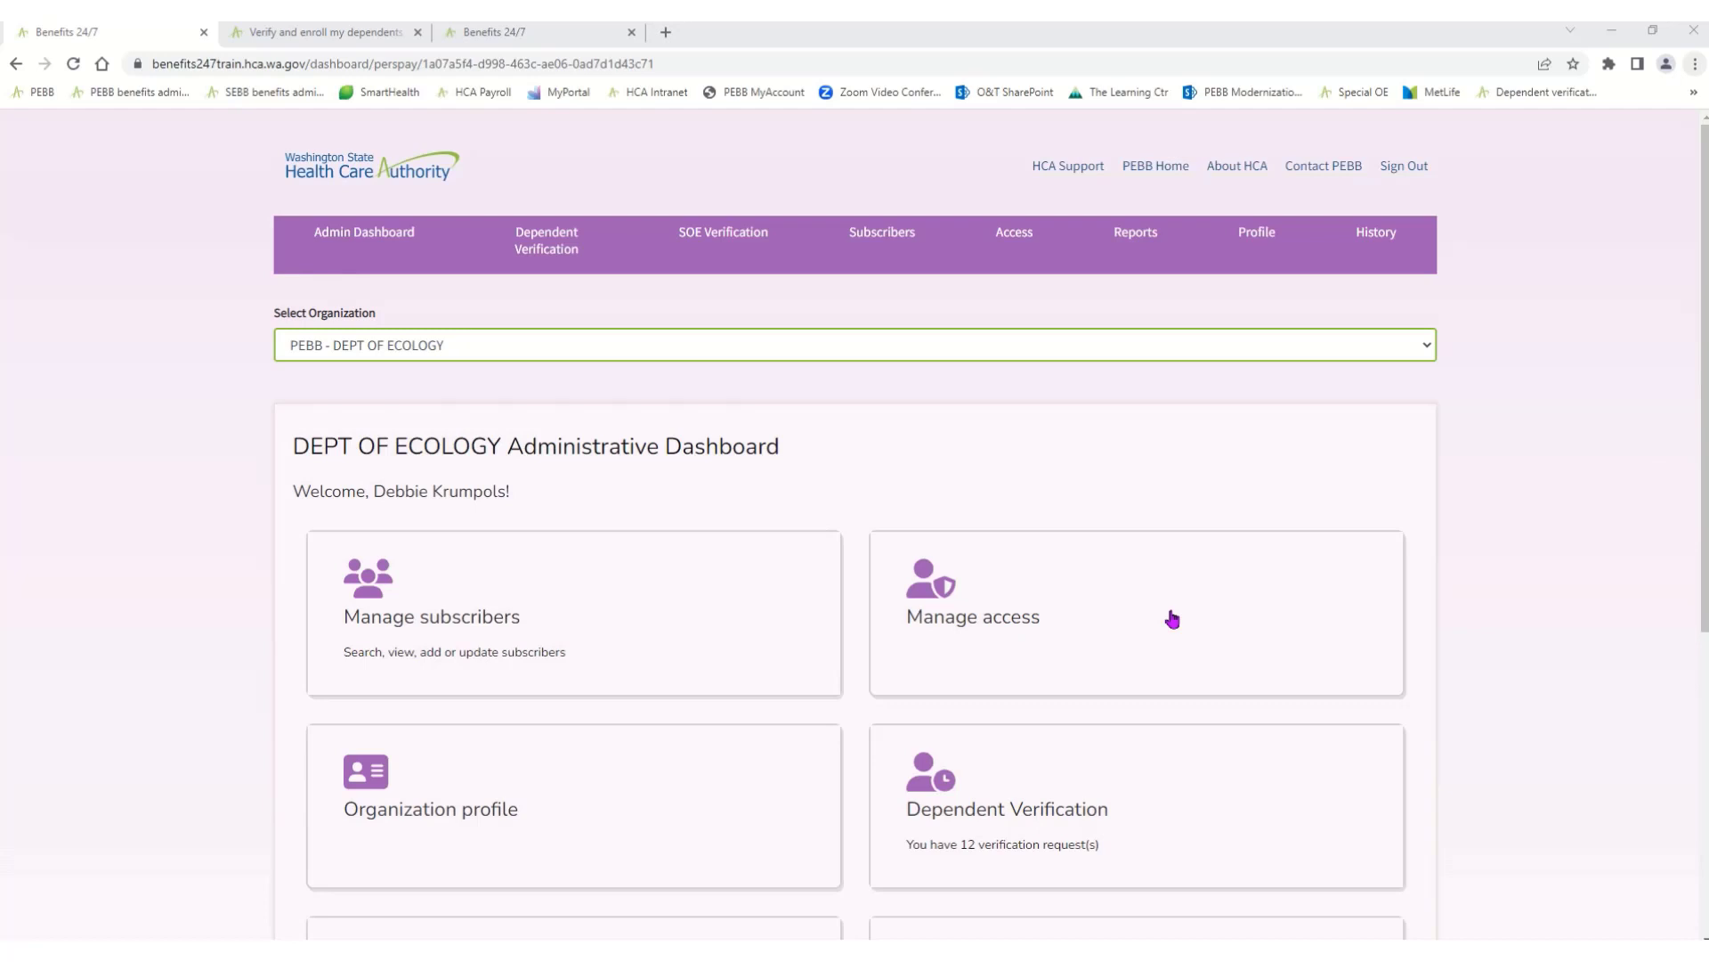
{"action": "left_click", "coordinate": [466, 625]}
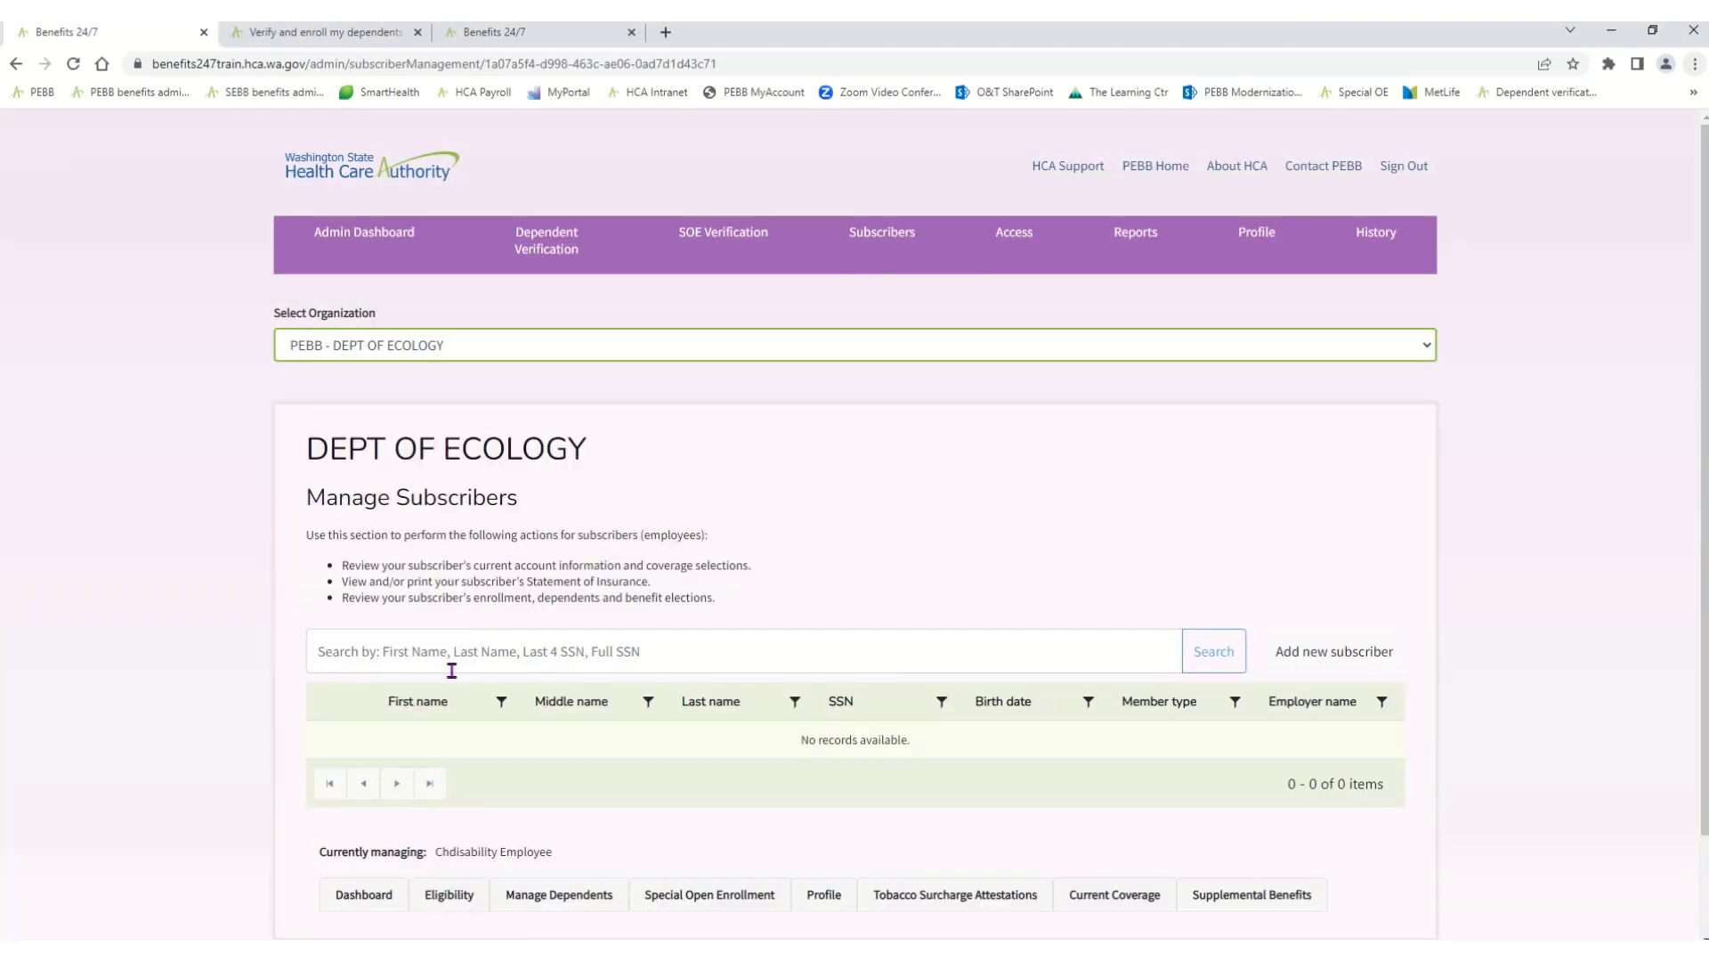
{"action": "left_click", "coordinate": [451, 669]}
{"action": "type", "text": "eech"}
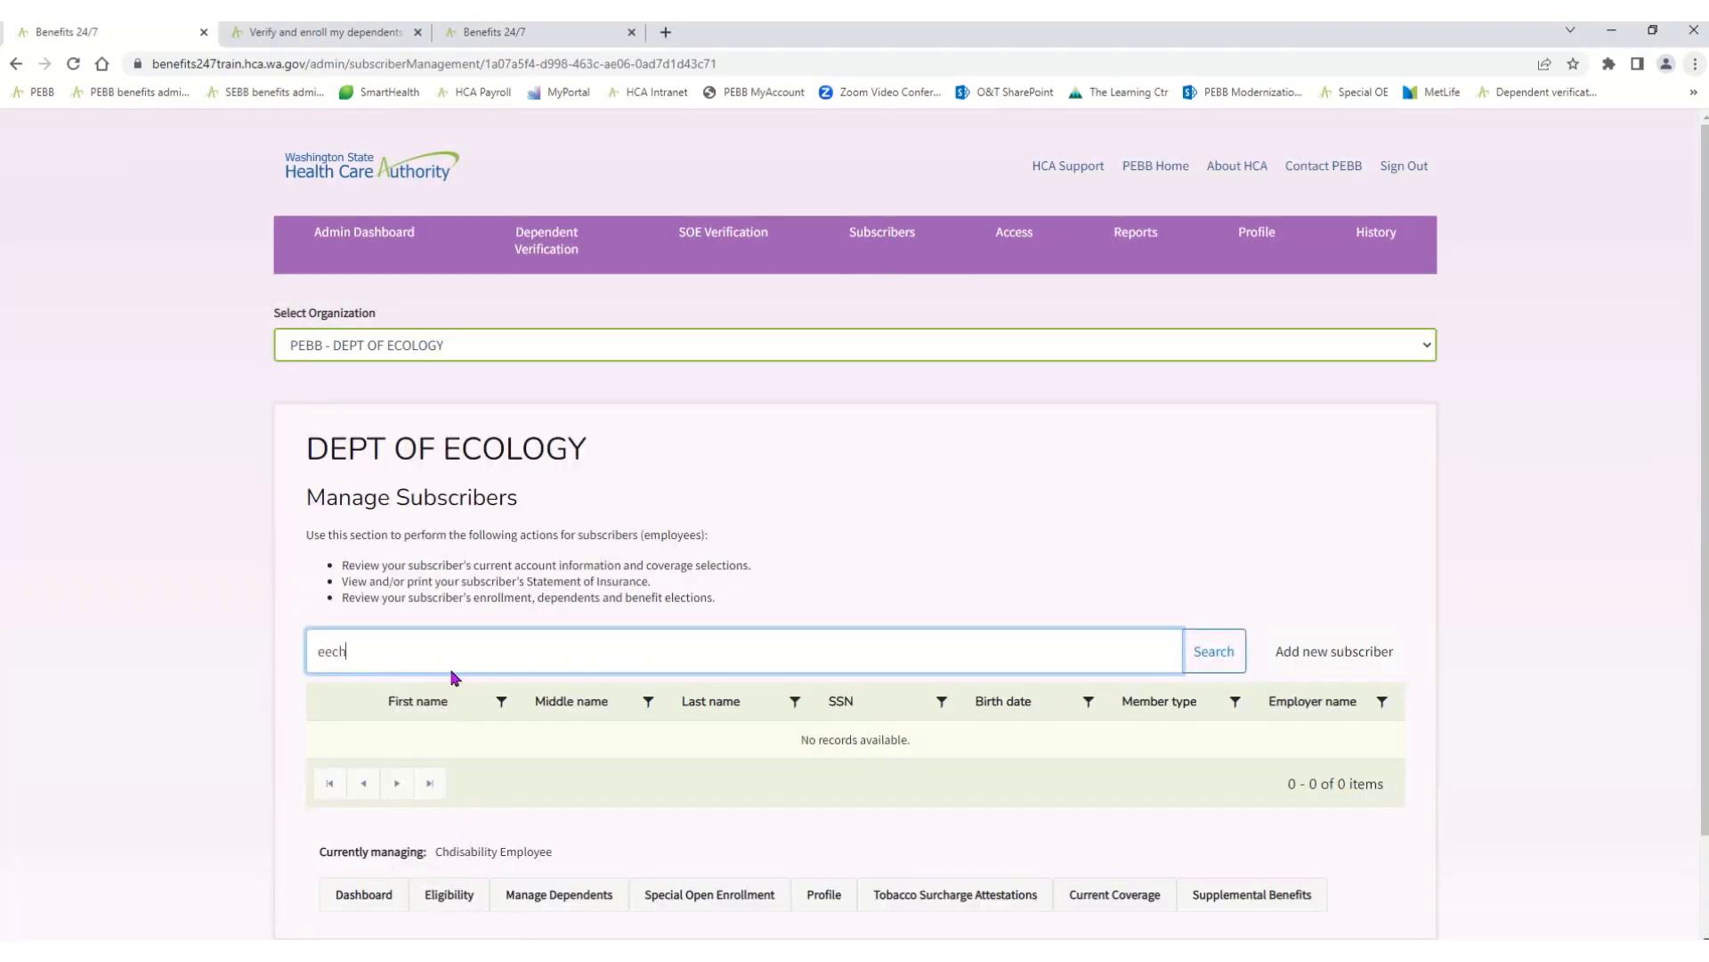
{"action": "key", "text": "Return"}
{"action": "left_click", "coordinate": [324, 740]}
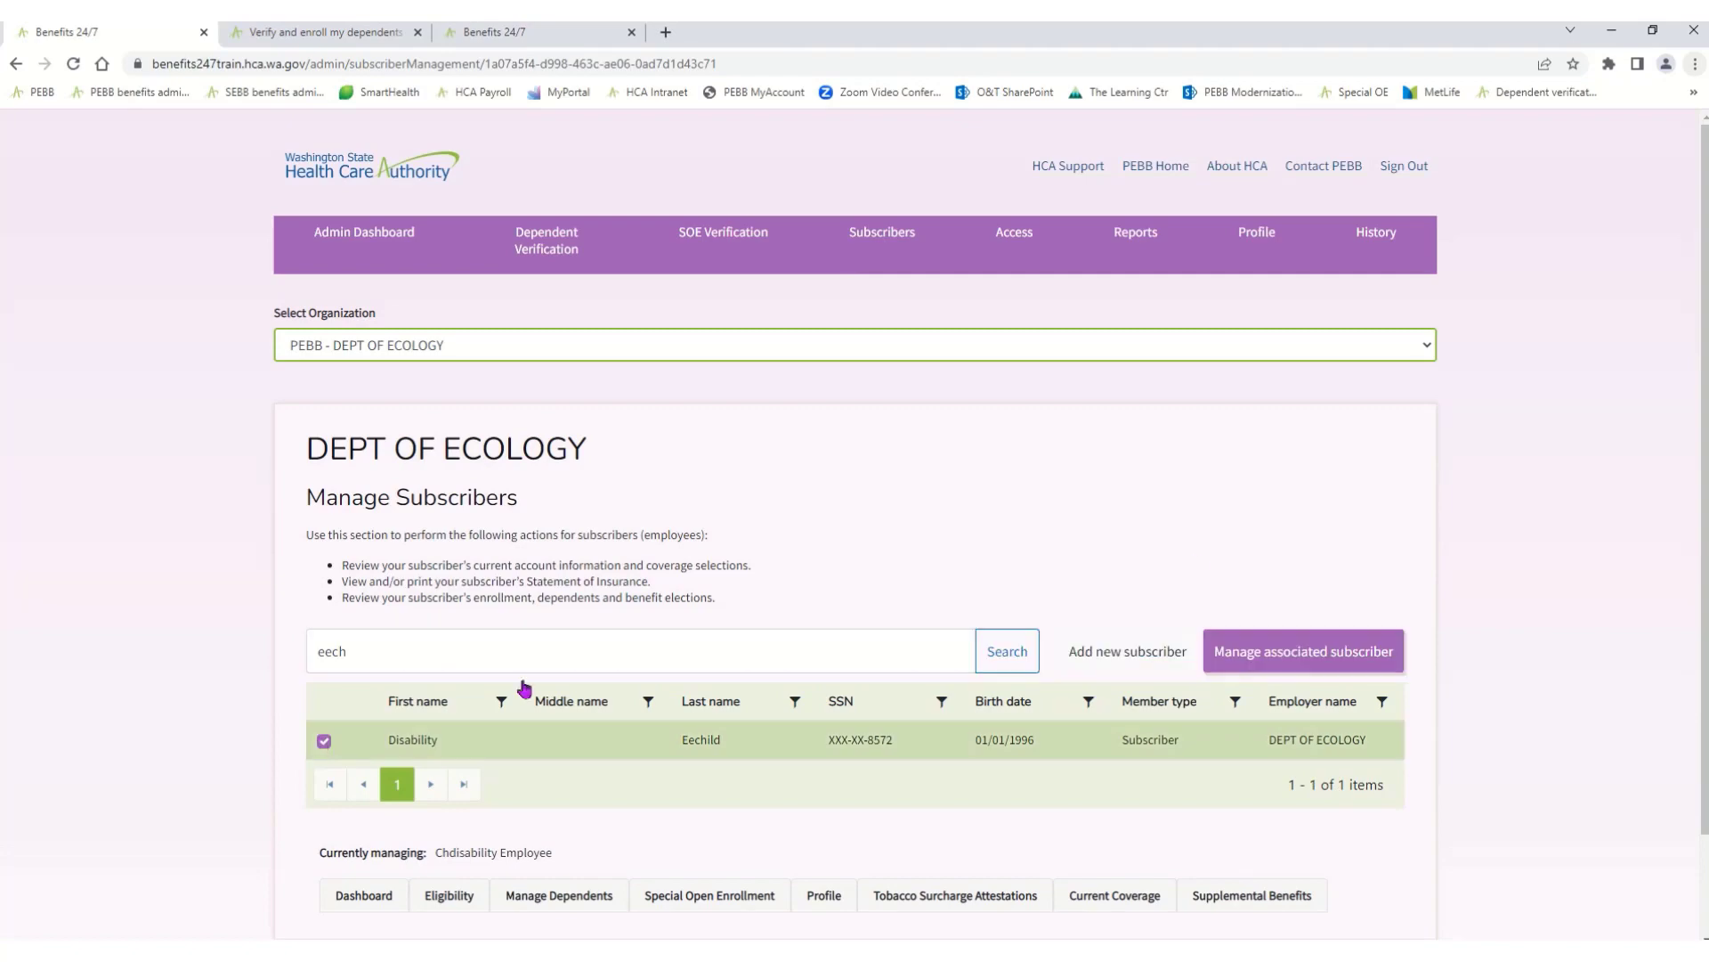
{"action": "left_click", "coordinate": [1335, 650]}
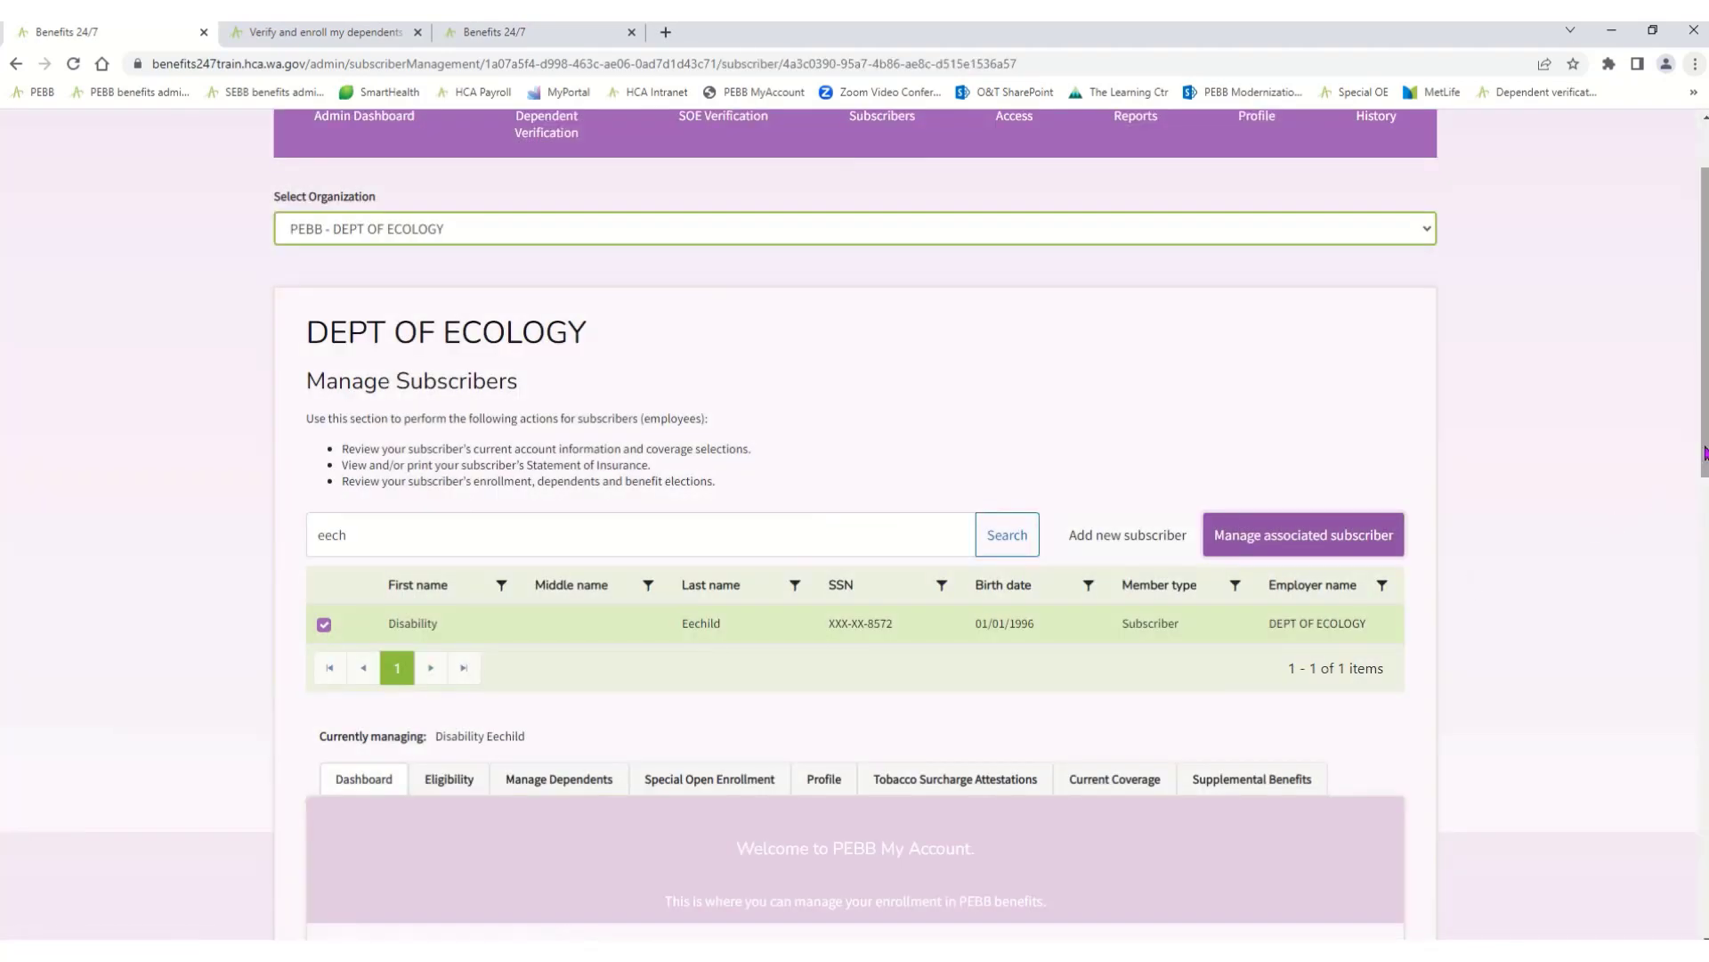
- Open Special open enrollment and account changes from this subscriber's dashboard
{"action": "left_click_drag", "start_coordinate": [1706, 464], "coordinate": [1707, 725]}
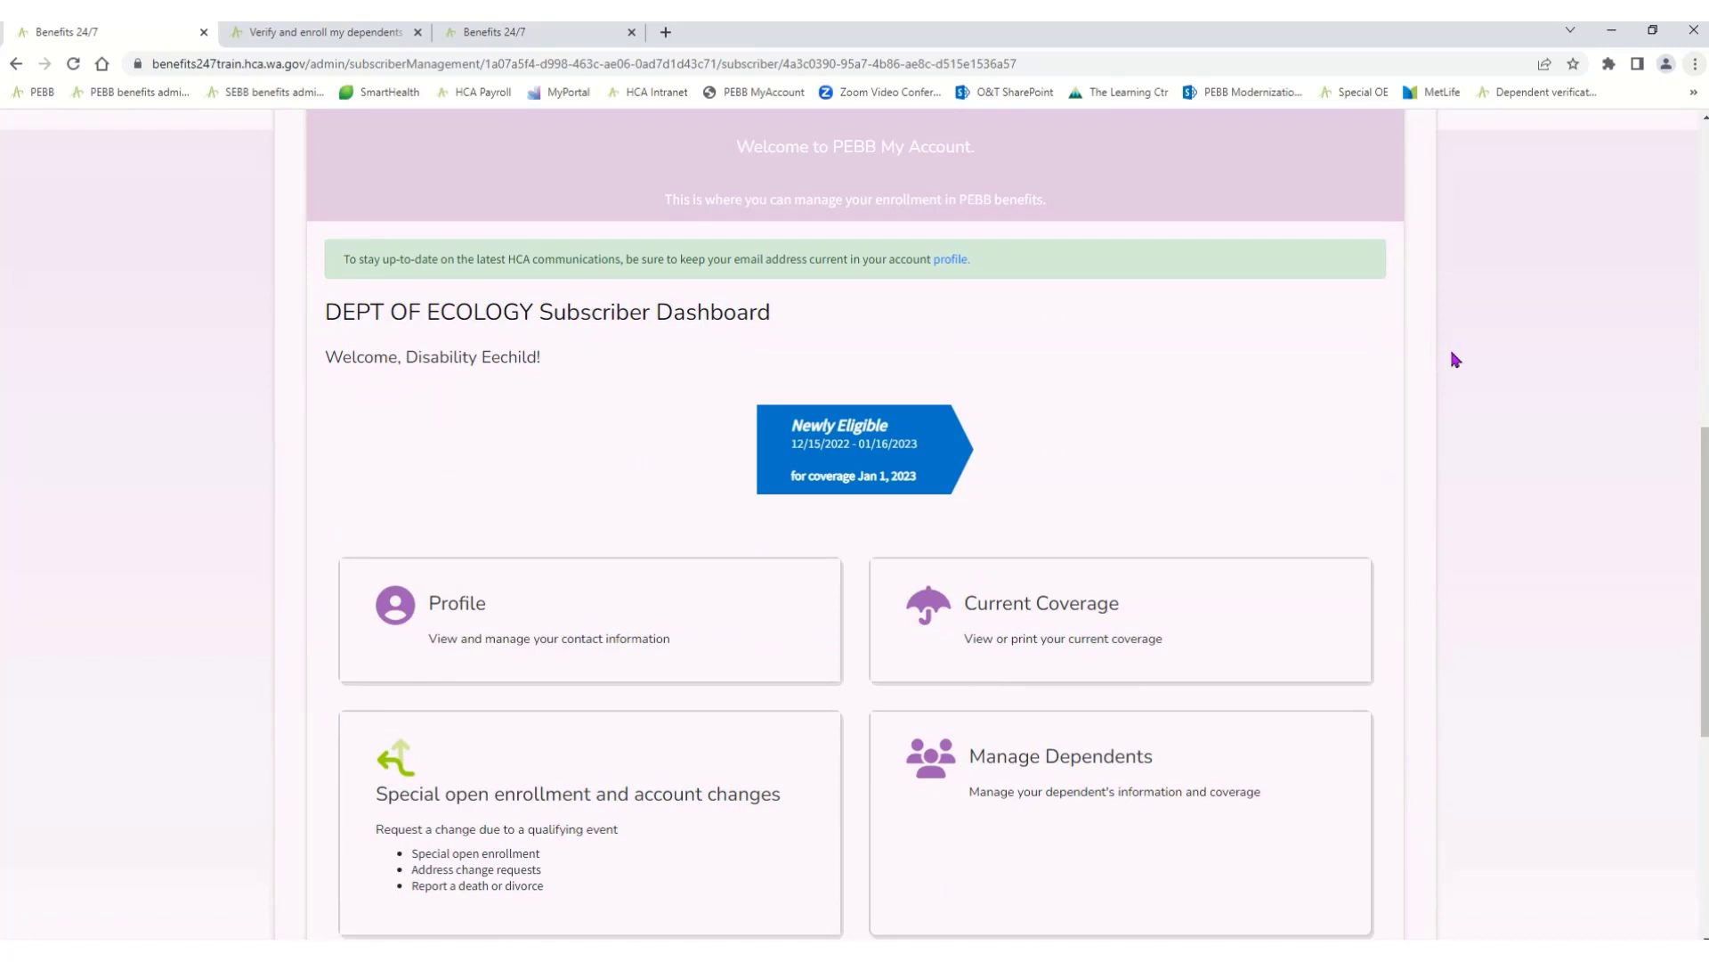
{"action": "left_click_drag", "start_coordinate": [1703, 462], "coordinate": [1692, 415]}
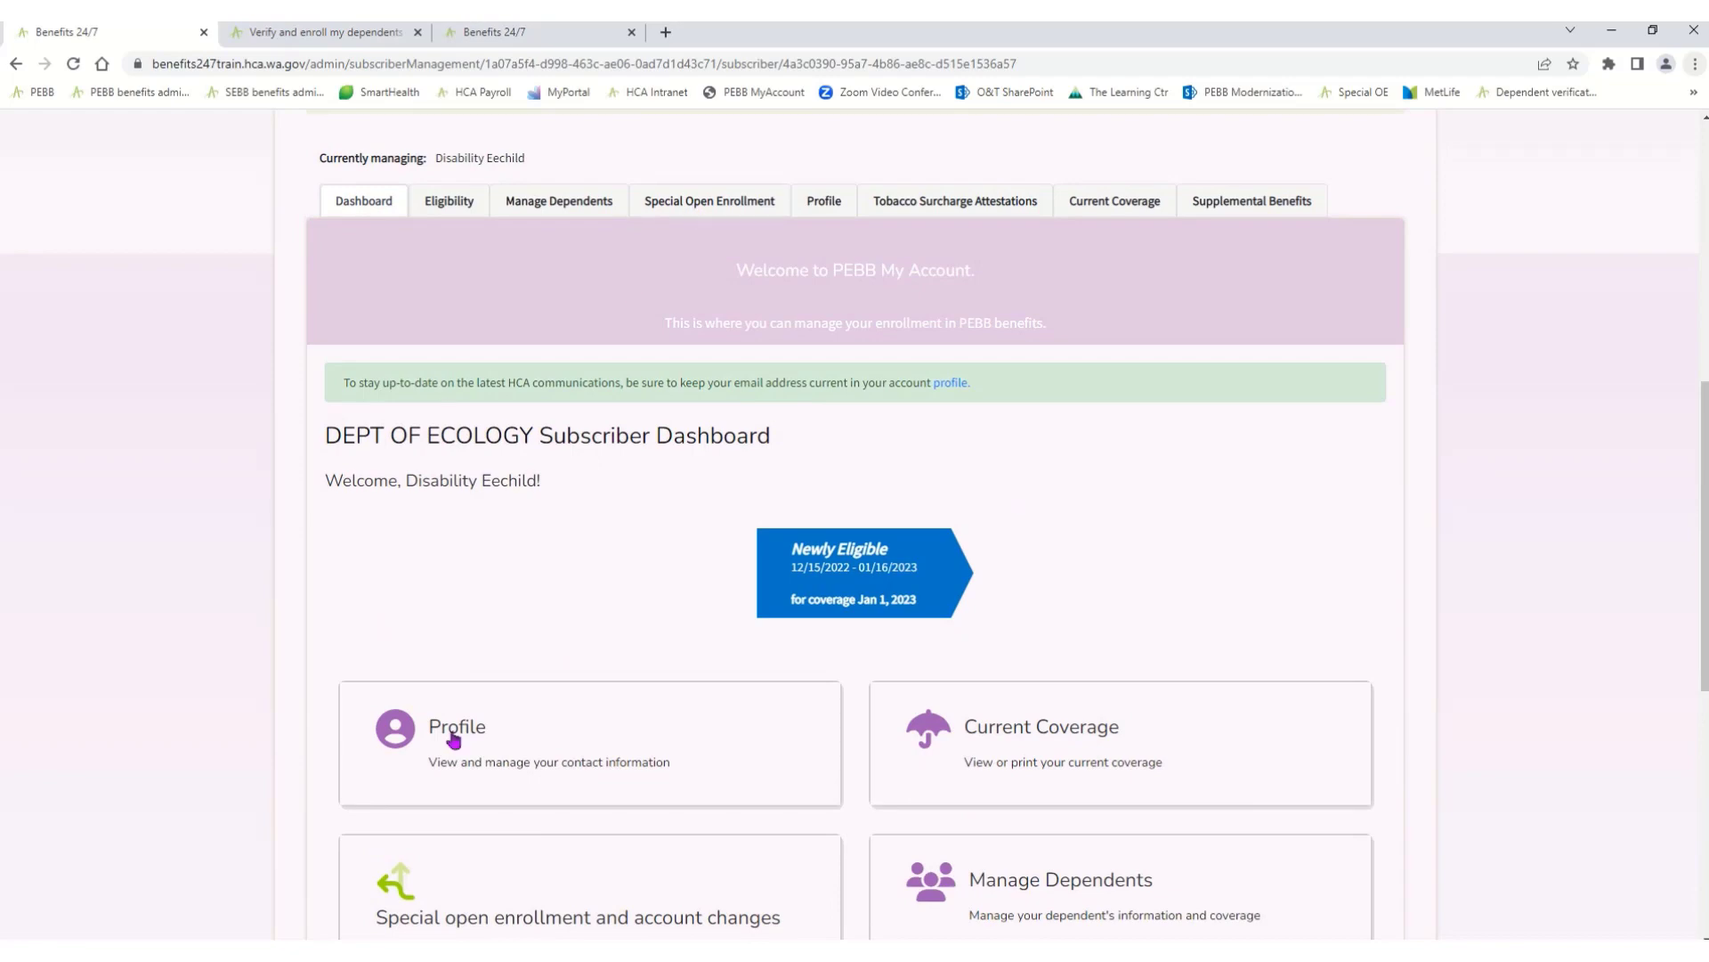
{"action": "scroll", "coordinate": [802, 561], "scroll_direction": "down", "scroll_amount": 5}
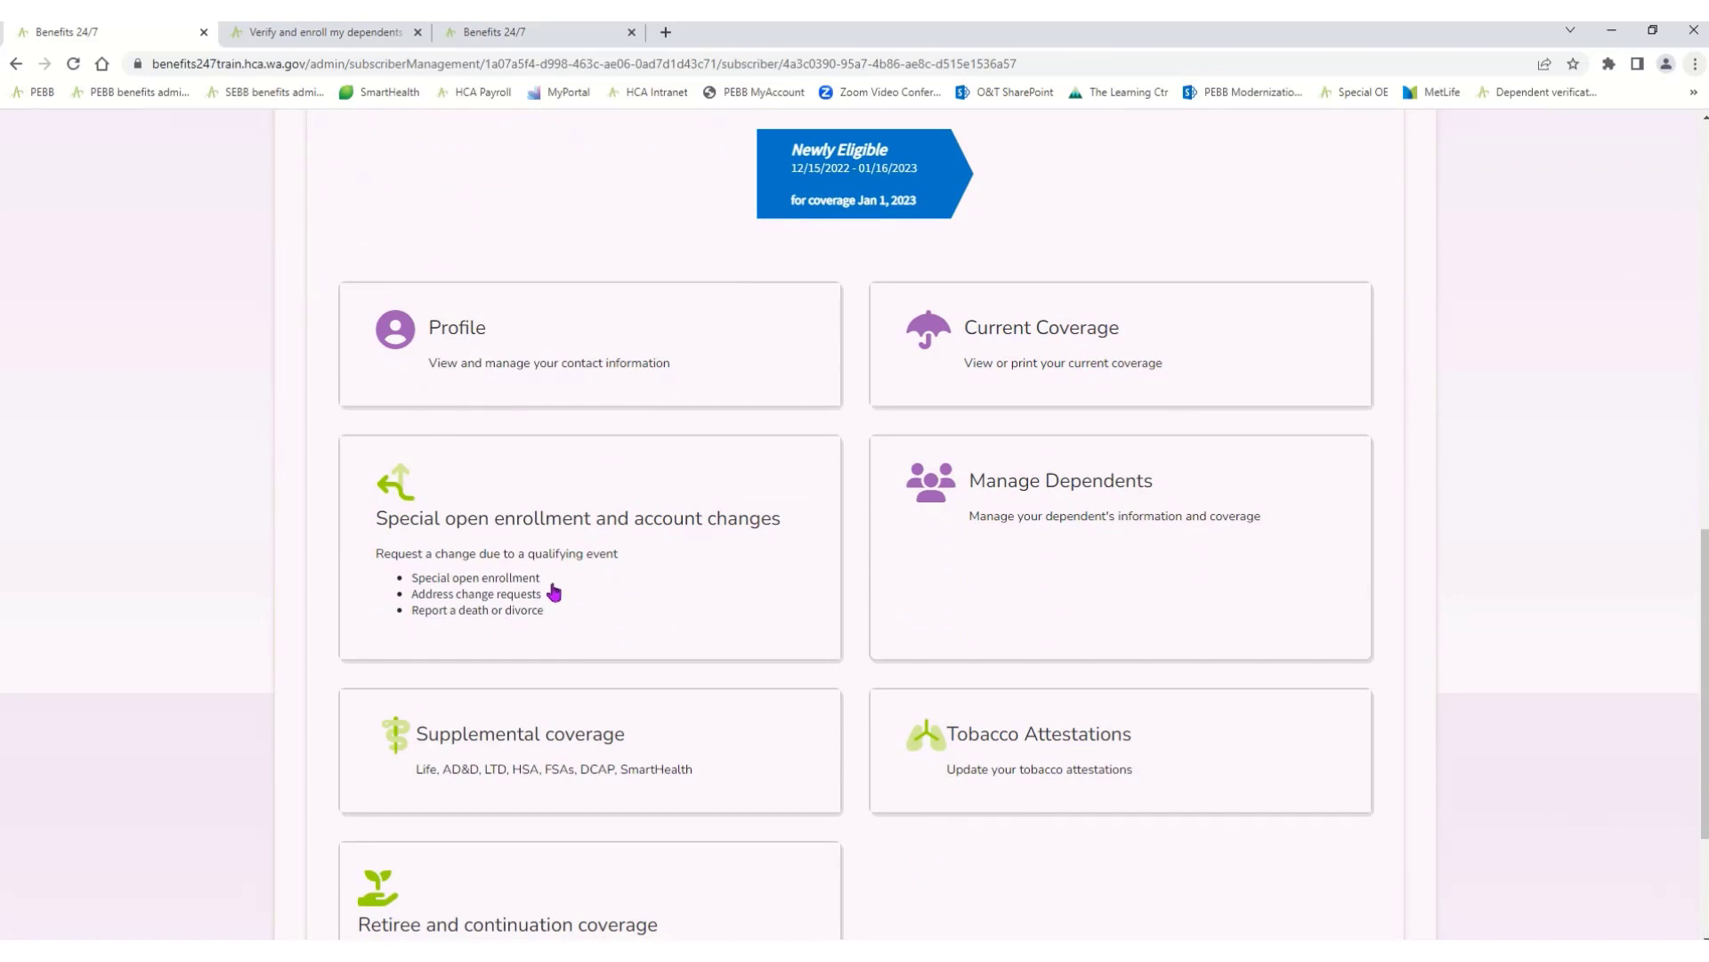
{"action": "left_click", "coordinate": [554, 591]}
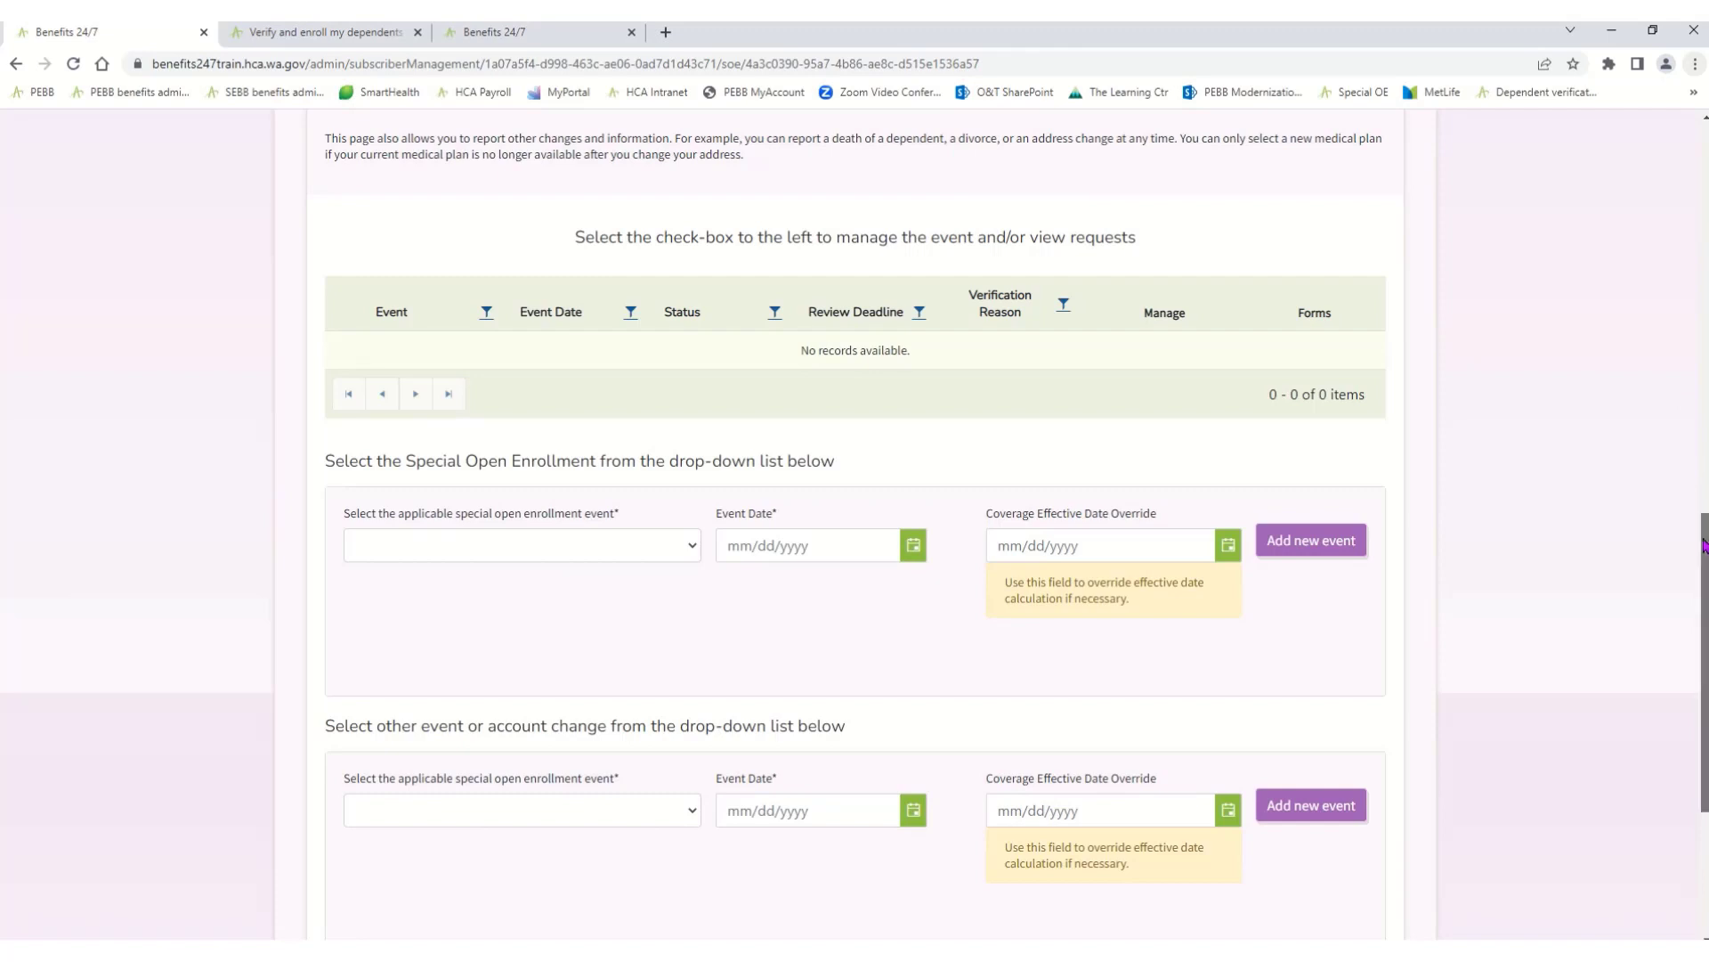
- Check the other event or account change options, then choose Change of Address as the special open enrollment event
{"action": "scroll", "coordinate": [1703, 545], "scroll_direction": "down", "scroll_amount": 2}
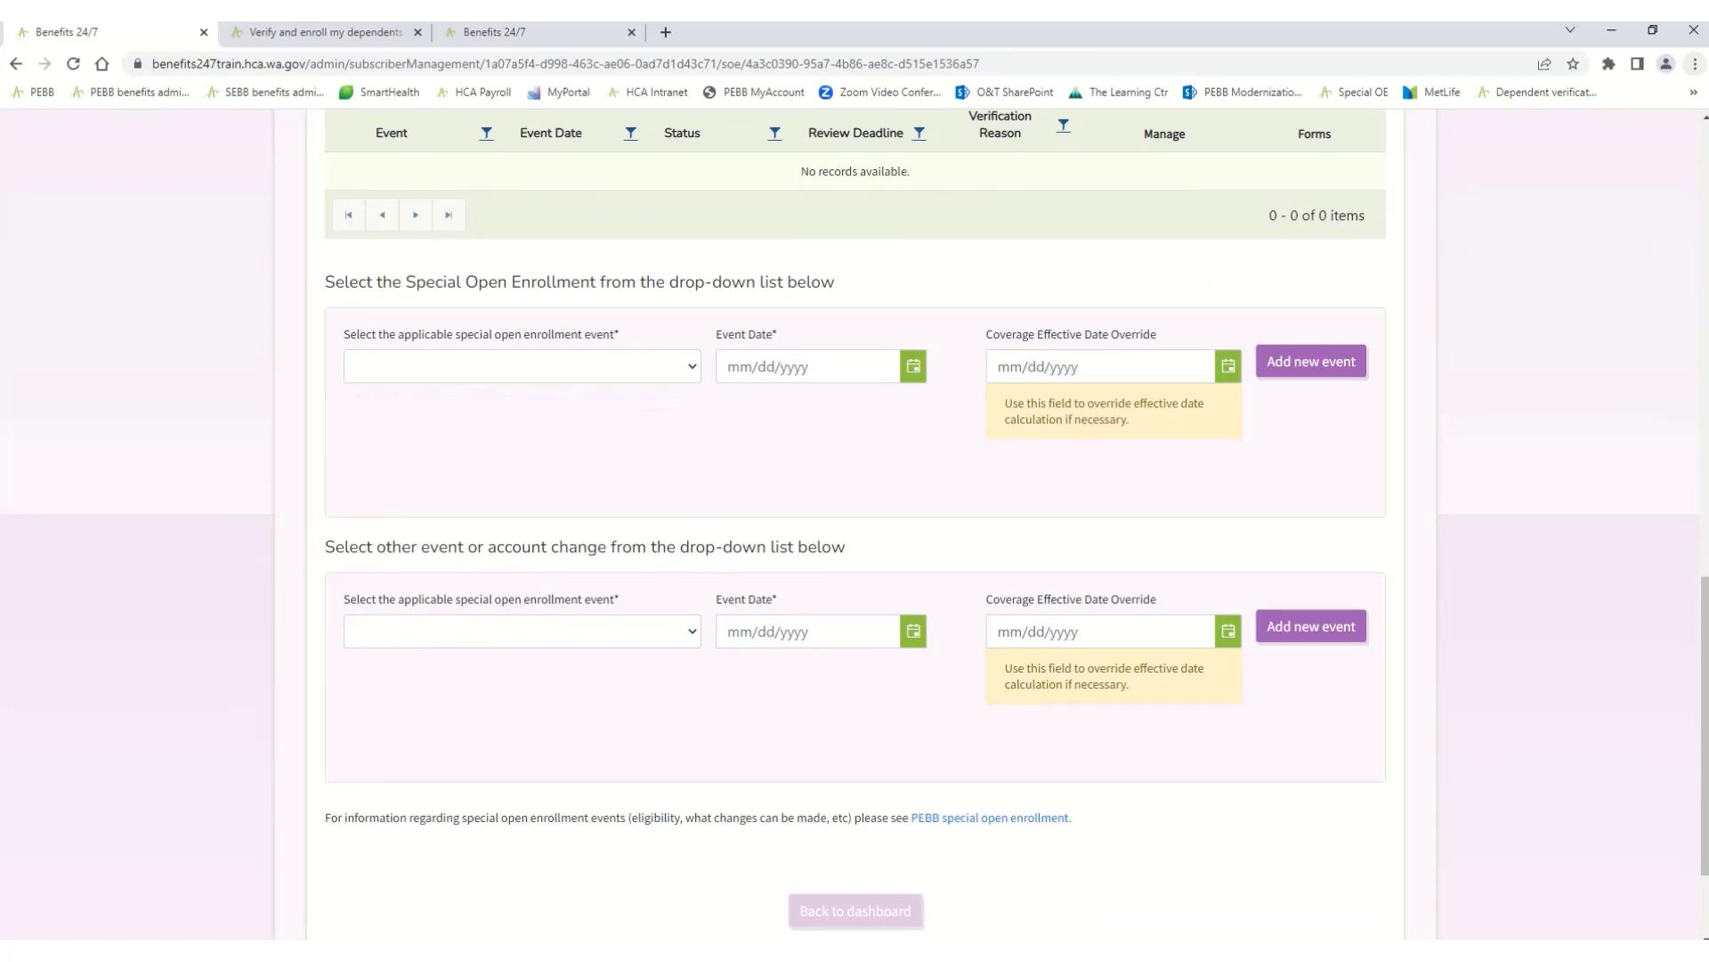
{"action": "left_click_drag", "start_coordinate": [1703, 580], "coordinate": [1703, 438]}
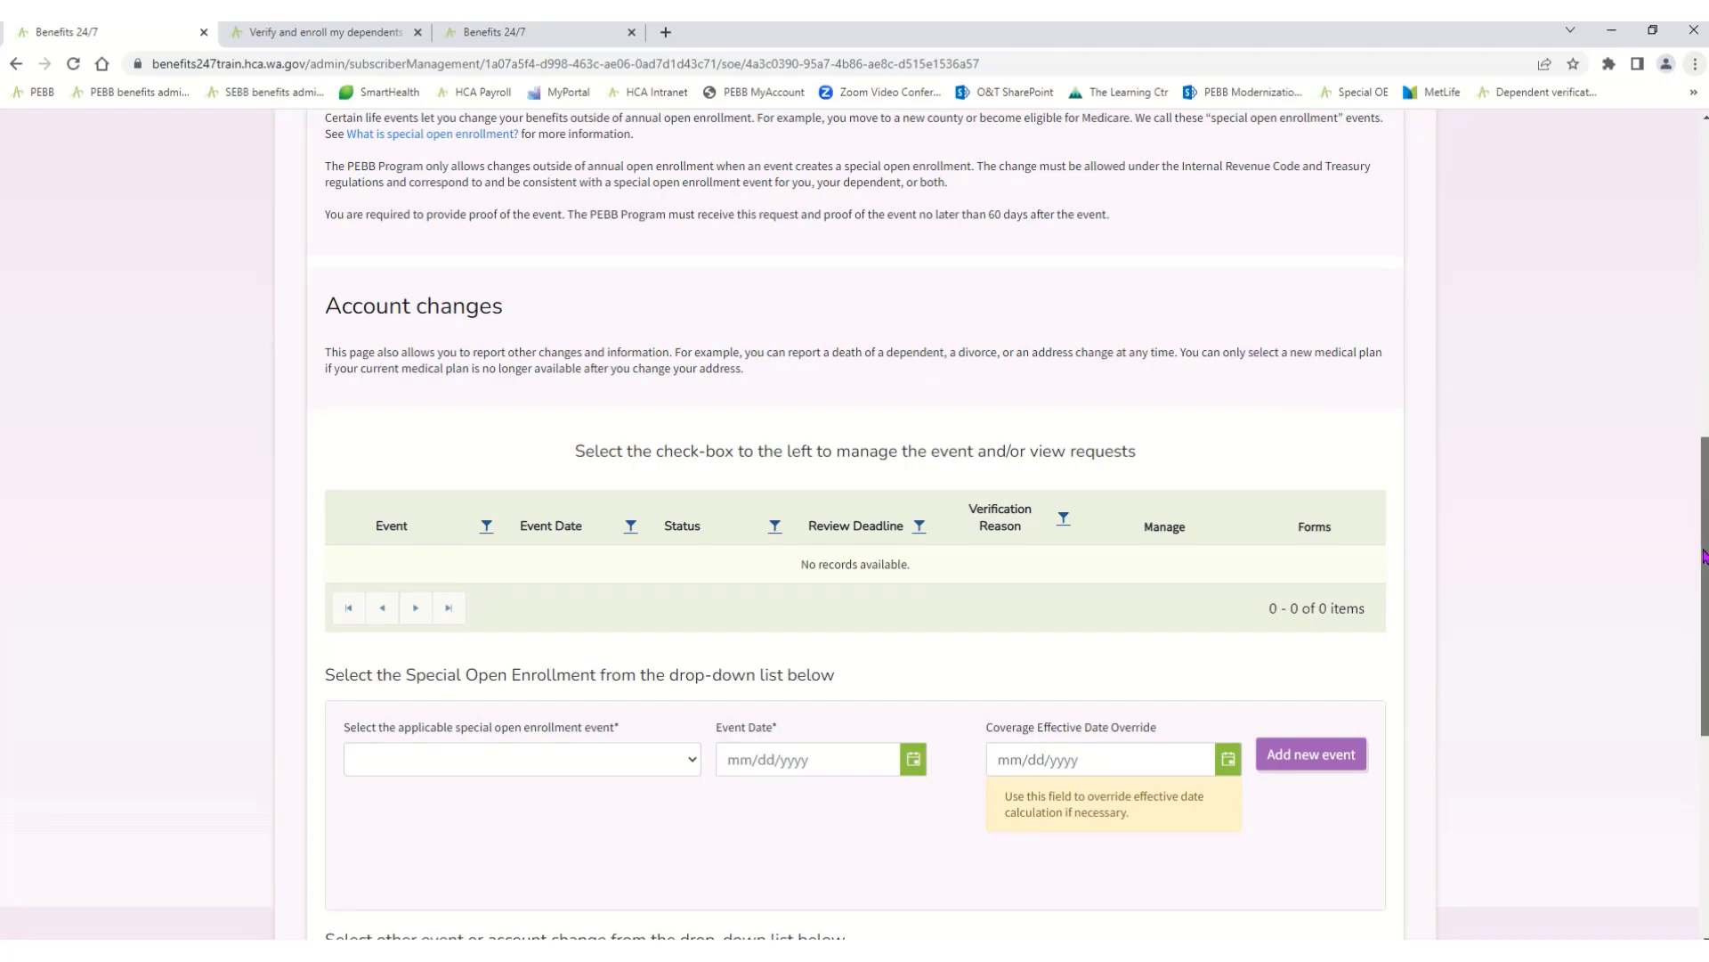
{"action": "left_click_drag", "start_coordinate": [1704, 553], "coordinate": [1705, 711]}
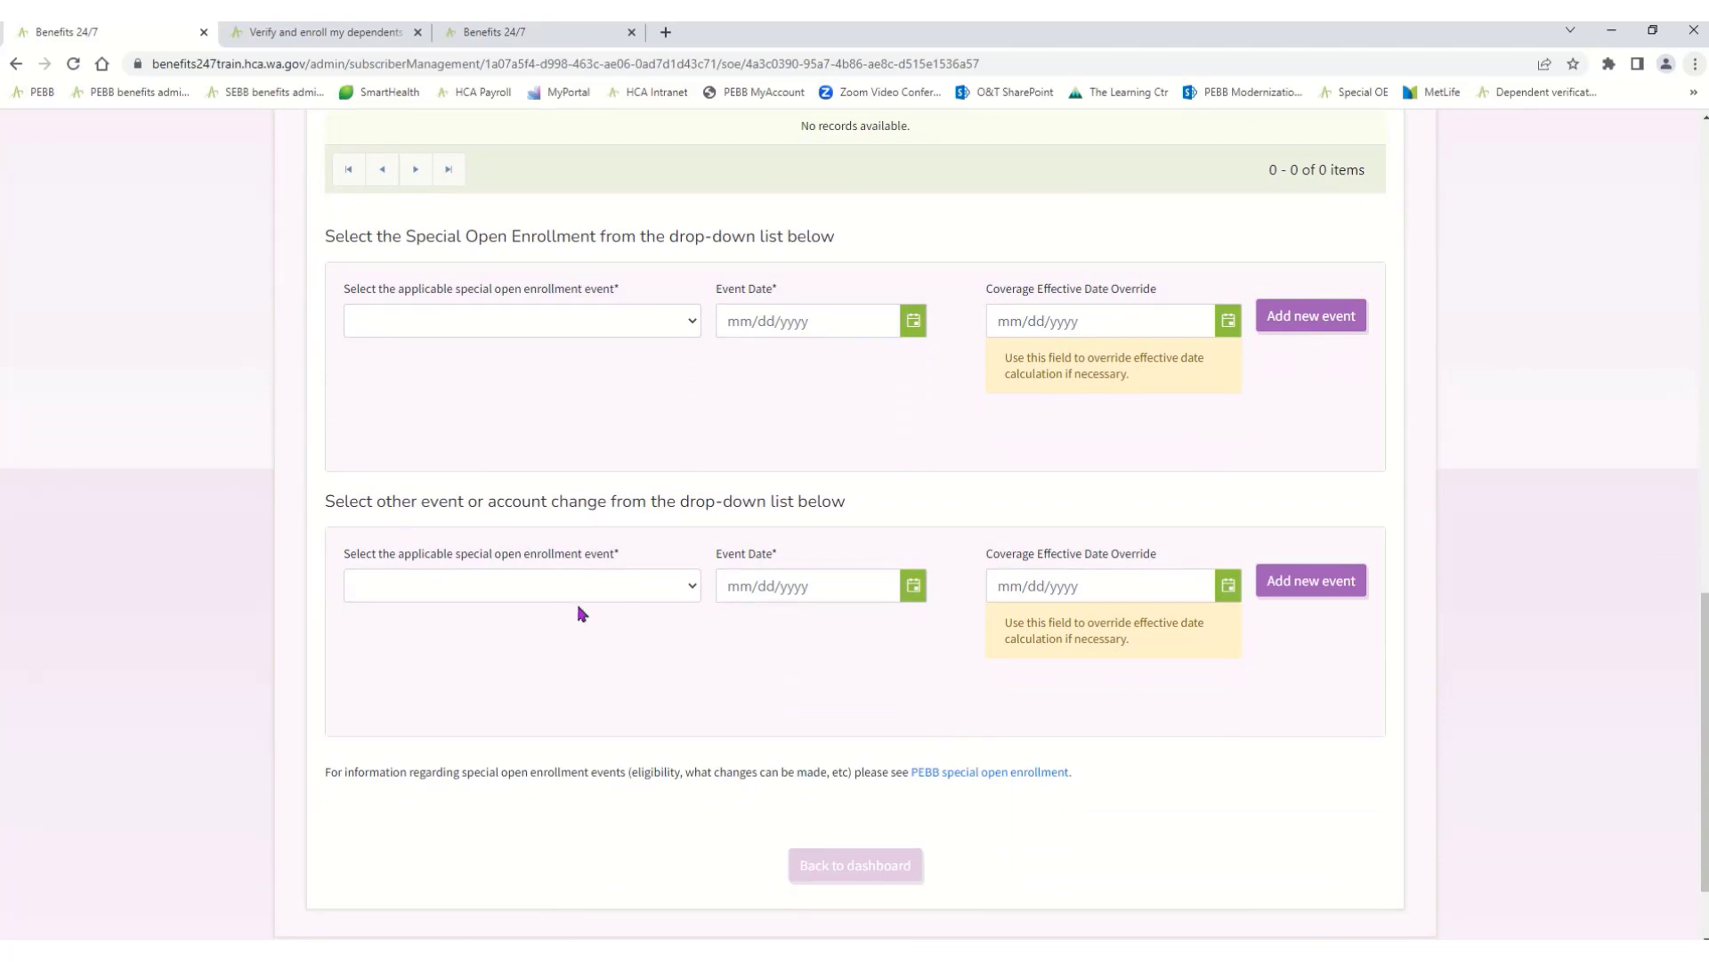
{"action": "left_click", "coordinate": [686, 584]}
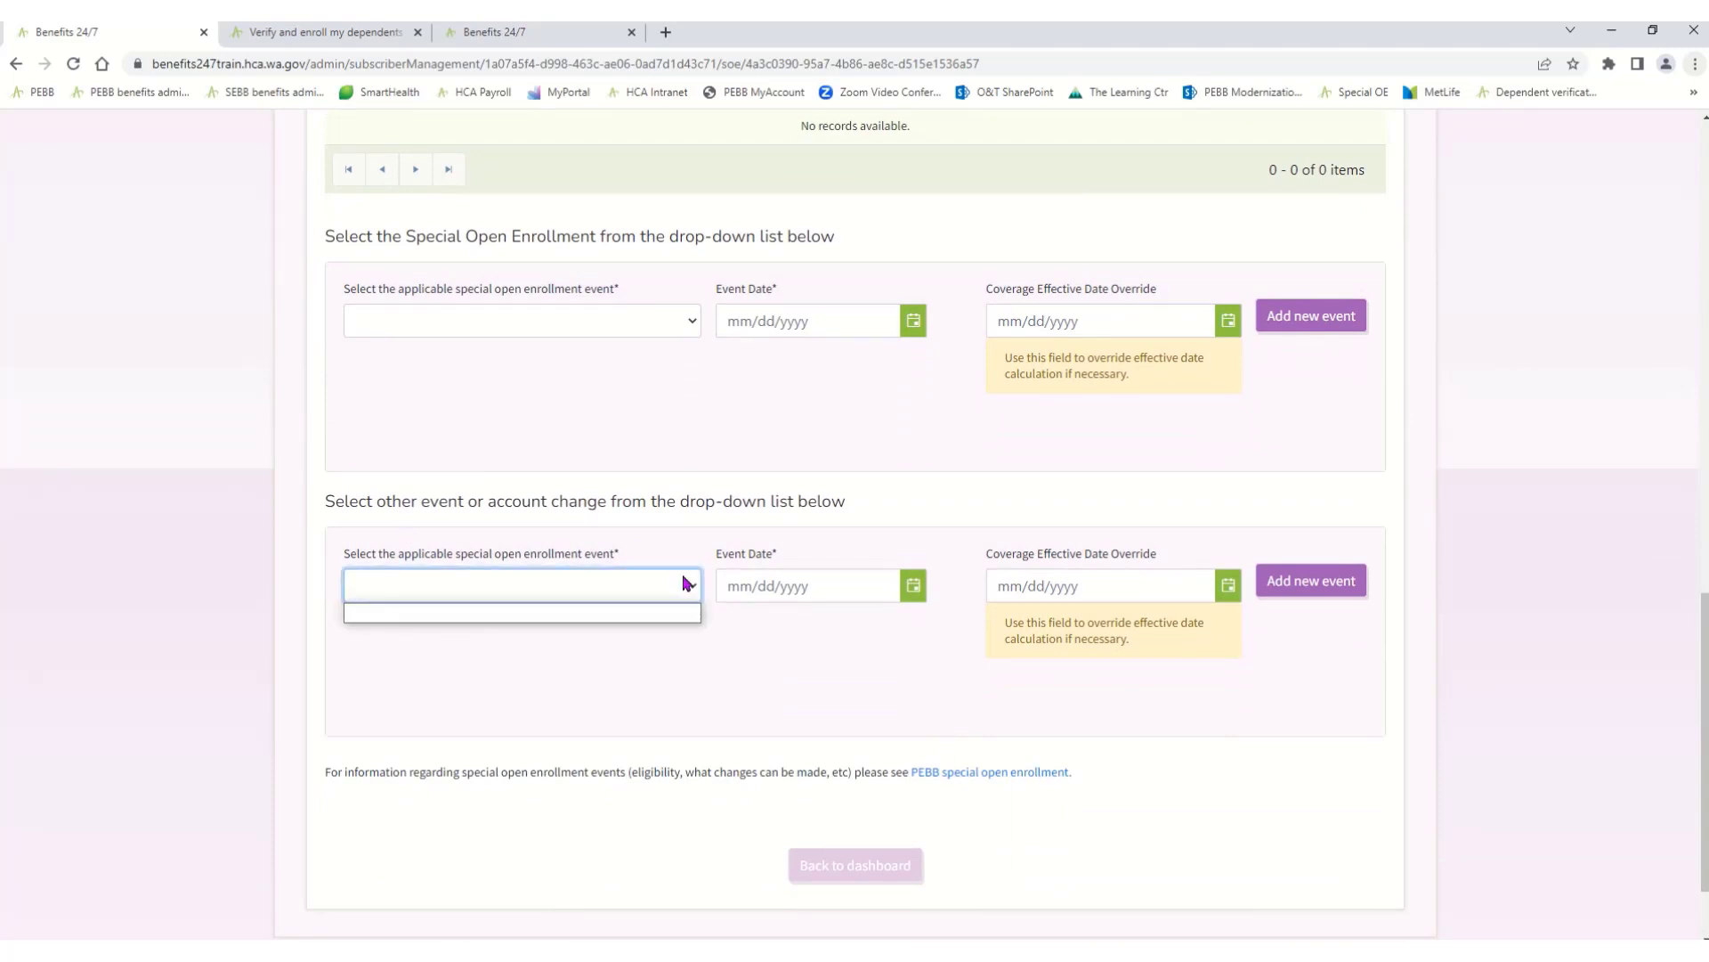
{"action": "left_click", "coordinate": [686, 584]}
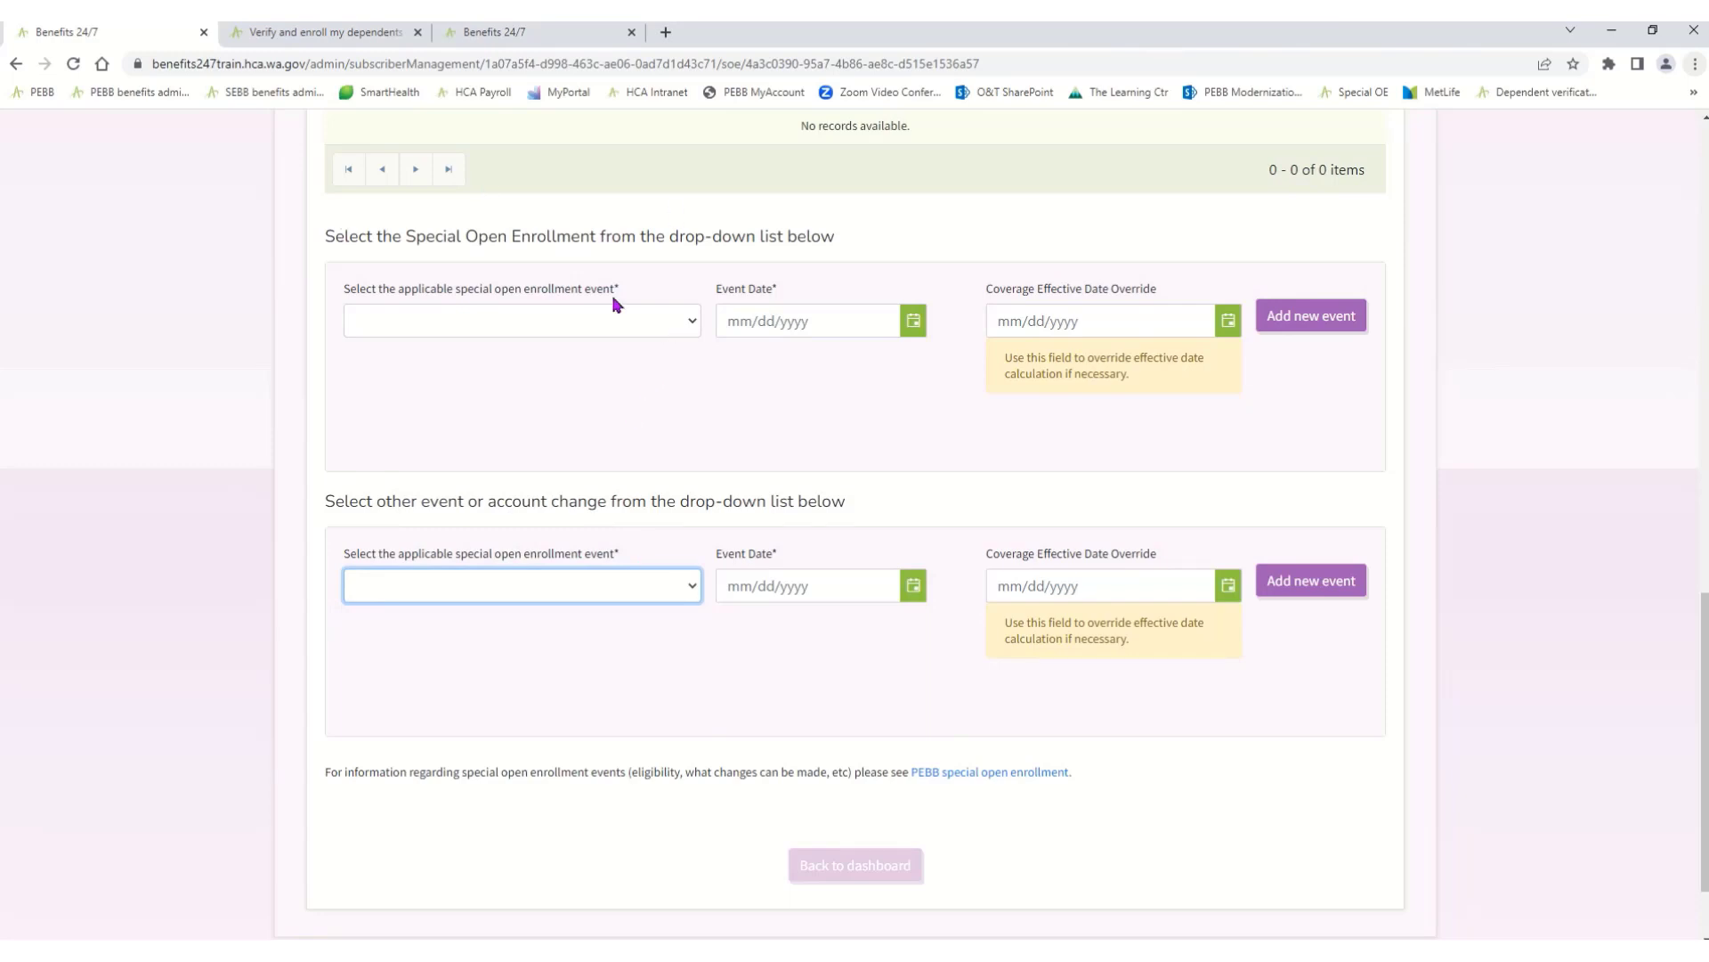
{"action": "left_click", "coordinate": [692, 326]}
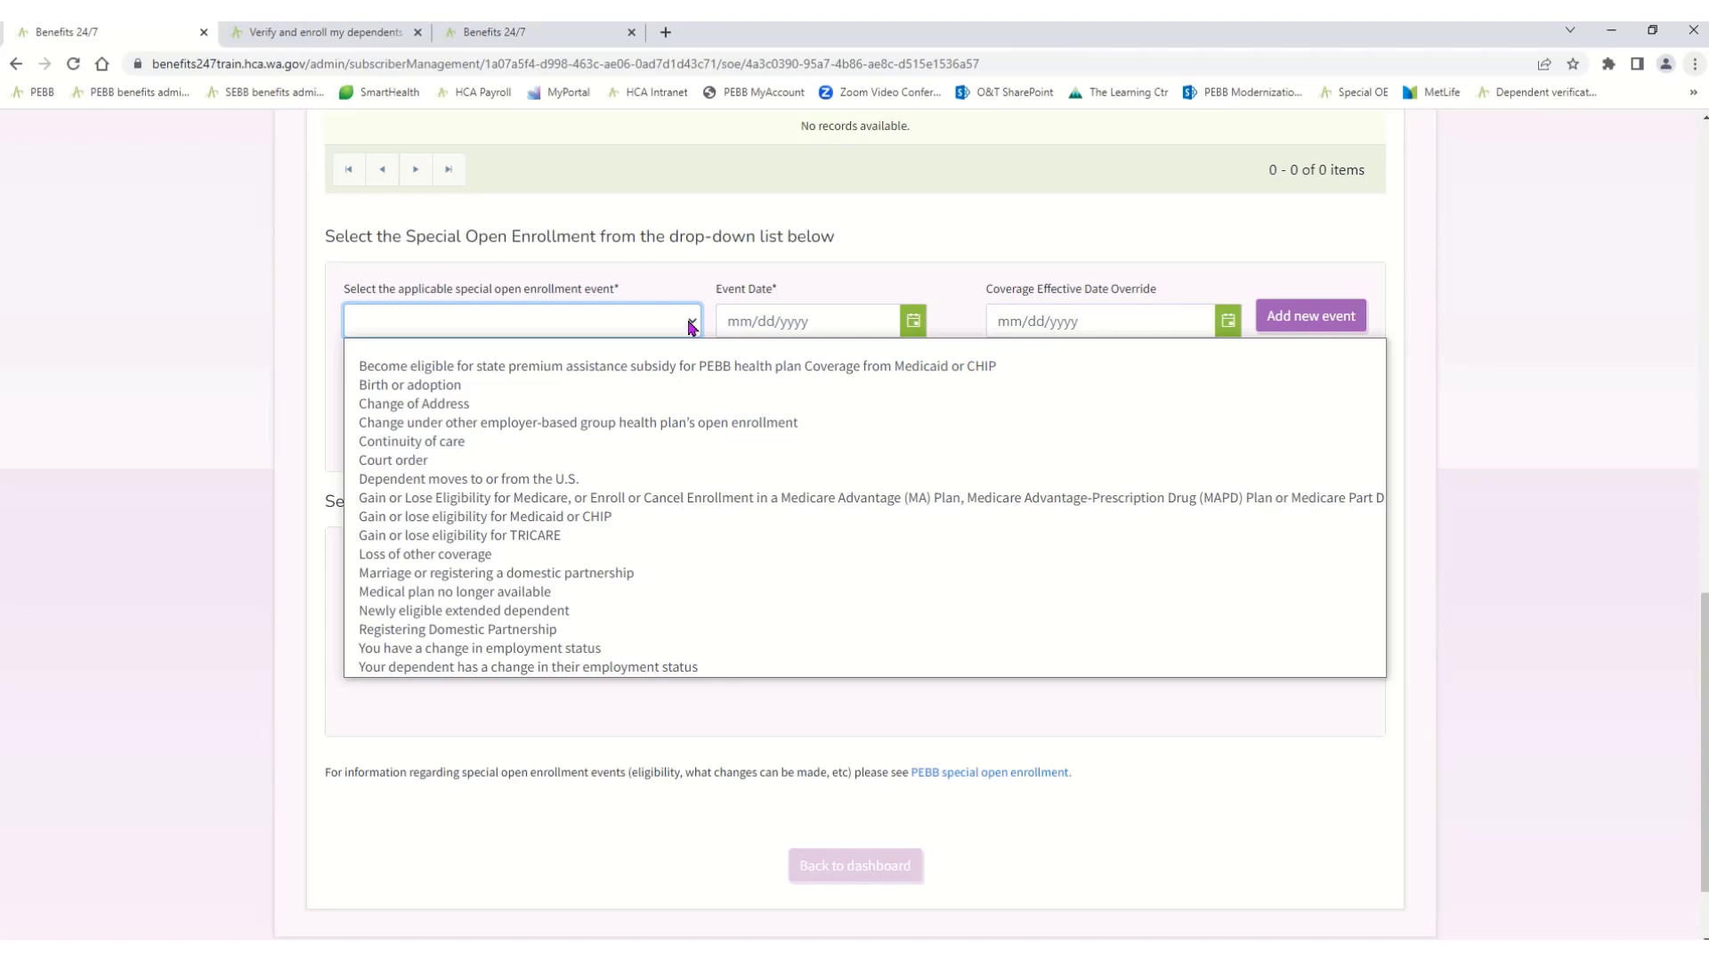
{"action": "left_click", "coordinate": [470, 402]}
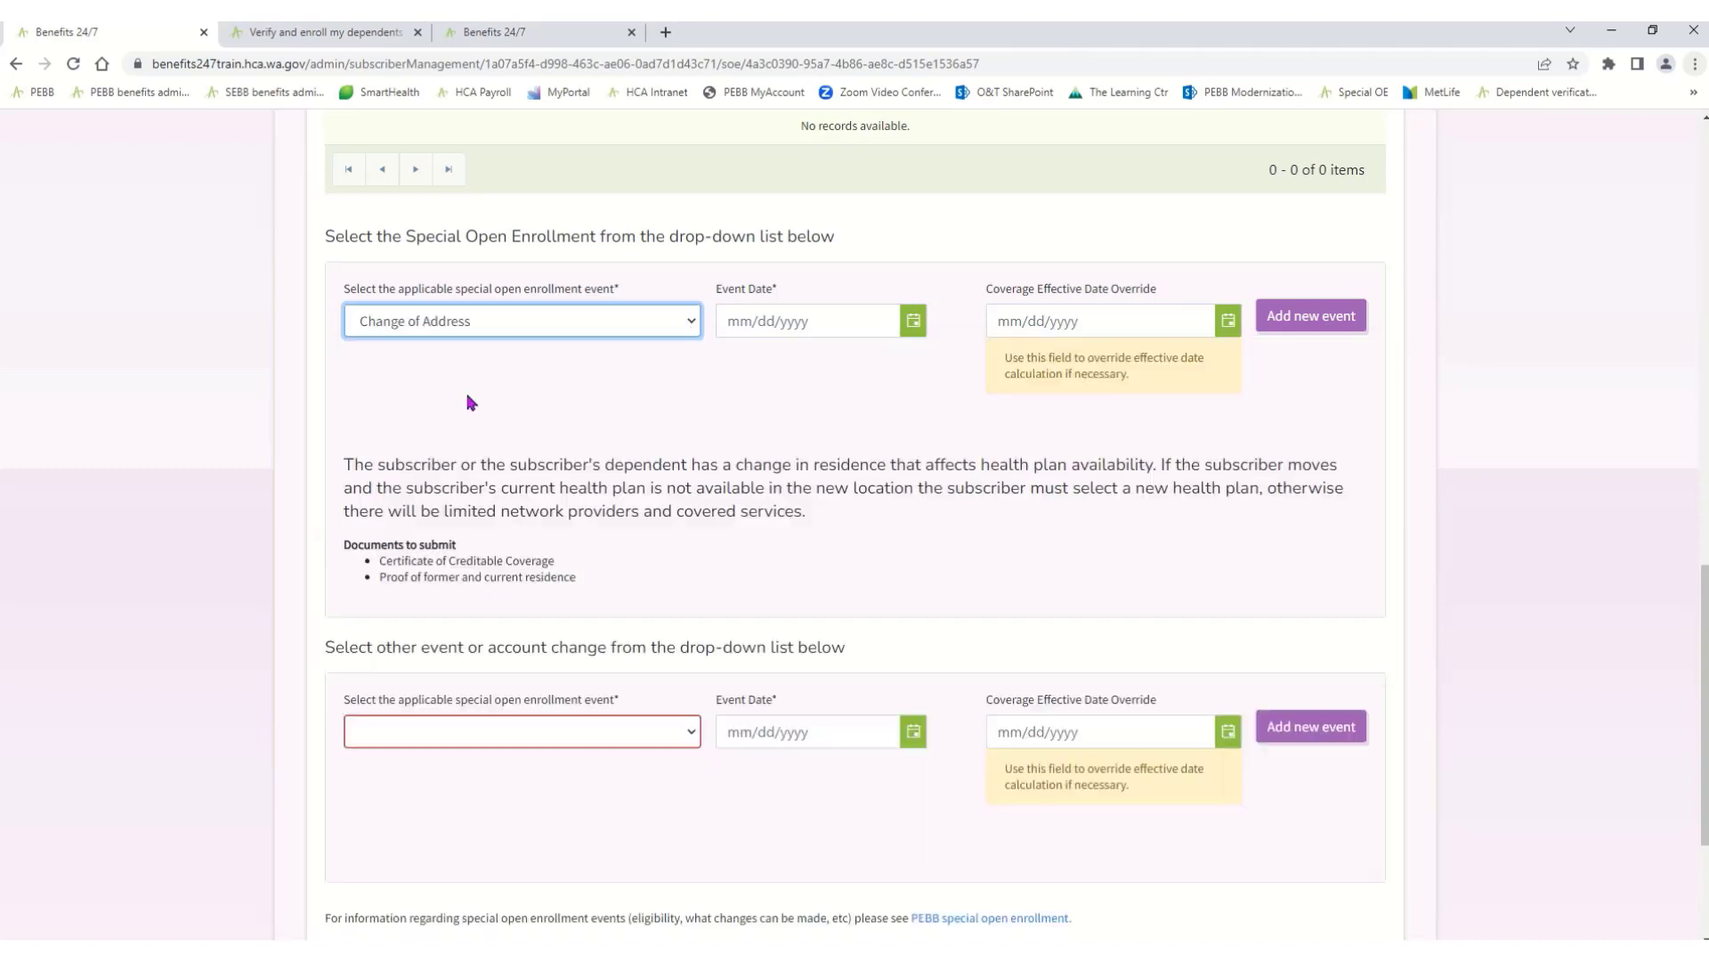
- Set the Change of Address event date to 03/15/2023 and add the new event without a coverage date override
{"action": "left_click", "coordinate": [733, 324]}
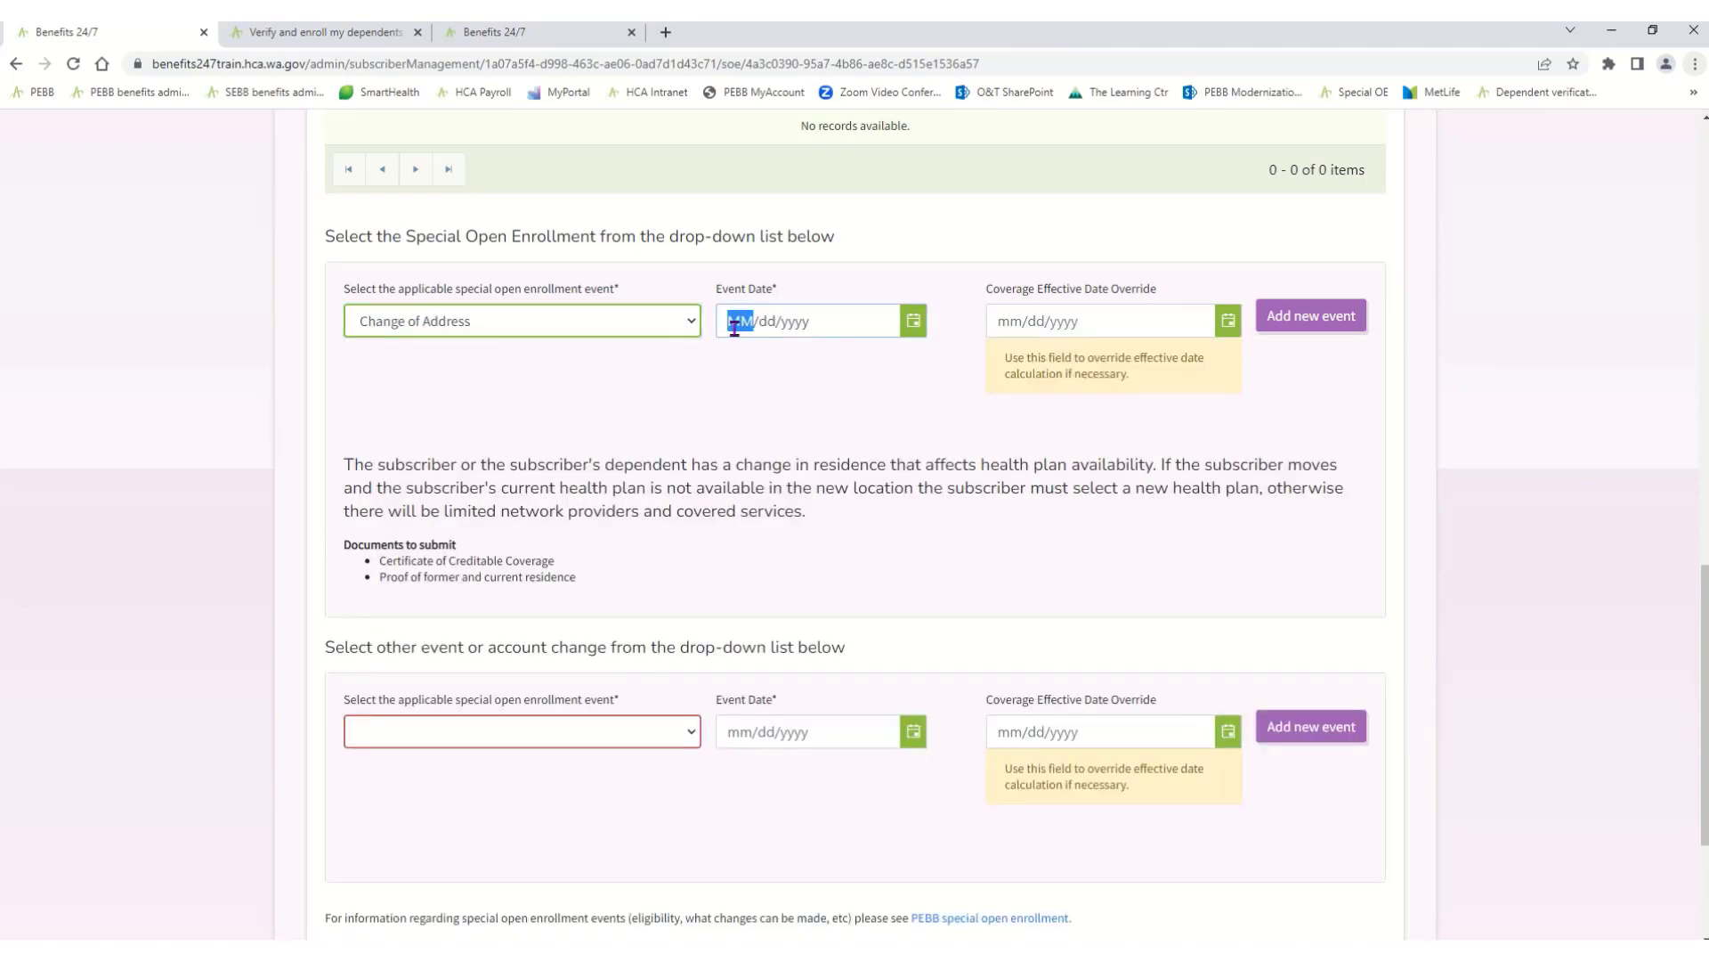
{"action": "type", "text": "03152023"}
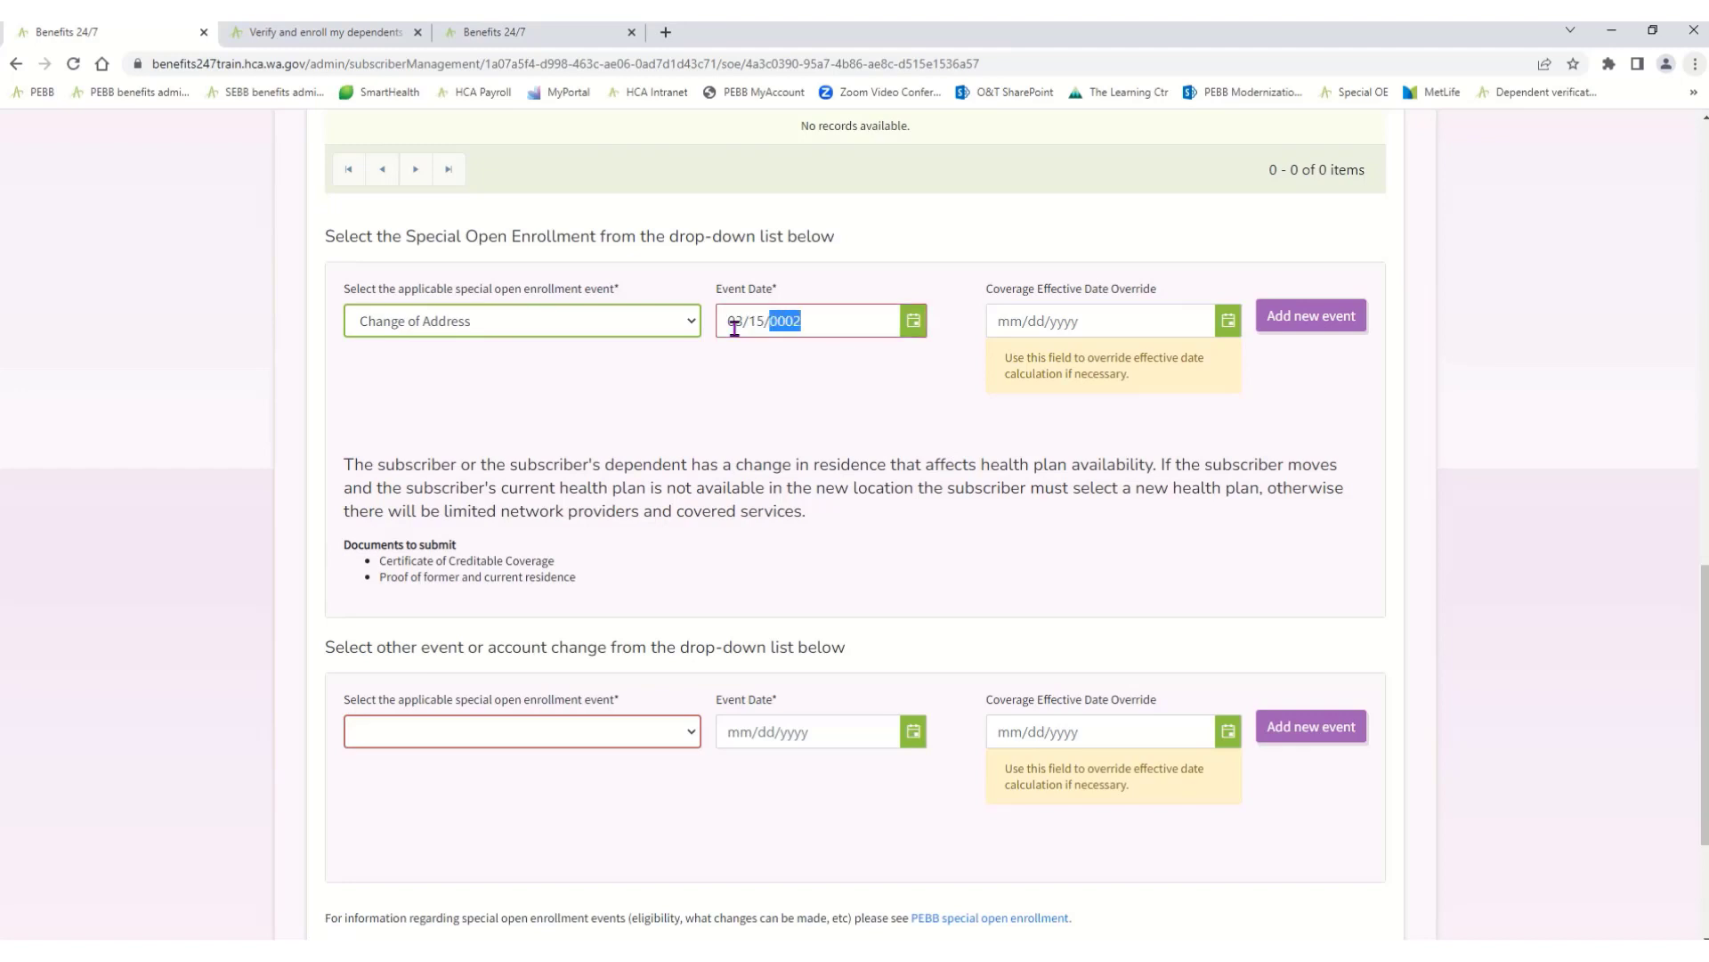
{"action": "key", "text": "Tab"}
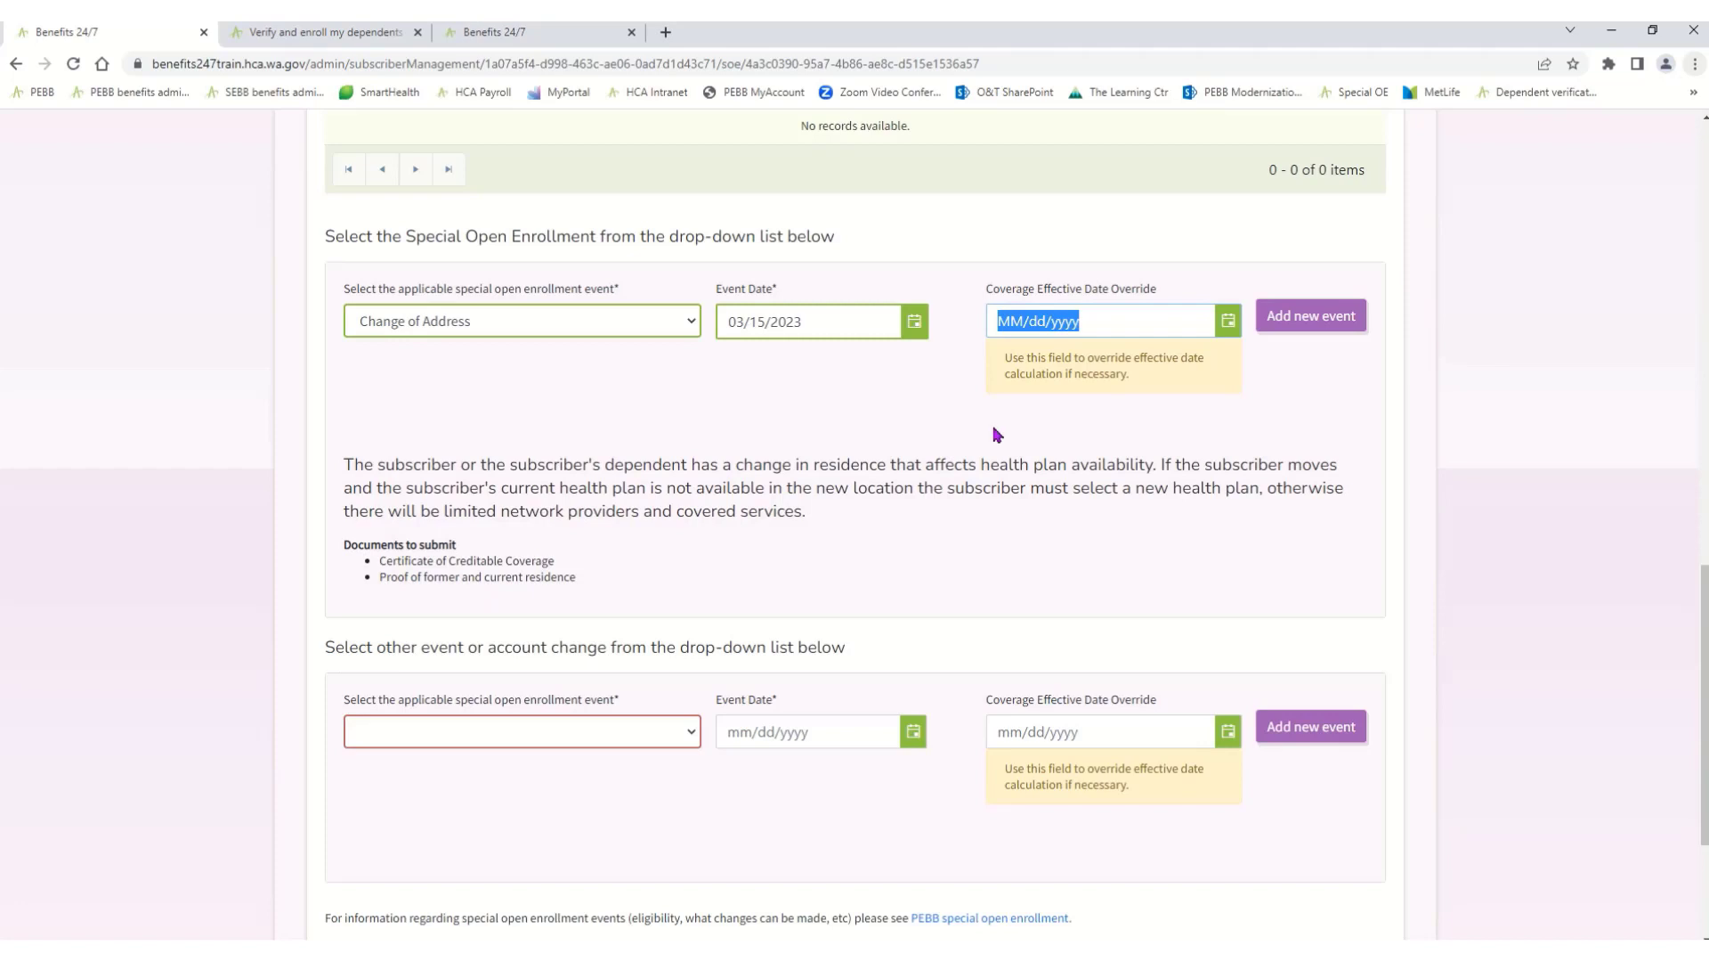
{"action": "left_click", "coordinate": [1285, 325]}
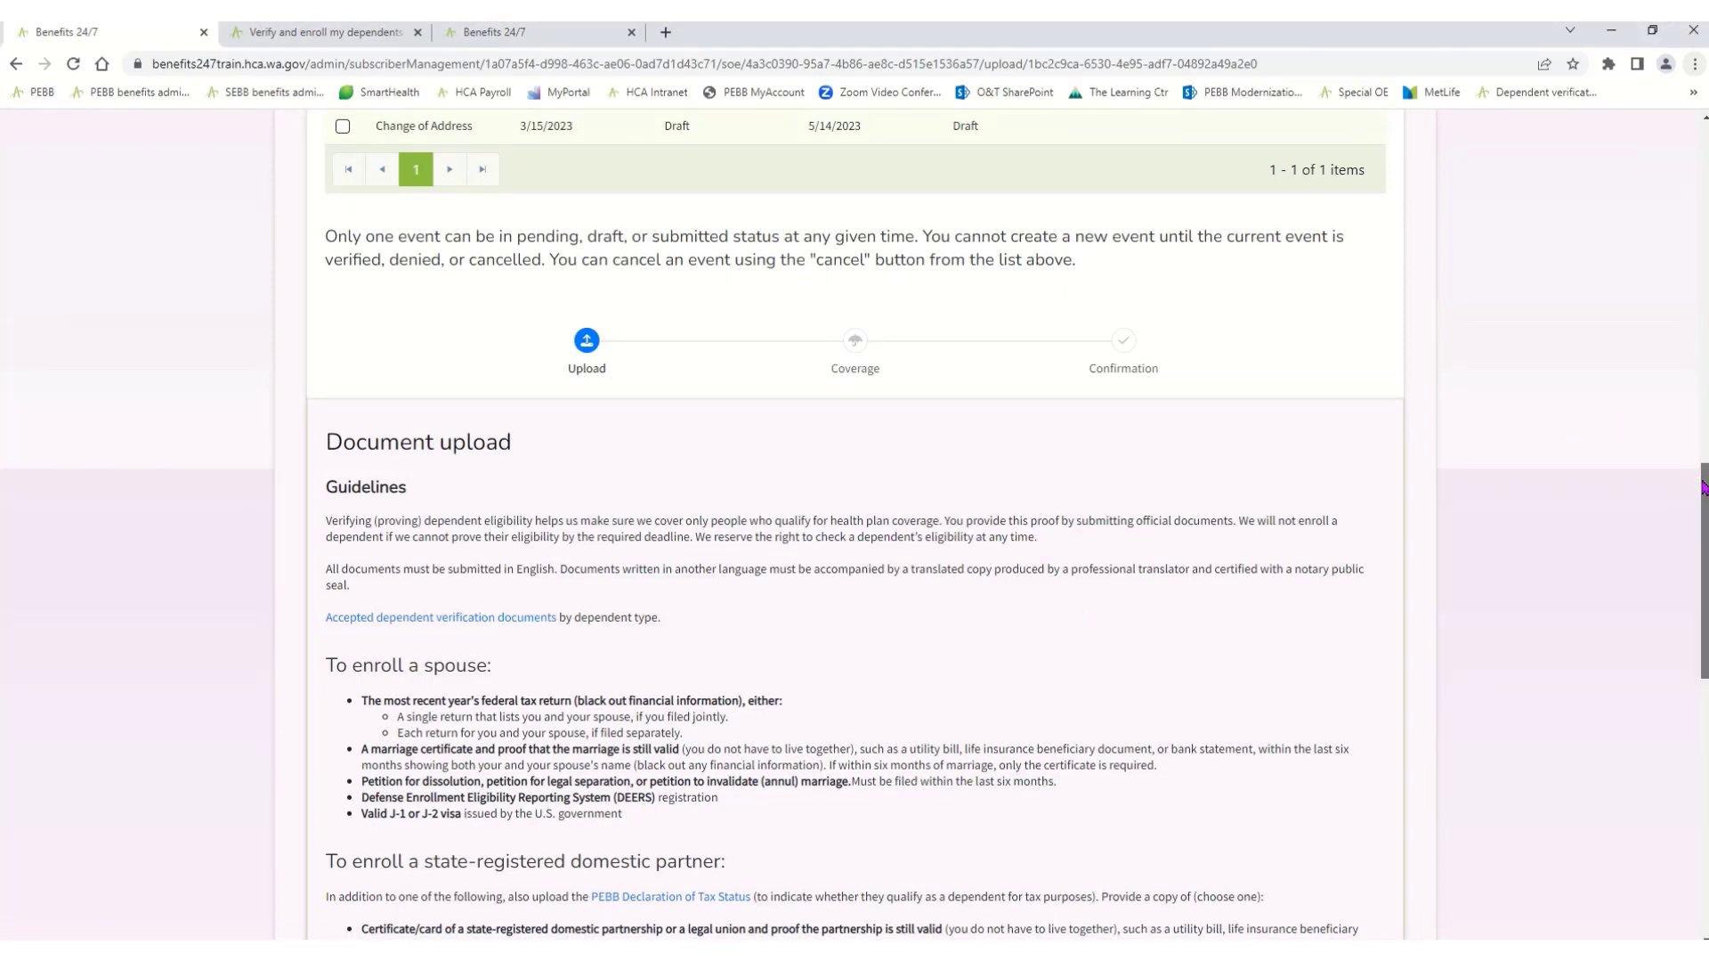
- Attach Proof Address Change from the B247 Docs folder as the eligibility document for the event
{"action": "left_click_drag", "start_coordinate": [1702, 486], "coordinate": [1702, 721]}
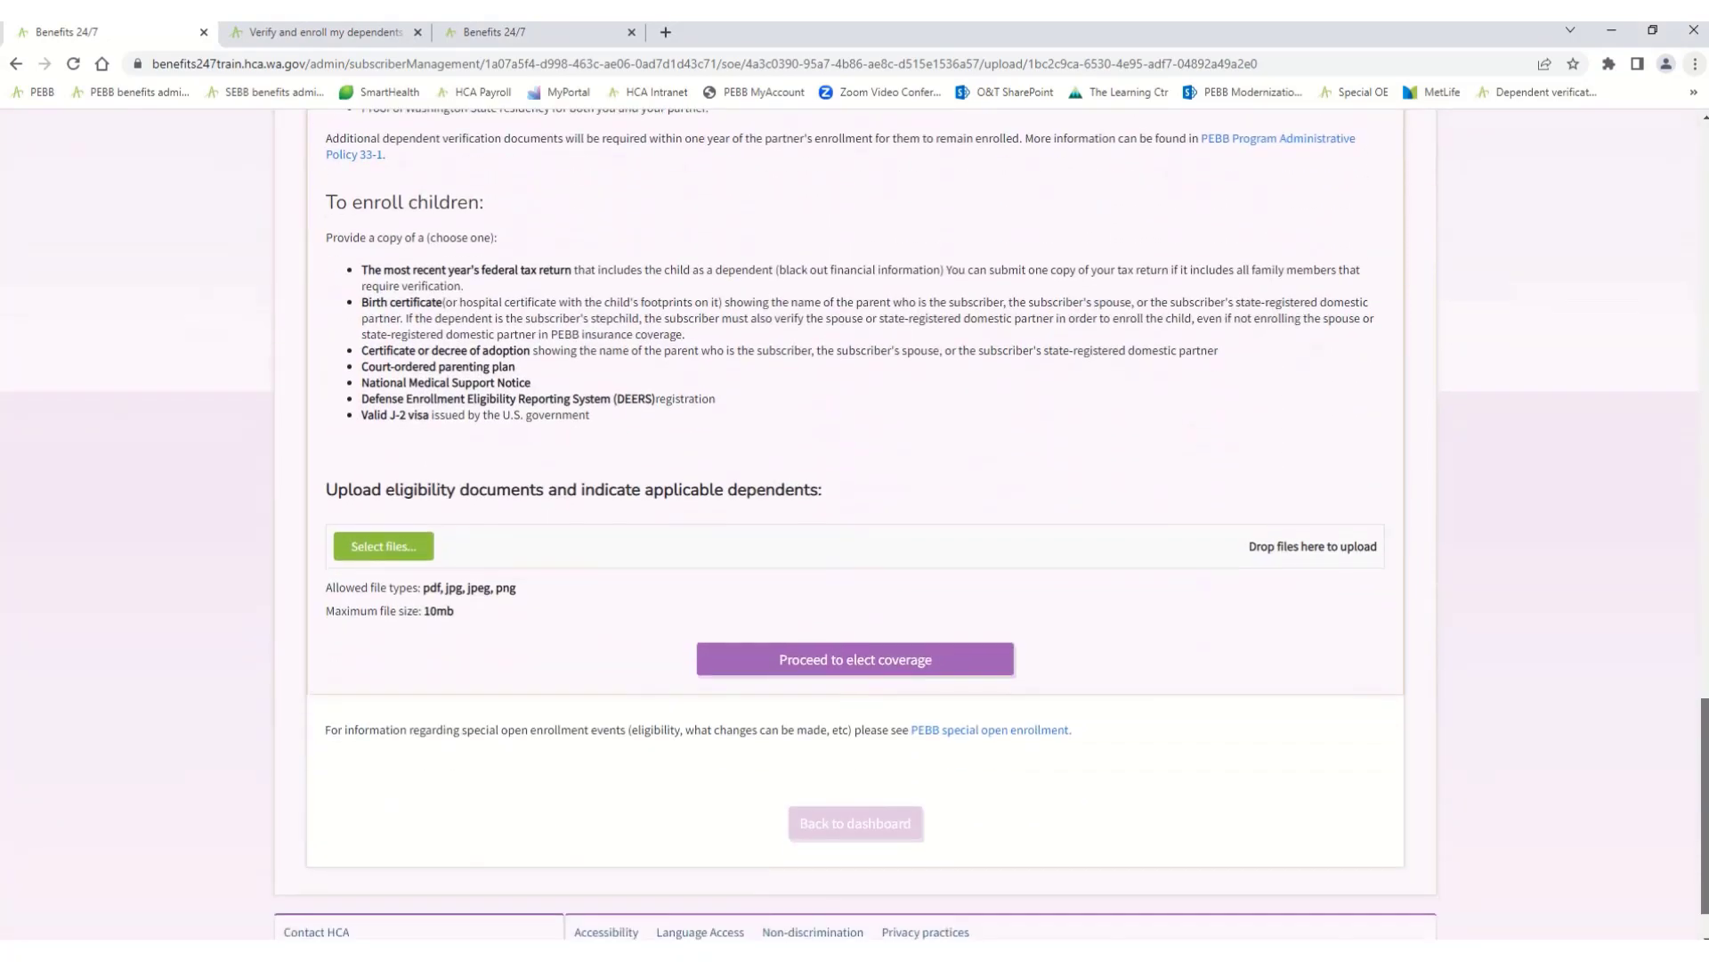
{"action": "left_click", "coordinate": [392, 547]}
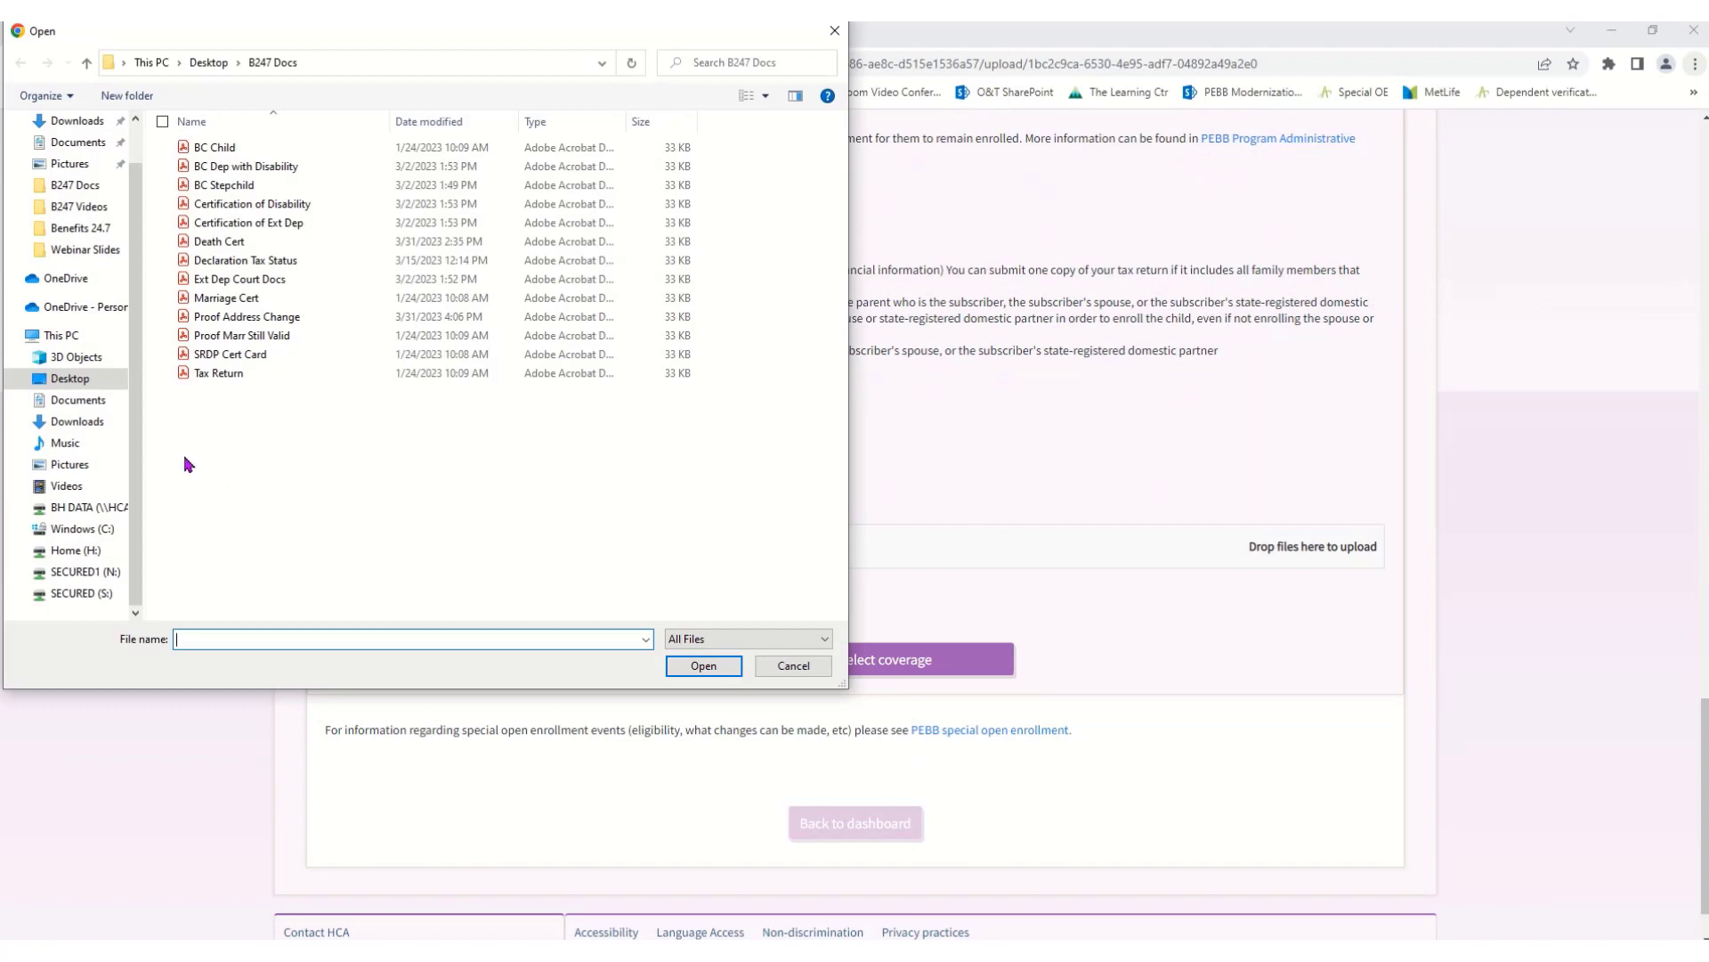
{"action": "double_click", "coordinate": [257, 319]}
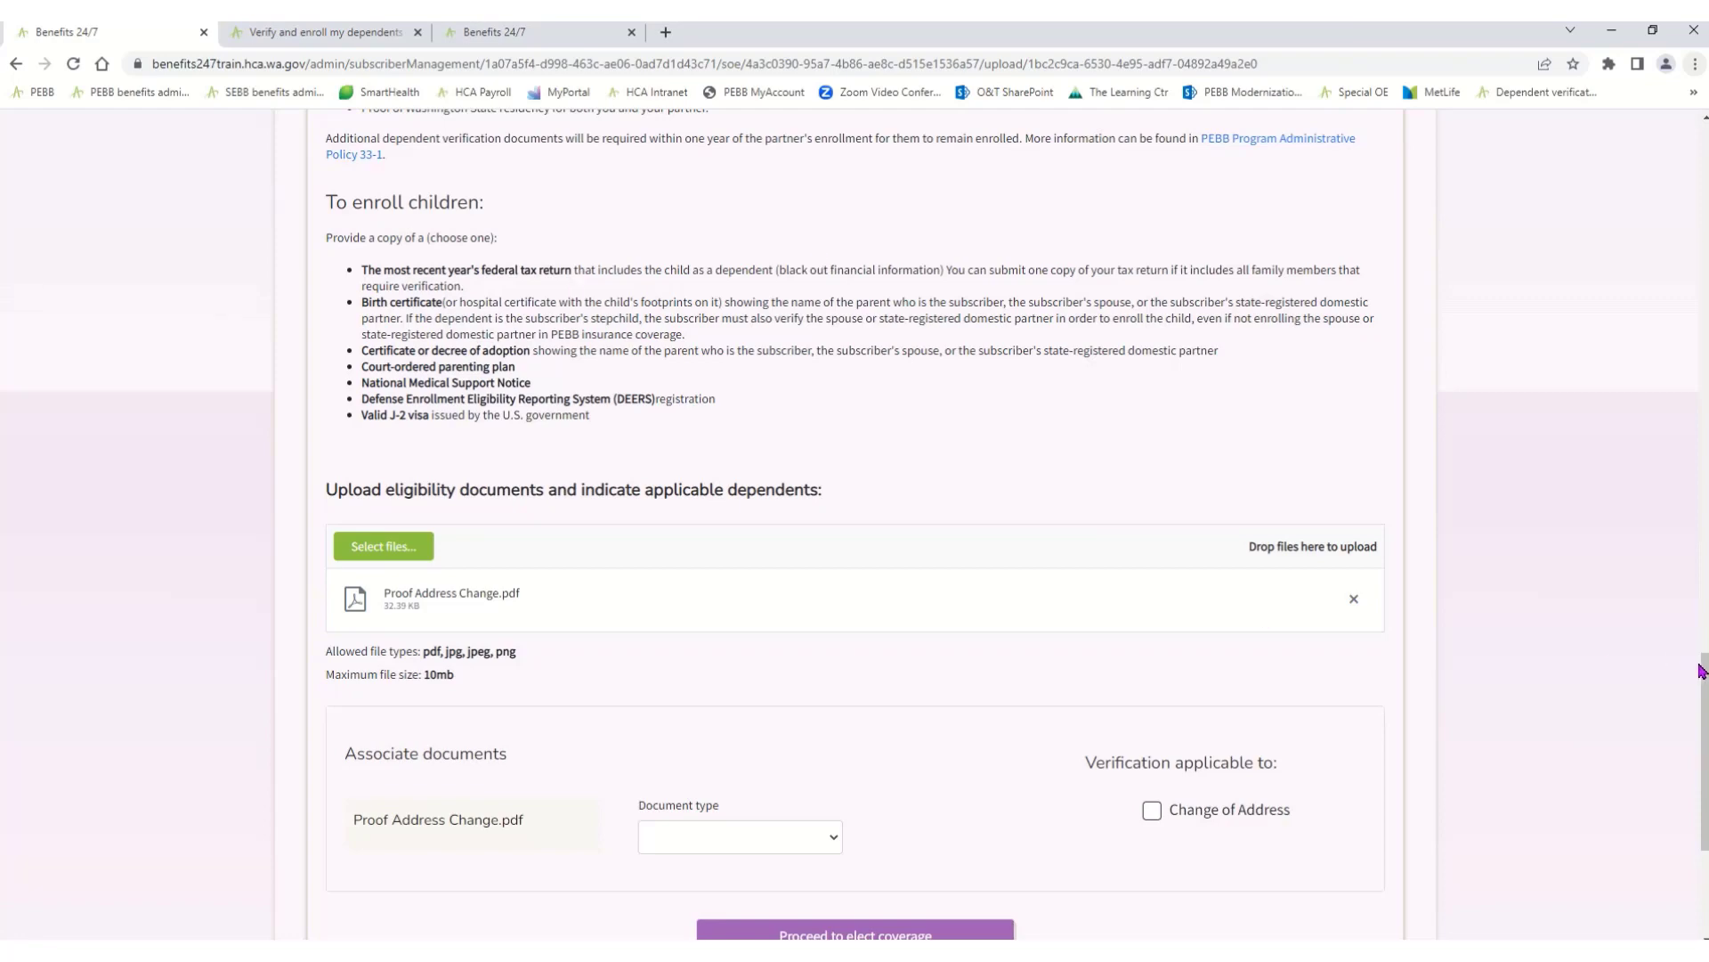
- Classify the document as Proof of former and current residence, apply it to Change of Address, and submit the upload
{"action": "key", "text": "ctrl+a"}
{"action": "left_click", "coordinate": [1347, 704]}
{"action": "left_click_drag", "start_coordinate": [1705, 699], "coordinate": [1706, 739]}
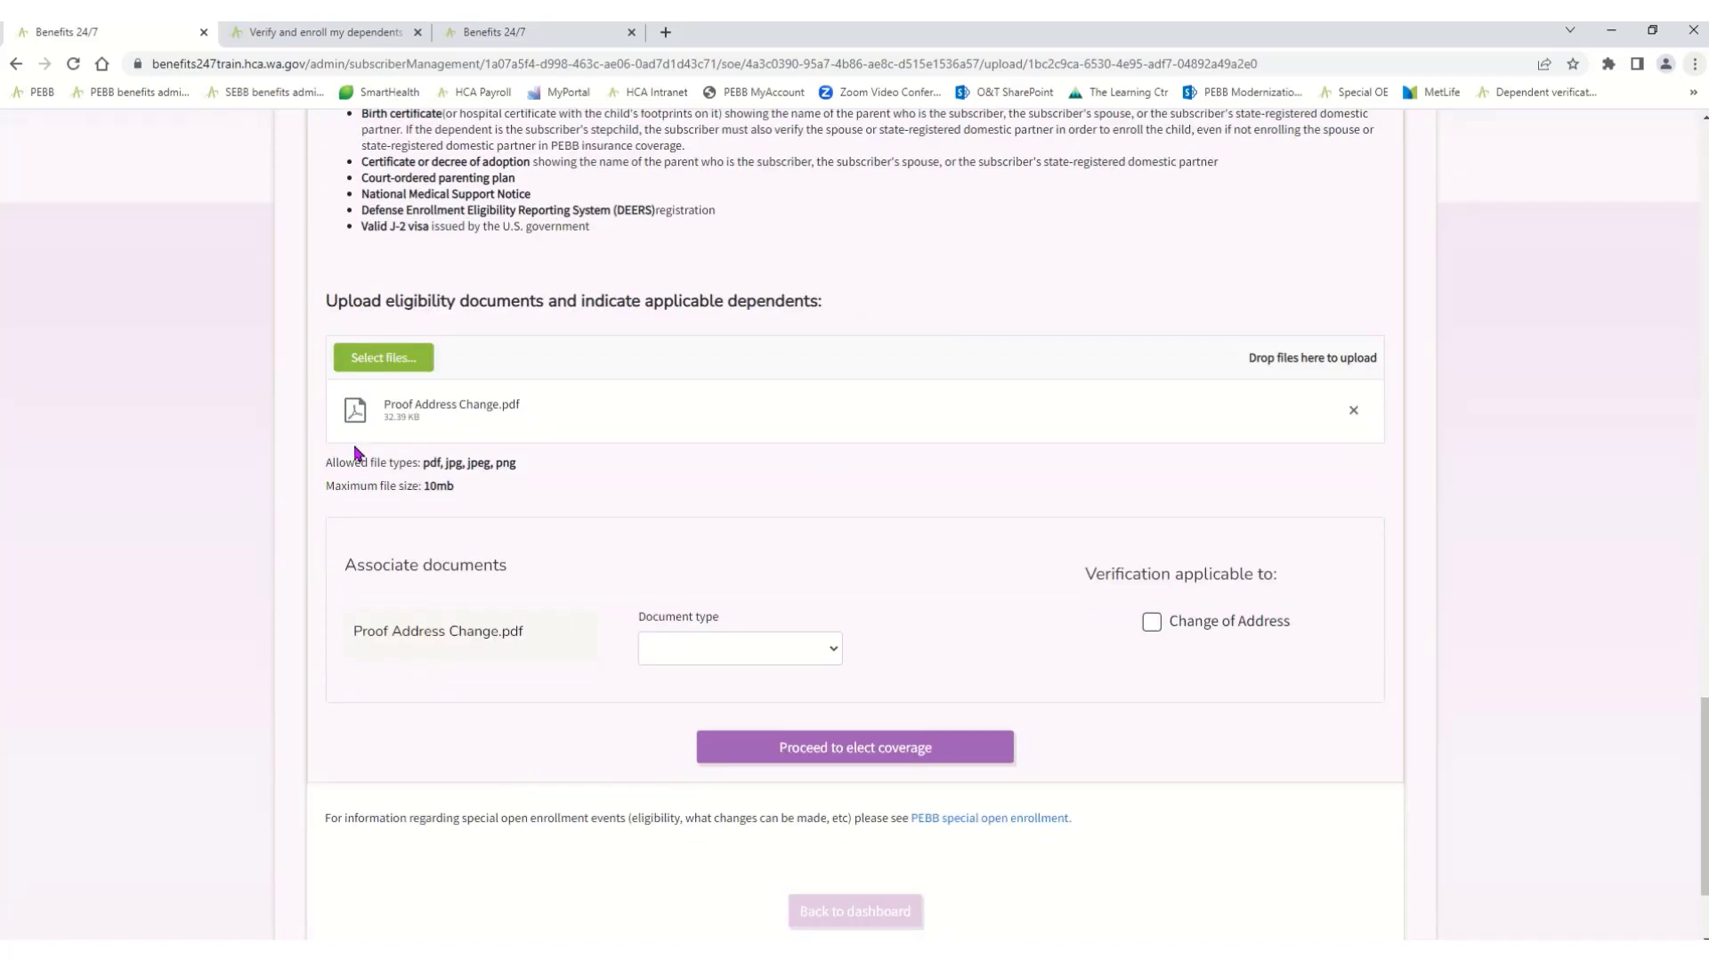
{"action": "left_click", "coordinate": [691, 649]}
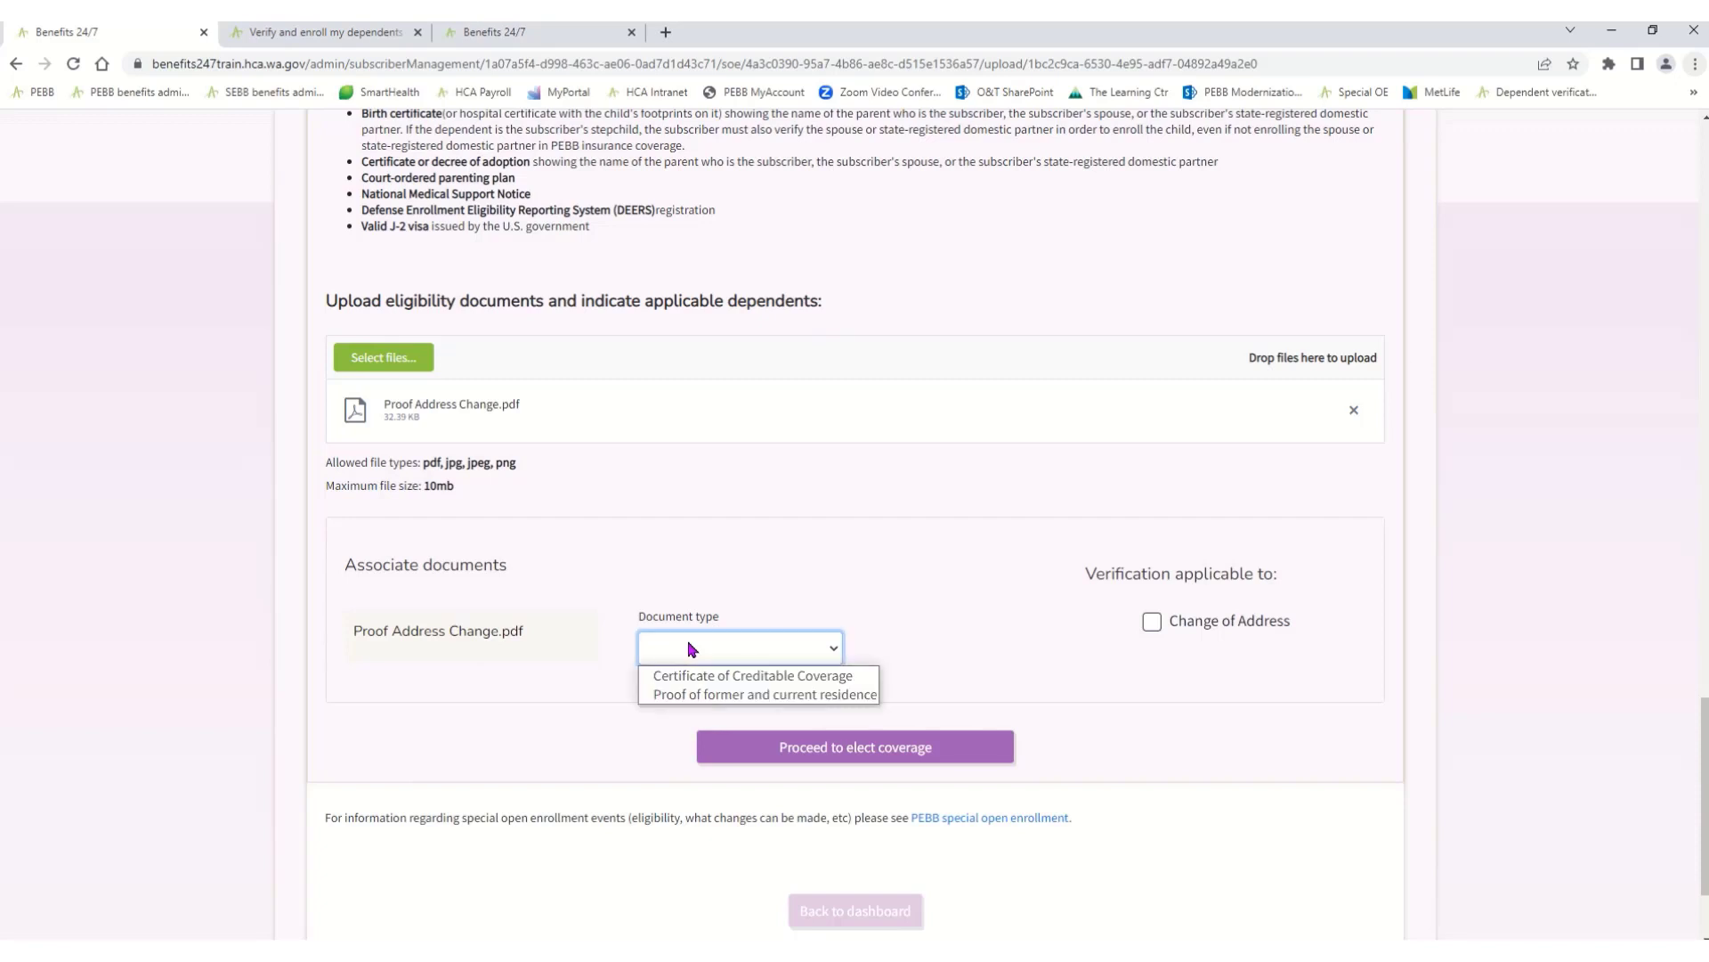
{"action": "left_click", "coordinate": [691, 695]}
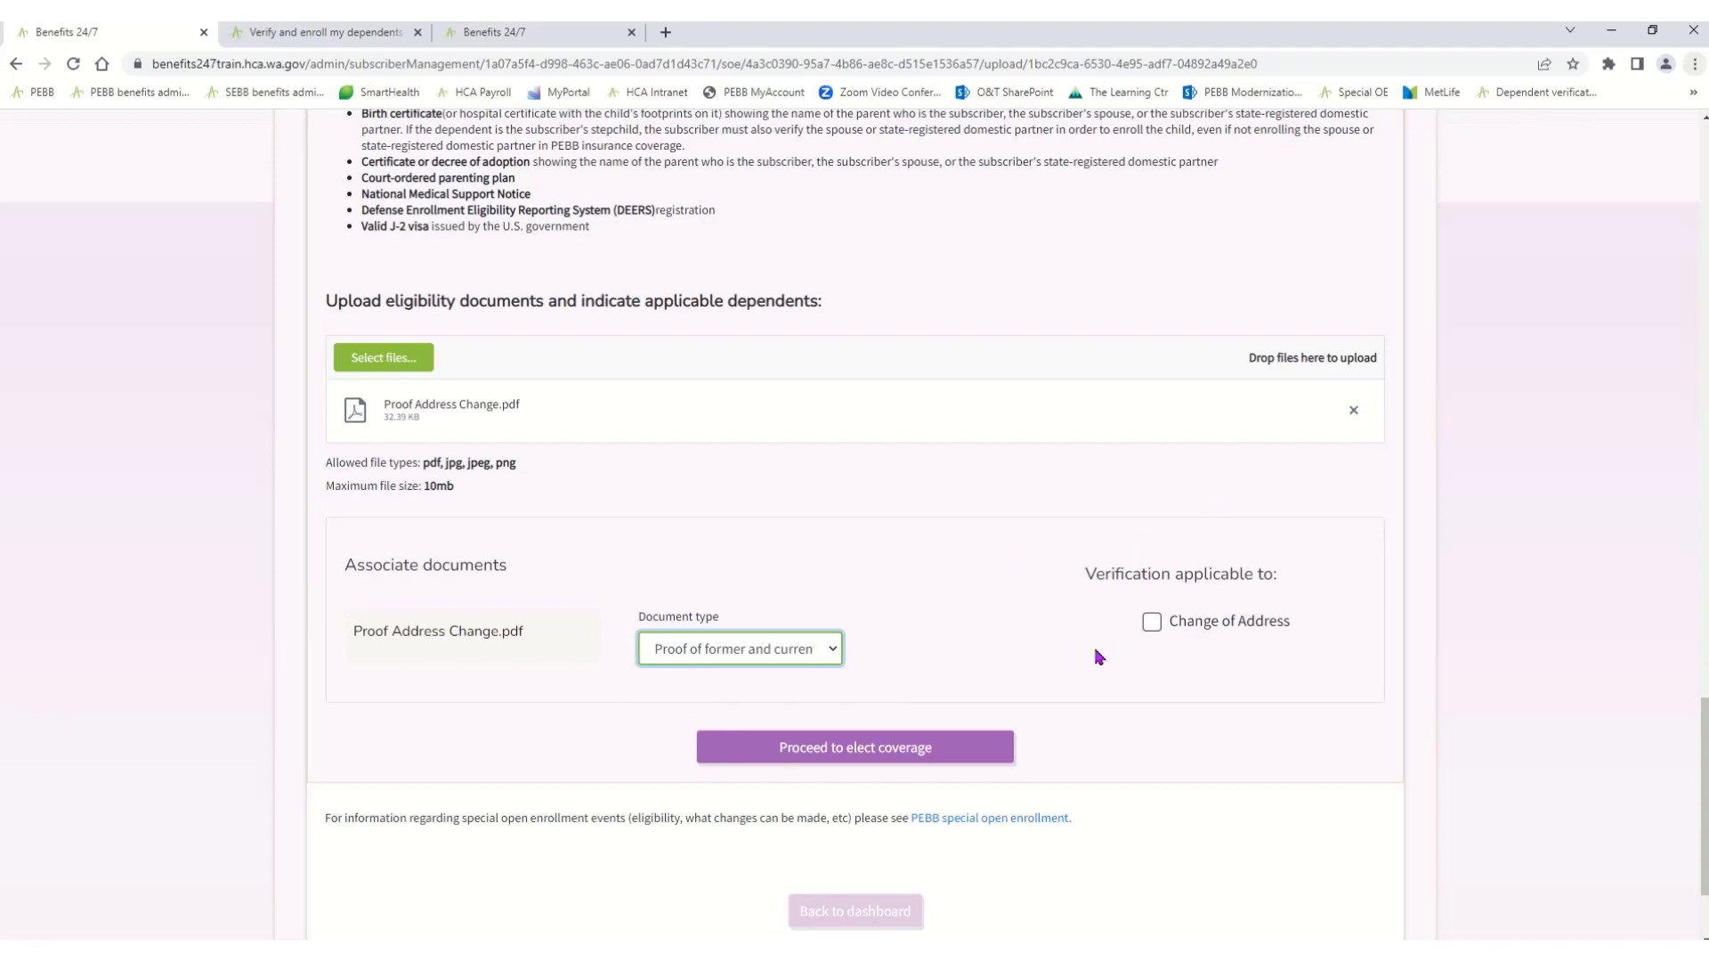
{"action": "left_click", "coordinate": [1153, 628]}
{"action": "left_click", "coordinate": [1078, 756]}
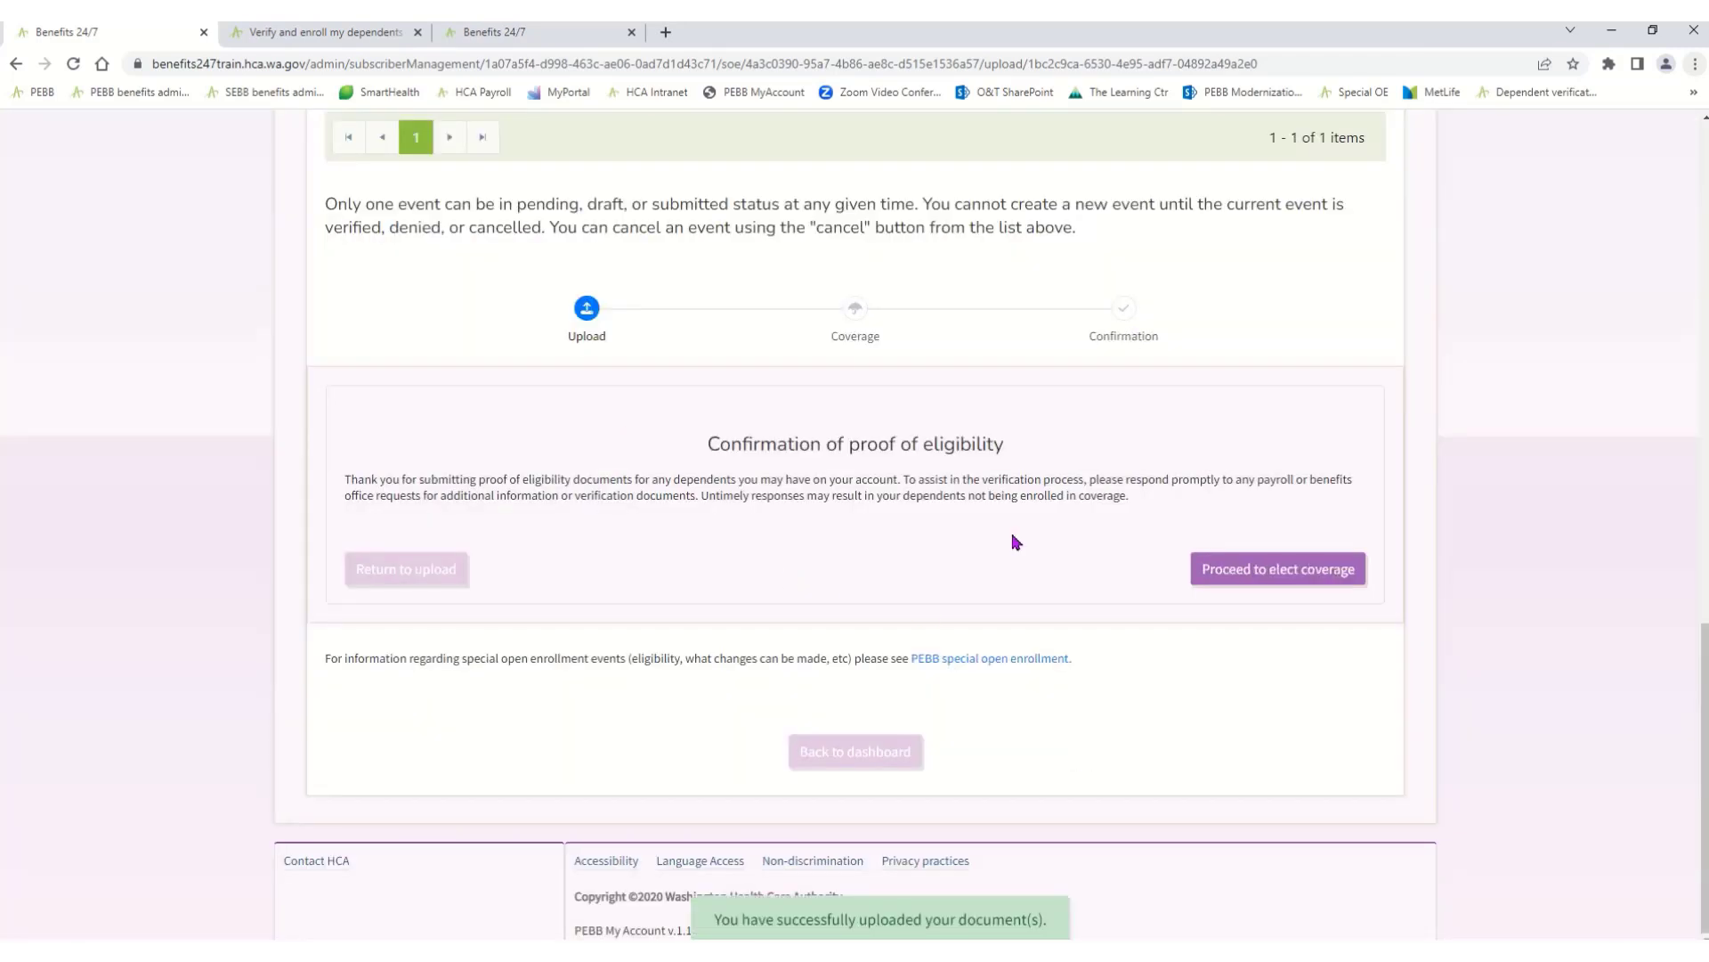
- Proceed to elect coverage and choose UMP Classic as the subscriber's medical plan
{"action": "left_click", "coordinate": [1233, 568]}
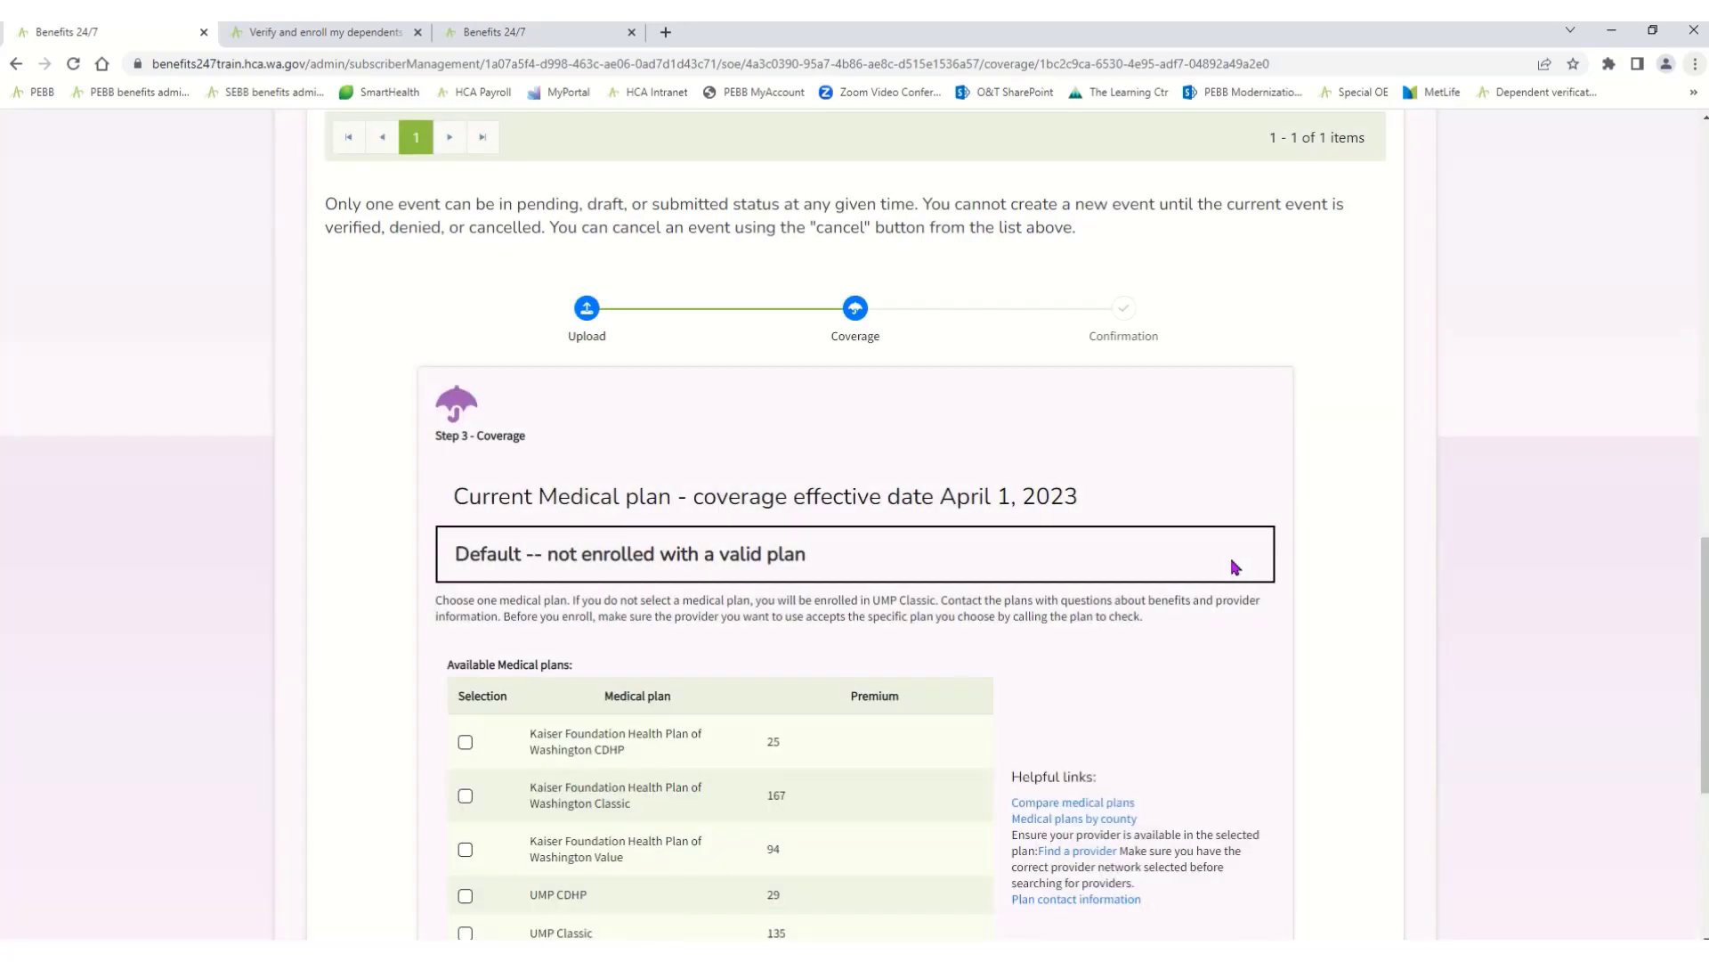
{"action": "scroll", "coordinate": [1694, 574], "scroll_direction": "down", "scroll_amount": 3}
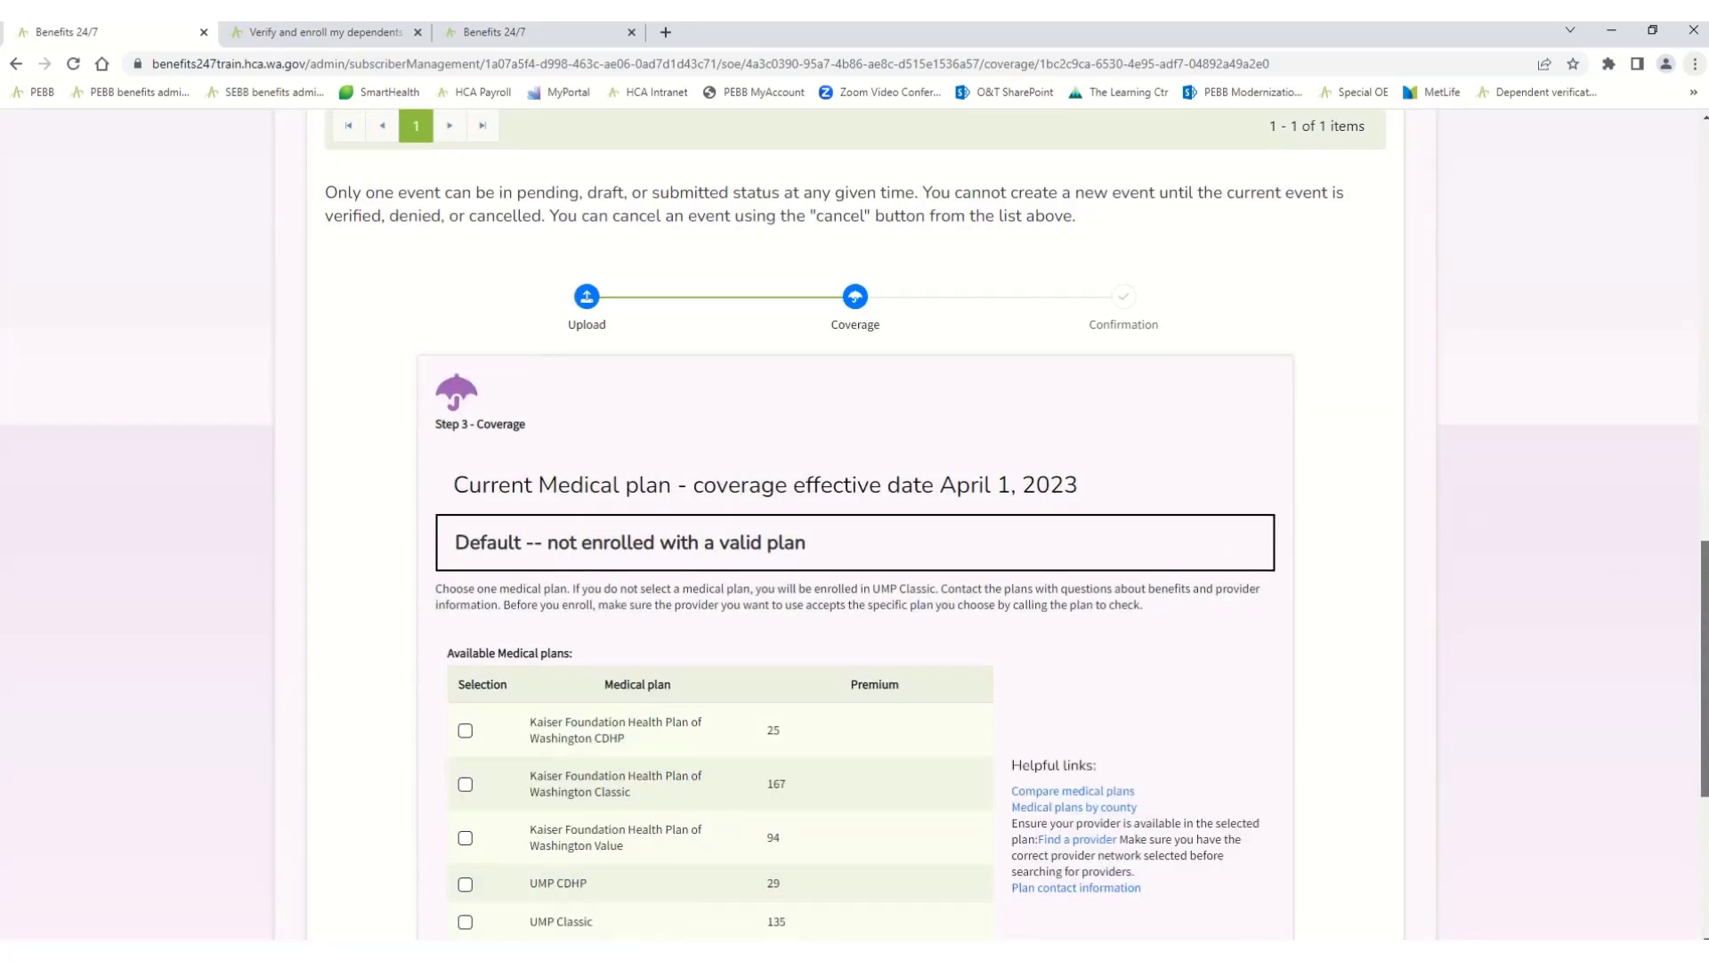
{"action": "scroll", "coordinate": [1310, 617], "scroll_direction": "up", "scroll_amount": 1}
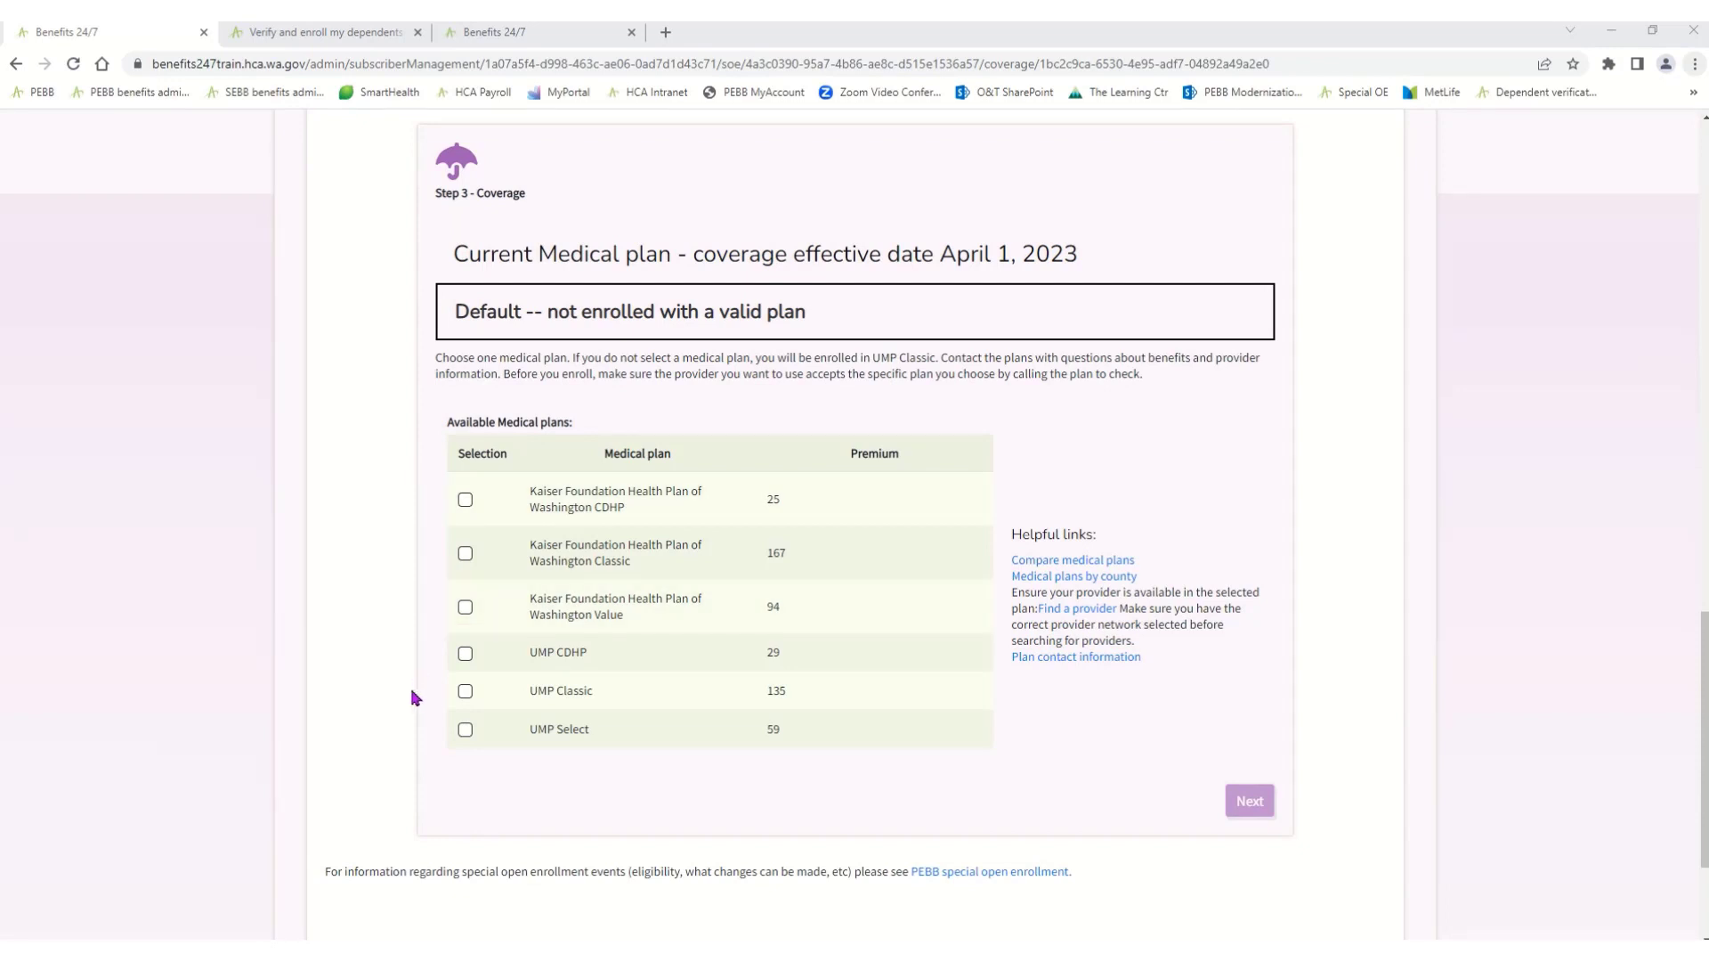
{"action": "left_click", "coordinate": [464, 692]}
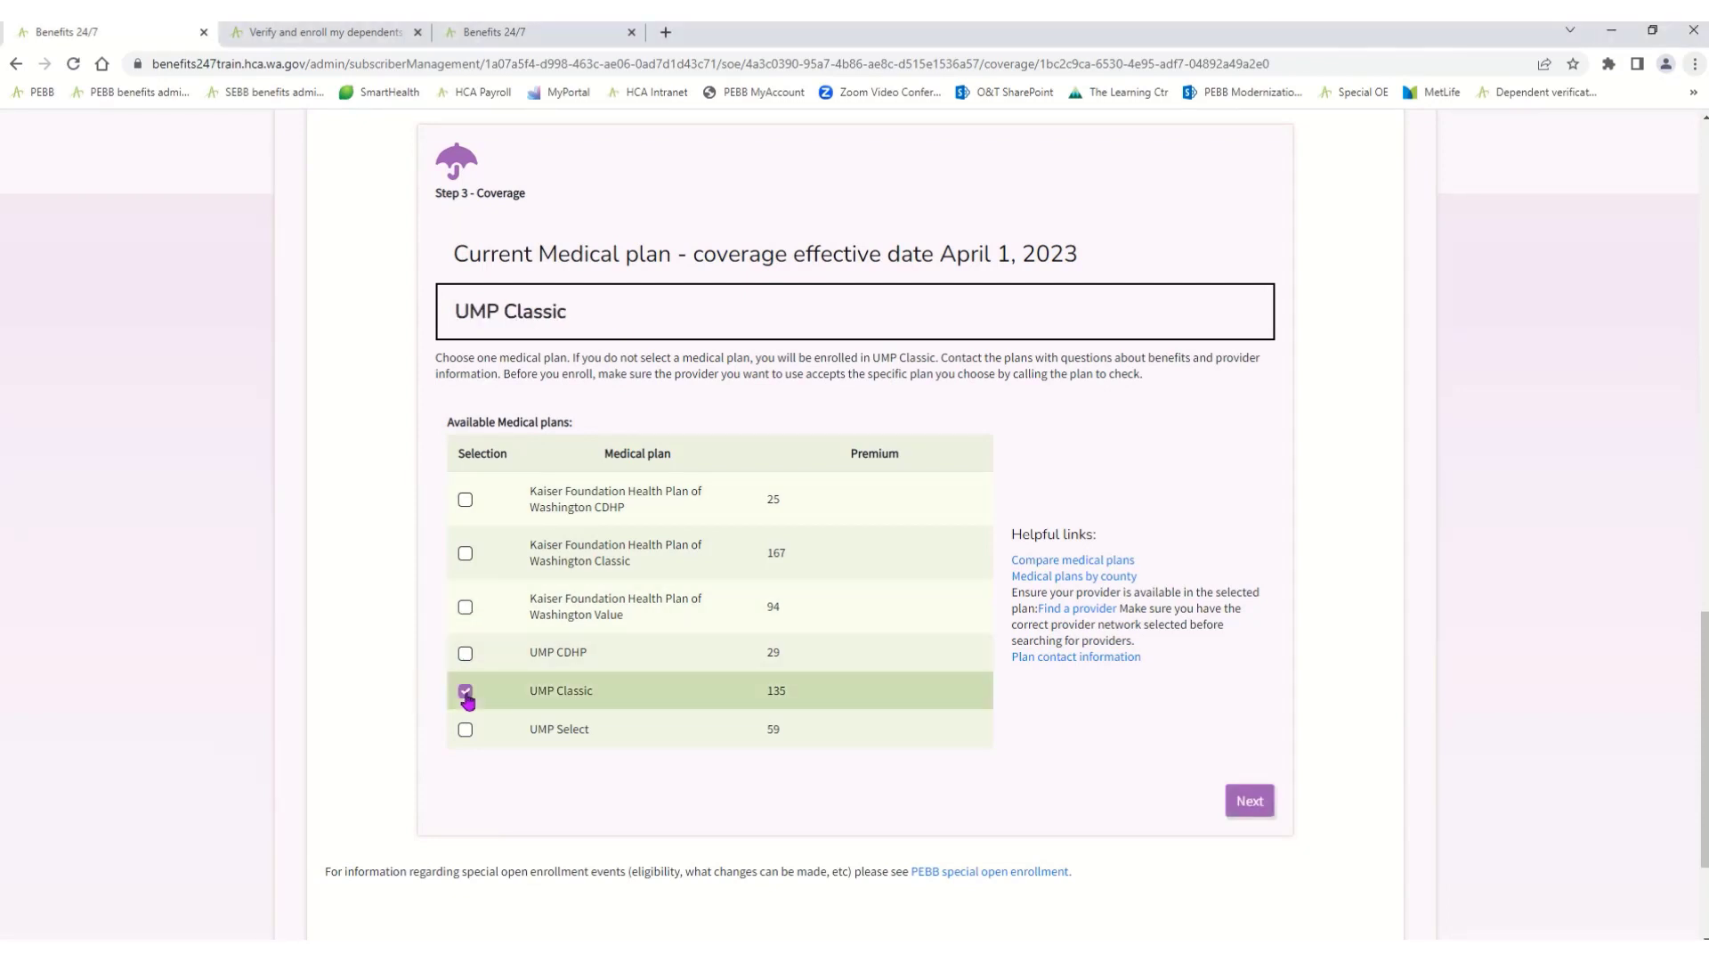
{"action": "left_click", "coordinate": [1249, 803]}
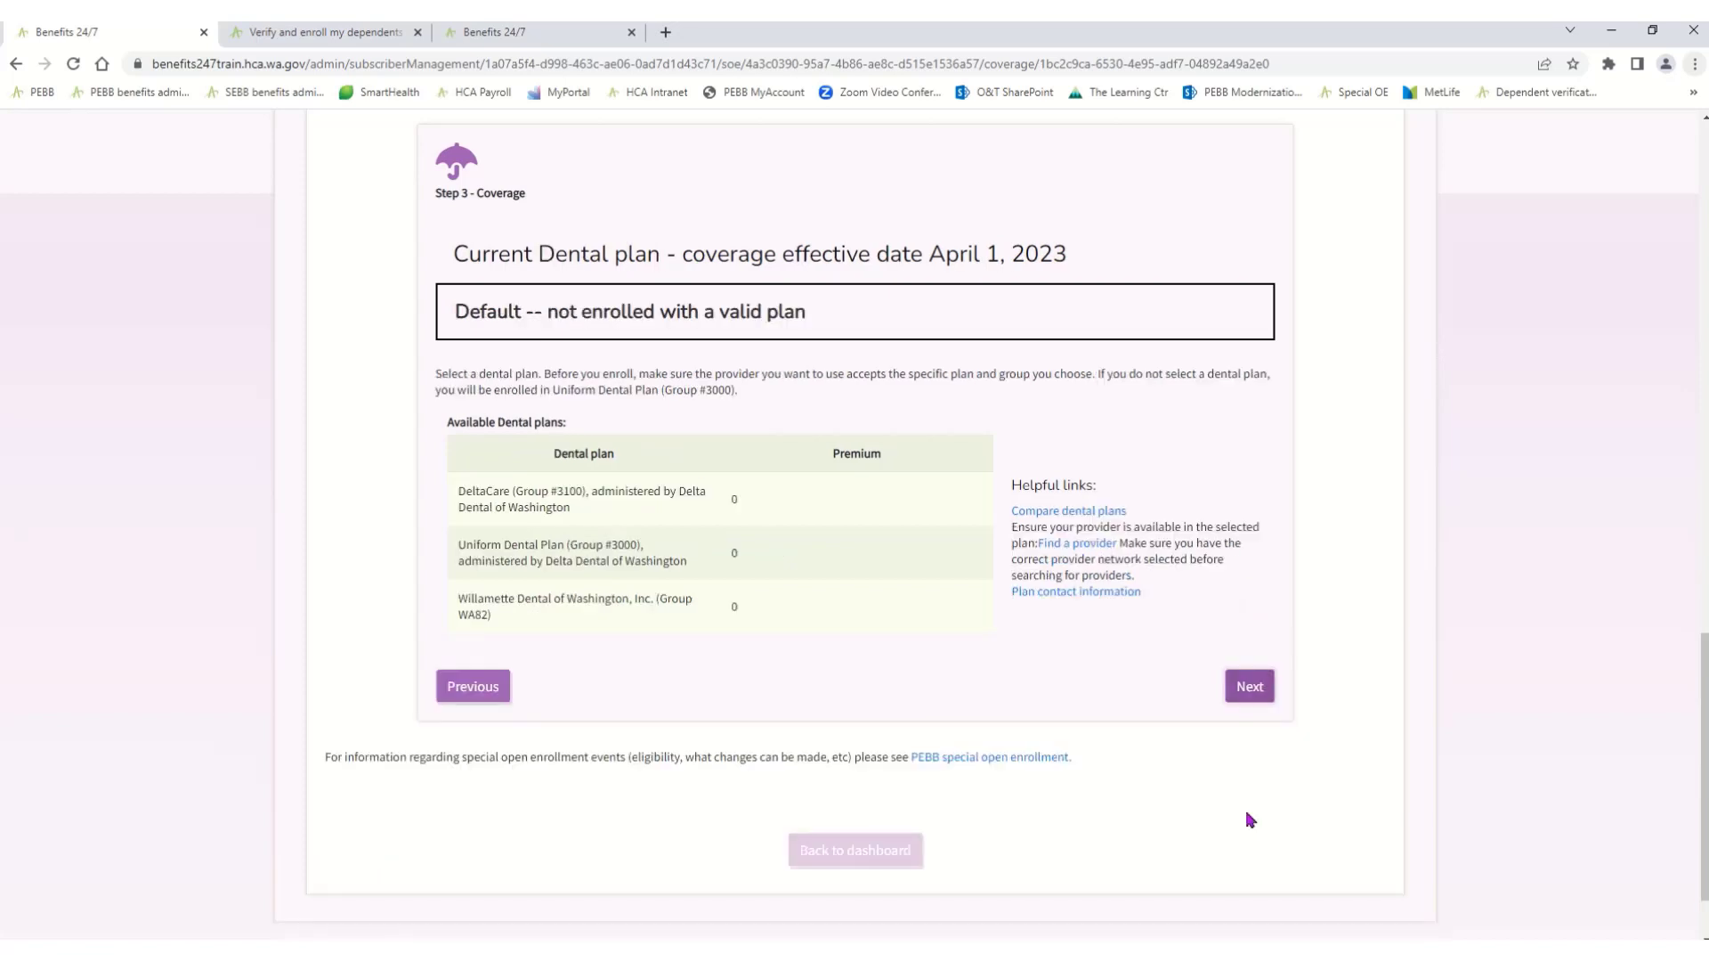
- Continue past the dental plans without a change and confirm the coverage selections
{"action": "scroll", "coordinate": [1403, 586], "scroll_direction": "down", "scroll_amount": 1}
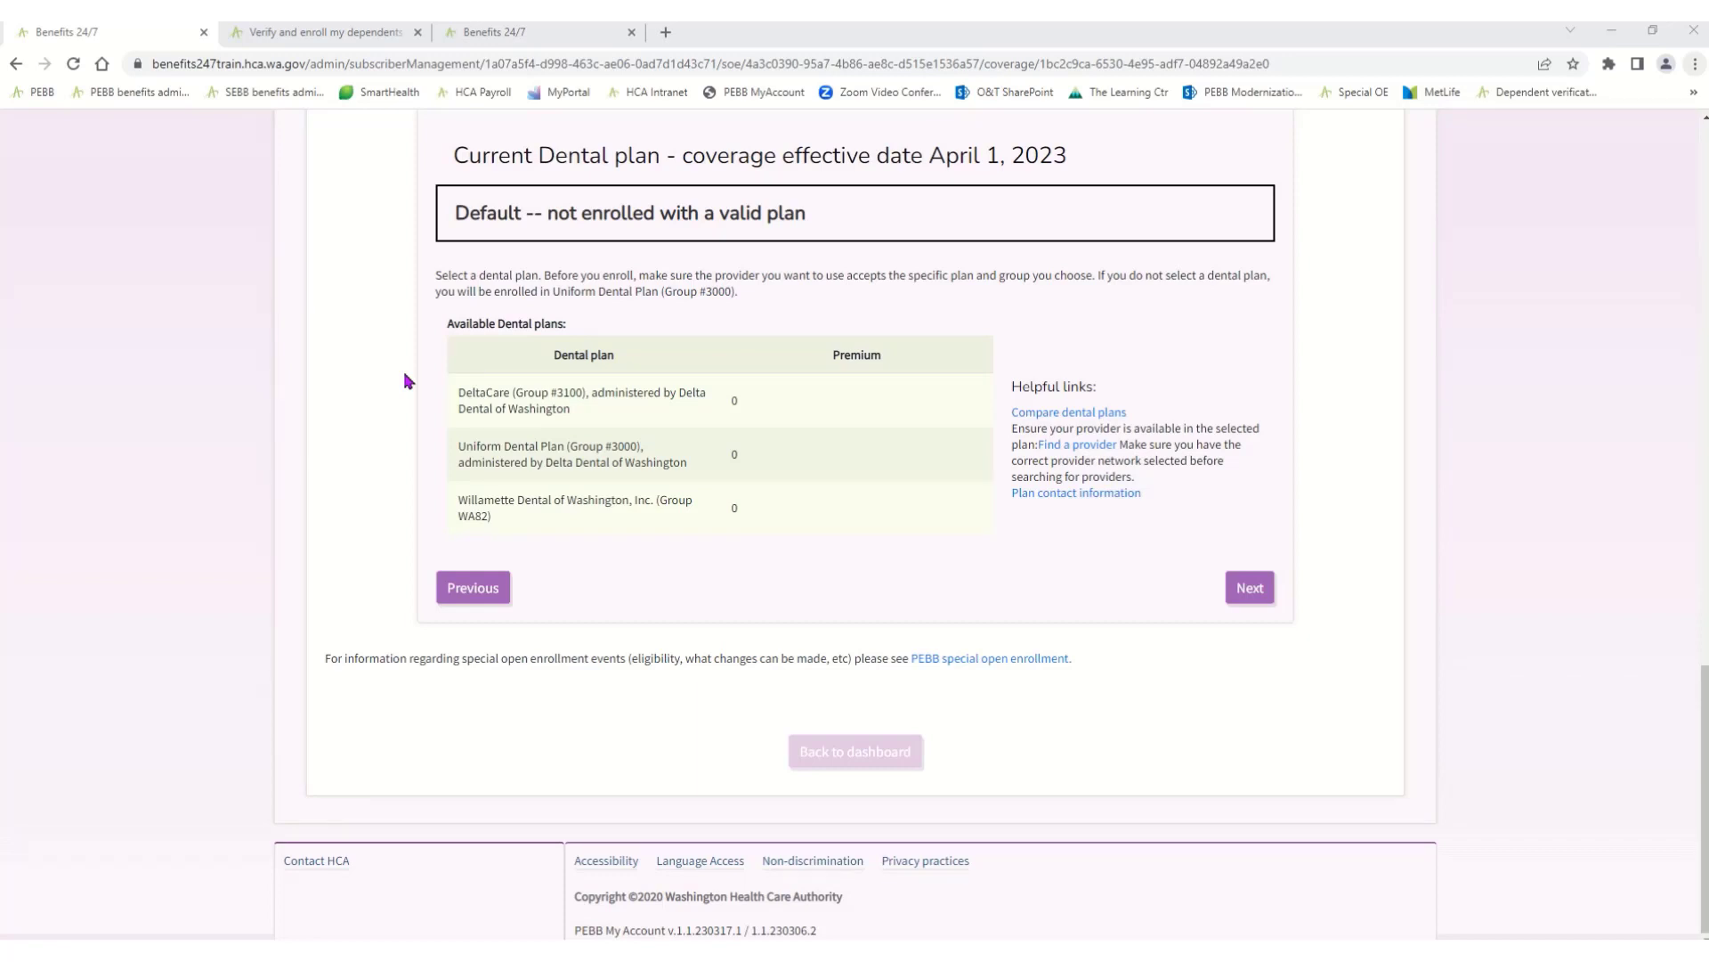
{"action": "left_click", "coordinate": [1242, 589]}
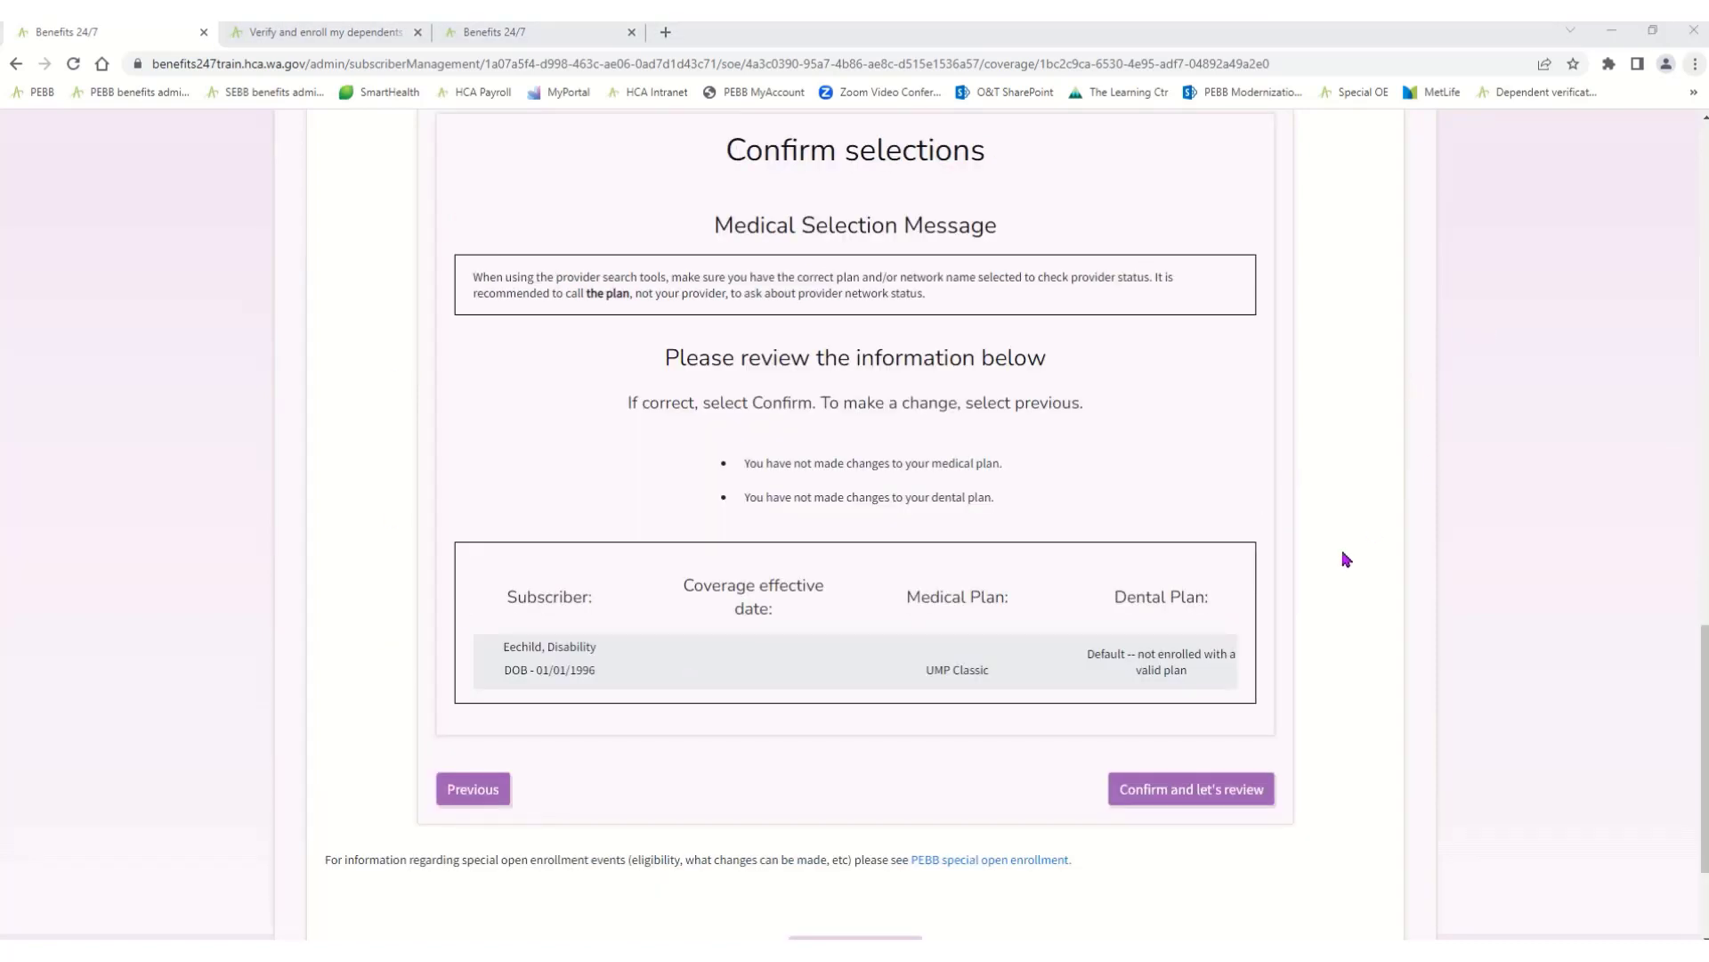
{"action": "left_click", "coordinate": [1211, 792]}
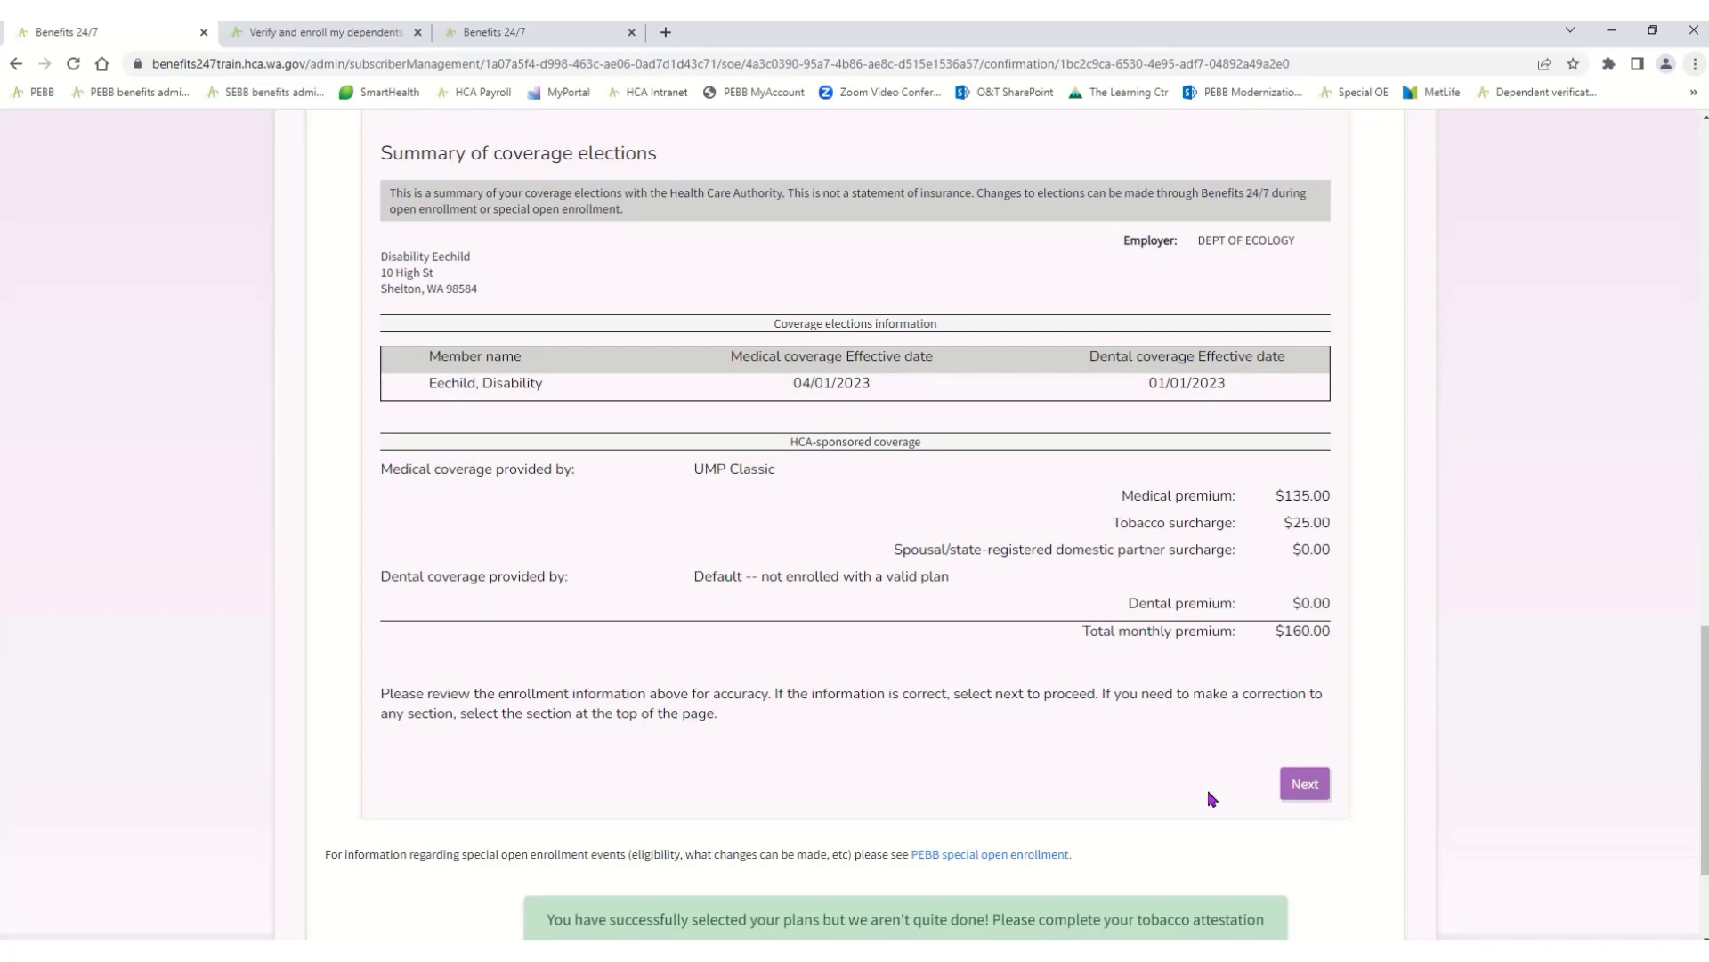
- Go through the coverage election summaries, confirm the legal notice, and submit the special open enrollment request for verification
{"action": "left_click_drag", "start_coordinate": [1210, 796], "coordinate": [1288, 699]}
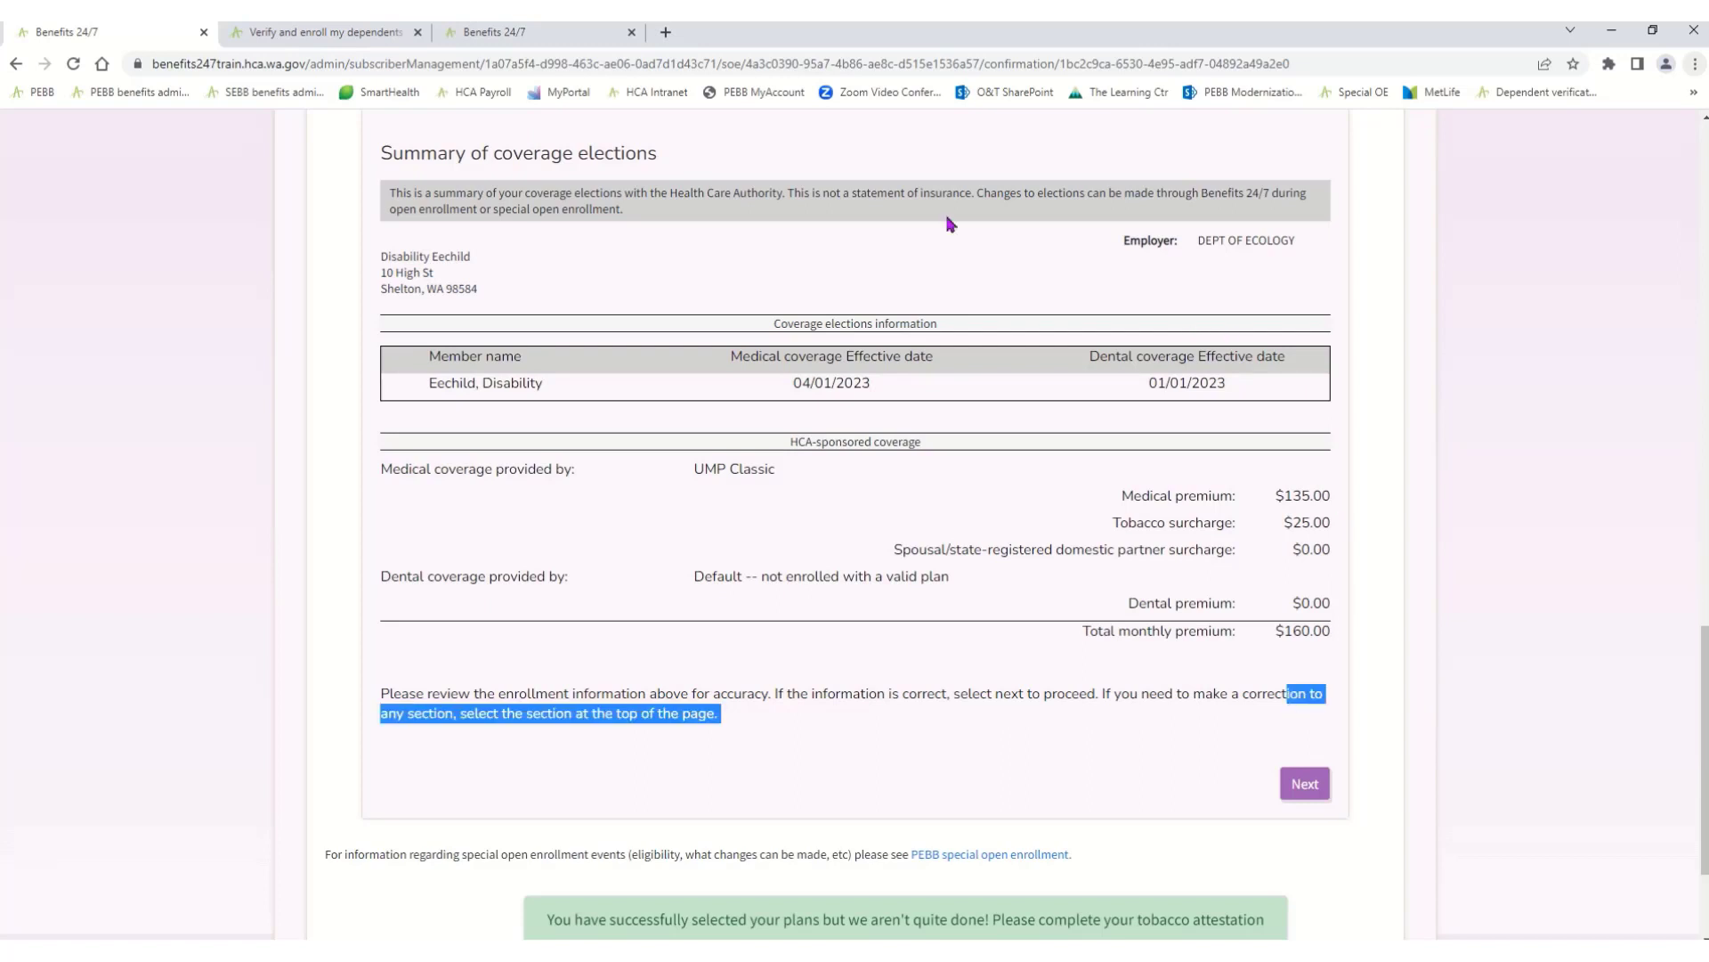
{"action": "left_click", "coordinate": [1312, 789]}
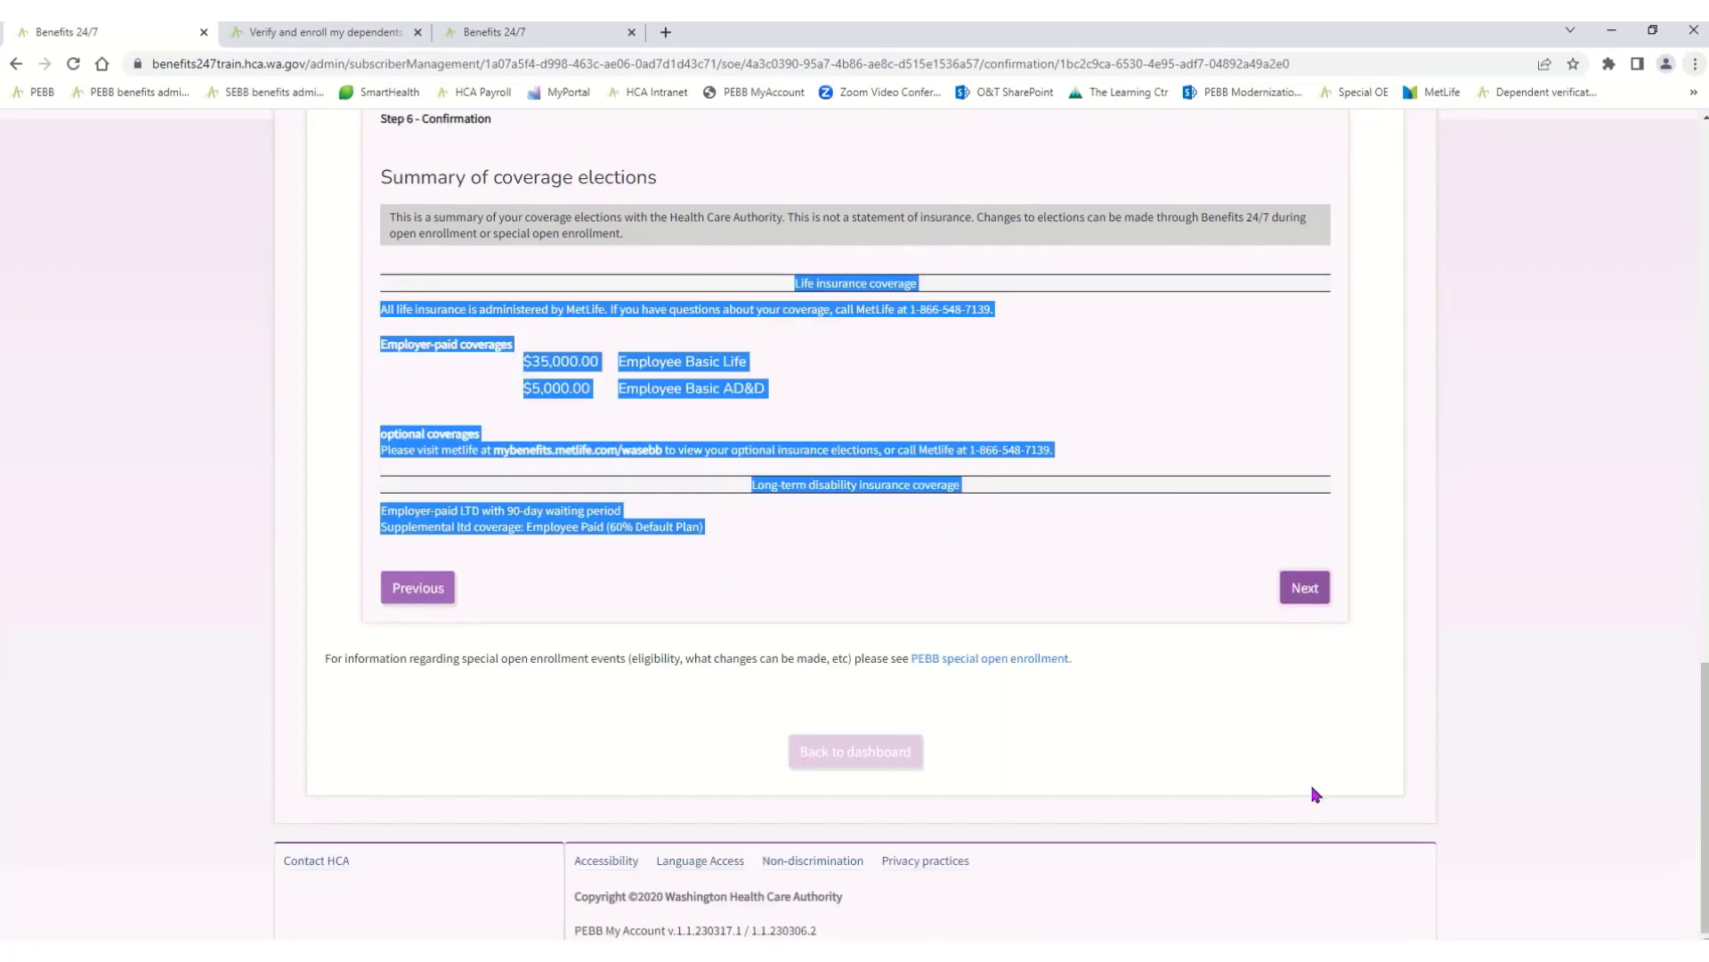
{"action": "left_click", "coordinate": [1136, 645]}
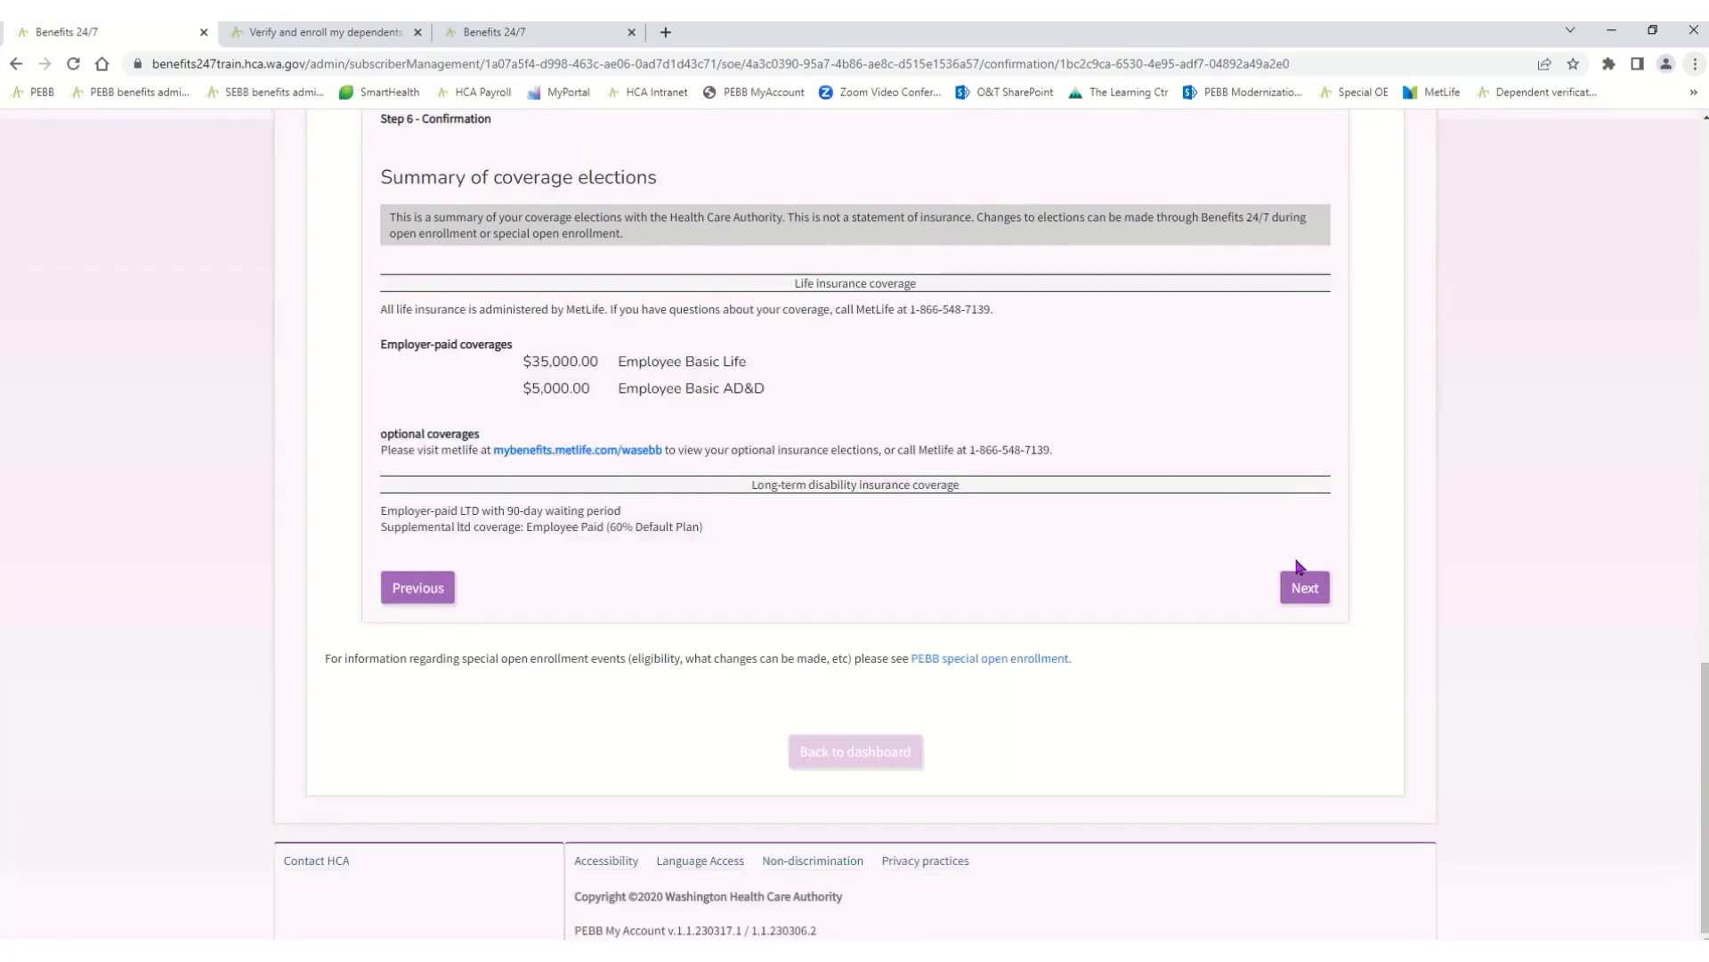
{"action": "left_click", "coordinate": [1307, 588]}
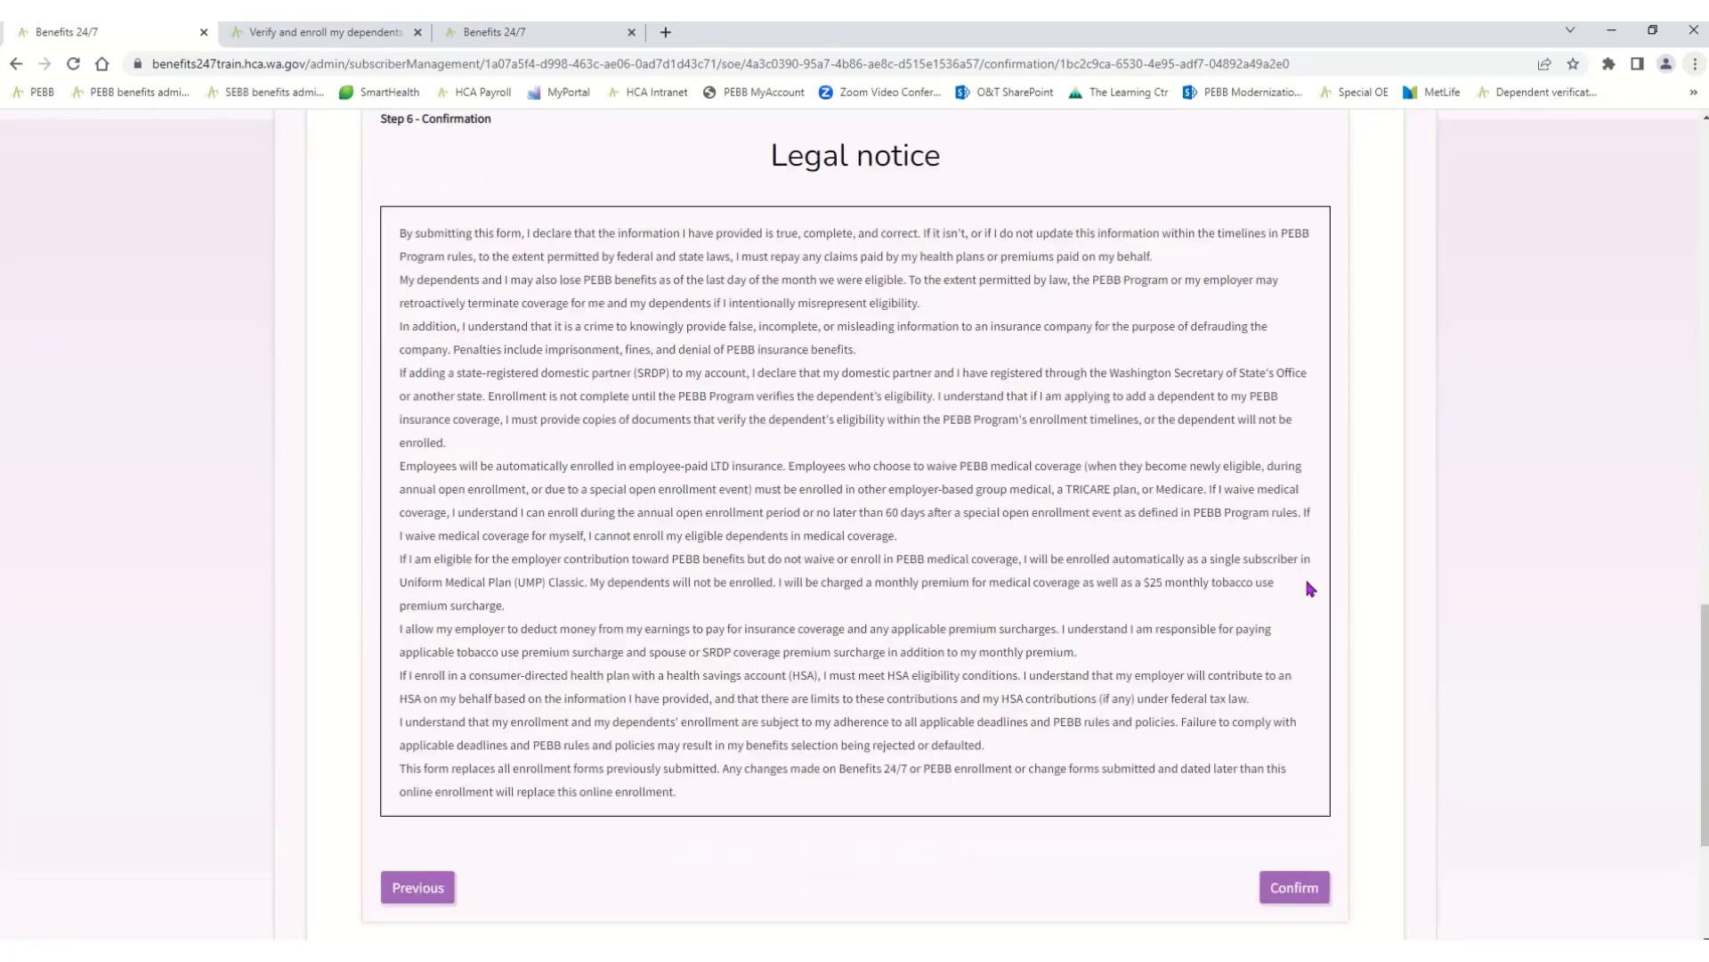
{"action": "left_click", "coordinate": [1294, 887]}
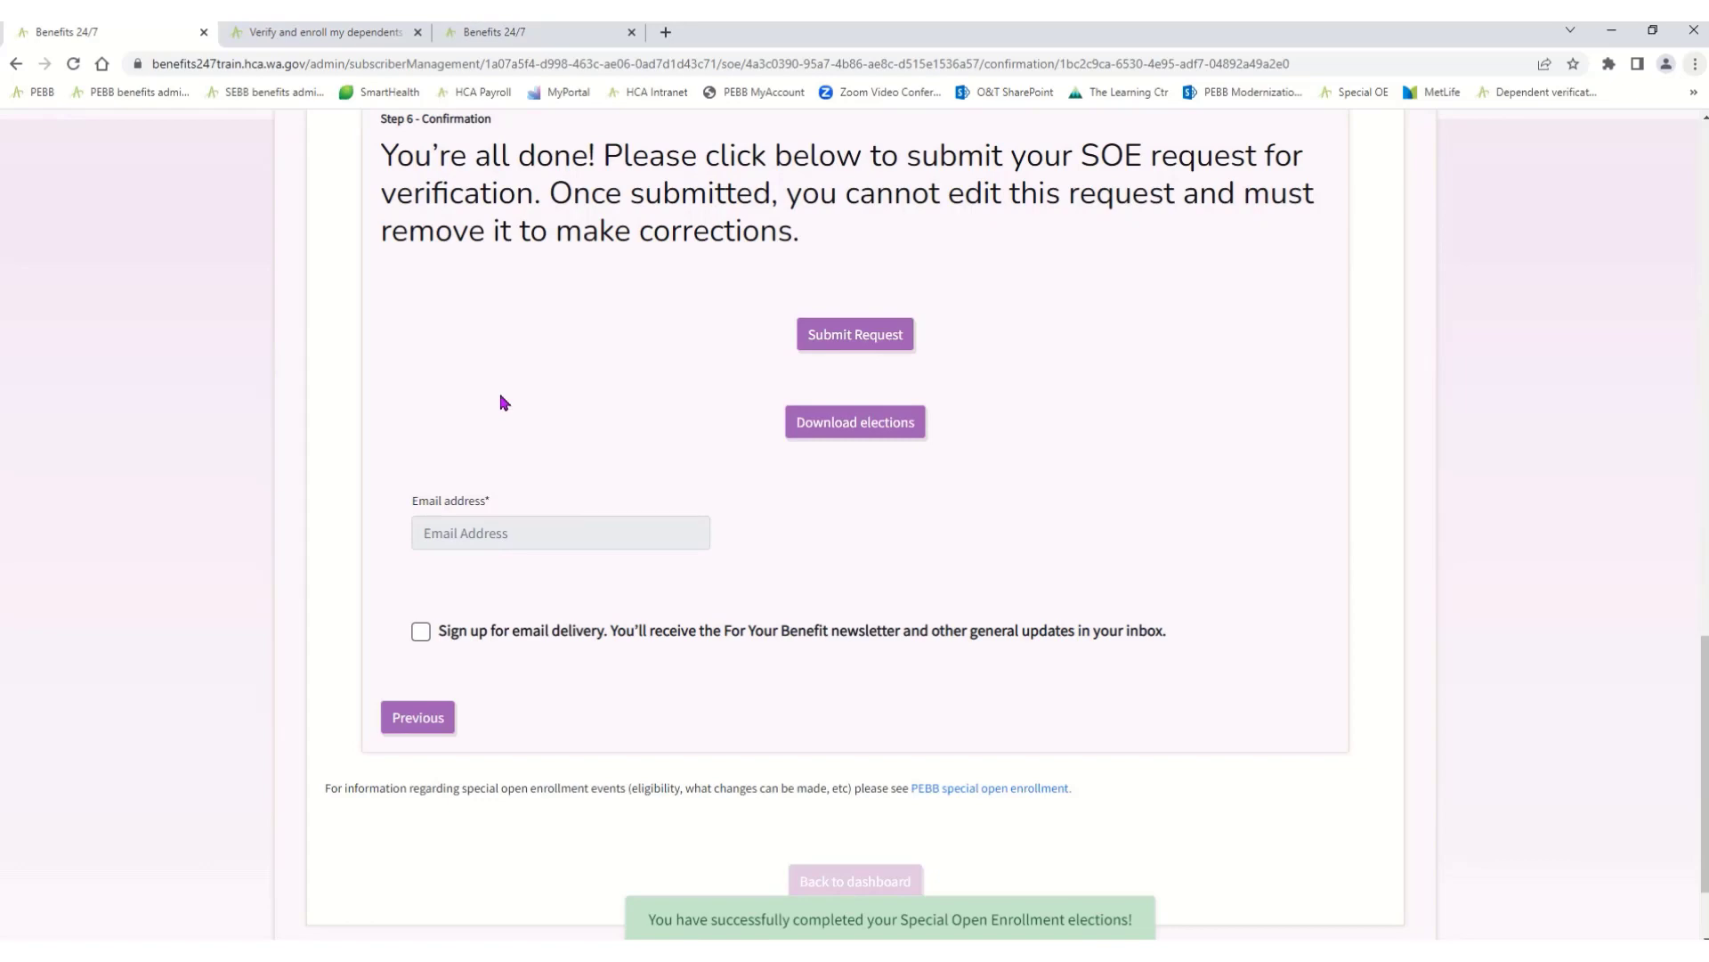
{"action": "left_click", "coordinate": [858, 336]}
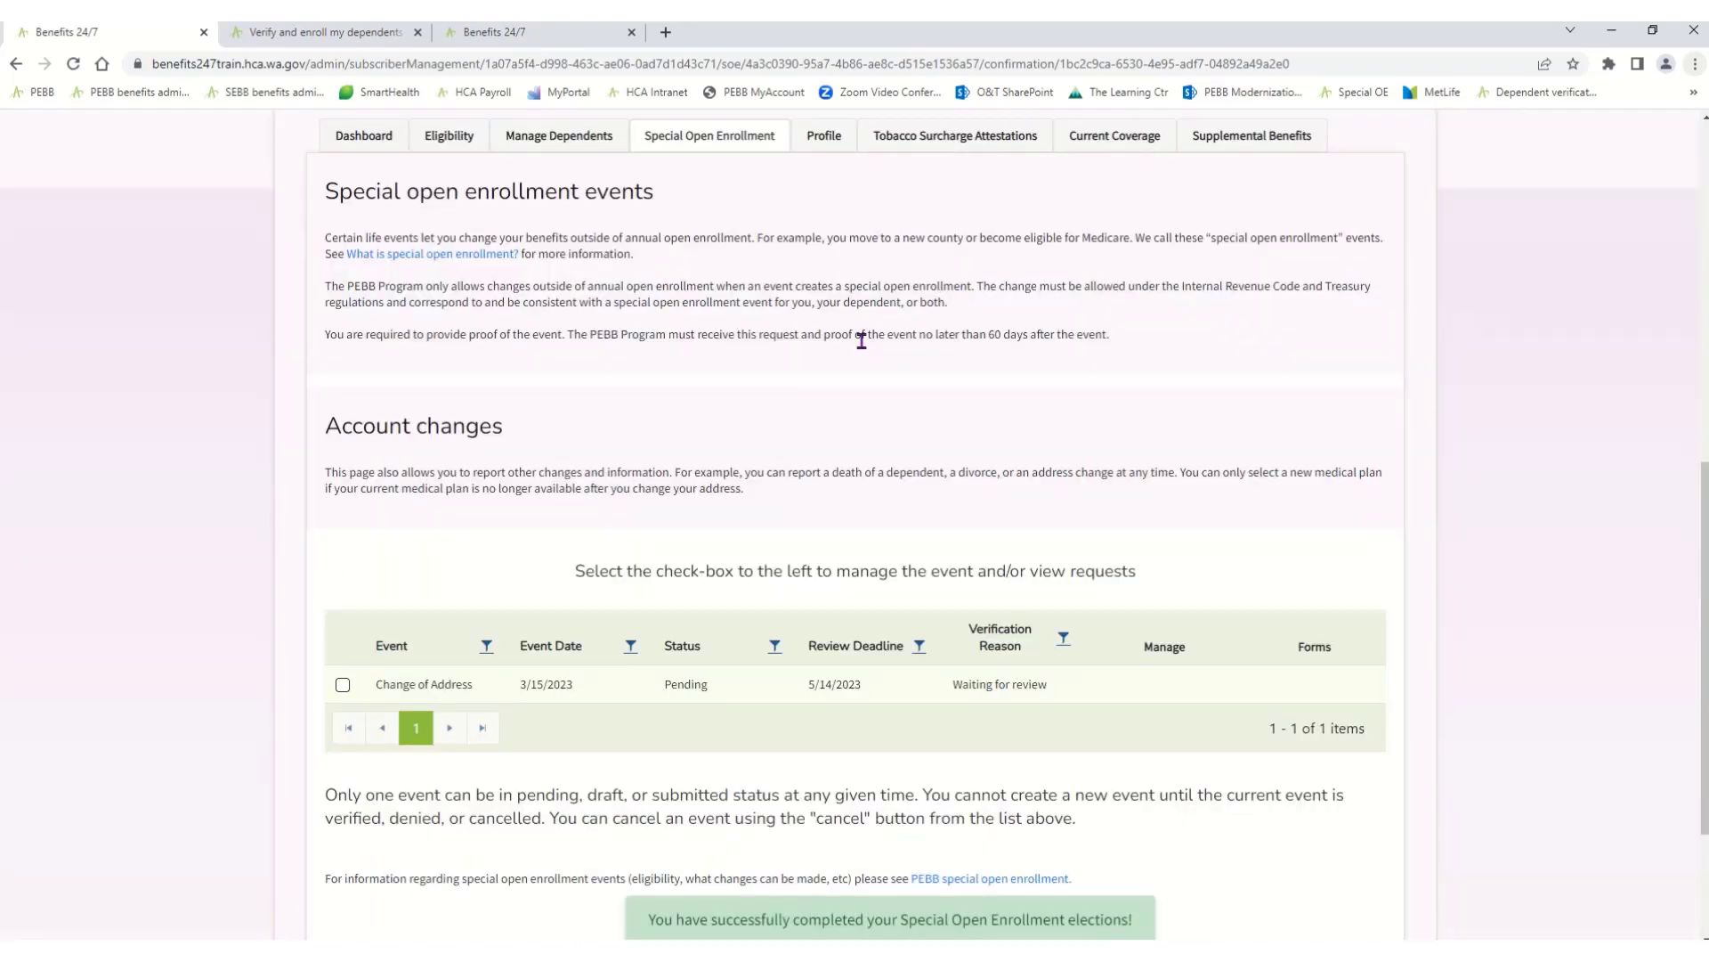
- Return to the admin dashboard, open Special Enrollment Event Verification, and select the pending Change of Address request
{"action": "left_click_drag", "start_coordinate": [1698, 485], "coordinate": [1696, 164]}
{"action": "left_click", "coordinate": [383, 256]}
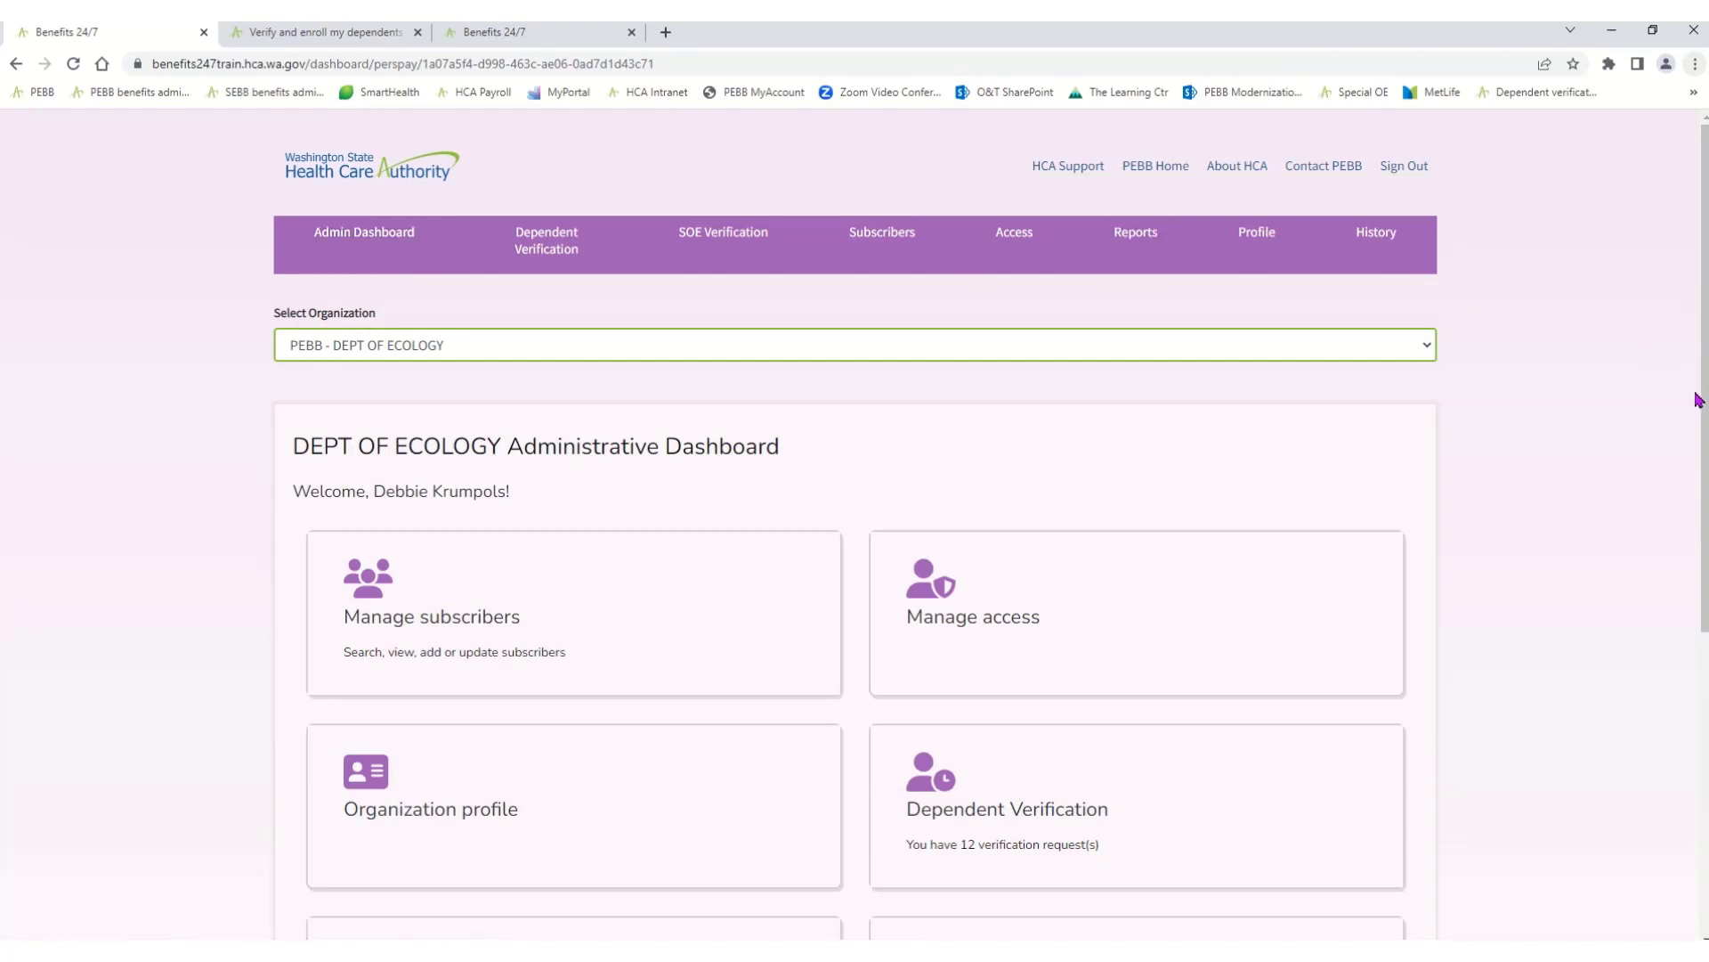
{"action": "left_click_drag", "start_coordinate": [1700, 401], "coordinate": [1694, 619]}
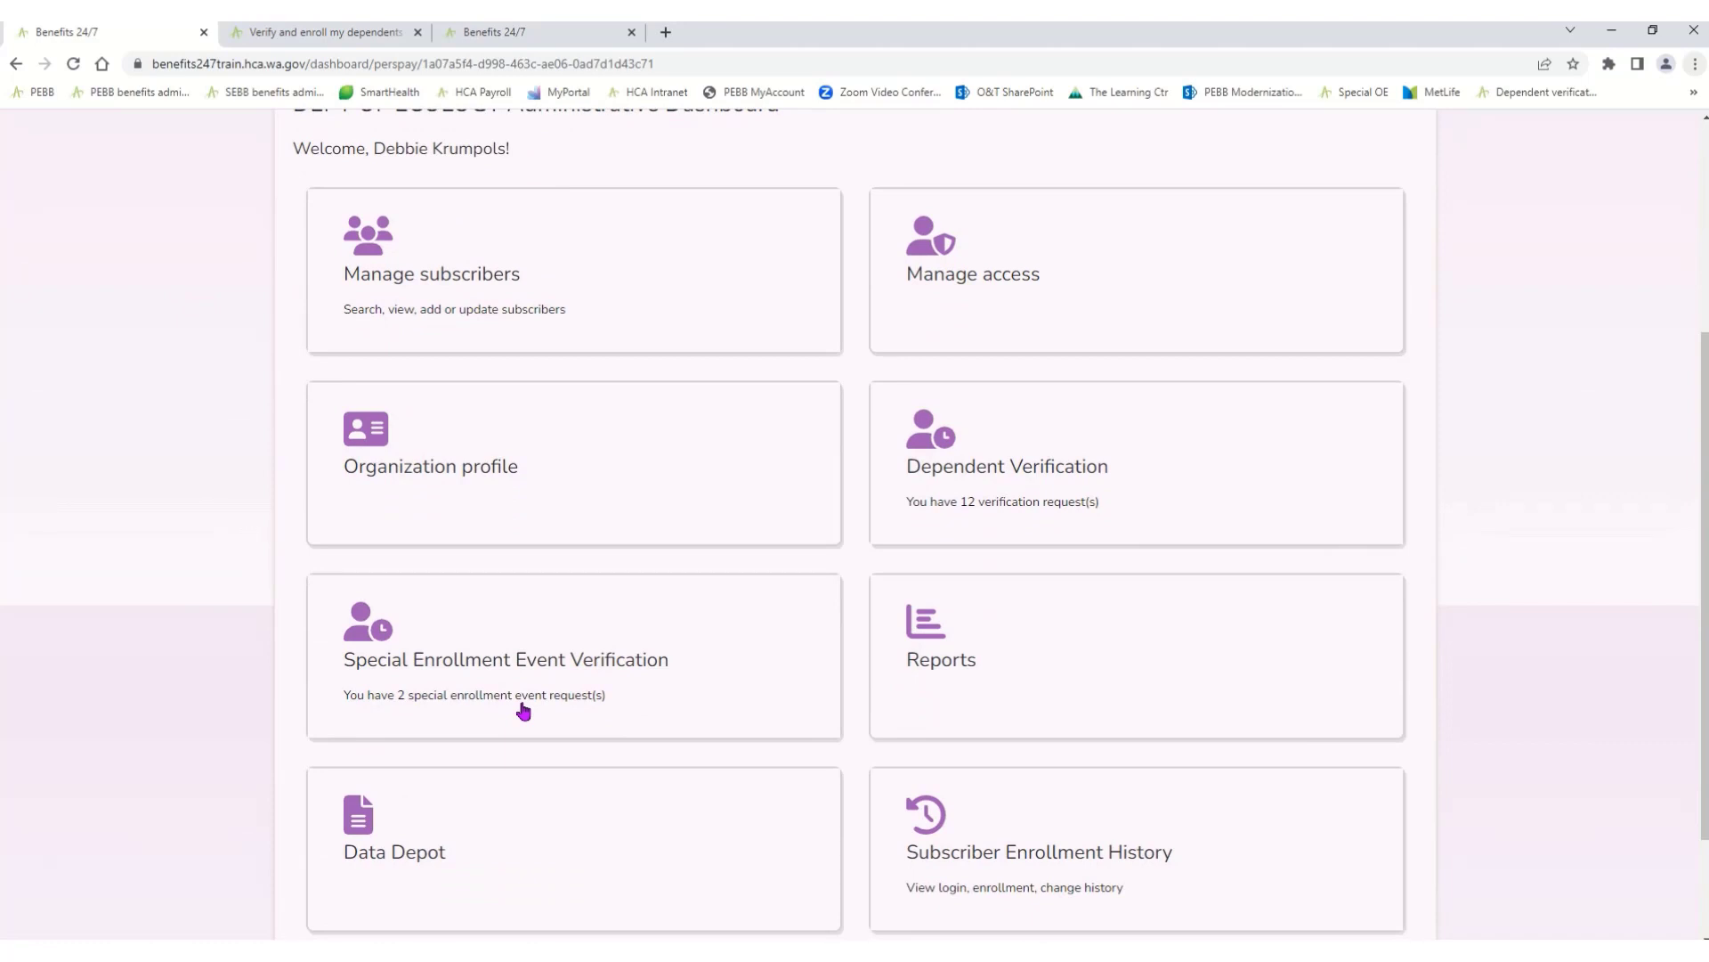
{"action": "left_click", "coordinate": [493, 671]}
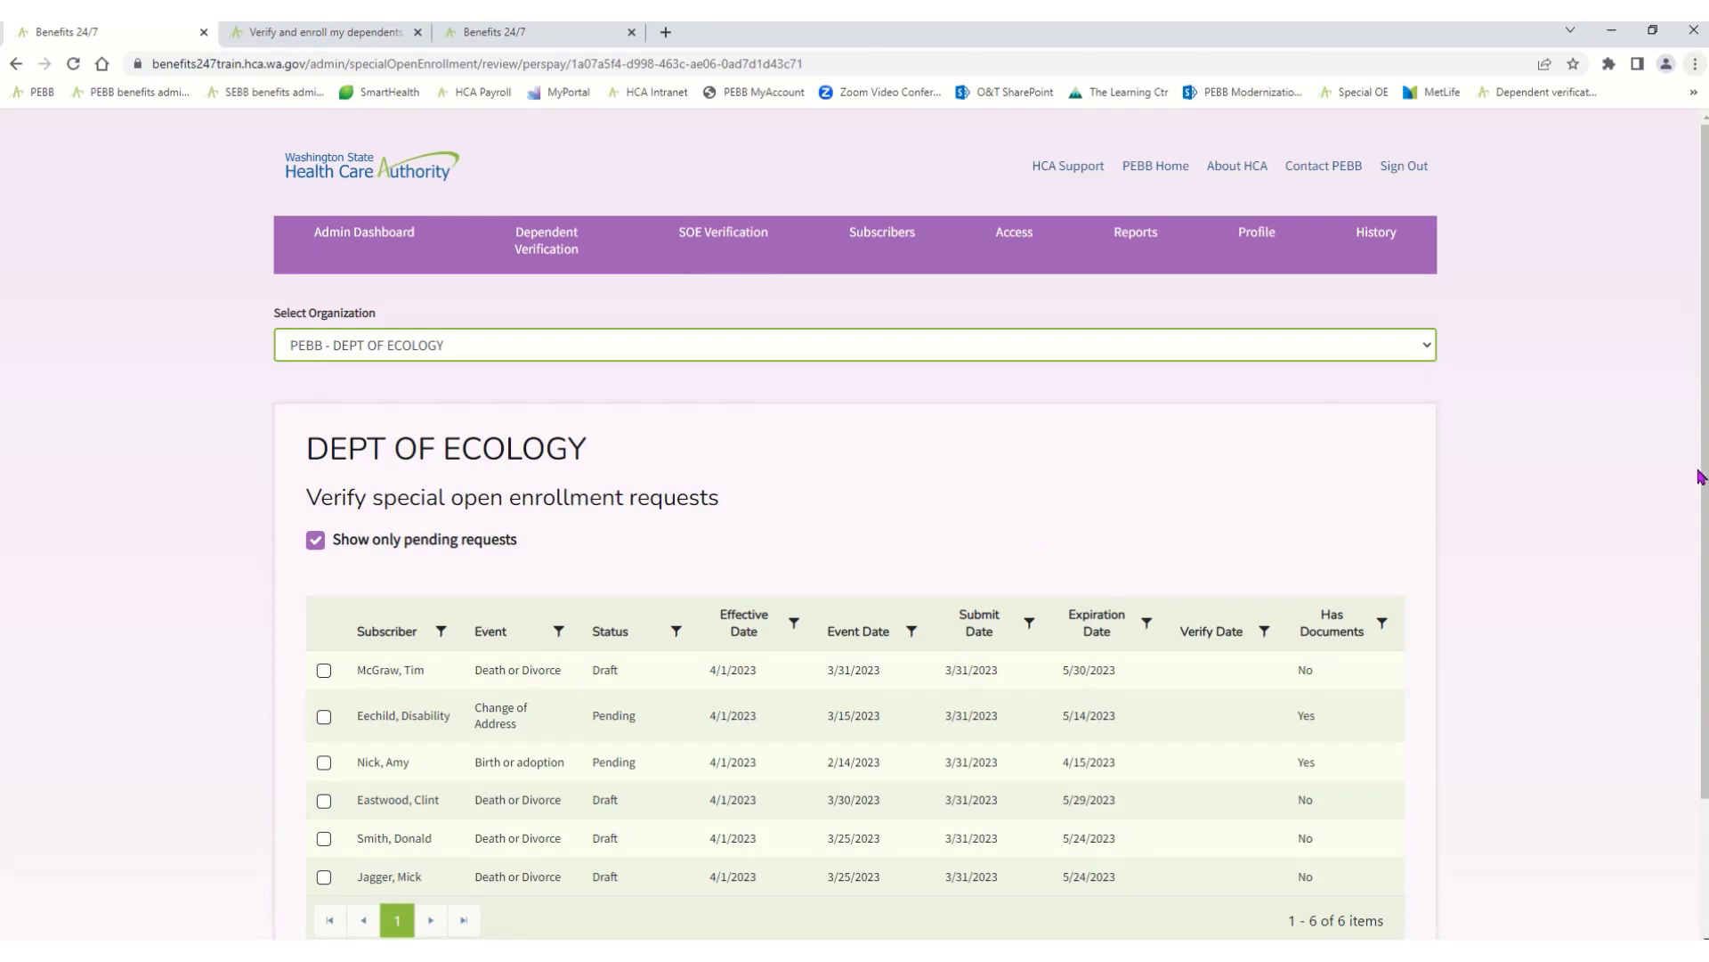
{"action": "left_click_drag", "start_coordinate": [1700, 476], "coordinate": [1687, 588]}
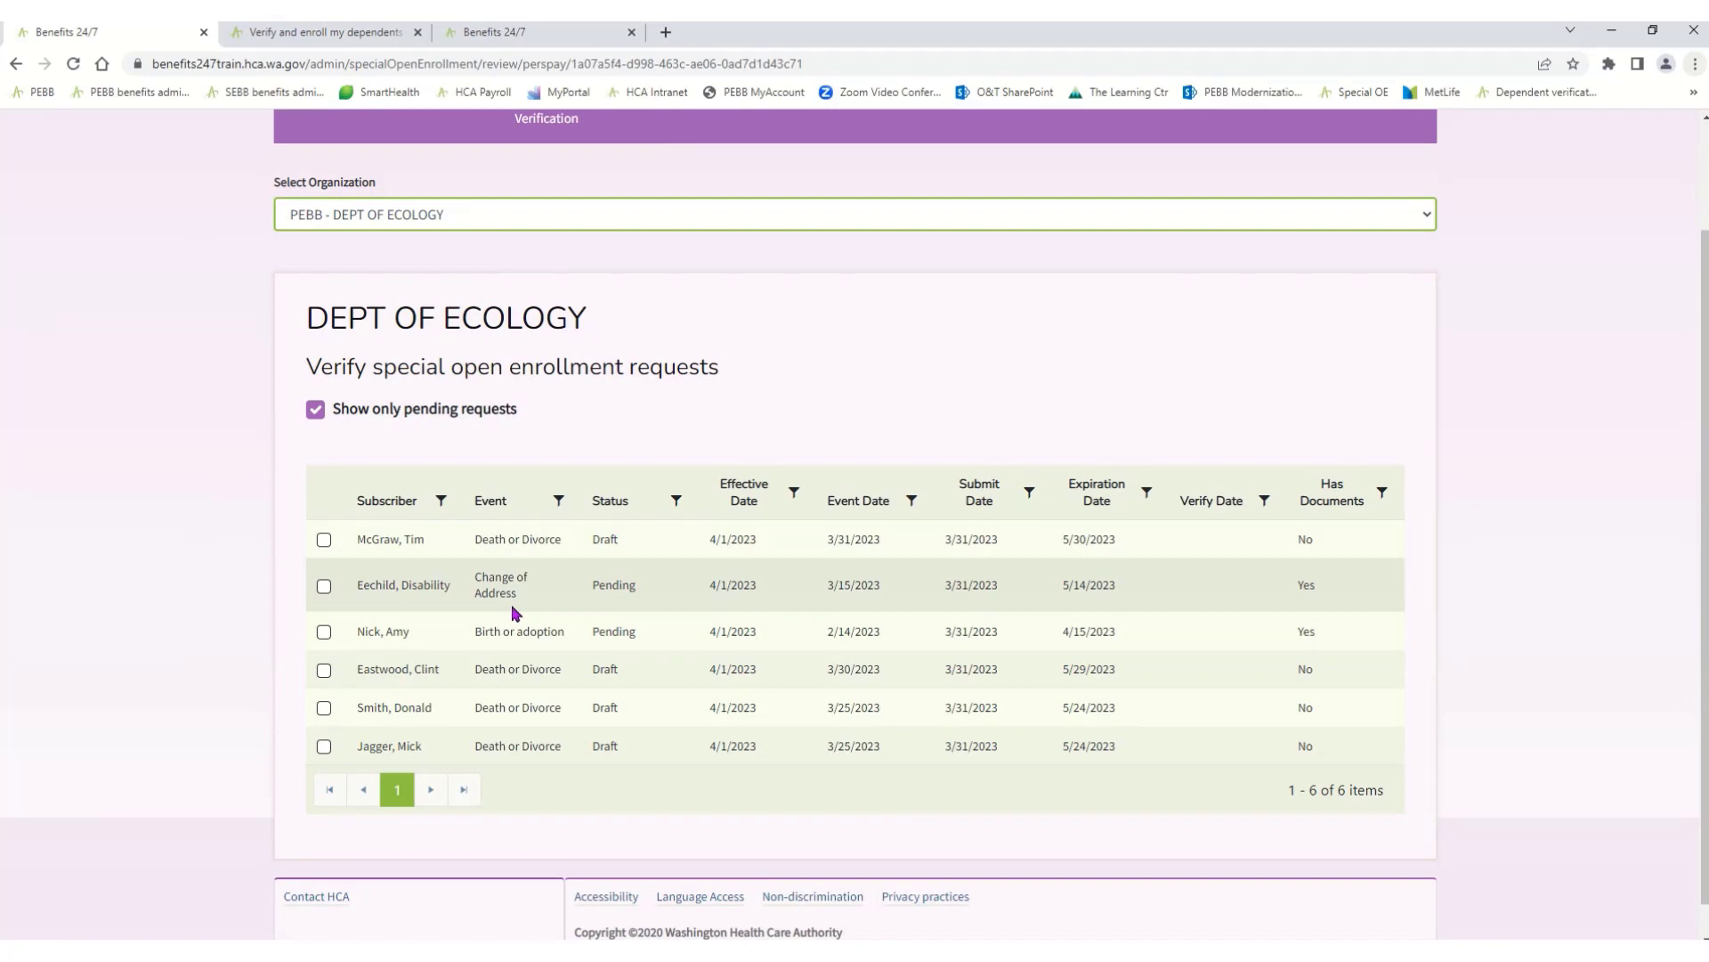
{"action": "left_click", "coordinate": [324, 587]}
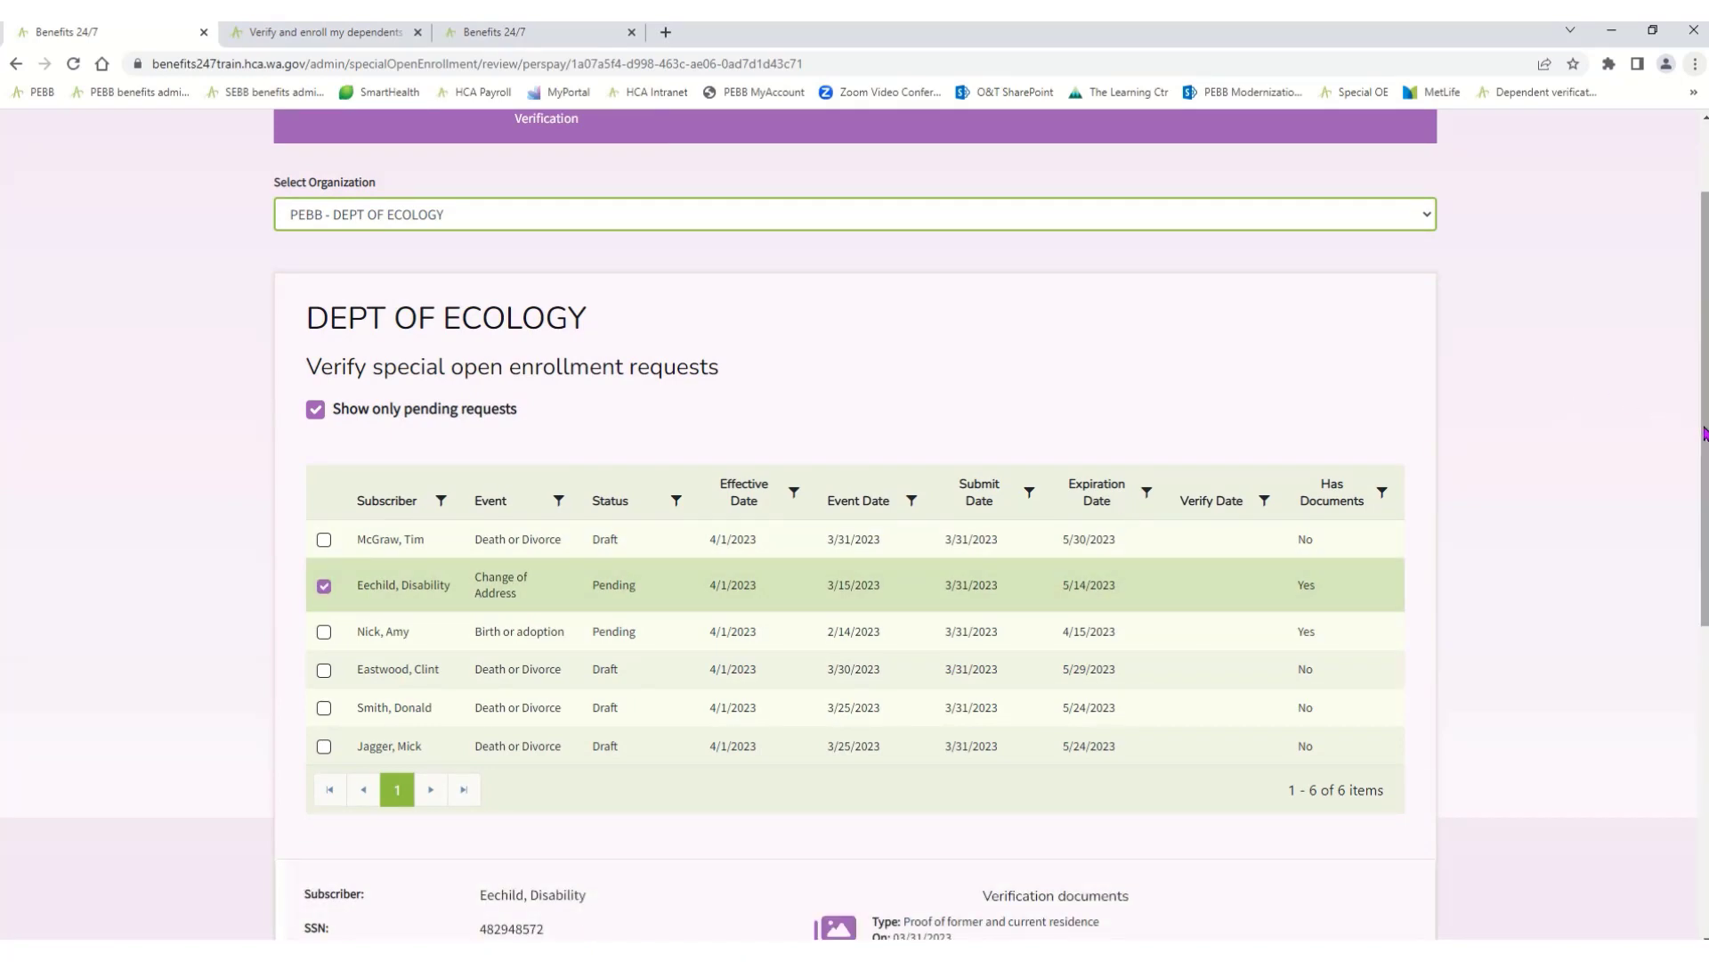
- Review the requested changes and view the attached proof of residence document, closing it when done
{"action": "left_click_drag", "start_coordinate": [1704, 433], "coordinate": [1704, 671]}
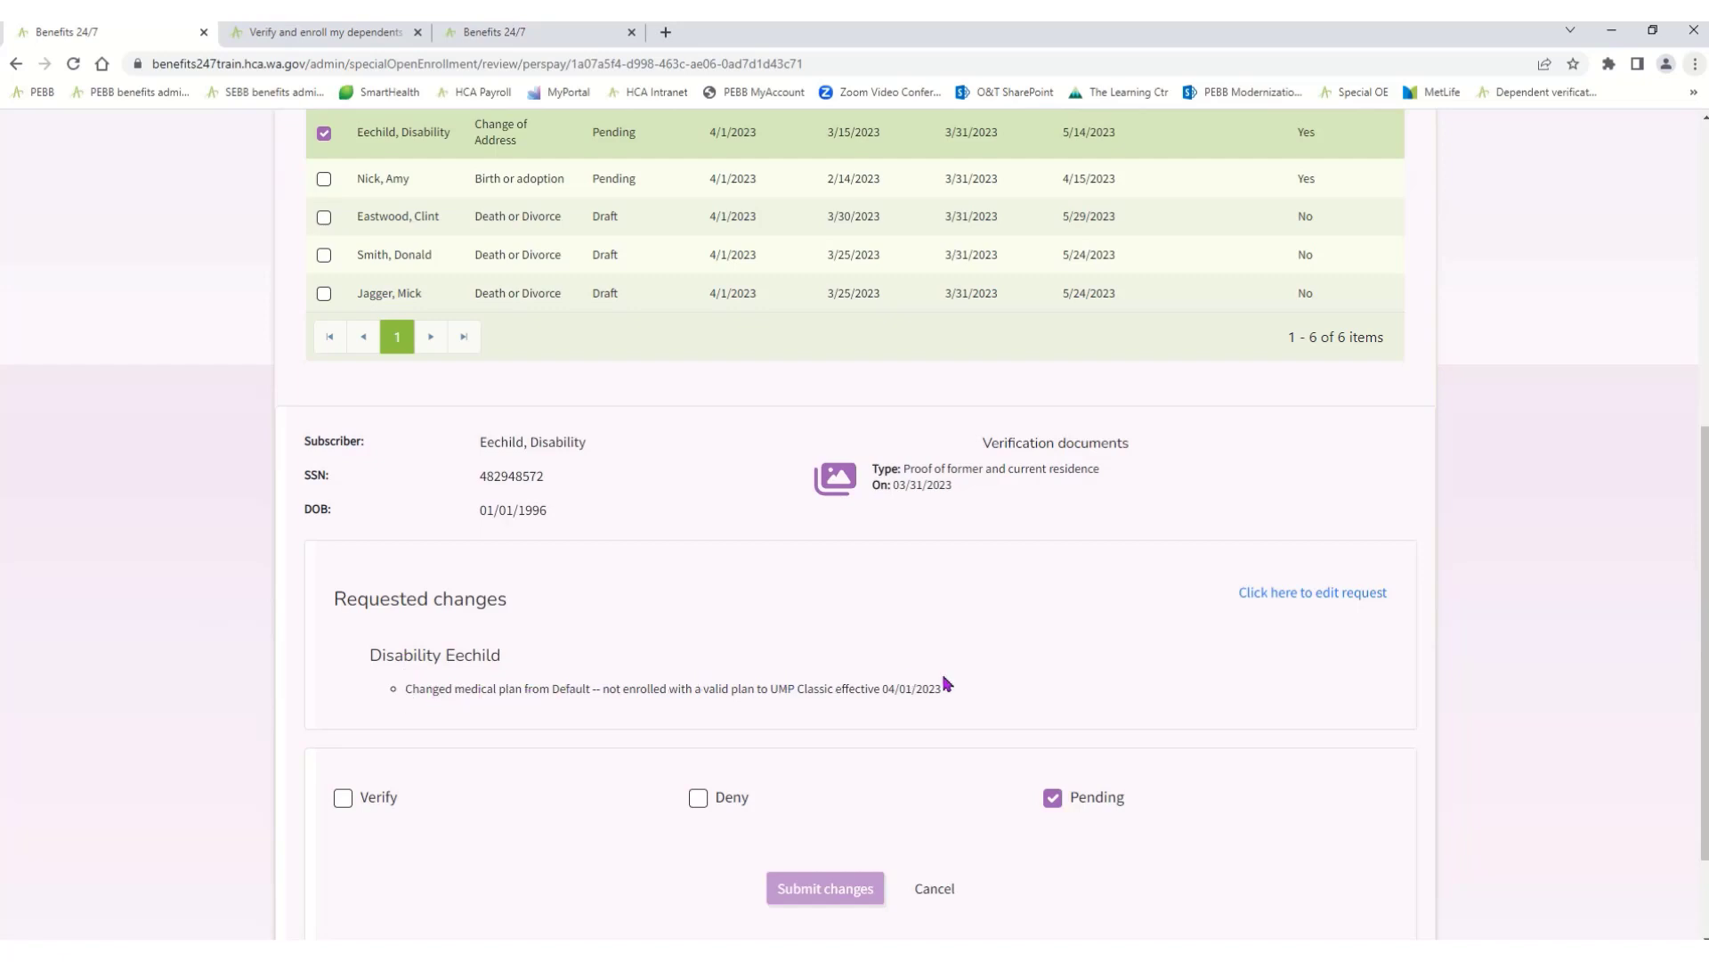
{"action": "left_click", "coordinate": [843, 491]}
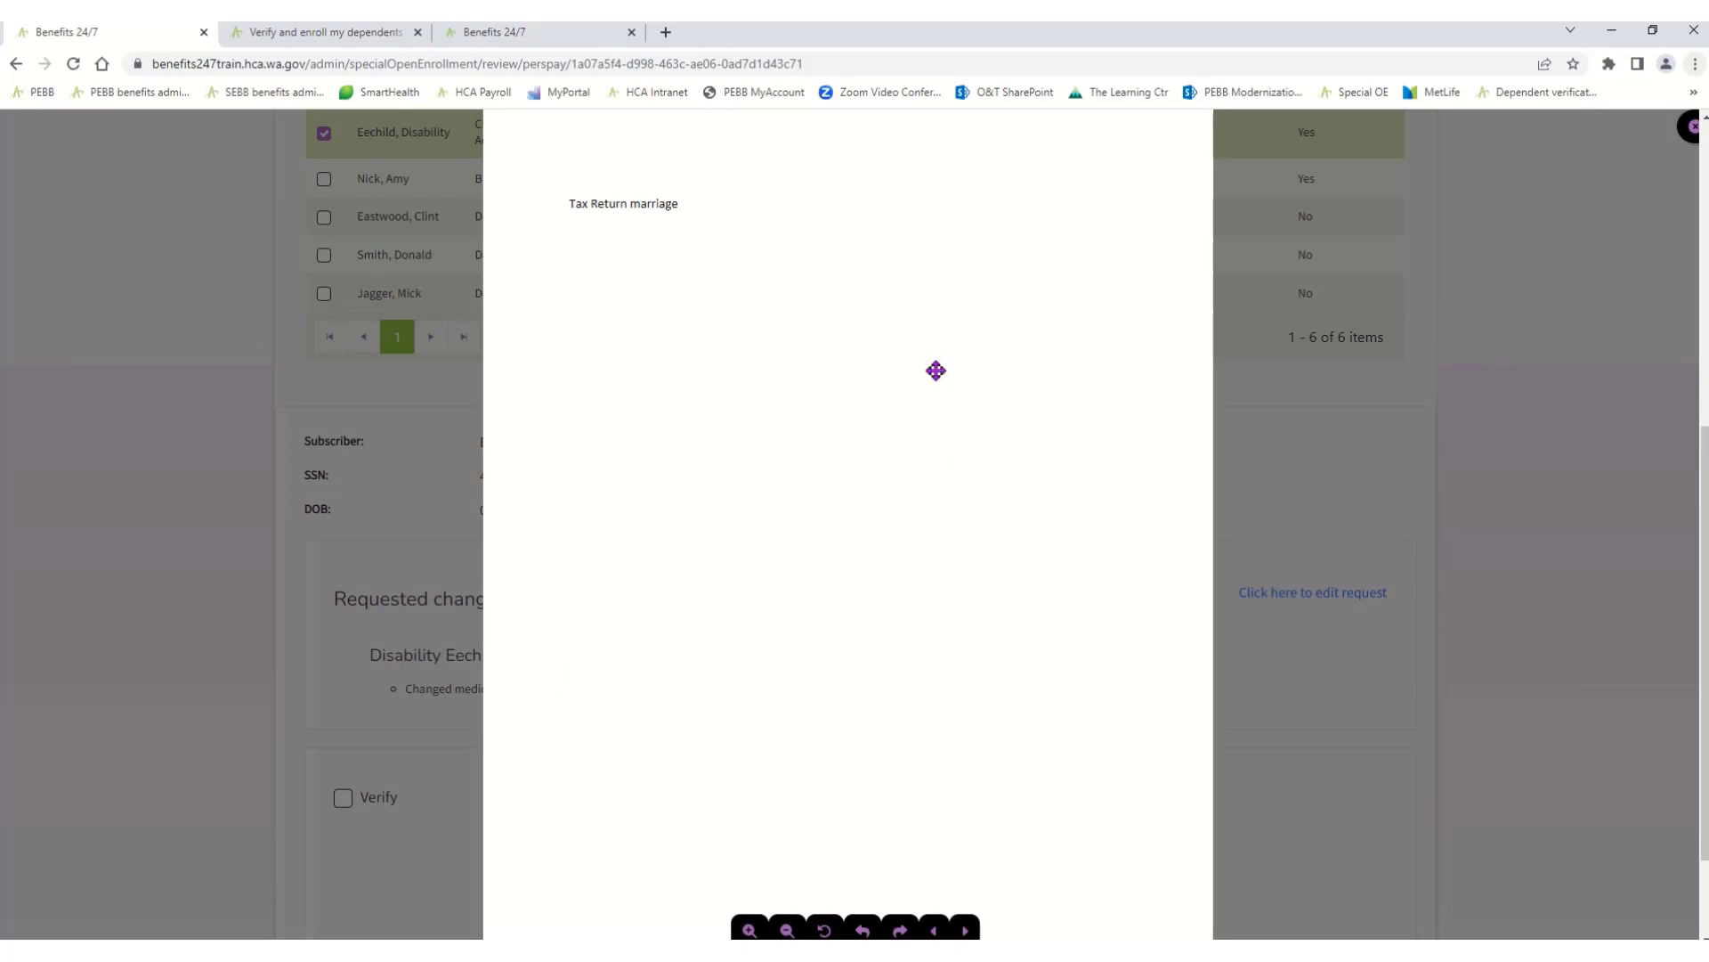
{"action": "left_click", "coordinate": [1689, 127]}
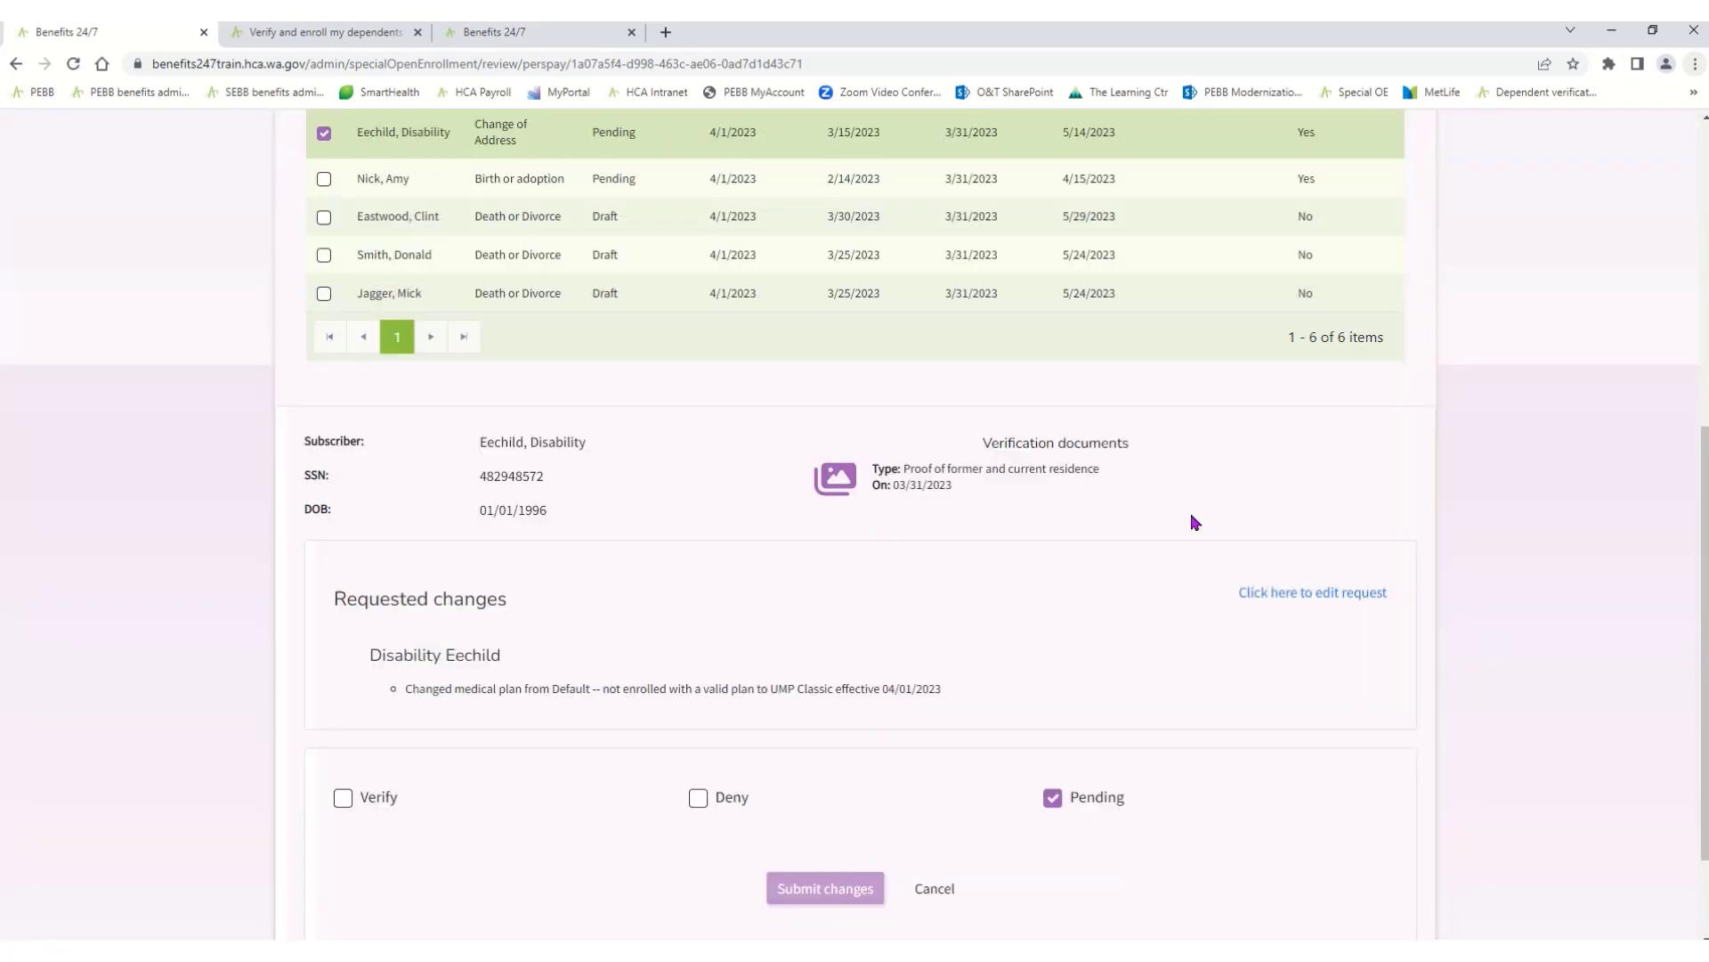
- Mark the Change of Address request as Verify, with verification status Verified and document type Proof of former and current residence
{"action": "left_click", "coordinate": [344, 799]}
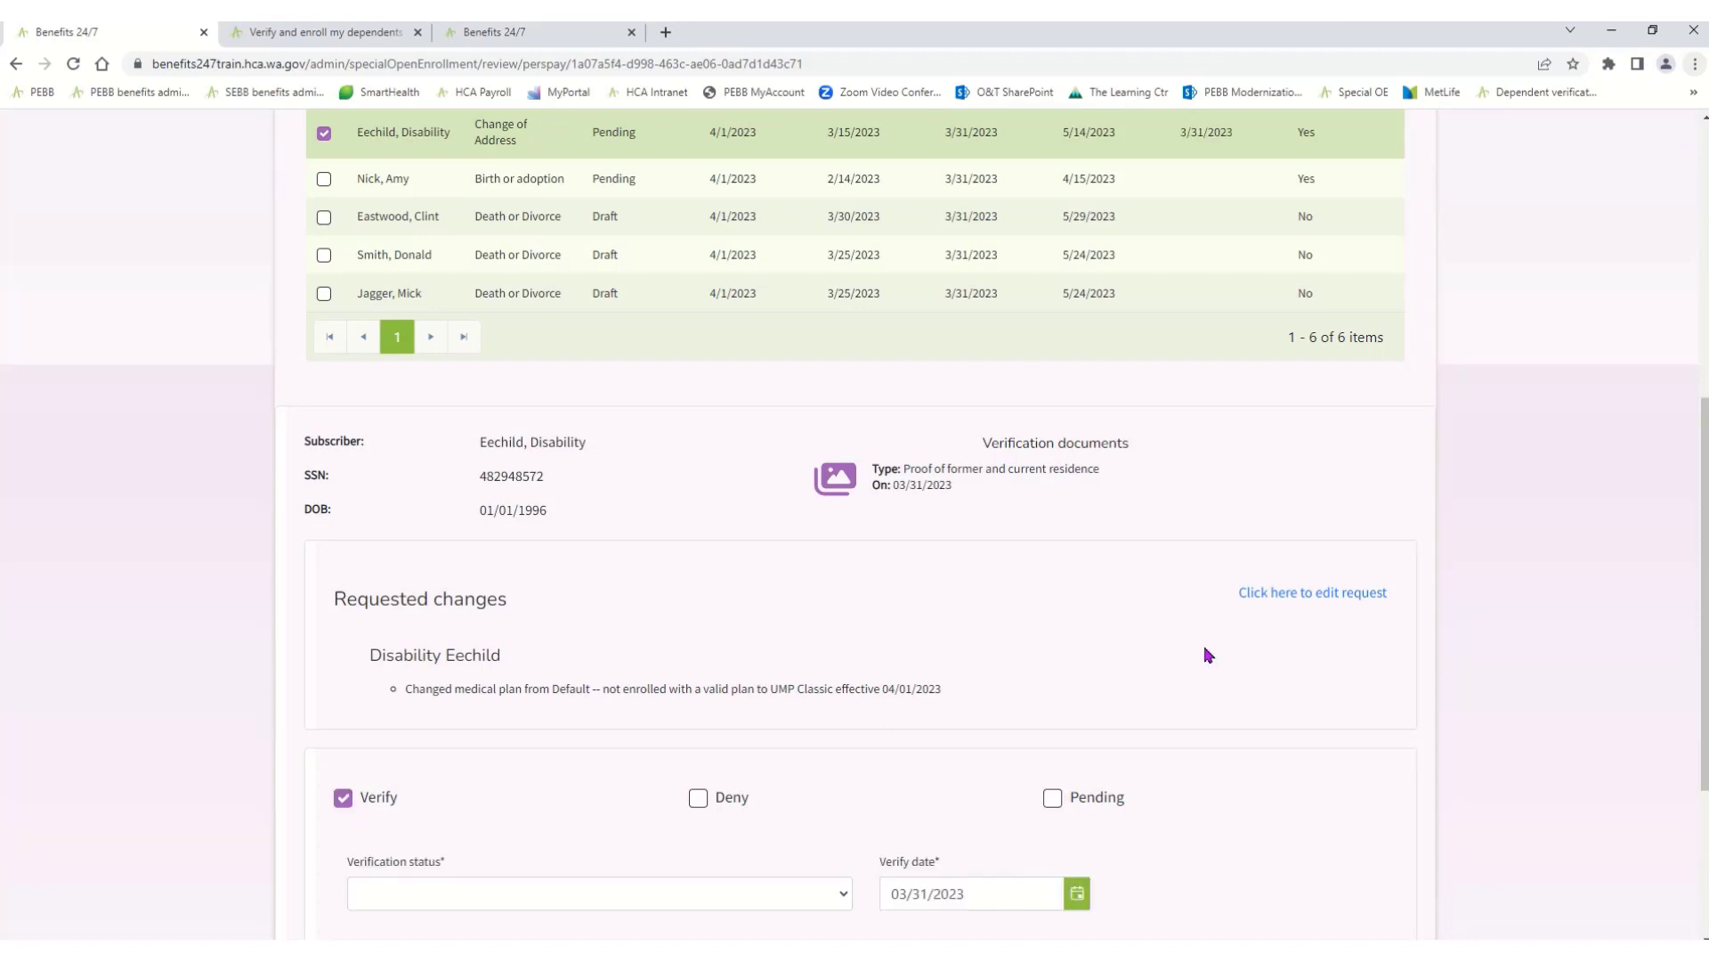
{"action": "scroll", "coordinate": [1701, 522], "scroll_direction": "down", "scroll_amount": 2}
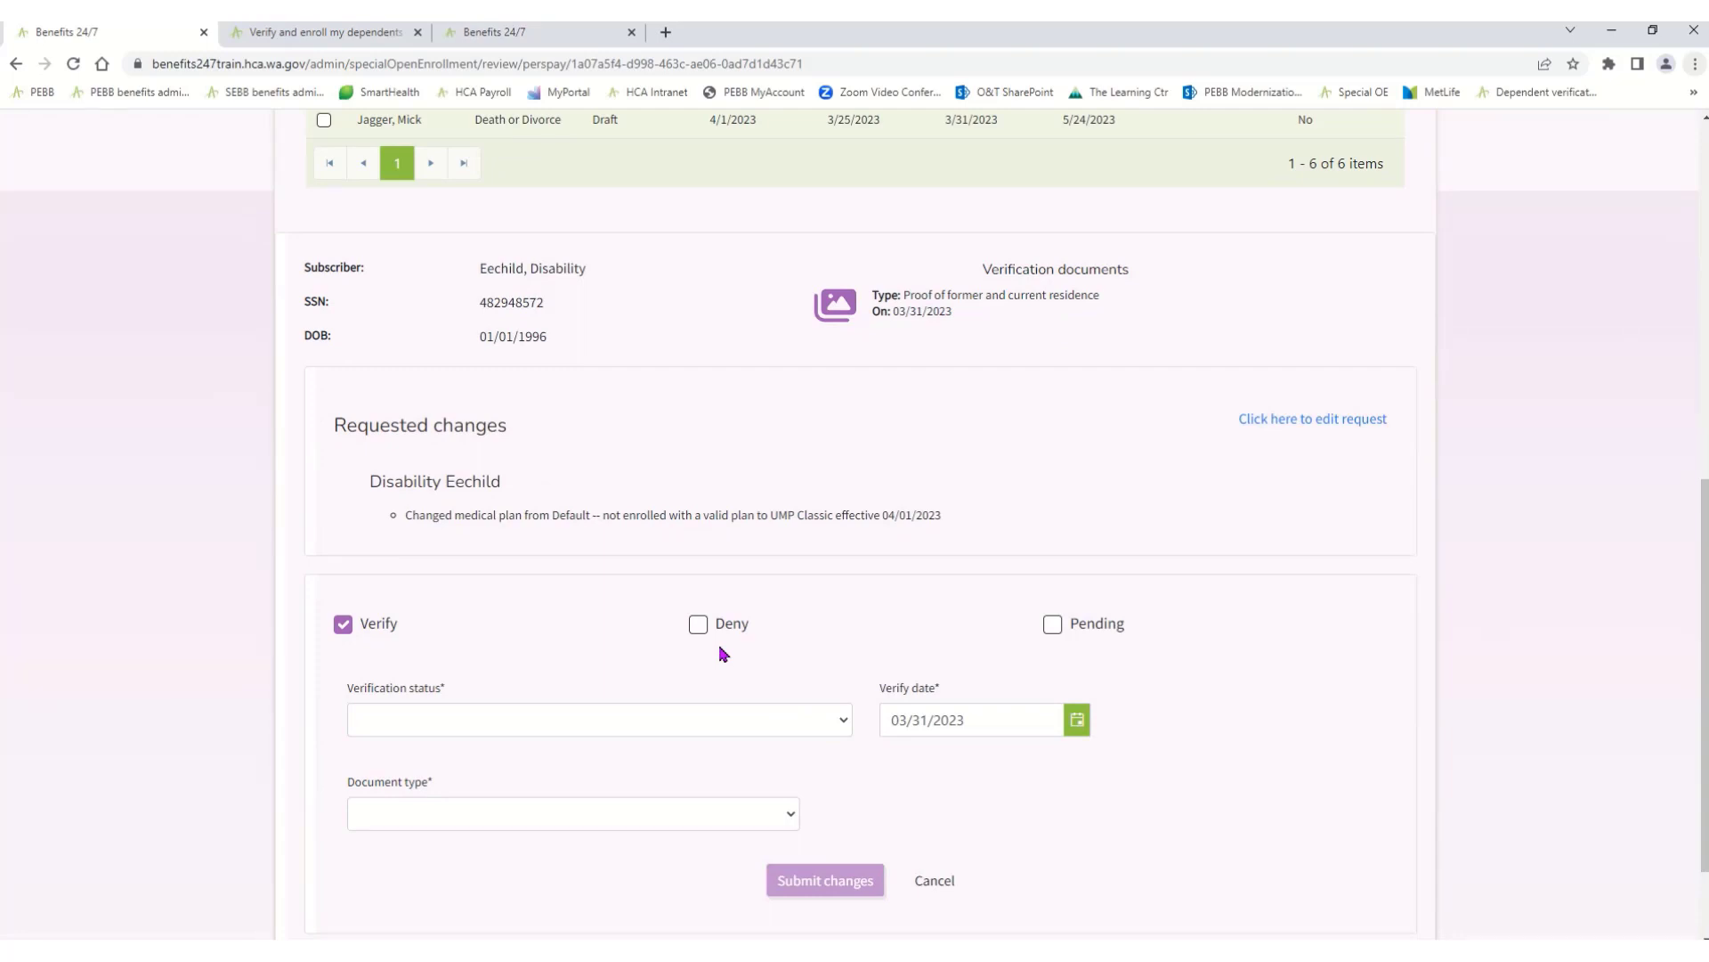
{"action": "left_click", "coordinate": [495, 718]}
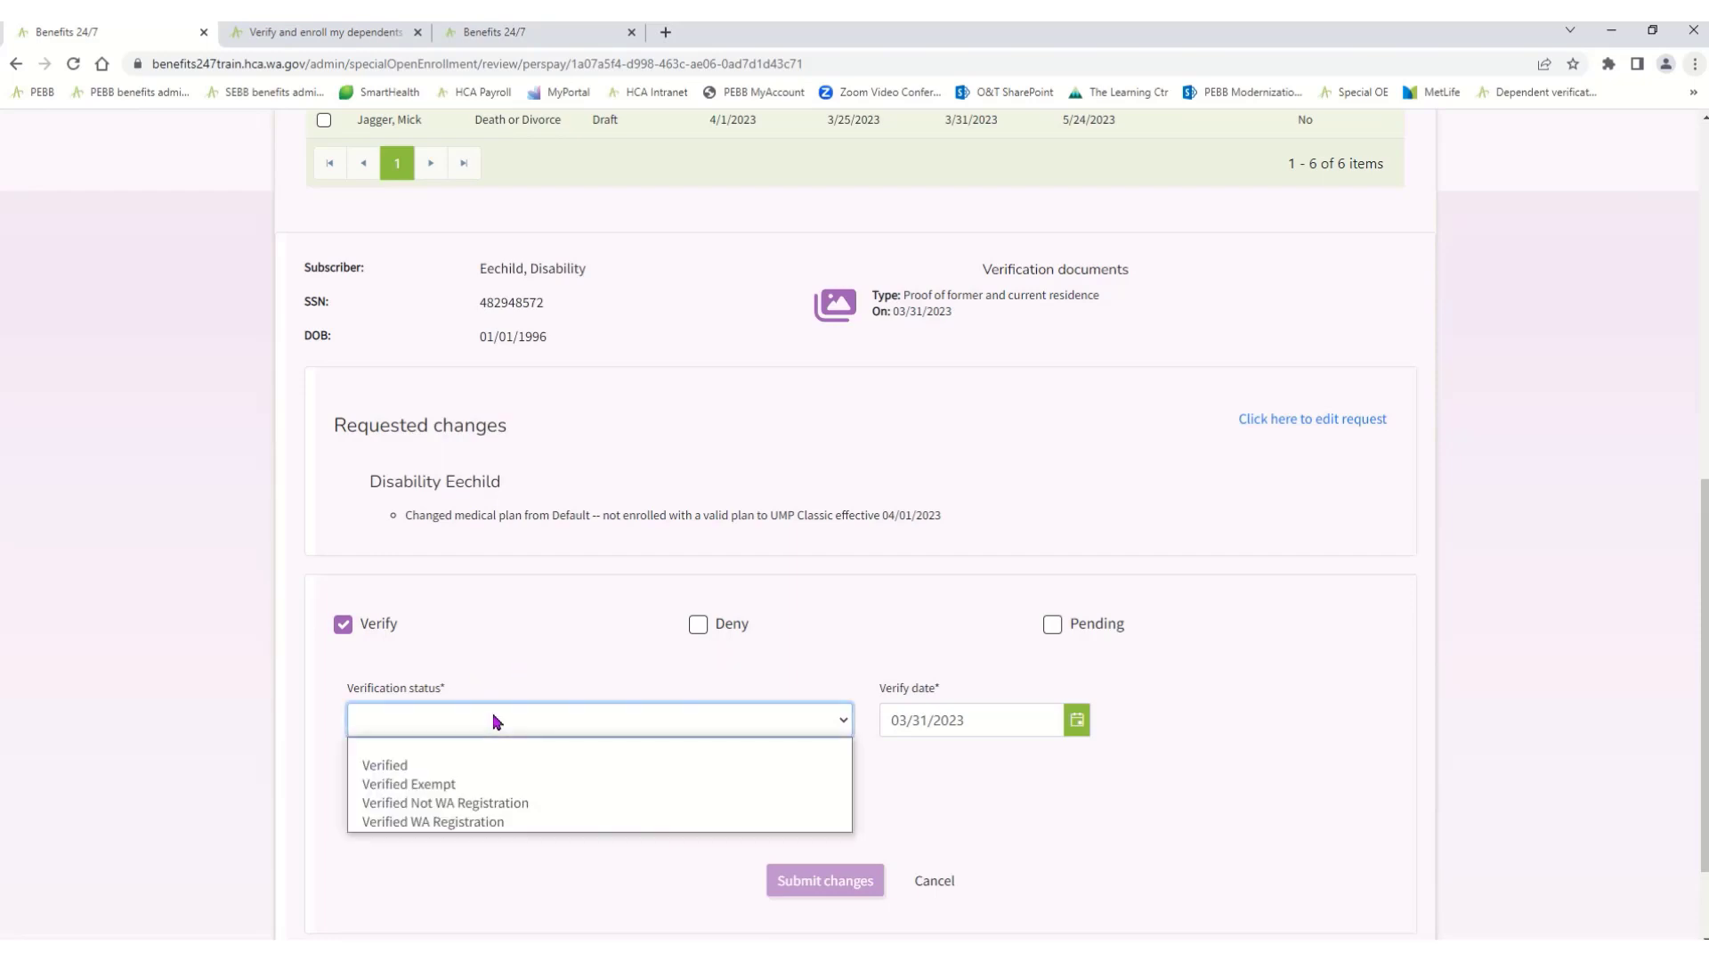
{"action": "left_click", "coordinate": [465, 766]}
{"action": "left_click", "coordinate": [654, 815]}
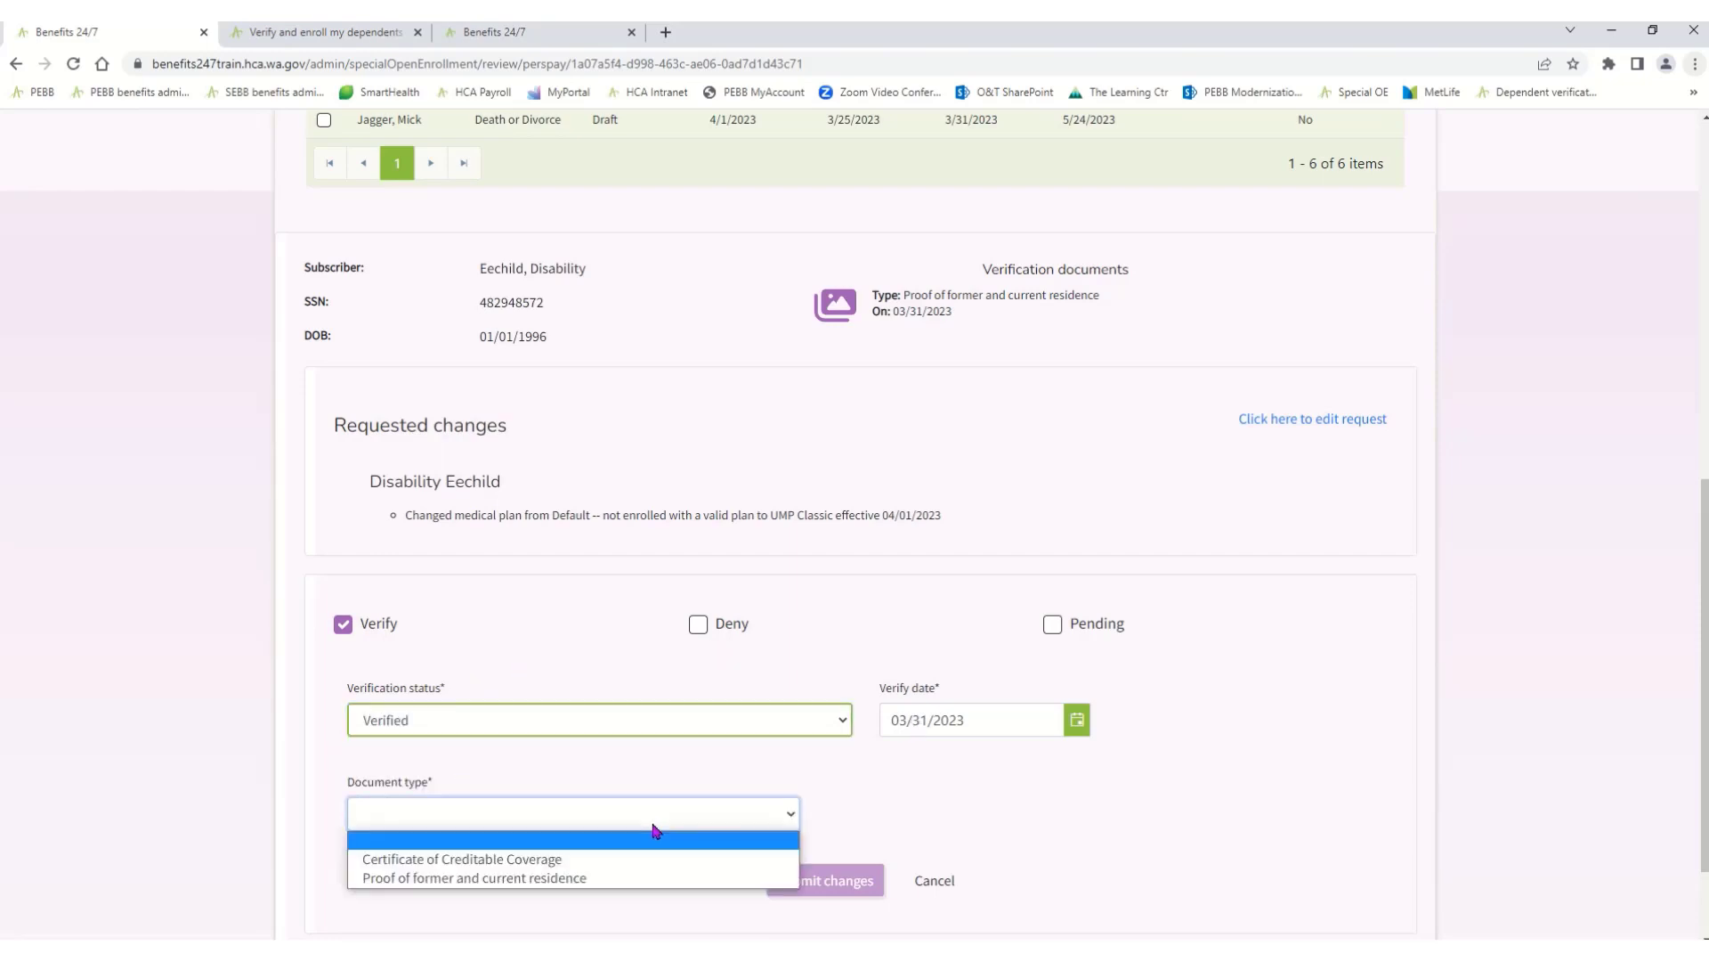
{"action": "left_click", "coordinate": [604, 884]}
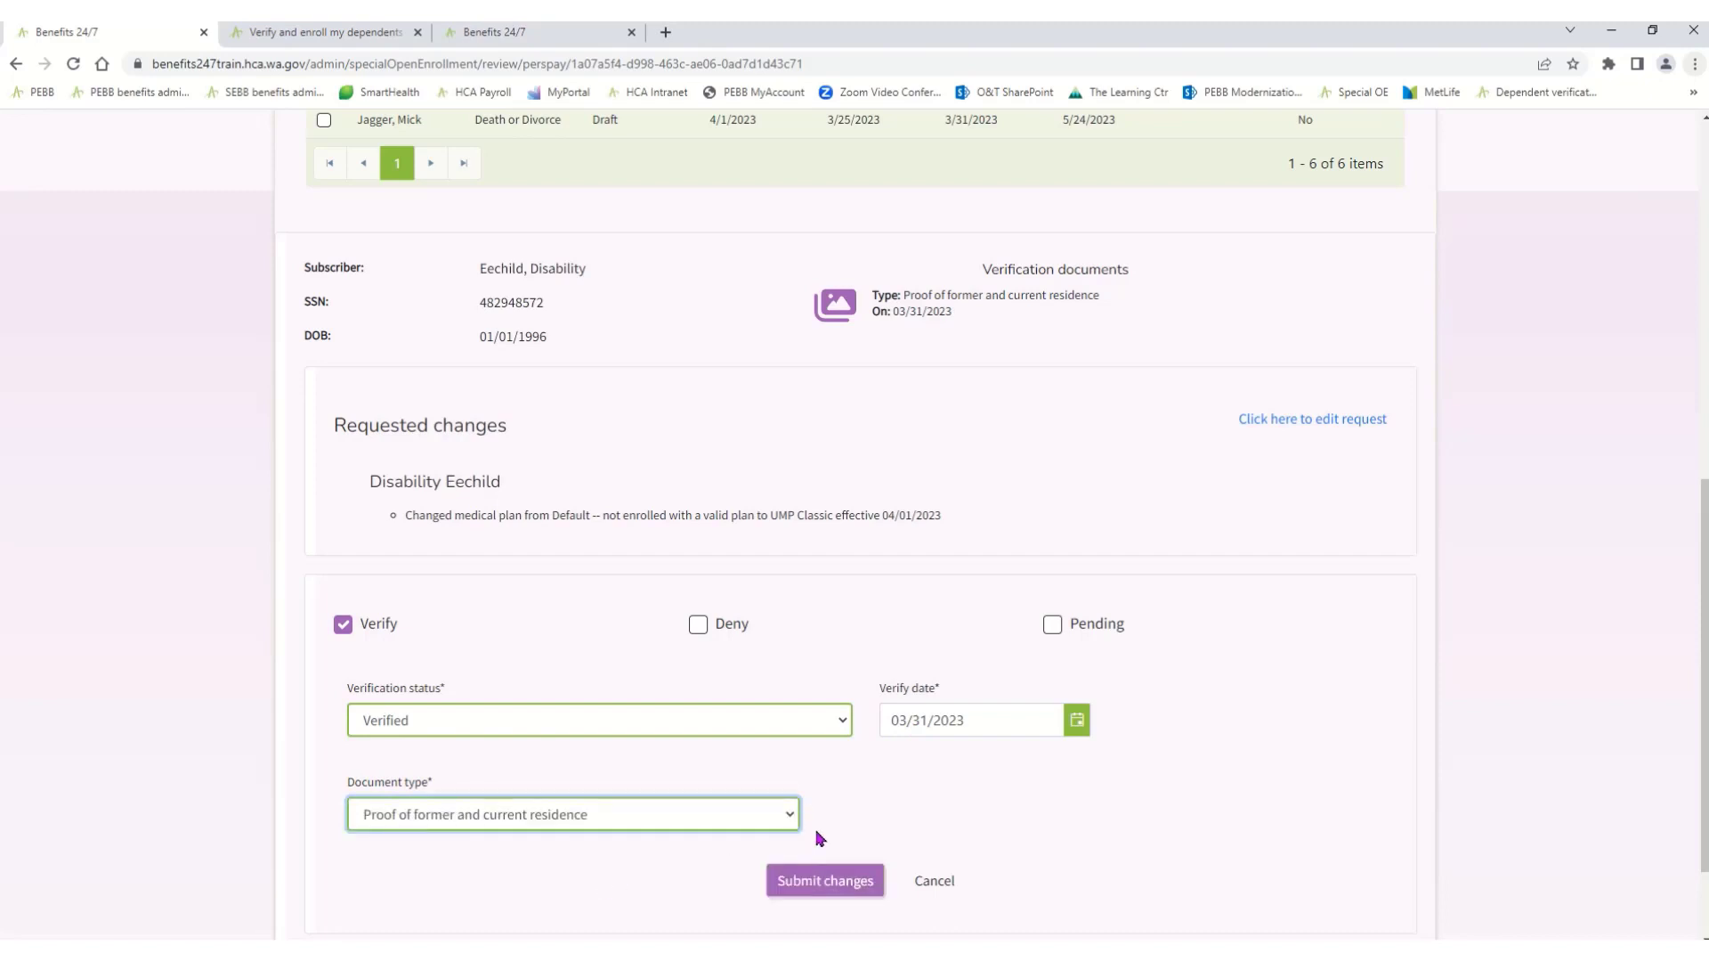
- Submit the verification changes for the Change of Address request and return to the admin dashboard
{"action": "left_click", "coordinate": [824, 881]}
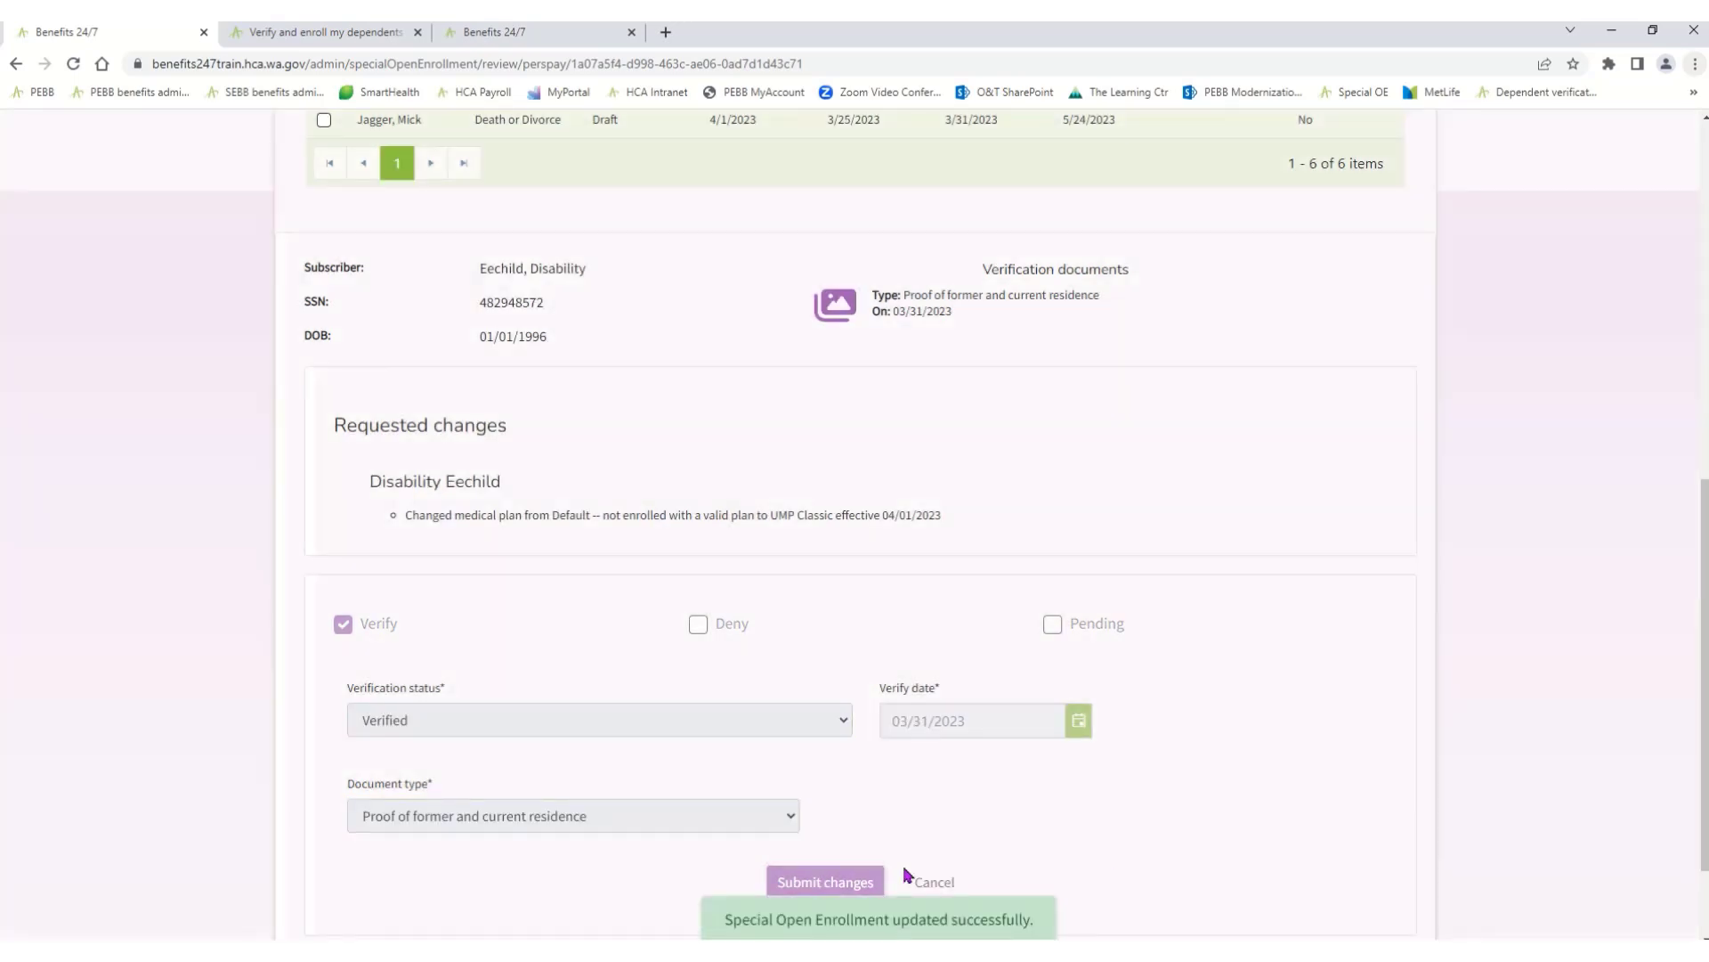
{"action": "left_click_drag", "start_coordinate": [1700, 549], "coordinate": [1696, 109]}
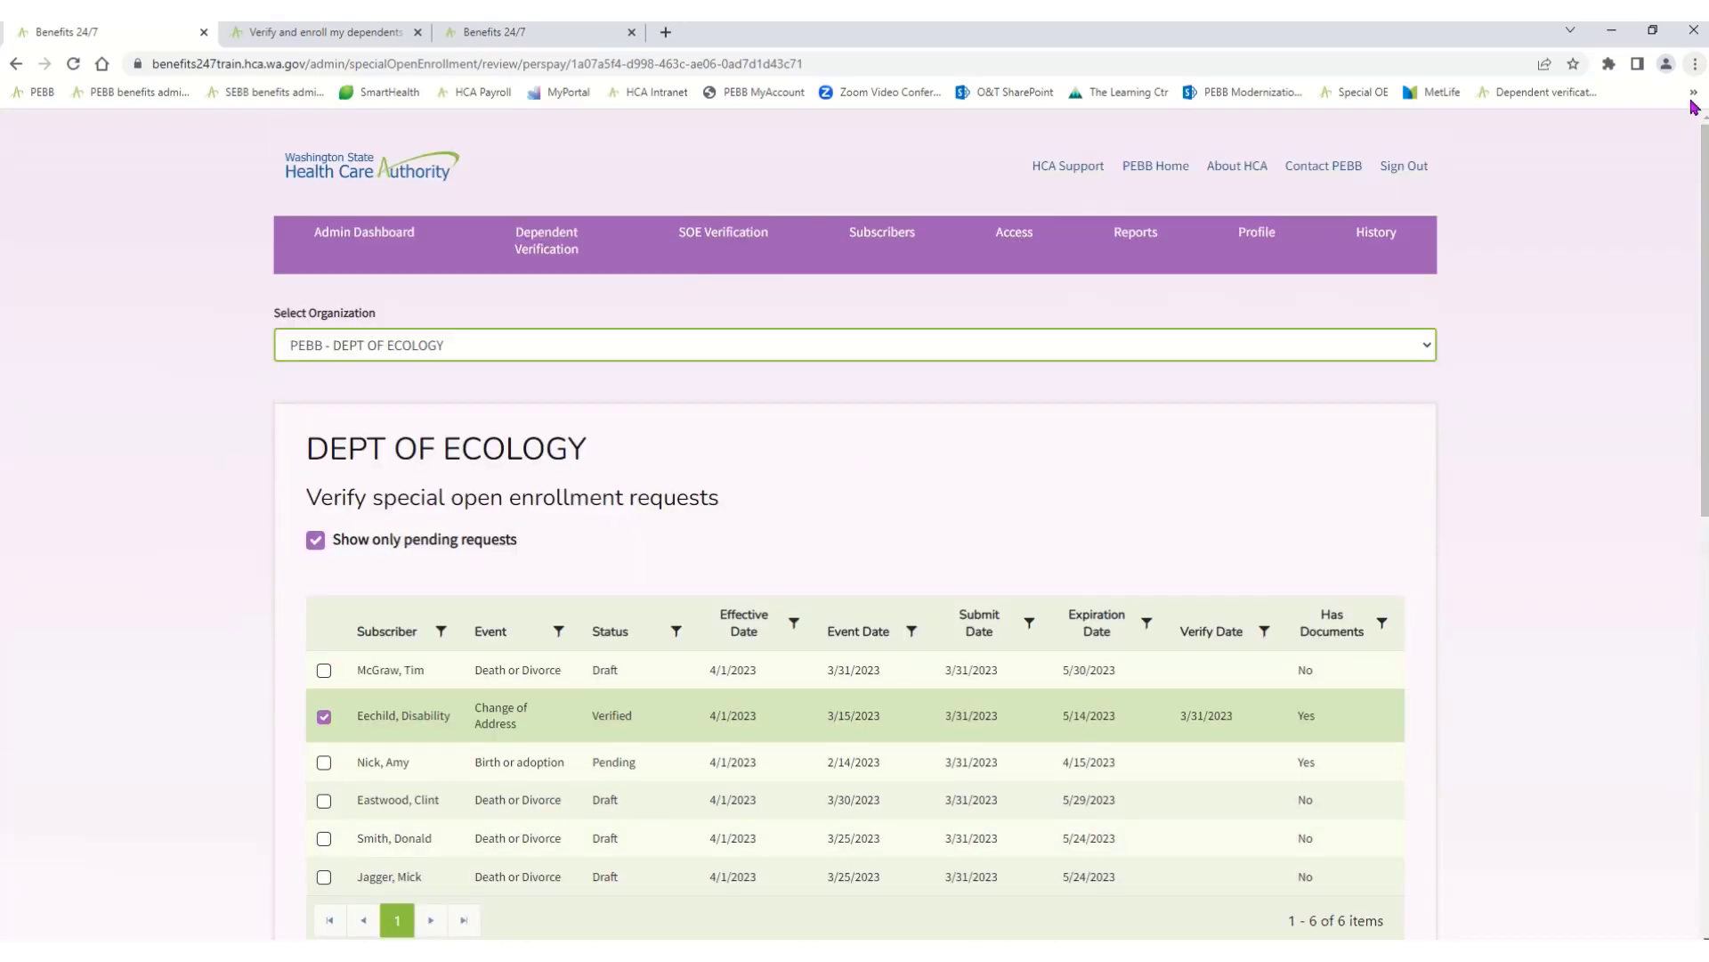
{"action": "left_click", "coordinate": [358, 250]}
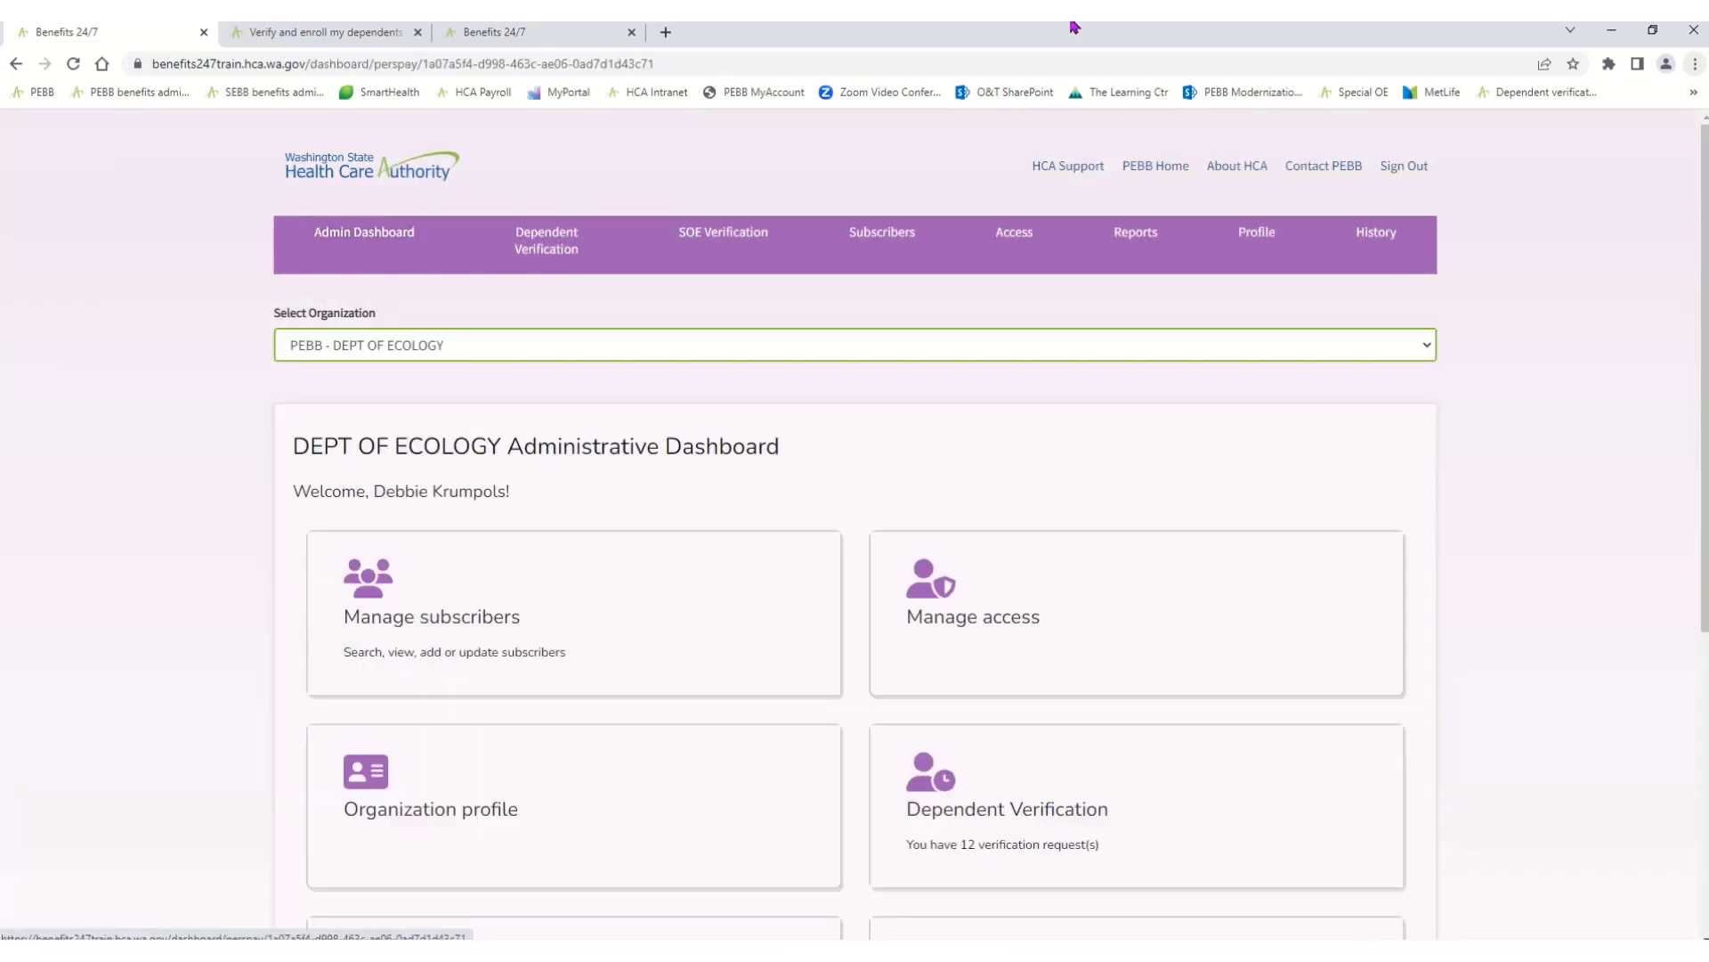